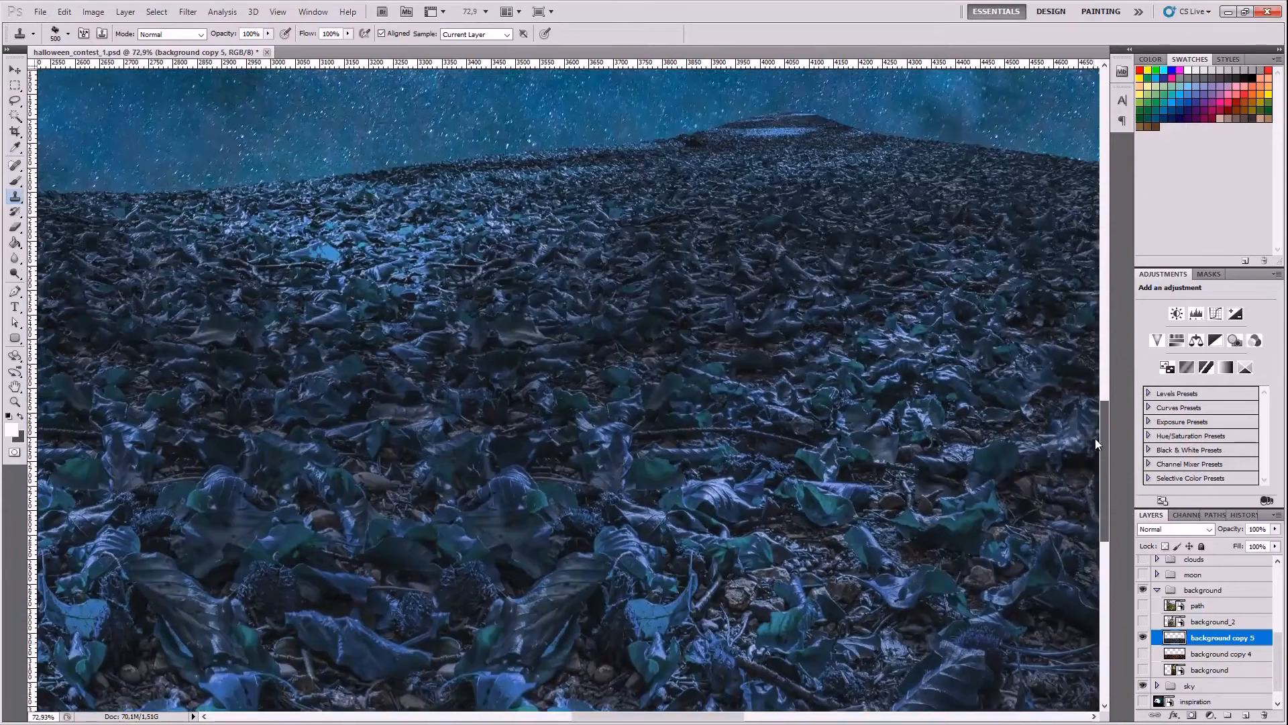
- Collapse the background group and move the moon group below it in the layer stack
scroll(671, 456, "down", 10)
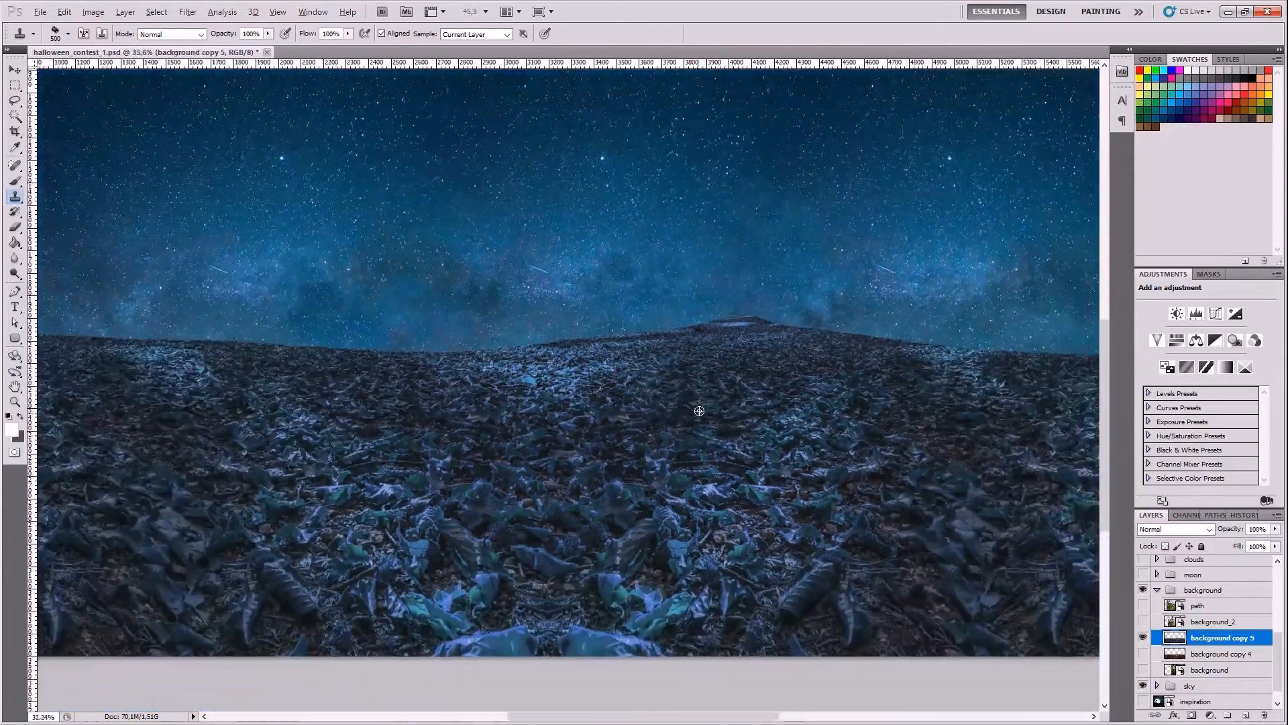
scroll(702, 437, "up", 1)
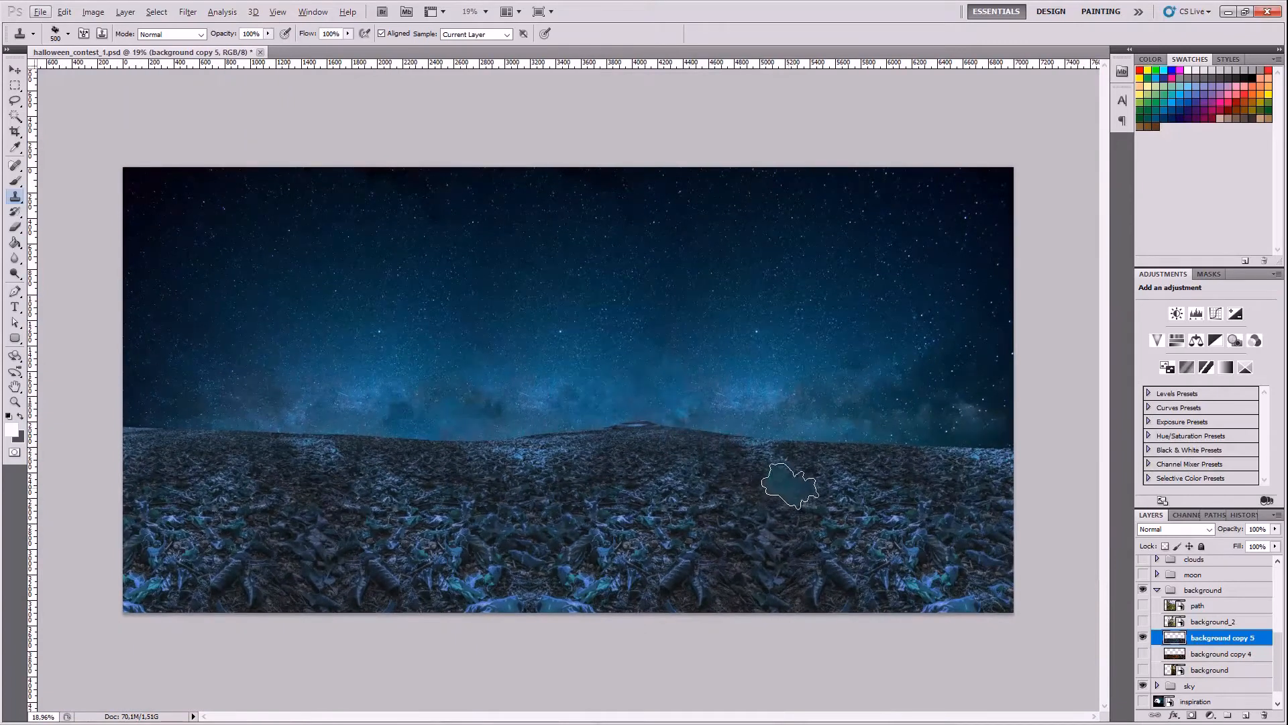
left_click(1157, 591)
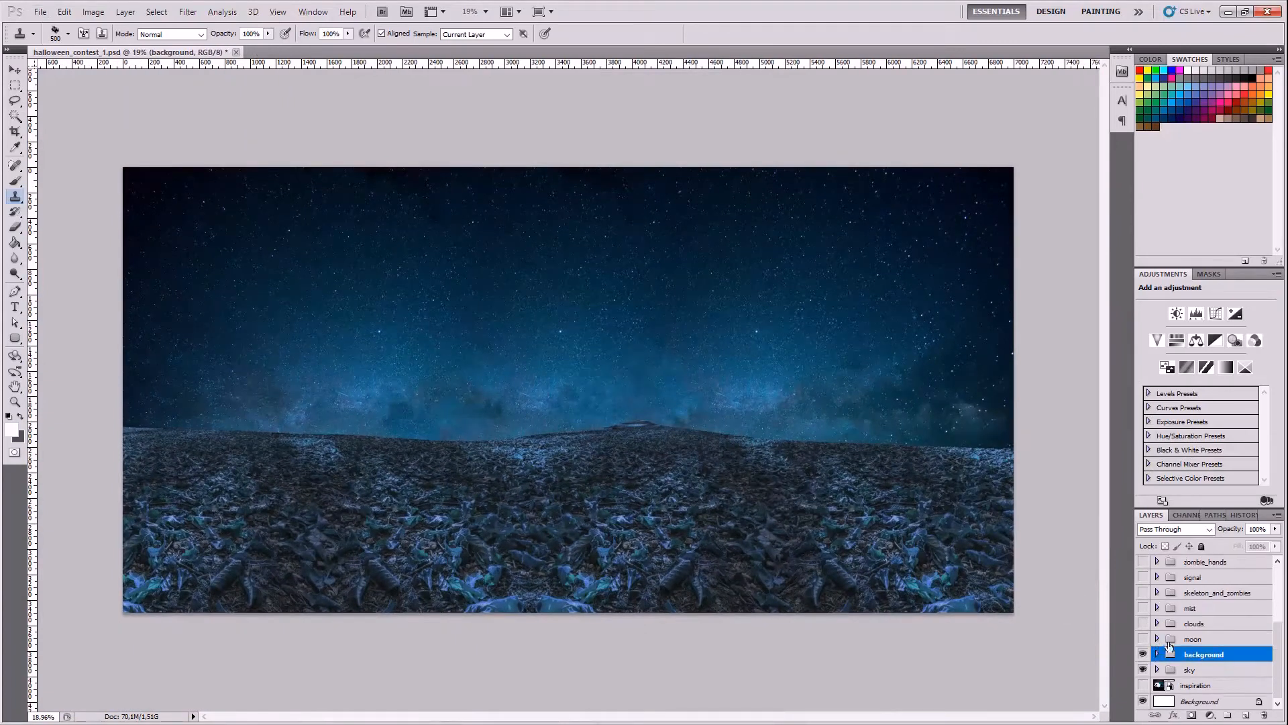
mouse_move(1182, 641)
left_mouse_down()
mouse_move(1180, 661)
mouse_move(1167, 659)
left_mouse_up()
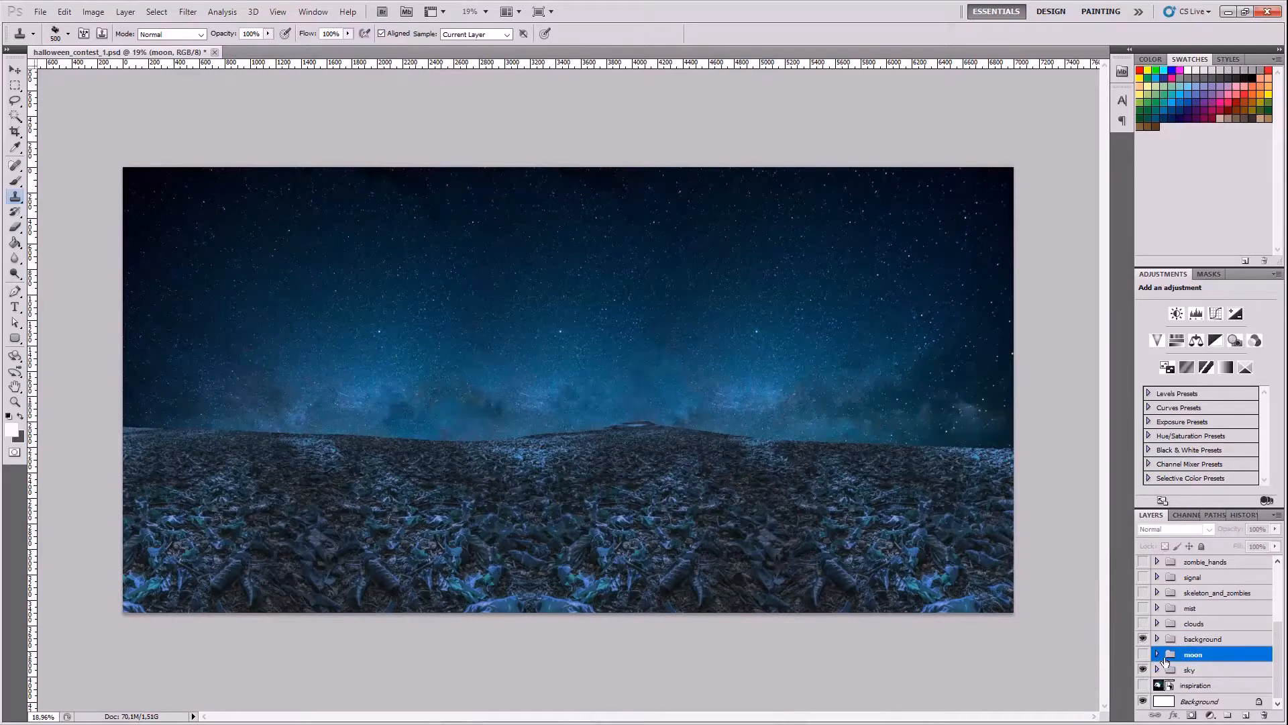
- Expand and show the moon group, then hide its pumpkin_face and pumpkin layers, leaving the moon layer selected
left_click(1158, 655)
scroll(1161, 638, "down", 3)
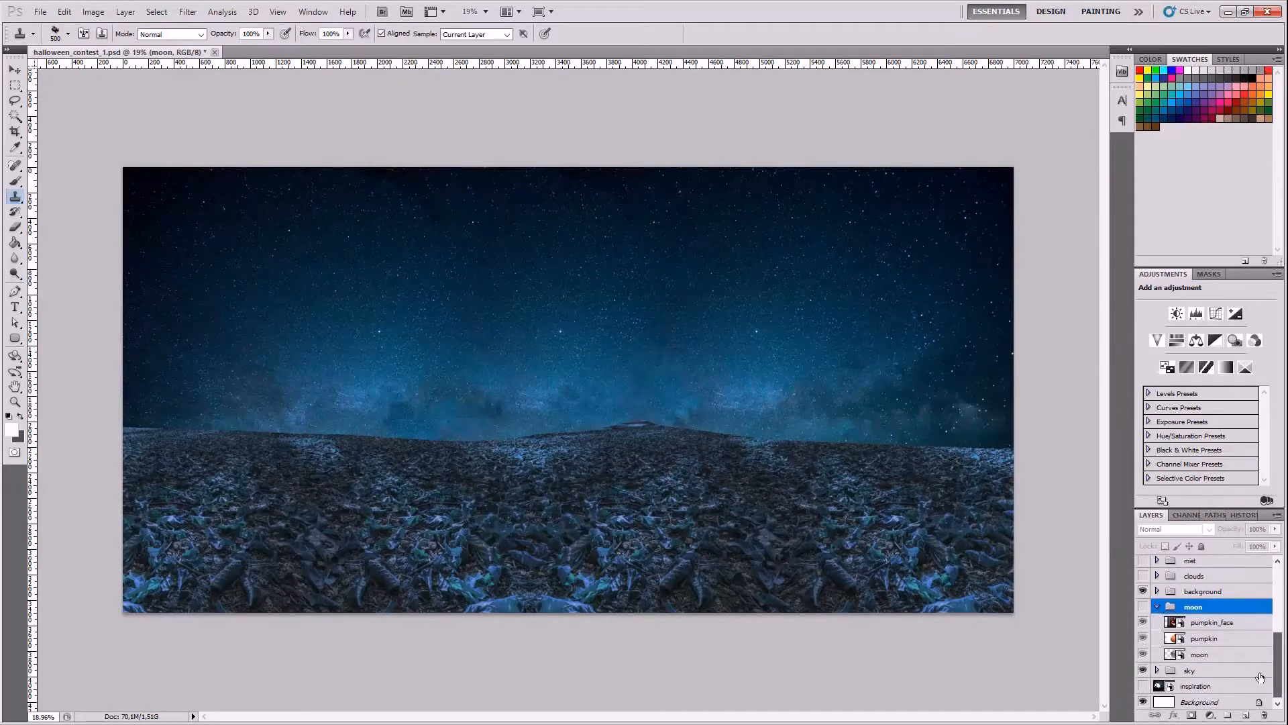
left_click(1143, 607)
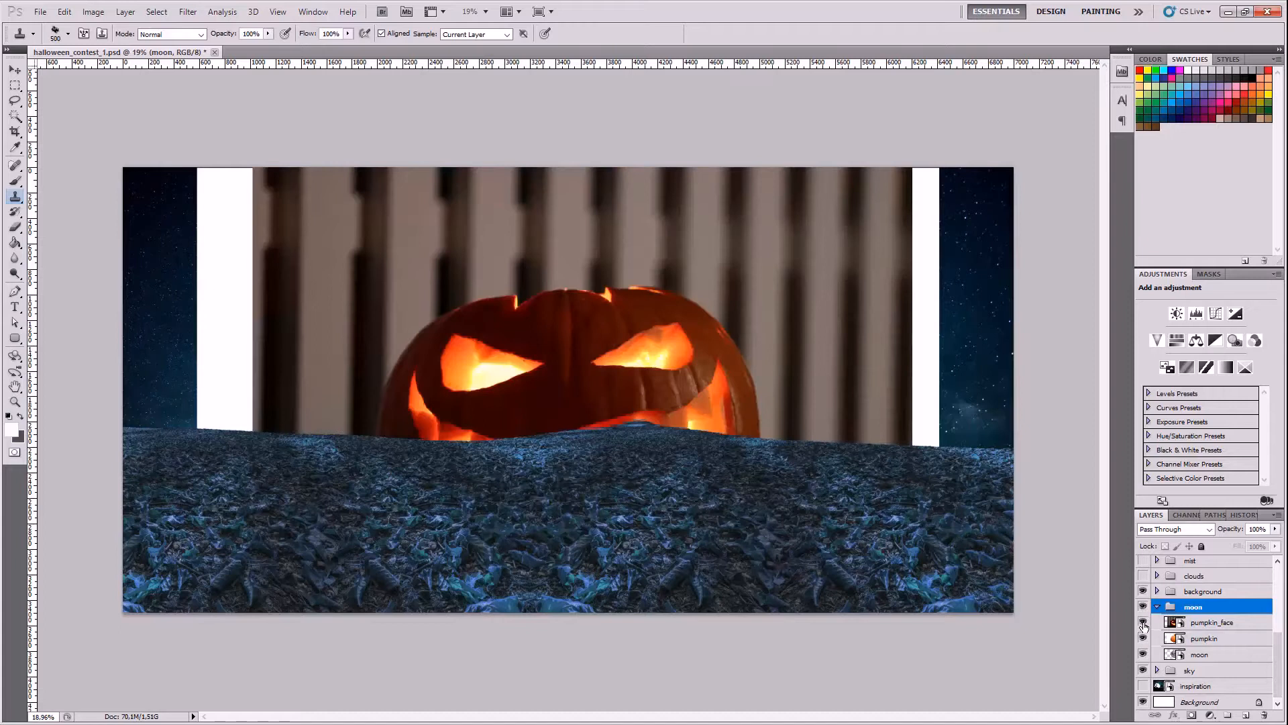
left_click(1143, 622)
left_click(1144, 638)
left_click(1192, 656)
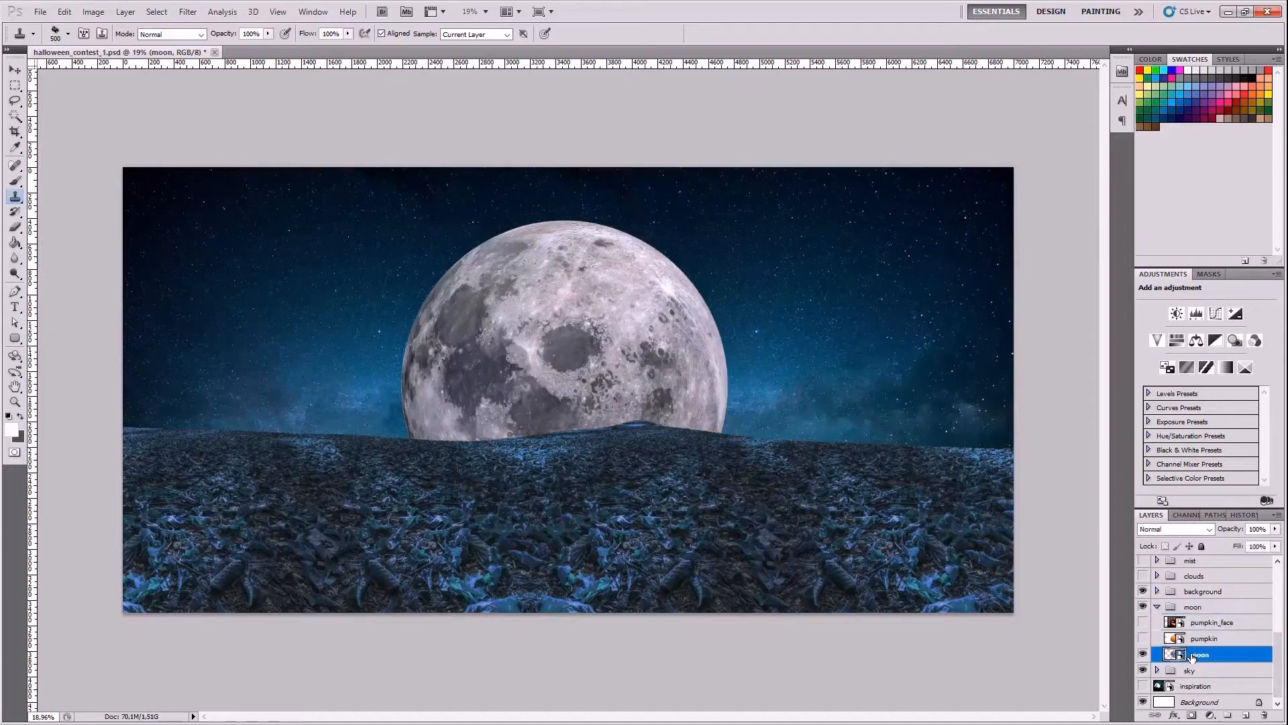
- Duplicate the moon layer, hide the original, and switch to the Move tool
right_click(1198, 658)
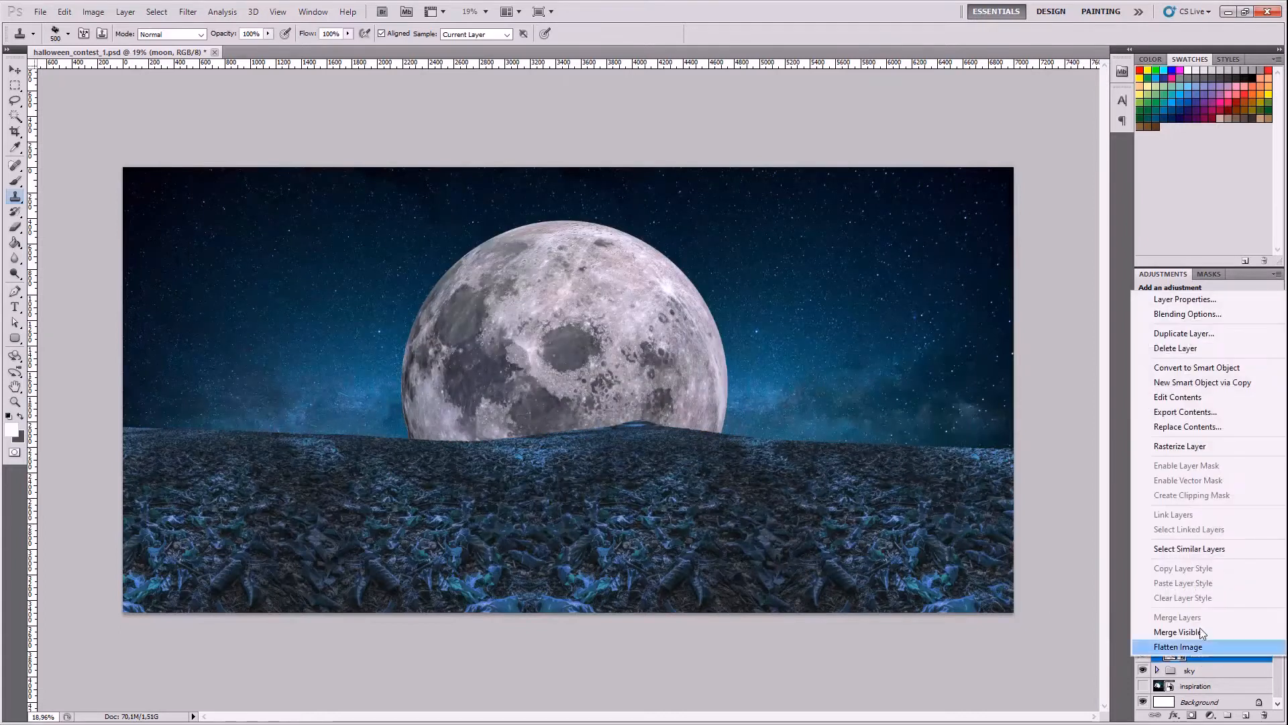
left_click(1184, 333)
key("Return")
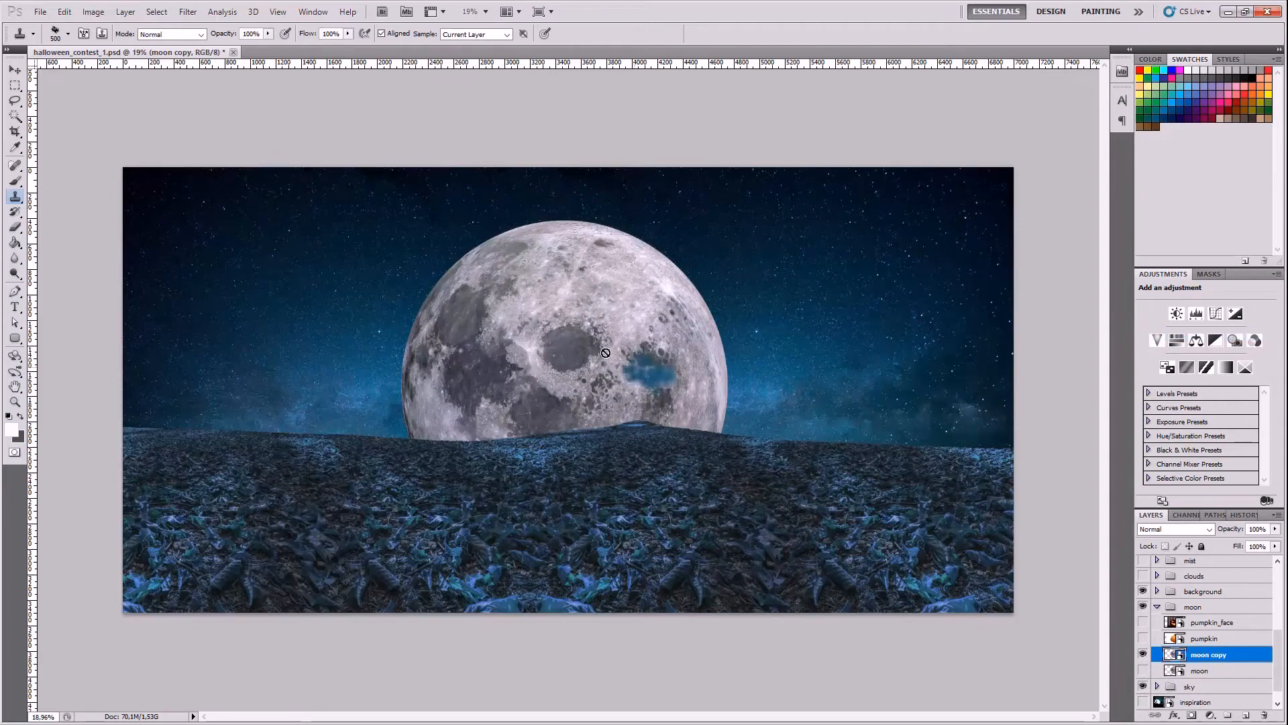
left_click(16, 71)
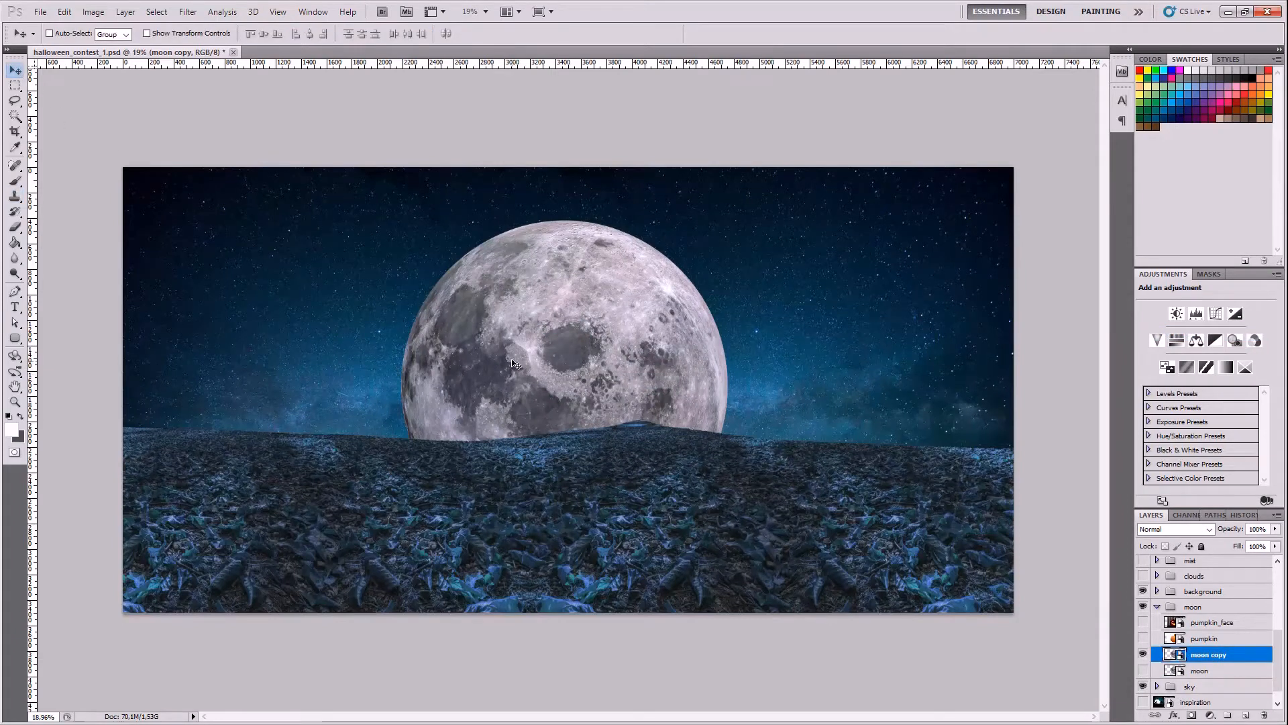
- Hide the moon copy layer and the background group, and show the pumpkin layer
left_click(1142, 654)
left_click(1143, 638)
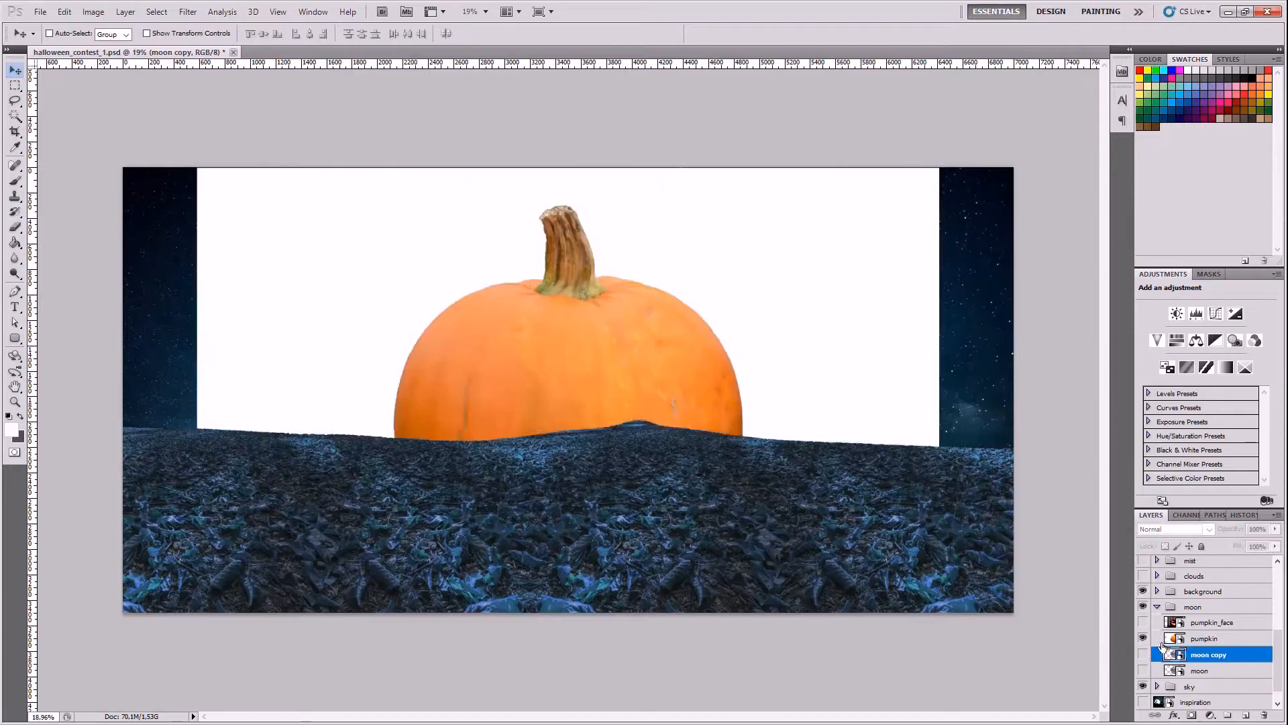
left_click(1143, 591)
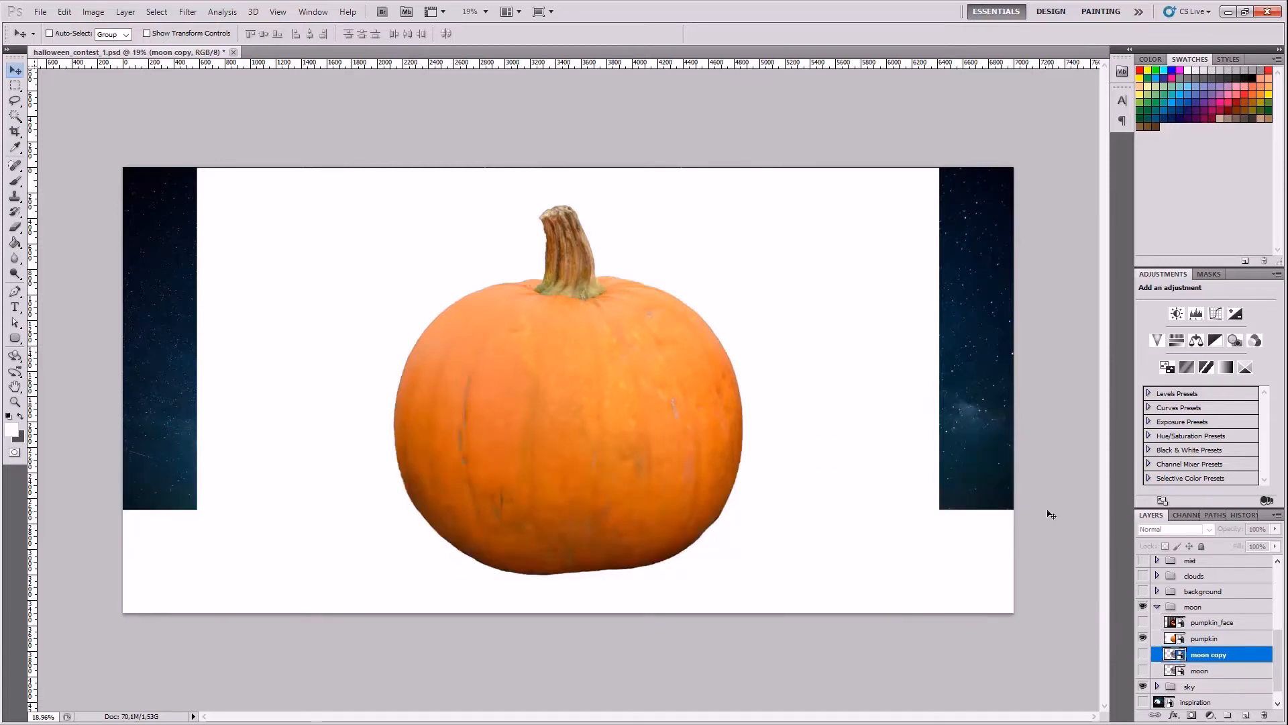
- Duplicate the pumpkin layer and hide the original
left_click(1201, 638)
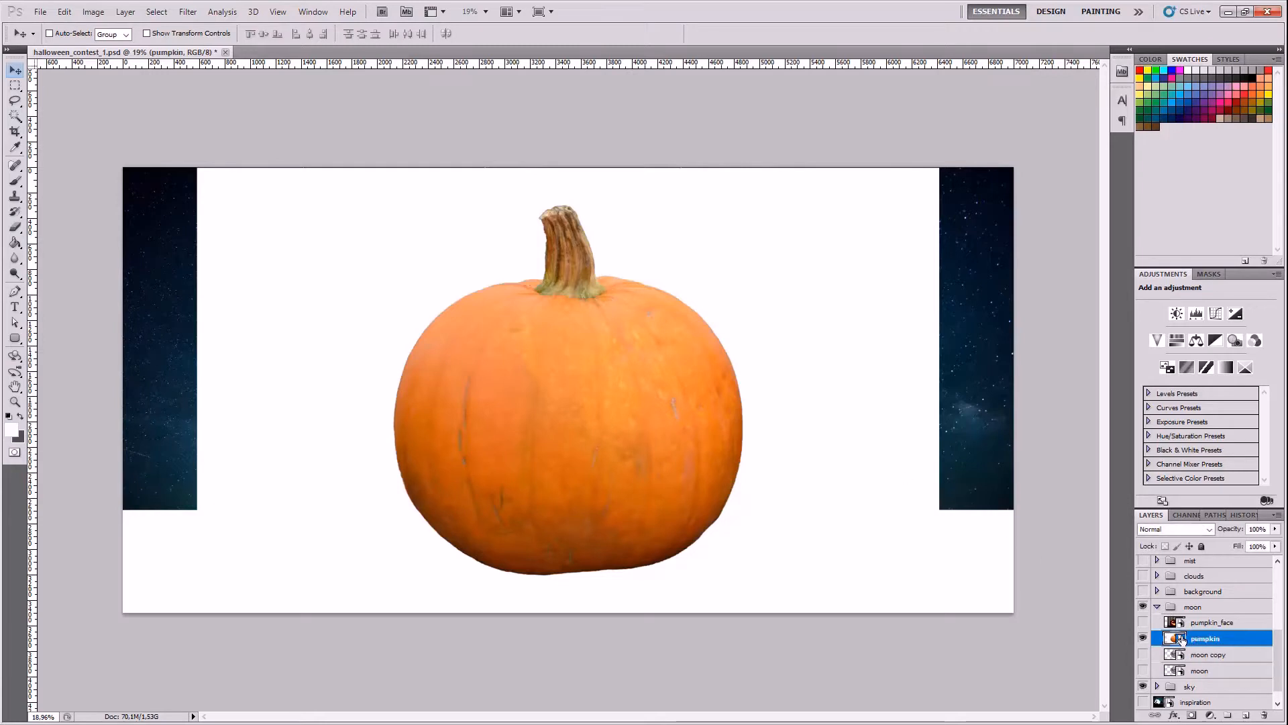
right_click(1196, 642)
left_click(1170, 317)
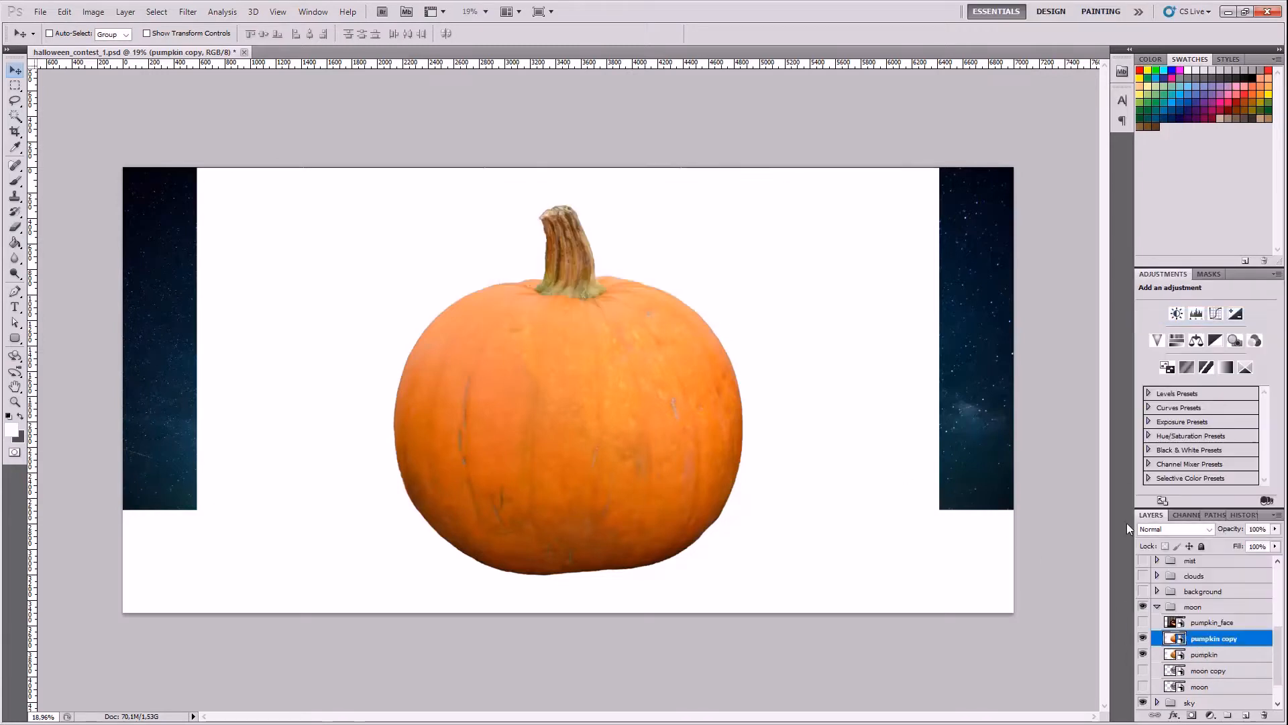
left_click(1143, 655)
- Select the white area around the pumpkin with the Magic Wand and rasterize the pumpkin copy layer
left_click(16, 116)
left_click(362, 300)
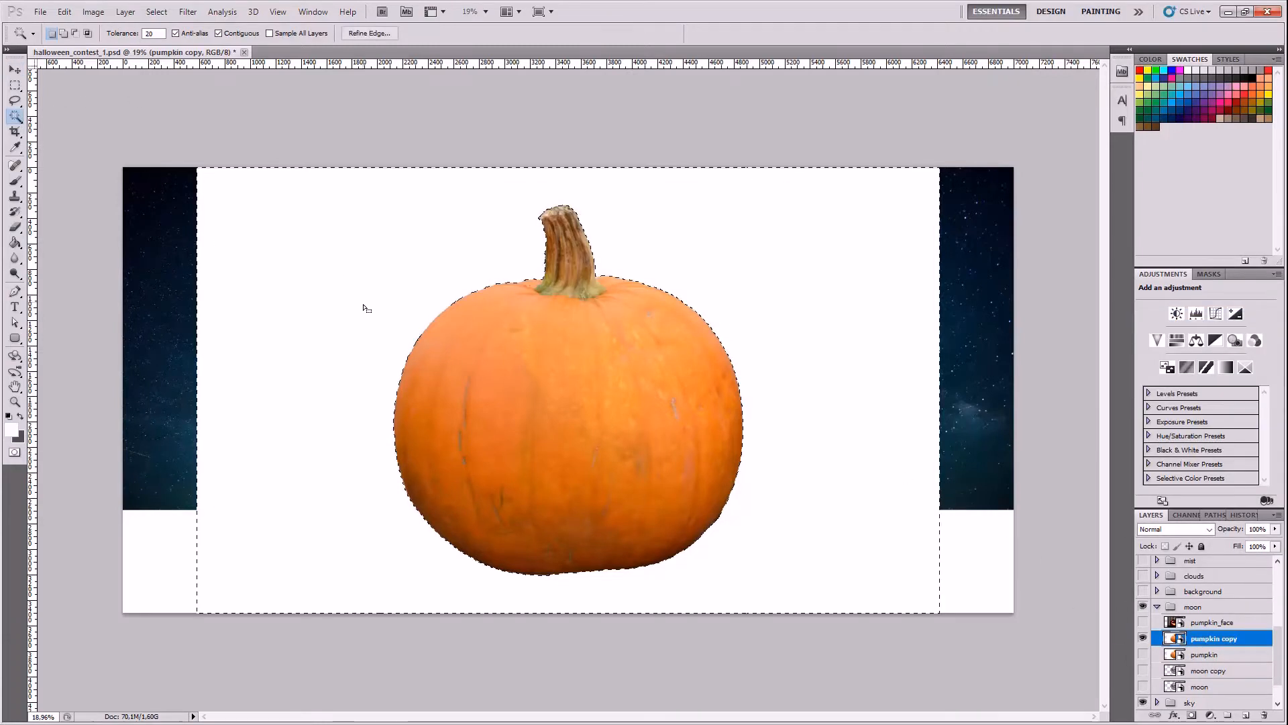
left_click(16, 181)
left_click(388, 335)
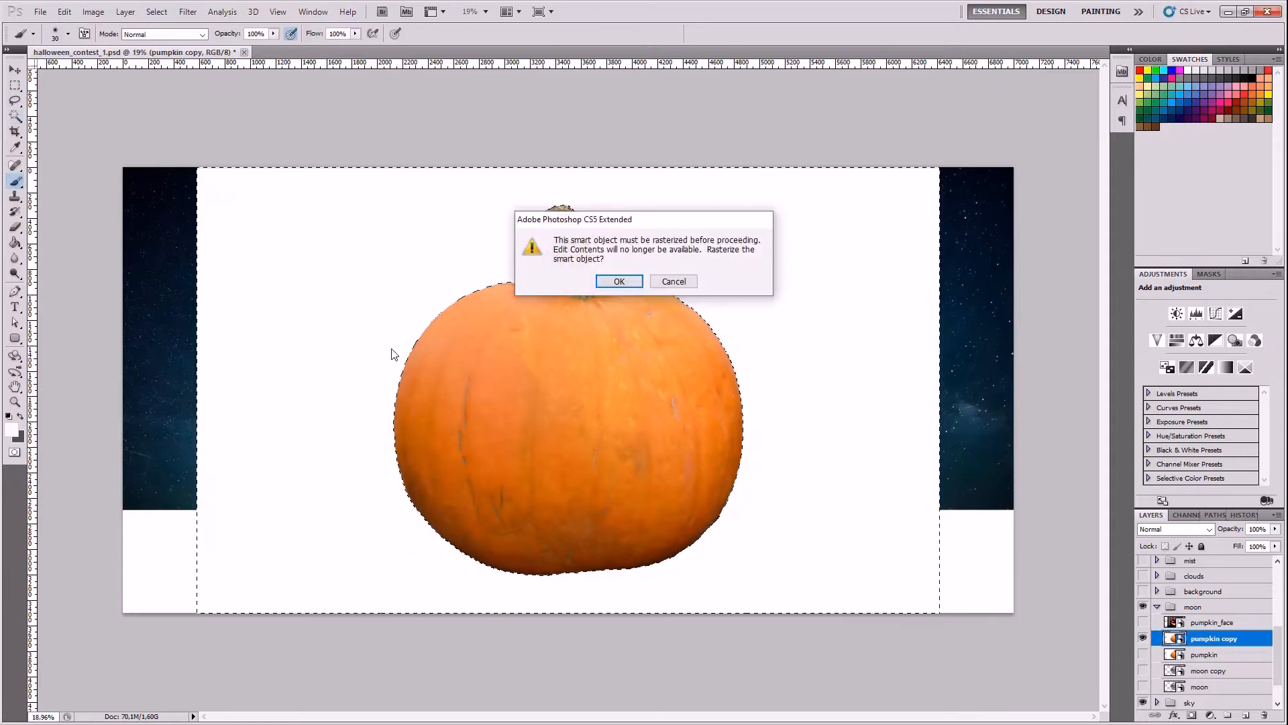
key("Return")
- Try deleting the selected white backdrop, inspect the pumpkin's cutout edge, and undo the deselection and deletion
key("Delete")
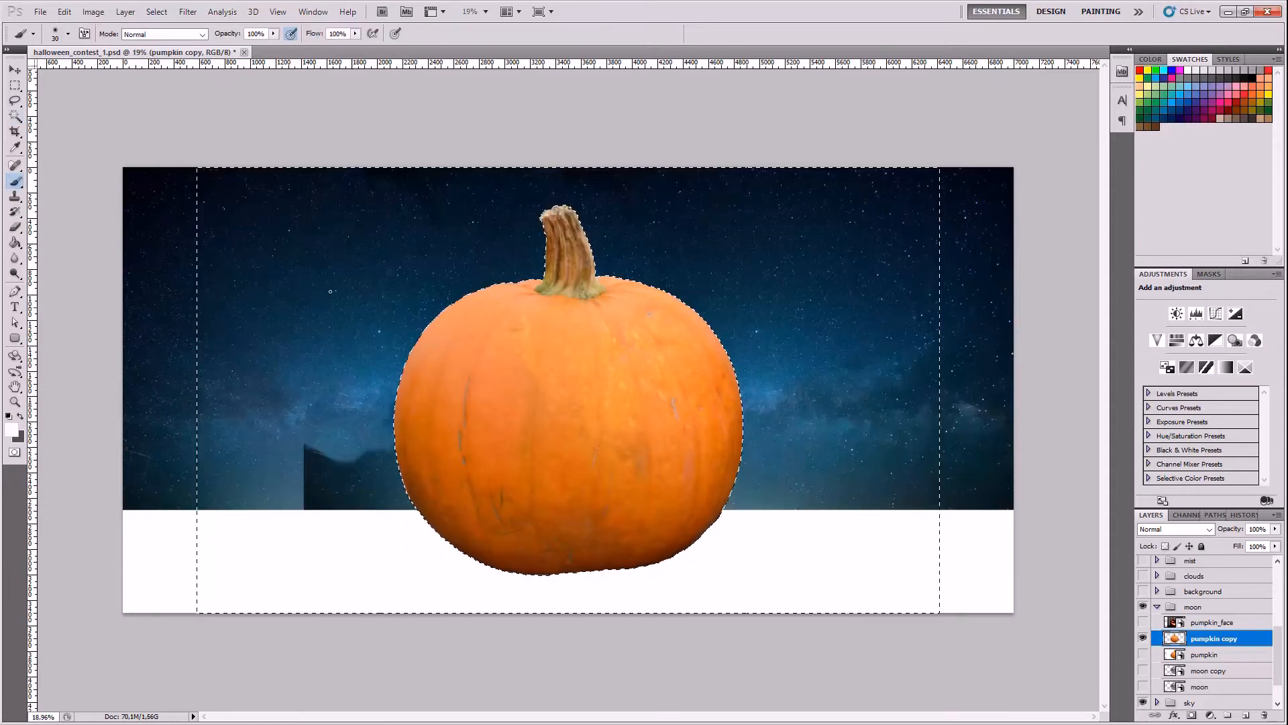
key("m")
left_click(551, 381)
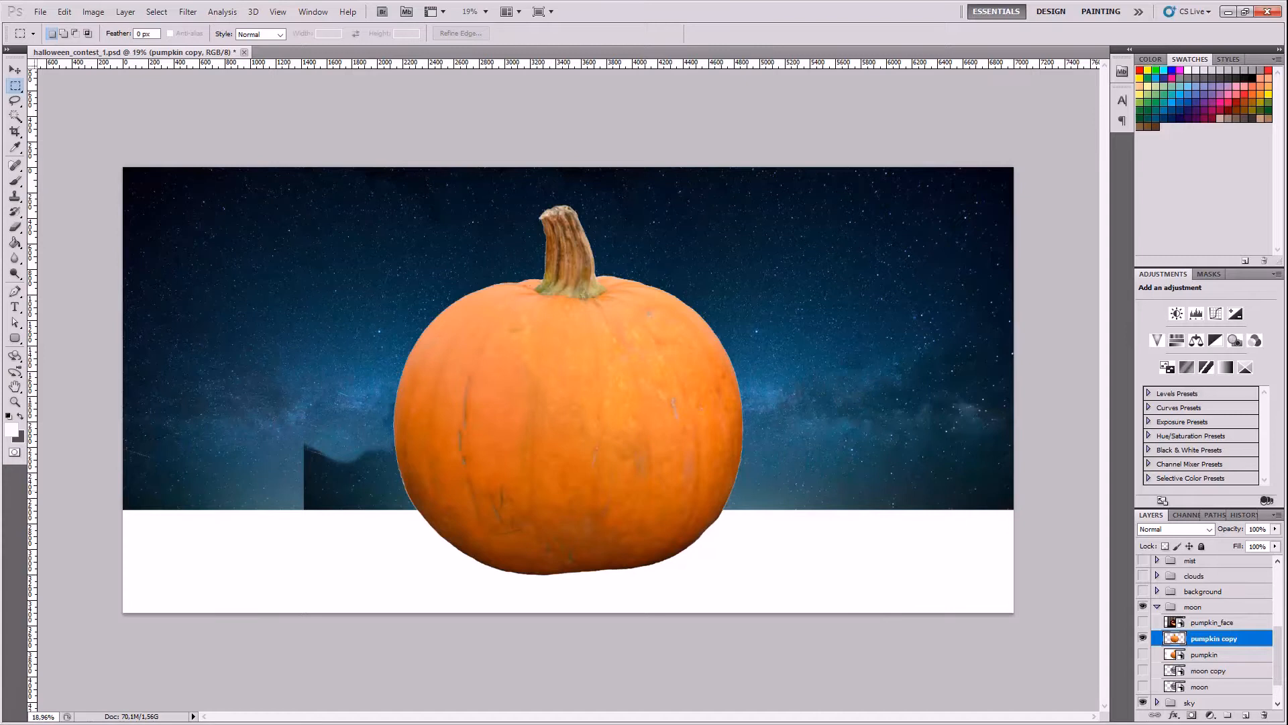
scroll(679, 331, "up", 1)
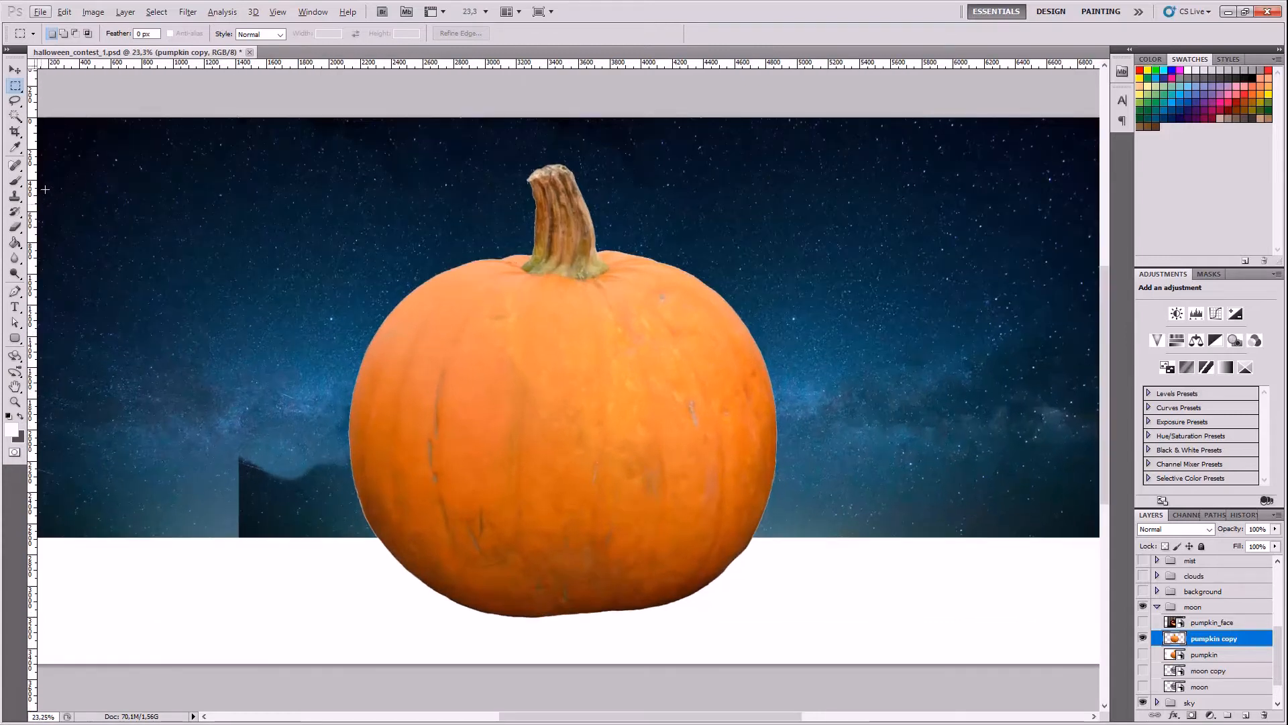
left_click(16, 117)
scroll(555, 354, "up", 3)
scroll(746, 394, "down", 1)
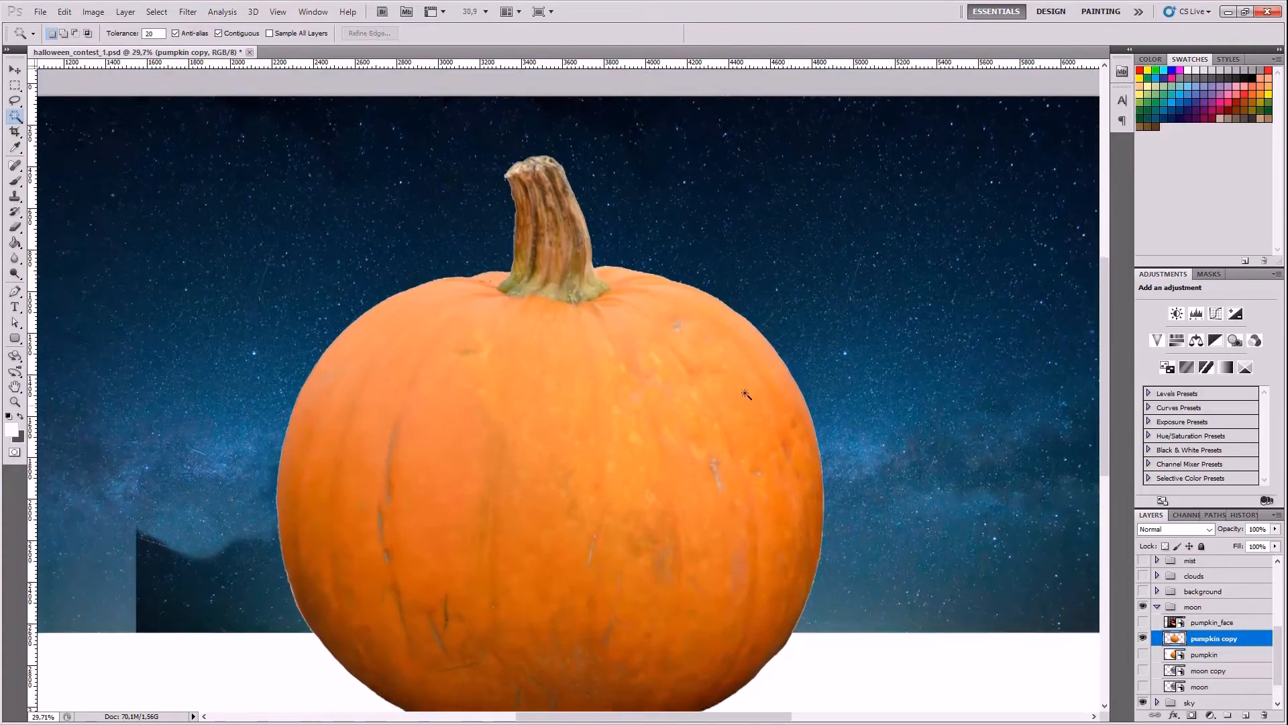
scroll(746, 394, "down", 3)
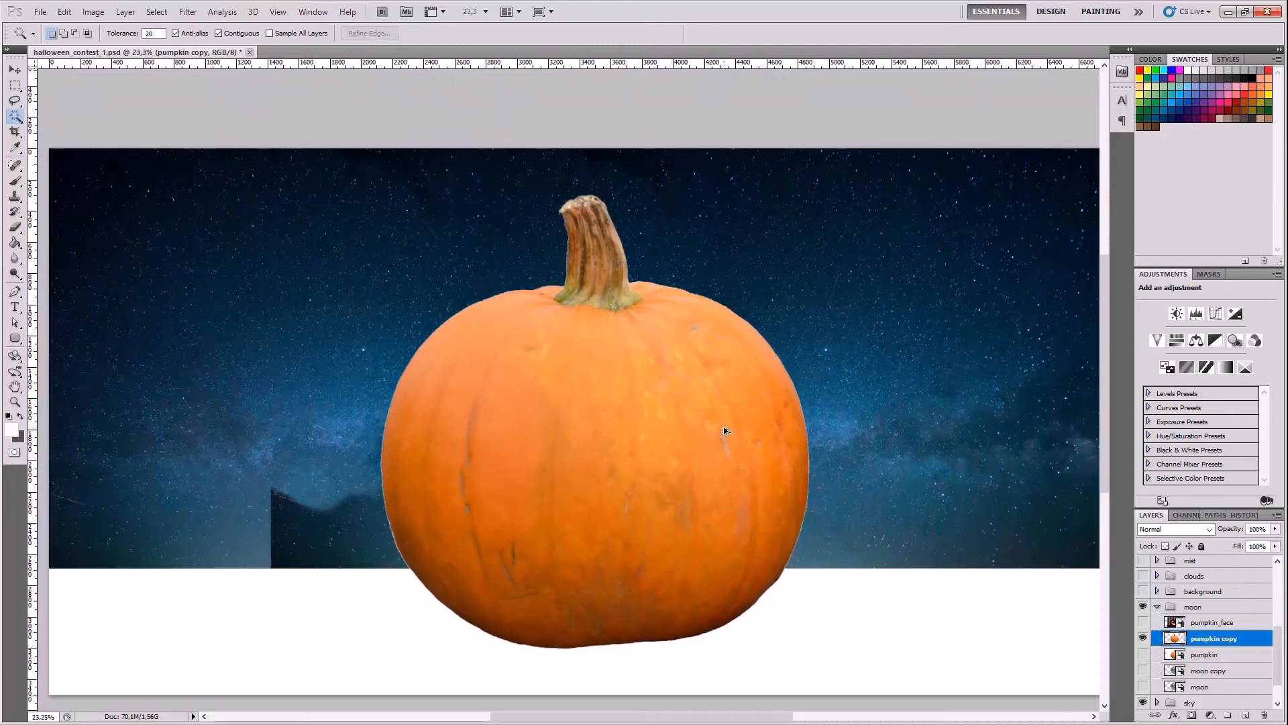
key("ctrl+alt+z")
key("ctrl+alt+z")
- Clear the selection and start a Pen path up the right edge of the pumpkin's stem and across its top
left_click(15, 85)
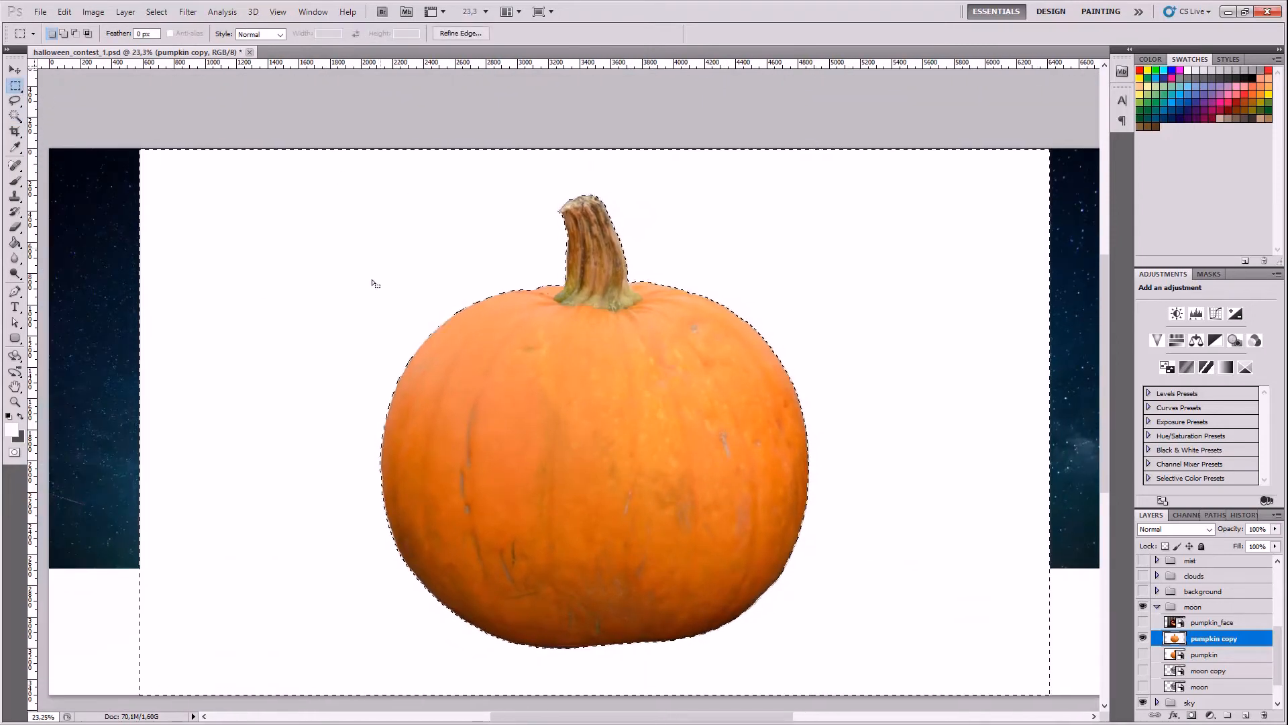
left_click(436, 426)
left_click(15, 291)
scroll(617, 305, "up", 15)
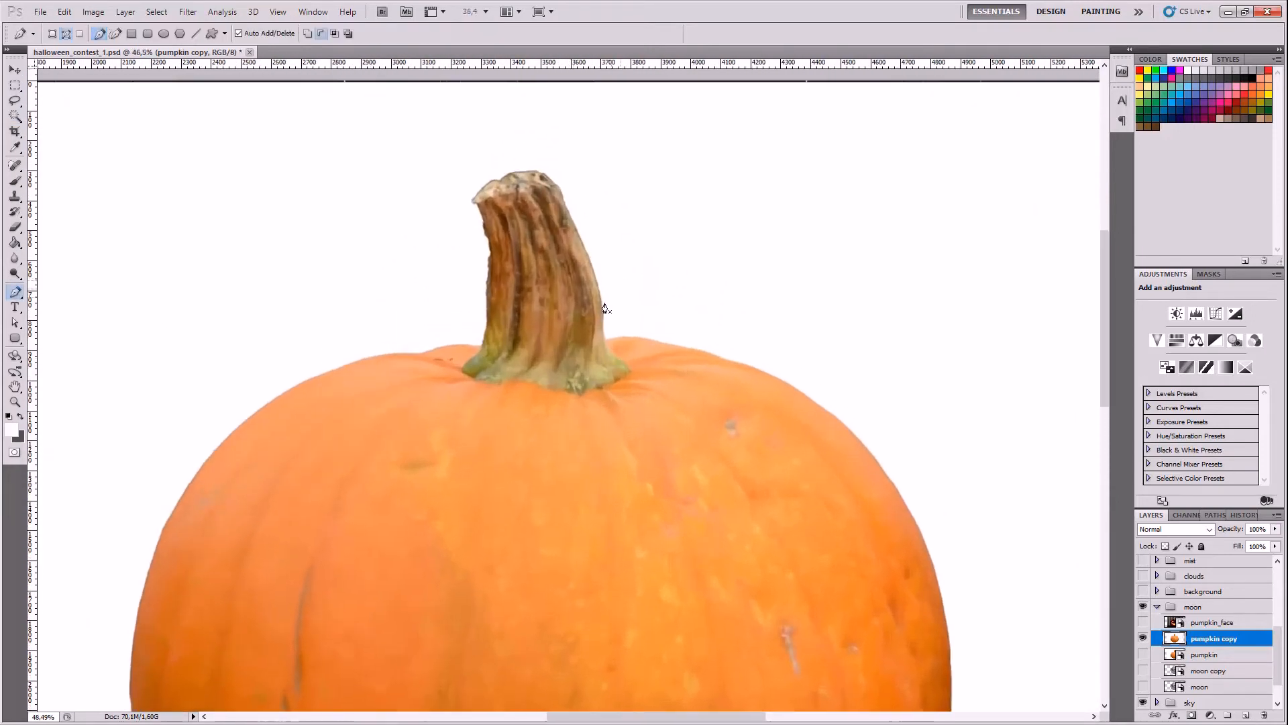
scroll(607, 448, "up", 1)
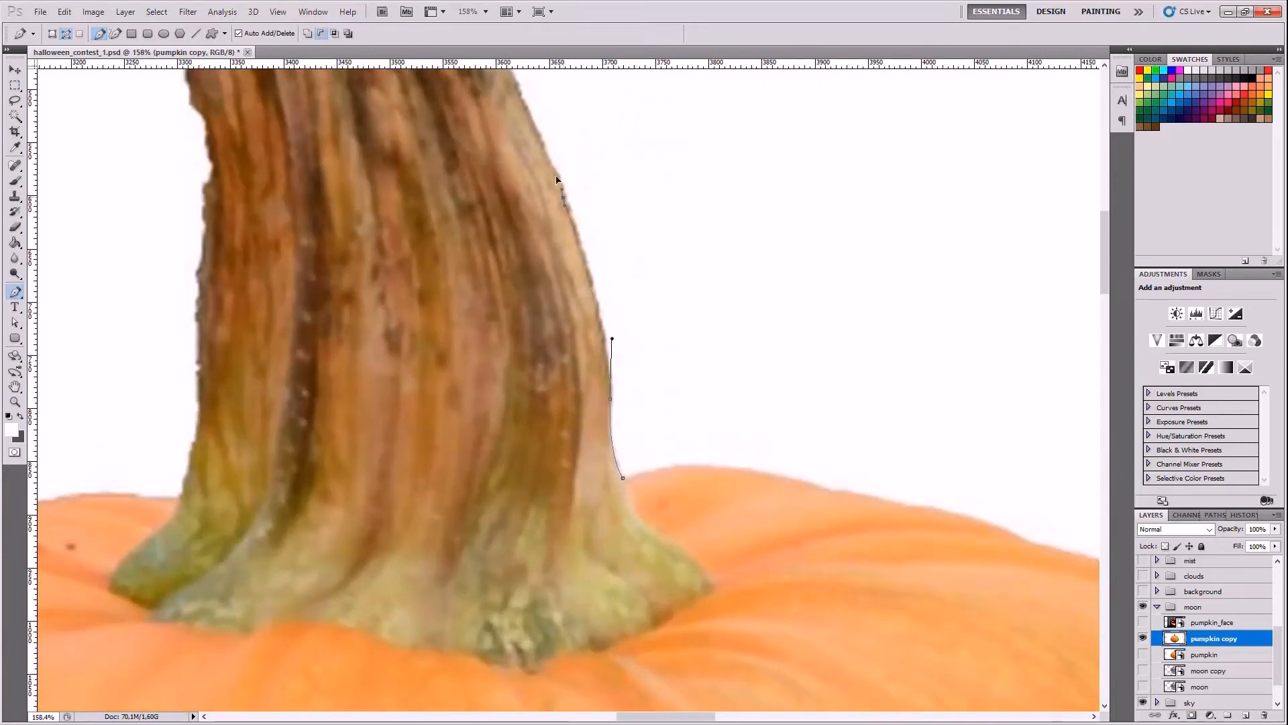
scroll(1074, 306, "up", 5)
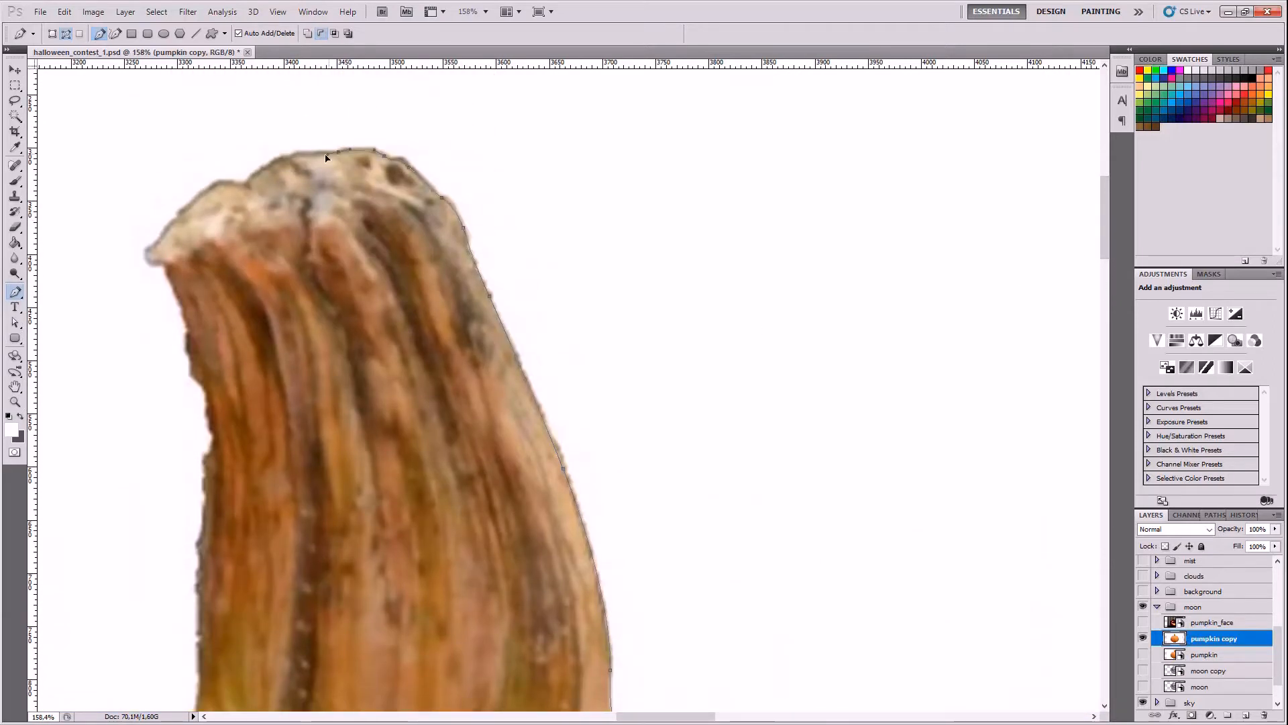
left_click(197, 197)
left_click(171, 225)
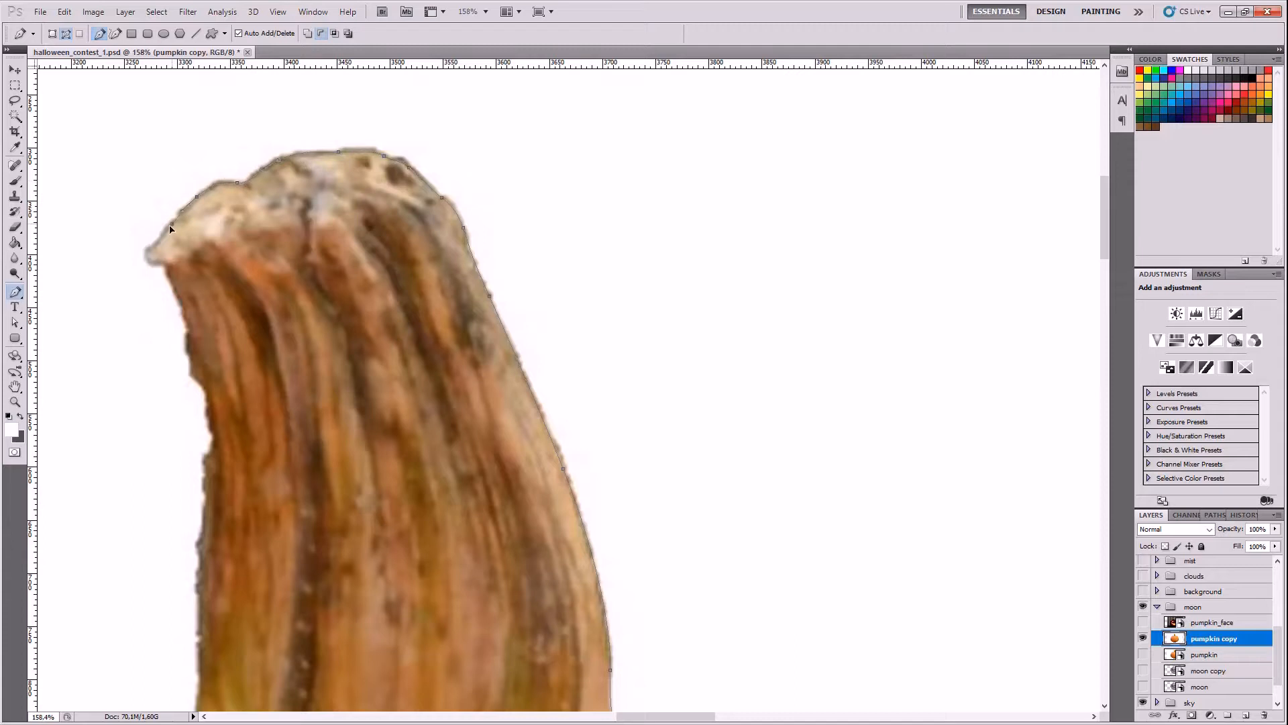
- Continue the Pen path down the left edge of the stem to its base
left_click(191, 363)
left_click(204, 386)
left_click_drag(204, 500, 205, 508)
left_click_drag(640, 716, 606, 716)
scroll(585, 360, "down", 3)
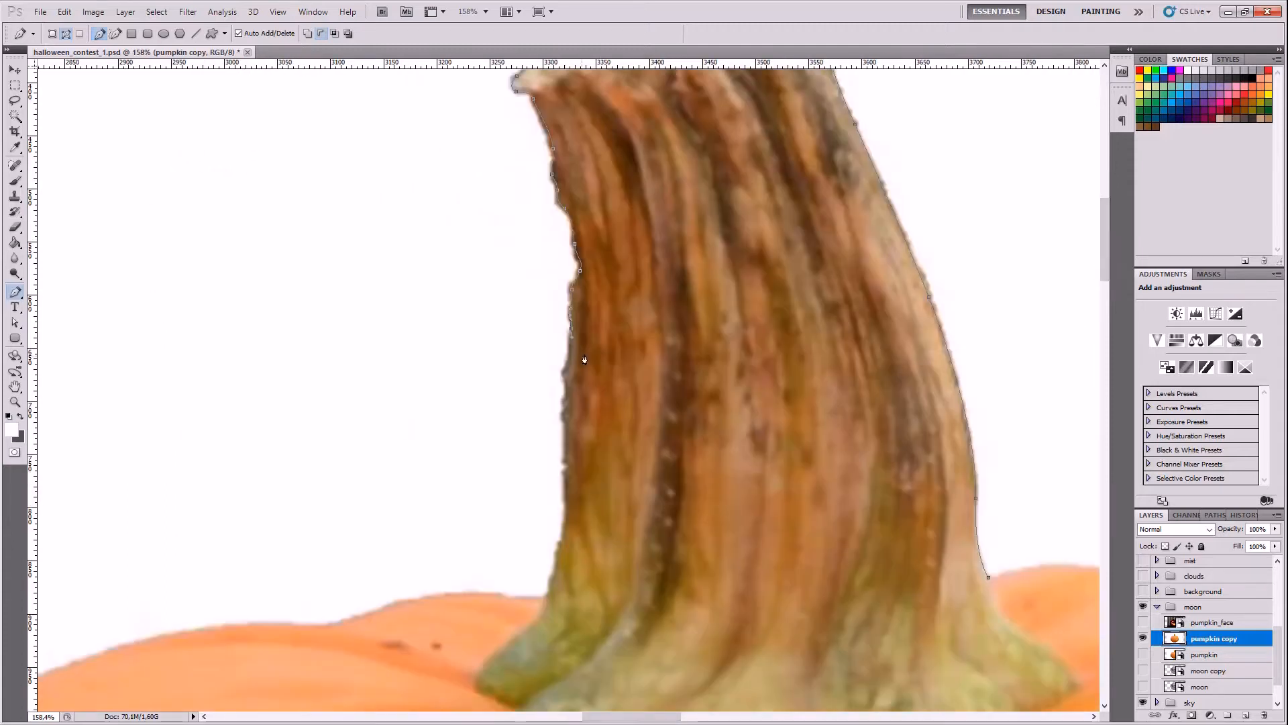
left_click(565, 401)
left_click(563, 422)
left_click(564, 452)
left_click_drag(566, 494, 568, 504)
left_click(558, 558)
- Extend the path from the stem's base along the pumpkin's upper-left shoulder with curved anchors
left_click_drag(532, 599, 520, 601)
left_click_drag(395, 604, 360, 618)
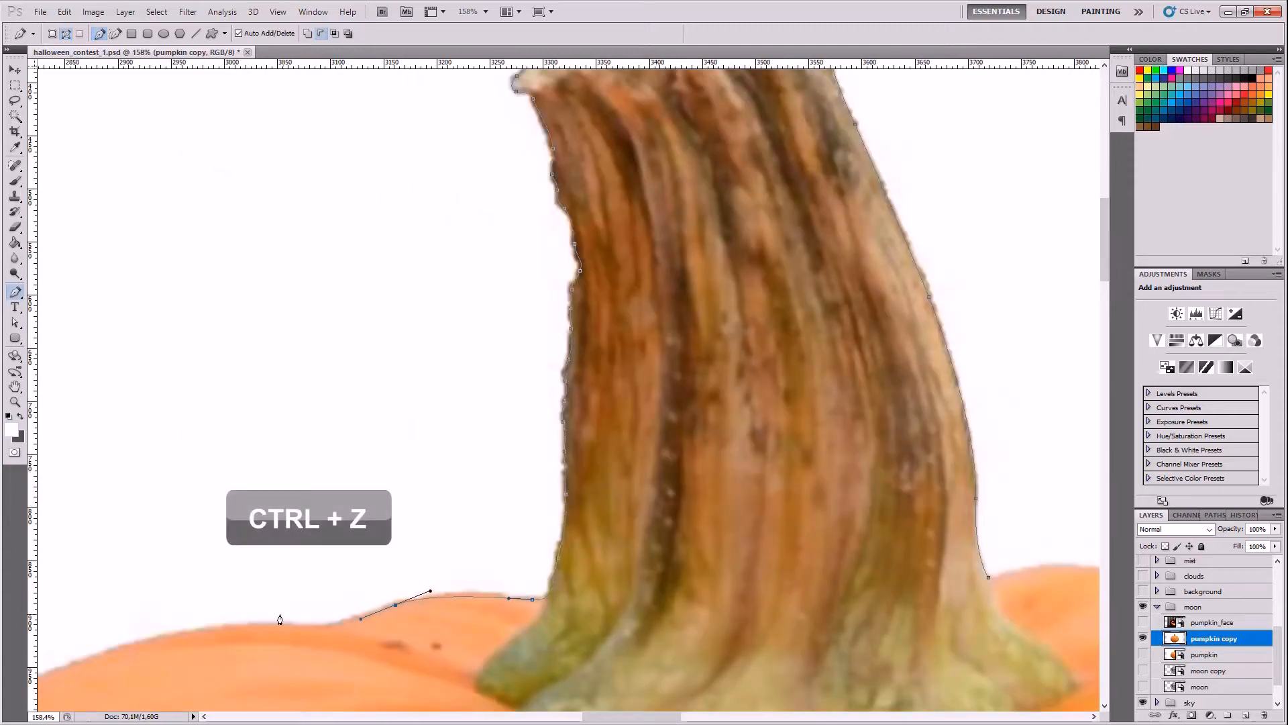
left_click_drag(267, 624, 215, 621)
left_click_drag(627, 717, 573, 717)
left_click_drag(1105, 232, 1104, 278)
left_click_drag(390, 428, 228, 541)
- Trace the pumpkin's left side downward with curved path anchors that follow its outline
left_click_drag(578, 717, 537, 716)
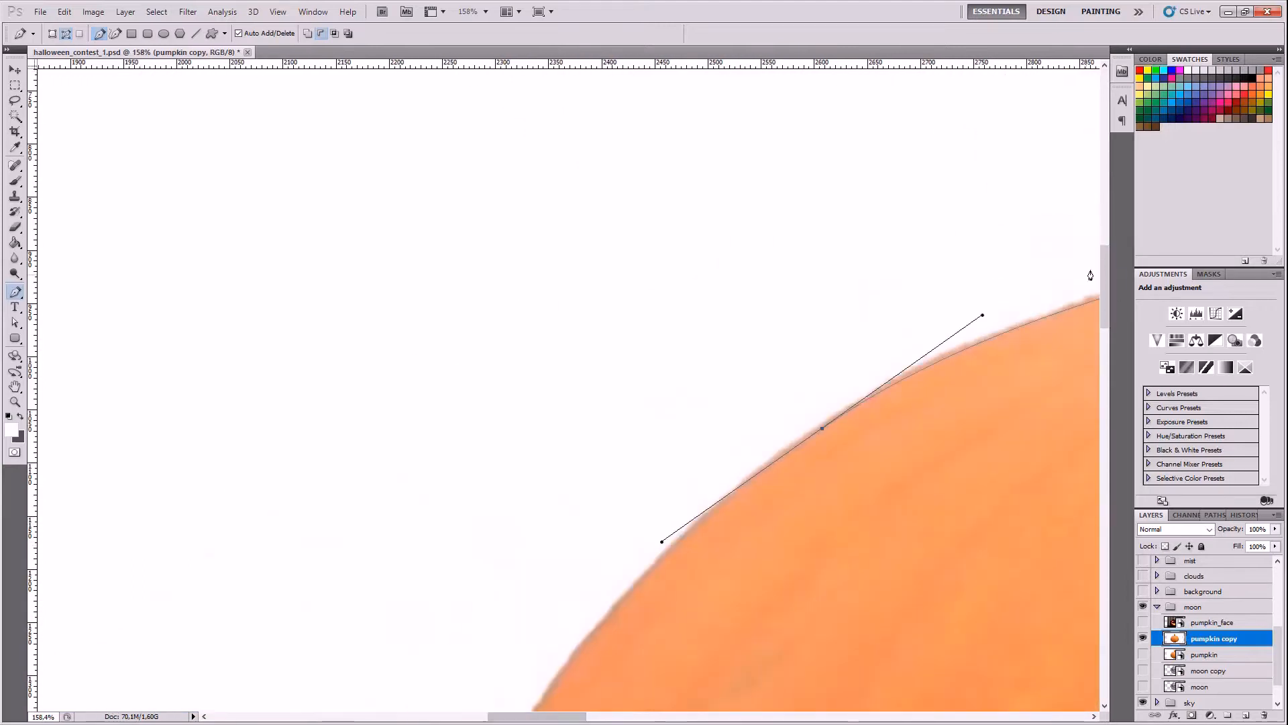
left_click_drag(1104, 278, 1104, 334)
left_click_drag(421, 478, 345, 670)
scroll(818, 469, "down", 1)
left_click_drag(1104, 328, 1102, 391)
left_click_drag(356, 489, 360, 564)
left_click_drag(1104, 396, 1104, 427)
left_click_drag(387, 547, 408, 599)
left_click_drag(411, 650, 415, 666)
left_click_drag(1104, 432, 1104, 471)
left_click_drag(424, 405, 429, 420)
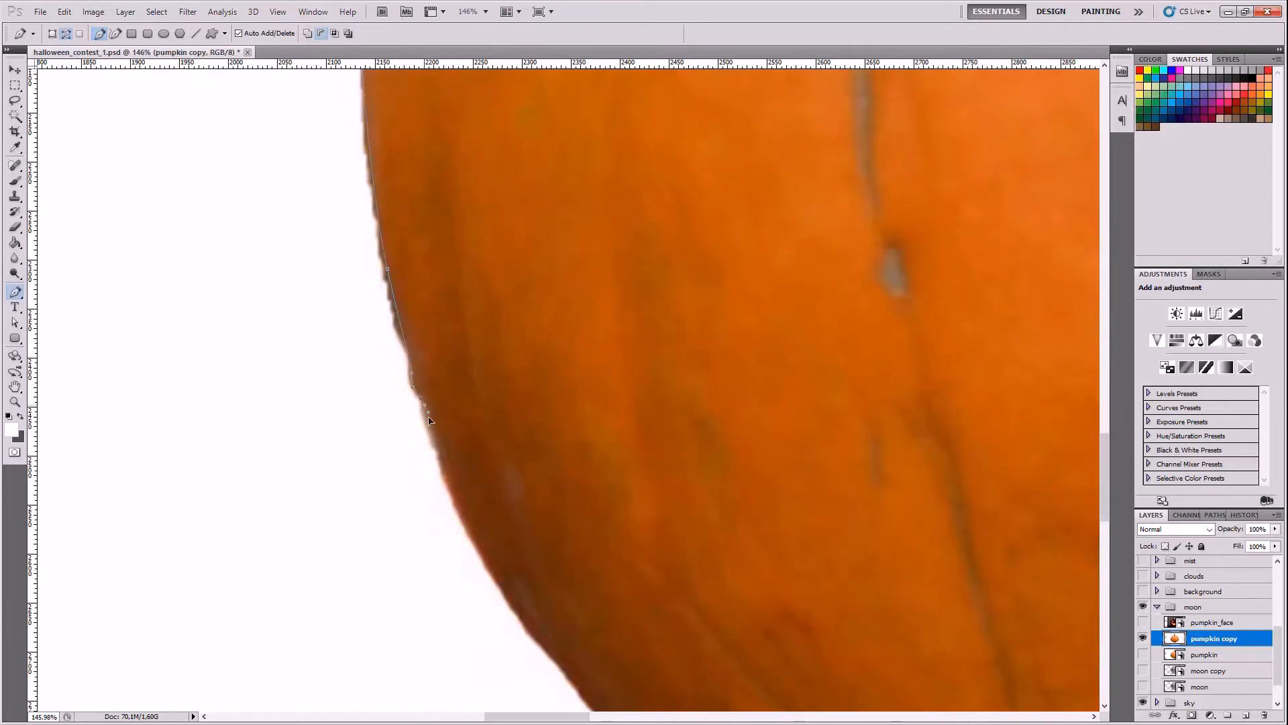
- Carry the path around the pumpkin's lower-left curve to its underside
left_click_drag(488, 564, 533, 635)
left_click_drag(1105, 477, 1104, 520)
left_click_drag(676, 481, 758, 565)
left_click_drag(582, 716, 619, 717)
left_click_drag(1104, 524, 1104, 560)
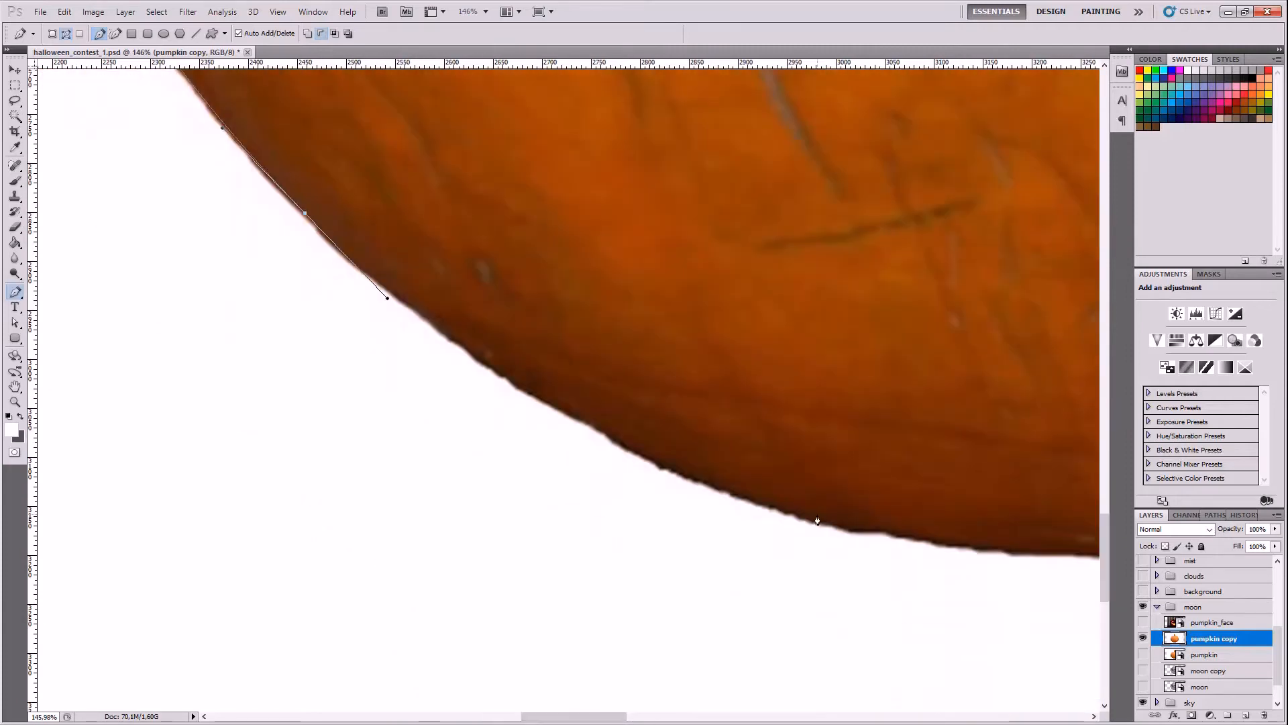
left_click_drag(818, 517, 996, 550)
- Trace the pumpkin's bottom edge and the start of its lower-right curve
left_click_drag(571, 716, 629, 717)
left_click_drag(666, 544, 826, 528)
left_click_drag(636, 716, 683, 717)
left_click_drag(569, 512, 617, 511)
left_click_drag(856, 483, 974, 461)
left_click_drag(688, 717, 732, 716)
left_click_drag(737, 330, 810, 270)
left_click_drag(863, 208, 902, 172)
- Continue the path up the pumpkin's right side with curved anchors along the edge
left_click_drag(1104, 539, 1104, 491)
left_click_drag(978, 434, 1008, 370)
left_click_drag(1078, 204, 1097, 142)
left_click_drag(728, 717, 776, 716)
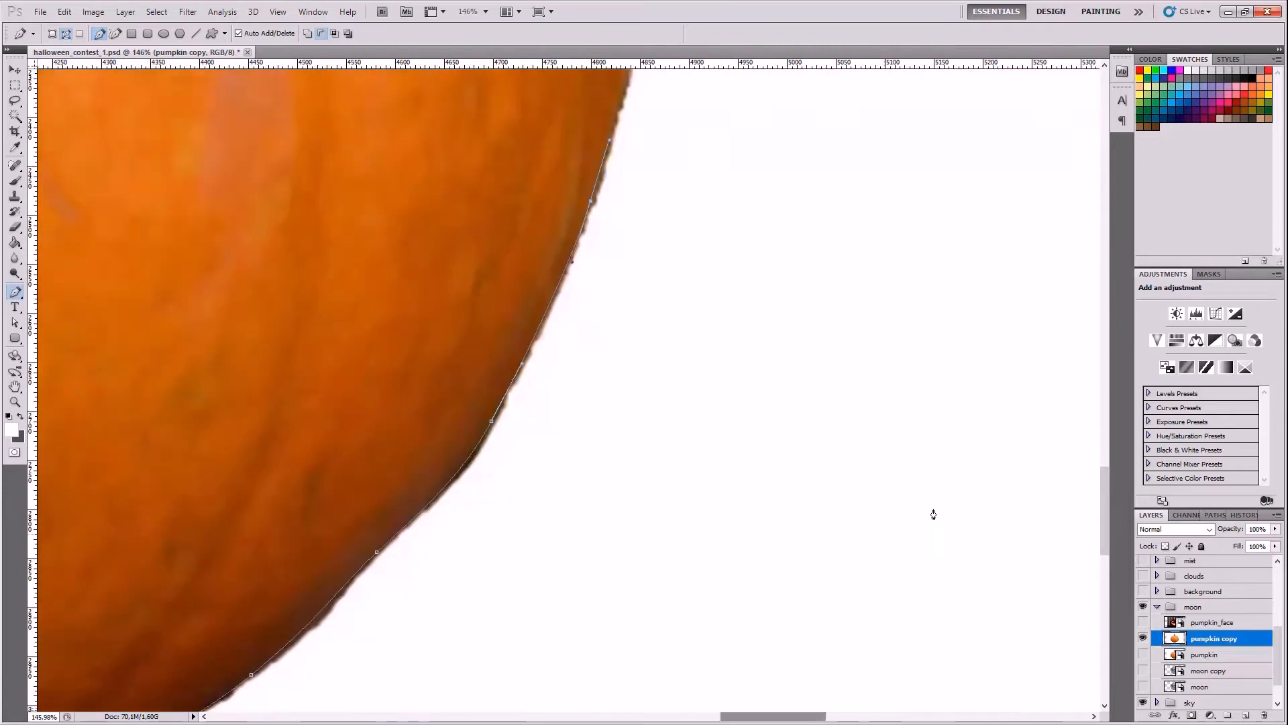
left_click_drag(1105, 513, 1104, 447)
left_click_drag(657, 270, 654, 93)
left_click_drag(1105, 429, 1104, 367)
left_click_drag(588, 256, 542, 131)
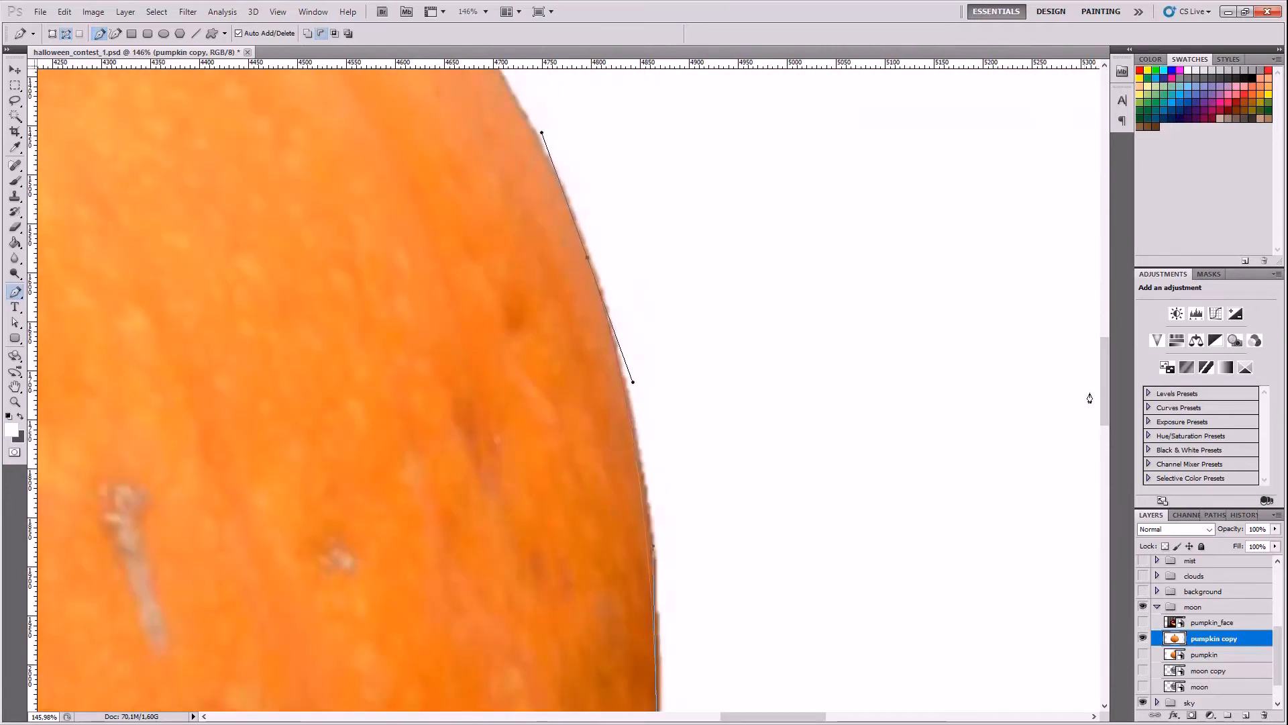
- Continue the path around the pumpkin's upper-right curve with curved anchors along the edge
left_click_drag(1104, 402, 1104, 363)
left_click_drag(350, 161, 275, 88)
left_click_drag(753, 717, 720, 717)
left_click_drag(1104, 346, 1104, 295)
left_click_drag(437, 341, 385, 313)
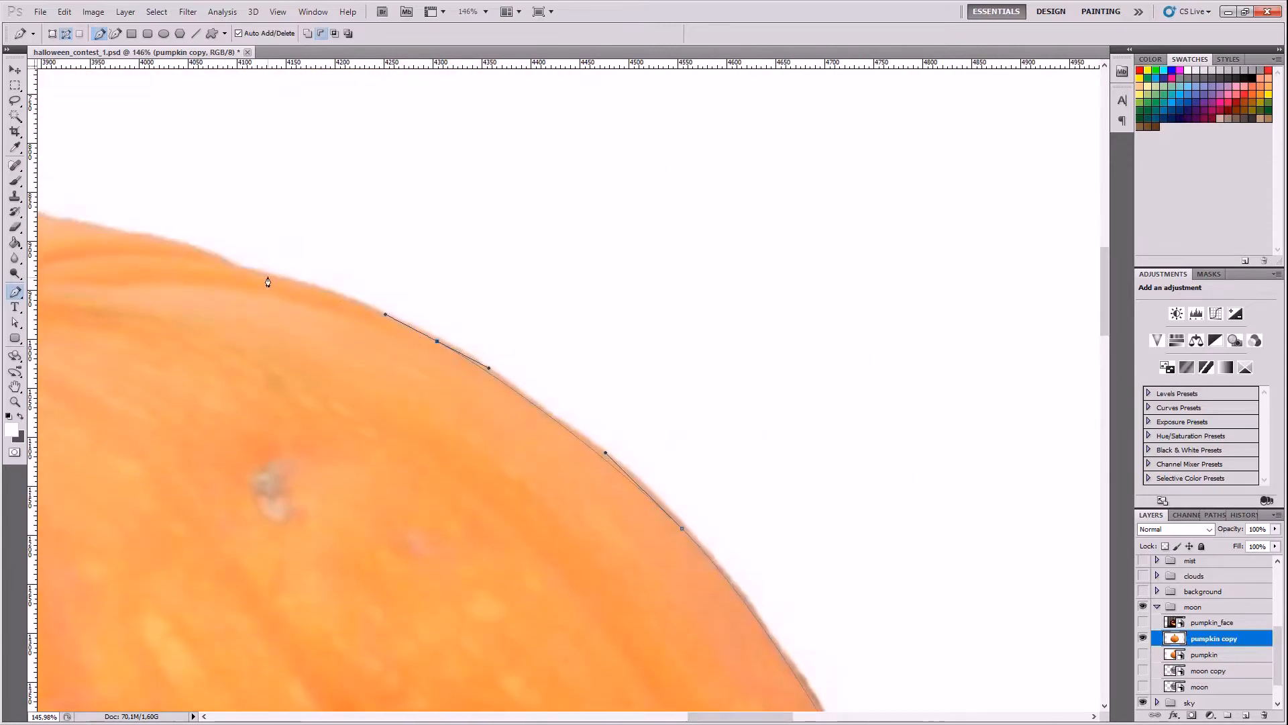
- Trace the pumpkin's top edge back to the base of the stem and close the path
left_click_drag(267, 277, 225, 264)
left_click_drag(168, 242, 55, 221)
left_click_drag(739, 716, 681, 717)
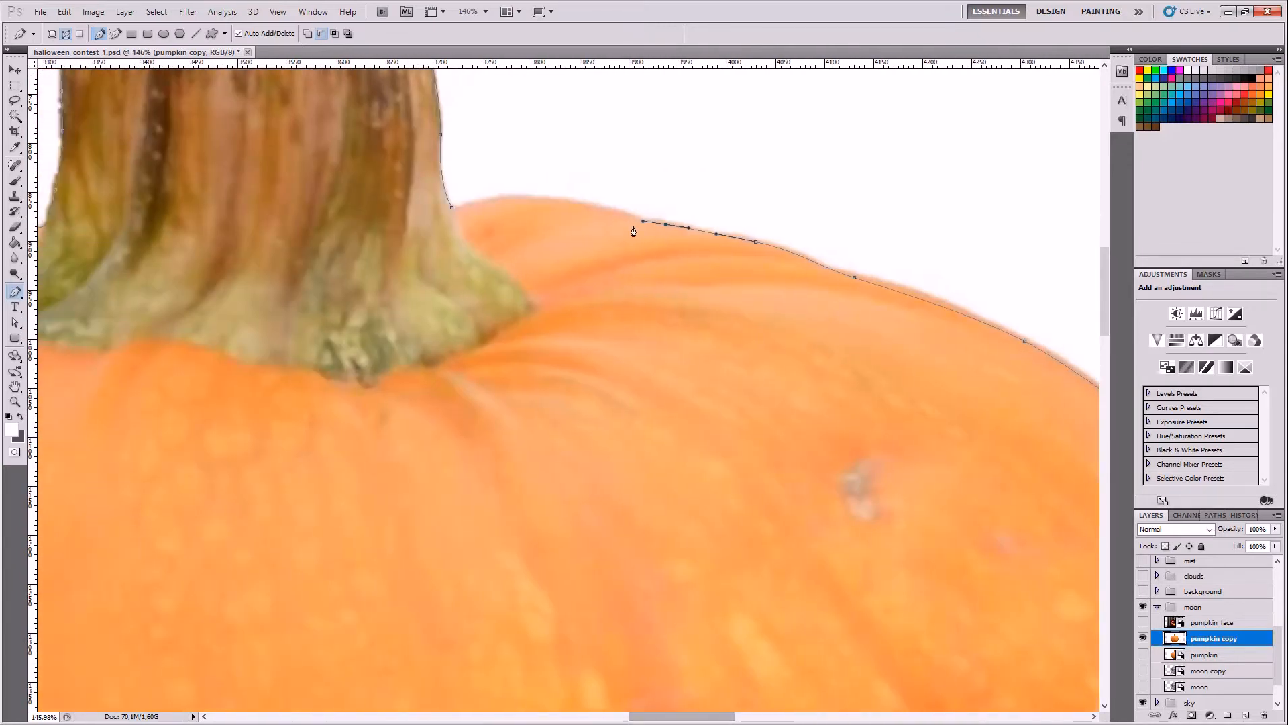
left_click_drag(568, 202, 525, 195)
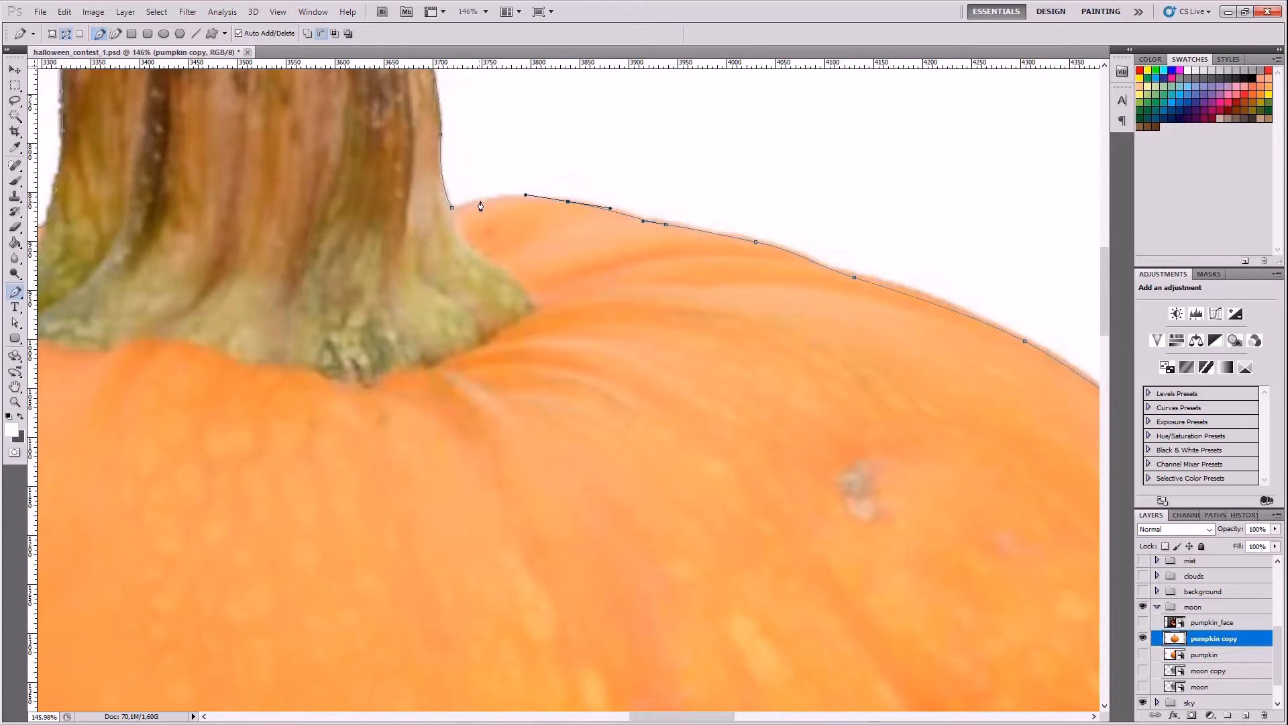
scroll(574, 496, "down", 8)
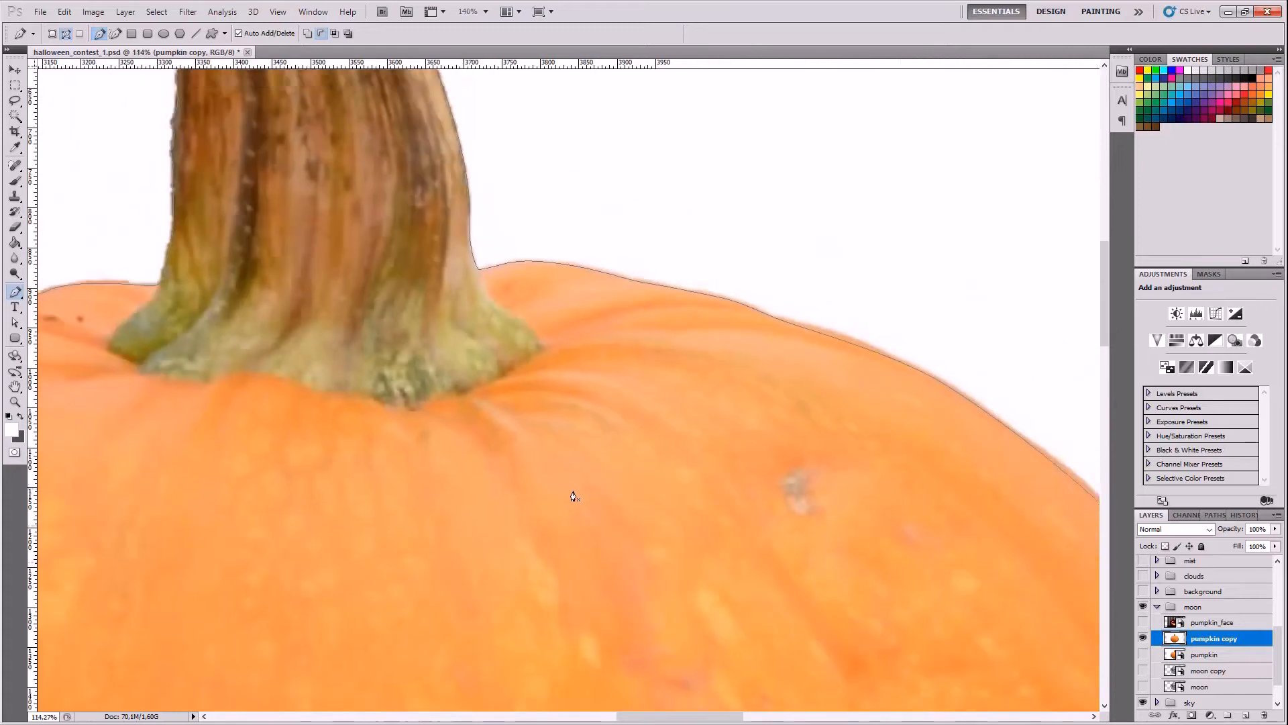
- Turn the pumpkin path into a selection, clear the white backdrop outside the pumpkin, and deselect
scroll(574, 520, "down", 2)
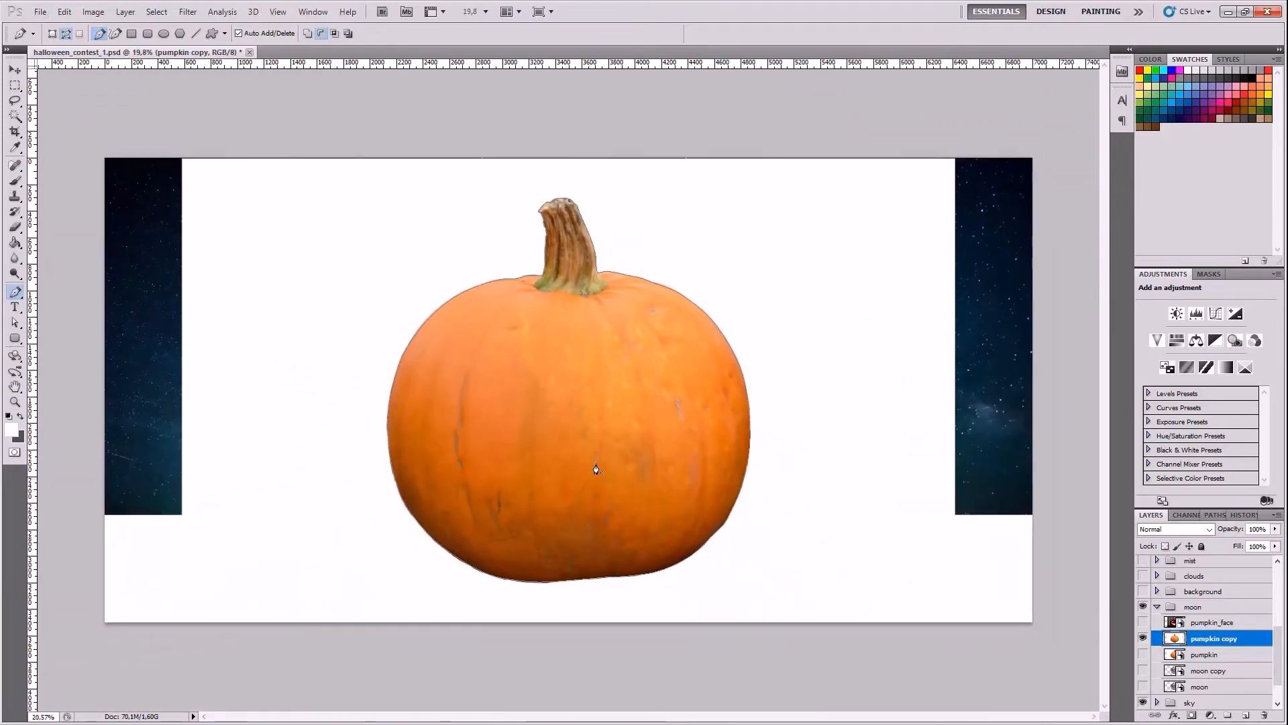
right_click(633, 423)
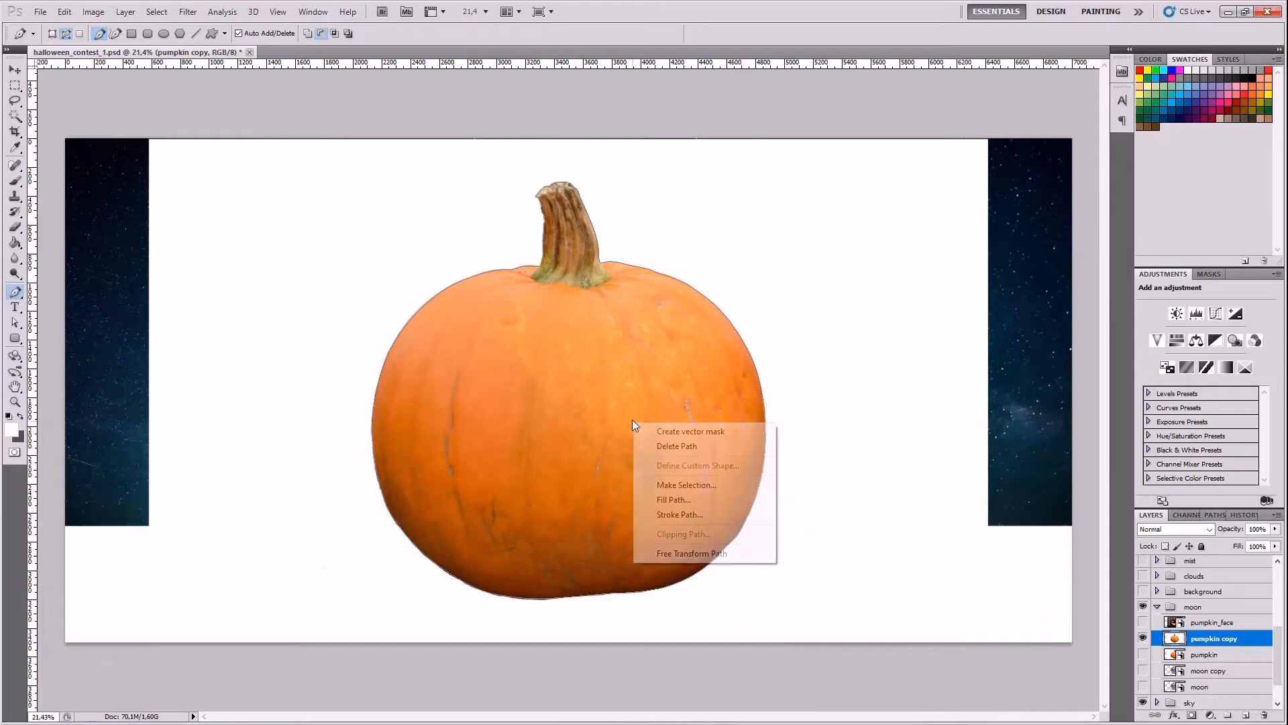
left_click(688, 485)
key("Return")
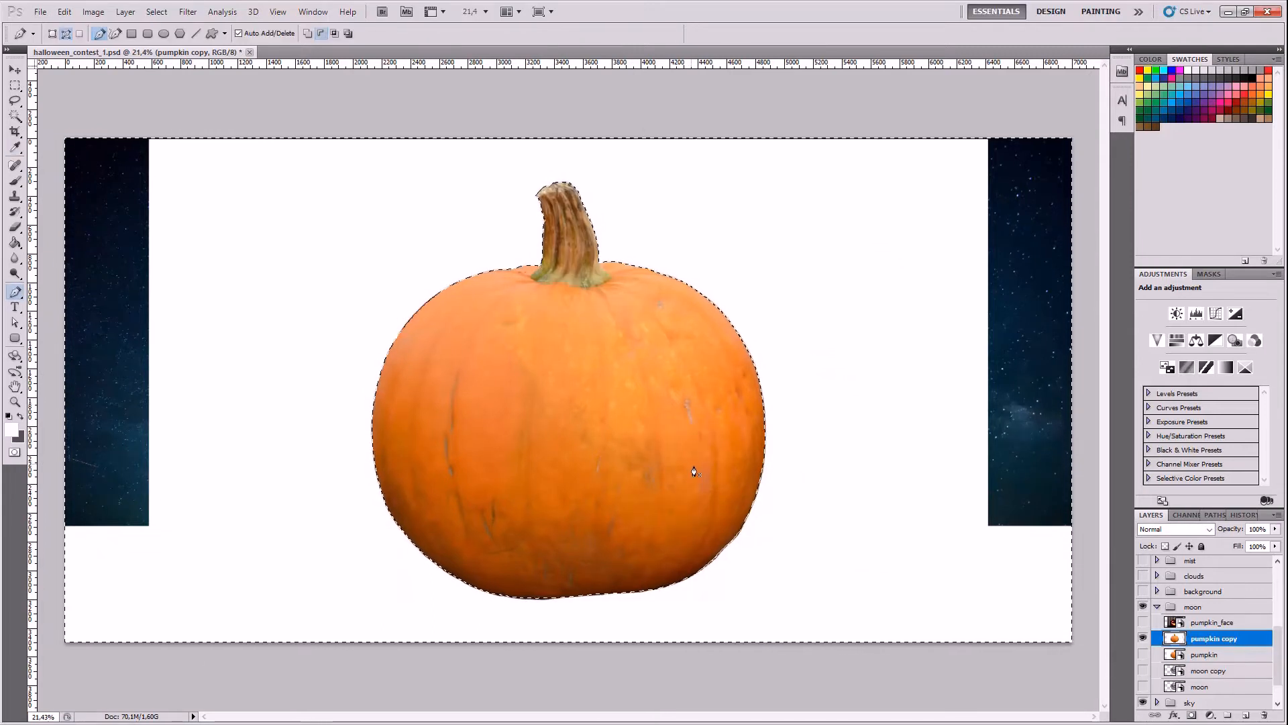
key("ctrl+shift+i")
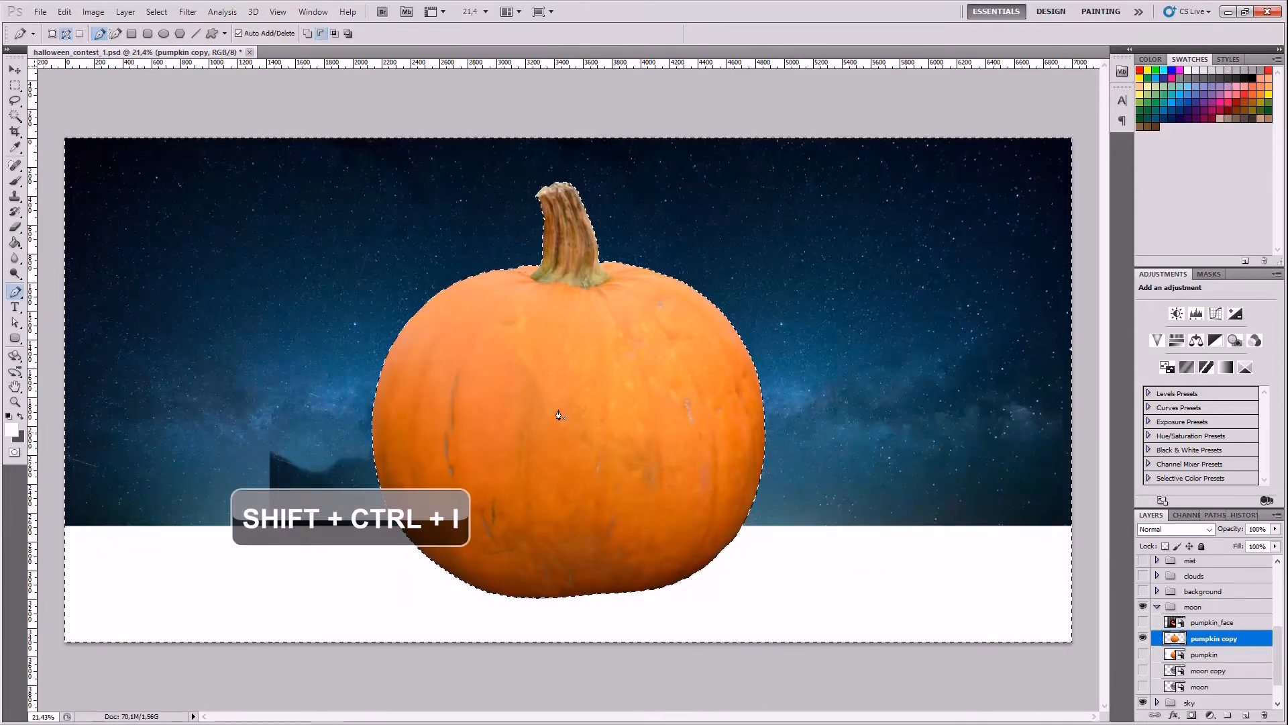
left_click(15, 85)
left_click(84, 88)
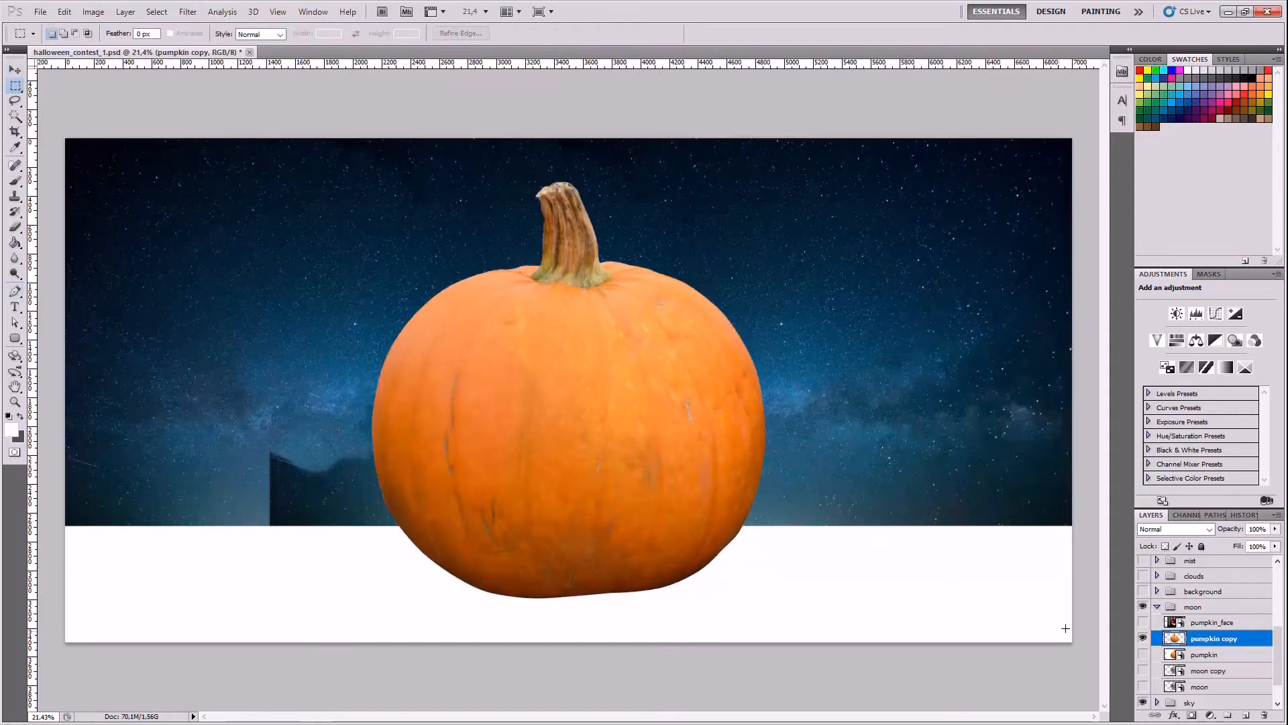
- Show the background group and duplicate the cut-out pumpkin copy layer, keeping the original hidden
scroll(1277, 661, "down", 2)
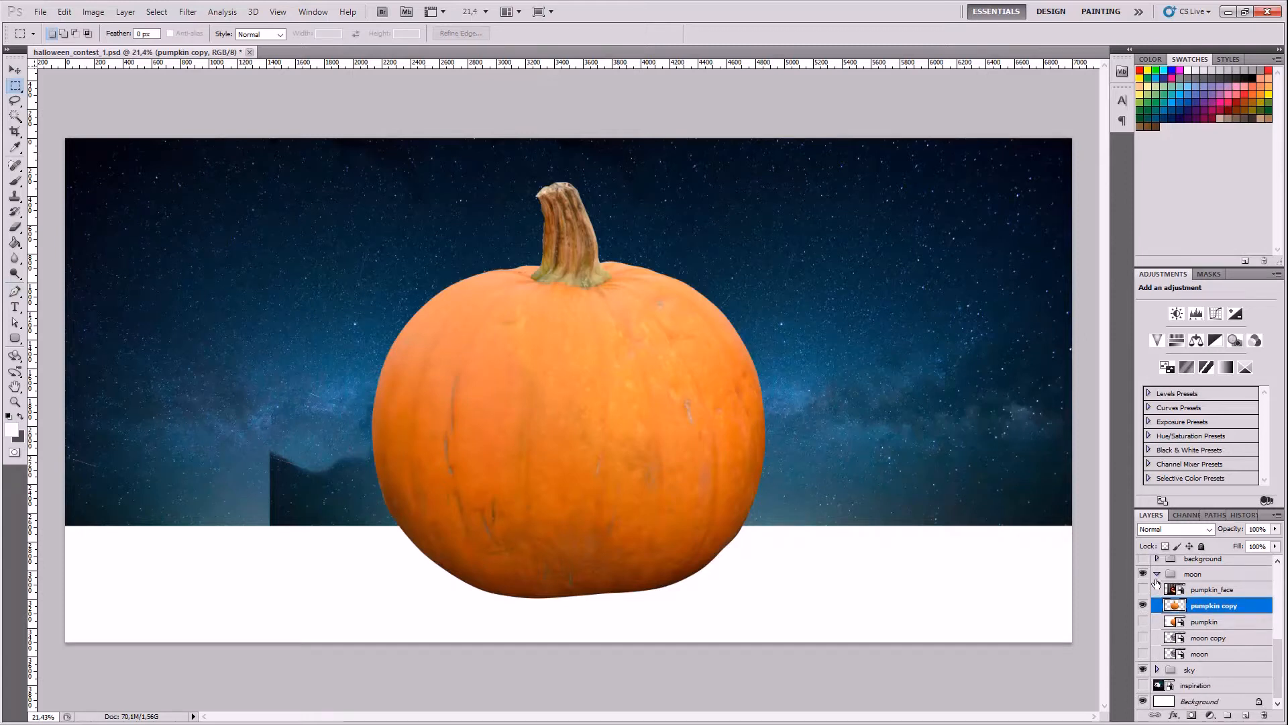
left_click(1142, 559)
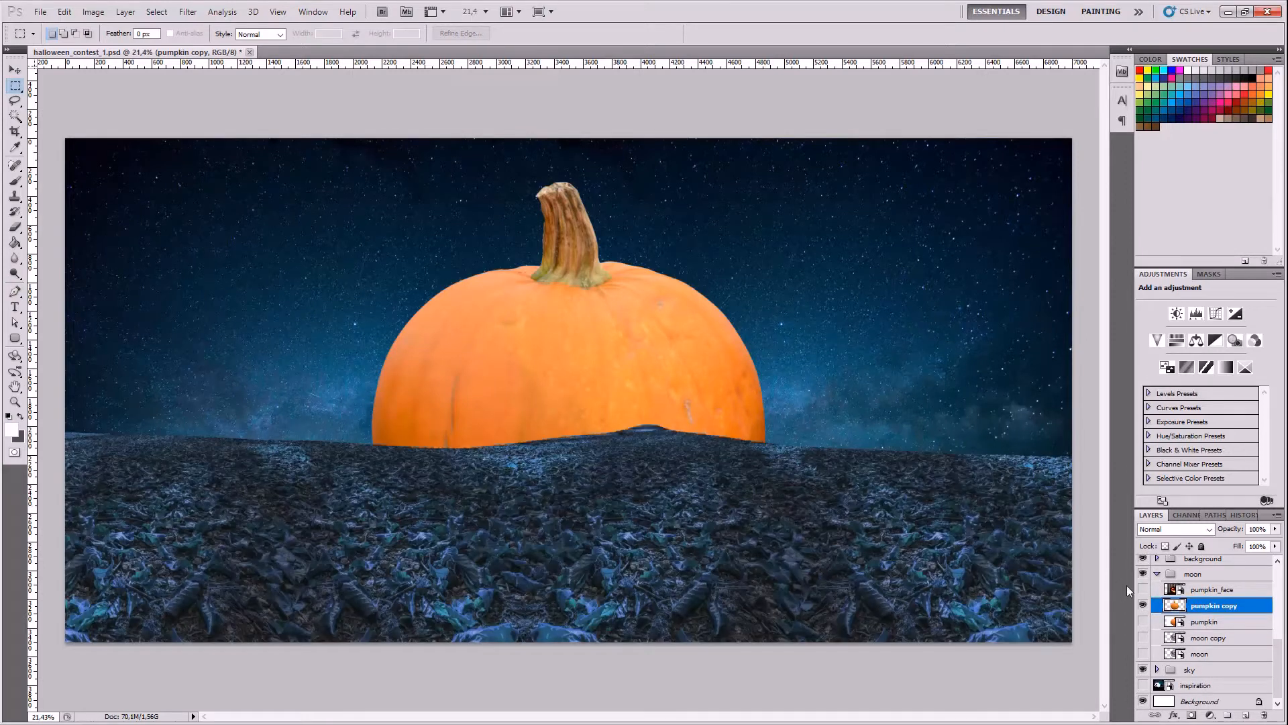
right_click(1188, 607)
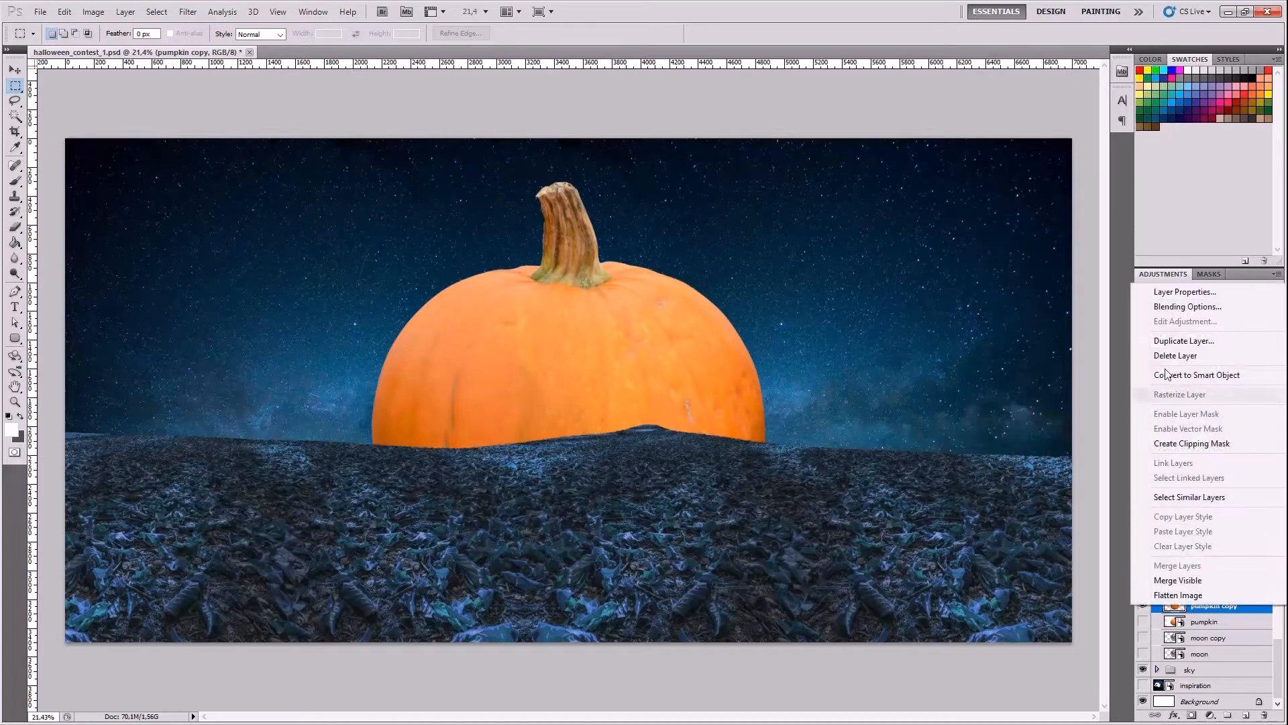
left_click(1101, 333)
key("Return")
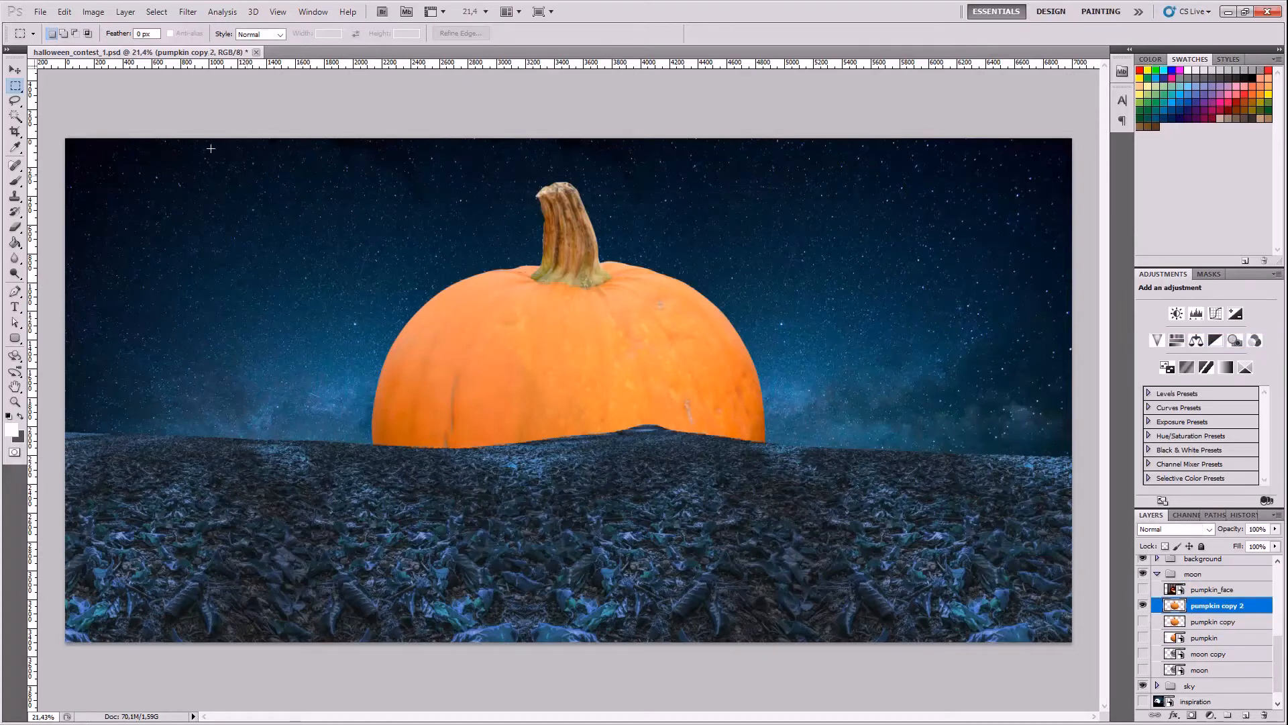
left_click(64, 12)
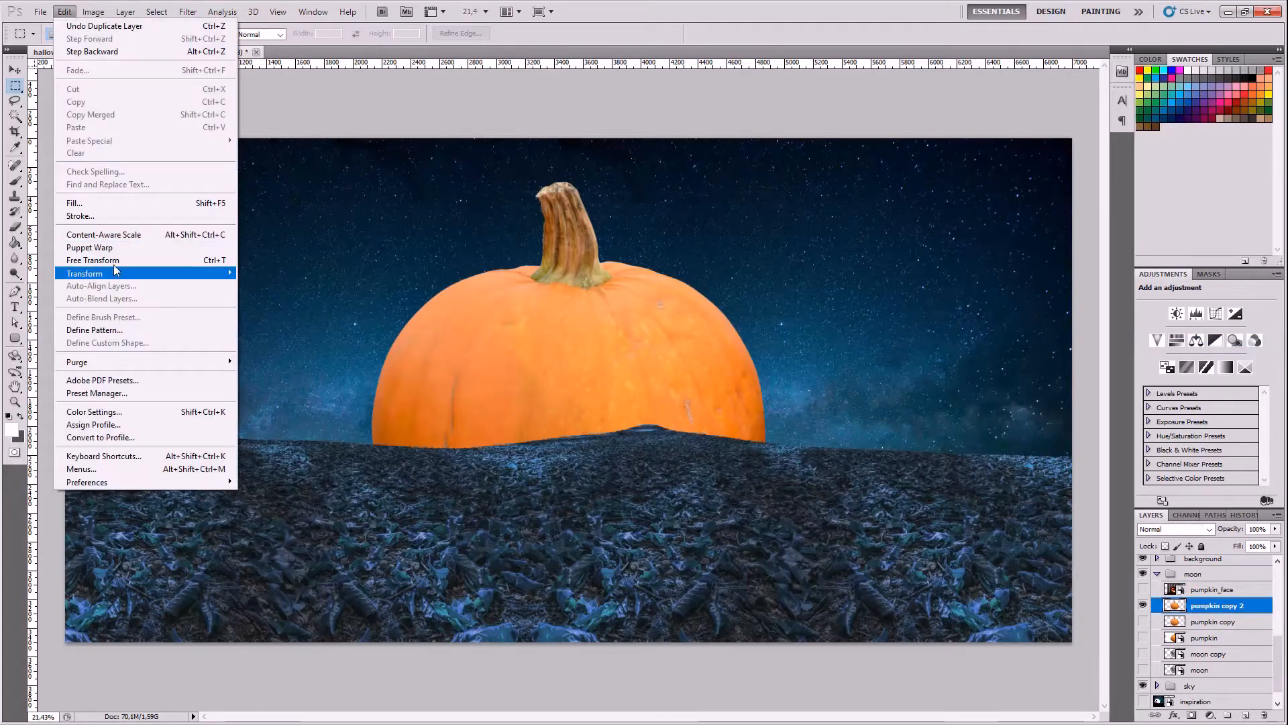
left_click(114, 260)
left_click_drag(990, 184, 691, 346)
left_click_drag(506, 520, 497, 329)
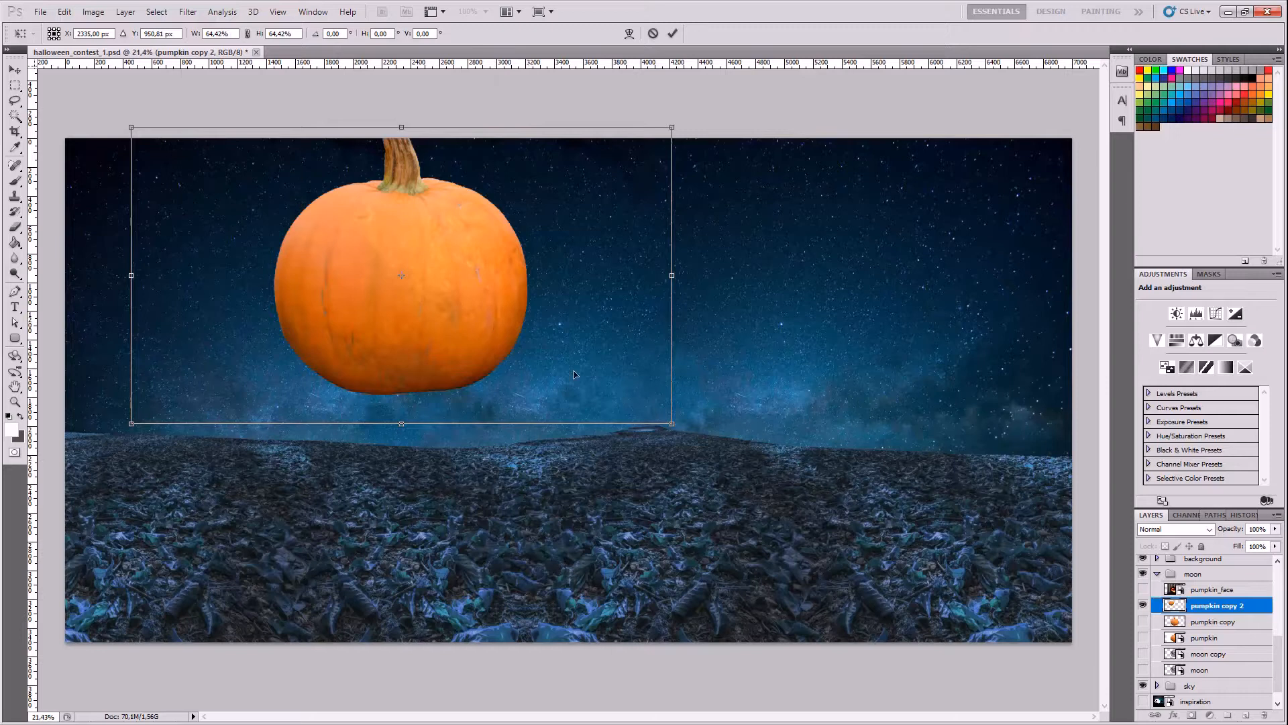
left_click_drag(476, 320, 509, 378)
key("Escape")
- Hide the pumpkin copy 2 layer, show the moon copy layer, and move the moon to the left part of the sky
left_click(1142, 605)
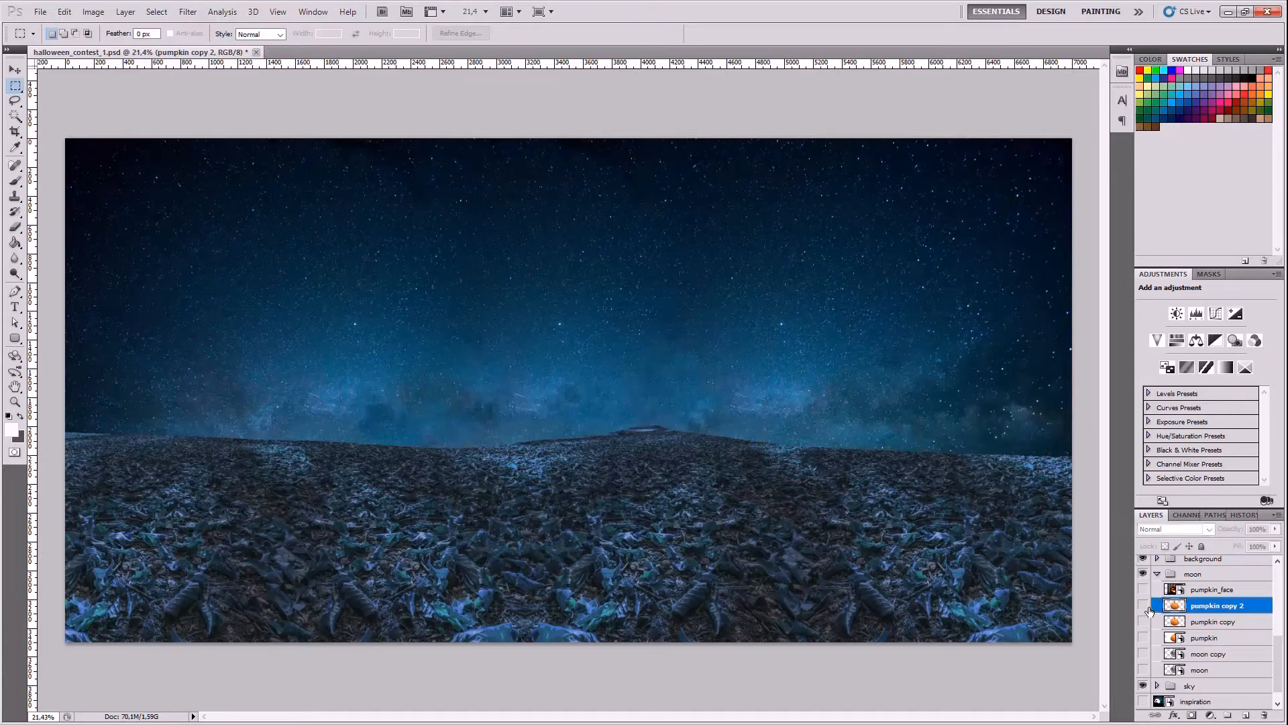
left_click(1142, 655)
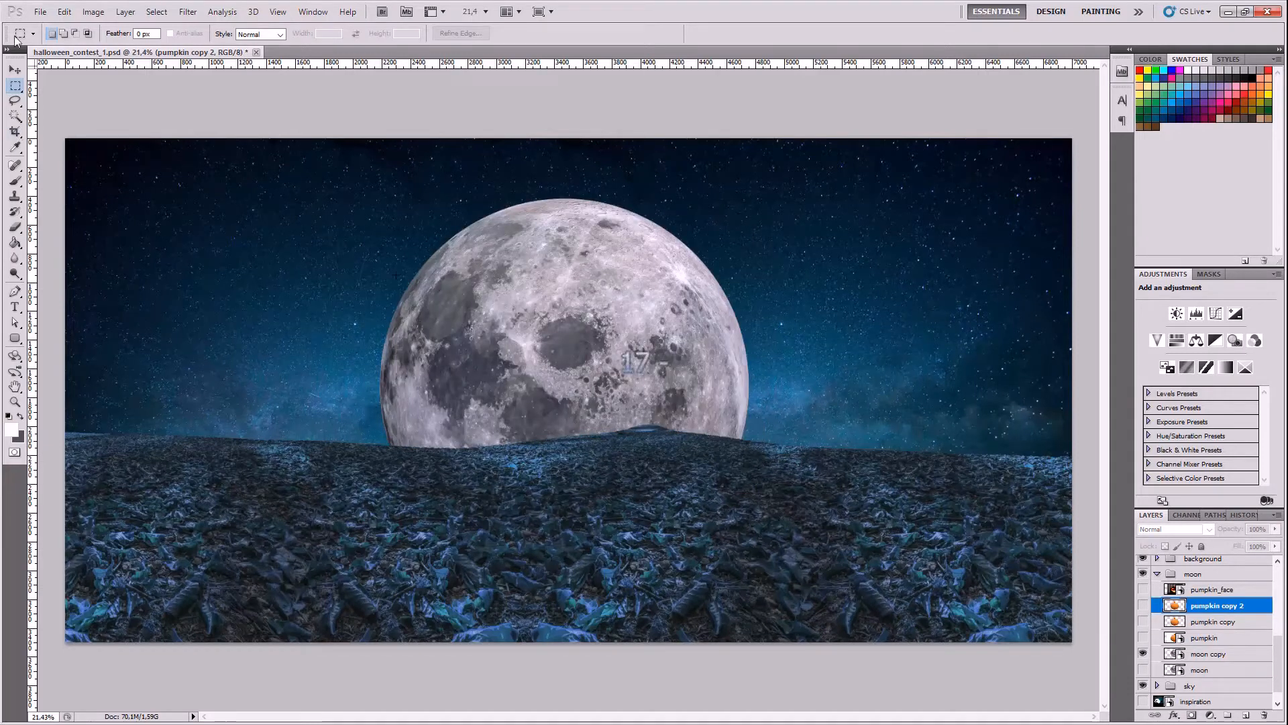
left_click(16, 70)
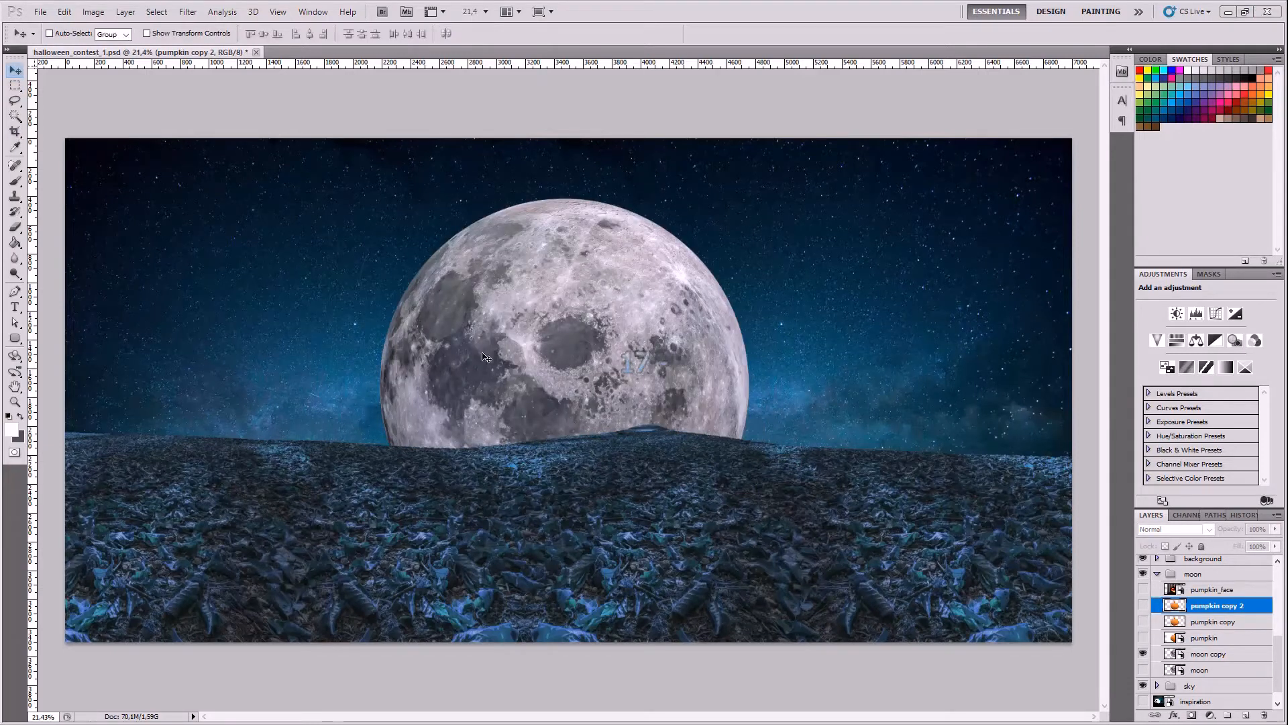
left_click(1182, 662)
left_click_drag(597, 346, 376, 322)
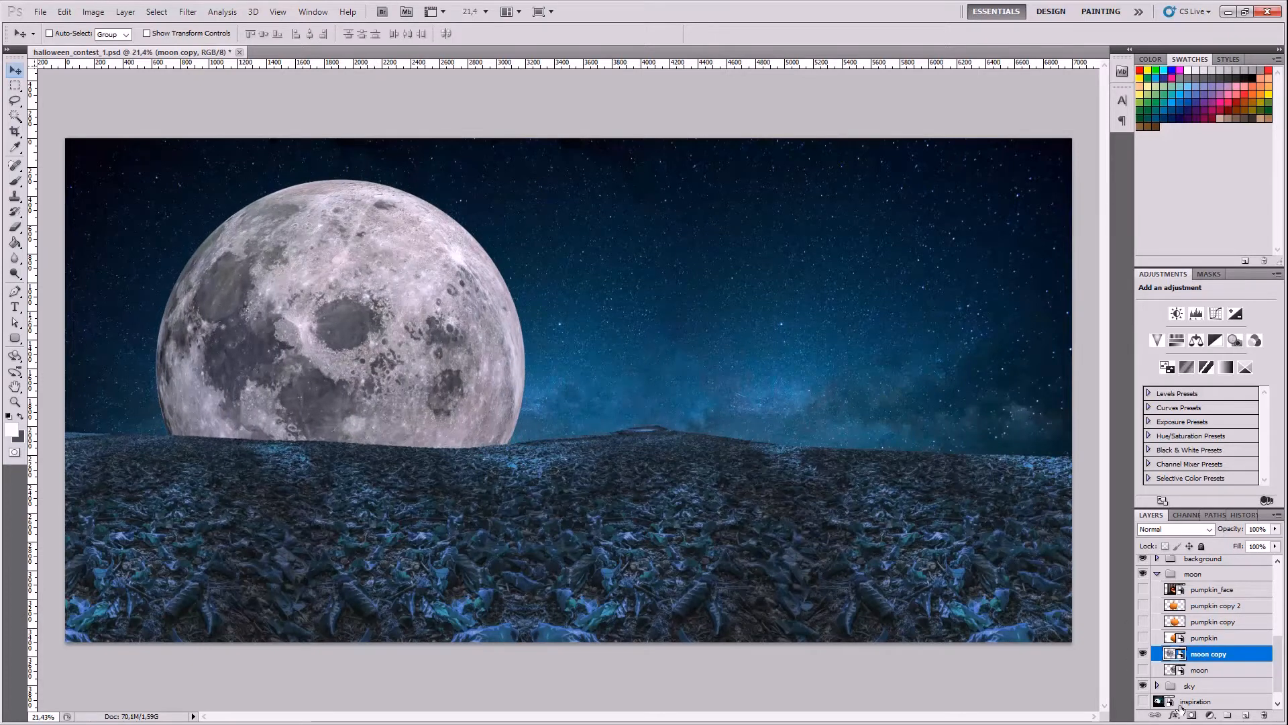
- Raise the inspiration layer into the moon group to view the reference image, and return it below the sky group
left_click_drag(1186, 704, 1186, 590)
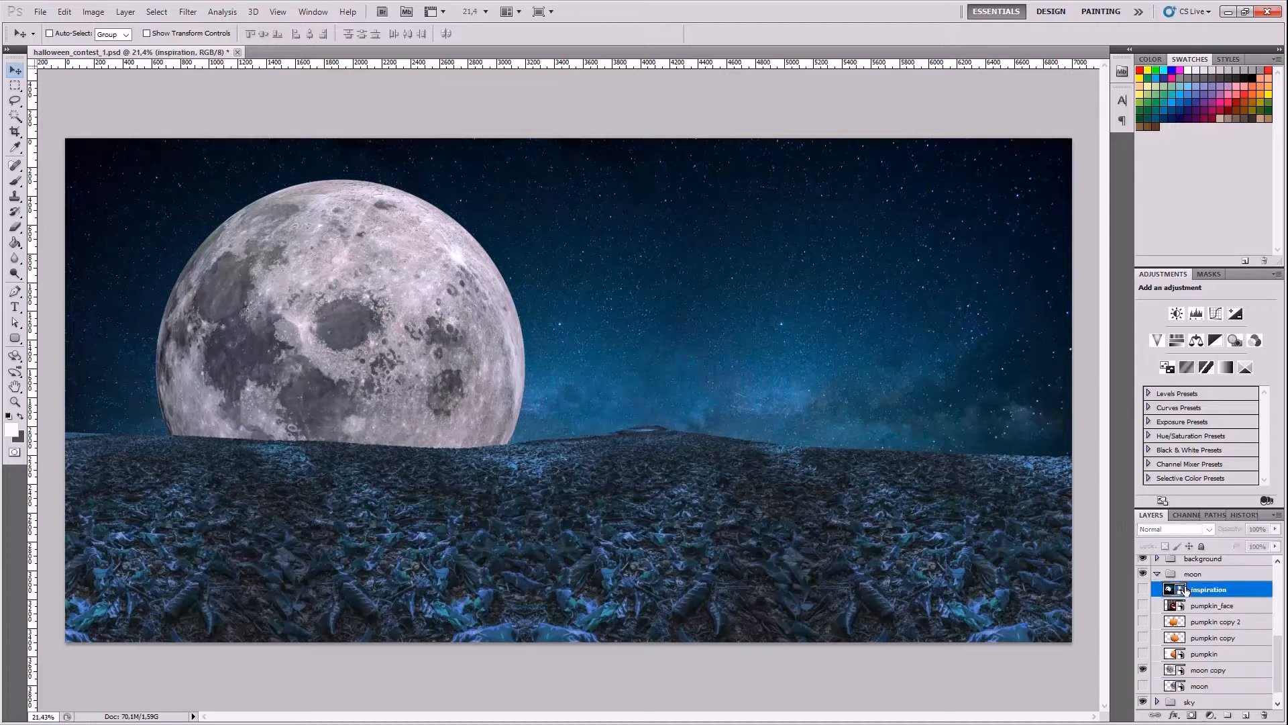
left_click(1142, 590)
left_click(1144, 590)
left_click_drag(1196, 593, 1201, 698)
scroll(1278, 677, "down", 1)
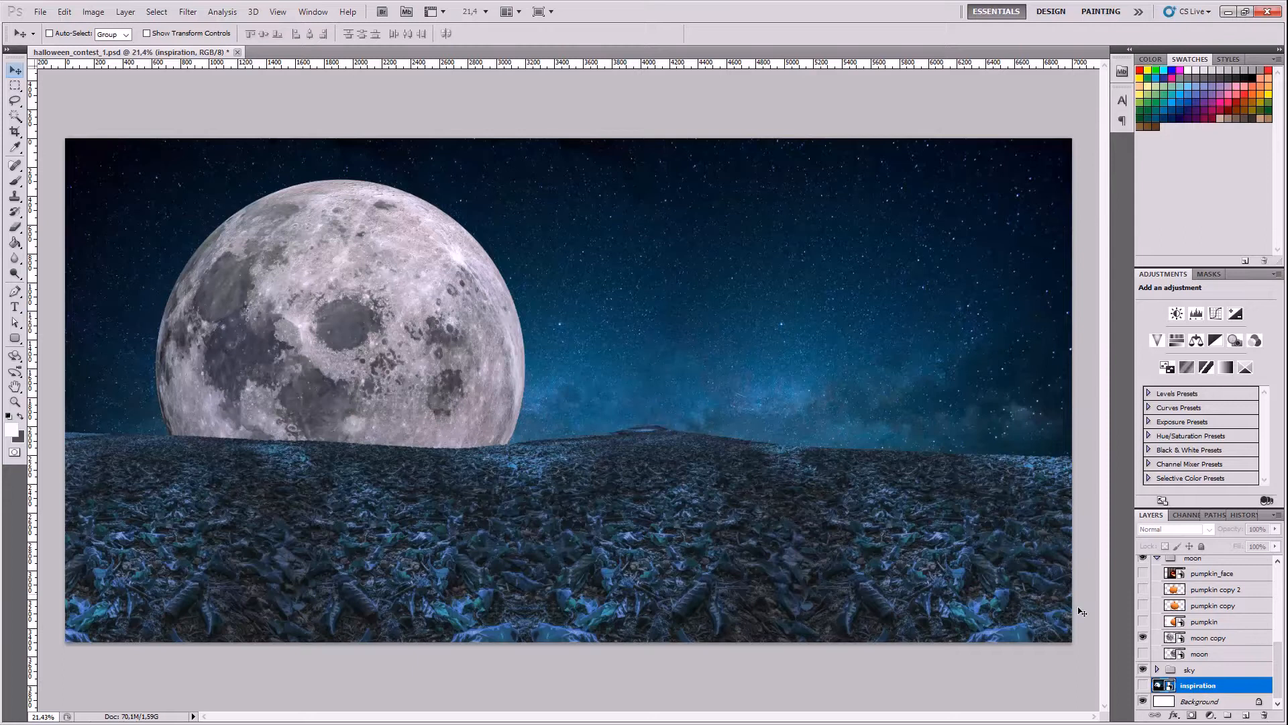
- Move the moon slightly down and left, shift the pumpkin copy 2 layer left over it, and hide the pumpkin again
left_click(1189, 641)
left_click_drag(399, 337, 386, 352)
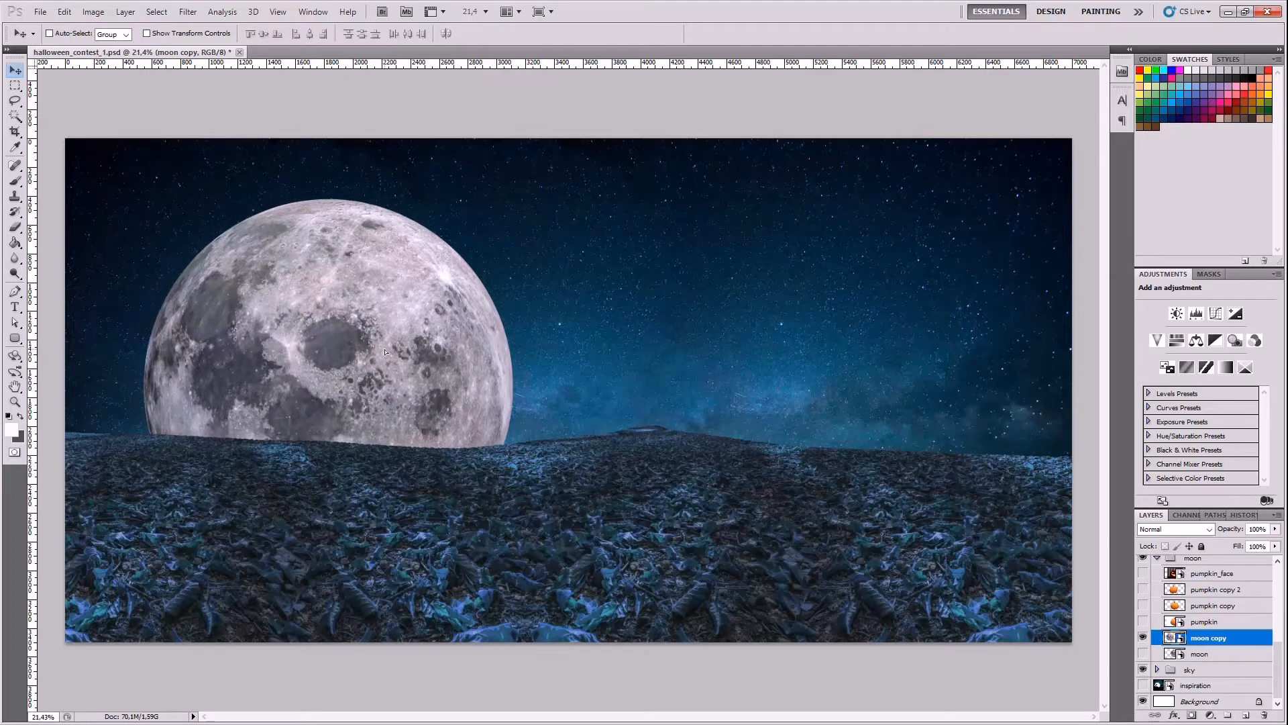
left_click(1143, 589)
left_click(1211, 589)
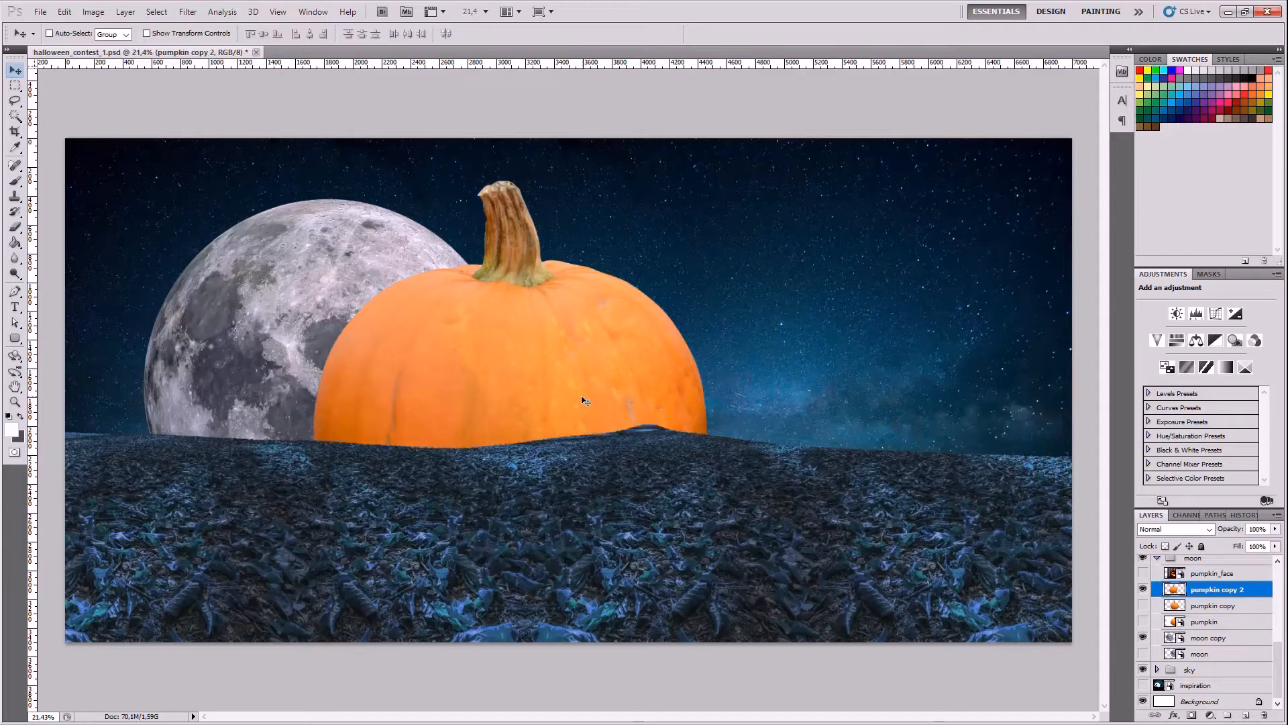
left_click(1143, 589)
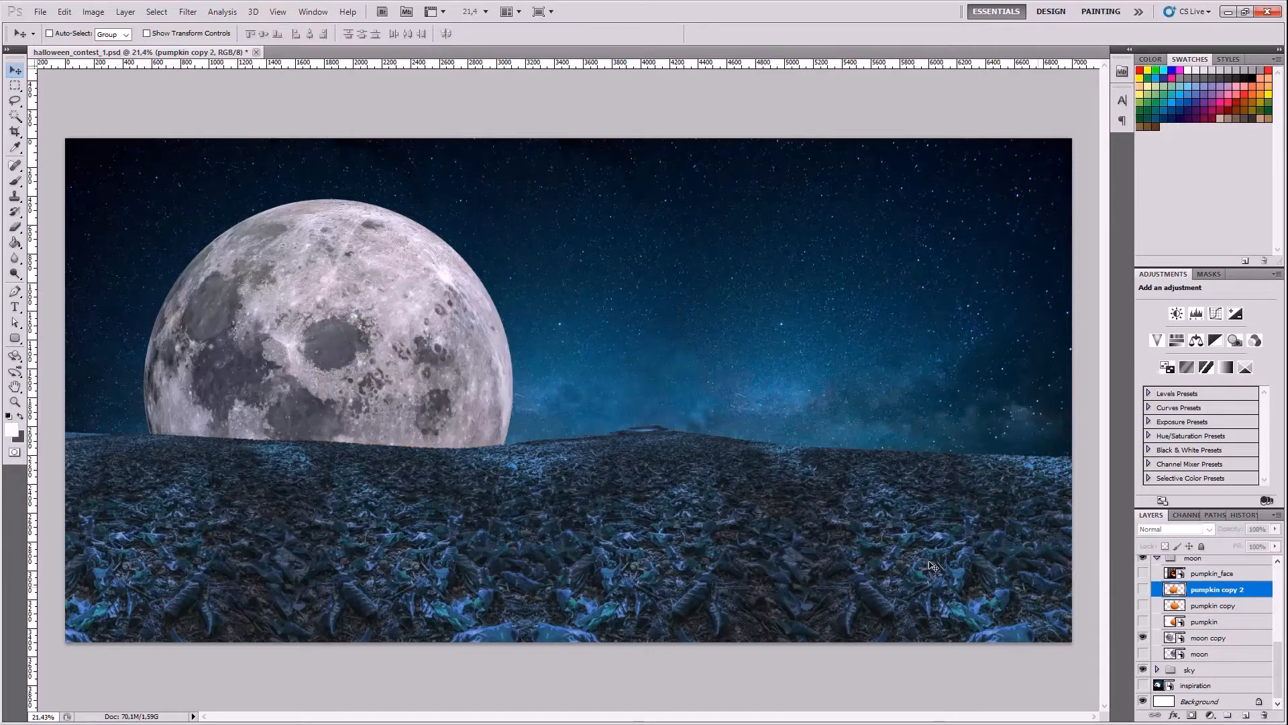
- Scale the moon copy layer down with Free Transform and reposition it on the horizon at the left of the scene
left_click(1200, 638)
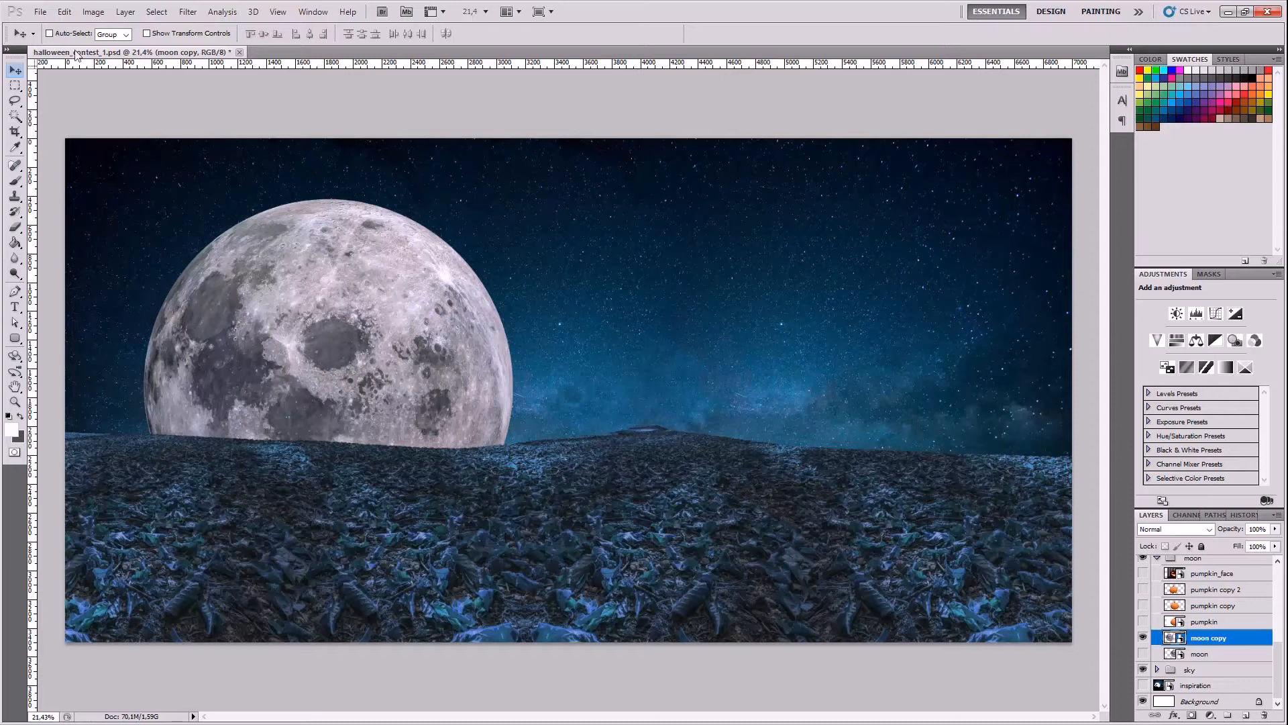
left_click(64, 12)
left_click(161, 257)
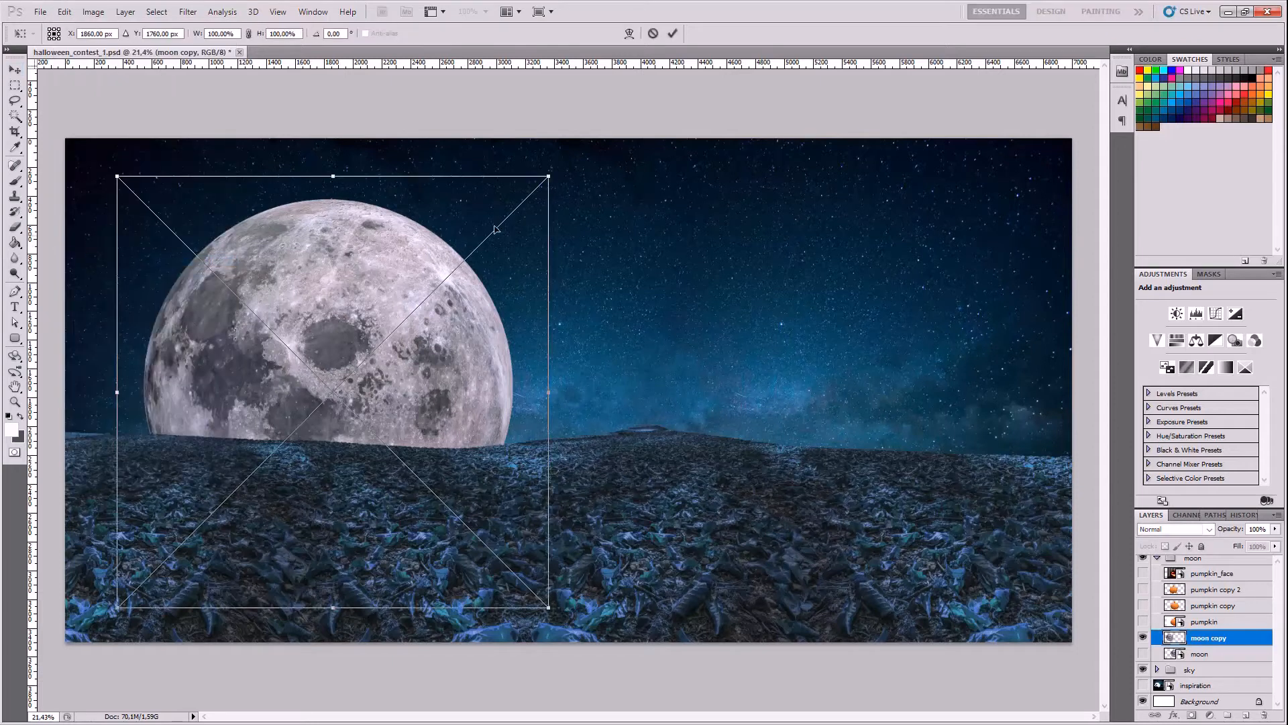
left_click_drag(551, 180, 484, 262)
left_click_drag(409, 420, 484, 383)
key("Return")
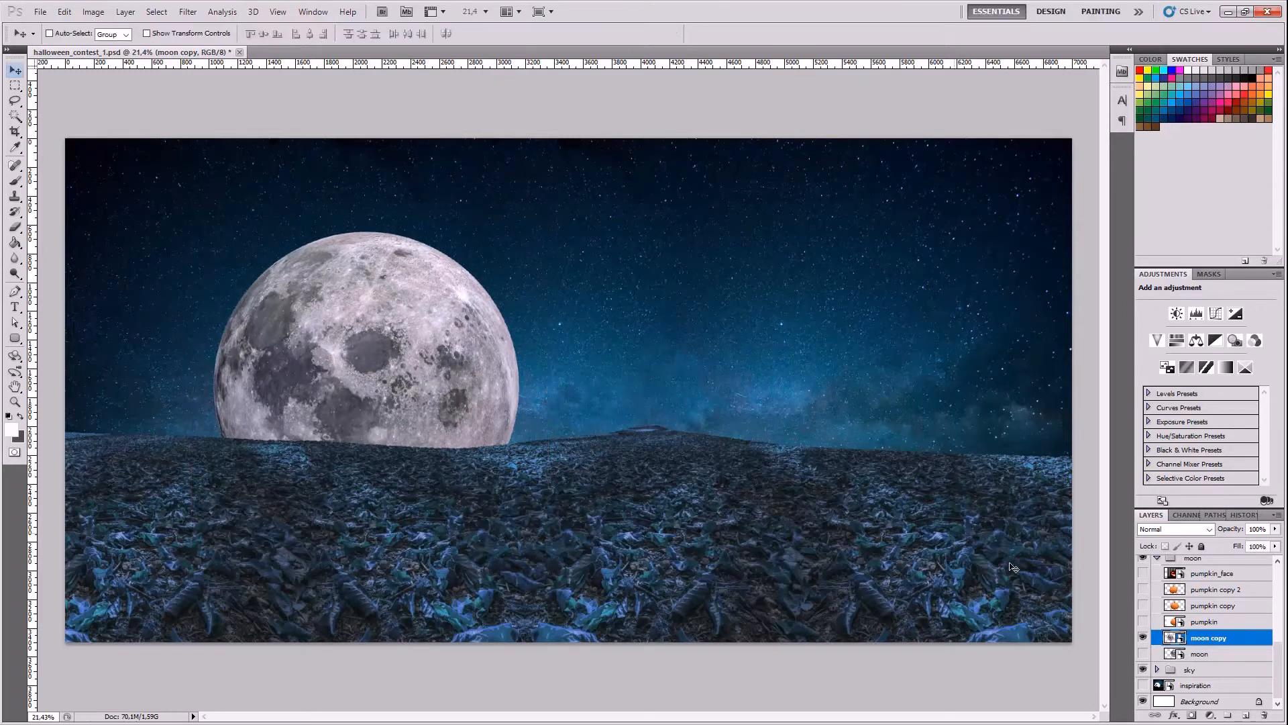
- Show the pumpkin copy 2 layer, scale it to 80.15%, and place the pumpkin directly over the moon
left_click(1143, 589)
left_click(1189, 593)
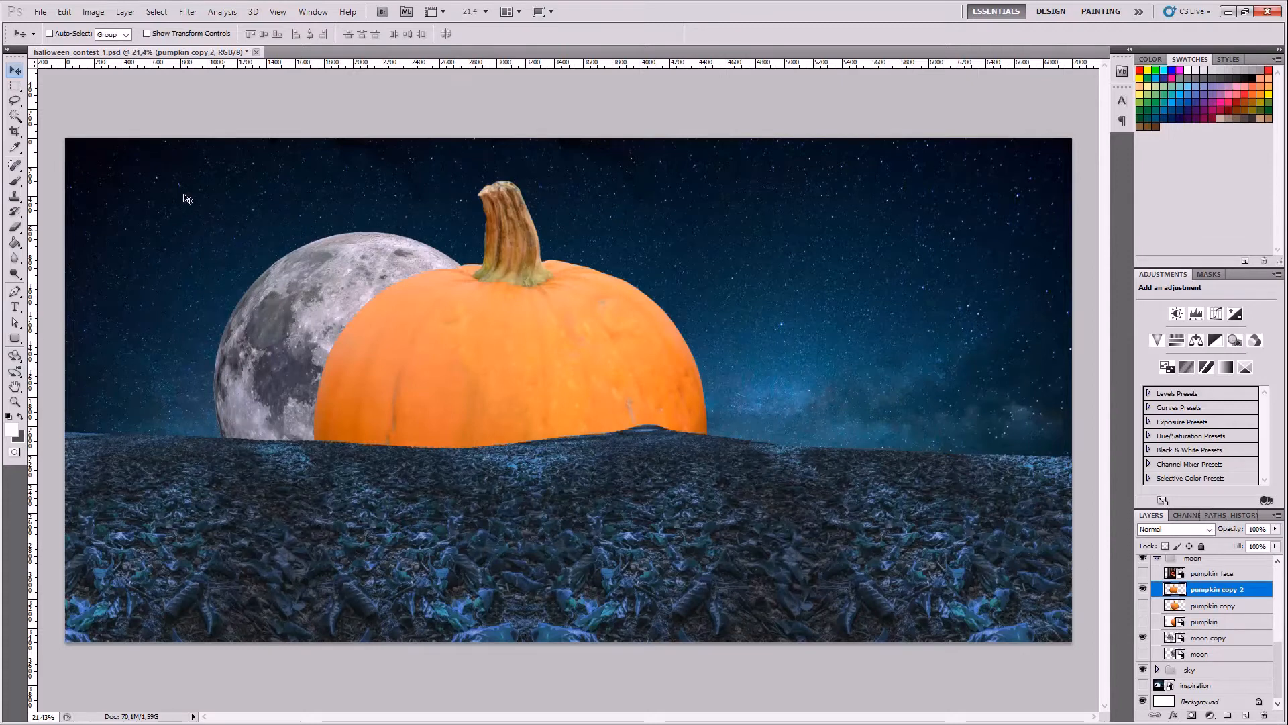
left_click(64, 12)
left_click(122, 260)
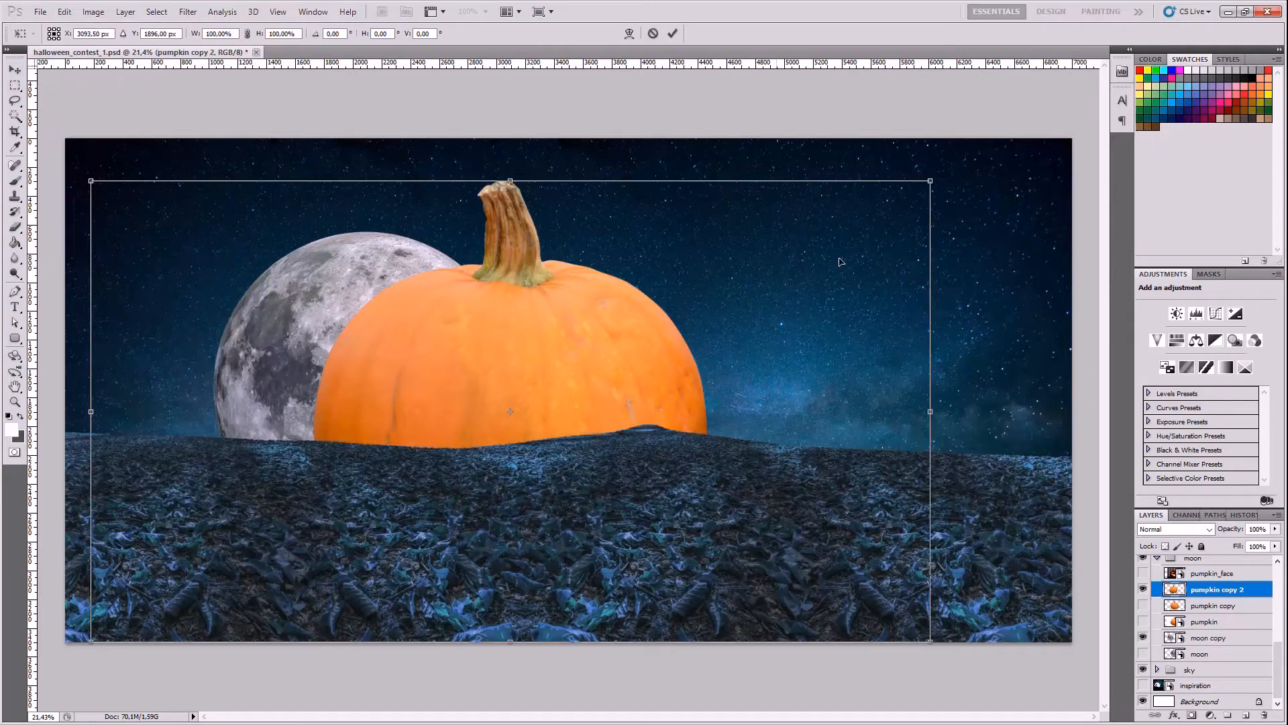
left_click_drag(931, 190, 777, 265)
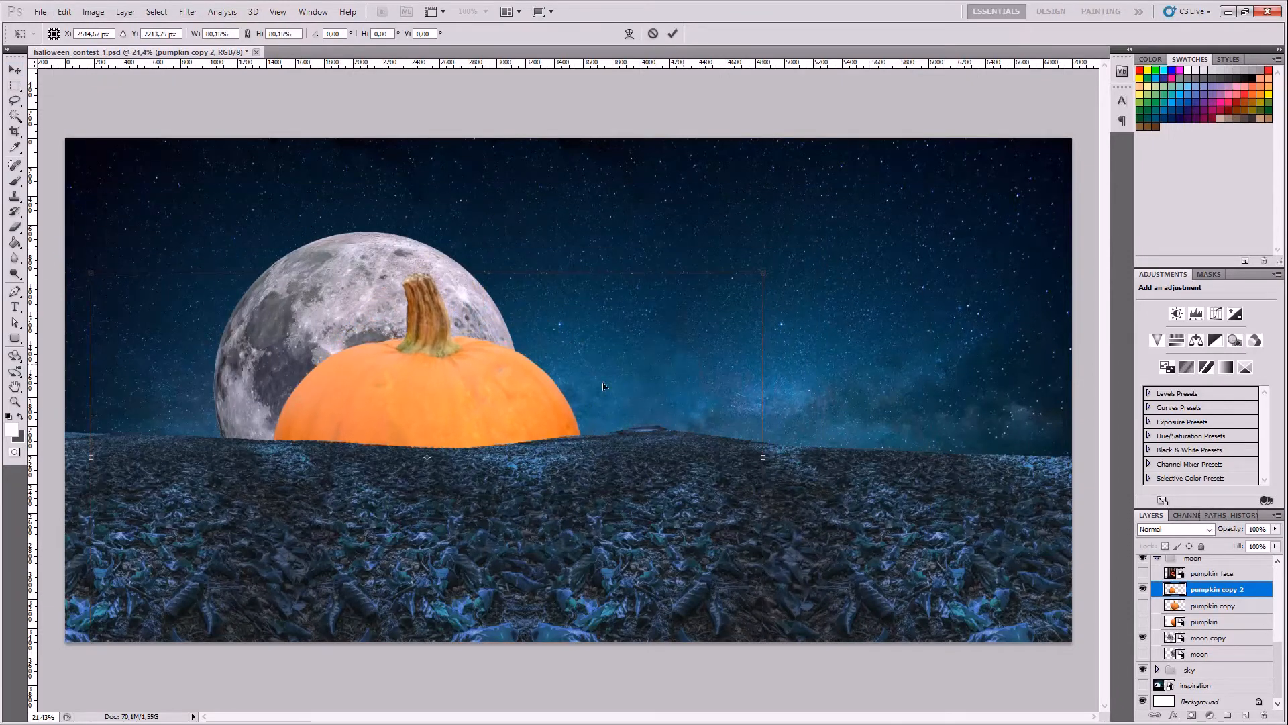
left_click_drag(495, 399, 441, 312)
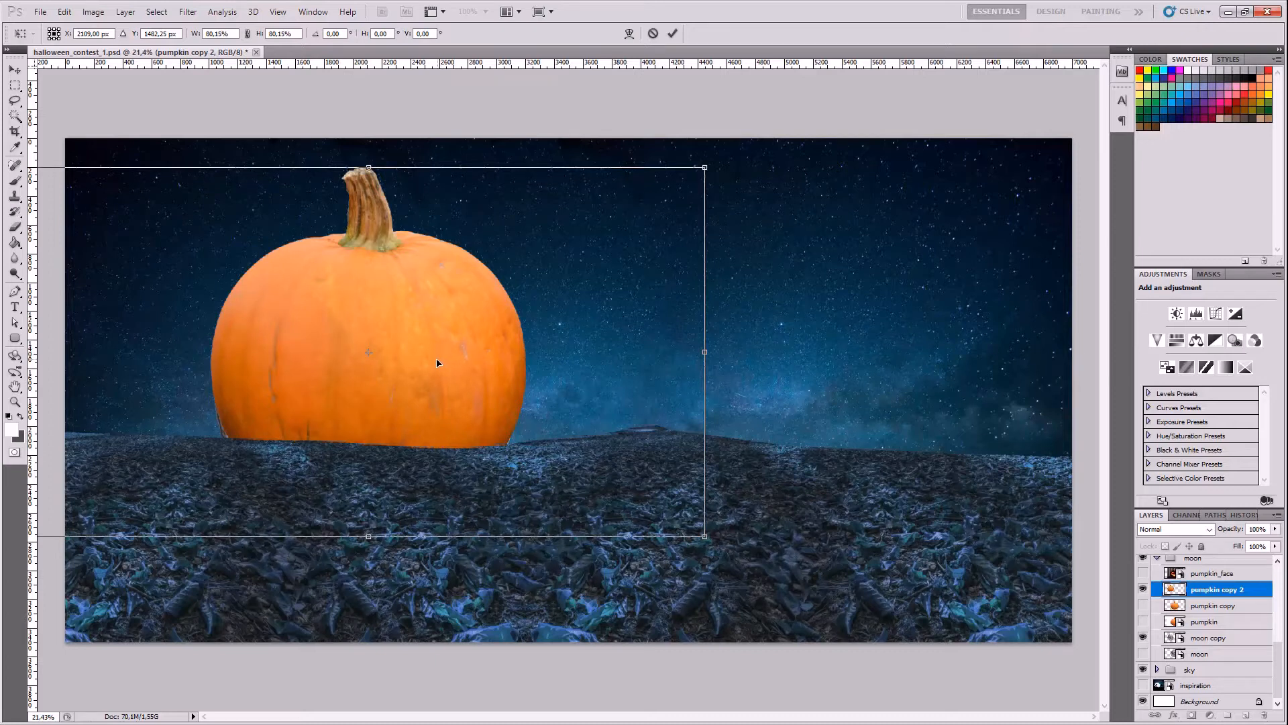
key("Return")
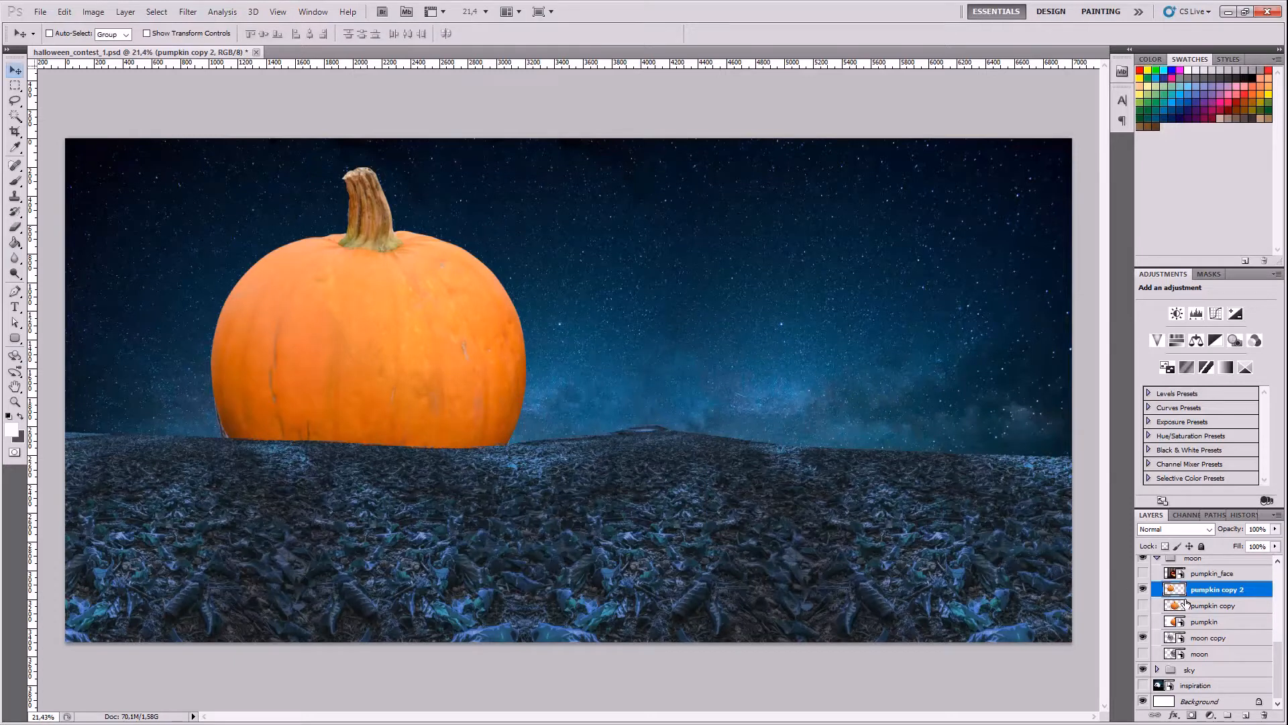
- Compare the pumpkin with the moon beneath it, and duplicate the pumpkin copy 2 layer, keeping the original hidden
left_click(1143, 589)
left_click(1143, 589)
right_click(1193, 592)
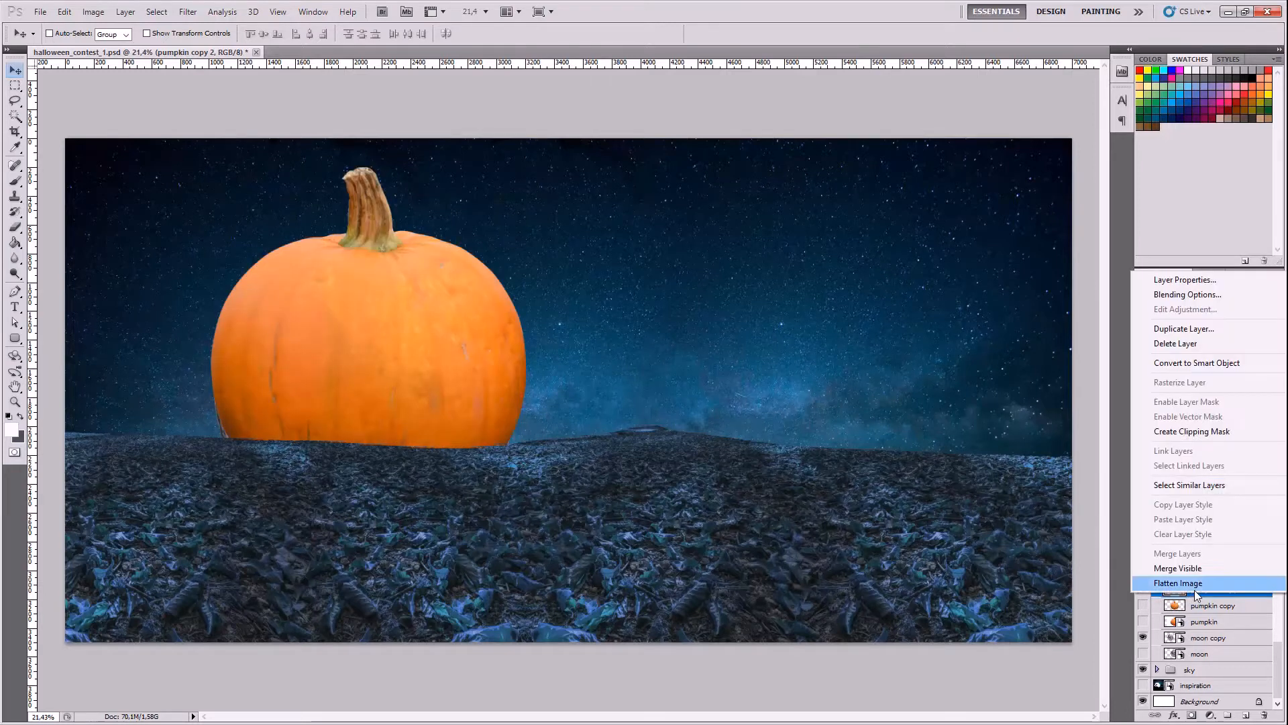
left_click(1195, 329)
key("Return")
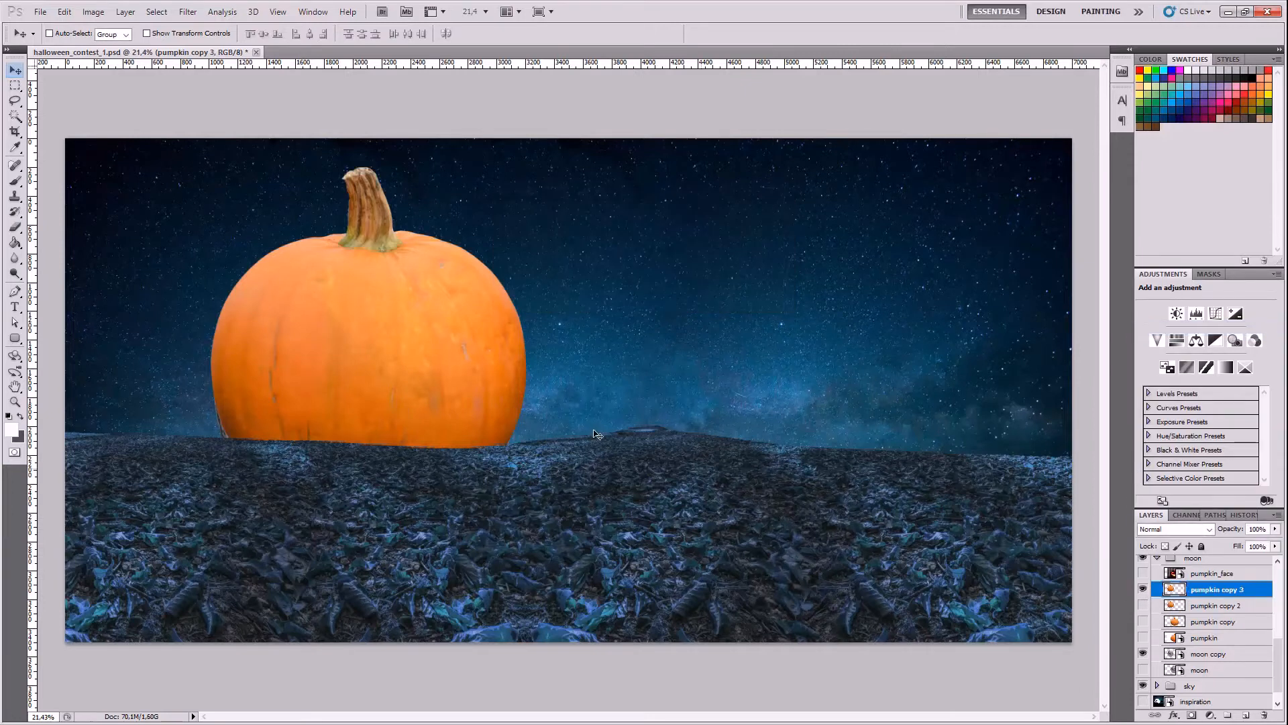
- Compare the pumpkin copy 3 layer with the moon beneath it by toggling its visibility, leaving it visible
left_click(93, 11)
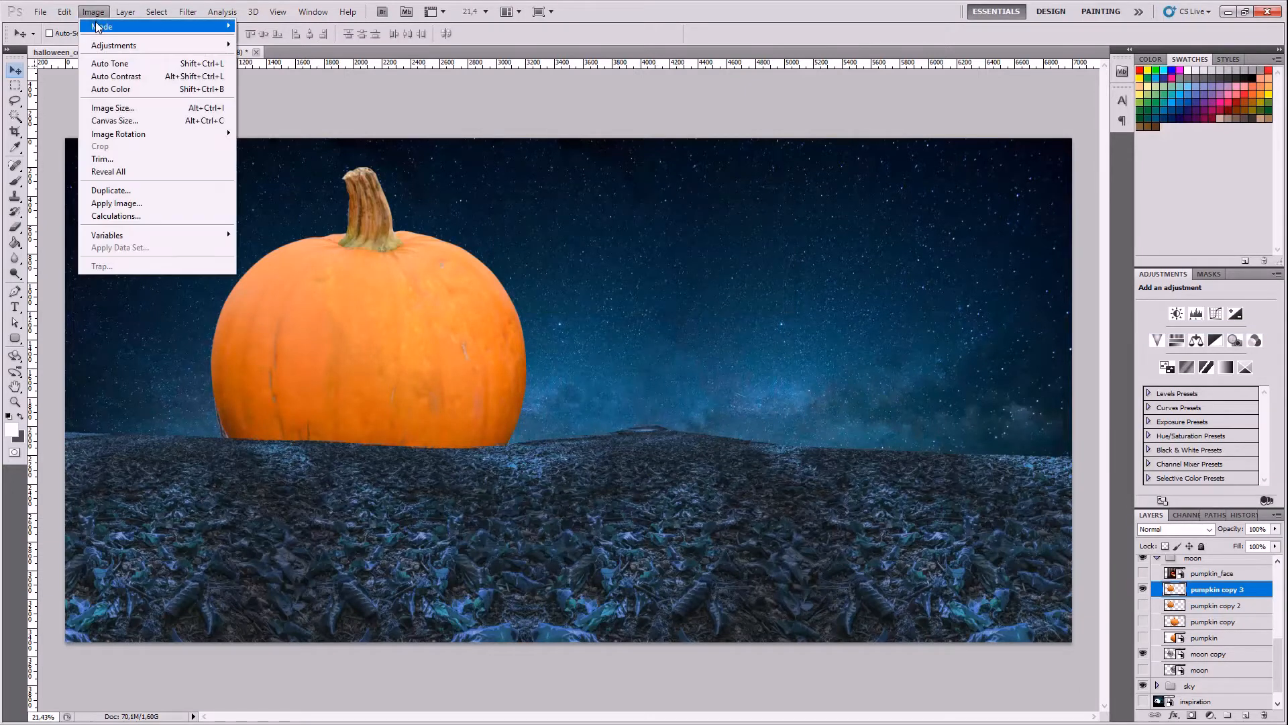
left_click(401, 340)
left_click(1144, 590)
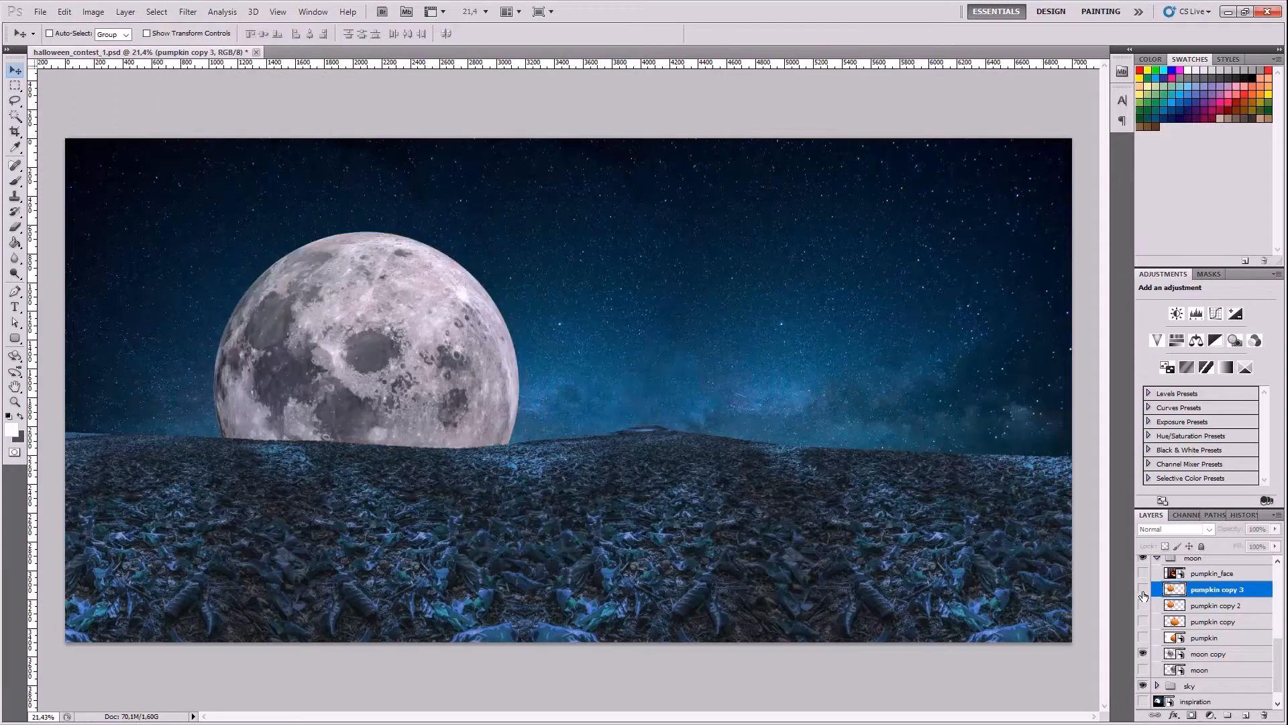
left_click(1143, 590)
left_click(1143, 592)
left_click(1143, 591)
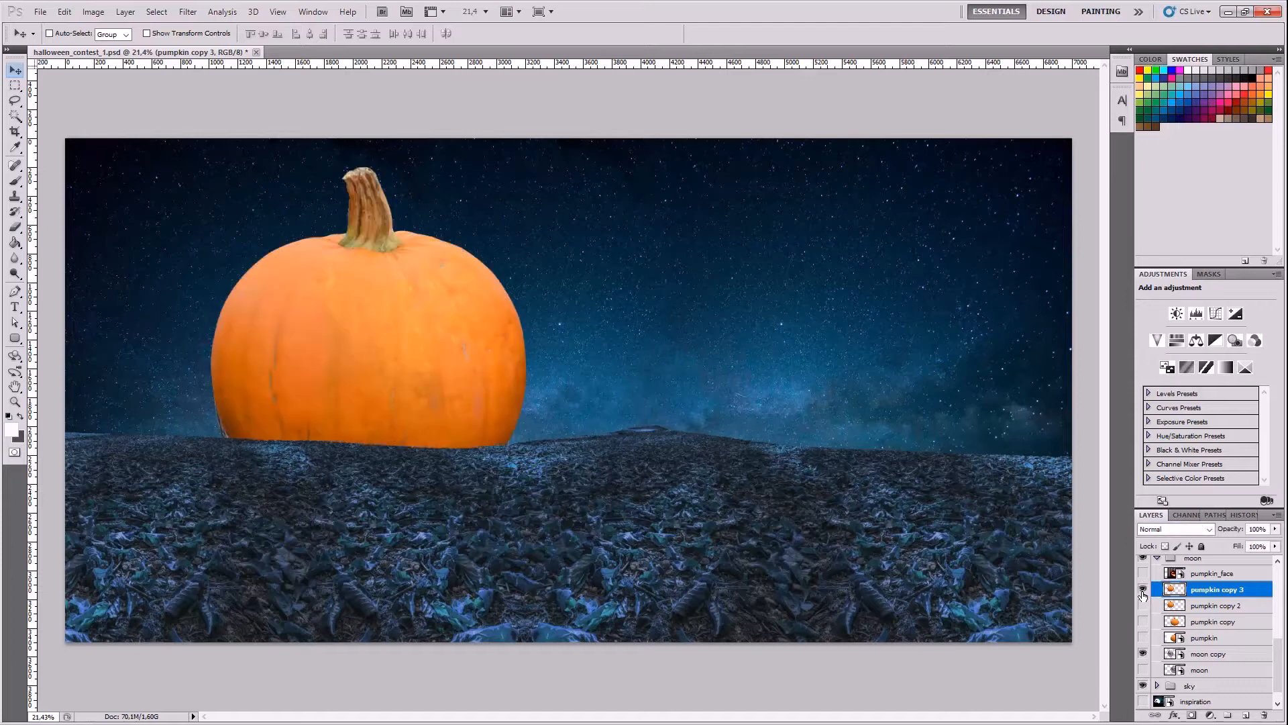
- Turn the pumpkin copy 3 layer grey with Hue/Saturation, using Saturation -100 and Lightness 0
left_click(93, 12)
mouse_move(114, 45)
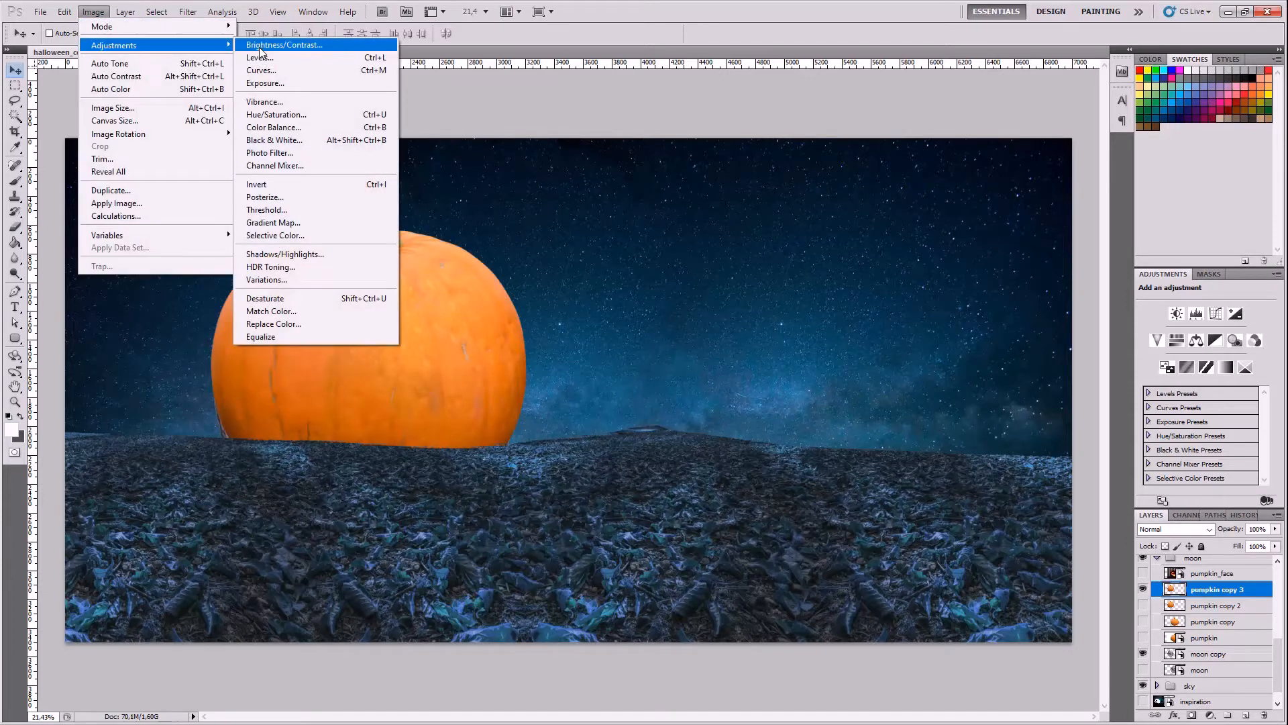
left_click(261, 47)
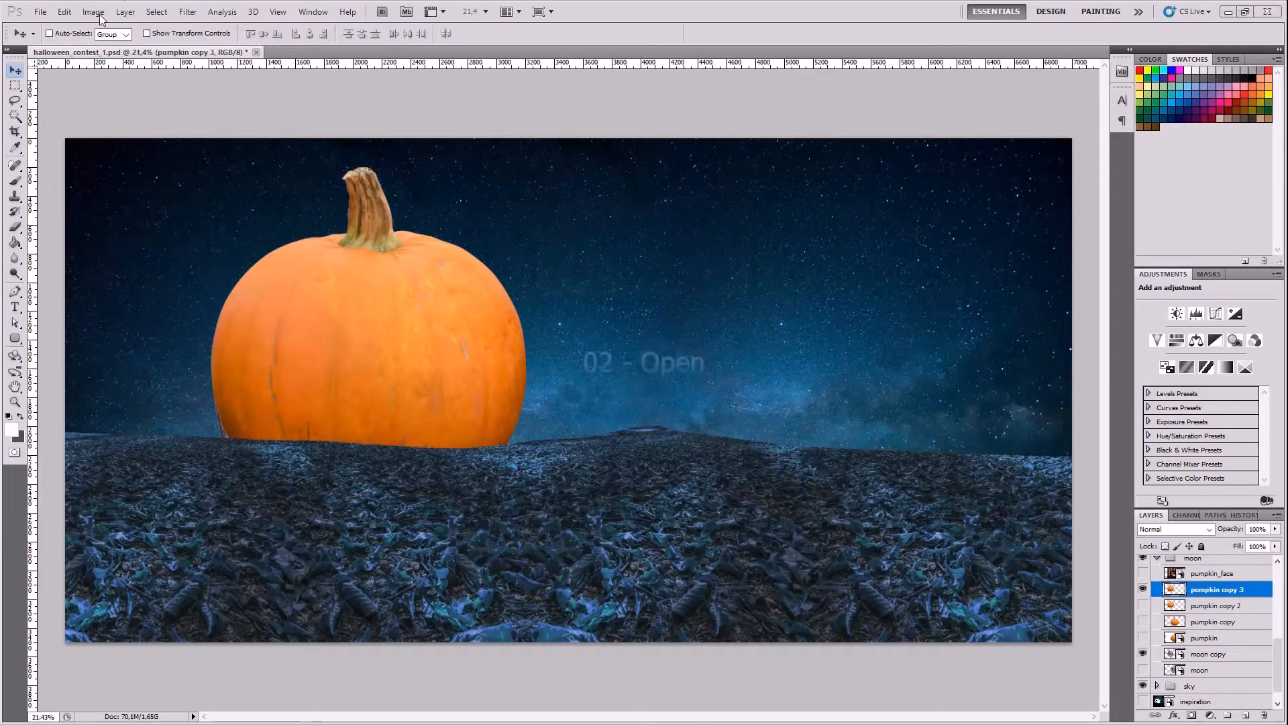
left_click(93, 11)
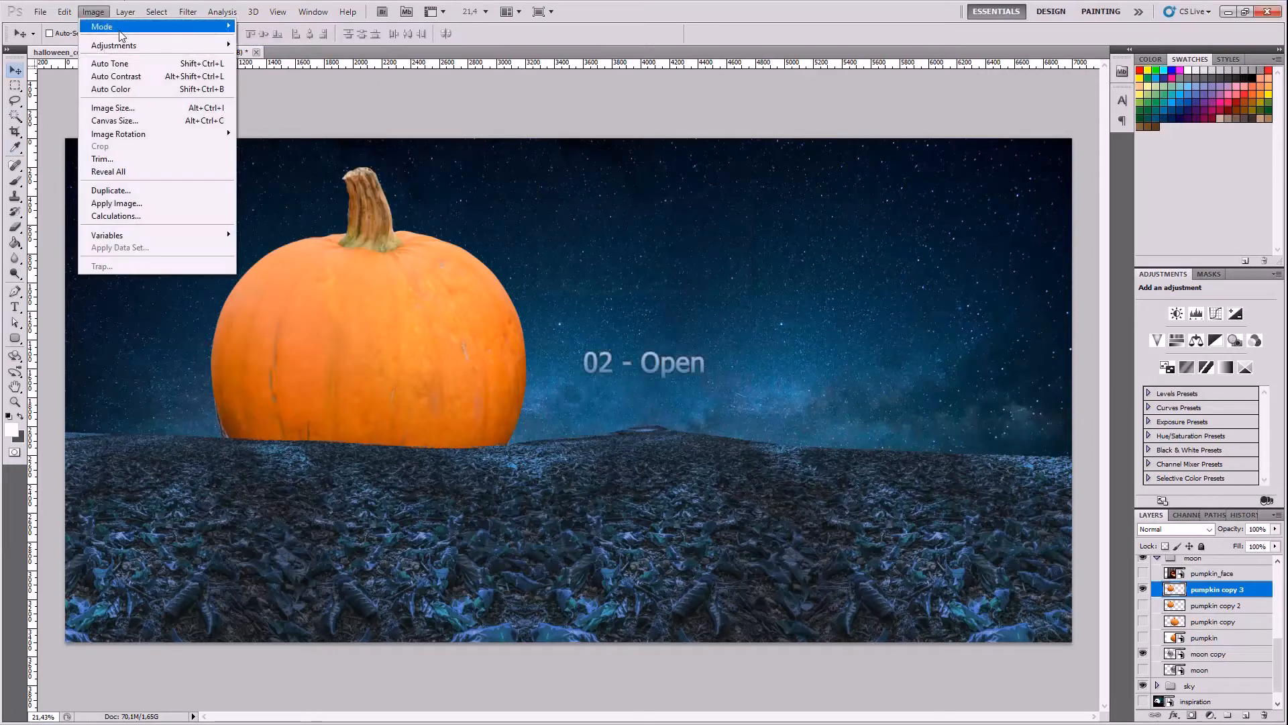
mouse_move(114, 44)
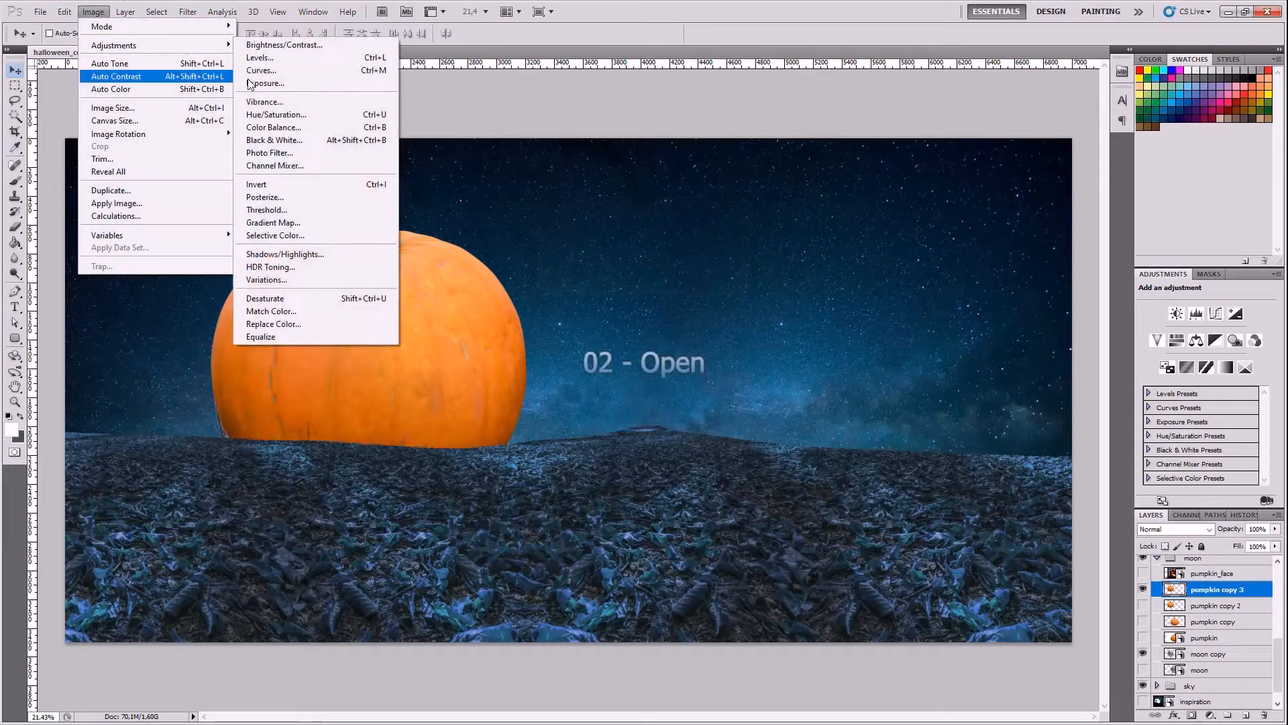
left_click(298, 117)
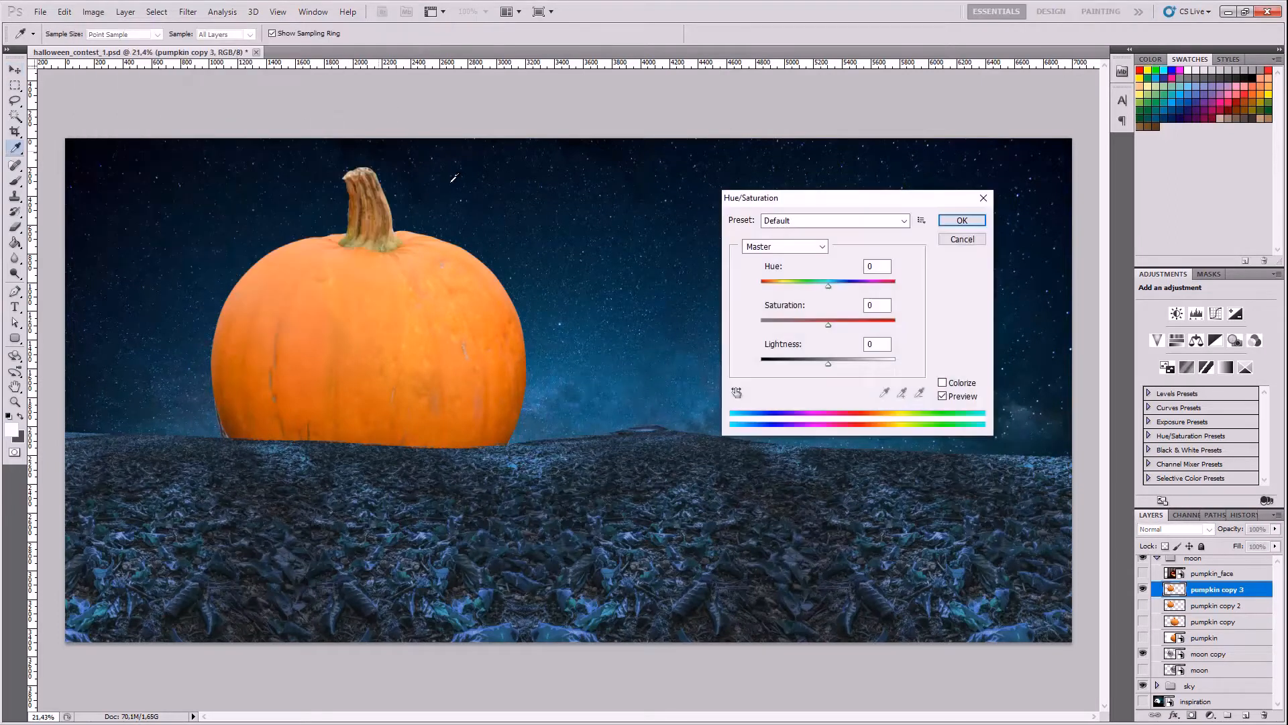
left_click_drag(829, 324, 738, 329)
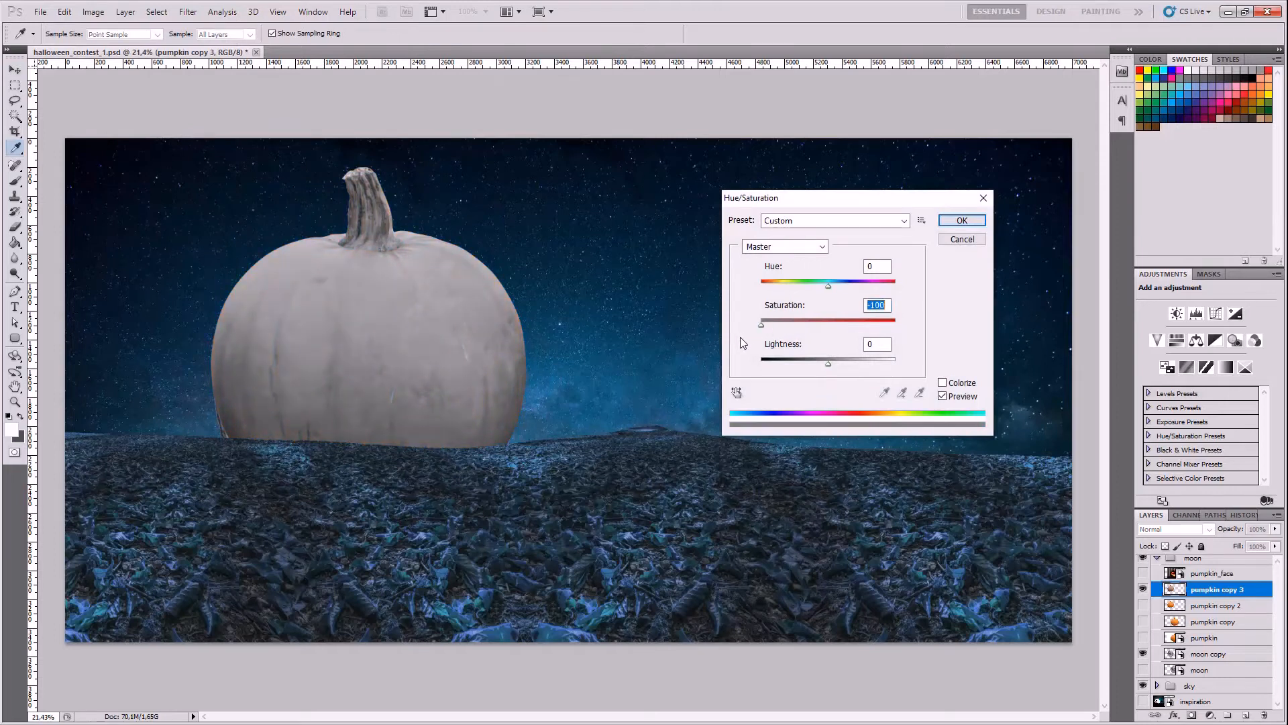
left_click_drag(839, 365, 859, 363)
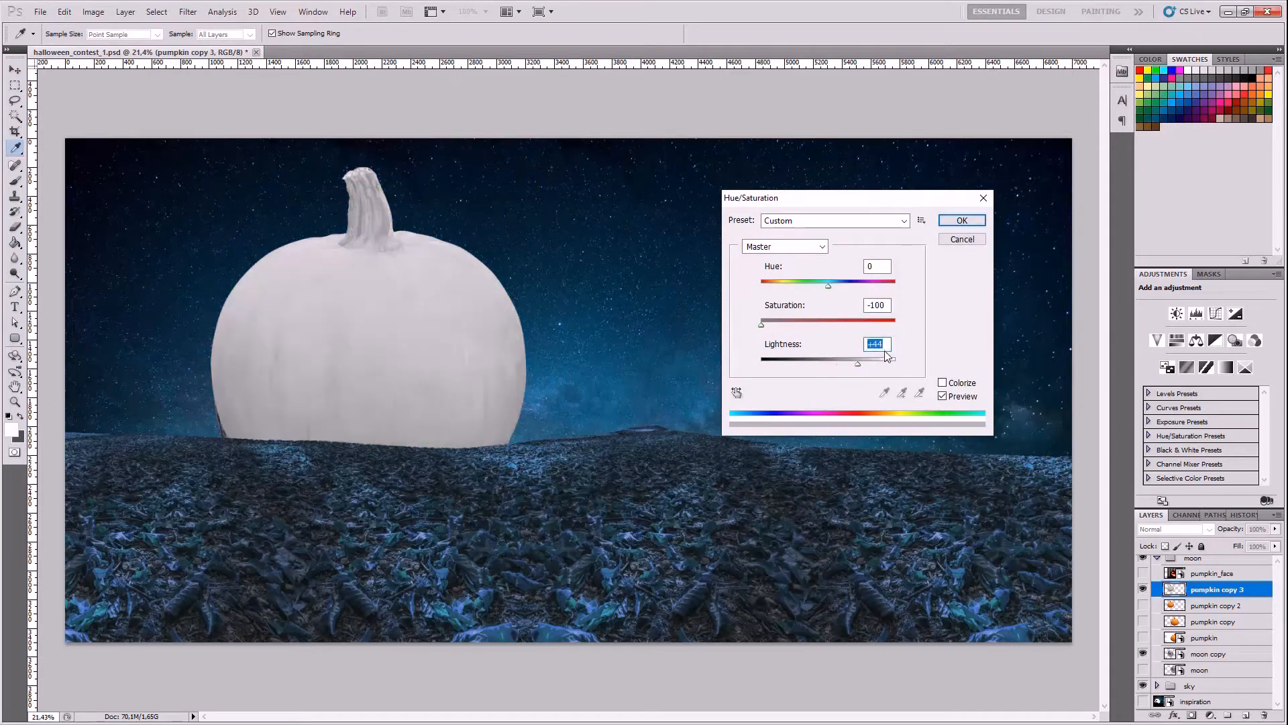
type("0")
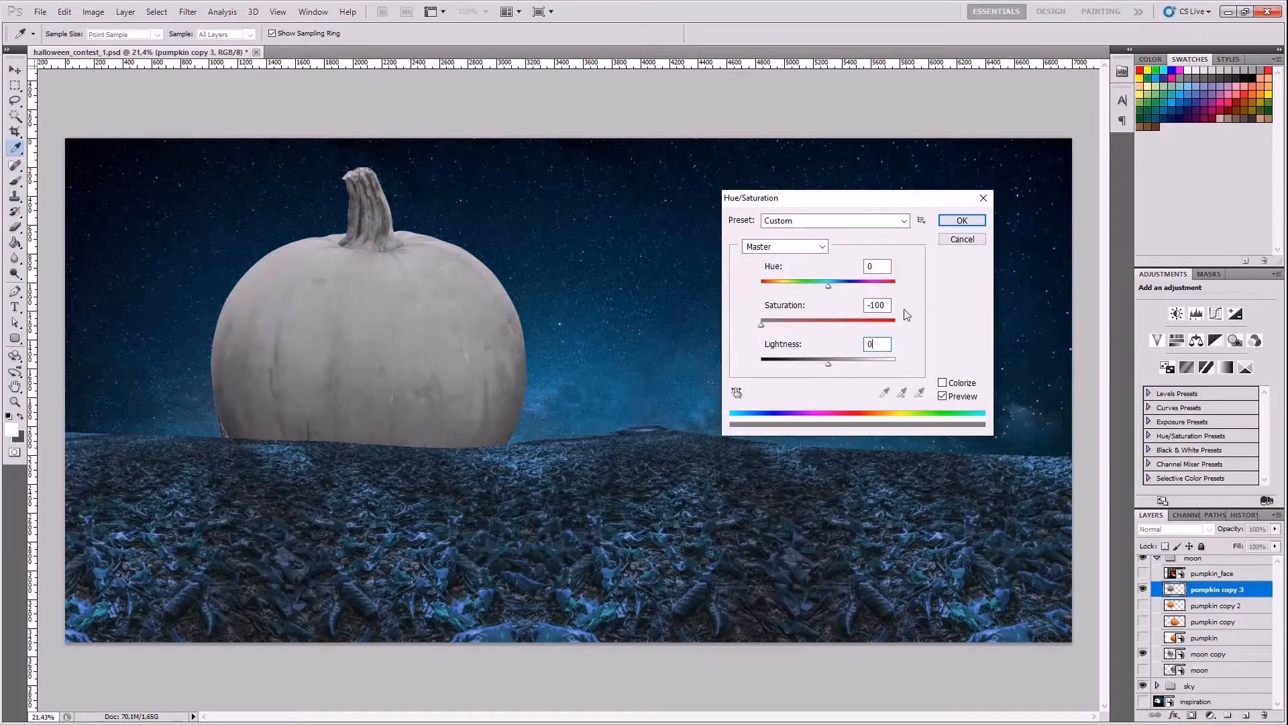
left_click(960, 221)
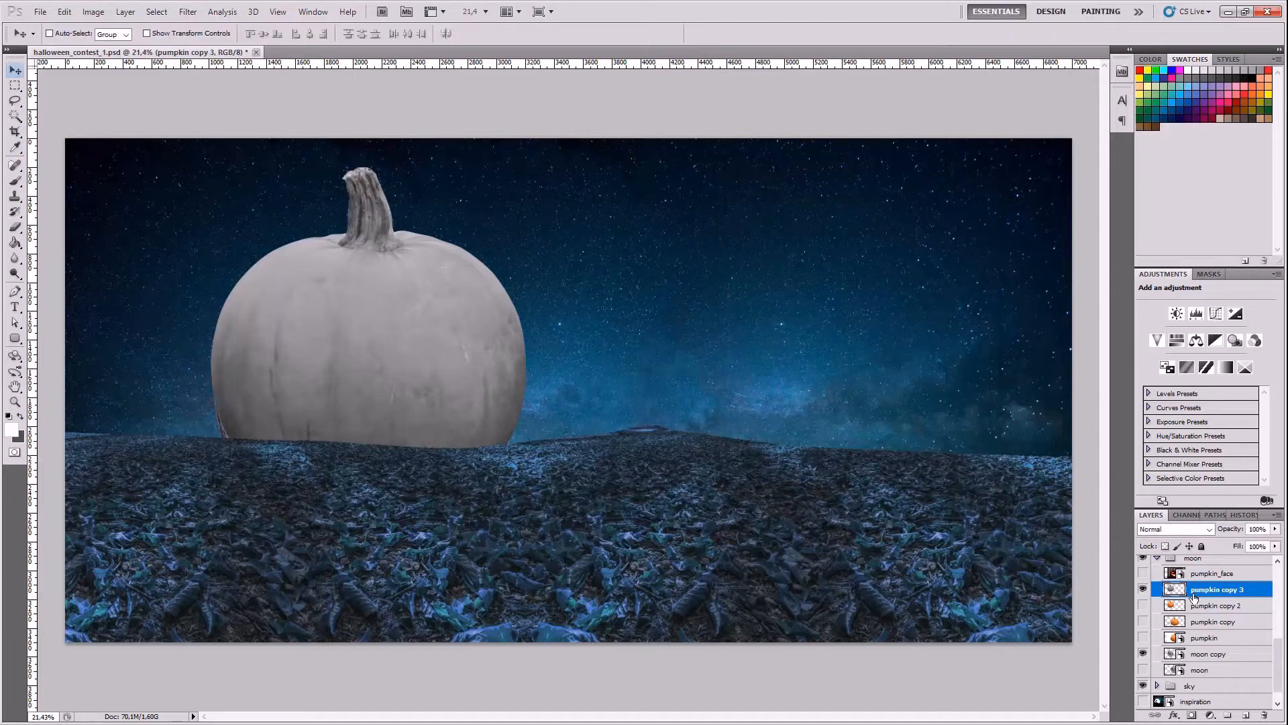
- Stack the moon copy layer above pumpkin copy 3, scale it to 91.88%, and position it over the pumpkin
left_click(1198, 656)
left_click_drag(1198, 655, 1179, 599)
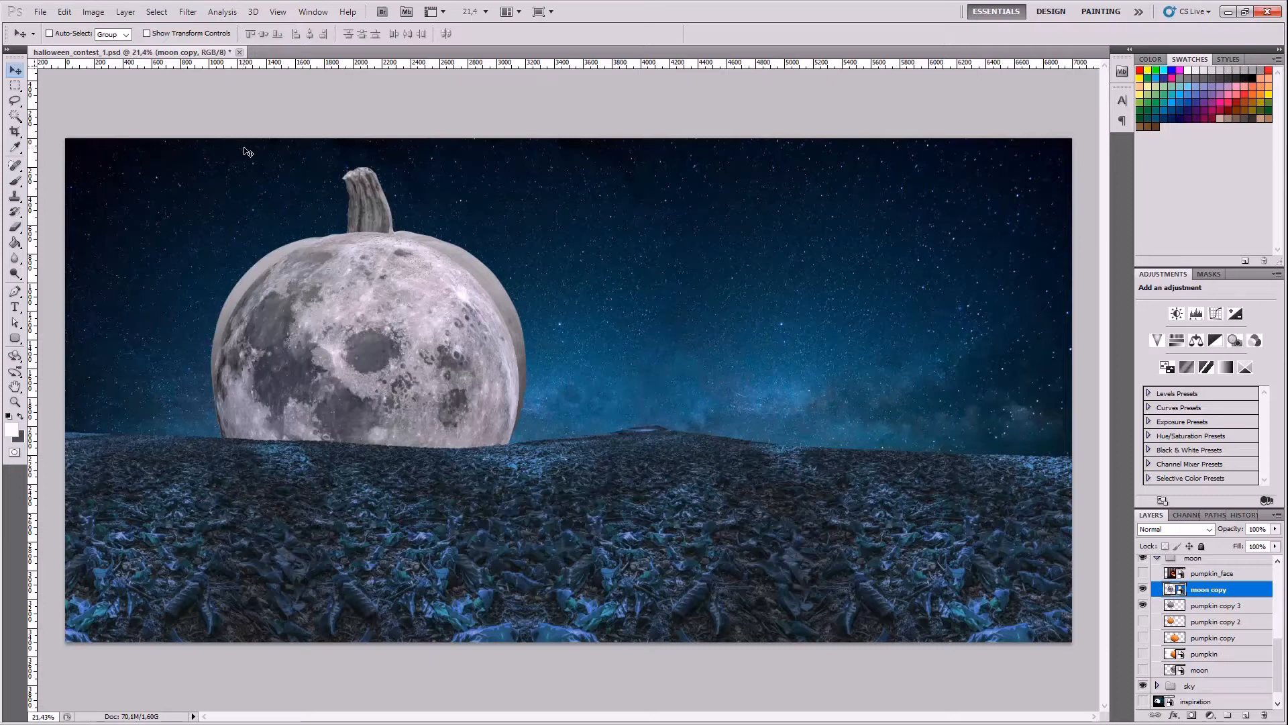
left_click(65, 12)
left_click(175, 263)
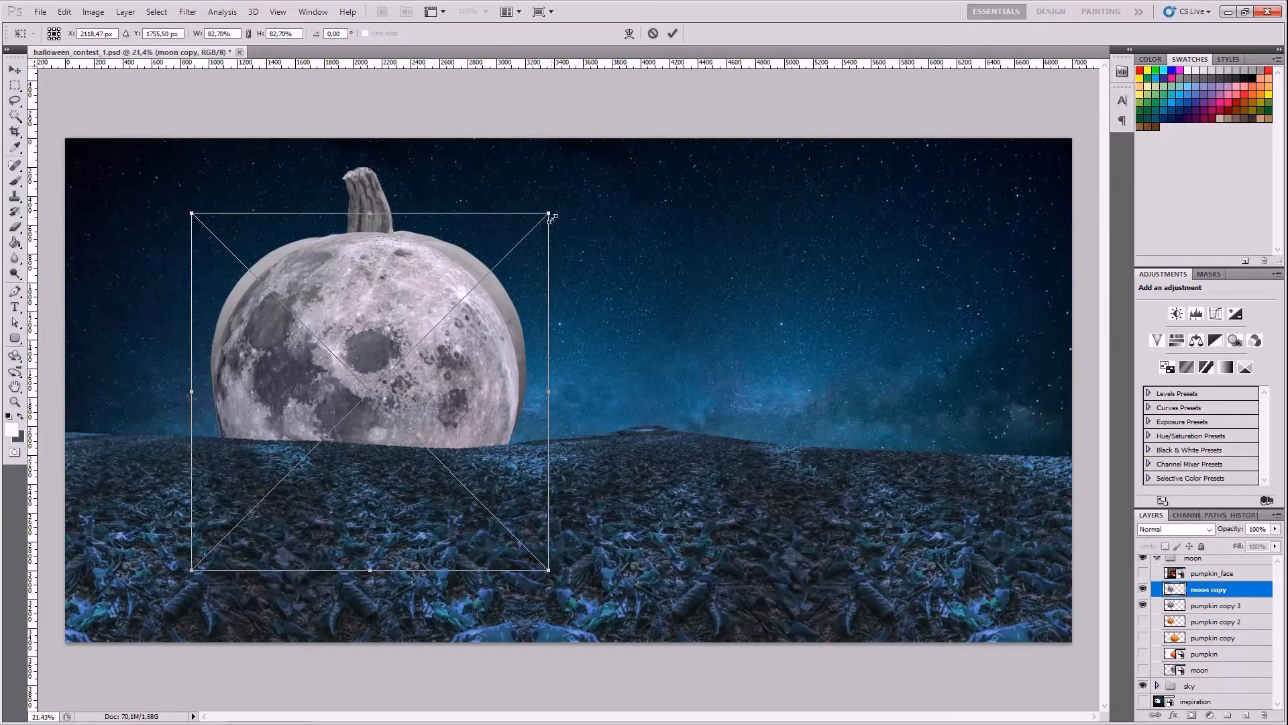
left_click_drag(549, 213, 571, 191)
left_click_drag(186, 194, 170, 175)
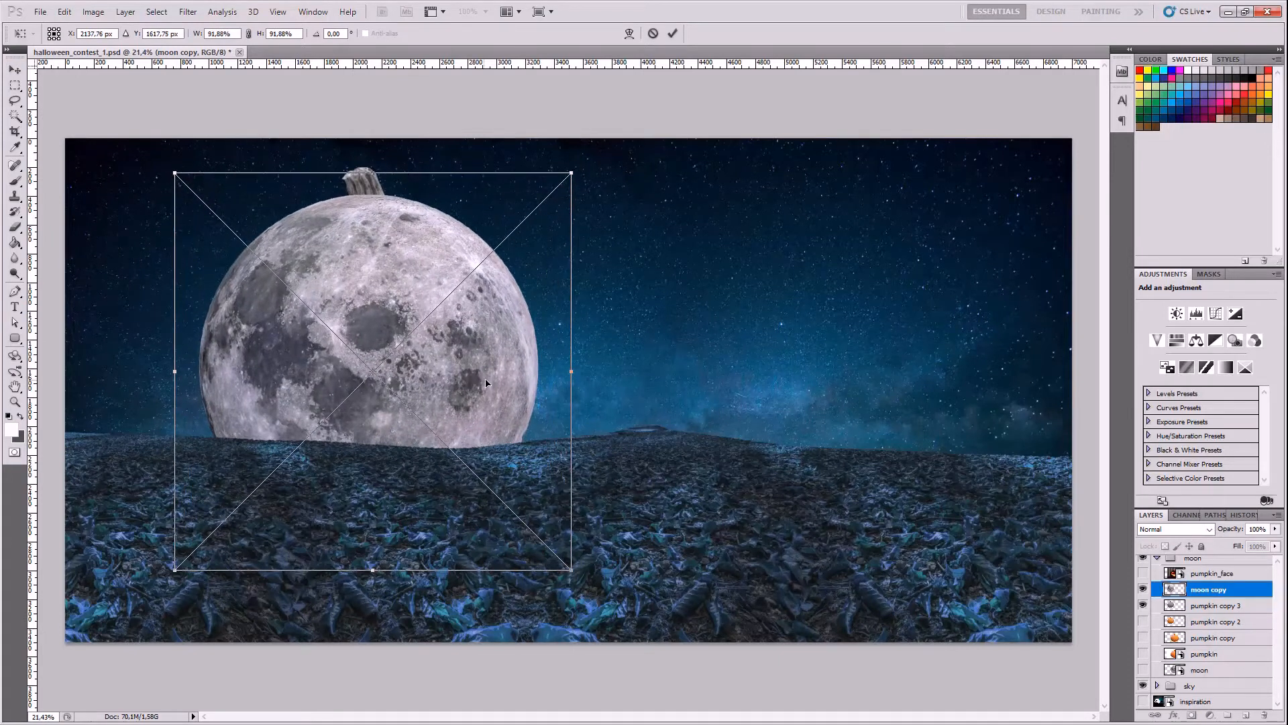
left_click_drag(485, 379, 488, 385)
key("Return")
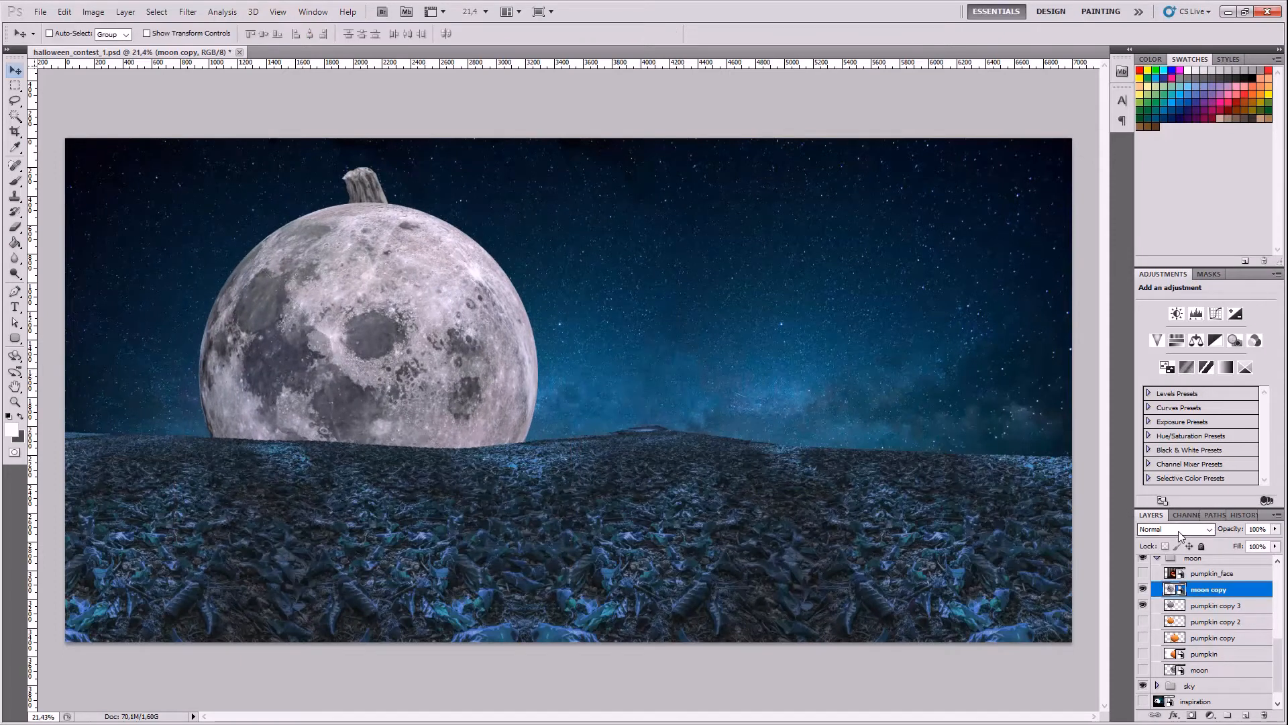
- Rasterize the moon copy smart object for brush painting, keeping its blend mode at Normal
left_click(1179, 529)
left_click(1160, 187)
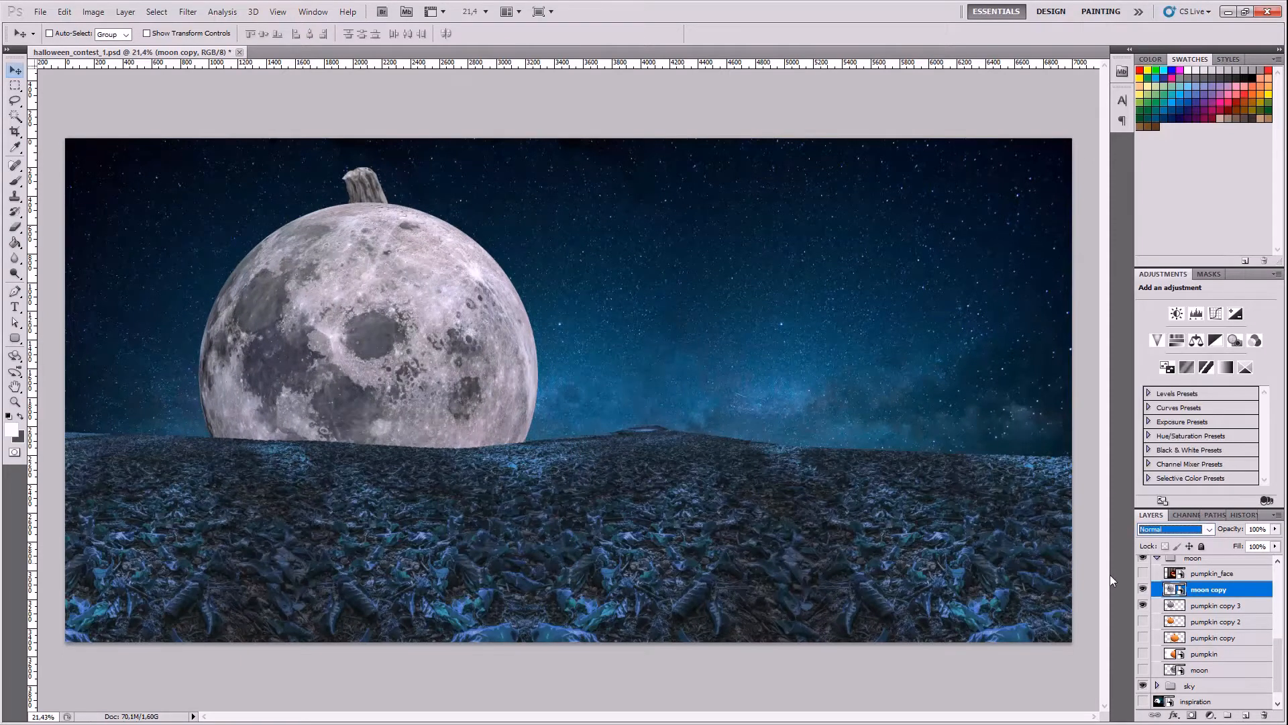
left_click(15, 181)
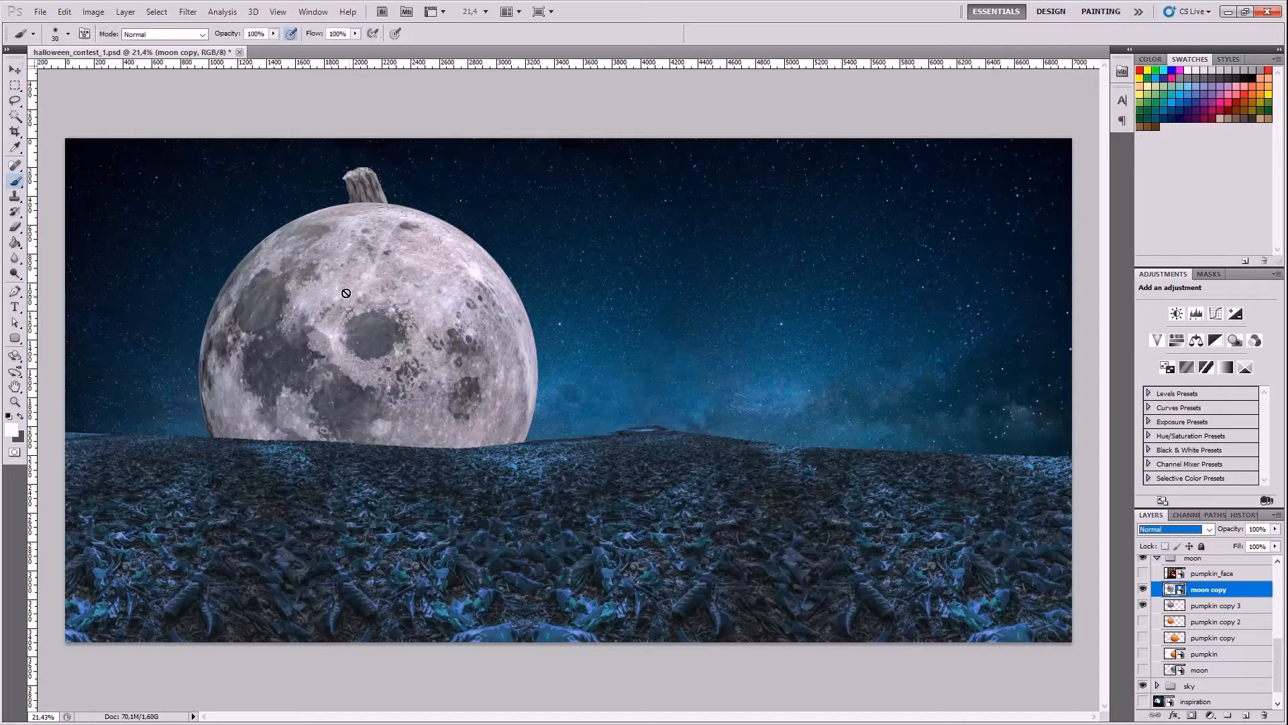
left_click(429, 397)
key("Return")
- Try blend modes from Dissolve, Darken and Multiply through Lighten and Screen on the moon copy layer, and return it to Normal
left_click(1162, 526)
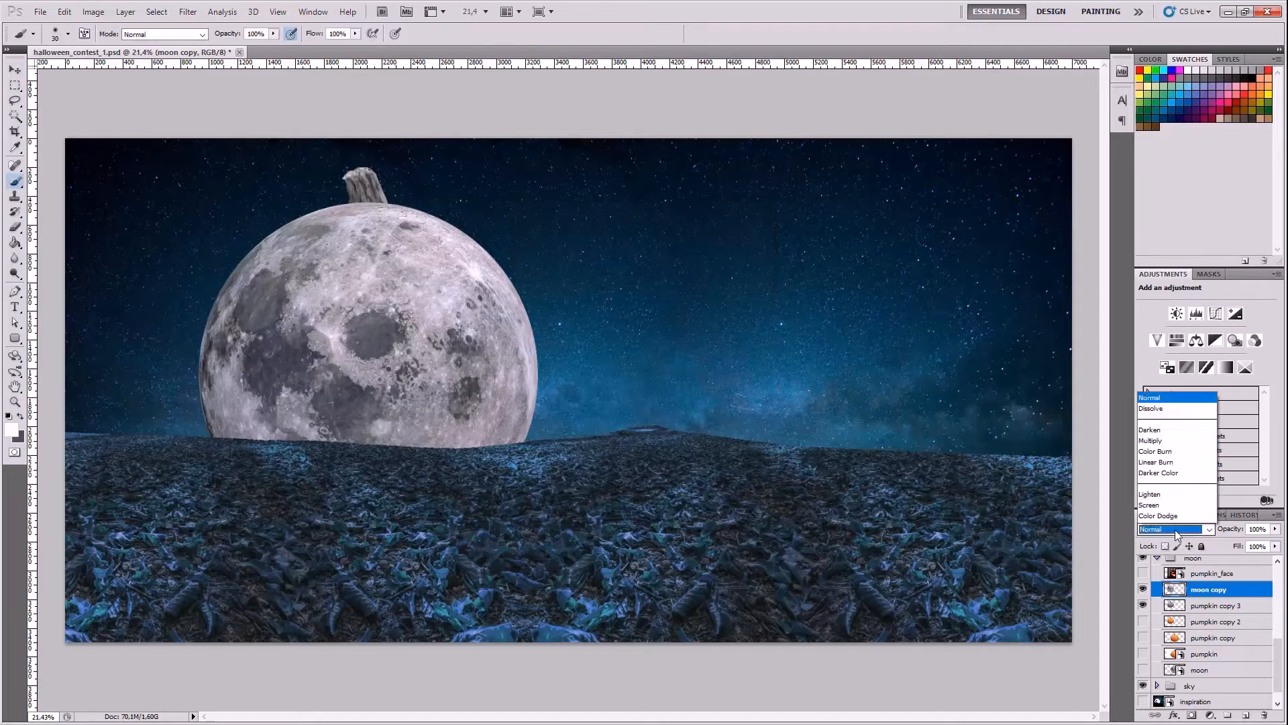
left_click(1160, 196)
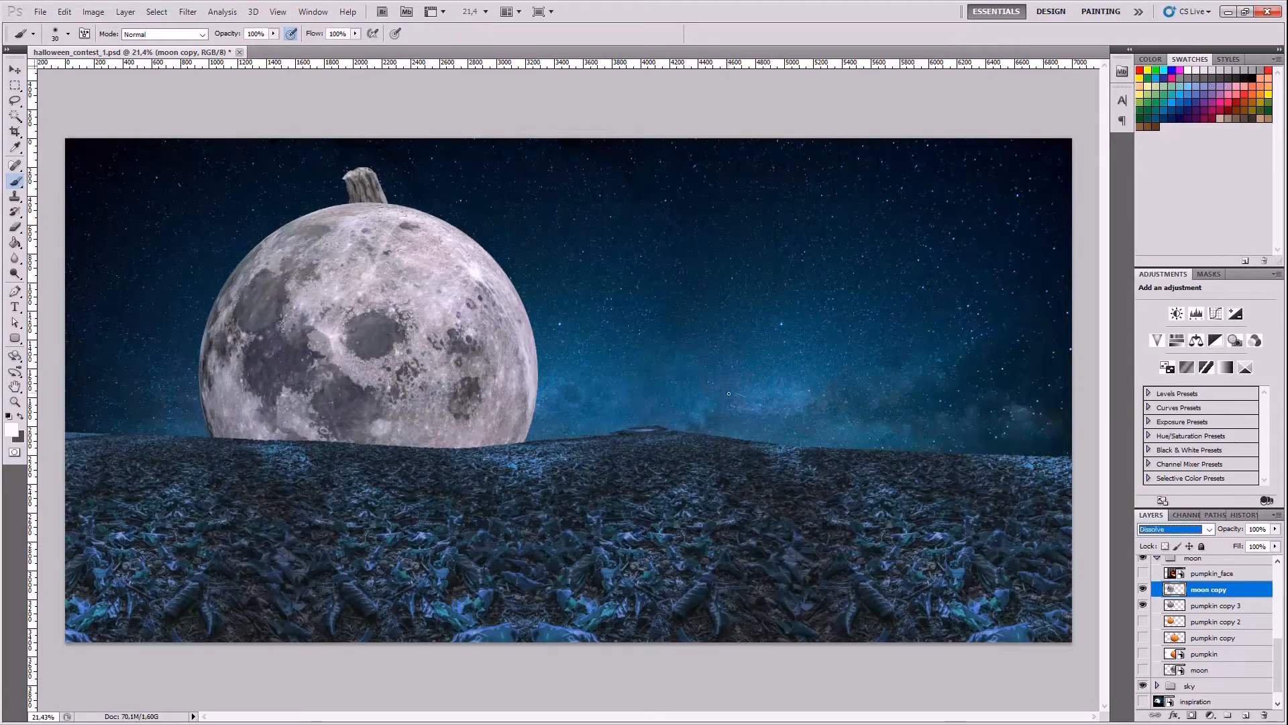
key("Down")
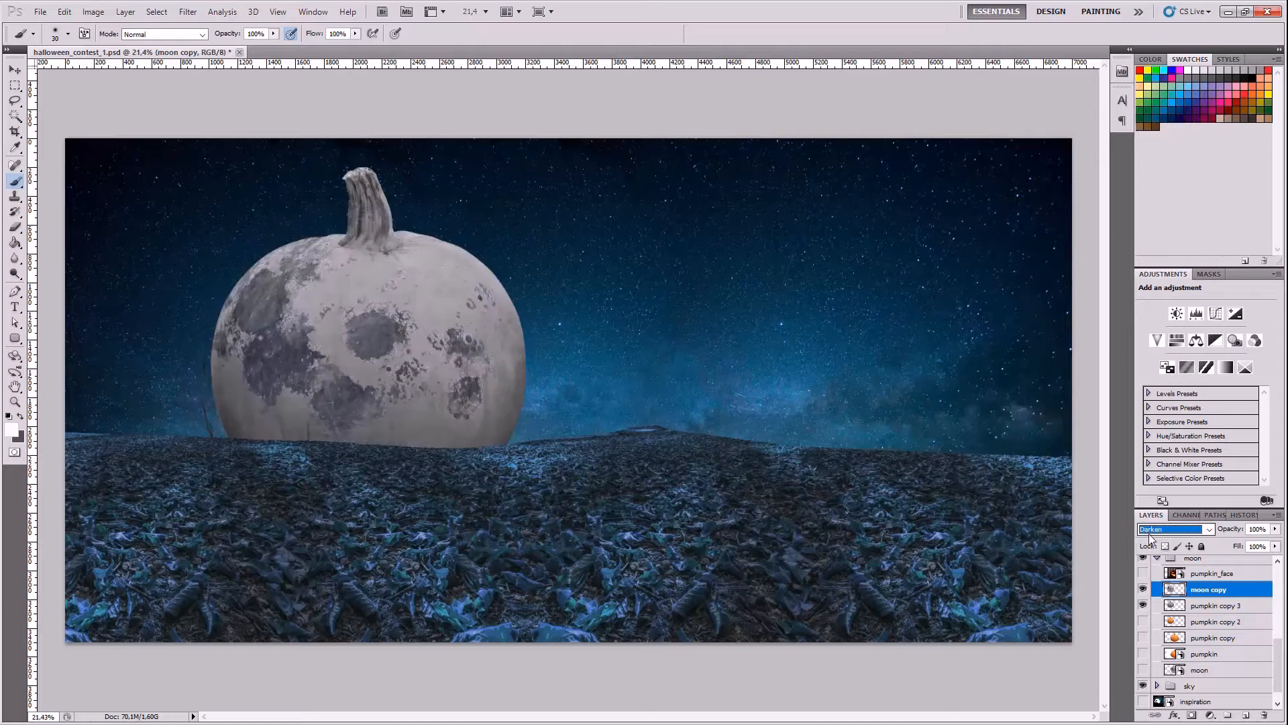
key("Down")
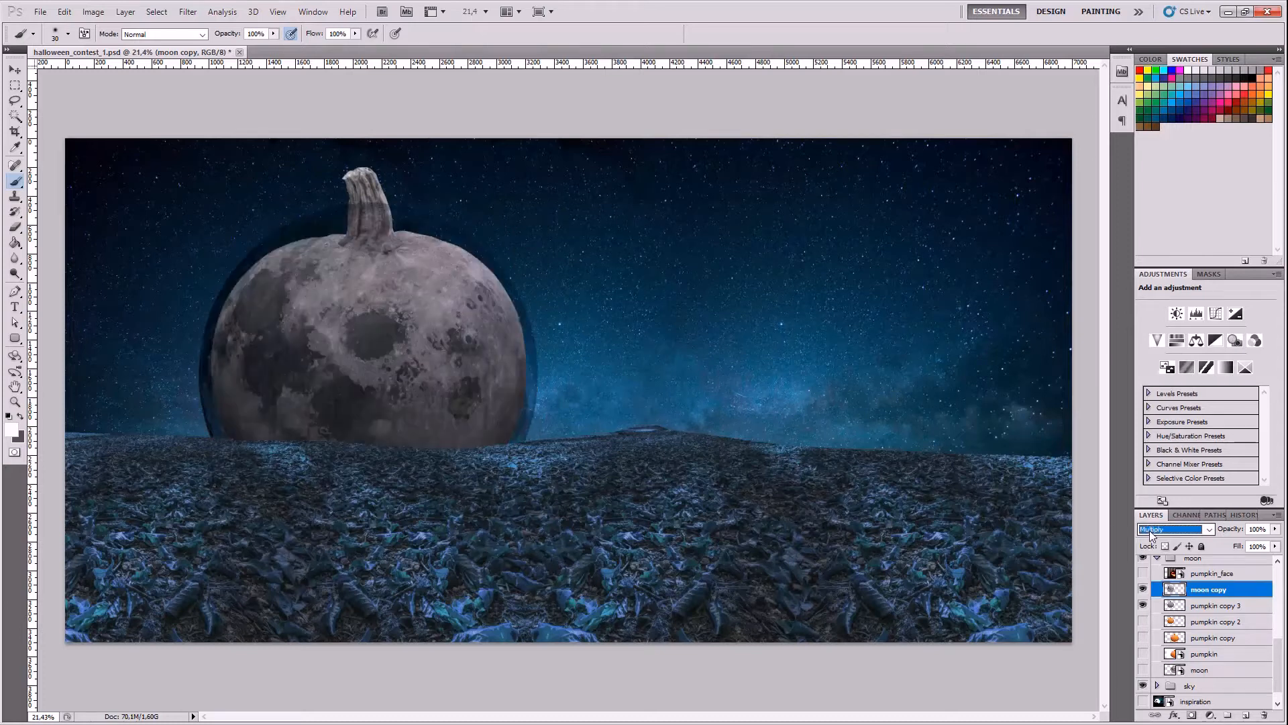
key("Down")
key("Down")
key("Down")
key("Down")
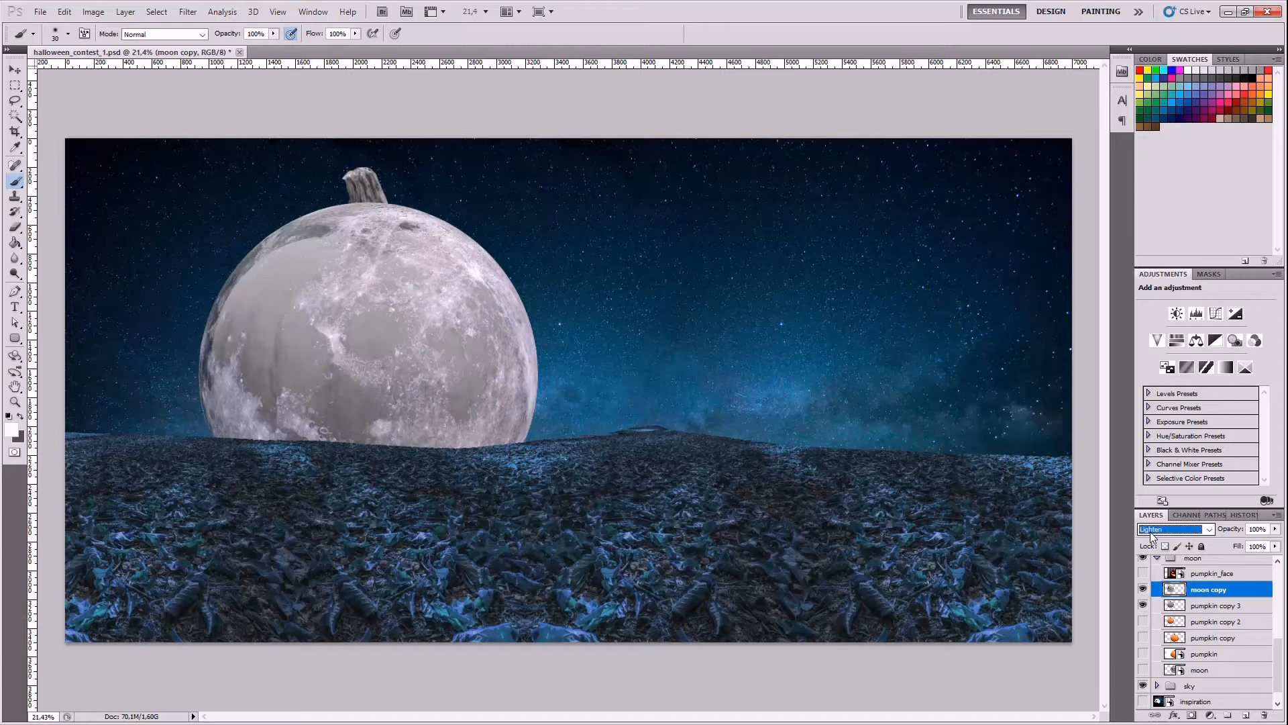
key("Down")
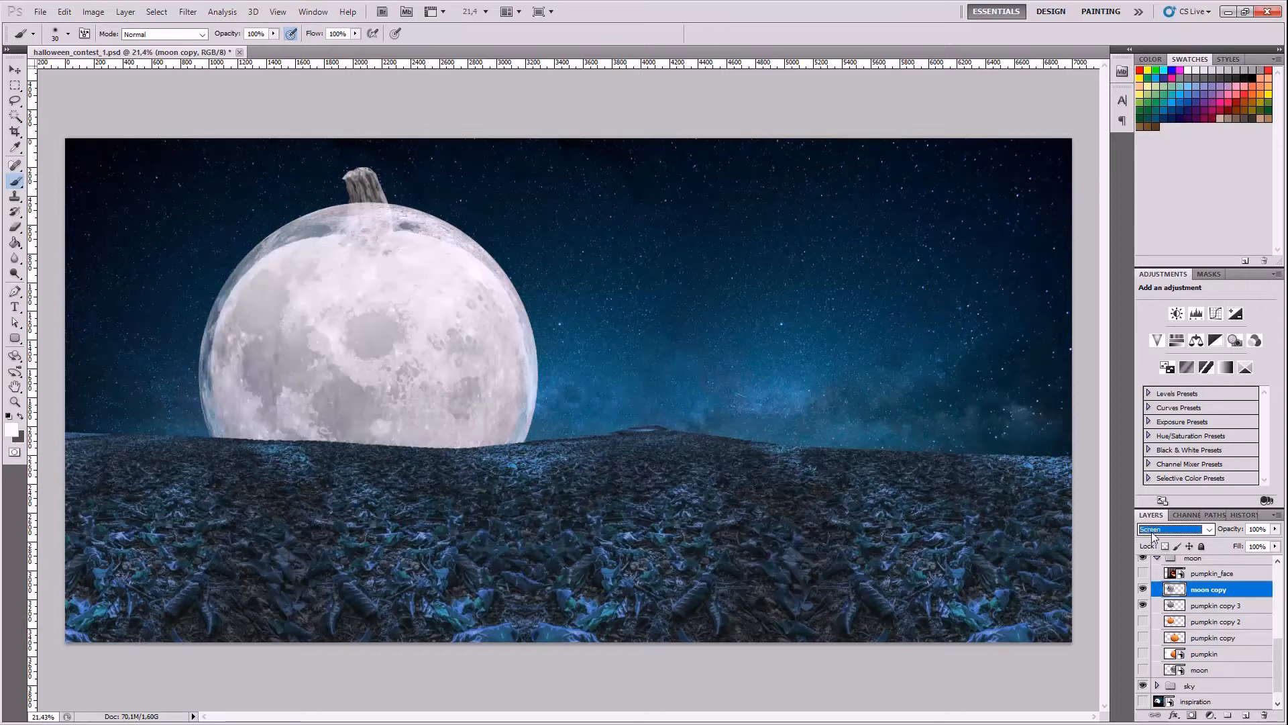
key("Down")
key("Up")
left_click(1154, 531)
left_click(1153, 180)
- Compare the Screen, Color Dodge and Linear Dodge (Add) blend modes on the moon copy layer, switching back and forth between them
left_click(1203, 528)
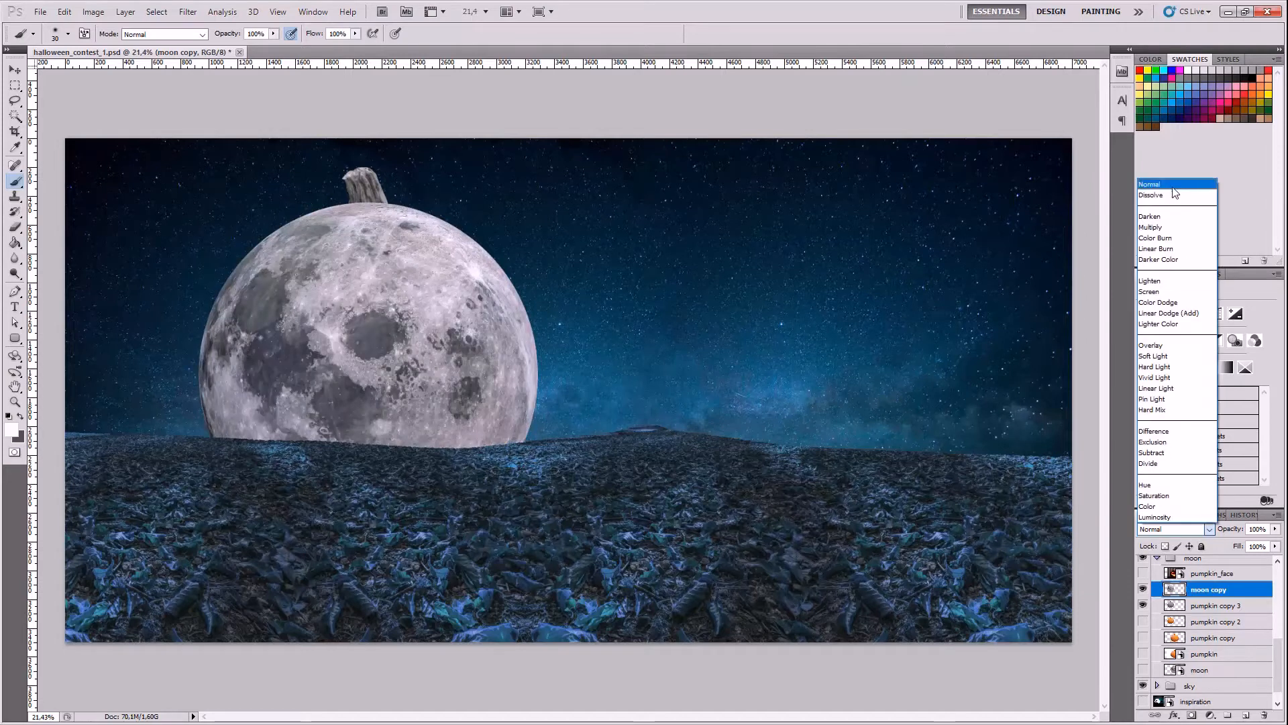
left_click(1172, 185)
key("Down")
key("Down")
key("Down")
key("Up")
key("Down")
key("Down")
key("Down")
key("Down")
key("Down")
key("Down")
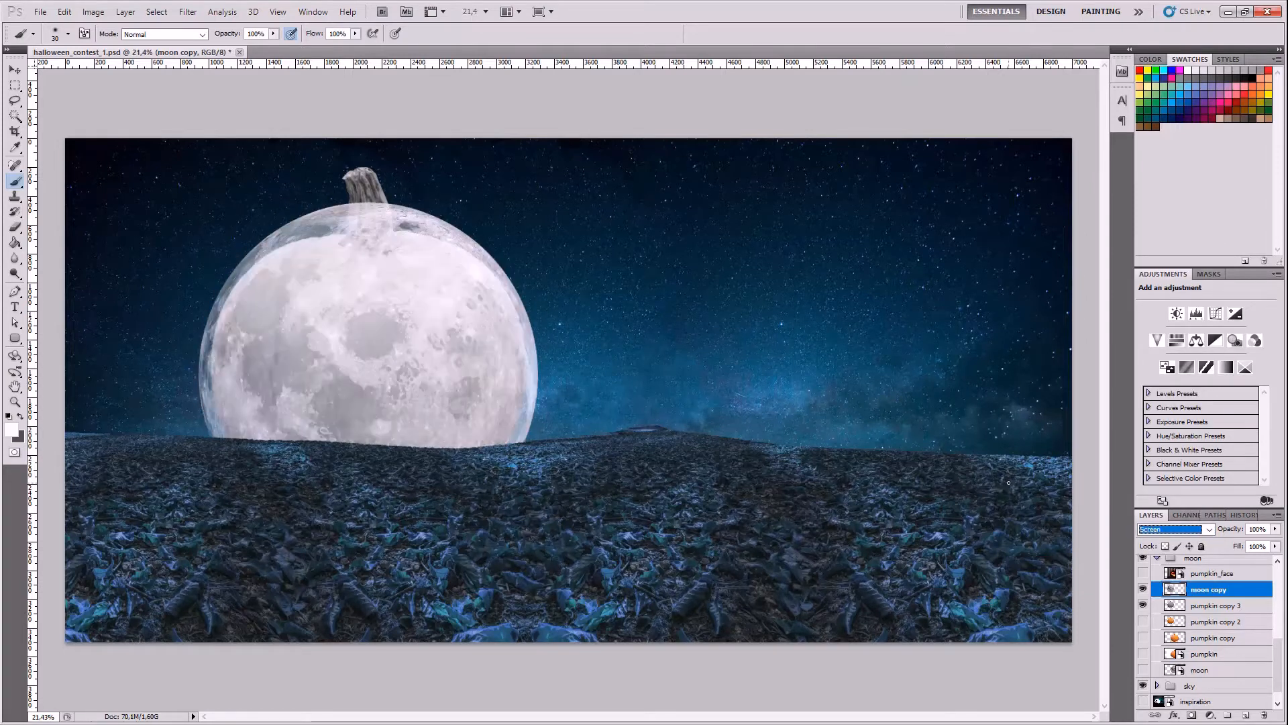
key("Up")
key("Down")
key("Up")
key("Down")
key("Down")
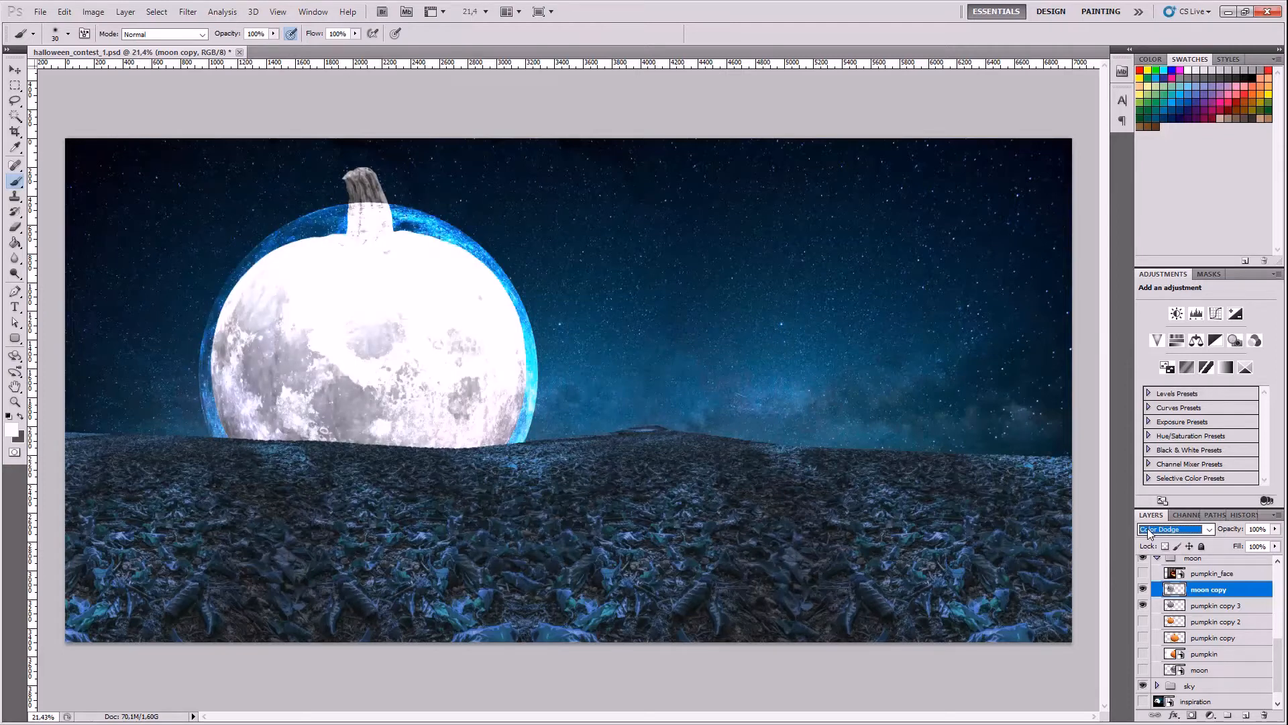
key("Up")
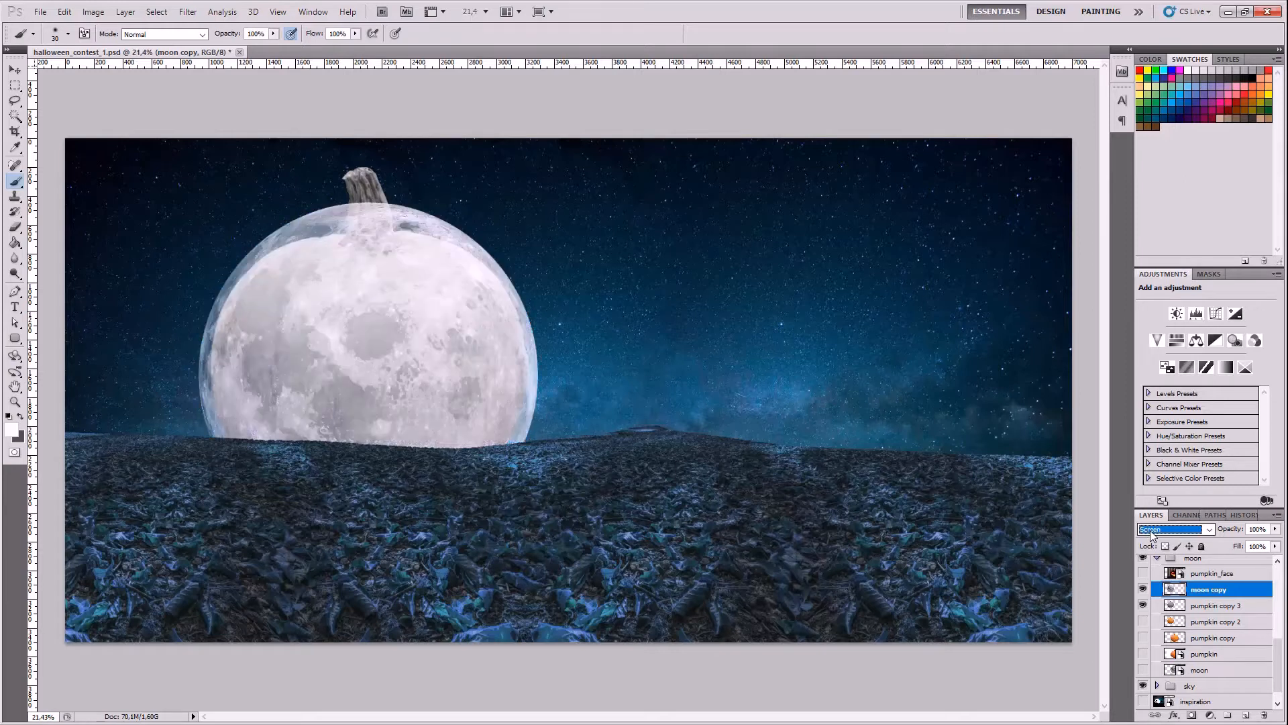
key("Up")
key("Down")
key("Up")
key("Down")
key("Down")
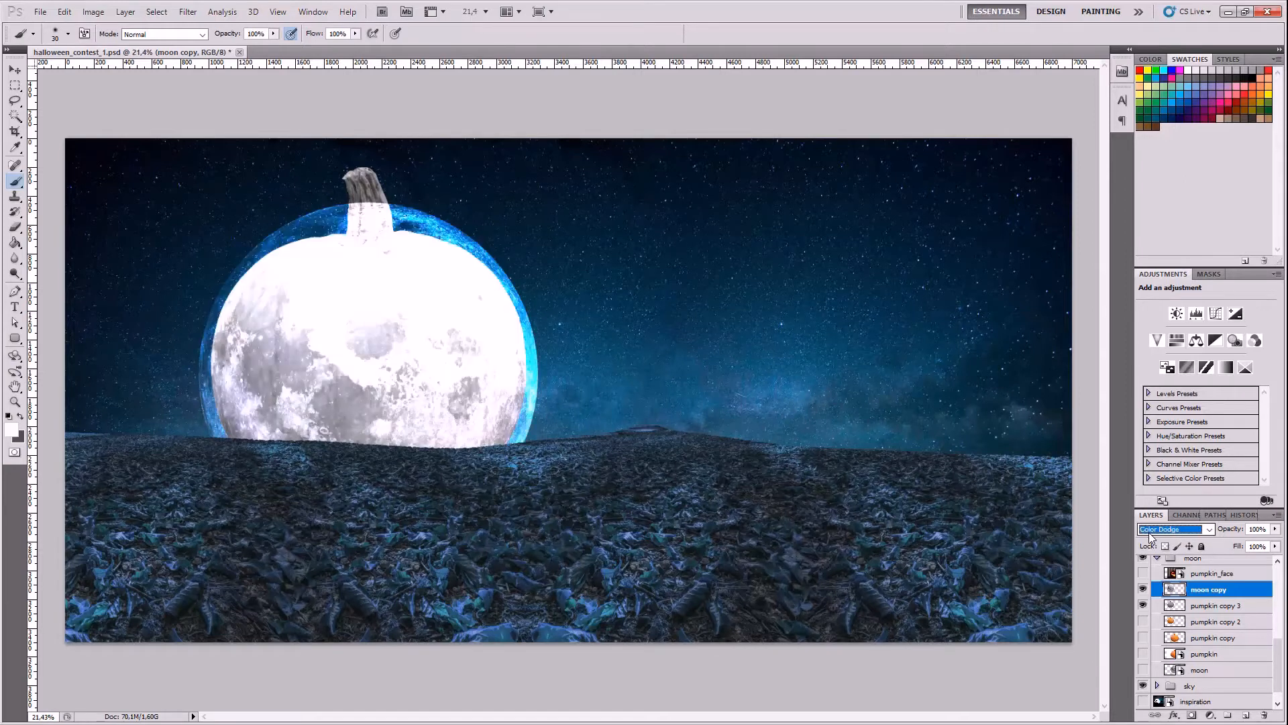
key("Down")
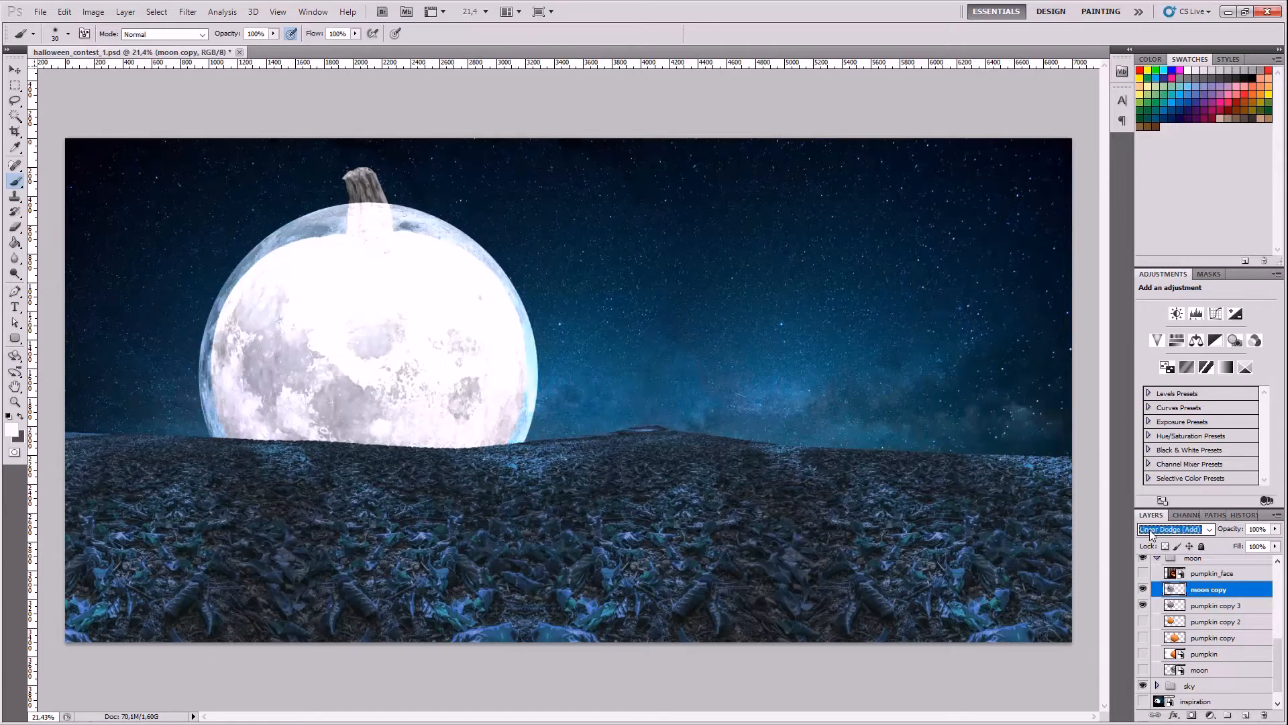
key("Up")
key("Down")
key("Up")
key("Down")
key("Up")
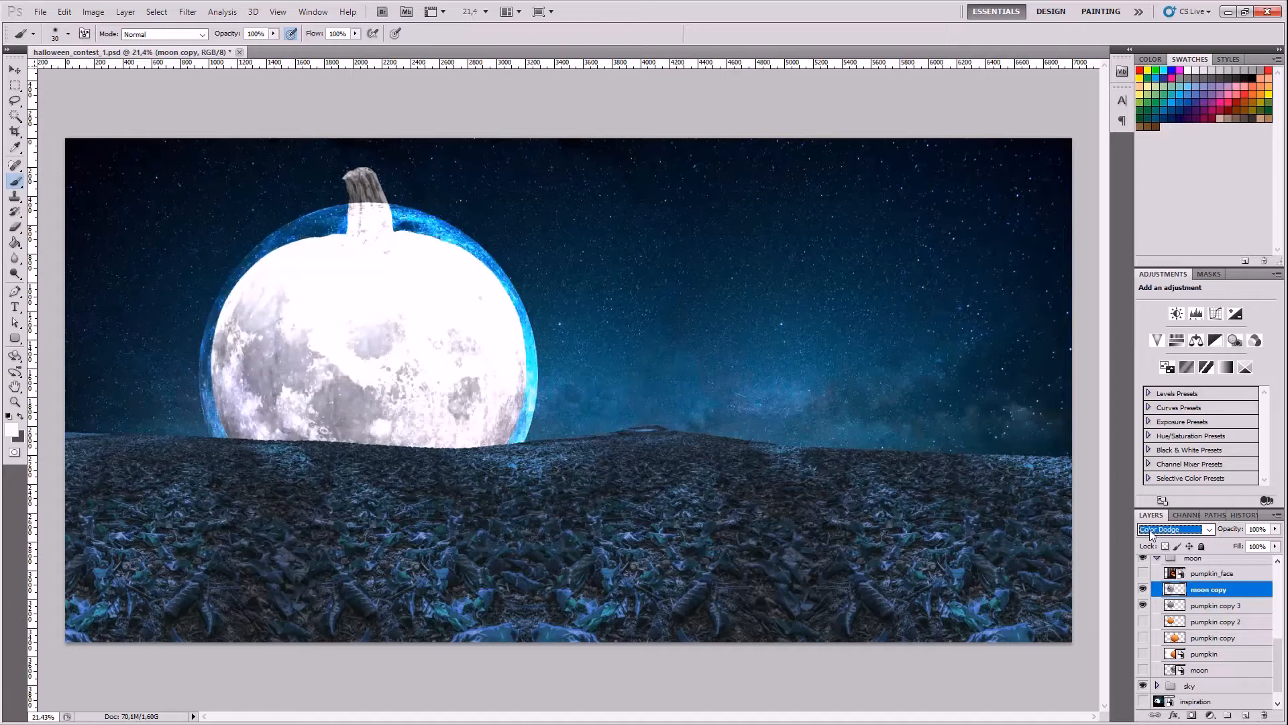
key("Up")
key("Down")
key("Up")
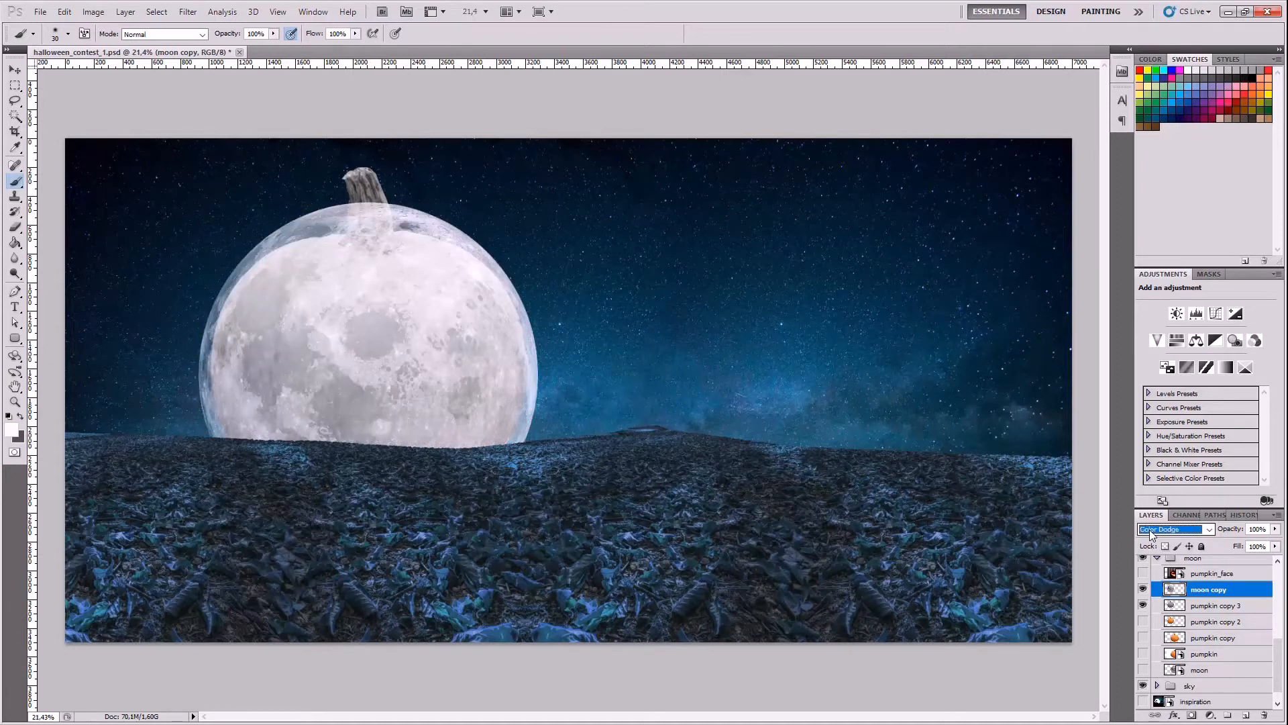
- Try the Overlay, Soft Light, Vivid Light, Divide and Luminosity blend modes on the moon copy layer
key("Down")
key("Down")
key("Down")
key("Down")
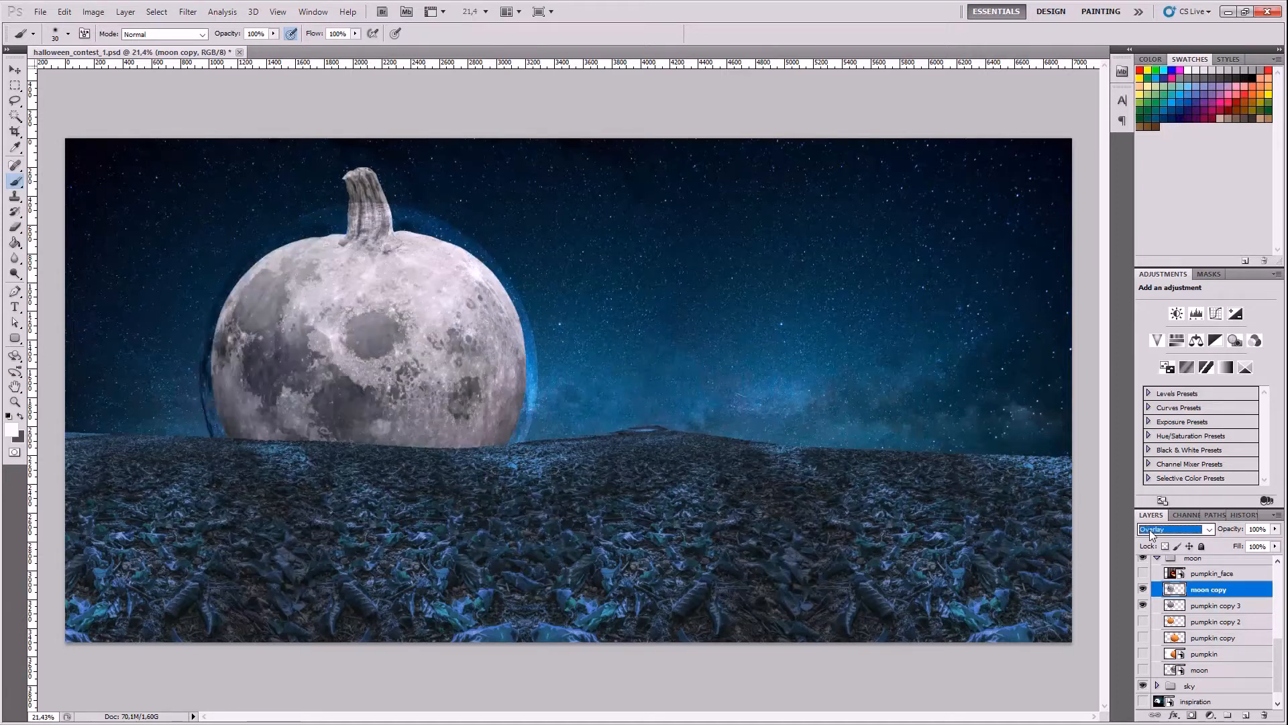
key("Down")
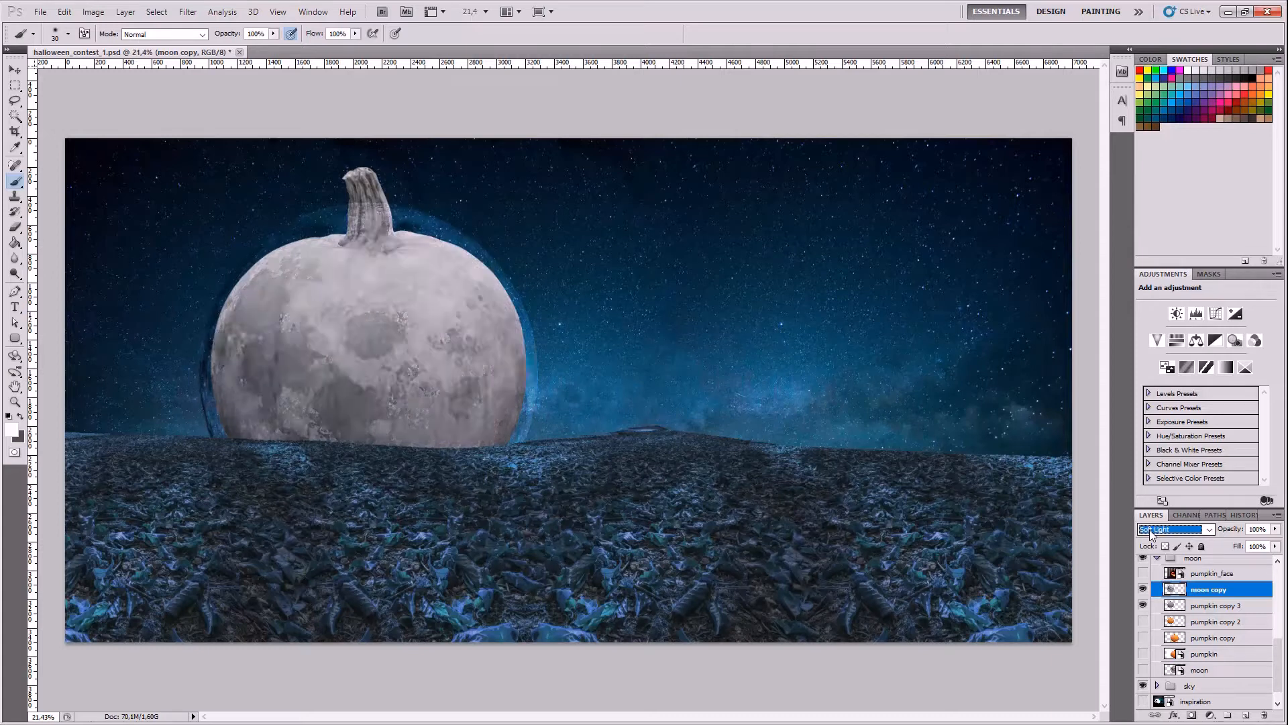
key("Down")
key("Down")
key("Down")
key("Down")
key("Down")
key("Down")
key("Down")
key("Down")
key("Down")
key("Down")
key("Down")
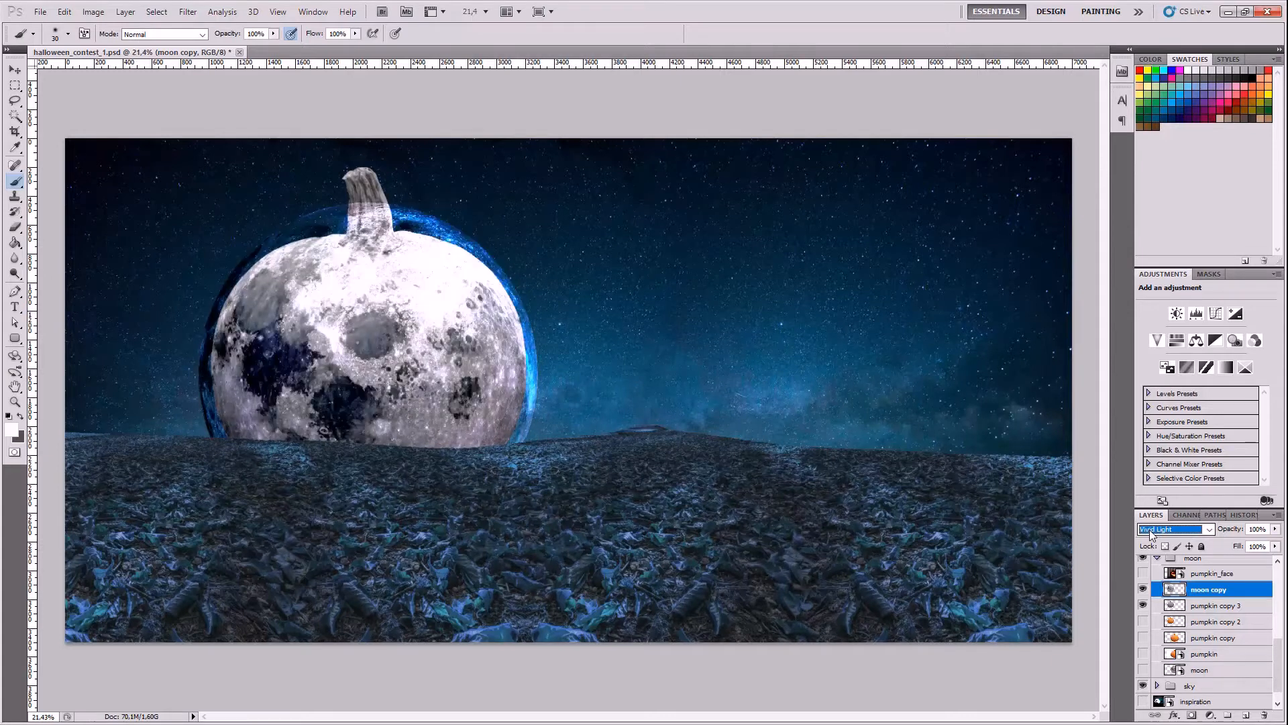
key("Down")
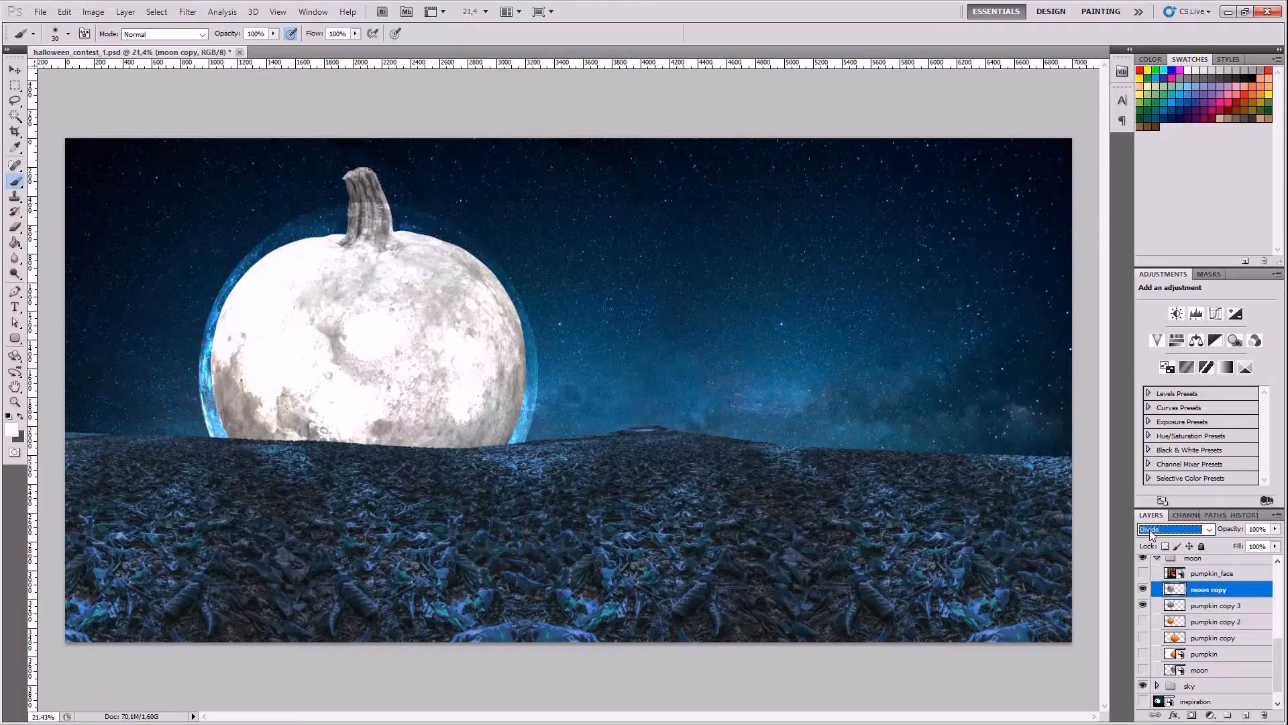
key("Down")
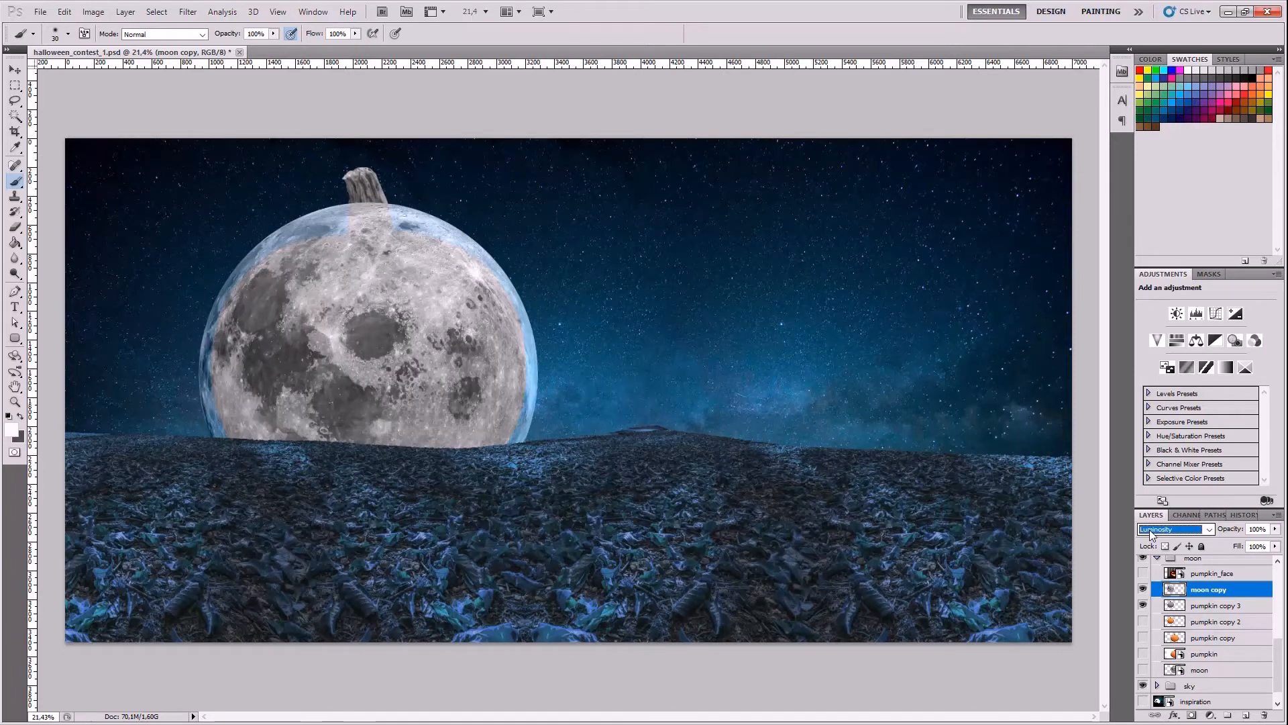
- Set the moon copy layer's blend mode to Screen
key("Up")
key("Up")
key("Up")
key("Up")
key("Up")
key("Up")
key("Up")
key("Up")
key("Up")
key("Up")
key("Up")
key("Up")
key("Up")
key("Up")
key("Up")
key("Up")
key("Up")
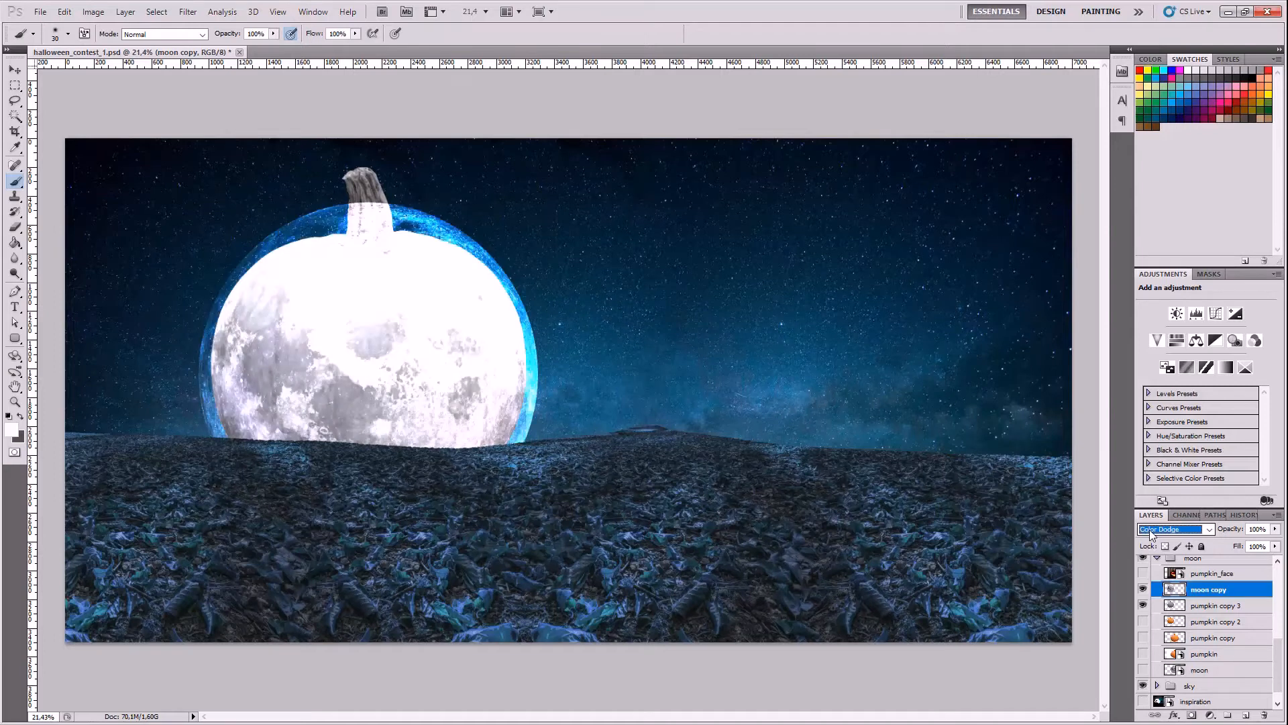
key("Up")
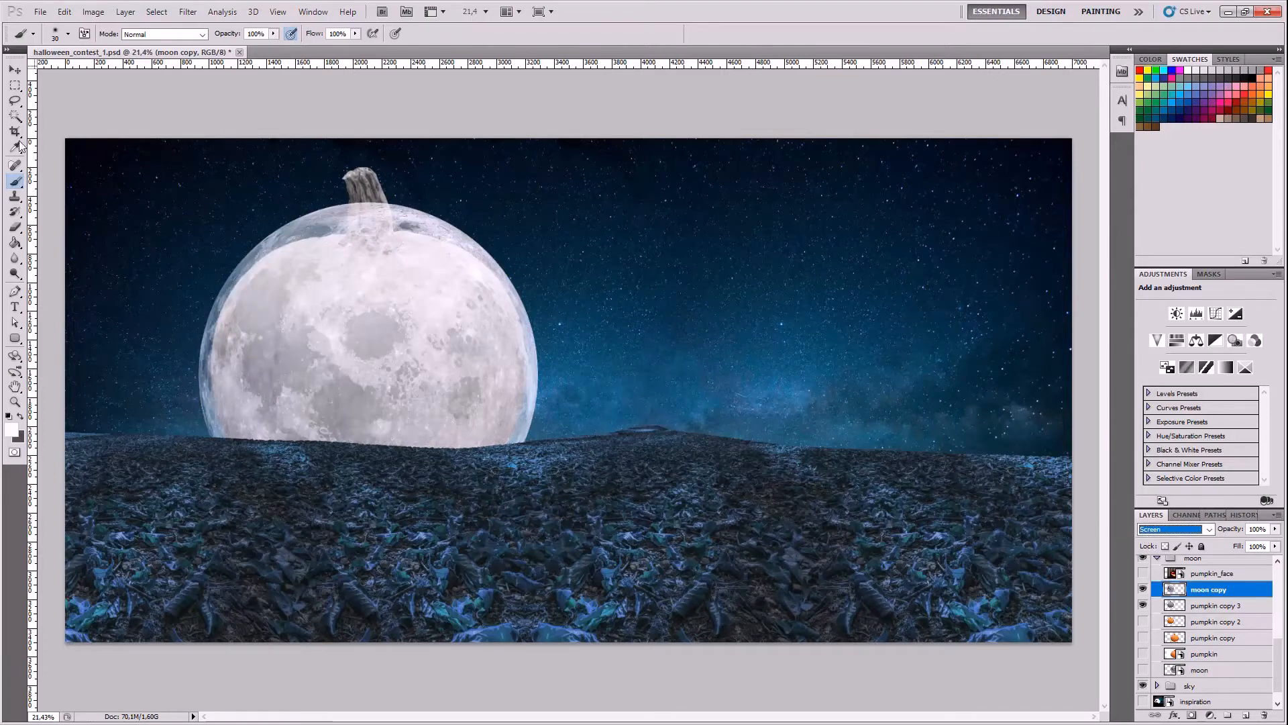
- Check the empty area of pumpkin copy 3 with the Magic Wand and clear the stray horizontal strip below the pumpkin
left_click(15, 116)
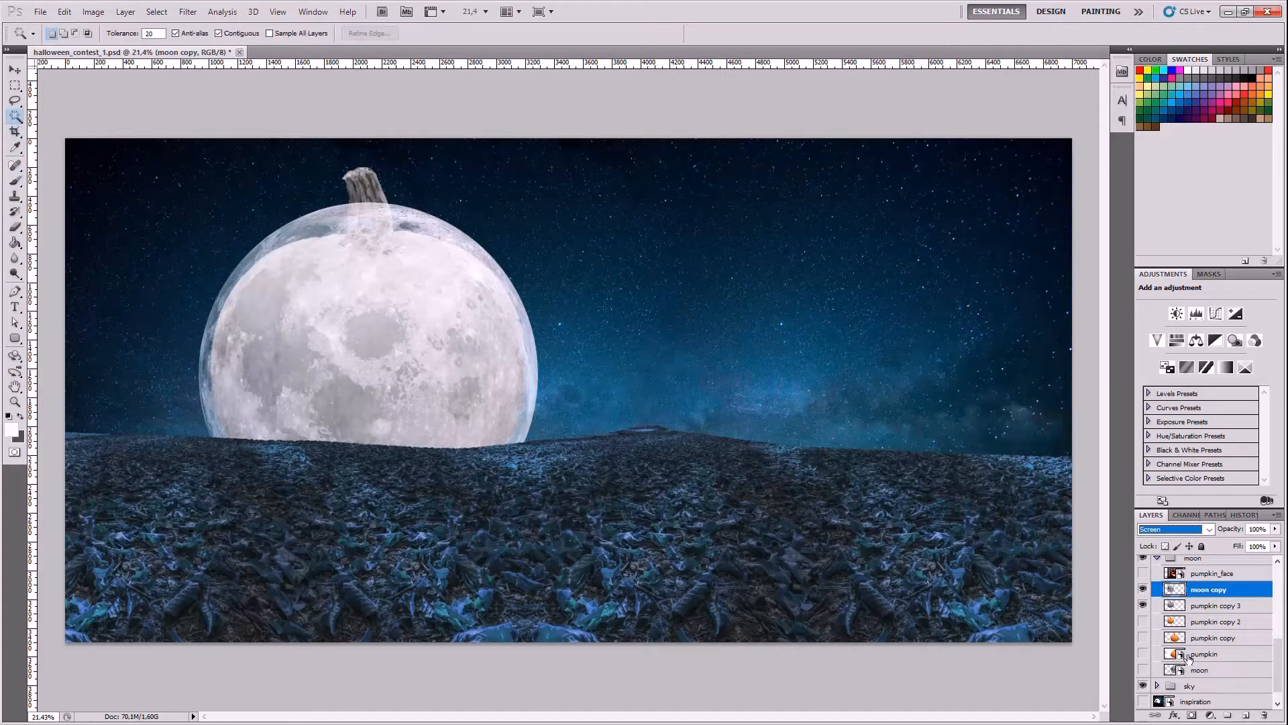
left_click(1201, 606)
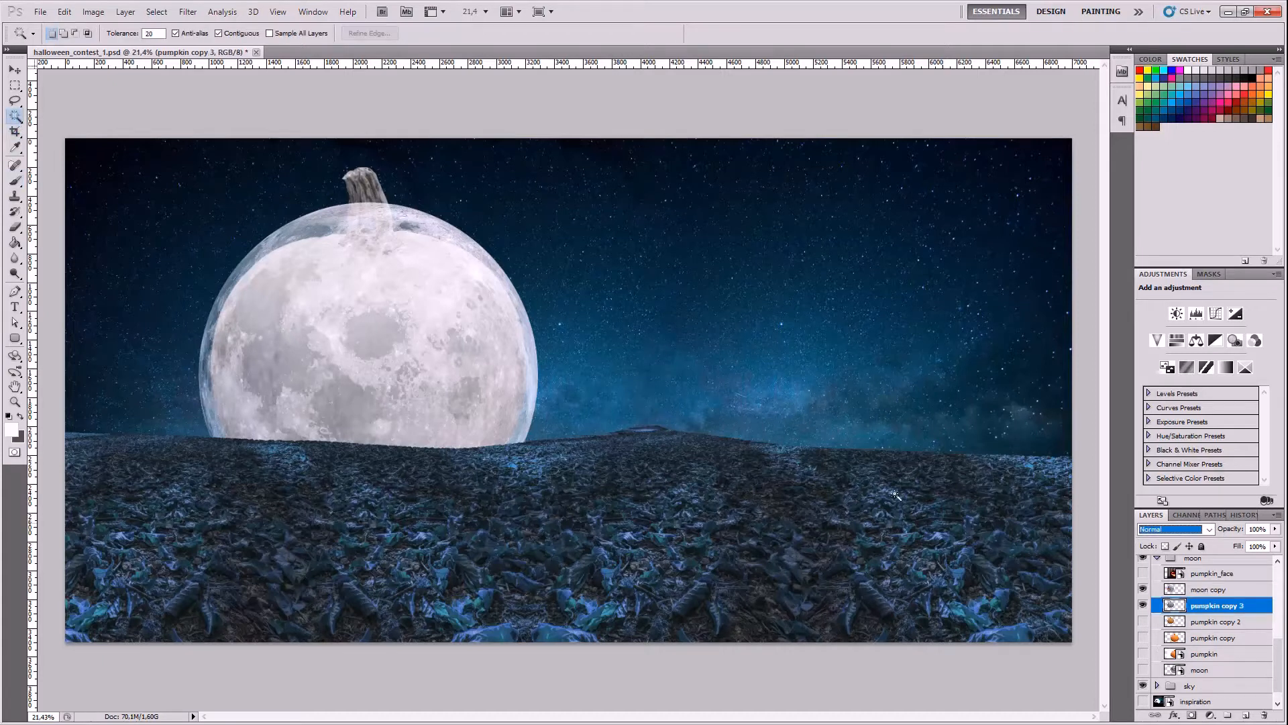
left_click(659, 312)
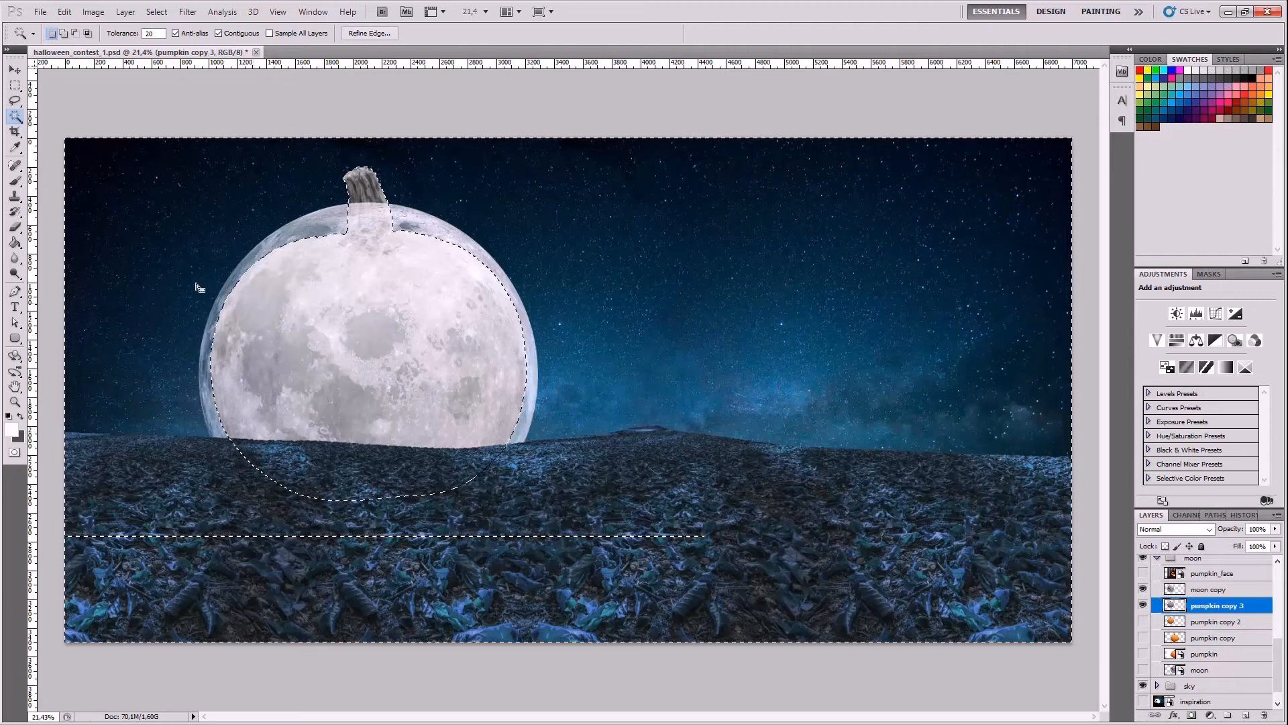
left_click(16, 89)
left_click(712, 528)
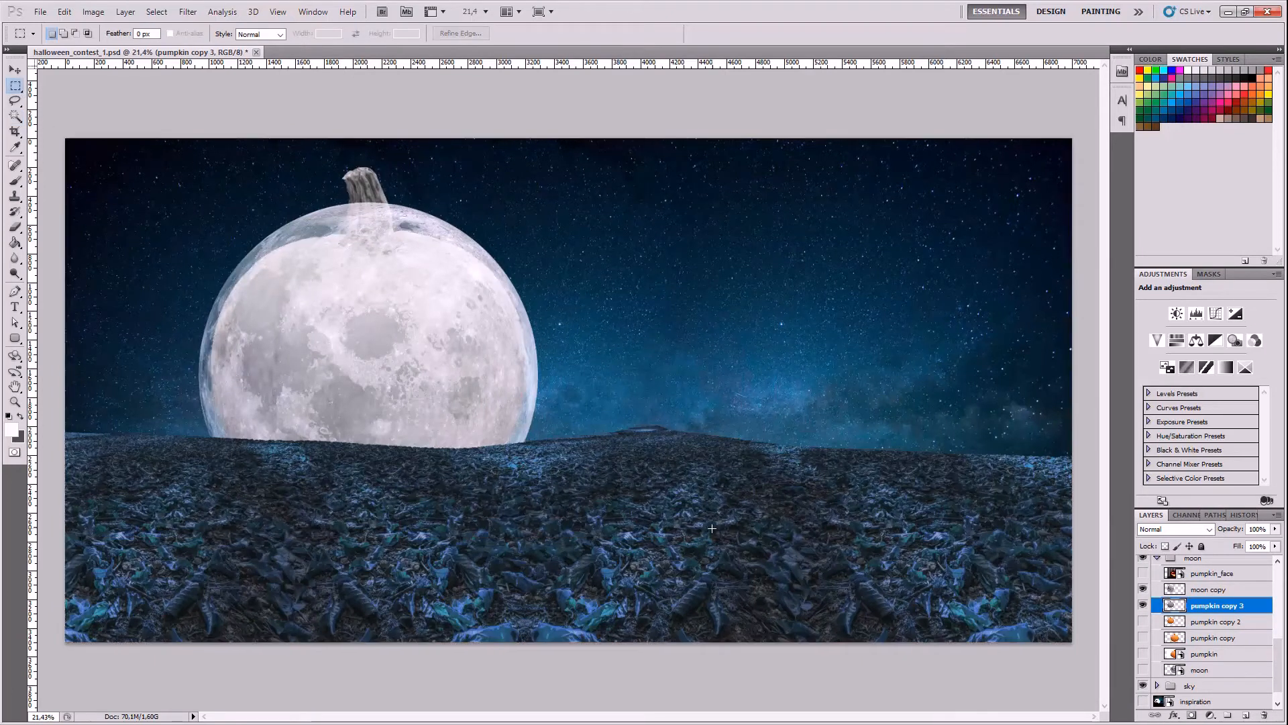
left_click_drag(387, 564, 65, 569)
left_click(281, 359)
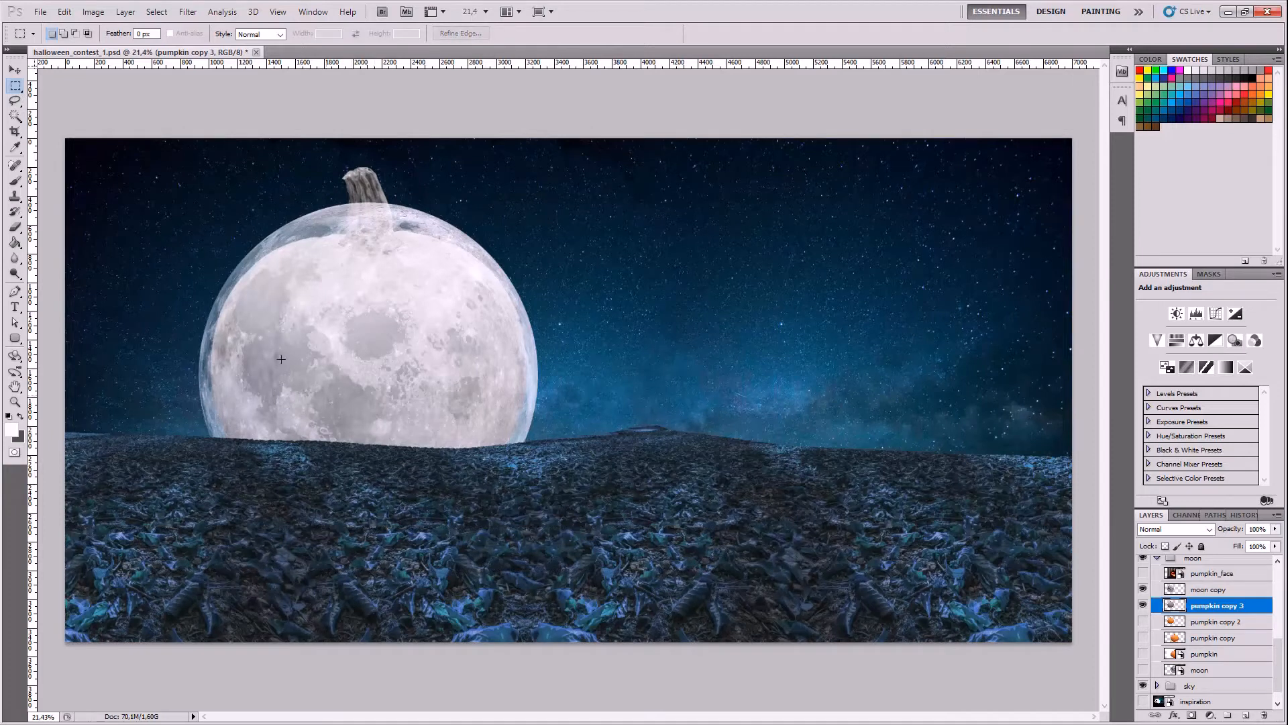
- Select the area around the pumpkin from pumpkin copy 3, delete it from the moon copy layer, and deselect
left_click(16, 115)
left_click(604, 277)
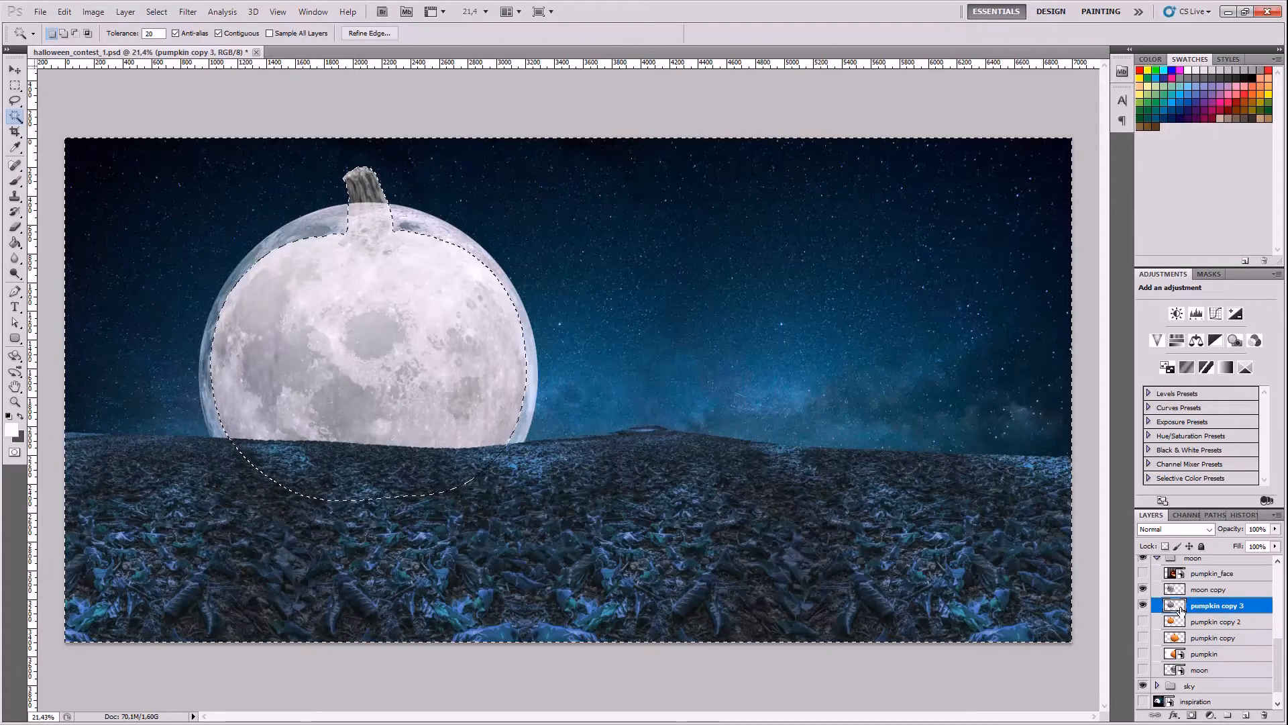
left_click(1195, 590)
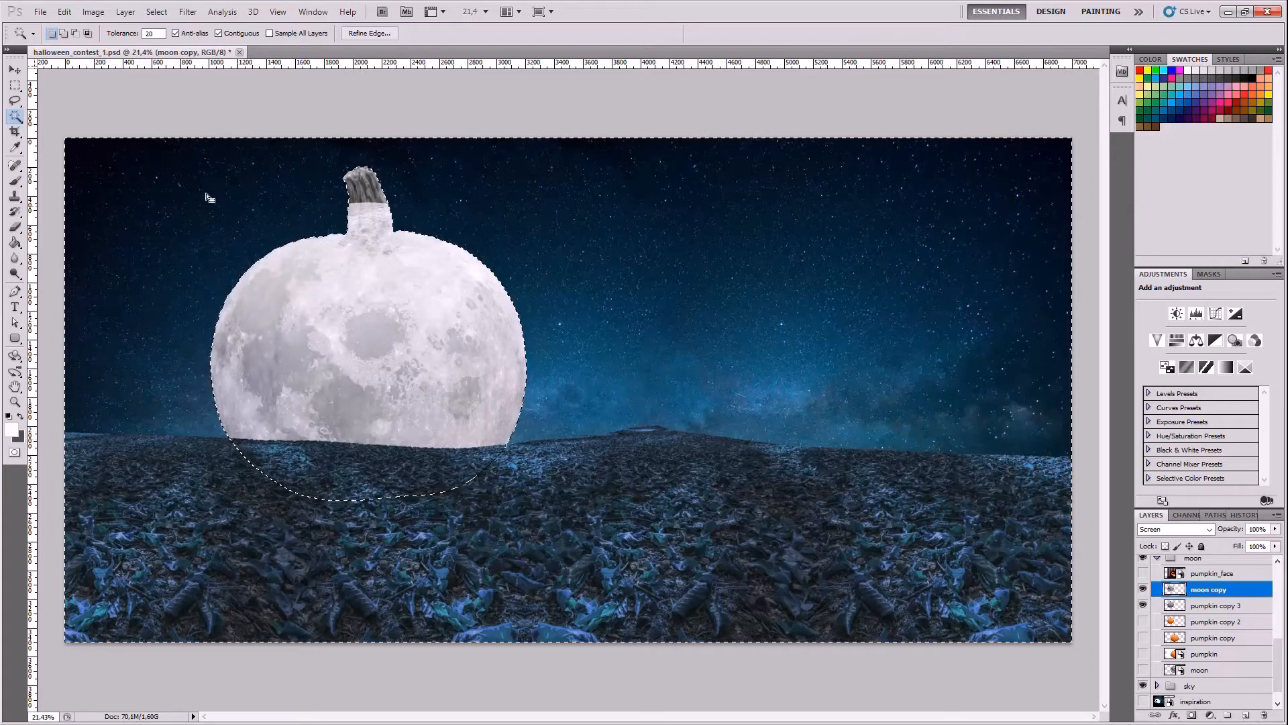
left_click(18, 87)
left_click(167, 117)
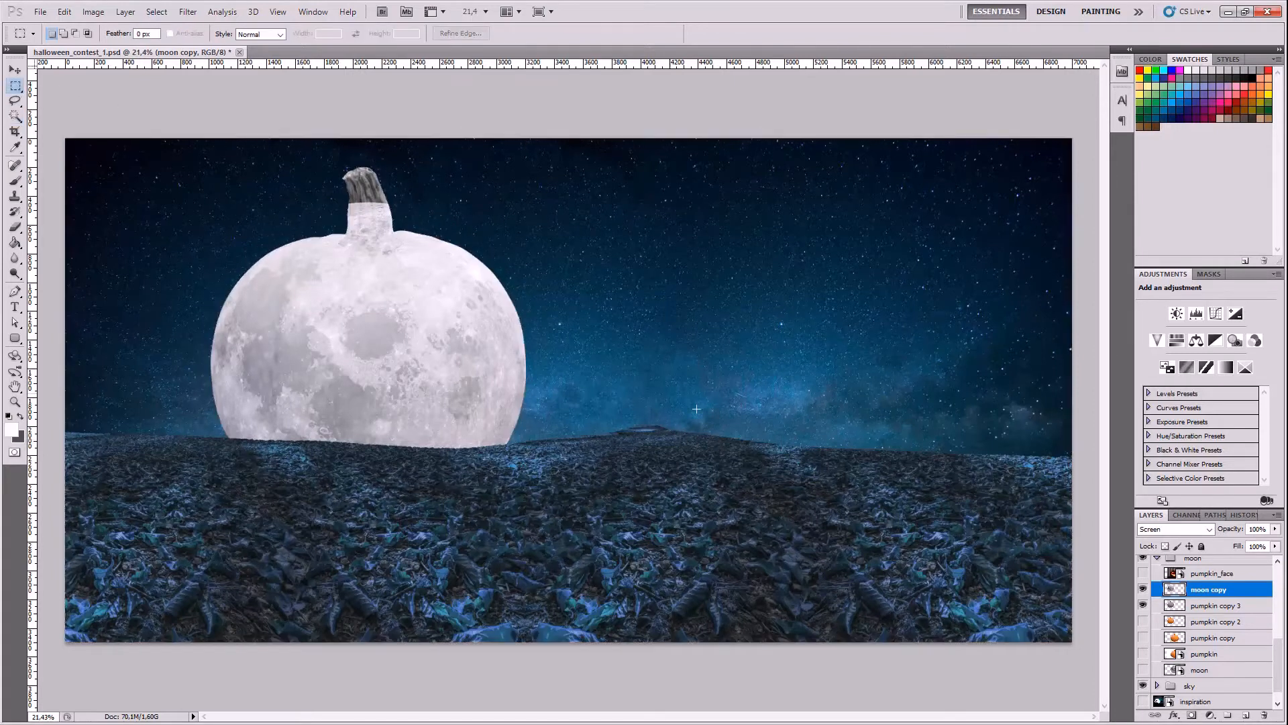
- Set up the Eraser with a round 200 px brush for cleaning the moon texture off the stem on moon copy
scroll(369, 222, "up", 6)
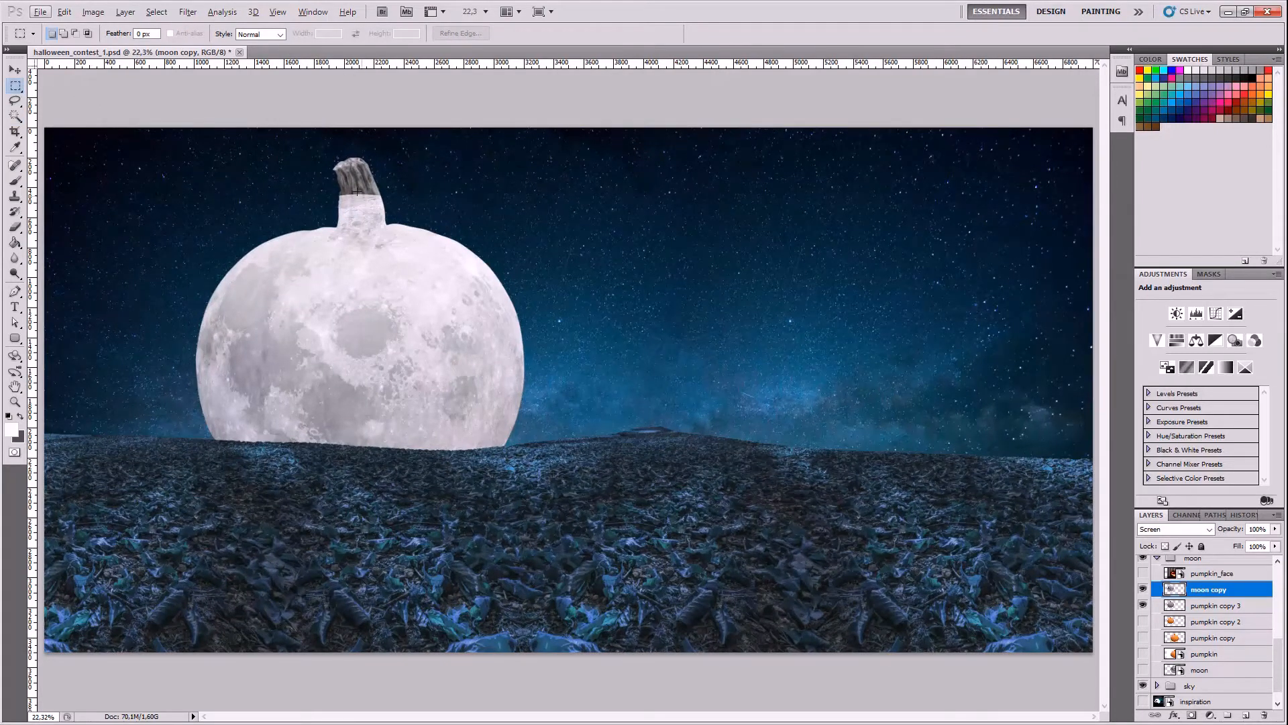
scroll(381, 287, "up", 5)
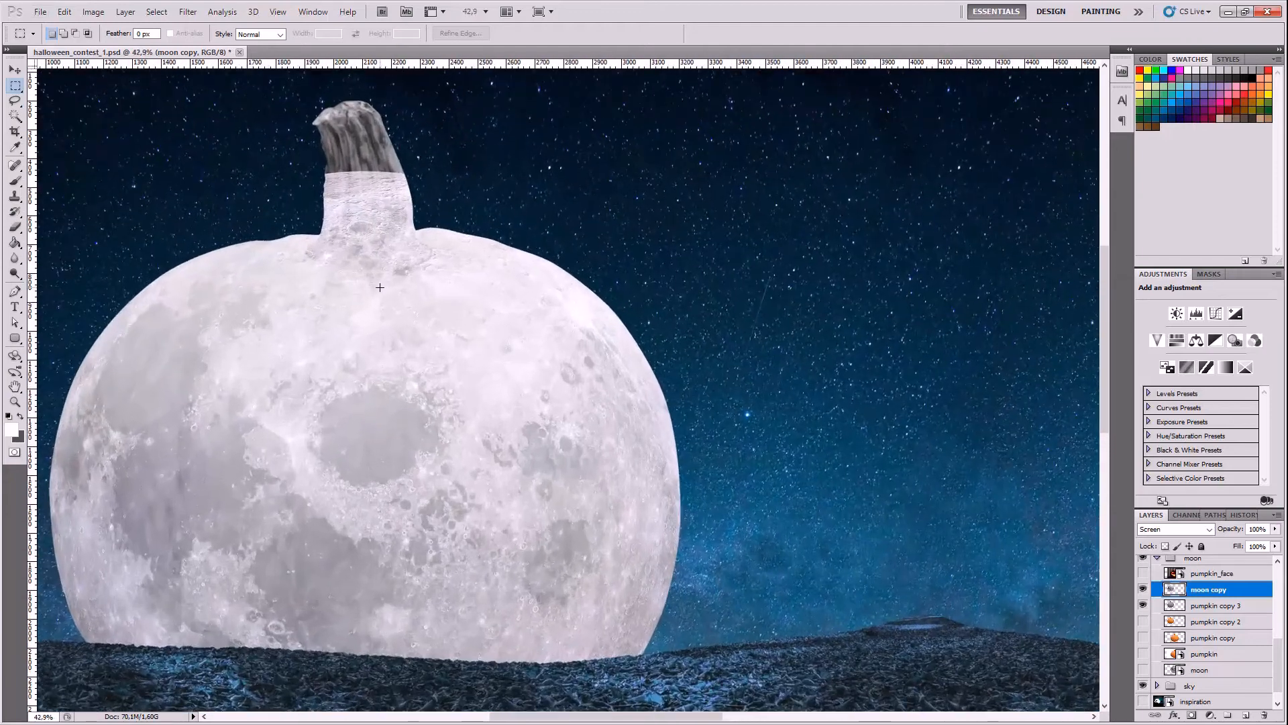
scroll(382, 241, "up", 2)
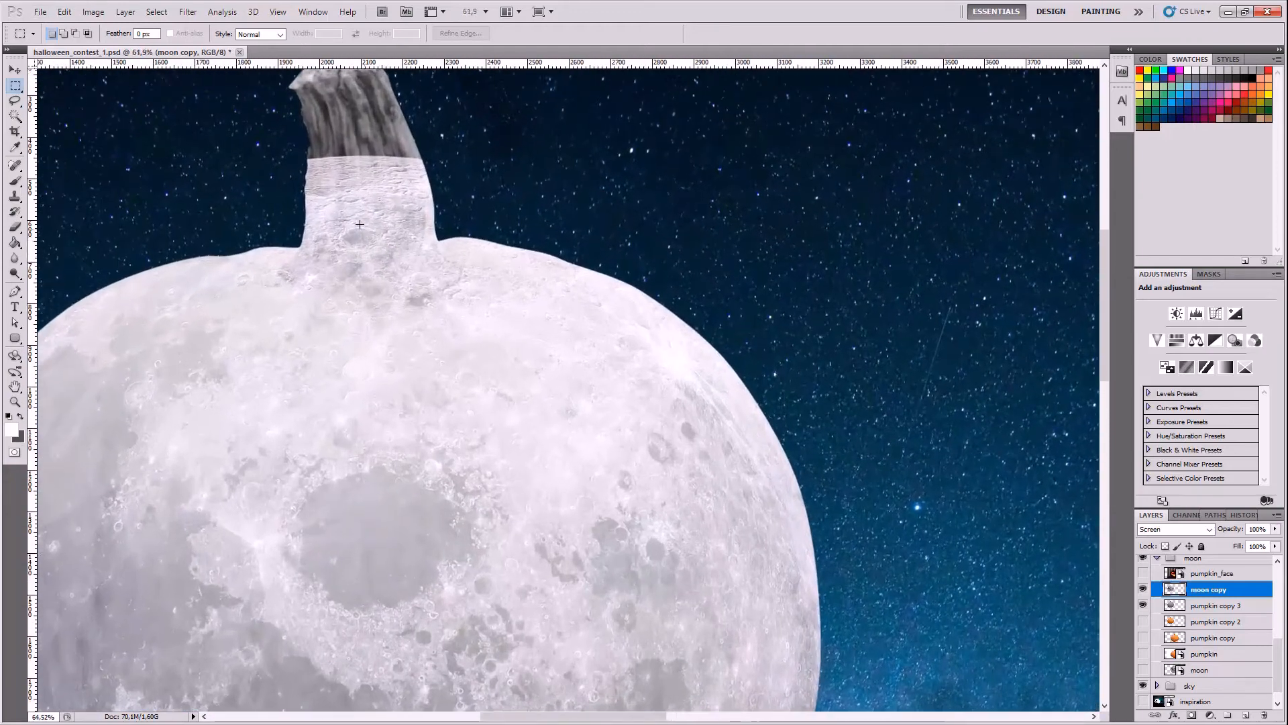
scroll(373, 183, "down", 1)
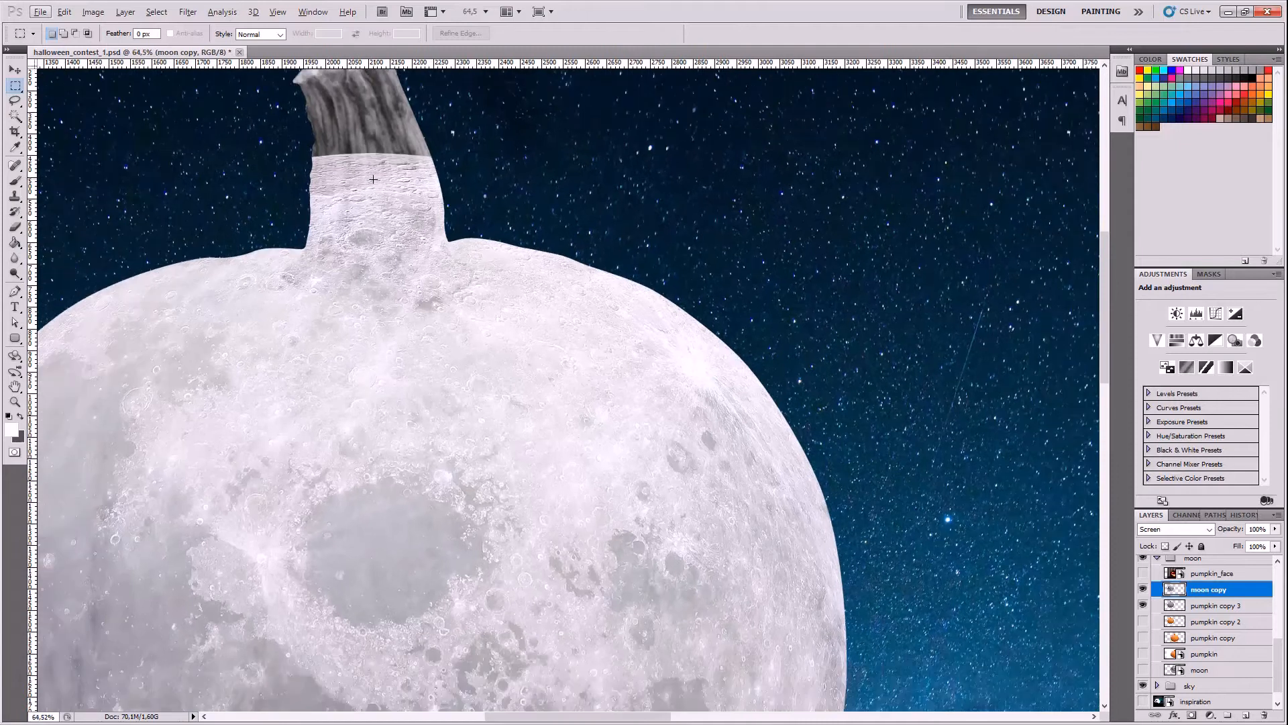
scroll(379, 182, "down", 1)
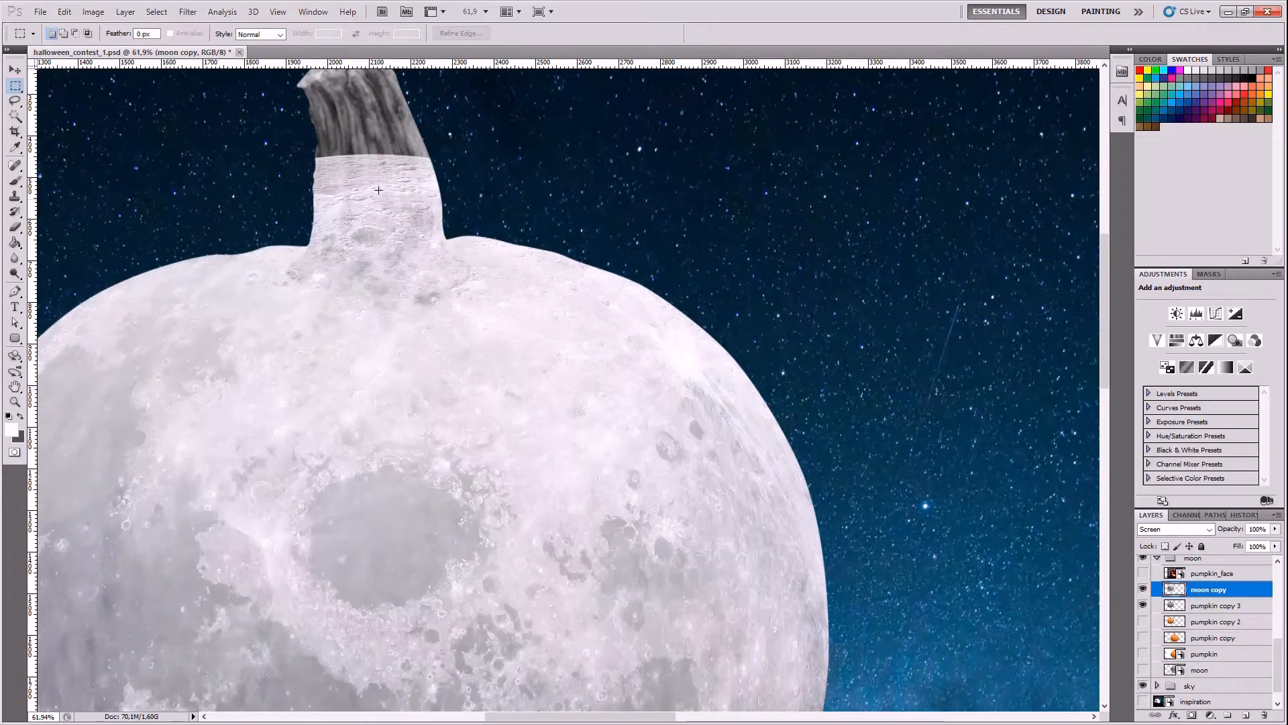
left_click(15, 228)
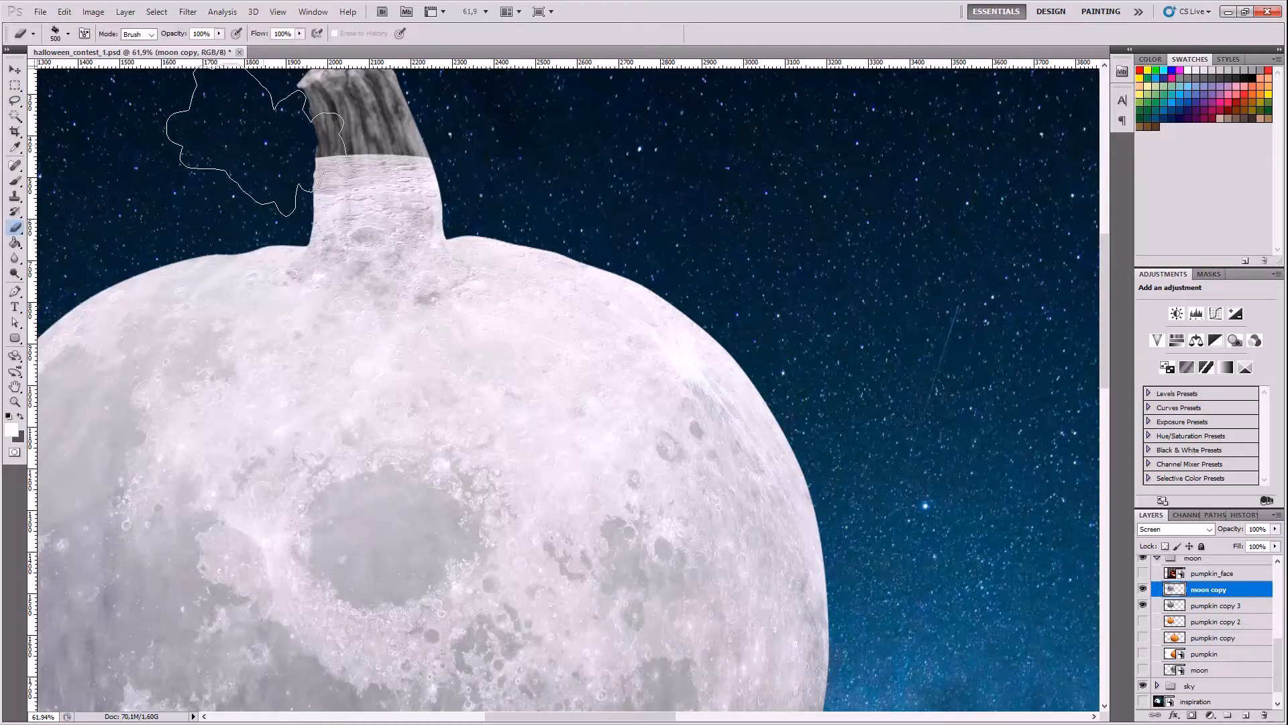
left_click(68, 33)
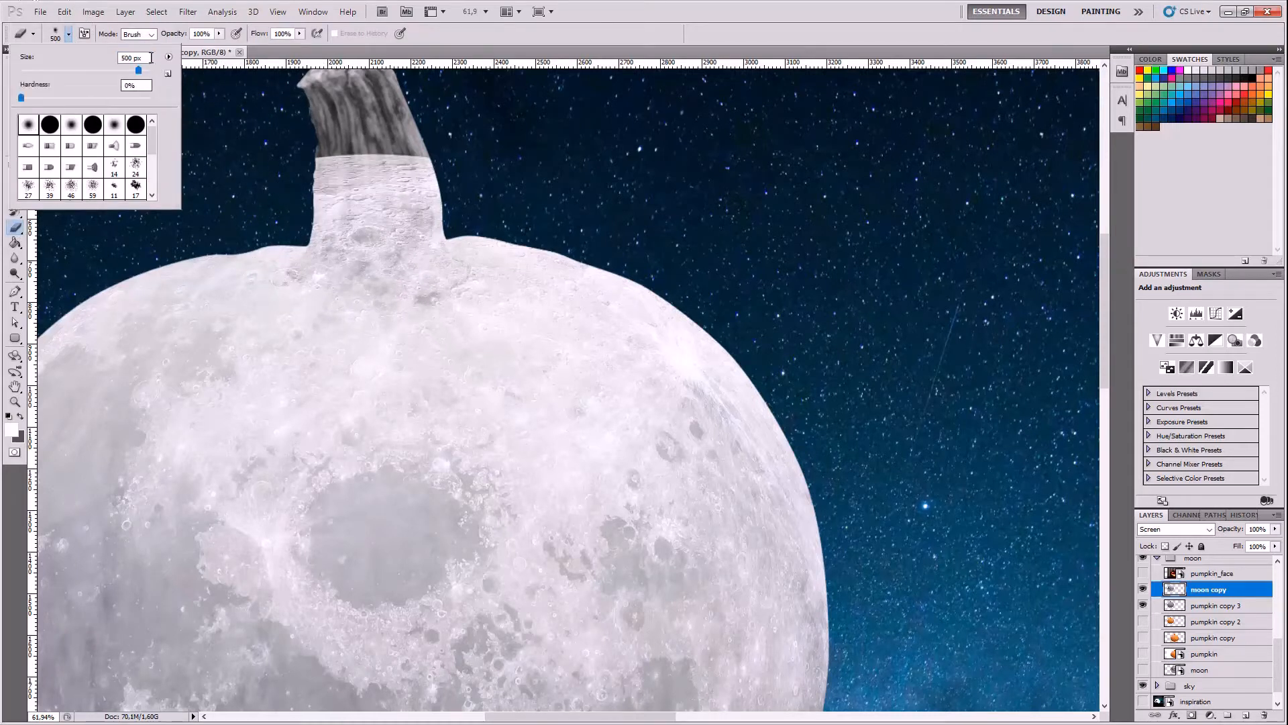
left_click_drag(151, 58, 119, 58)
type("200")
mouse_move(339, 178)
left_mouse_down()
mouse_move(415, 171)
mouse_move(402, 227)
mouse_move(437, 260)
mouse_move(367, 245)
mouse_move(424, 278)
mouse_move(364, 255)
mouse_move(394, 226)
mouse_move(356, 228)
left_mouse_up()
key("ctrl+z")
mouse_move(343, 179)
left_mouse_down()
mouse_move(446, 182)
mouse_move(341, 136)
mouse_move(417, 153)
mouse_move(352, 193)
mouse_move(333, 265)
mouse_move(303, 269)
mouse_move(316, 303)
mouse_move(333, 299)
mouse_move(342, 251)
mouse_move(307, 266)
mouse_move(334, 294)
mouse_move(283, 277)
mouse_move(374, 311)
mouse_move(385, 235)
mouse_move(419, 265)
mouse_move(449, 266)
mouse_move(389, 227)
mouse_move(418, 247)
mouse_move(356, 243)
mouse_move(440, 254)
mouse_move(501, 297)
mouse_move(454, 247)
mouse_move(523, 262)
mouse_move(408, 294)
mouse_move(396, 327)
mouse_move(355, 355)
mouse_move(336, 305)
mouse_move(268, 321)
left_mouse_up()
key("ctrl+z")
- Enable pen-pressure opacity for the Eraser and erase the moon texture from the stem, fading it softly around the stem's base
left_click(237, 33)
mouse_move(244, 282)
left_mouse_down()
mouse_move(271, 263)
mouse_move(222, 270)
mouse_move(302, 267)
mouse_move(243, 280)
mouse_move(391, 254)
mouse_move(393, 216)
mouse_move(372, 226)
mouse_move(389, 204)
mouse_move(410, 253)
mouse_move(279, 273)
left_mouse_up()
mouse_move(407, 382)
left_mouse_down()
mouse_move(428, 304)
mouse_move(531, 349)
mouse_move(467, 277)
mouse_move(548, 297)
mouse_move(519, 284)
mouse_move(510, 247)
mouse_move(572, 283)
mouse_move(391, 298)
mouse_move(369, 343)
mouse_move(328, 292)
mouse_move(237, 332)
mouse_move(278, 278)
mouse_move(200, 274)
mouse_move(143, 319)
mouse_move(188, 304)
mouse_move(261, 338)
mouse_move(284, 417)
mouse_move(442, 457)
mouse_move(476, 434)
mouse_move(500, 456)
mouse_move(542, 442)
mouse_move(534, 354)
left_mouse_up()
scroll(533, 353, "up", 5)
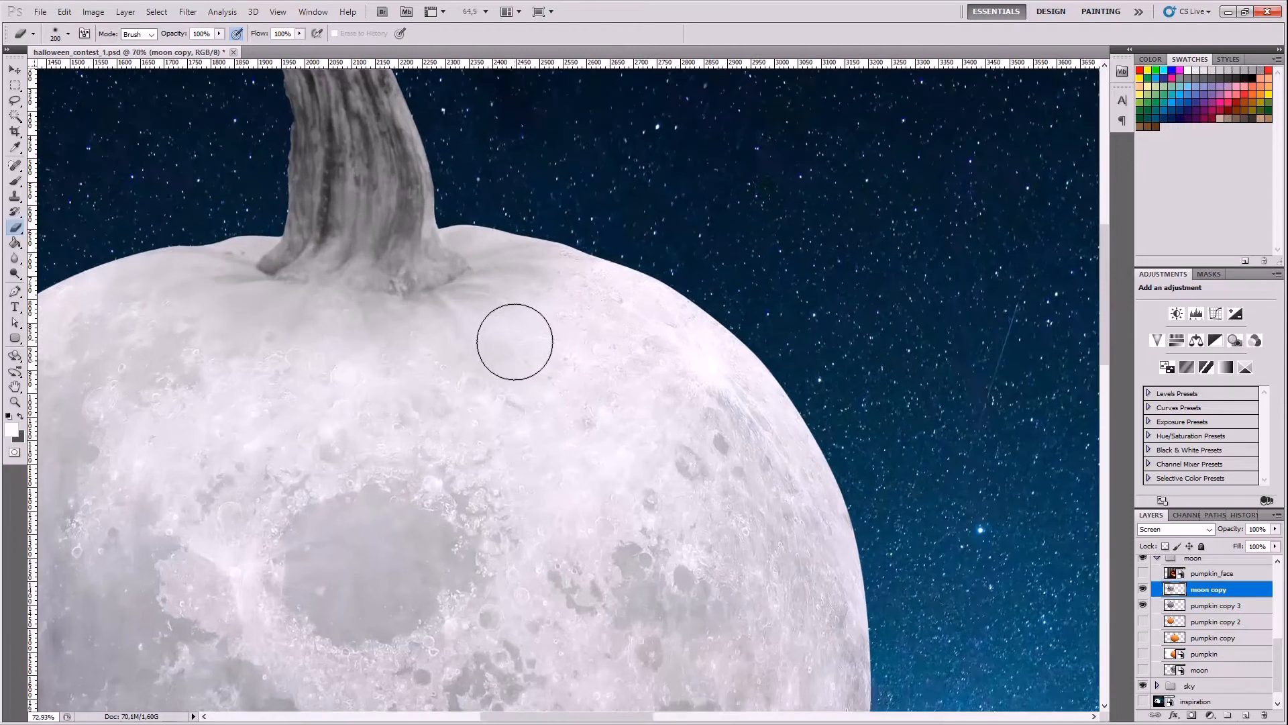
scroll(517, 420, "down", 8)
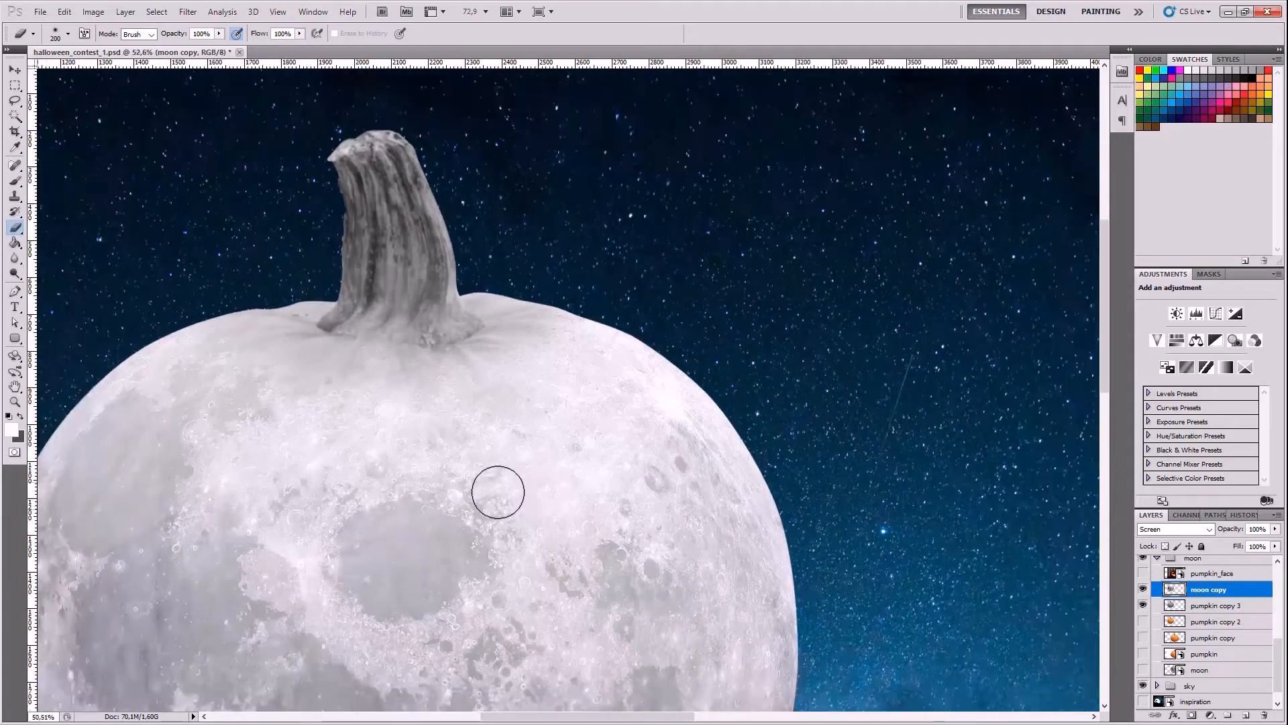
scroll(521, 492, "down", 3)
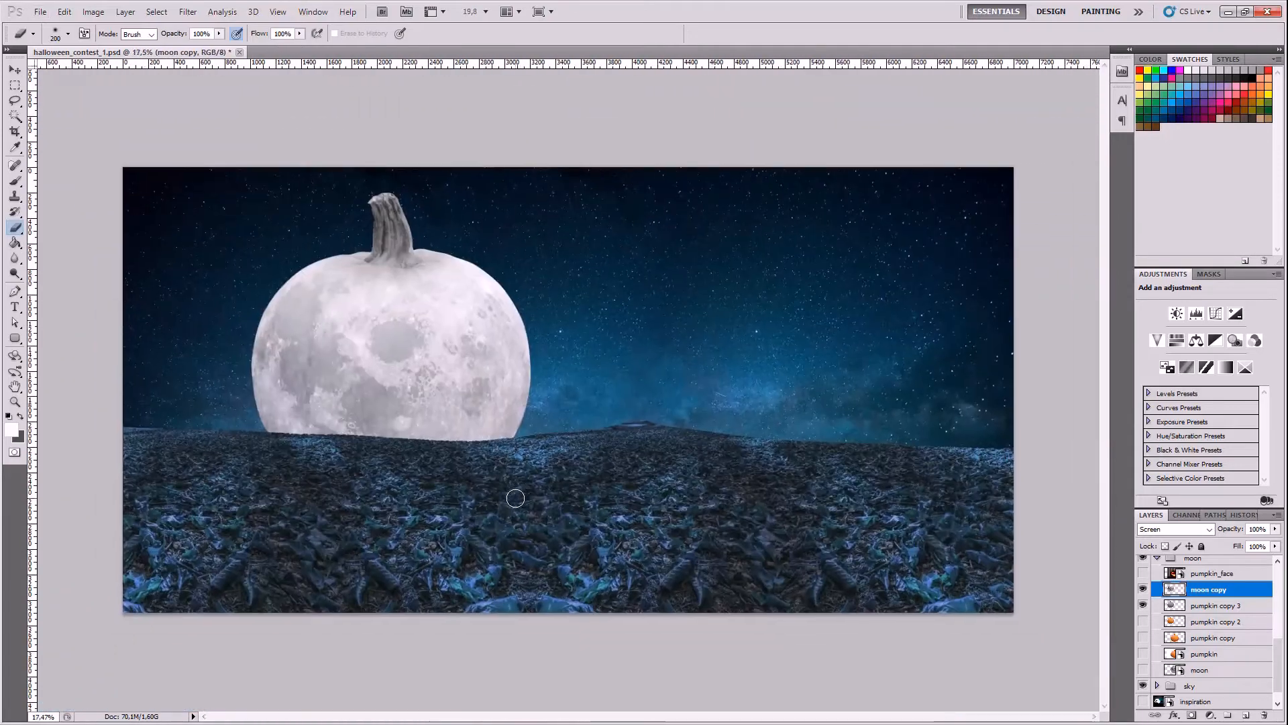
scroll(267, 374, "up", 4)
scroll(290, 402, "up", 8)
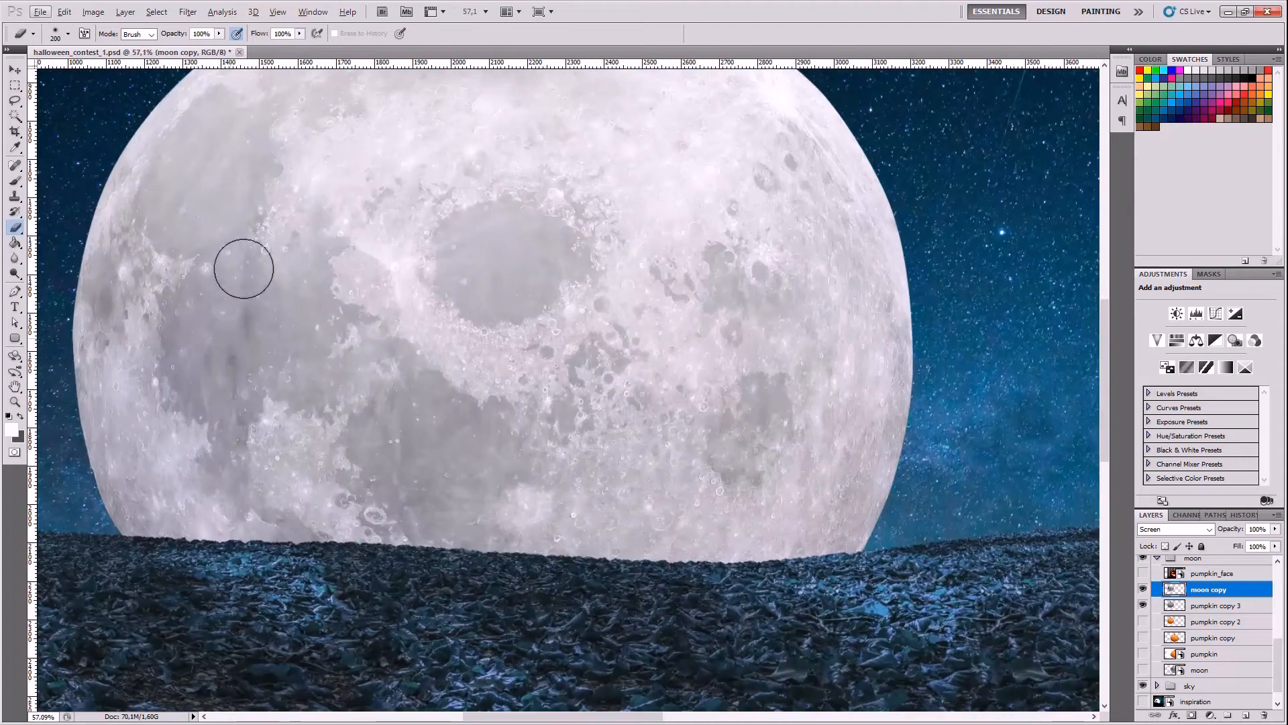
left_click_drag(244, 282, 241, 400)
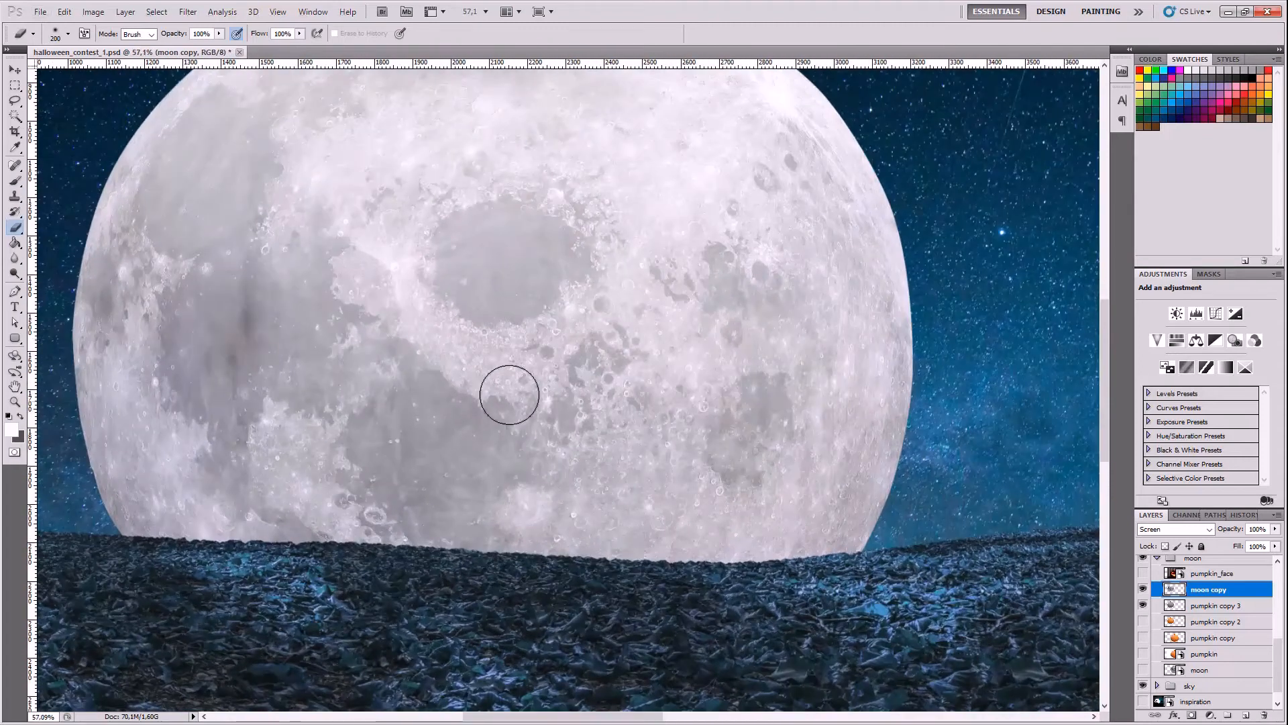
key("ctrl+z")
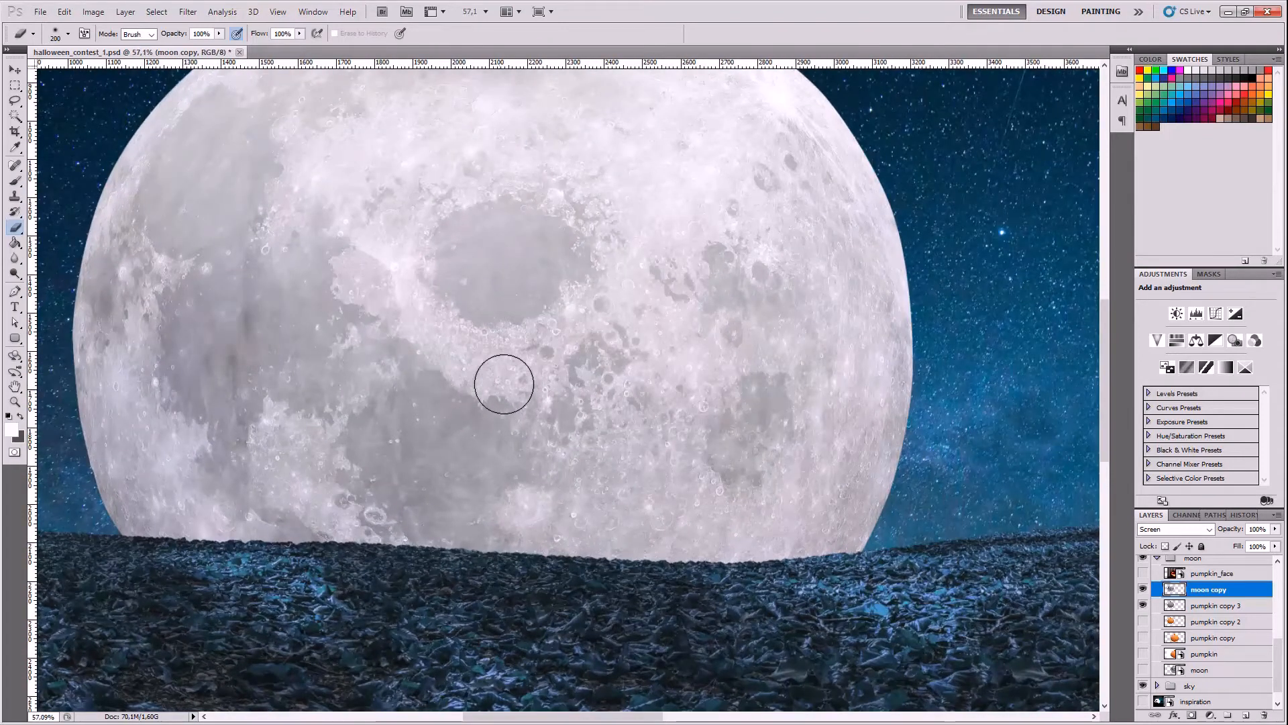
- Examine the moon texture on the pumpkin body, the blend around the stem, and the look of the whole composition
scroll(496, 409, "down", 1)
scroll(463, 520, "down", 10)
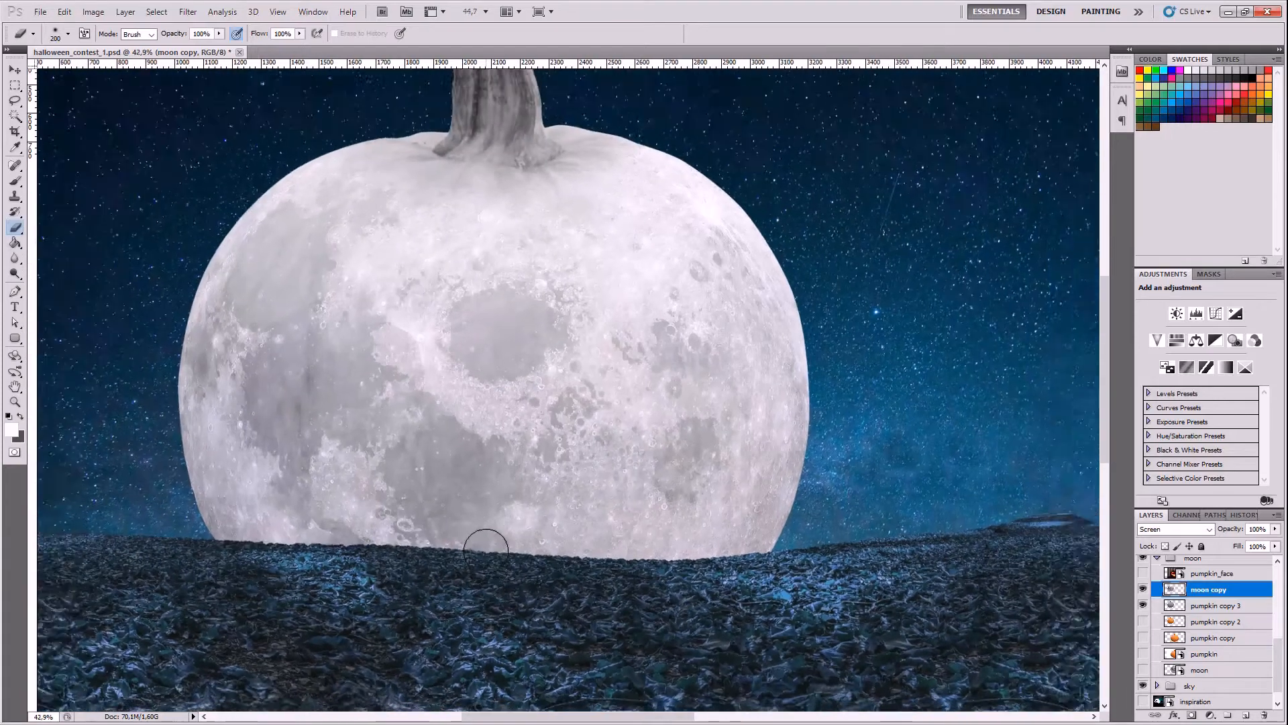
scroll(487, 503, "down", 8)
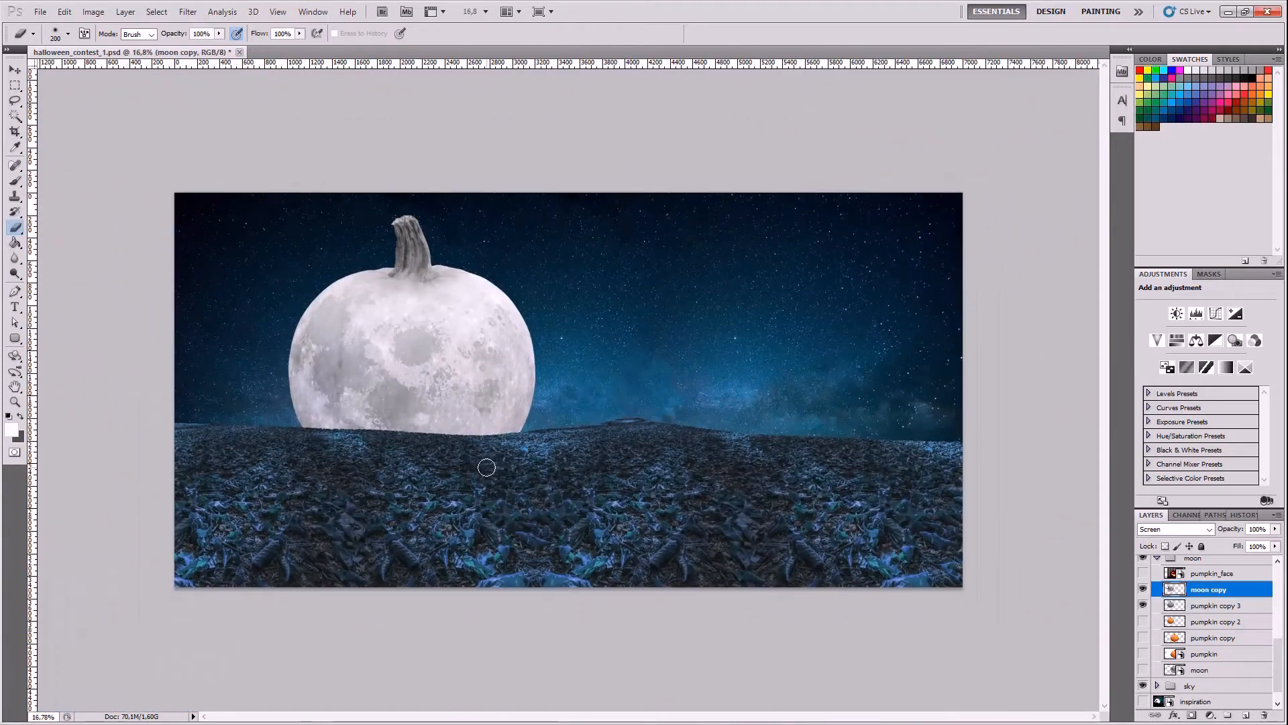
scroll(368, 240, "up", 18)
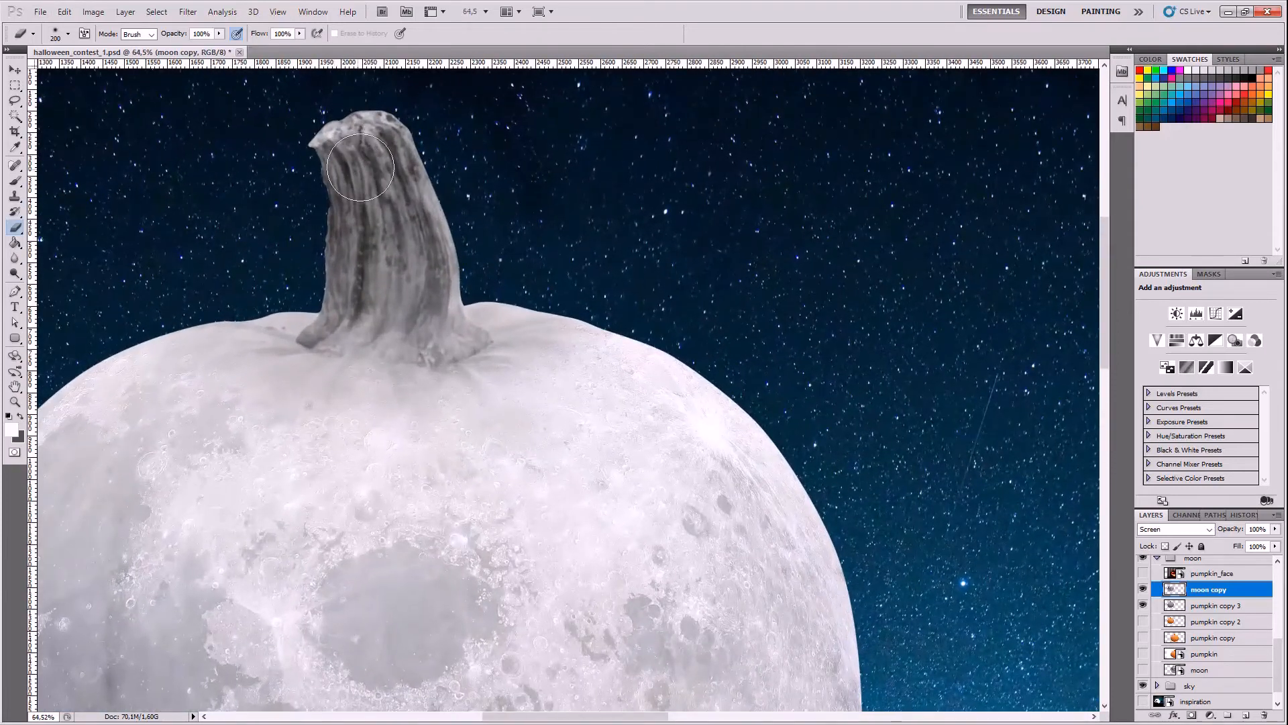
scroll(436, 260, "down", 8)
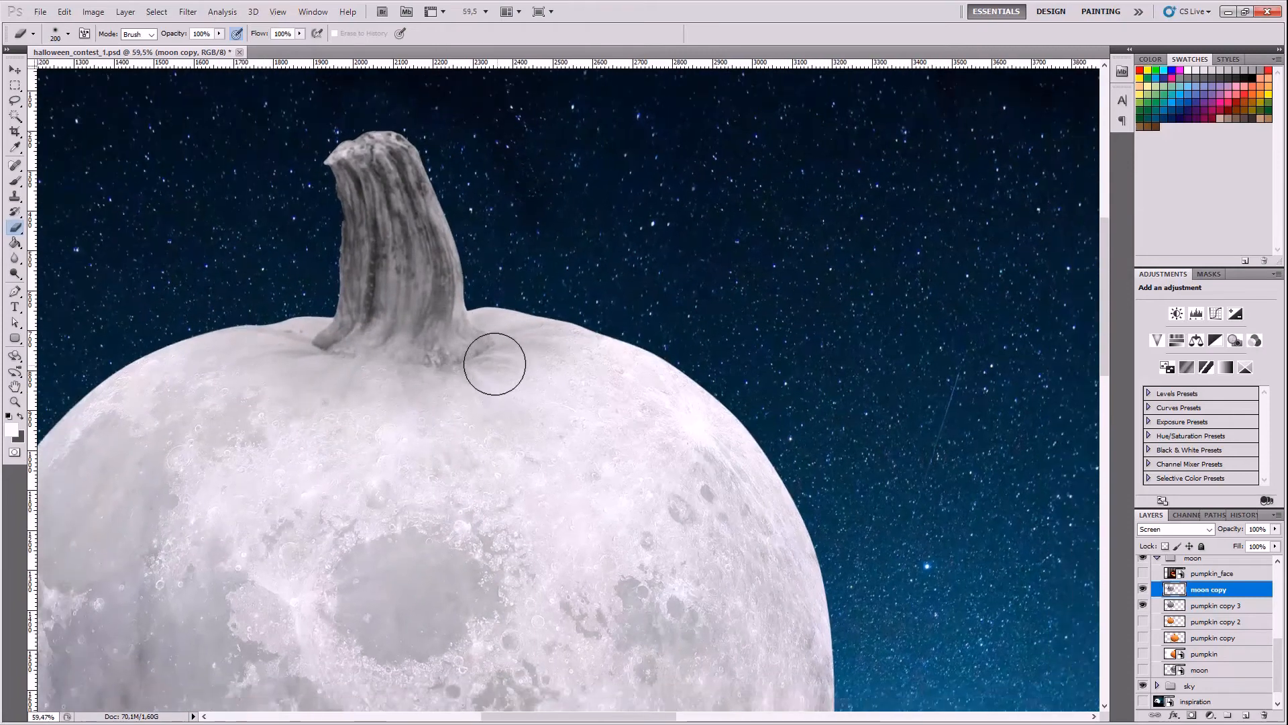
scroll(420, 369, "down", 6)
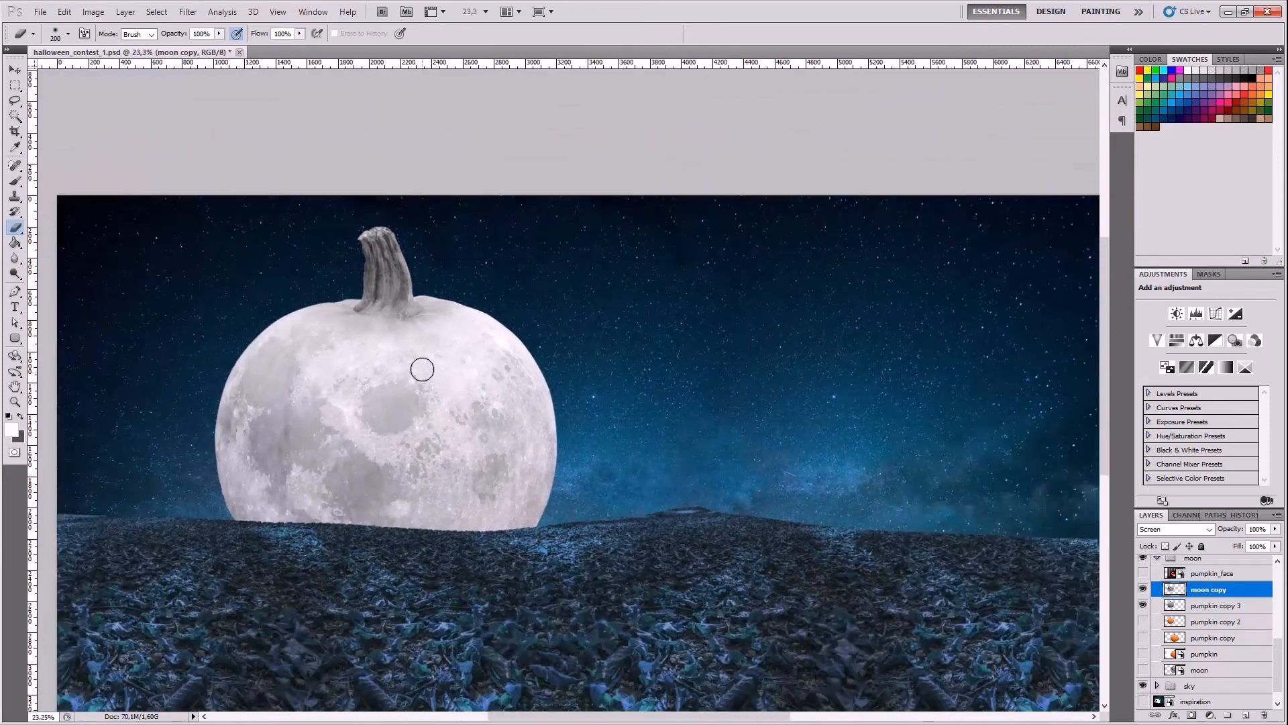
scroll(420, 346, "down", 1)
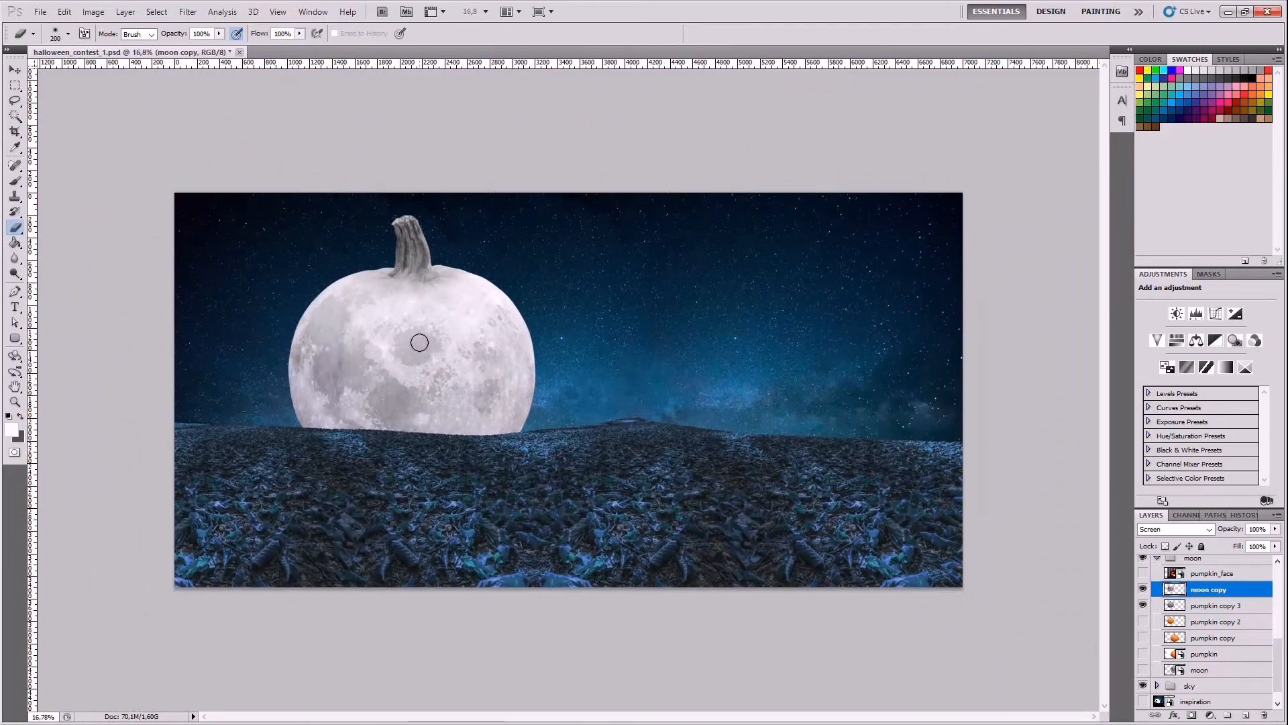
scroll(420, 345, "down", 1)
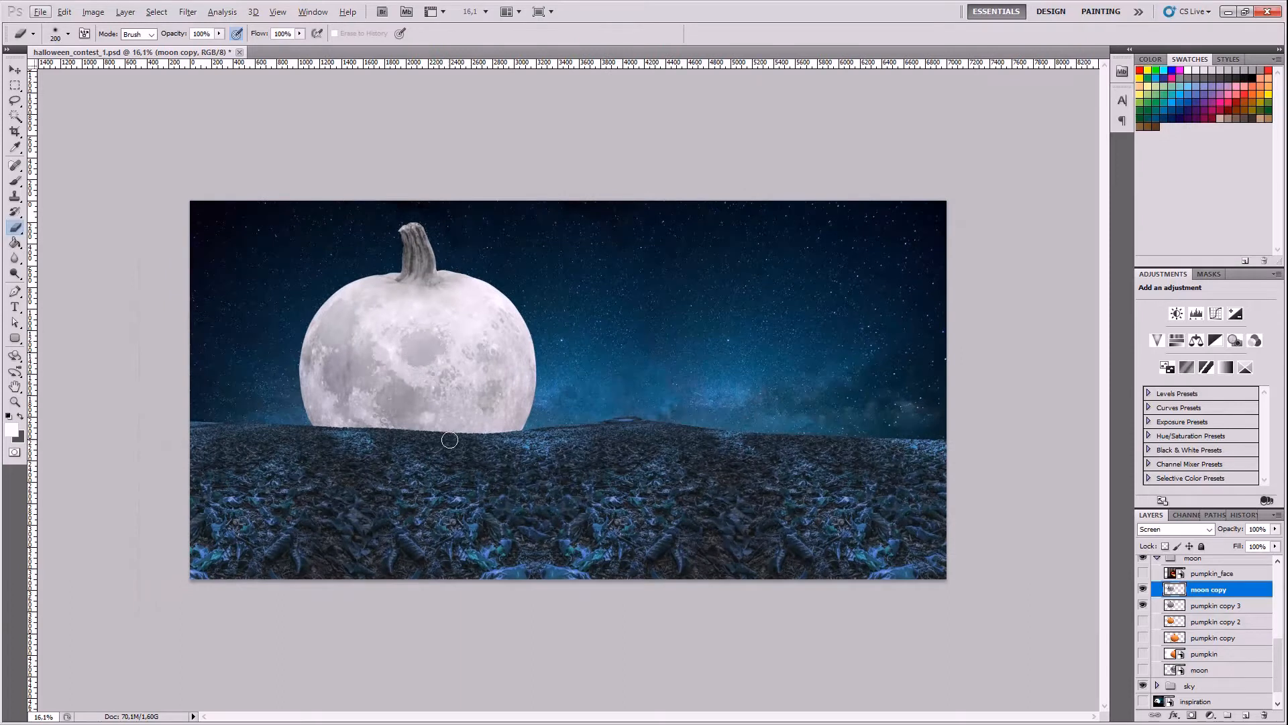
- Show the pumpkin_face layer and hide the background group, exposing the whole carved pumpkin photo
scroll(437, 389, "up", 2)
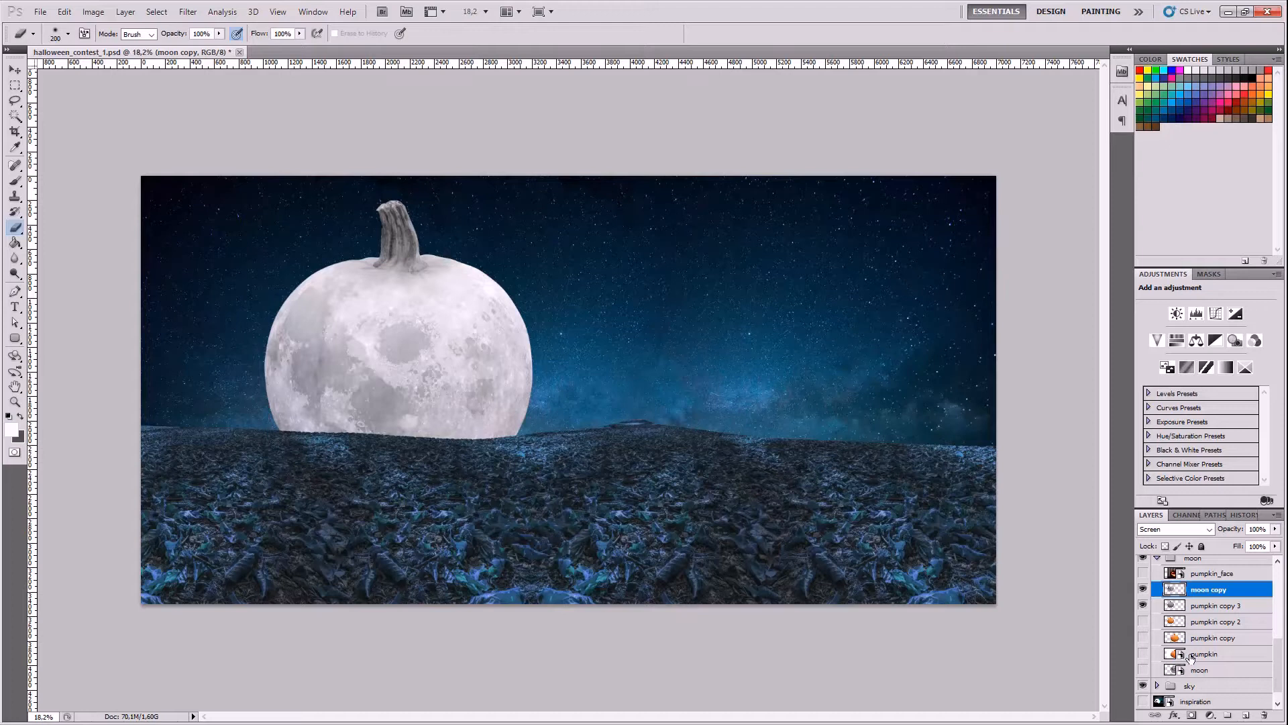
scroll(1270, 671, "up", 2)
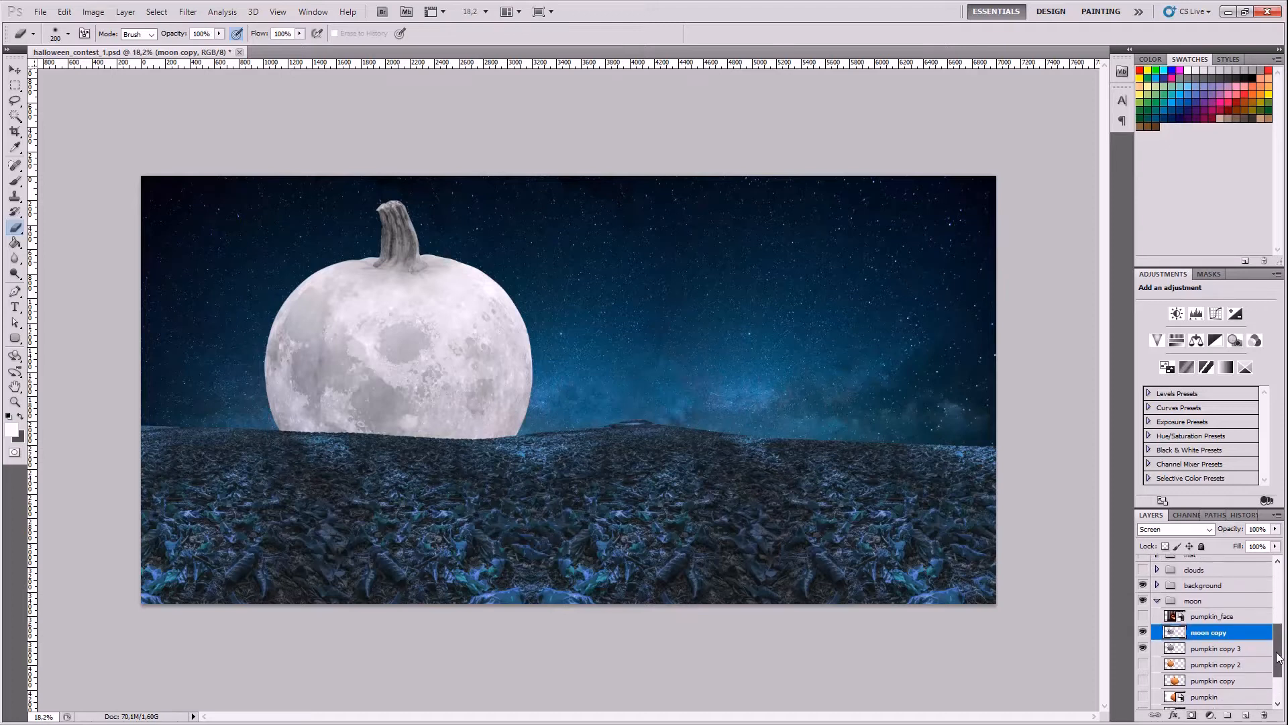
left_click_drag(1277, 664, 1277, 664)
left_click(1144, 595)
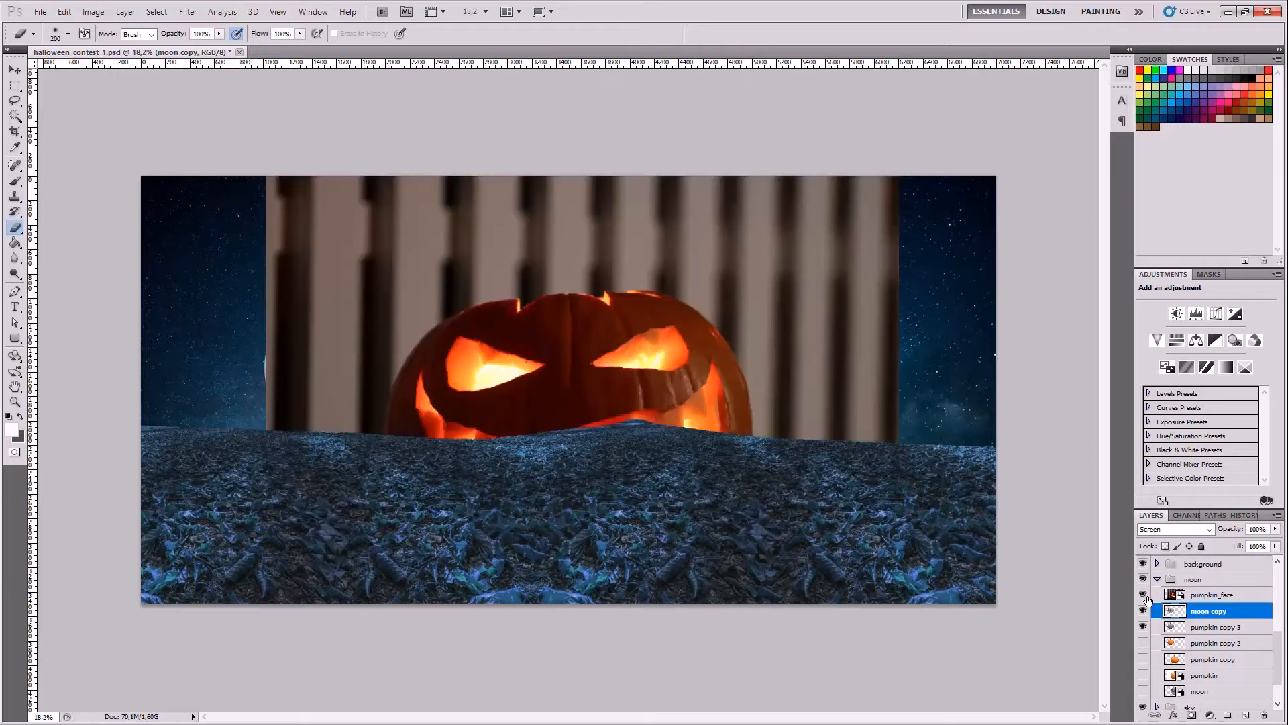
left_click_drag(1277, 655, 1276, 643)
left_click(1143, 598)
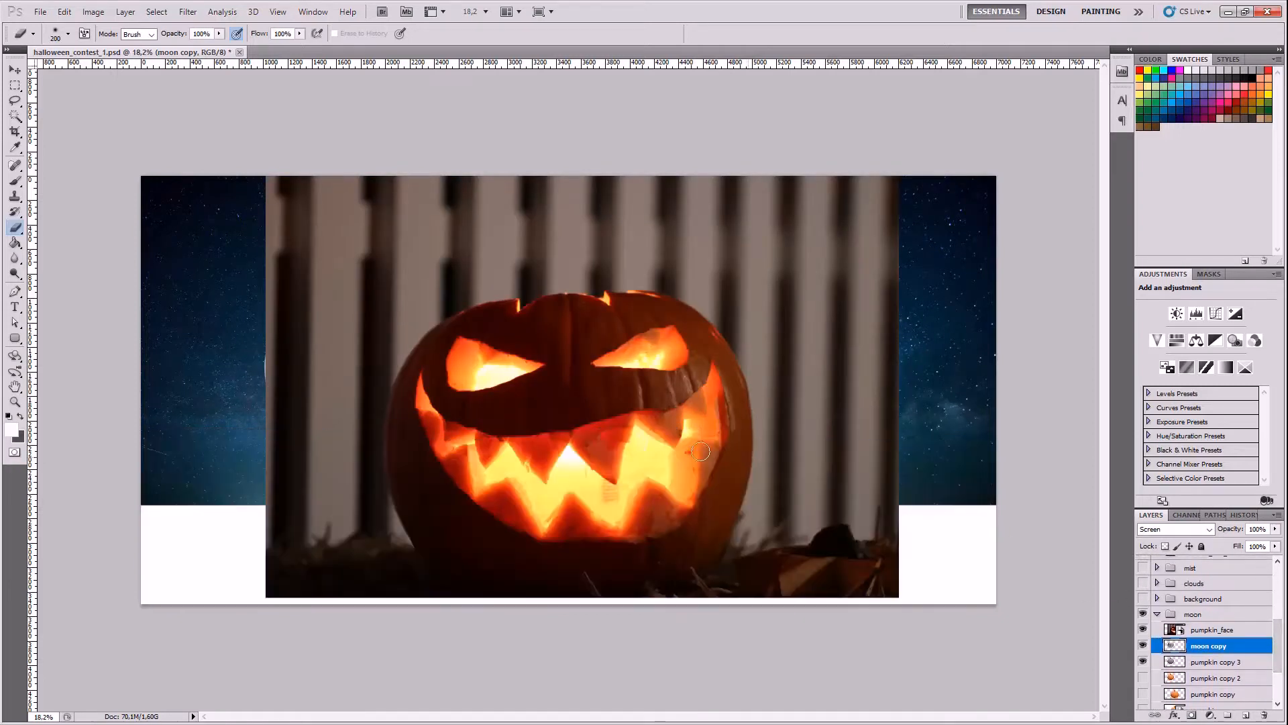
scroll(654, 510, "up", 3)
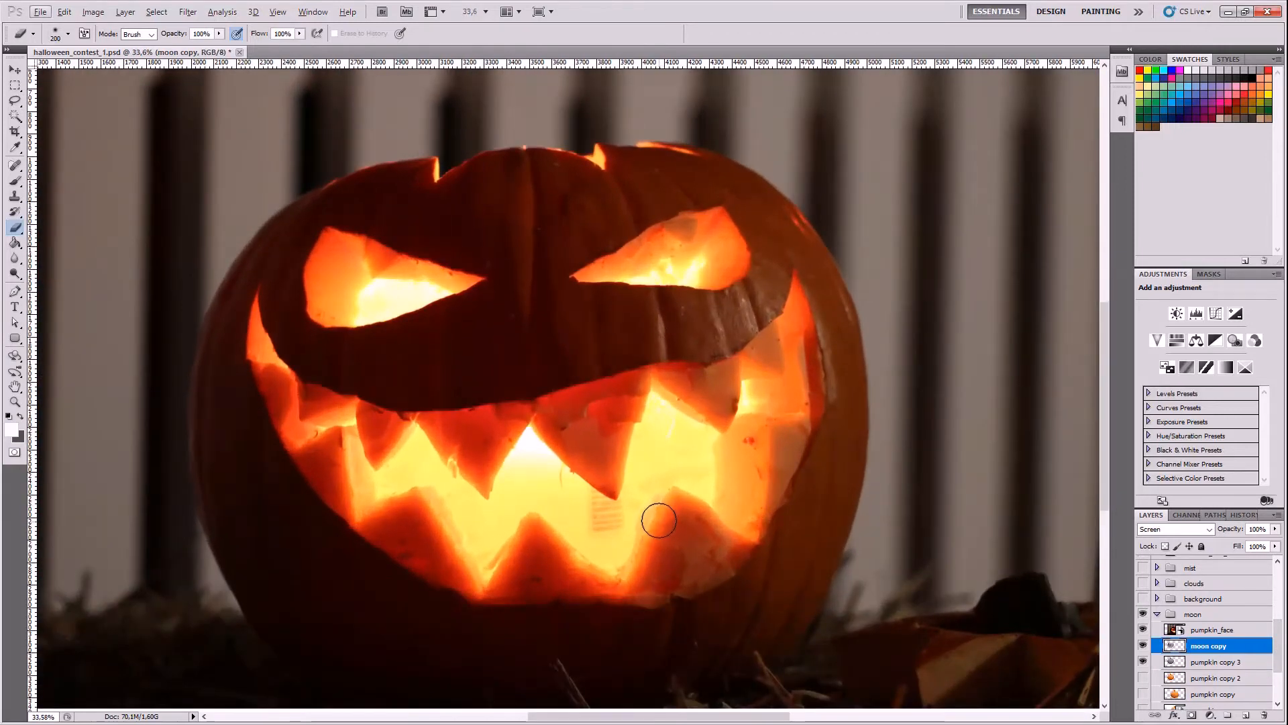
scroll(668, 537, "up", 3)
scroll(640, 586, "down", 4)
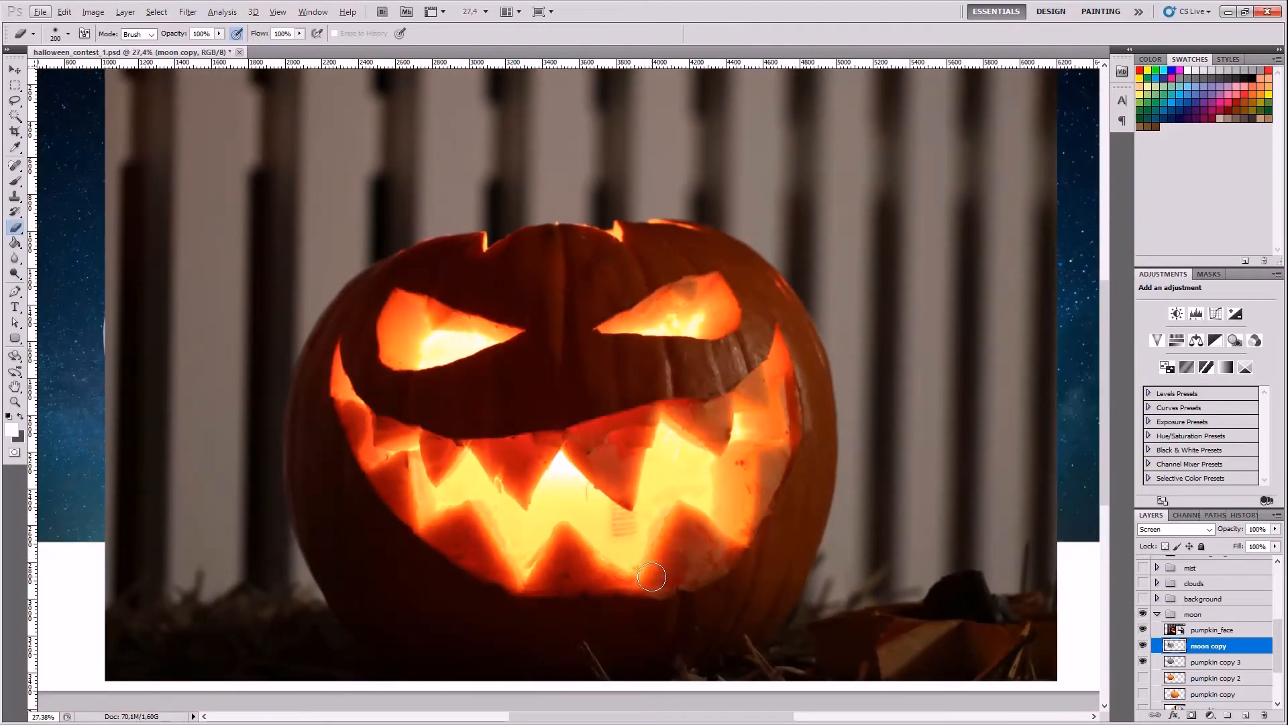
- Duplicate the pumpkin_face layer and rename the copy pumpkin_moon_mouth
left_click(1173, 625)
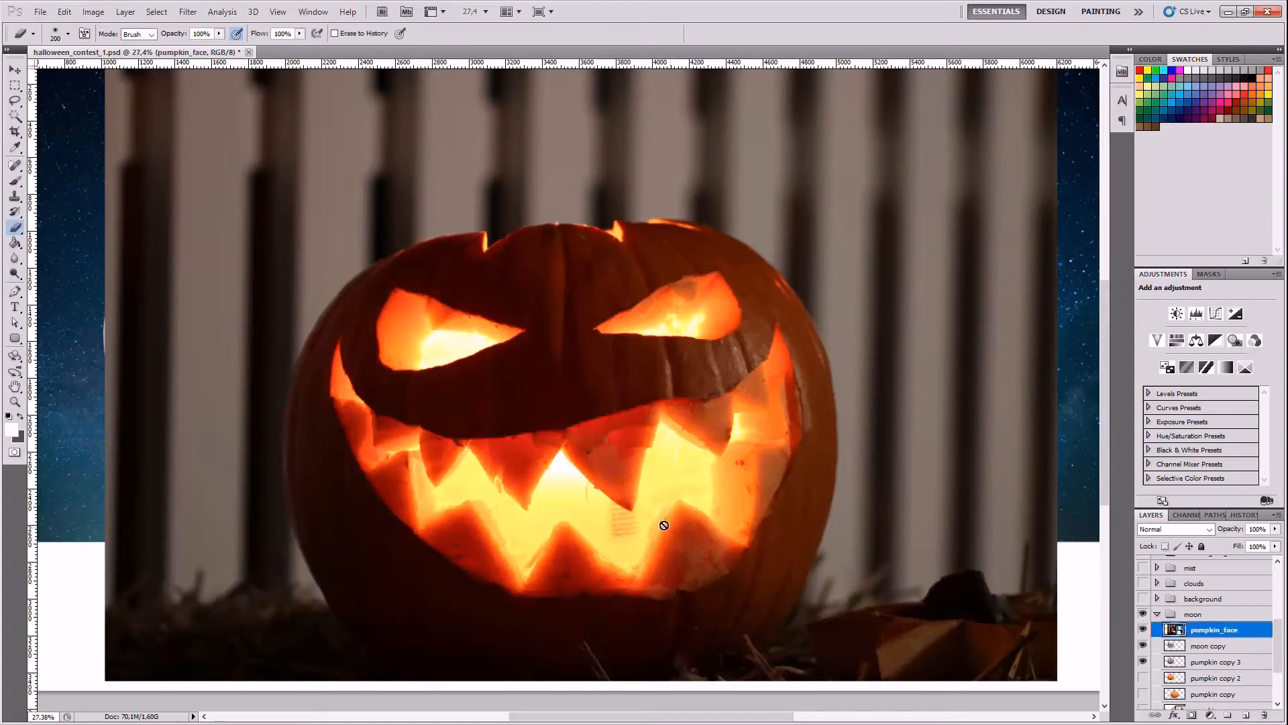
right_click(1198, 637)
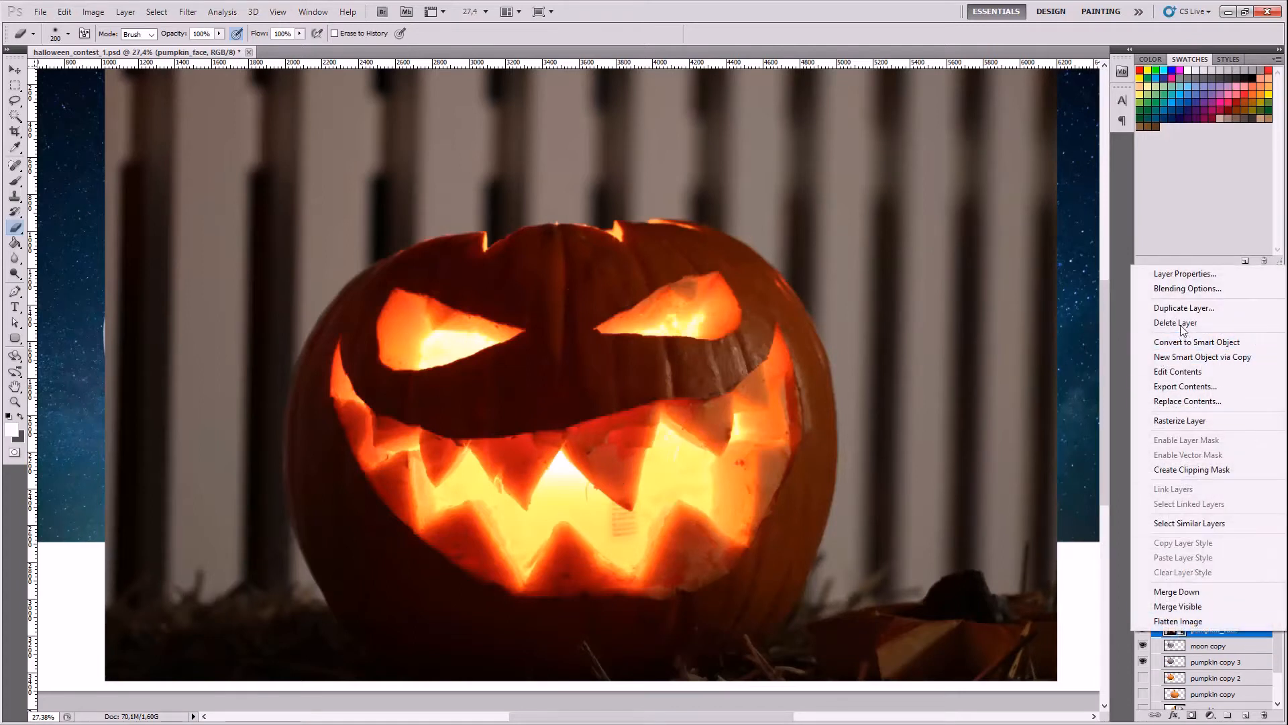
left_click(1167, 306)
key("Return")
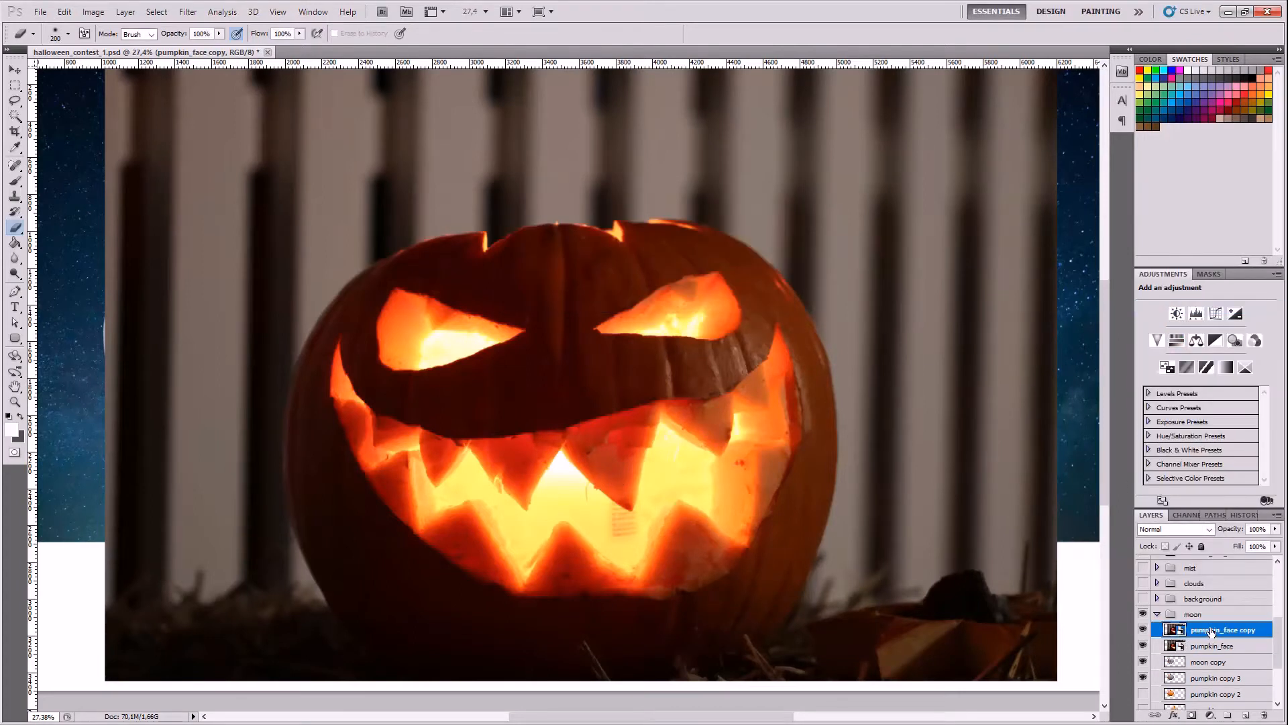
double_click(1211, 632)
type("pumpkin_moon_mouth")
key("Return")
- Rasterize the pumpkin_moon_mouth layer and switch to the Pen tool for tracing the carved face
left_click(16, 182)
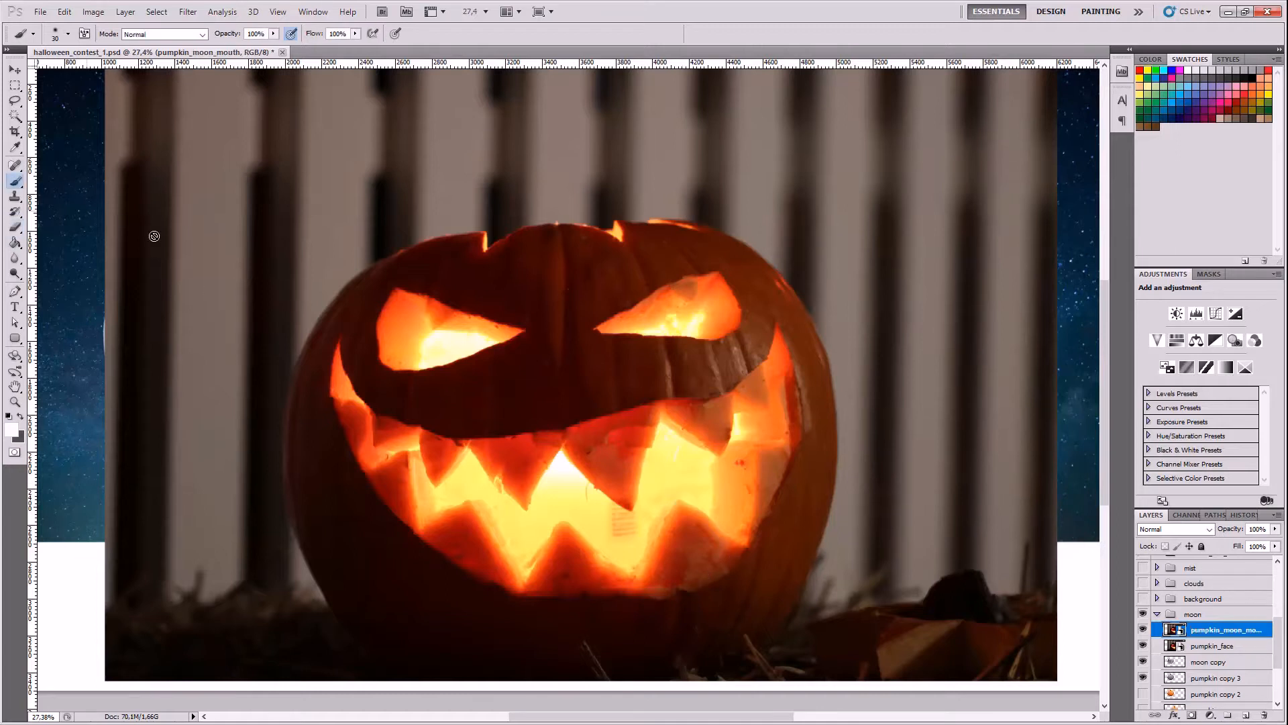
left_click(497, 385)
key("Return")
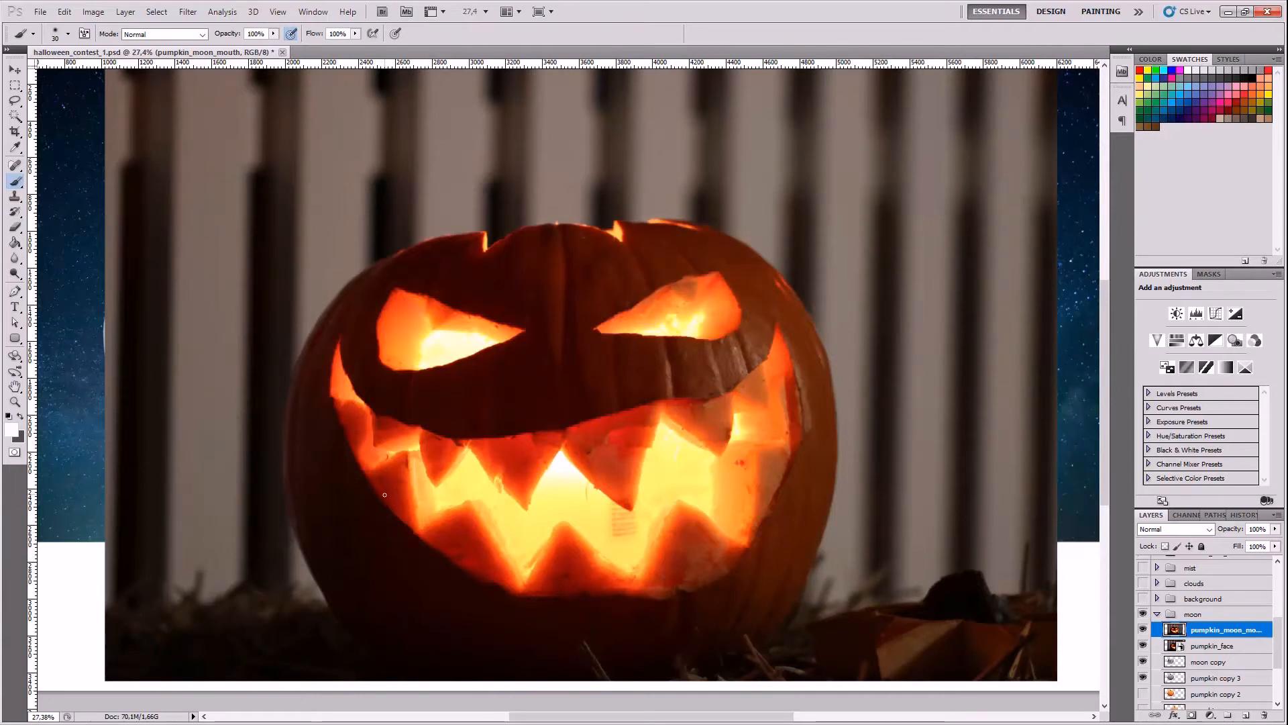
scroll(389, 502, "up", 3)
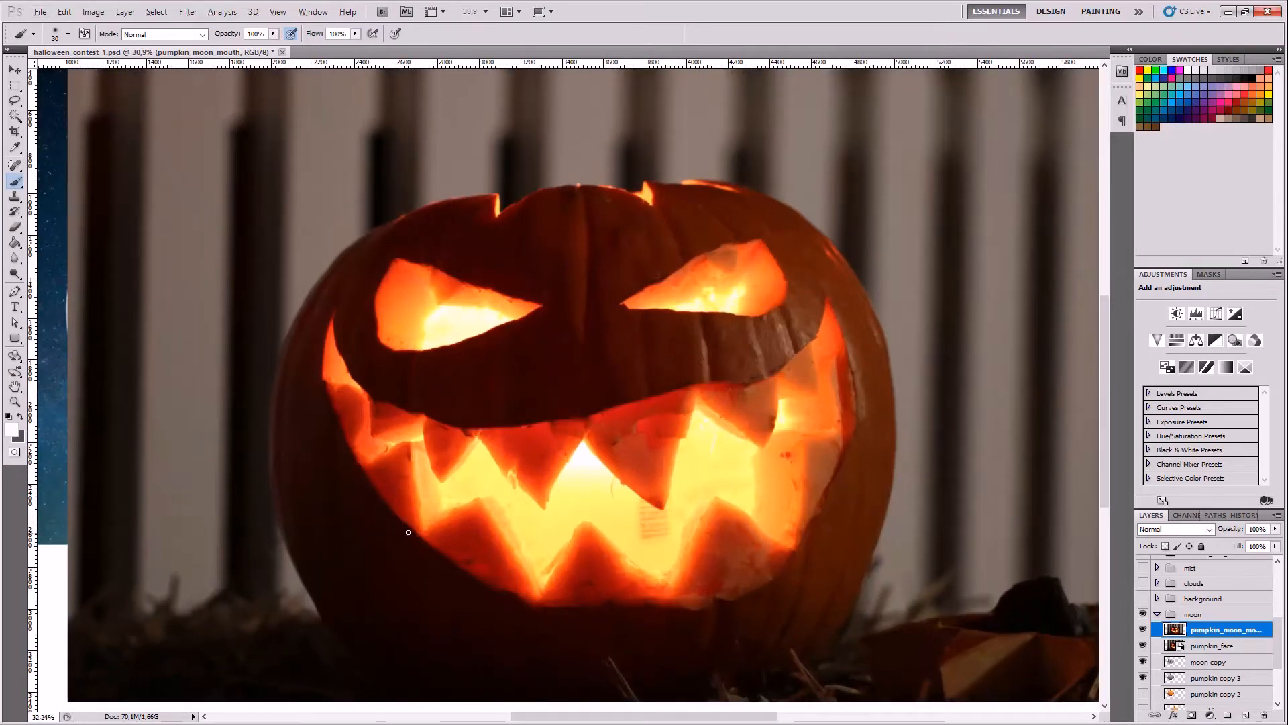
scroll(372, 402, "up", 3)
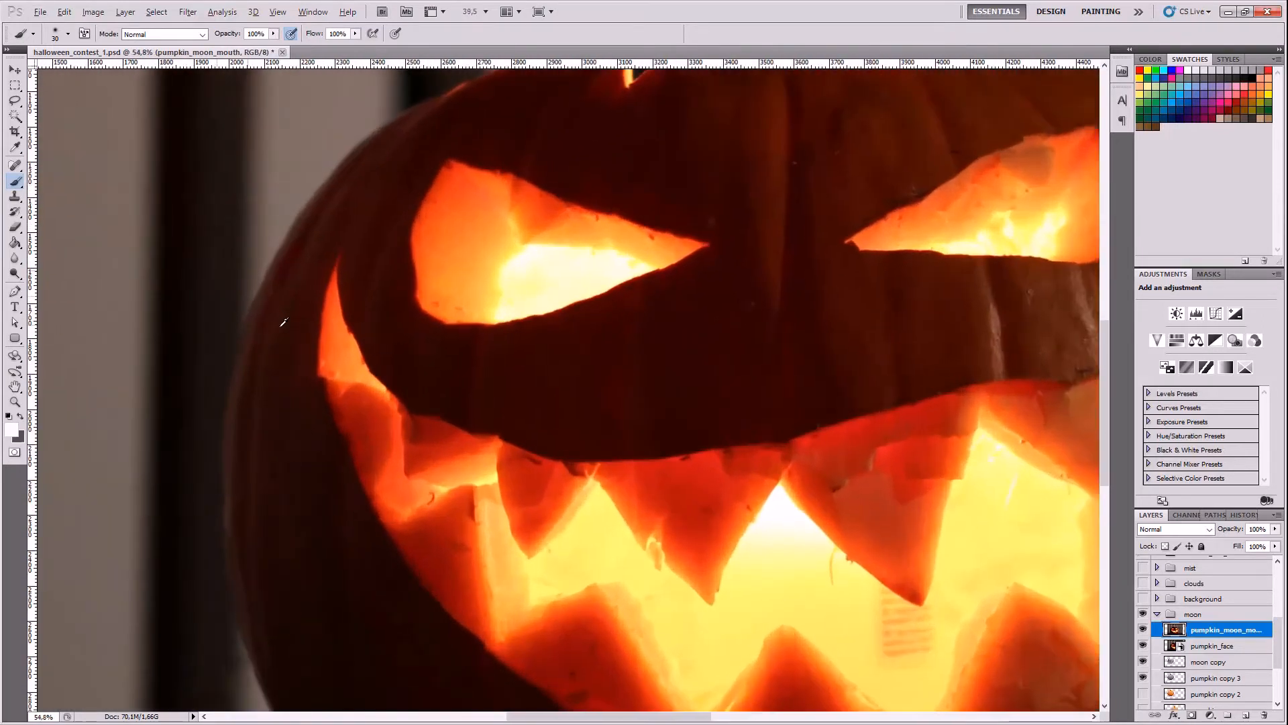
left_click(14, 294)
scroll(383, 275, "up", 2)
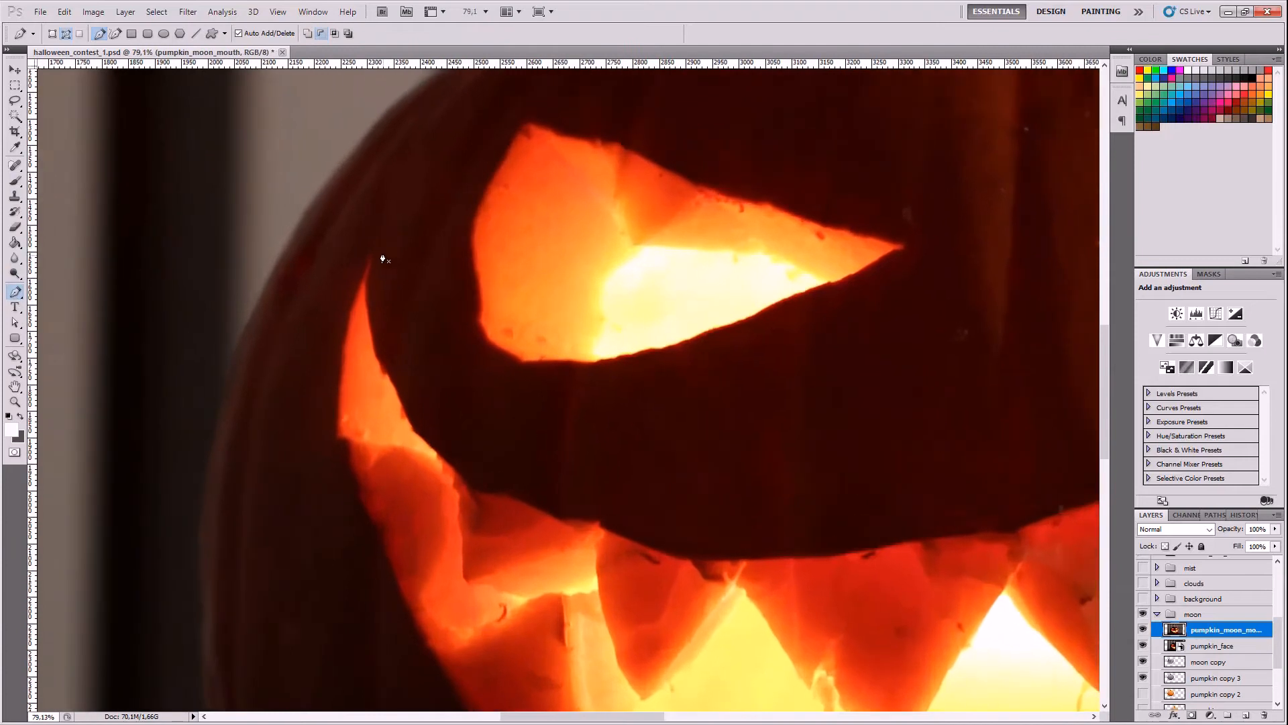
left_click_drag(424, 433, 428, 424)
scroll(428, 424, "down", 4)
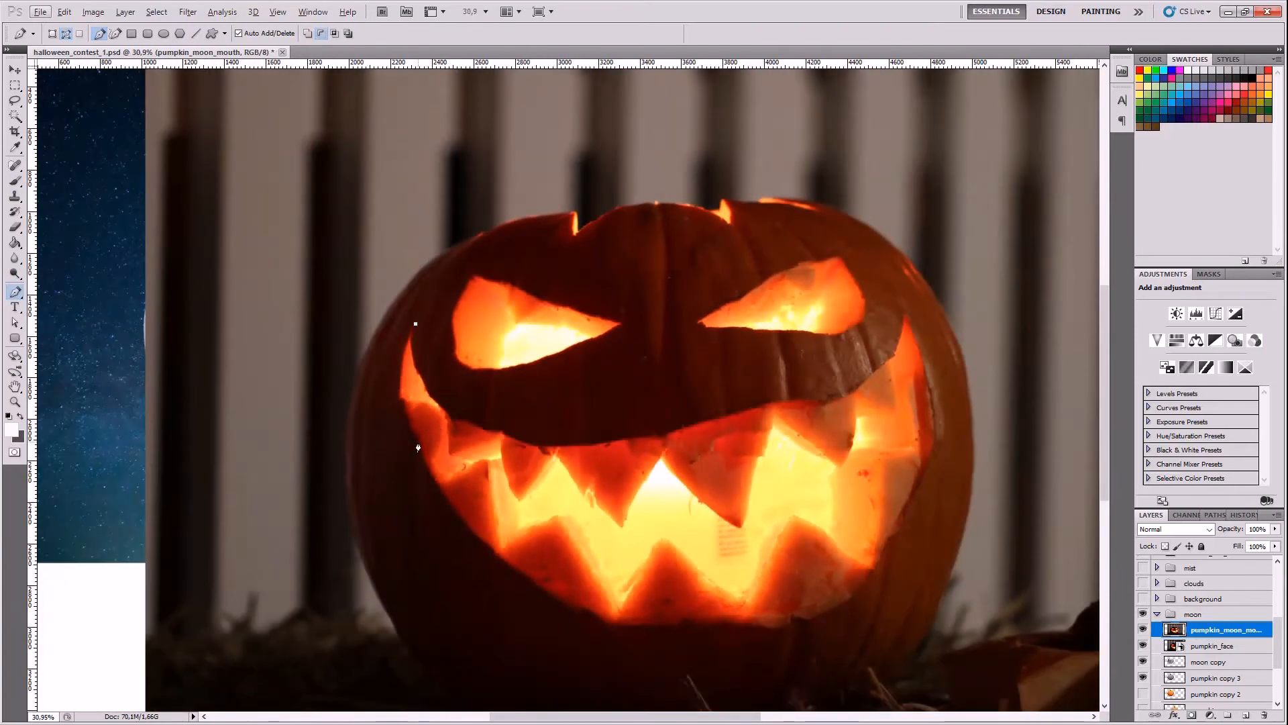
scroll(418, 448, "up", 6)
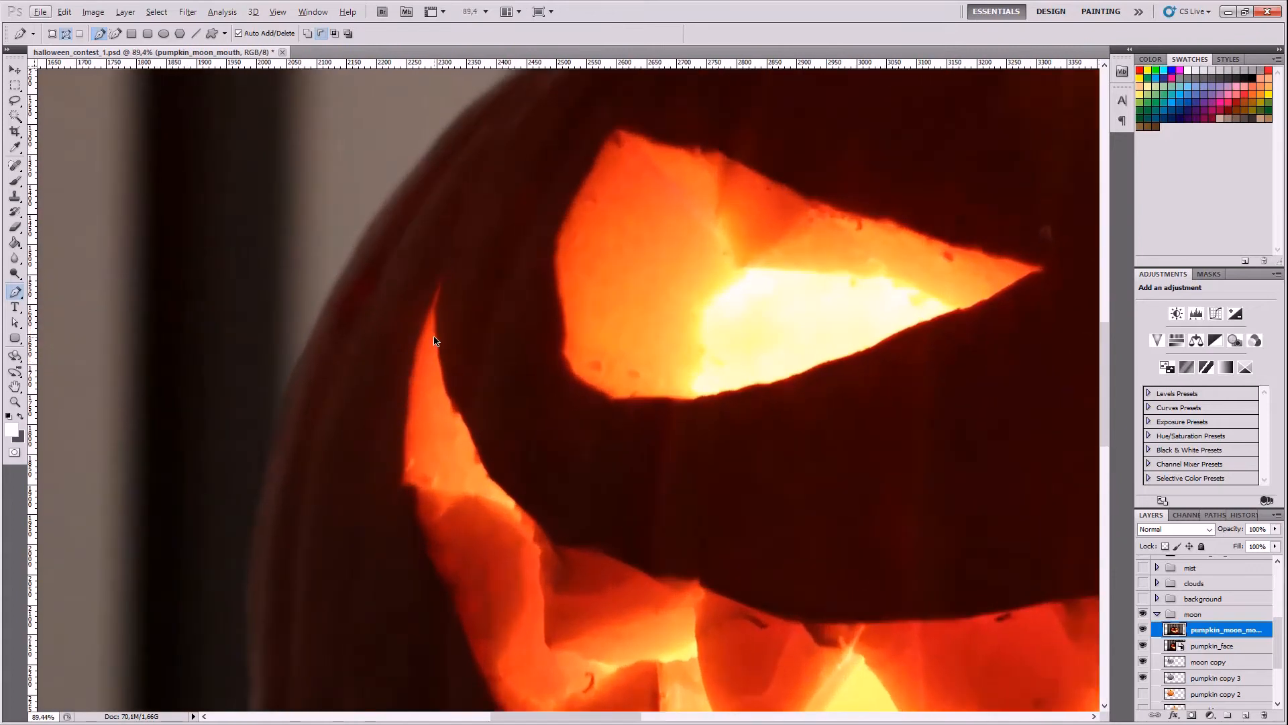
scroll(434, 341, "up", 3)
left_click(459, 531)
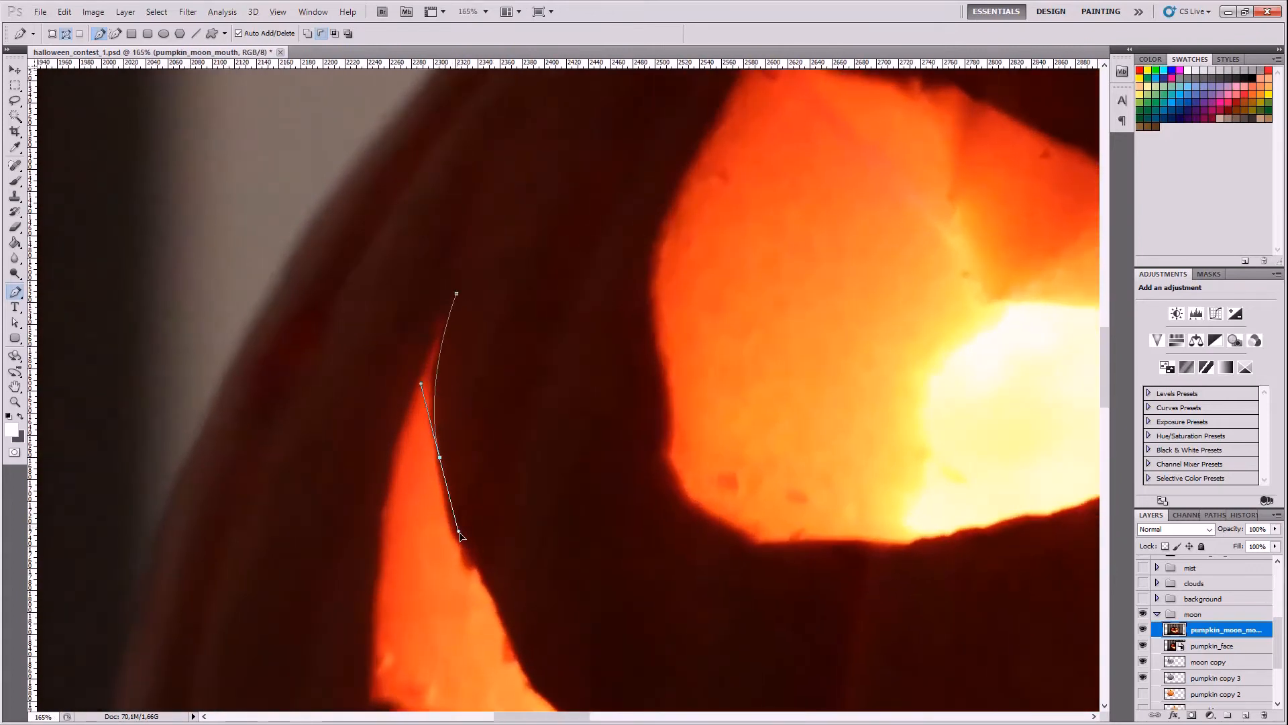
left_click(491, 616)
scroll(490, 616, "down", 11)
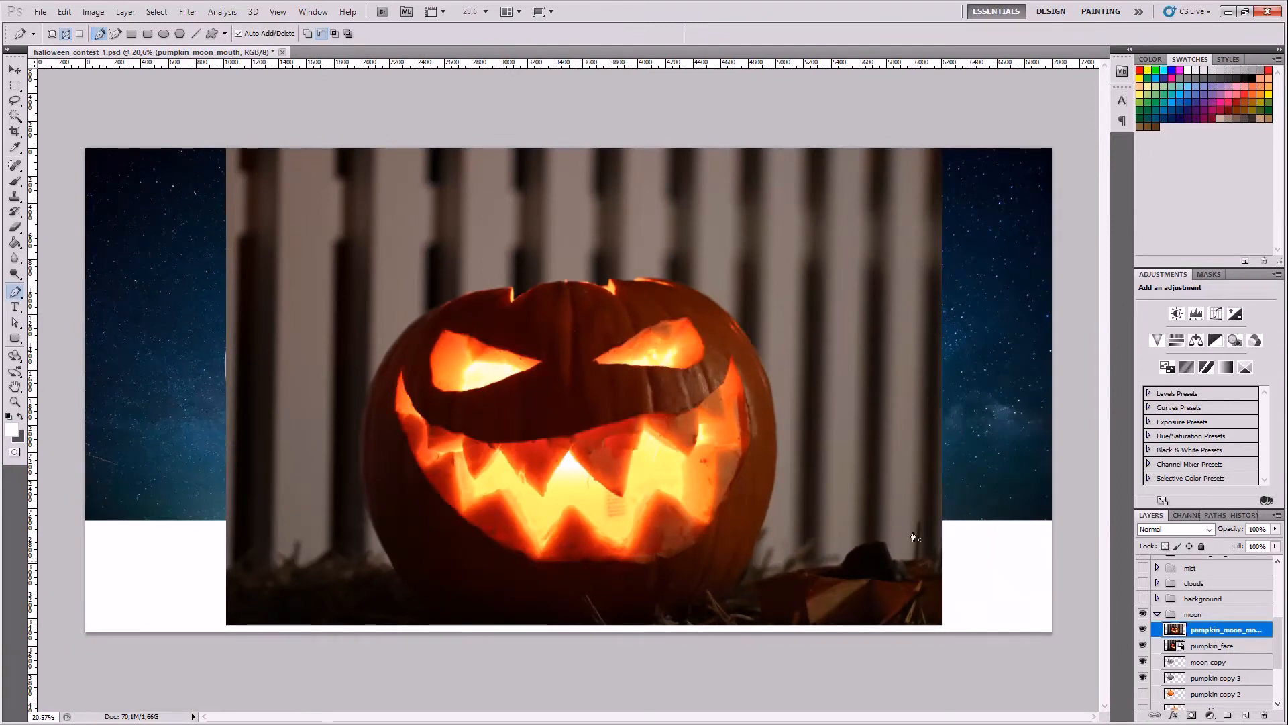
- Trace a smooth closed path loosely around the carved eyes and mouth, dipping between the eyes and passing below the mouth
scroll(427, 529, "up", 2)
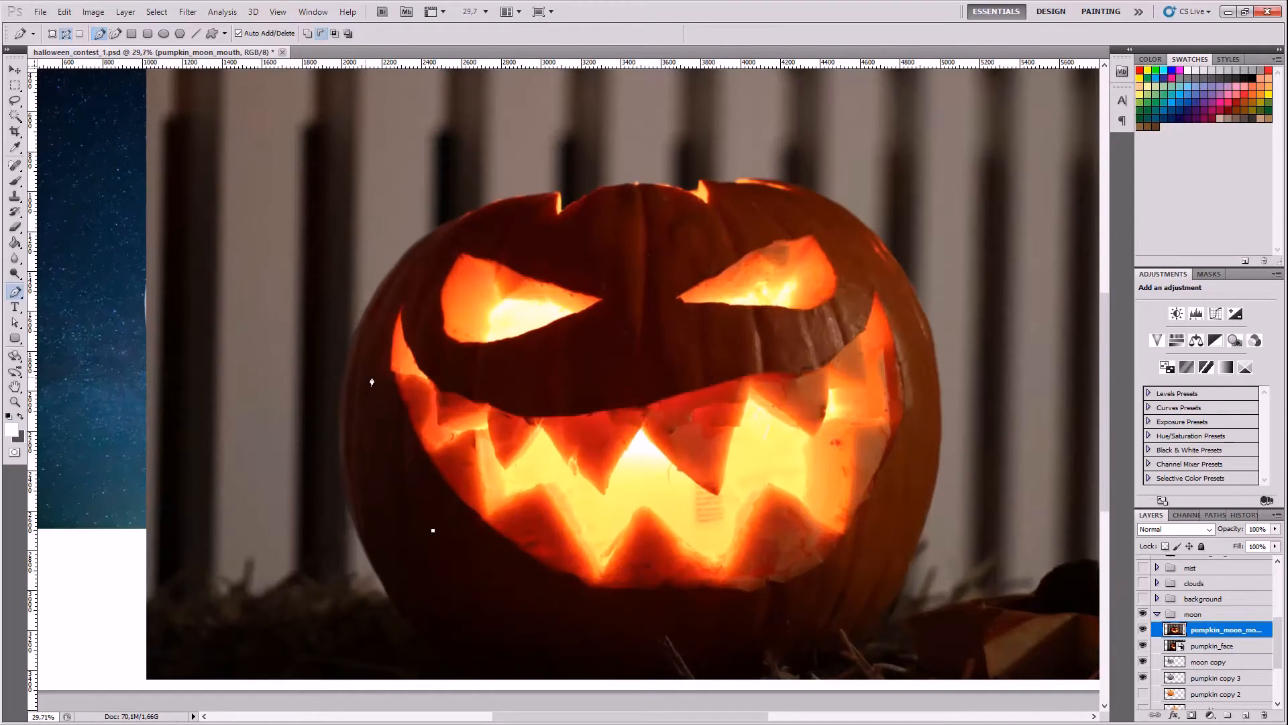
left_click_drag(367, 377, 369, 296)
left_click_drag(484, 223, 567, 210)
left_click_drag(610, 247, 653, 249)
left_click_drag(746, 221, 791, 204)
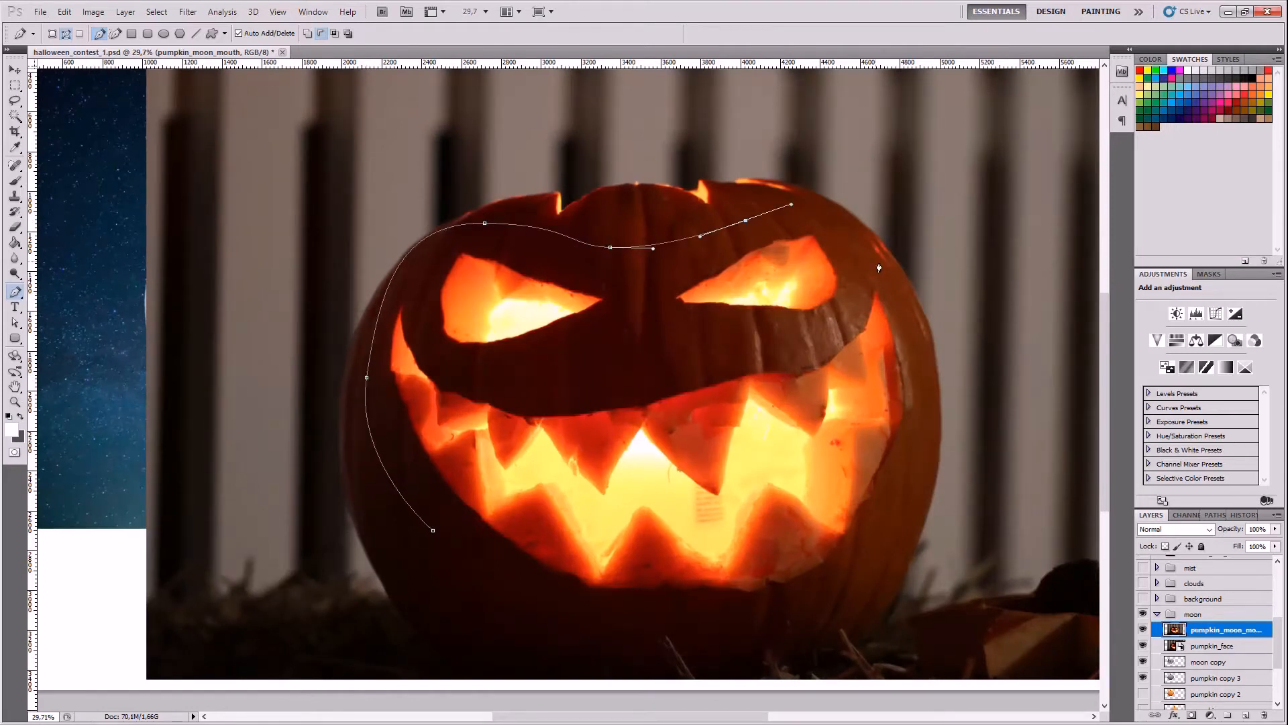
left_click_drag(888, 263, 921, 326)
left_click_drag(915, 512, 881, 622)
scroll(772, 590, "down", 3)
left_click_drag(710, 572, 826, 568)
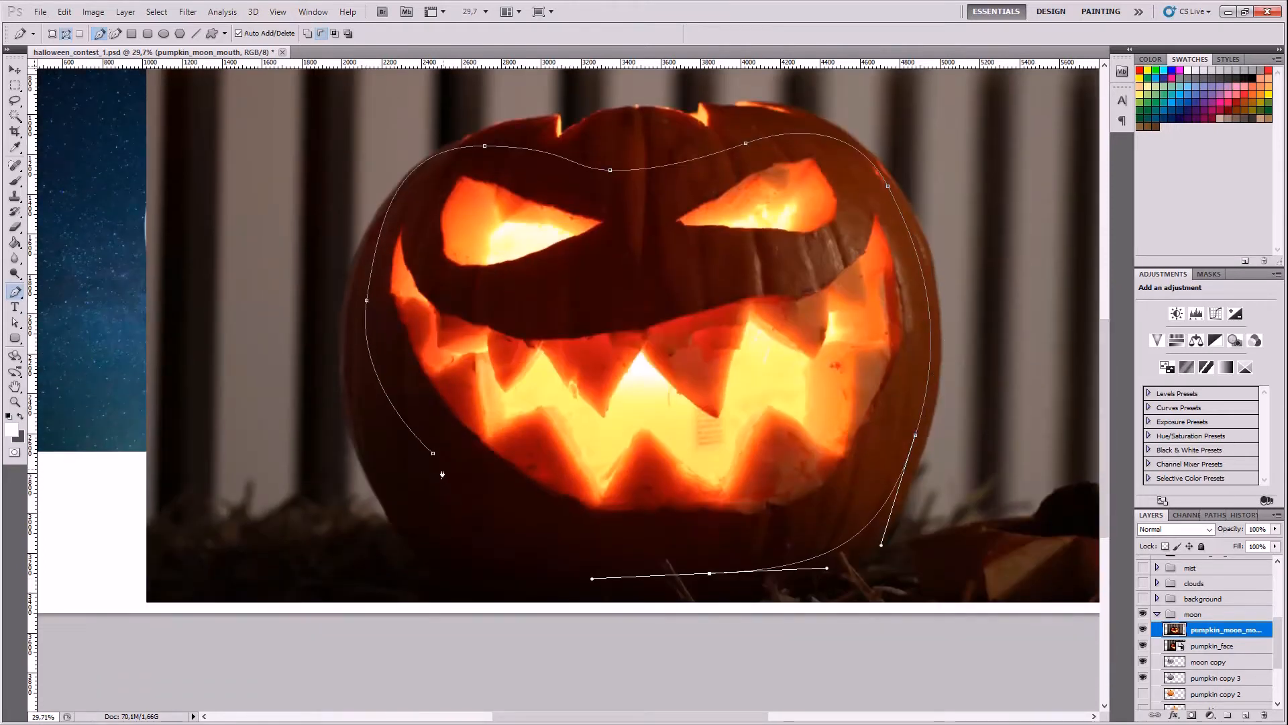
left_click_drag(433, 453, 391, 411)
key("ctrl+z")
left_click(529, 421, "ctrl")
- Convert the face path to a selection, invert it, and delete the surroundings from the pumpkin_moon_mouth layer
right_click(618, 401)
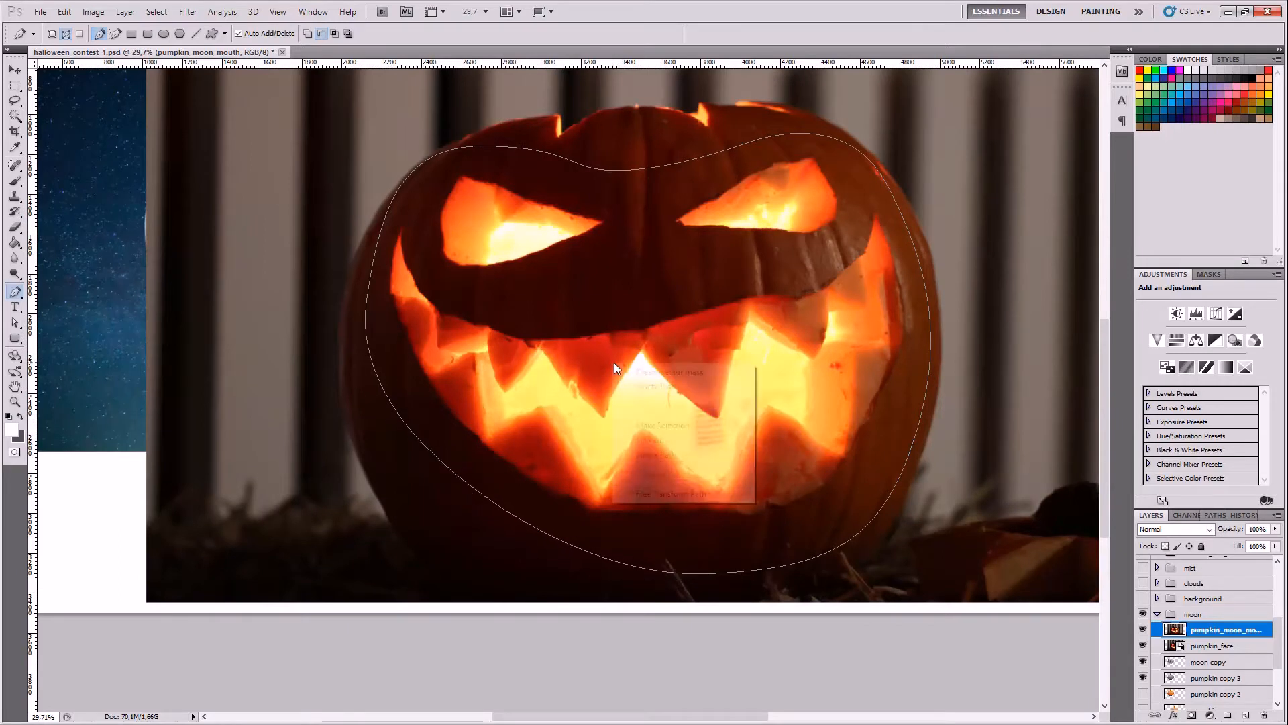
left_click(662, 425)
key("Return")
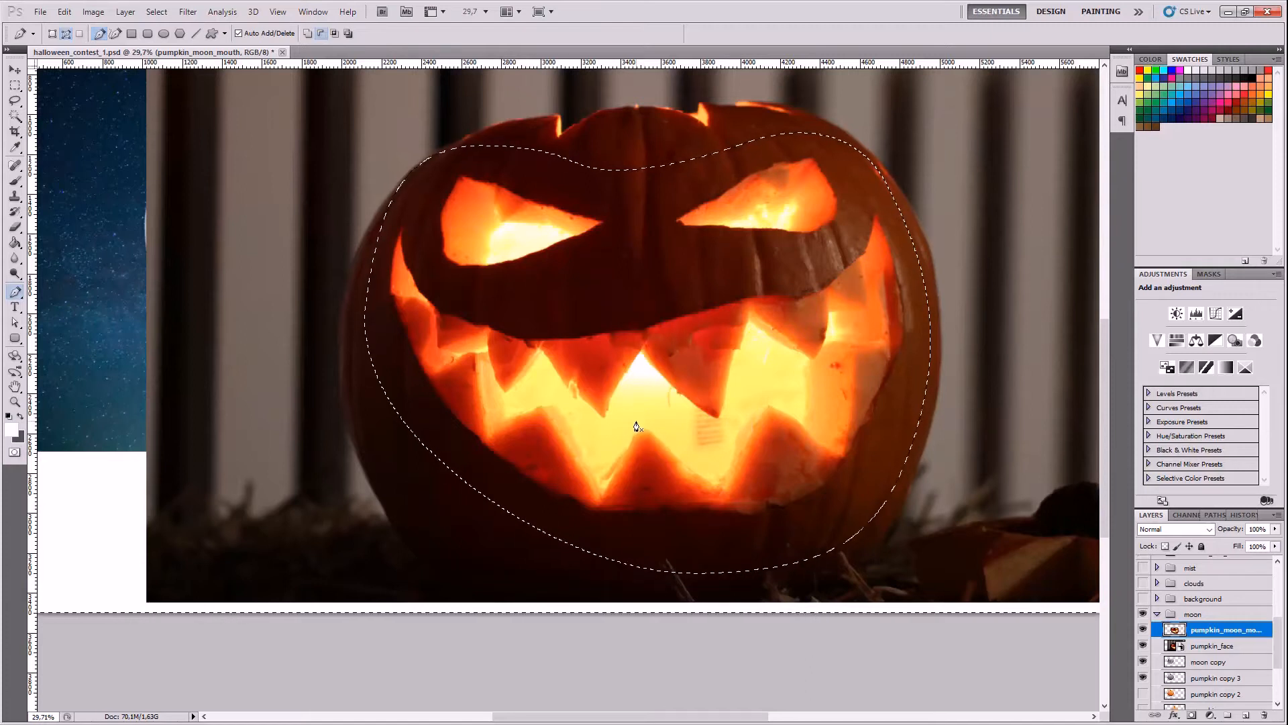
- Hide the pumpkin_face layer and deselect the cut-out face
left_click(1143, 645)
scroll(651, 368, "down", 6)
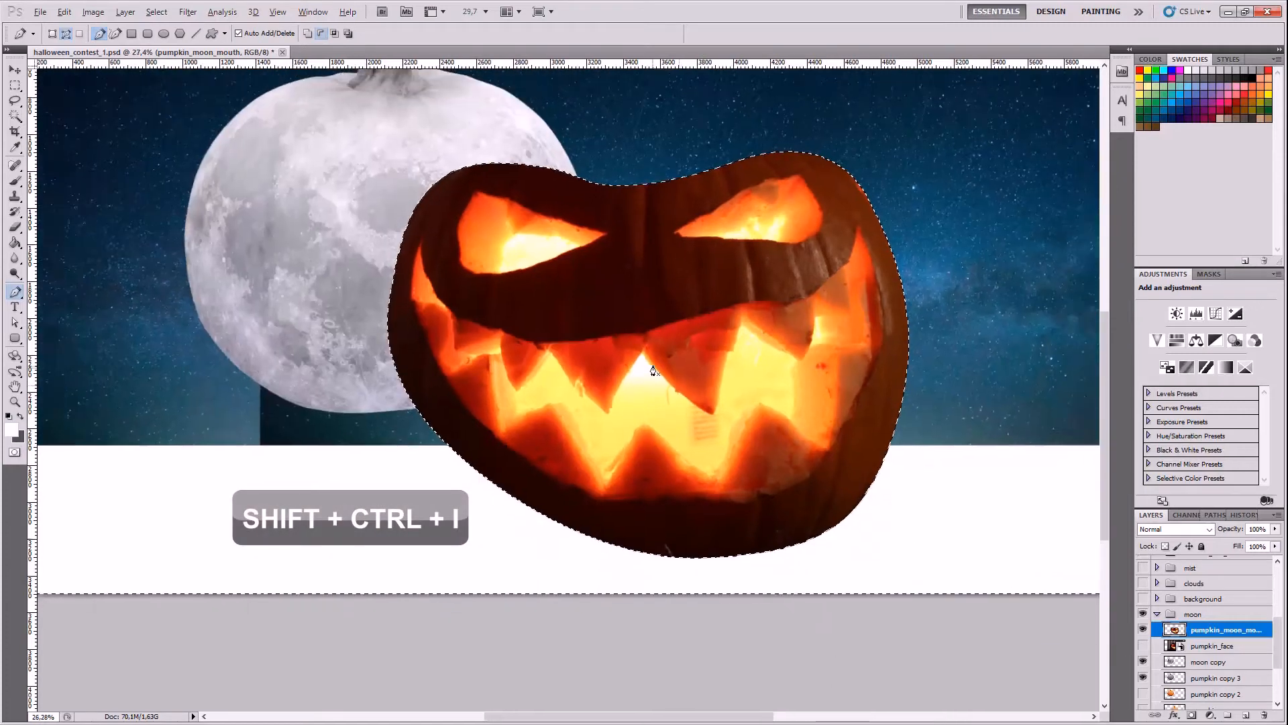
left_click(15, 85)
left_click(547, 375)
scroll(547, 375, "up", 5)
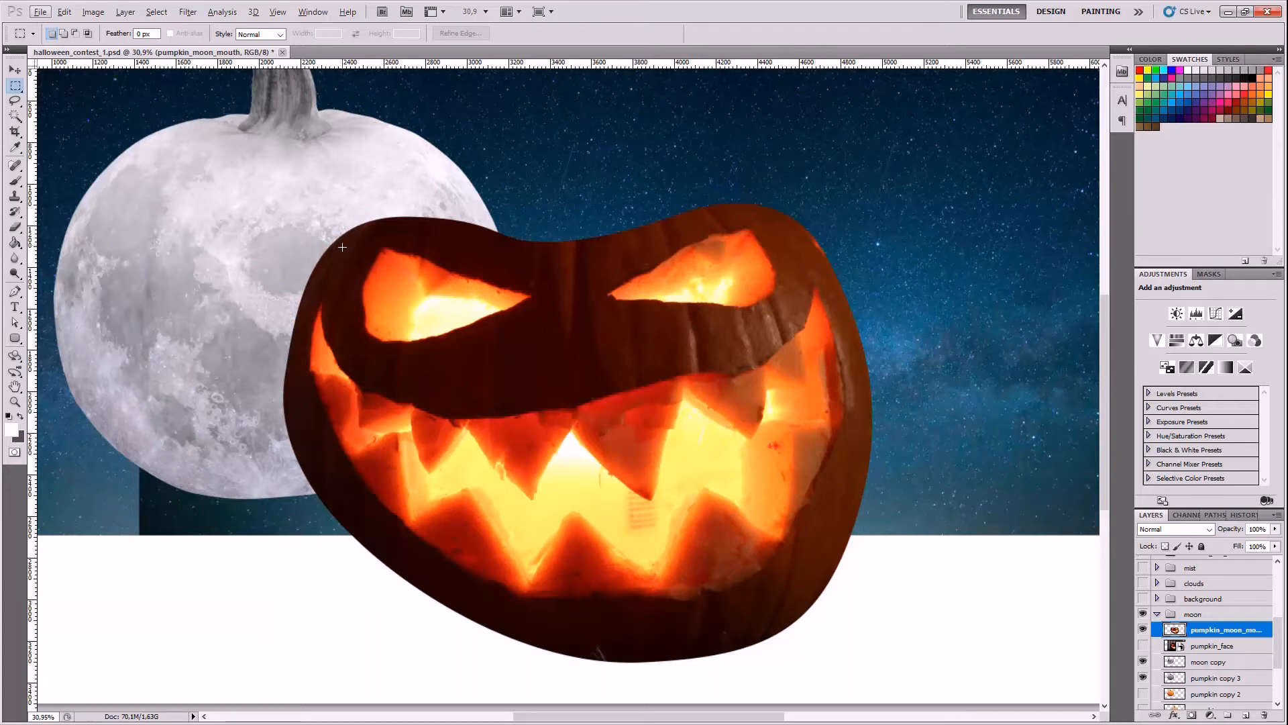
- Desaturate the cut-out face on pumpkin_moon_mouth with Hue/Saturation, lowering the saturation to about -90
left_click(92, 12)
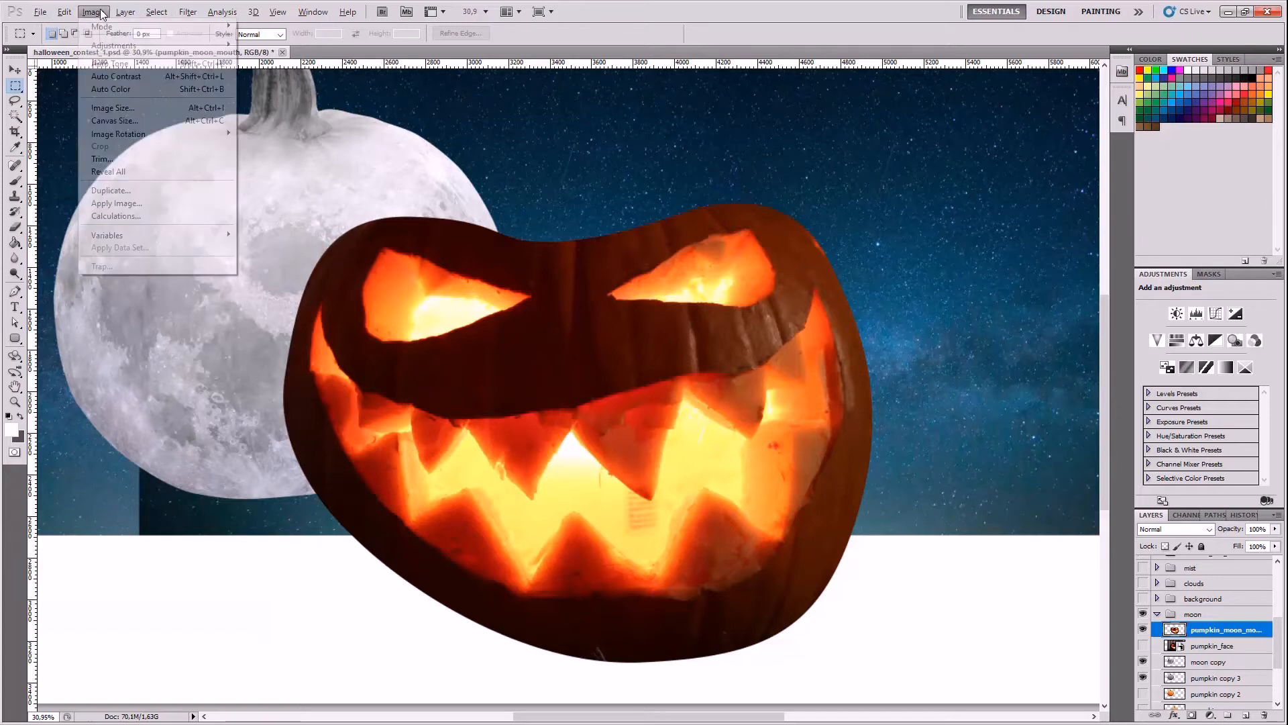
mouse_move(168, 45)
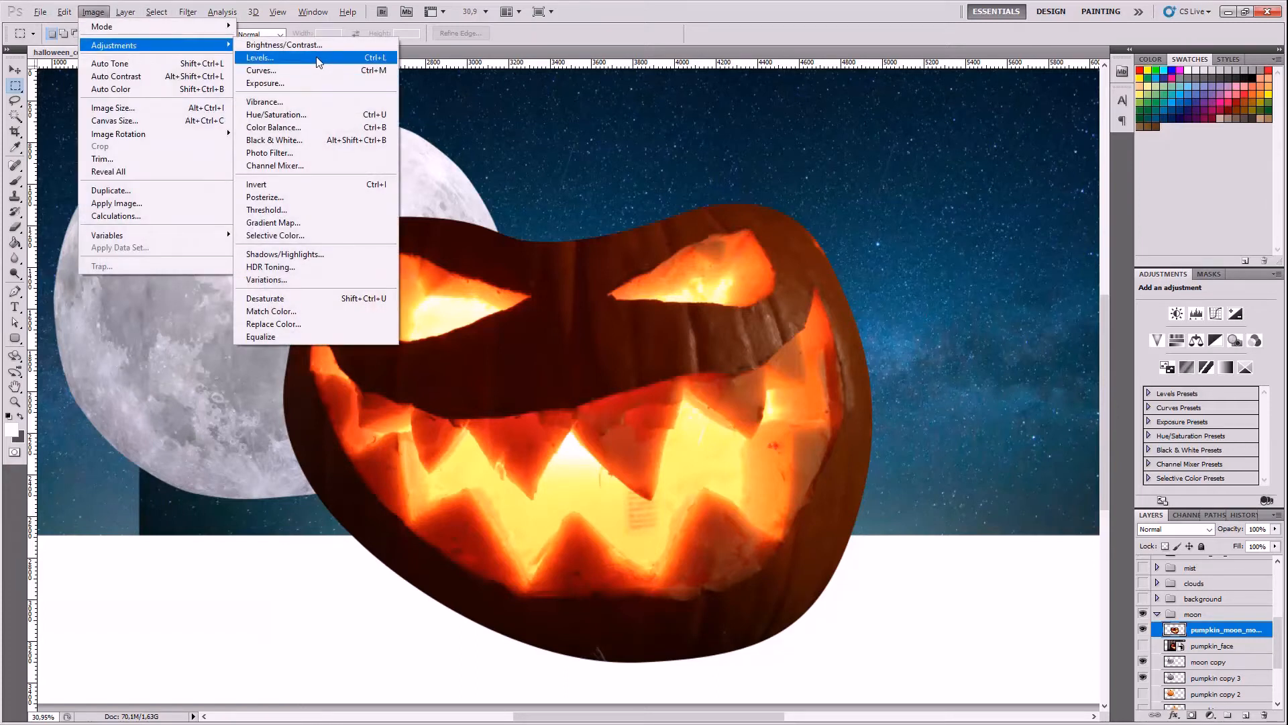
left_click(314, 115)
left_click_drag(830, 289, 770, 324)
left_click_drag(887, 267, 815, 268)
key("BackSpace")
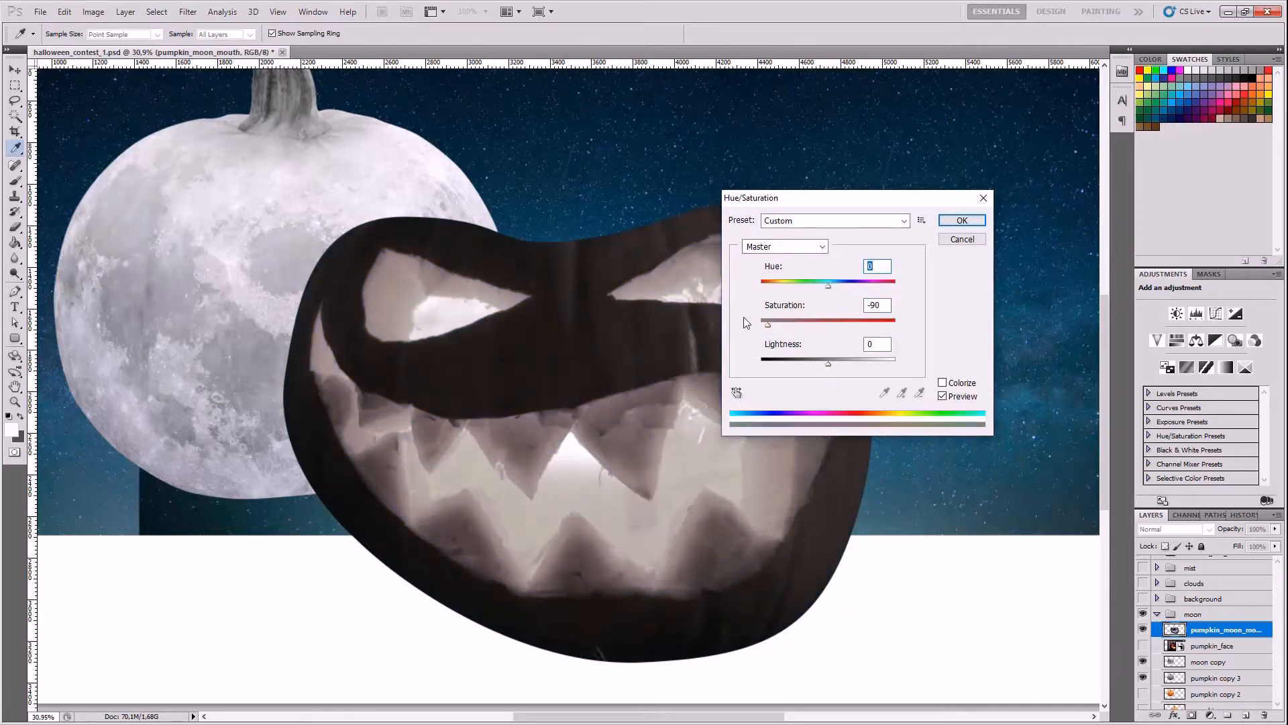
left_click(962, 220)
- Move the grey face down toward the canvas bottom with Free Transform and apply the transformation
key("v")
key("ctrl+minus")
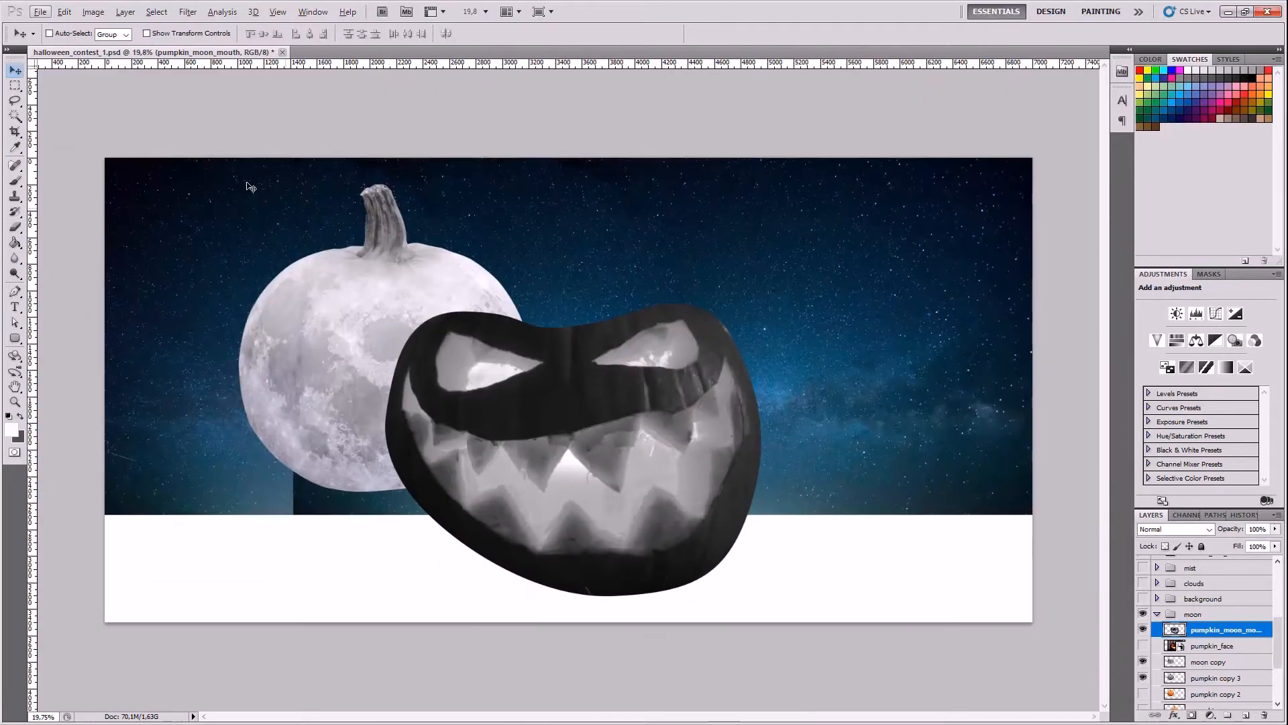
left_click(65, 12)
left_click(101, 257)
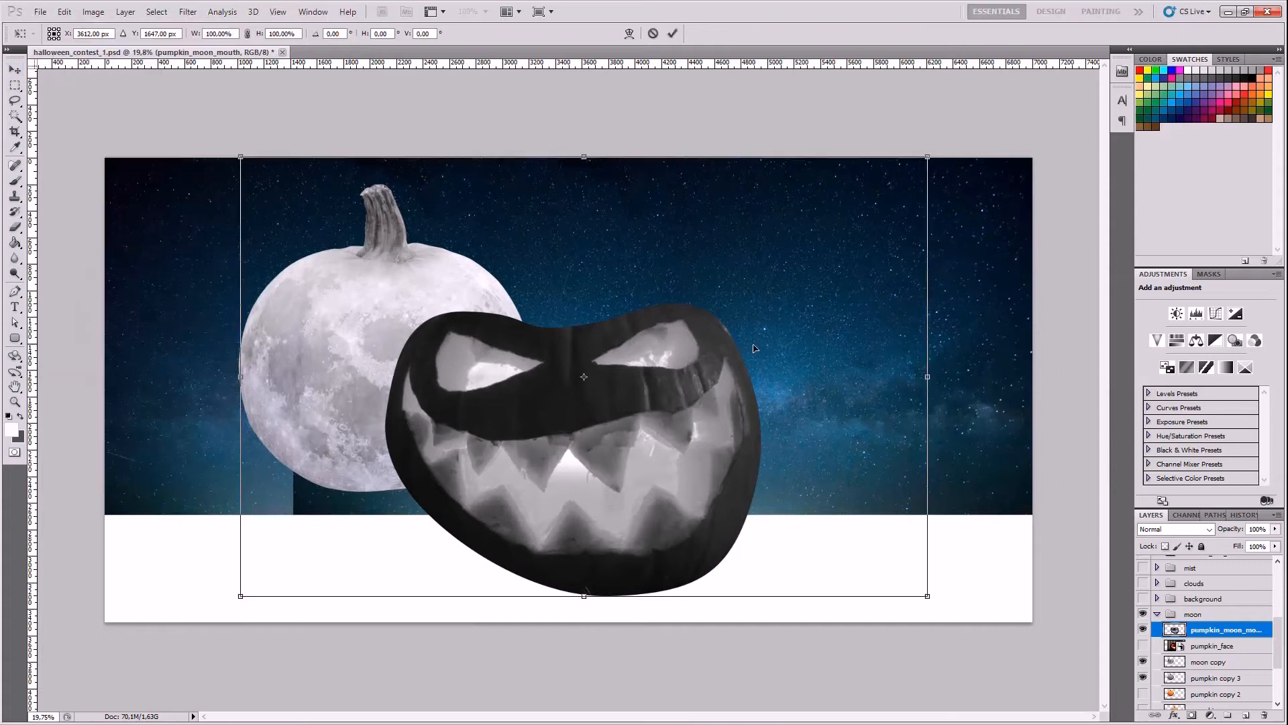
left_click_drag(665, 411, 627, 480)
left_click(17, 86)
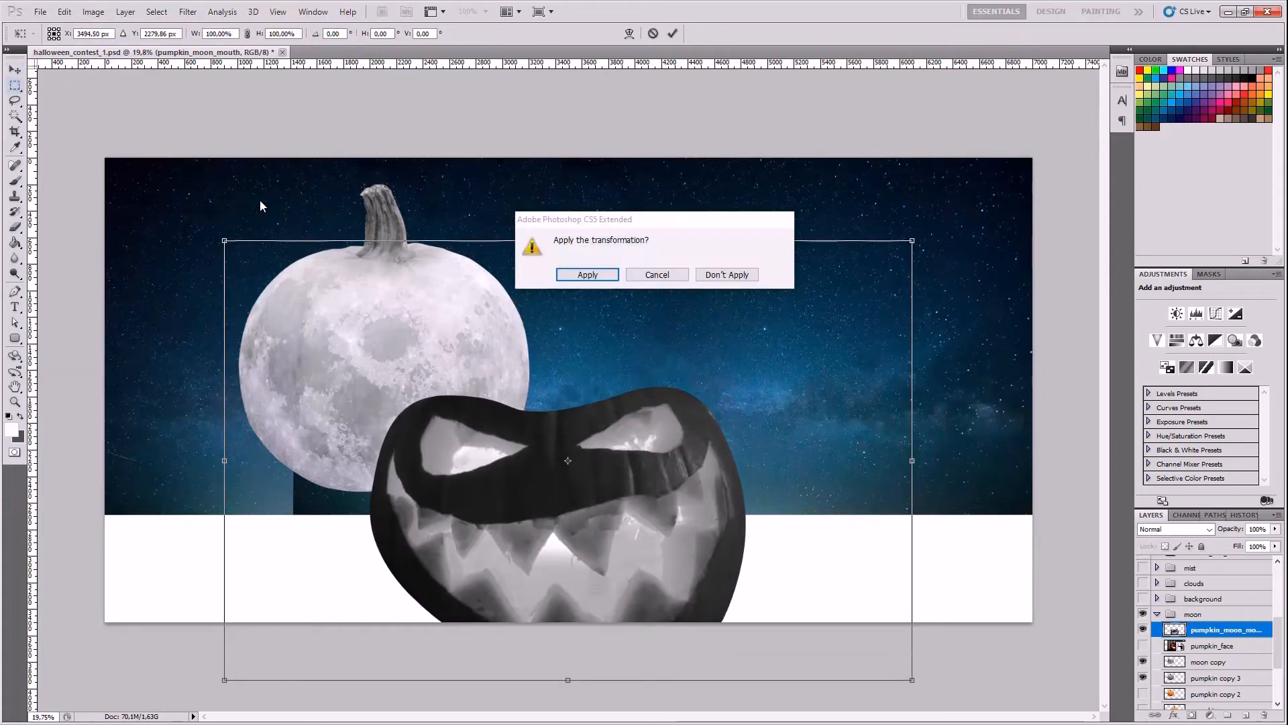
left_click(586, 273)
- Clear stray pixels above the face on pumpkin_moon_mouth with a wide rectangular selection, and deselect
mouse_move(181, 201)
left_mouse_down()
mouse_move(943, 330)
mouse_move(970, 315)
left_mouse_up()
key("Delete")
key("ctrl+d")
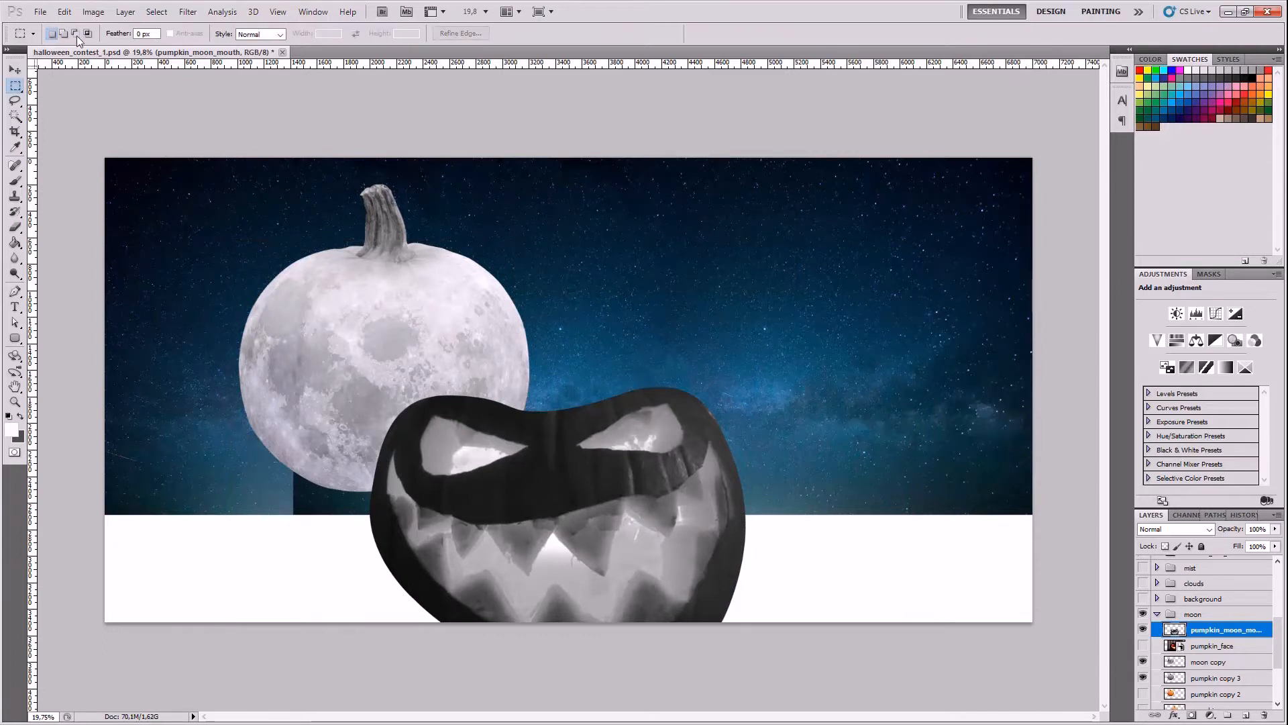
- Move the grey face onto the moon pumpkin and scale it to about 69% with Free Transform, fitting it inside the pumpkin's outline
left_click(15, 70)
left_click_drag(523, 470, 365, 334)
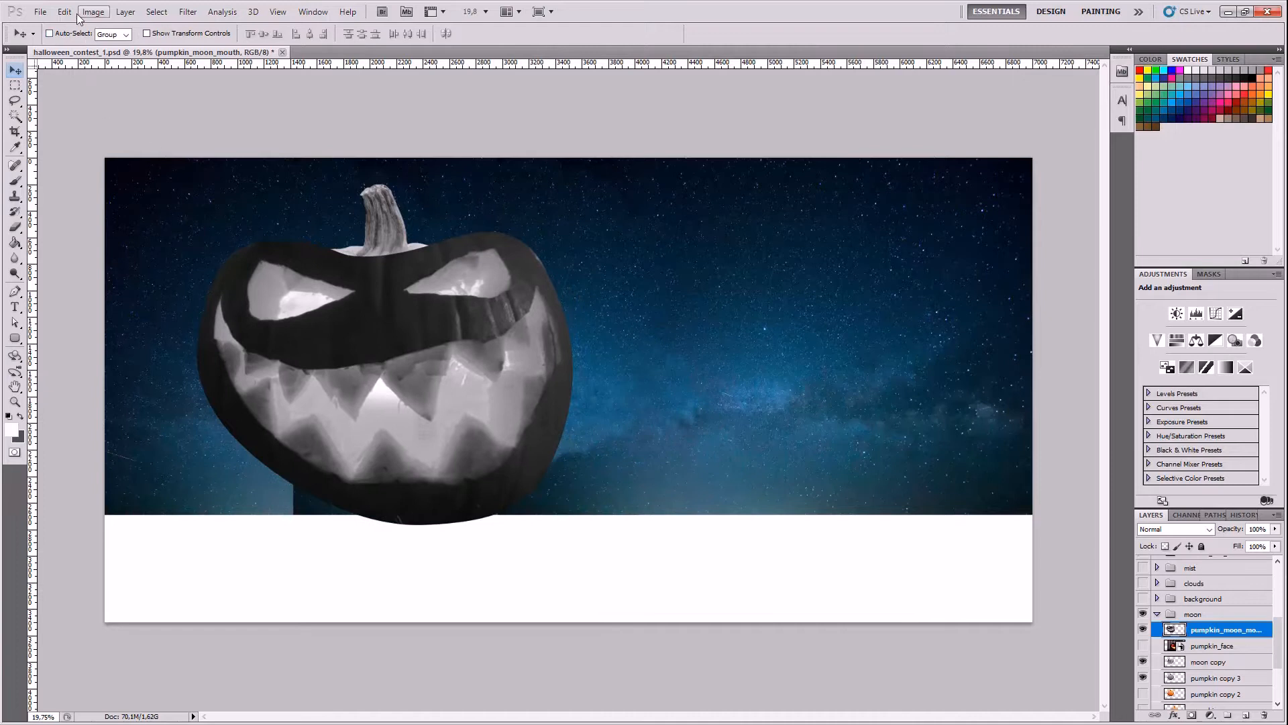
left_click(64, 12)
left_click(101, 261)
left_click_drag(574, 231, 445, 331)
left_click_drag(370, 413, 437, 358)
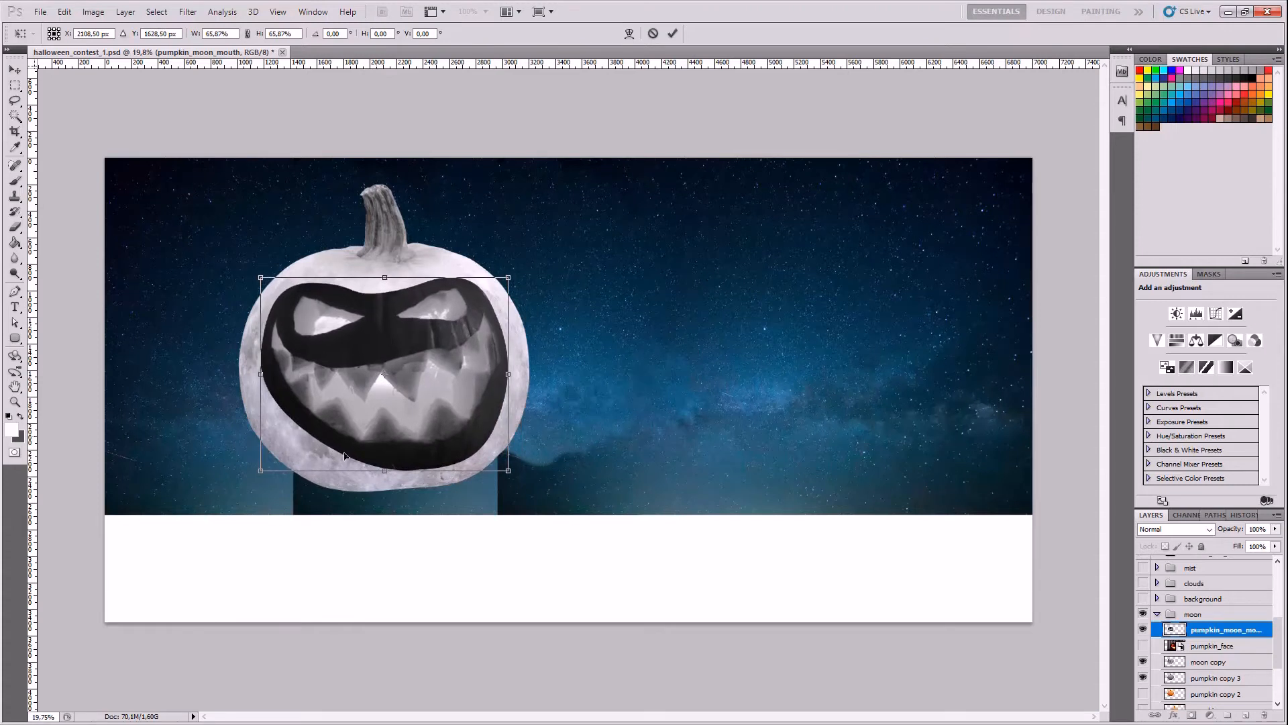
left_click_drag(255, 477, 244, 481)
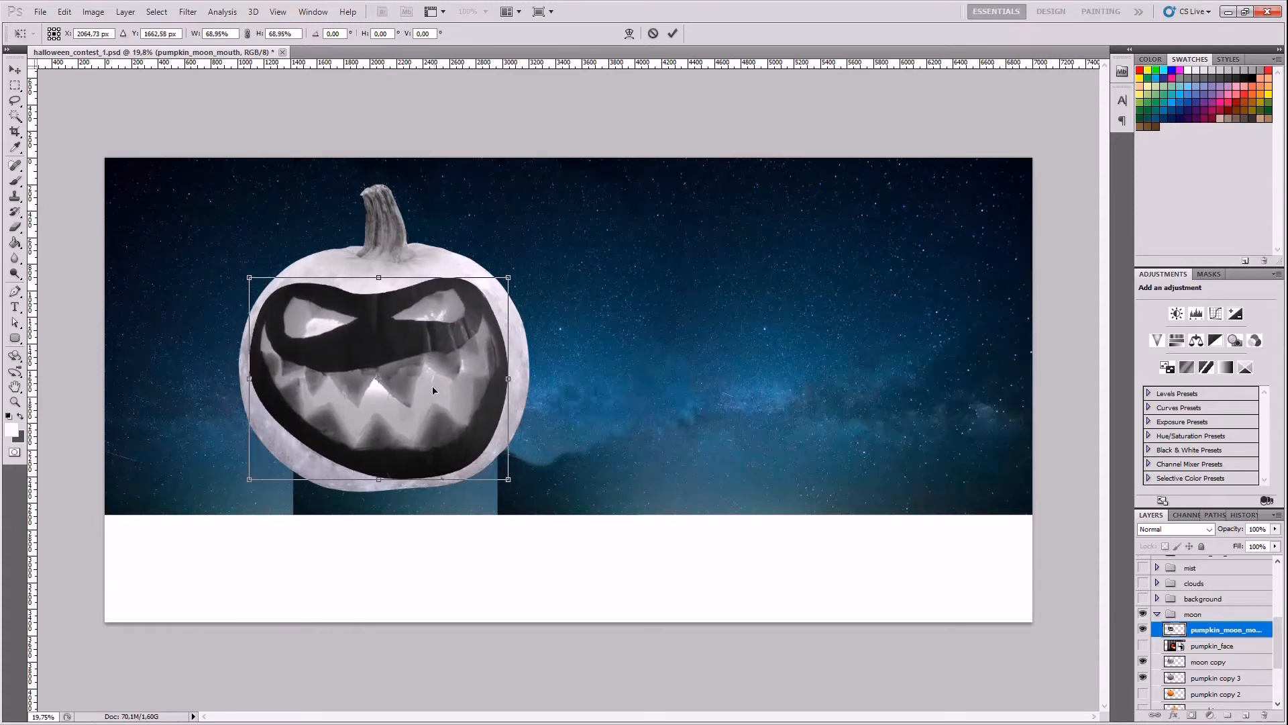
left_click_drag(434, 369, 440, 363)
key("Return")
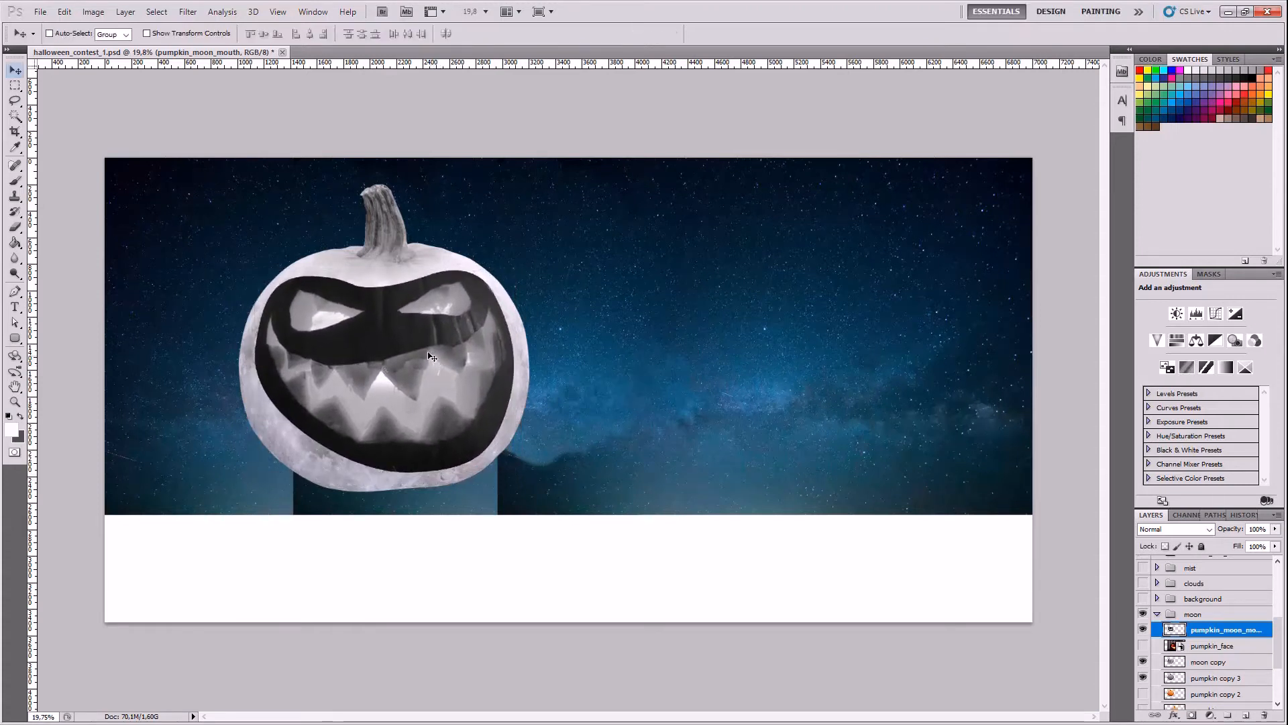
- Check the face on the pumpkin up close and against the ground by briefly showing the background group
scroll(335, 408, "up", 4)
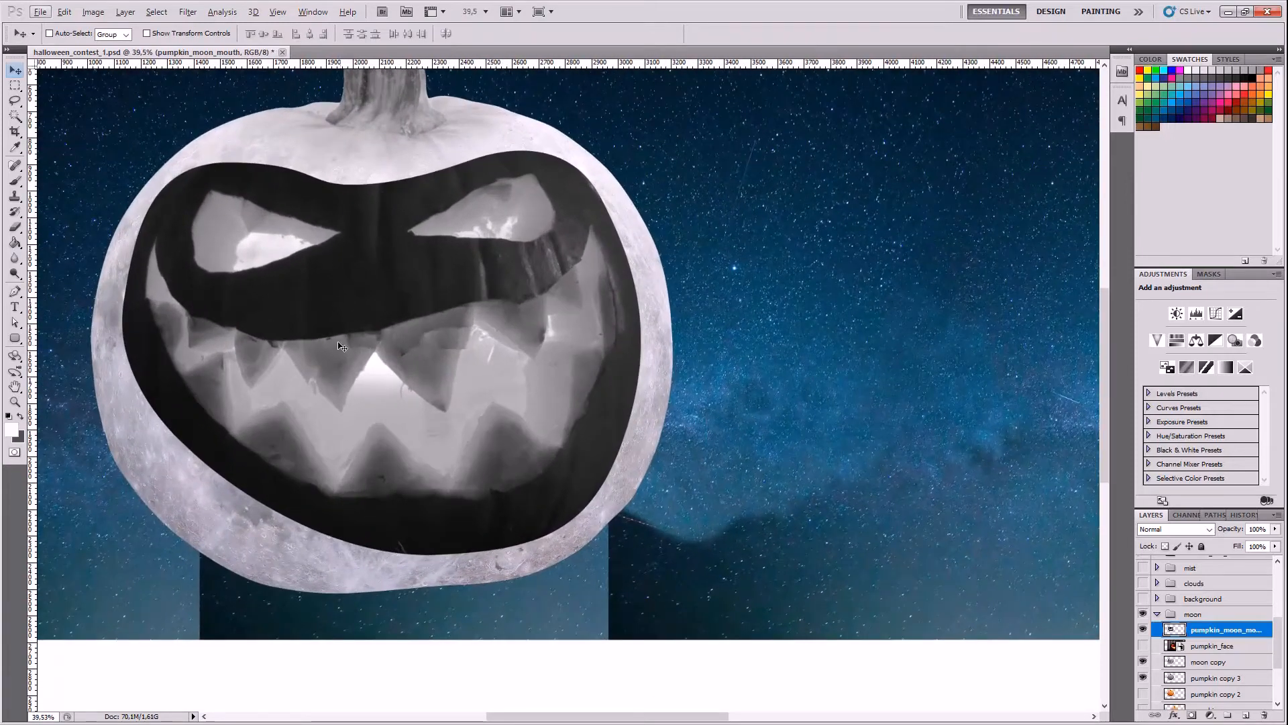
scroll(359, 353, "down", 4)
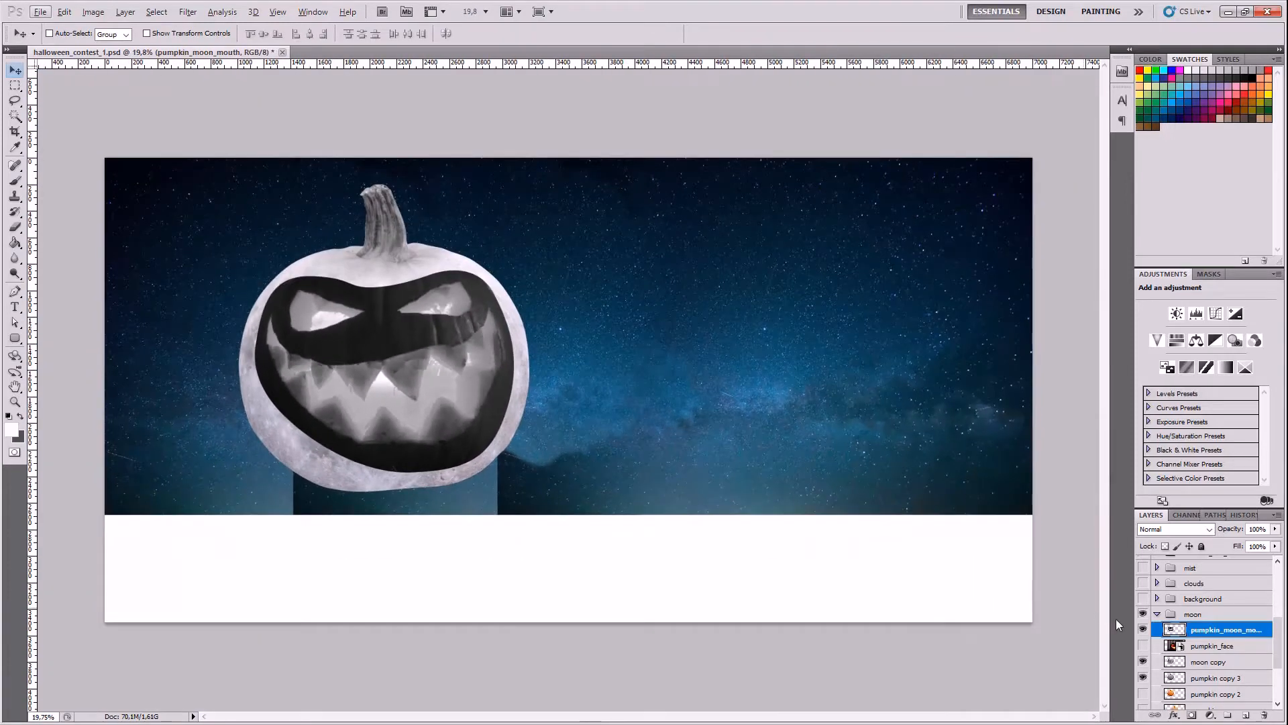
left_click(1142, 598)
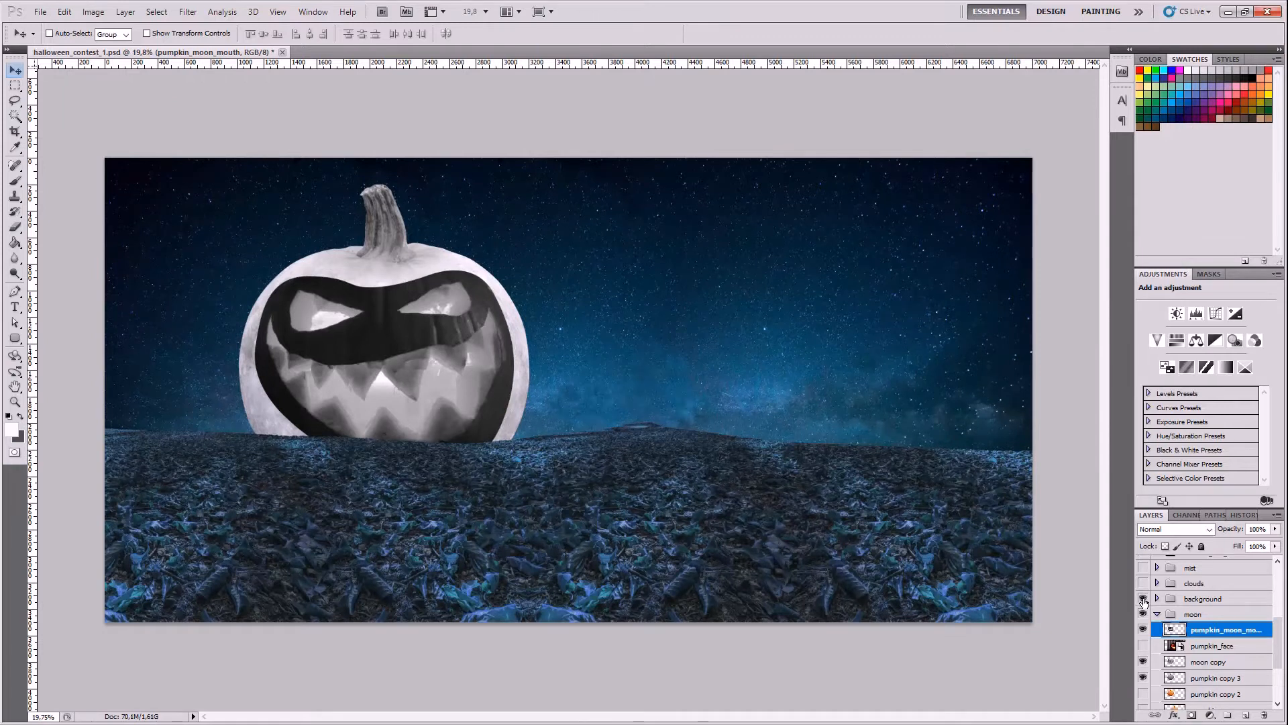
left_click(1143, 598)
- Try successive blend modes on pumpkin_moon_mouth, from Normal through Lighten, Screen, Overlay and Linear Light to Difference
scroll(339, 331, "up", 3)
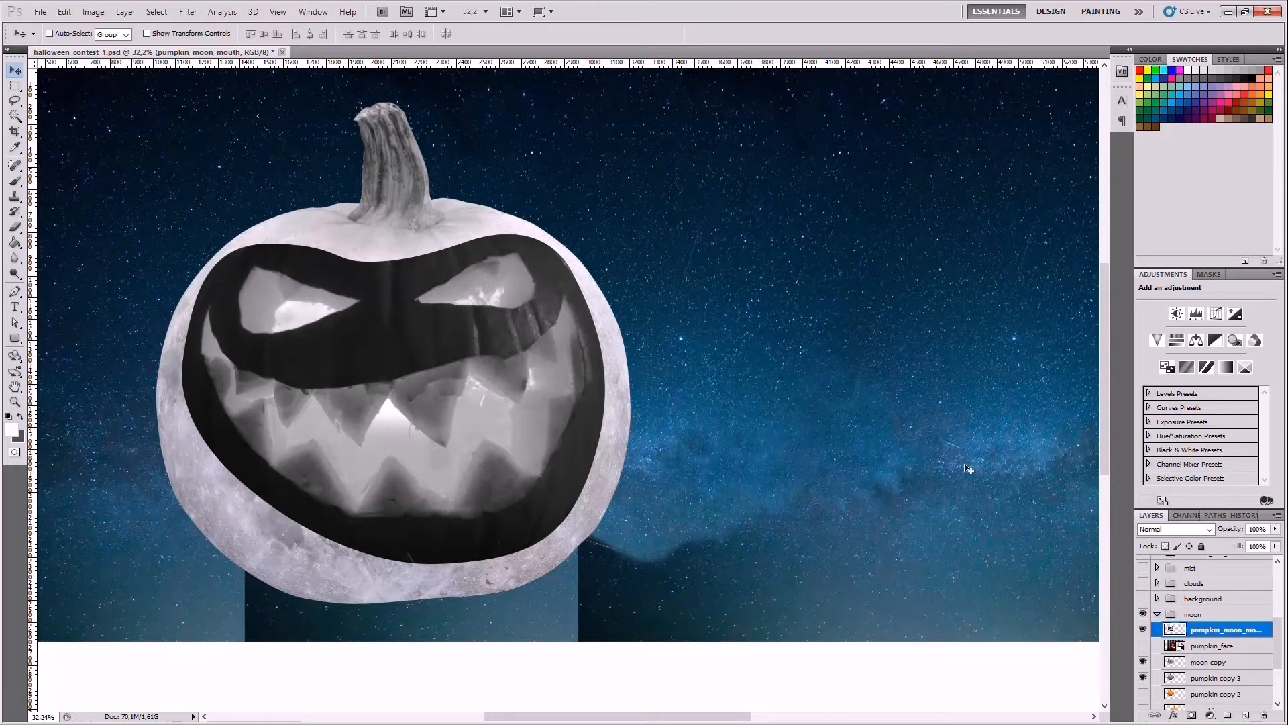
left_click(1180, 529)
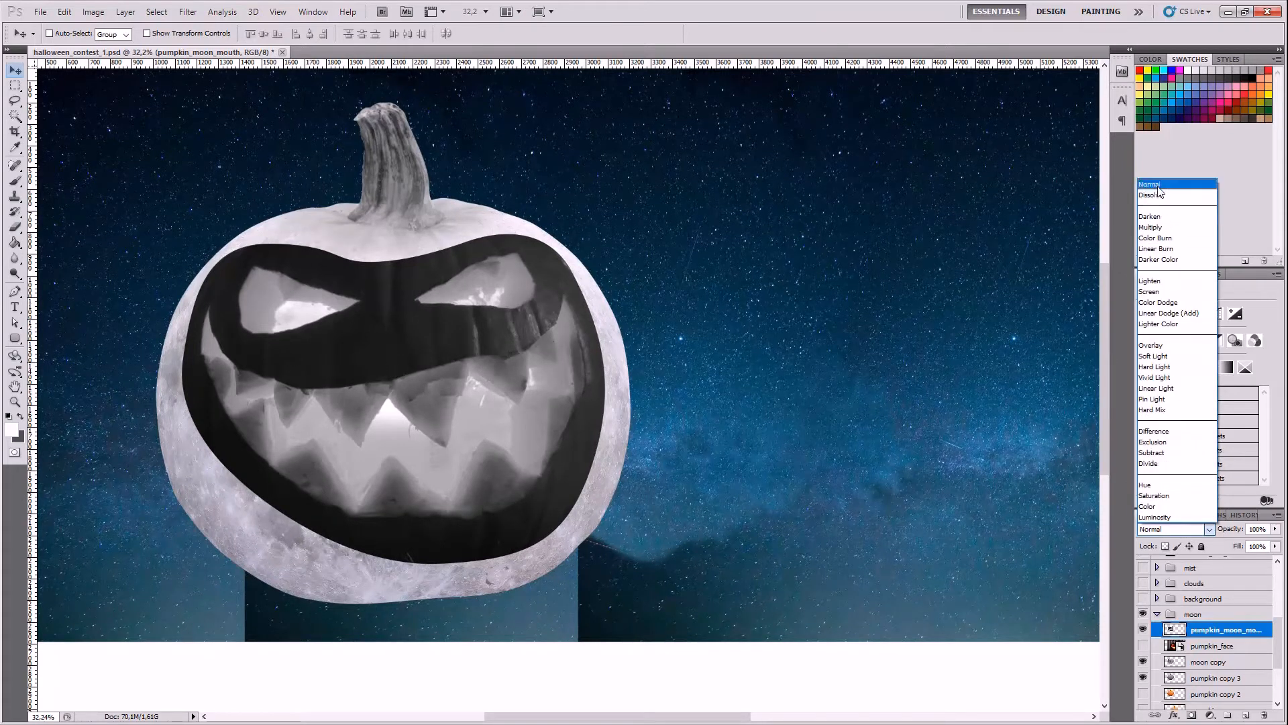
left_click(1157, 185)
key("Down")
key("Down")
key("Down")
key("Down")
key("Down")
key("Down")
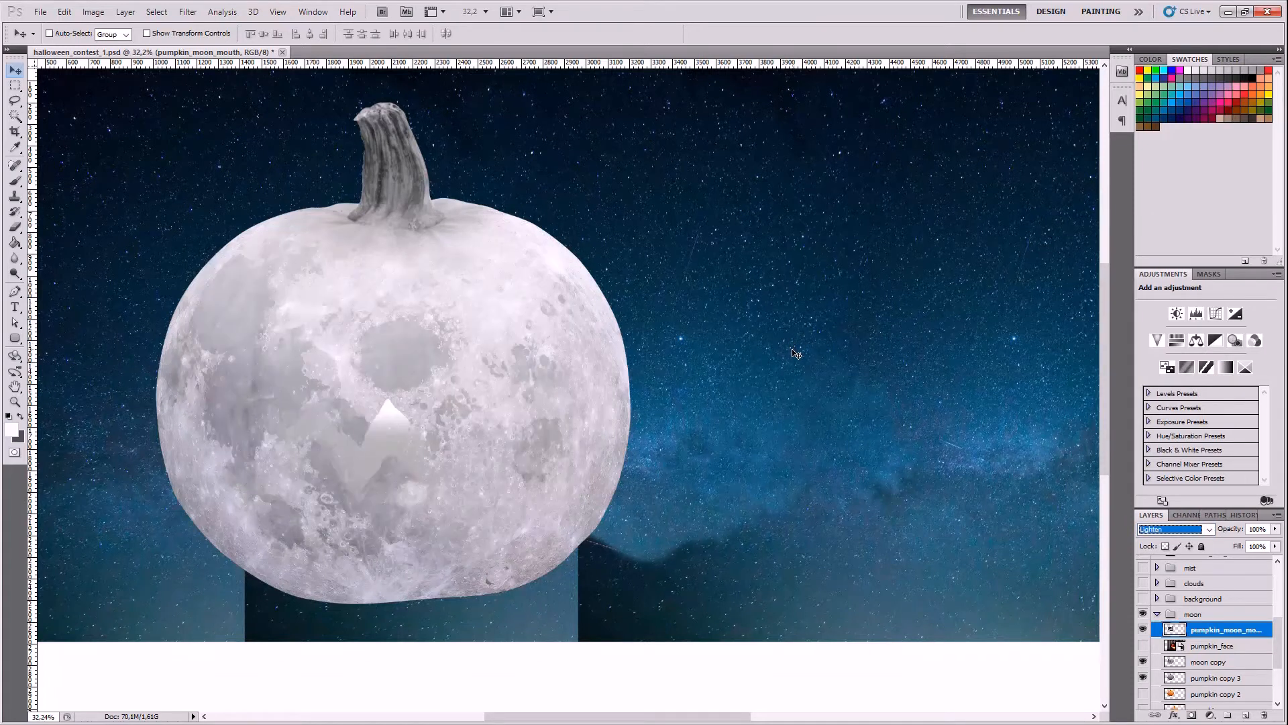
key("Down")
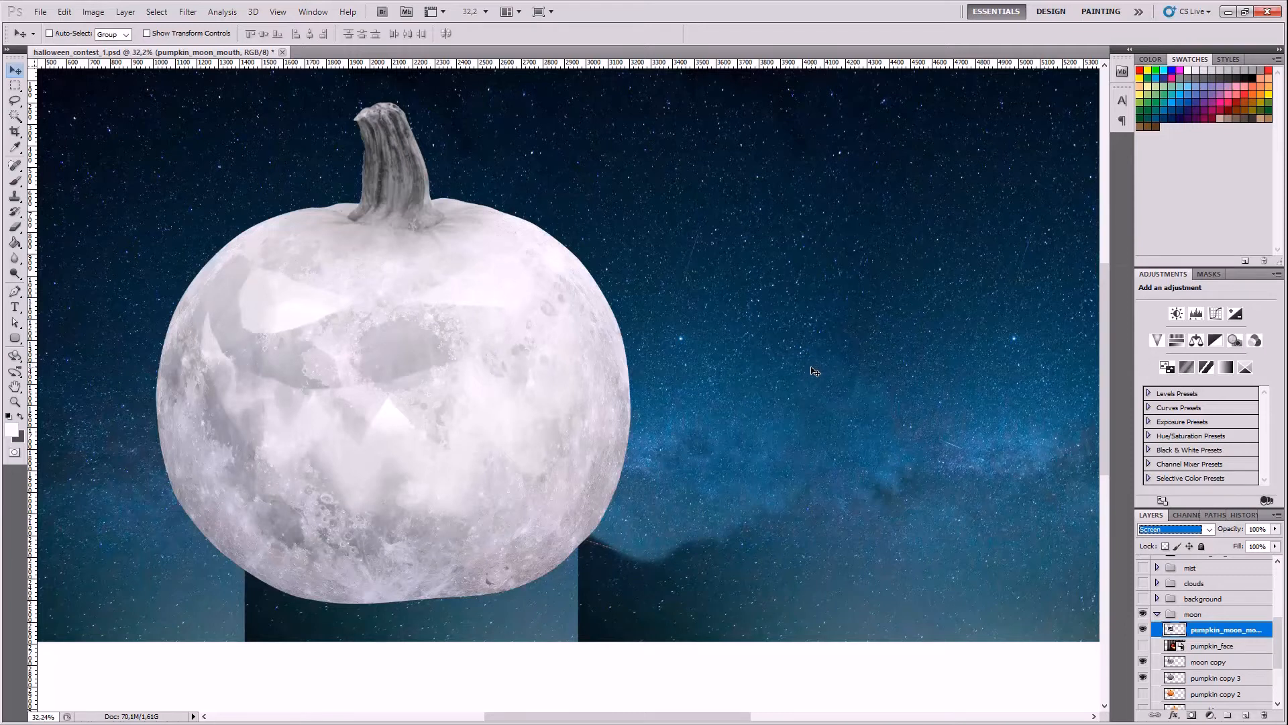
key("Down")
key("Down")
key("Down")
key("Down")
key("Down")
key("Down")
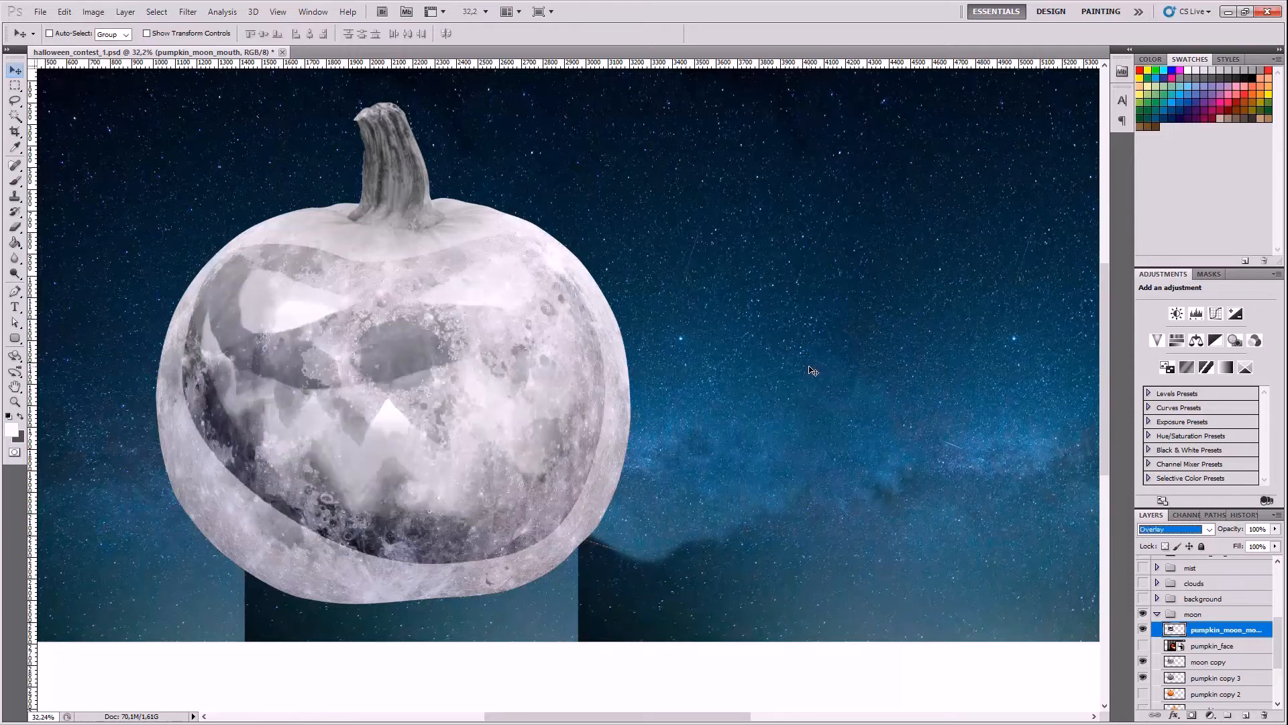
key("Down")
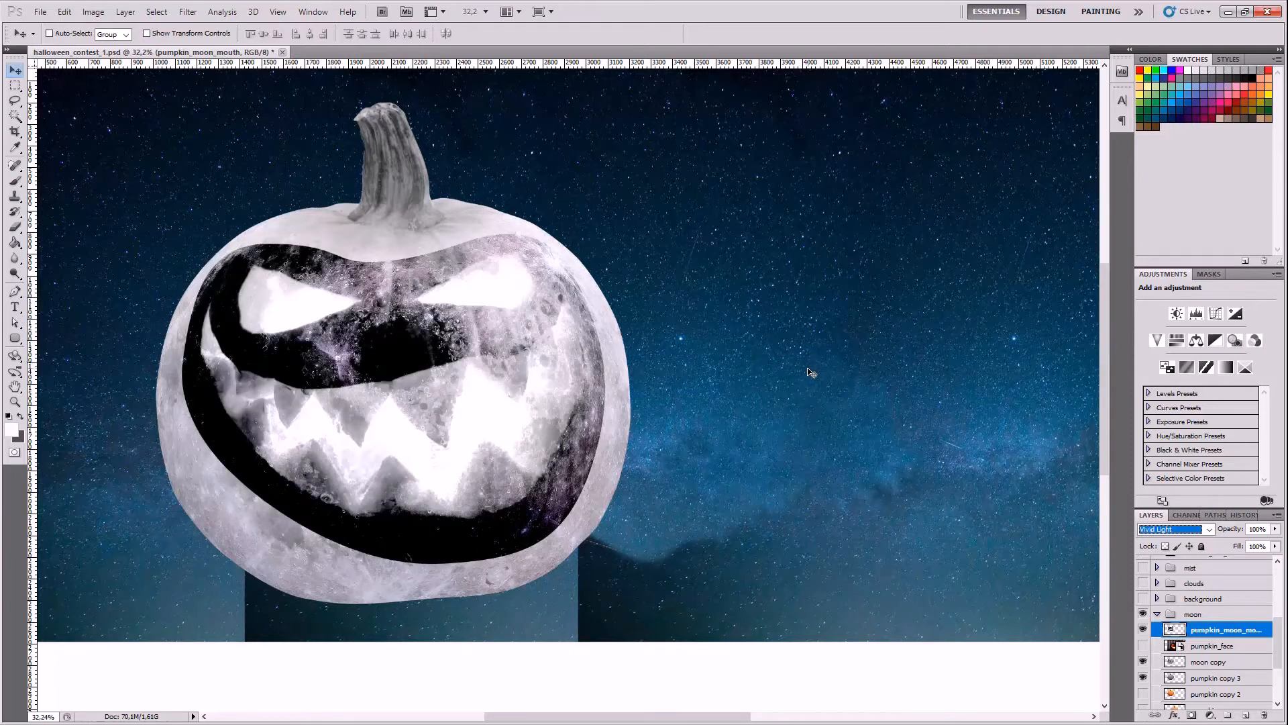
key("Down")
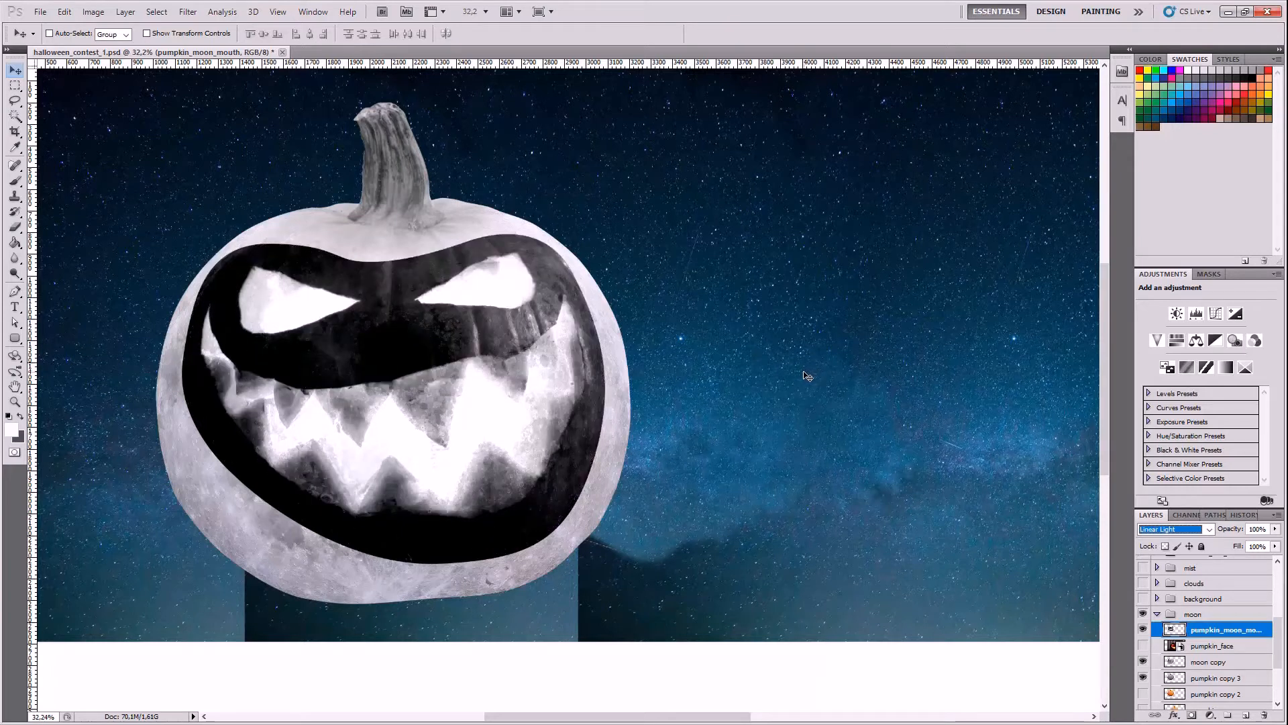
key("Down")
key("Down")
key("Down")
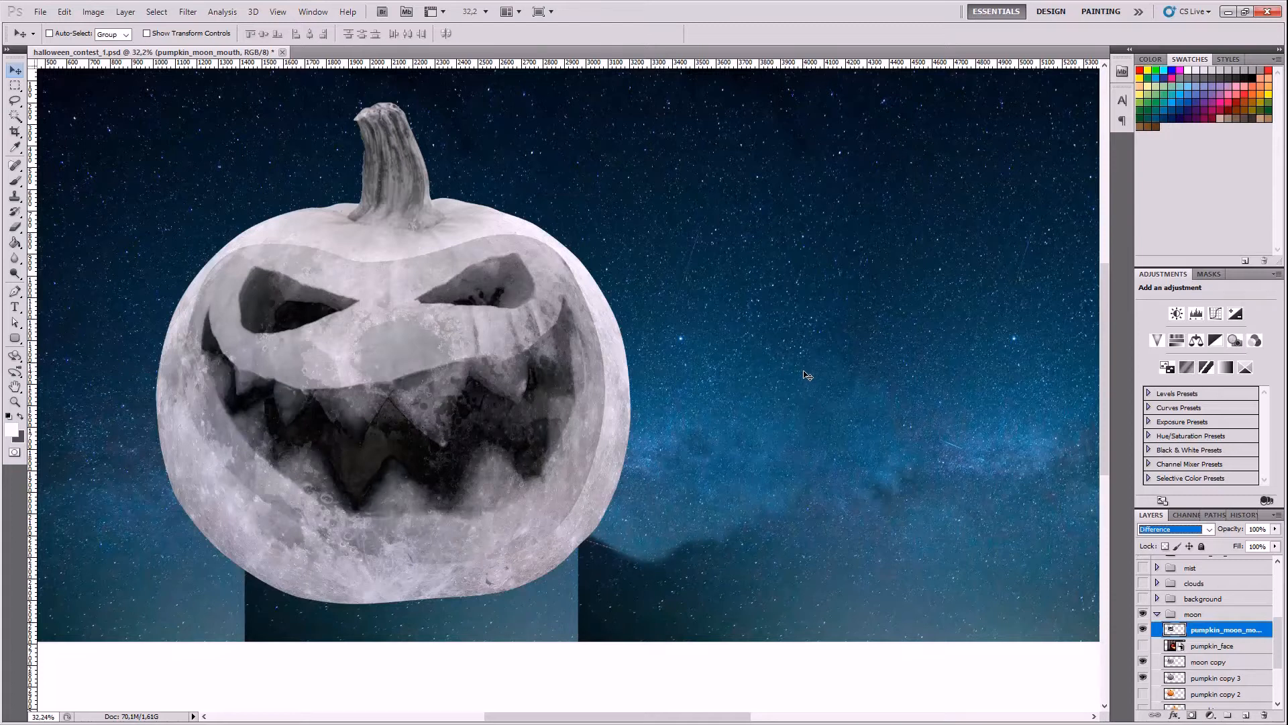
key("alt")
key("Escape")
scroll(794, 440, "down", 4)
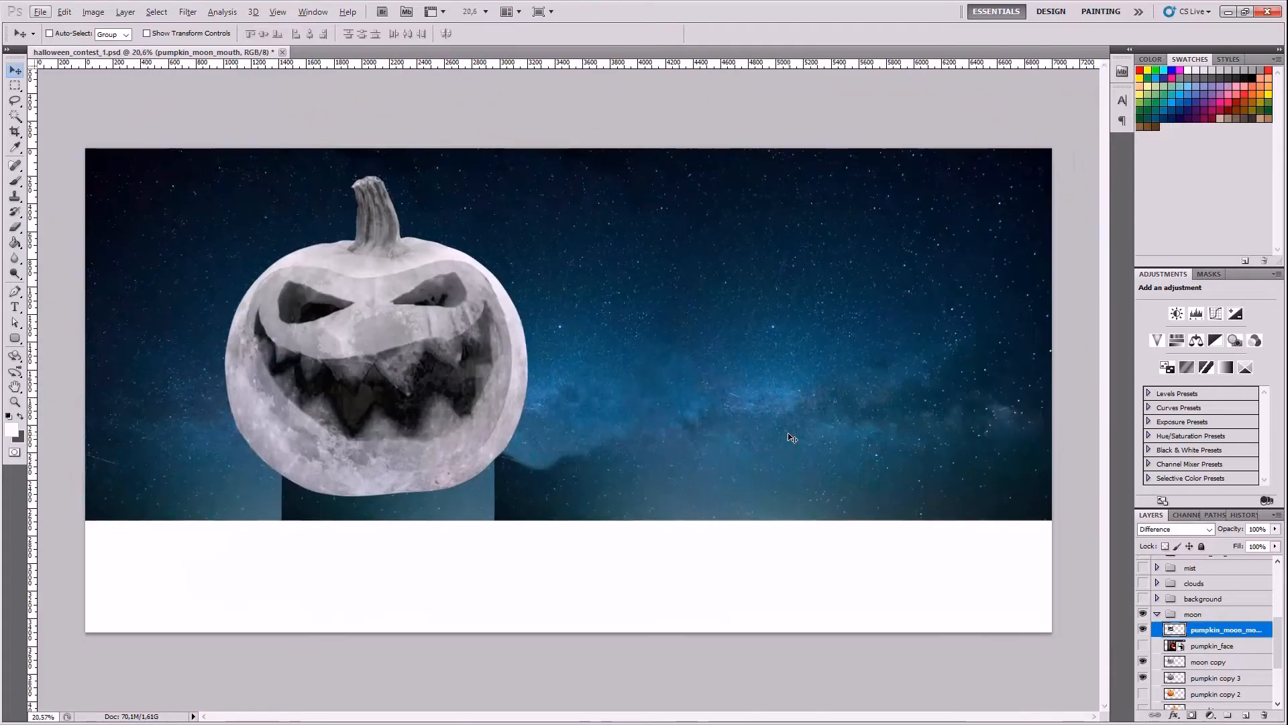
scroll(364, 422, "up", 4)
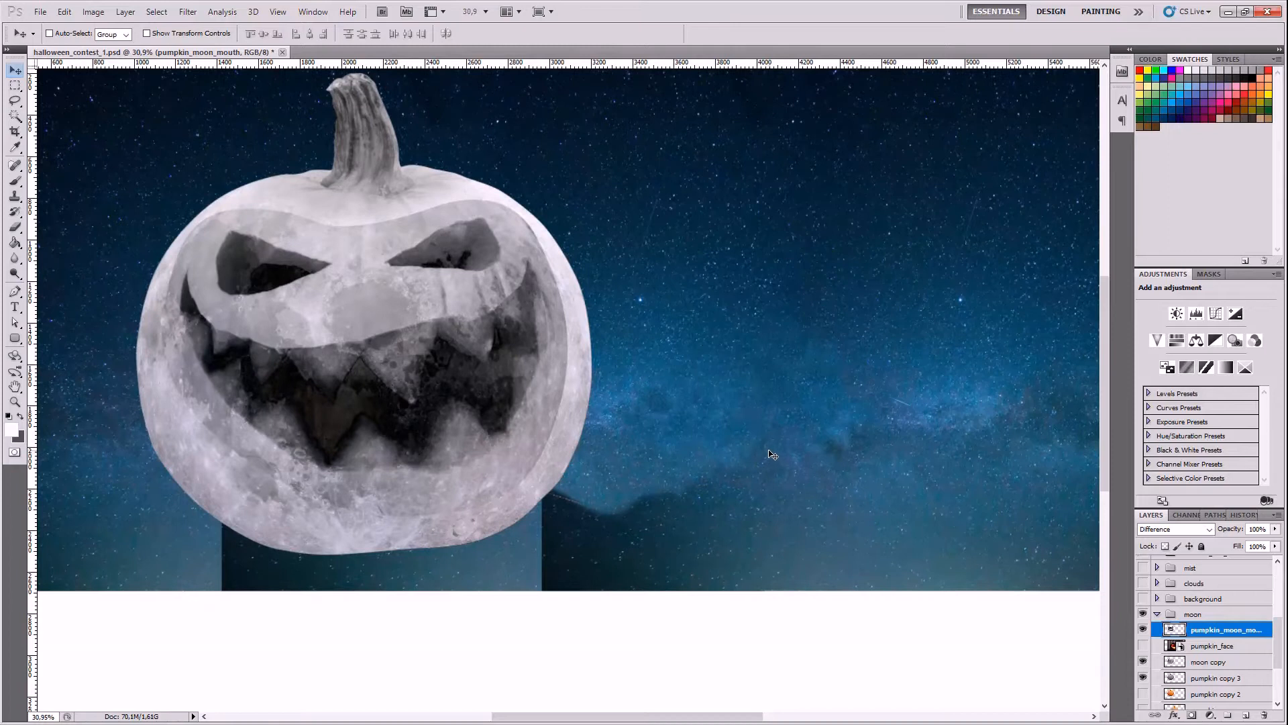
- Compare the pumpkin with and without the face, and try the blend modes from Exclusion to Luminosity on pumpkin_moon_mouth
left_click(1143, 629)
left_click(1142, 629)
left_click(1166, 528)
left_click(1165, 442)
key("Down")
key("Down")
key("Down")
key("Down")
key("Down")
key("Down")
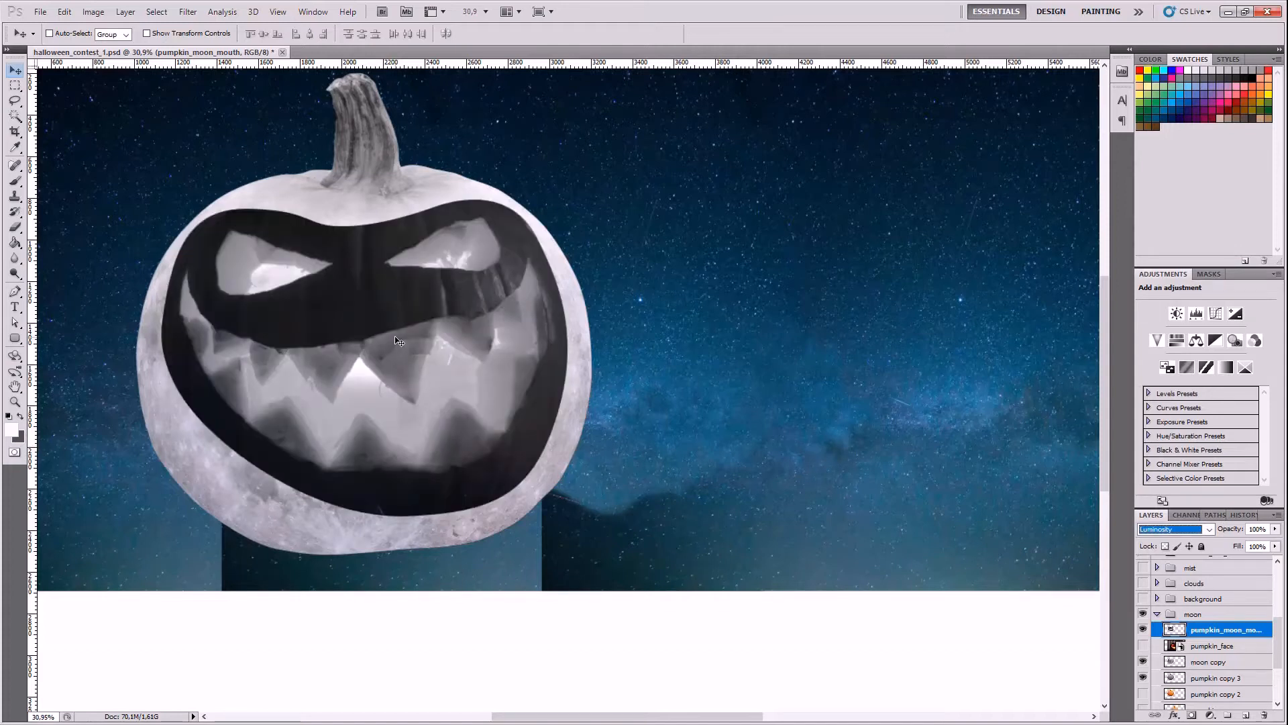
- Invert the face on pumpkin_moon_mouth and try the darkening blend modes on it, up to Darker Color
key("ctrl+i")
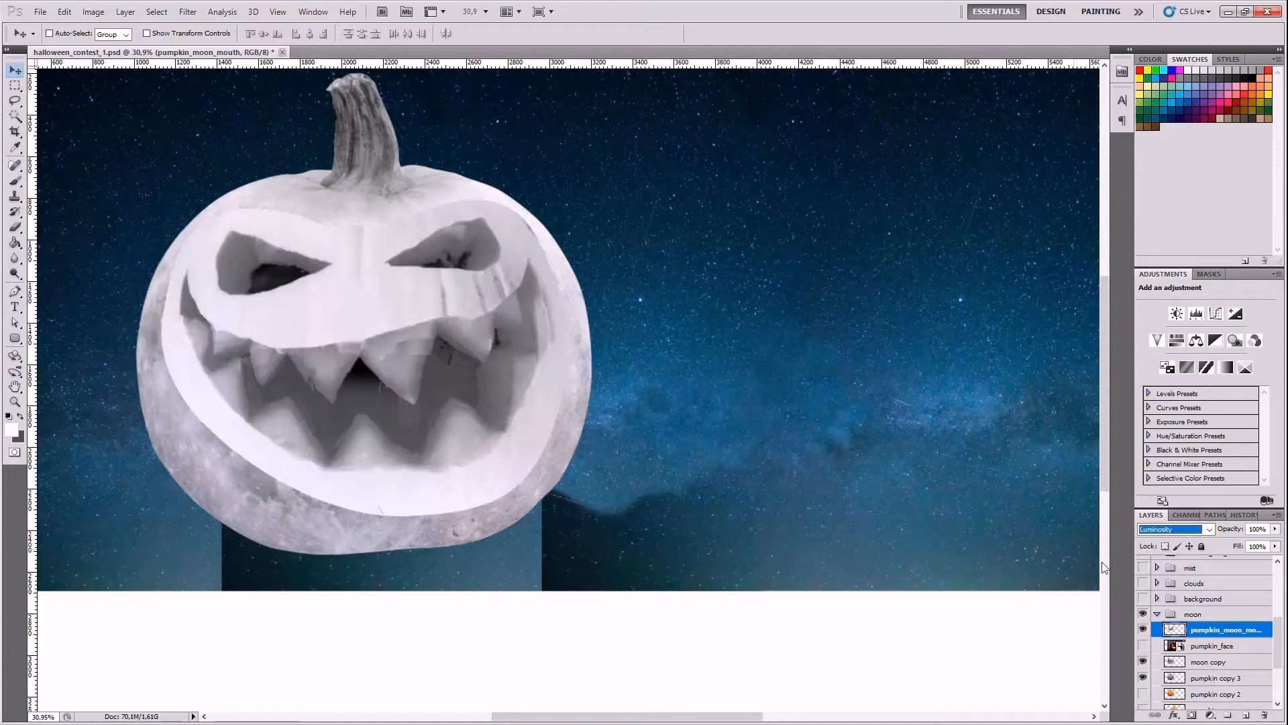
left_click(1209, 529)
left_click(1160, 184)
key("Down")
key("Down")
key("Down")
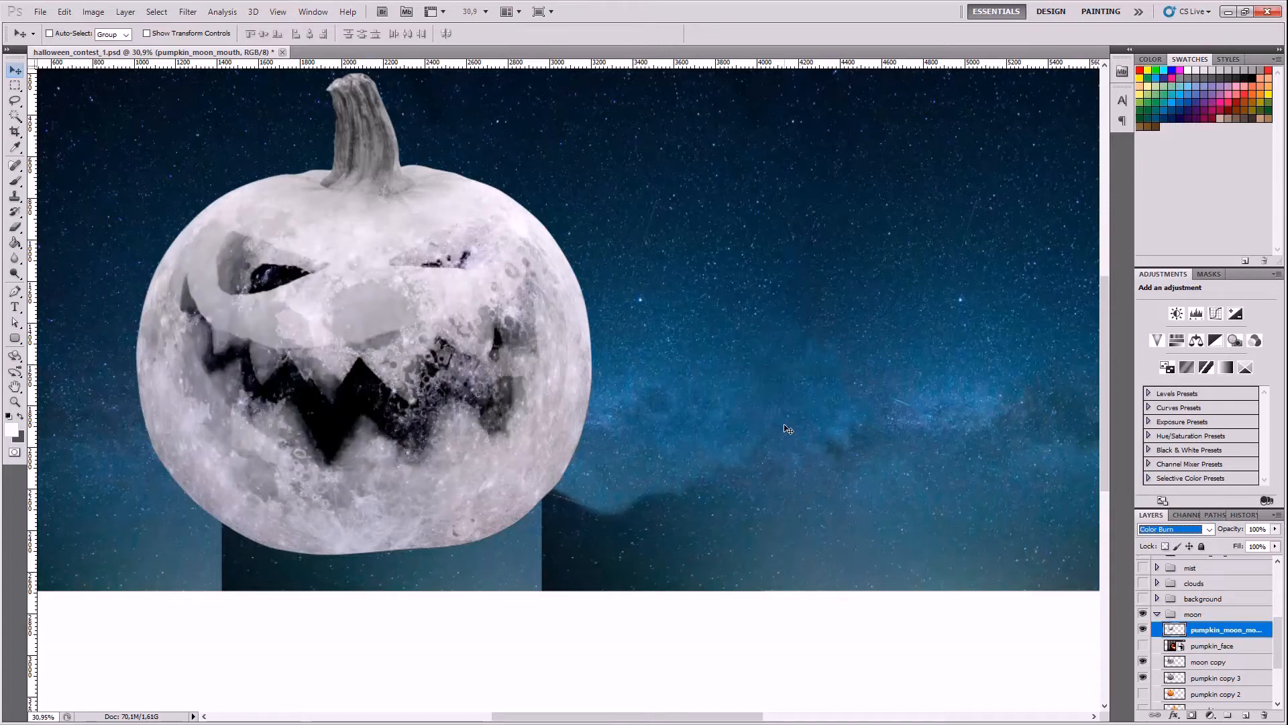
key("Down")
key("Down")
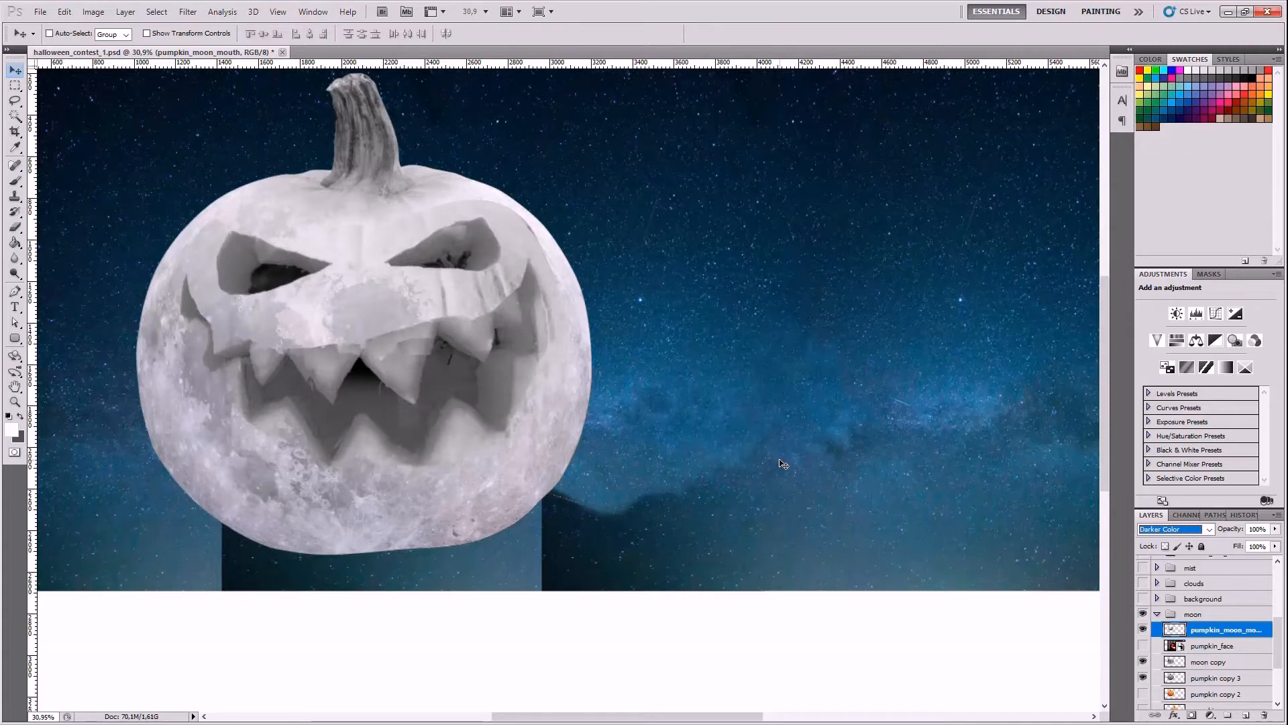
scroll(794, 430, "down", 2)
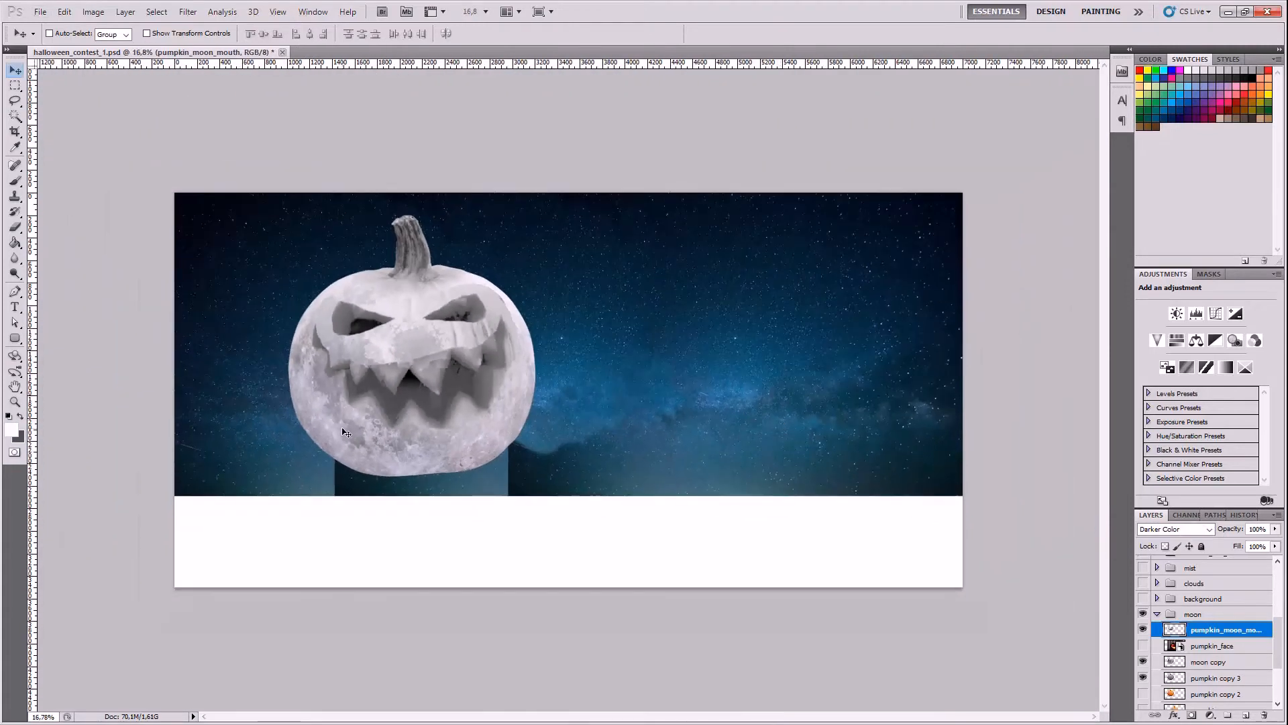
scroll(363, 427, "up", 1)
scroll(483, 433, "up", 1)
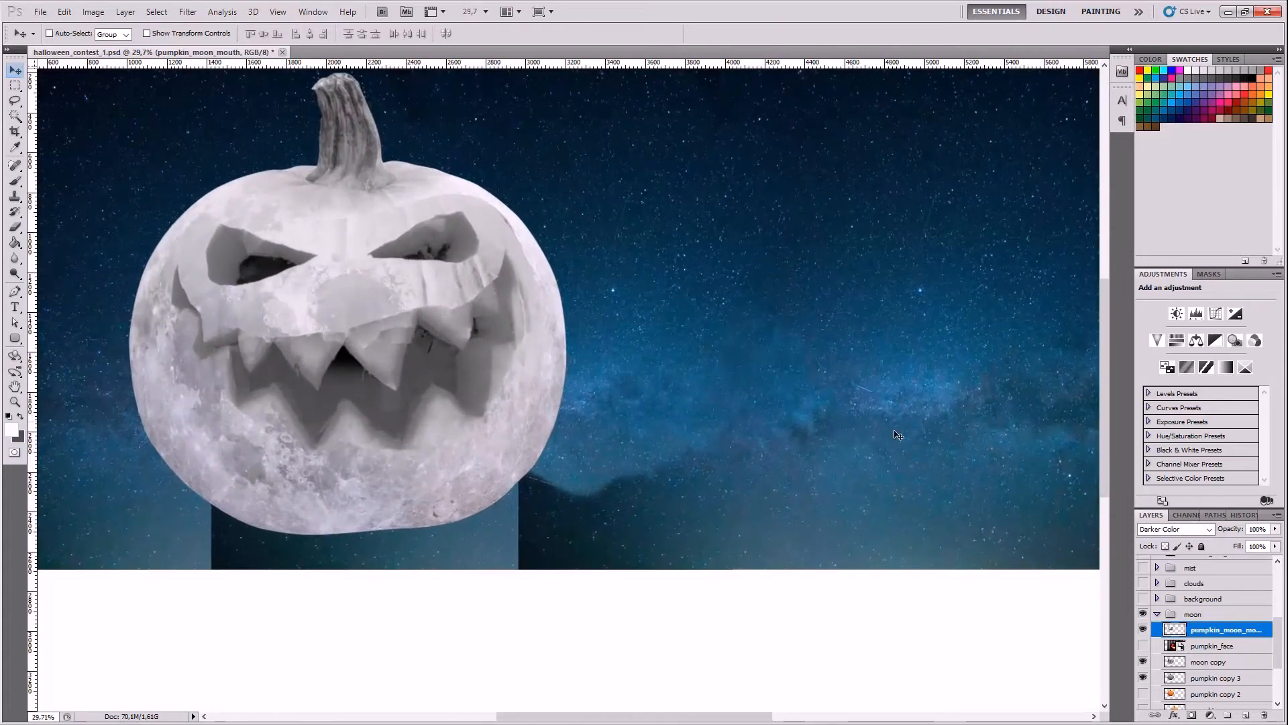
- Run the inverted face through the blend modes again, from Multiply through Lighten, Hard Light and Divide to Luminosity
left_click(1170, 533)
left_click(1159, 218)
key("Down")
key("Down")
key("Down")
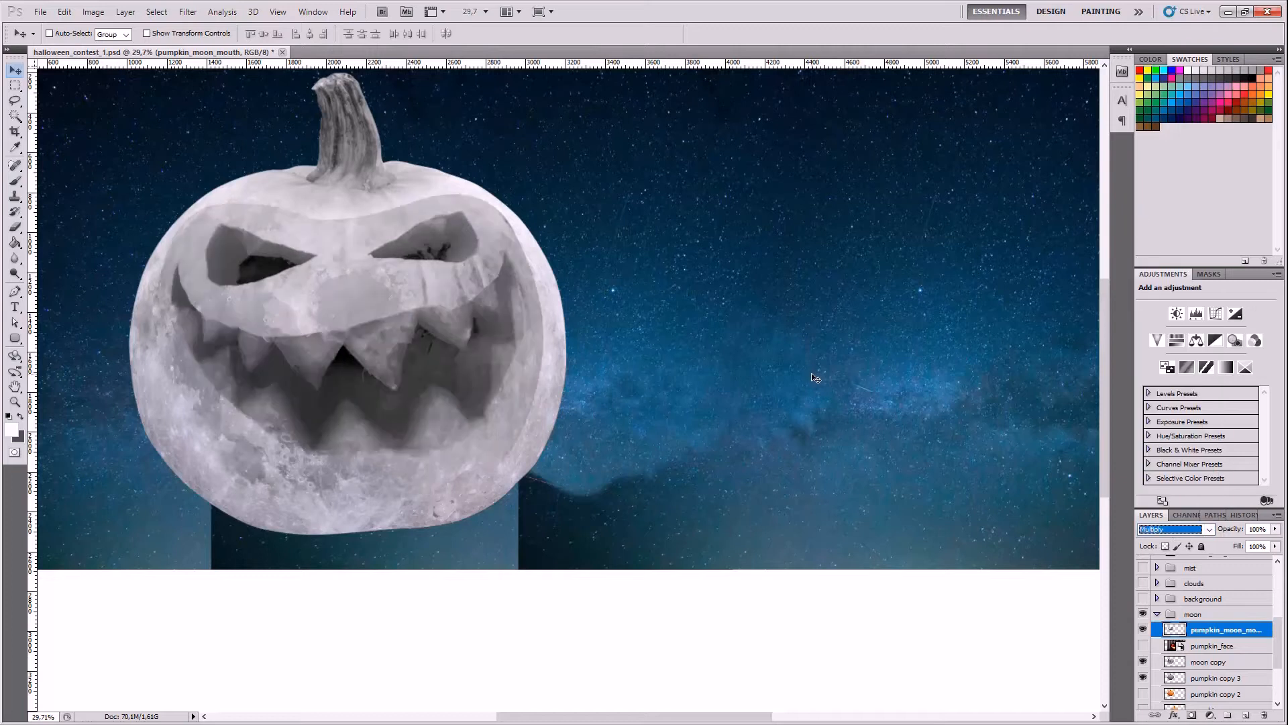
key("Down")
key("Down")
key("Down")
key("Down")
key("Down")
key("Down")
key("Down")
key("Down")
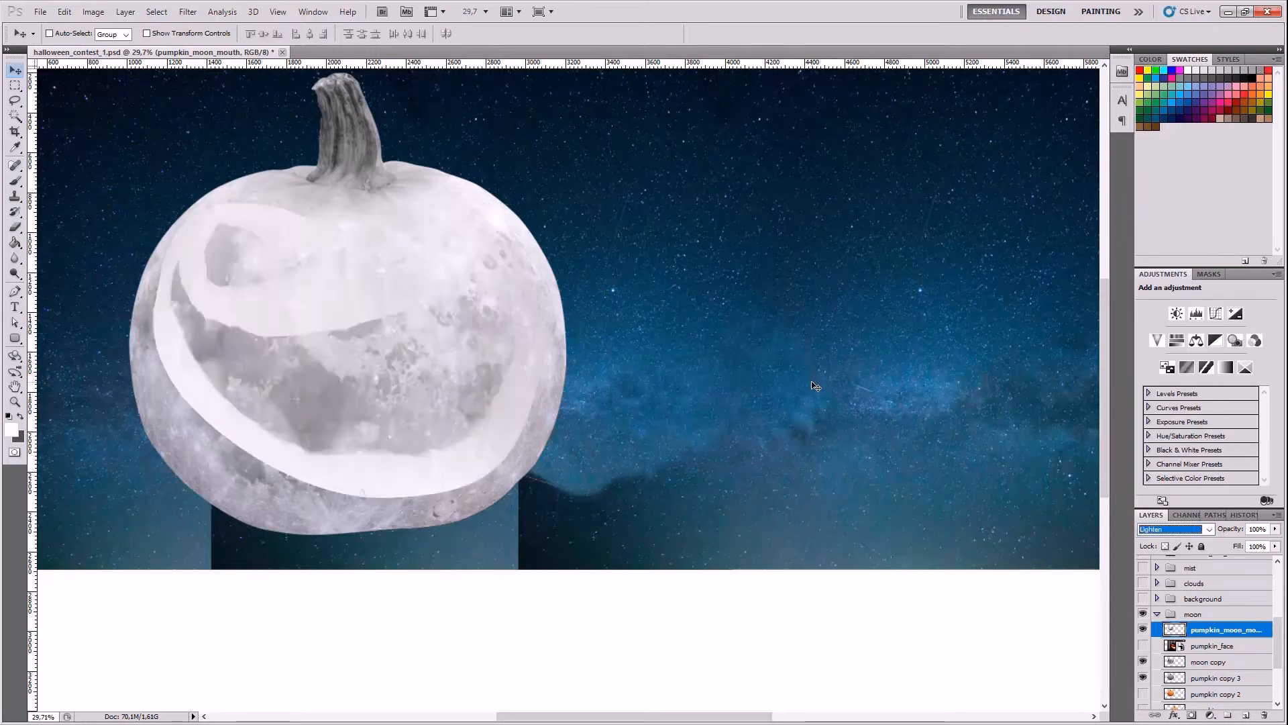
key("Down")
key("Down")
key("Down")
key("Down")
key("Down")
key("Down")
key("Down")
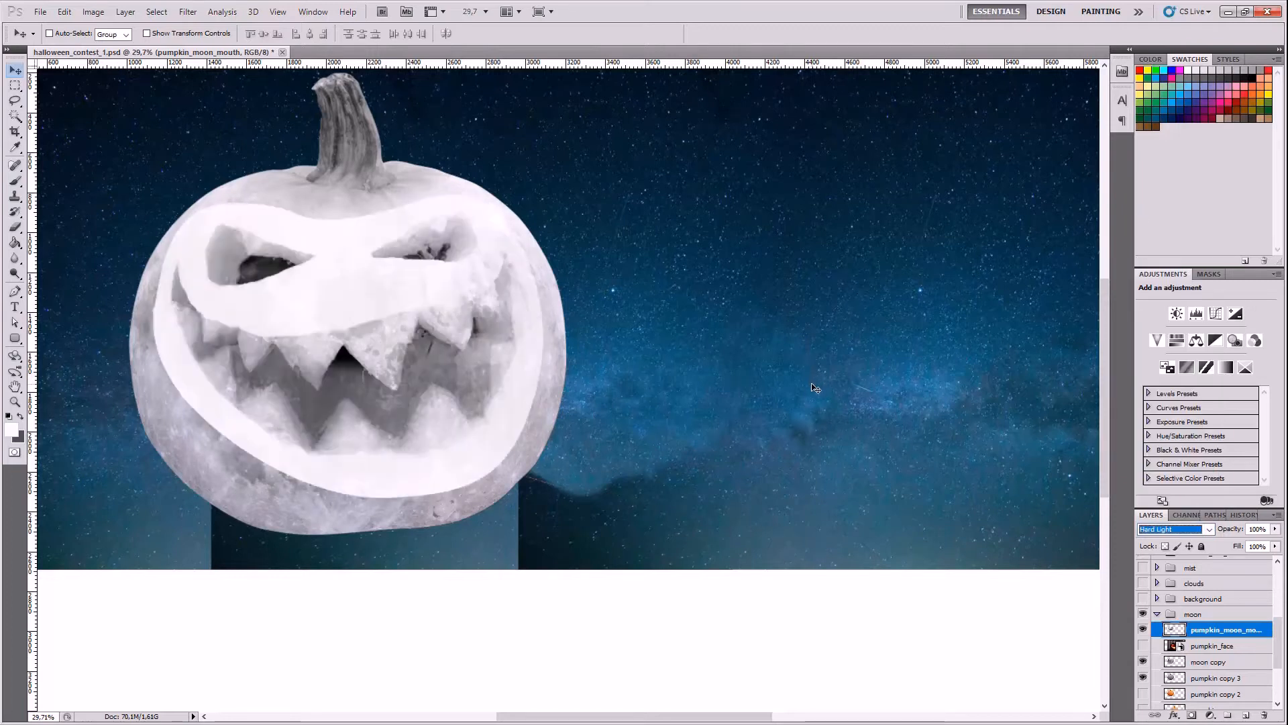
key("Down")
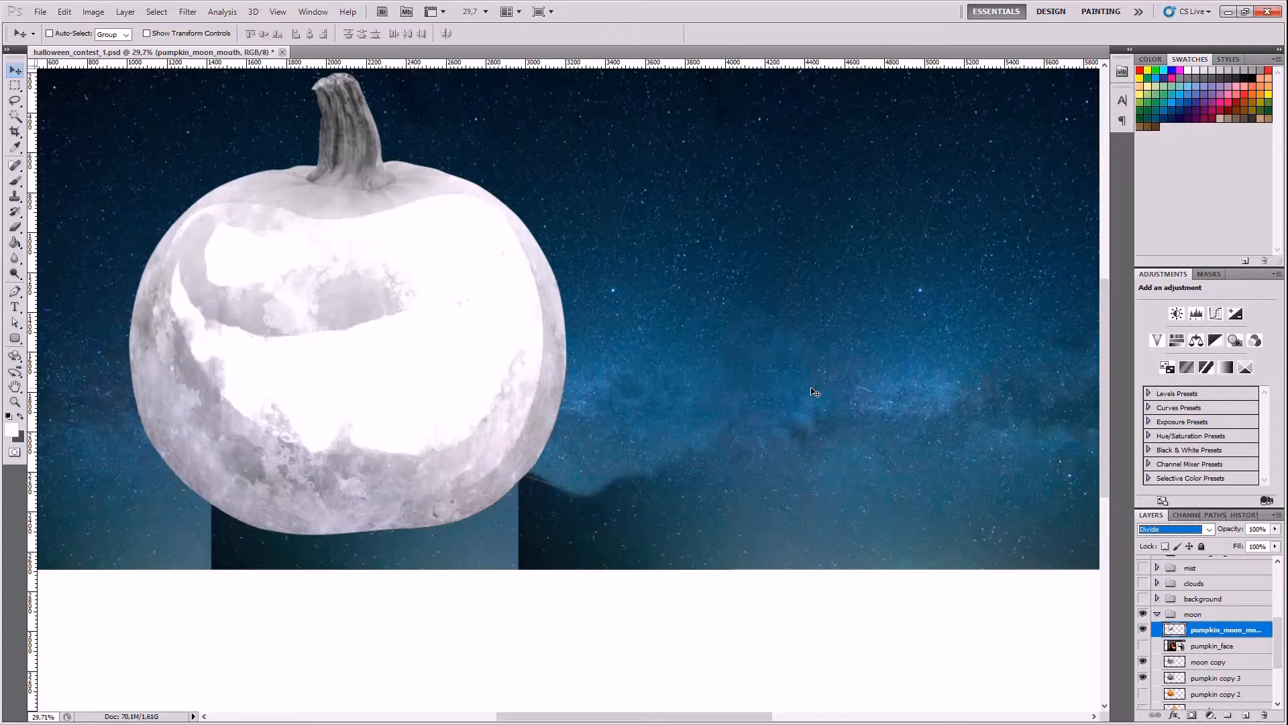
key("Down")
key("Down")
key("Down")
key("Down")
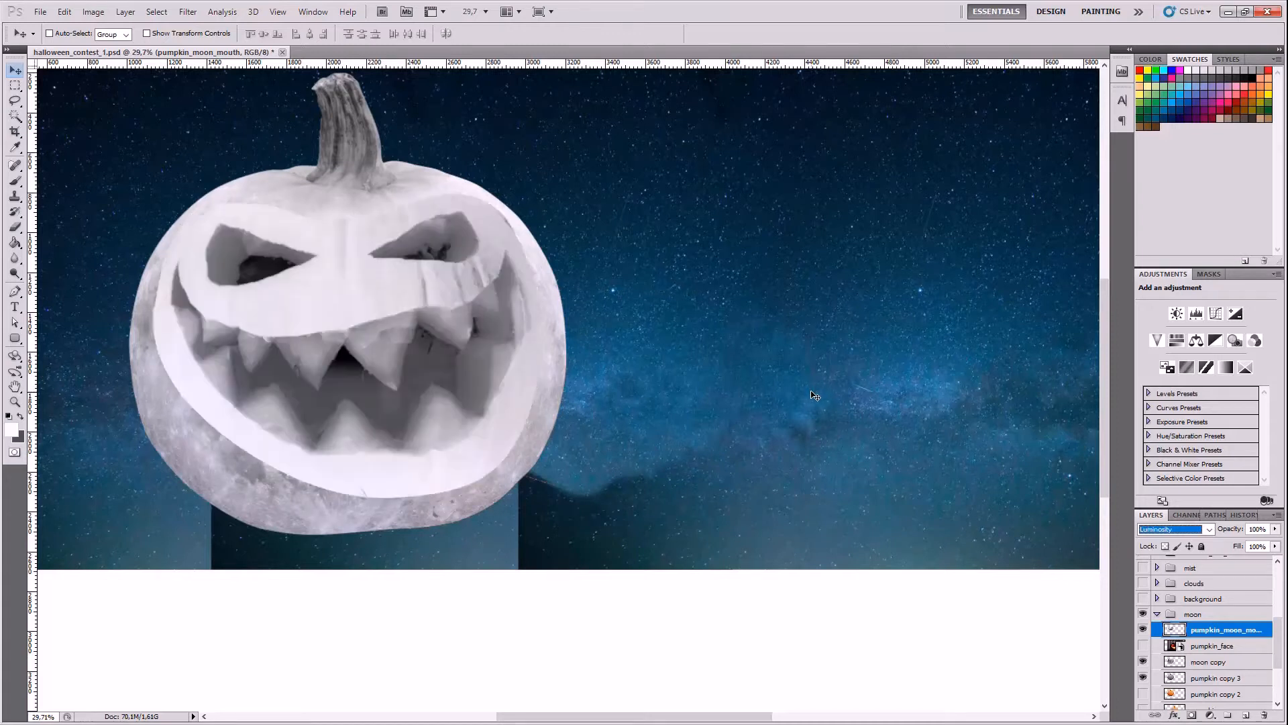
- Set the pumpkin_moon_mouth blend mode to Normal and invert the face back to its dark version
left_click(1174, 529)
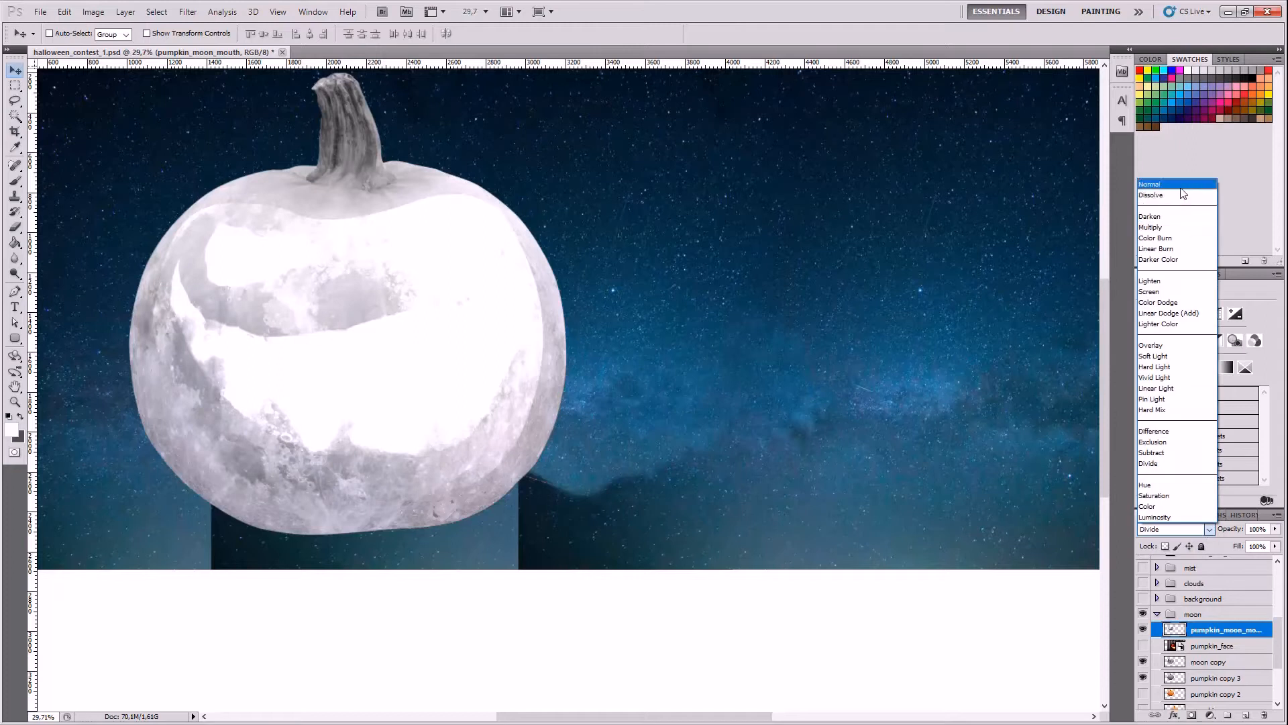
left_click(1167, 183)
key("ctrl+i")
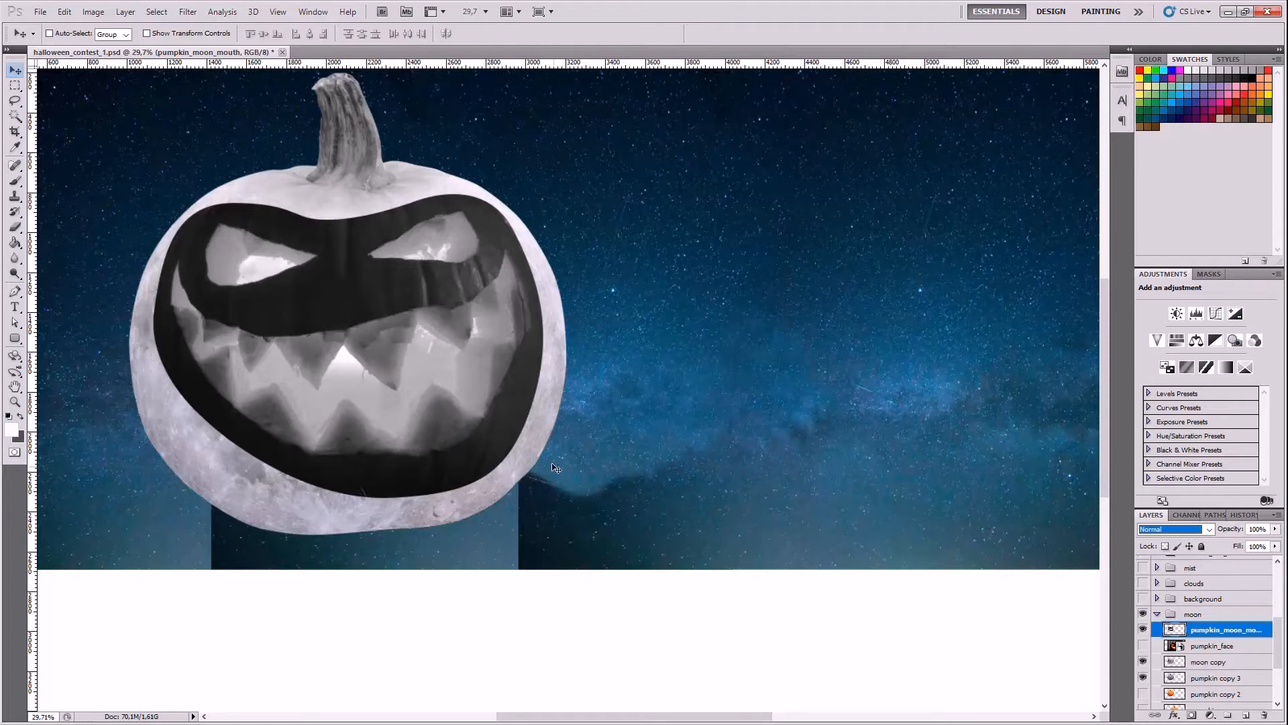
- Duplicate the pumpkin_moon_mouth layer and merge the copy down into the original
right_click(1203, 631)
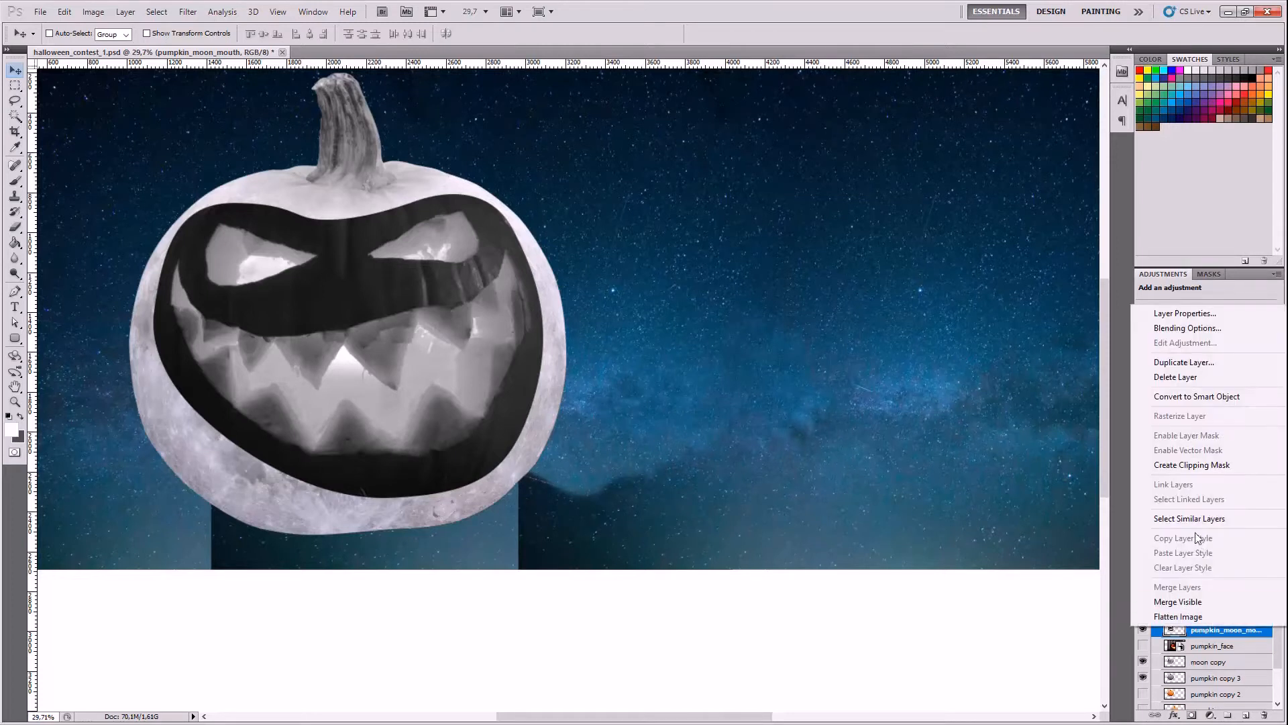
left_click(1171, 359)
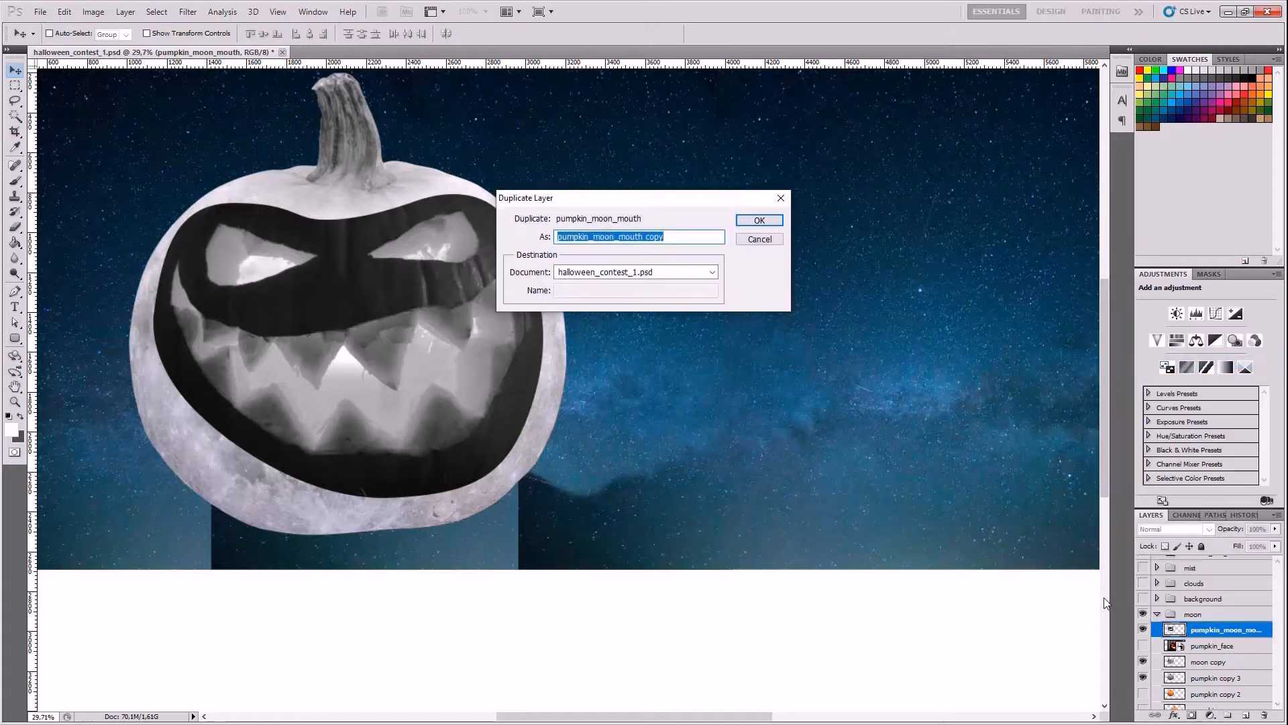
key("Return")
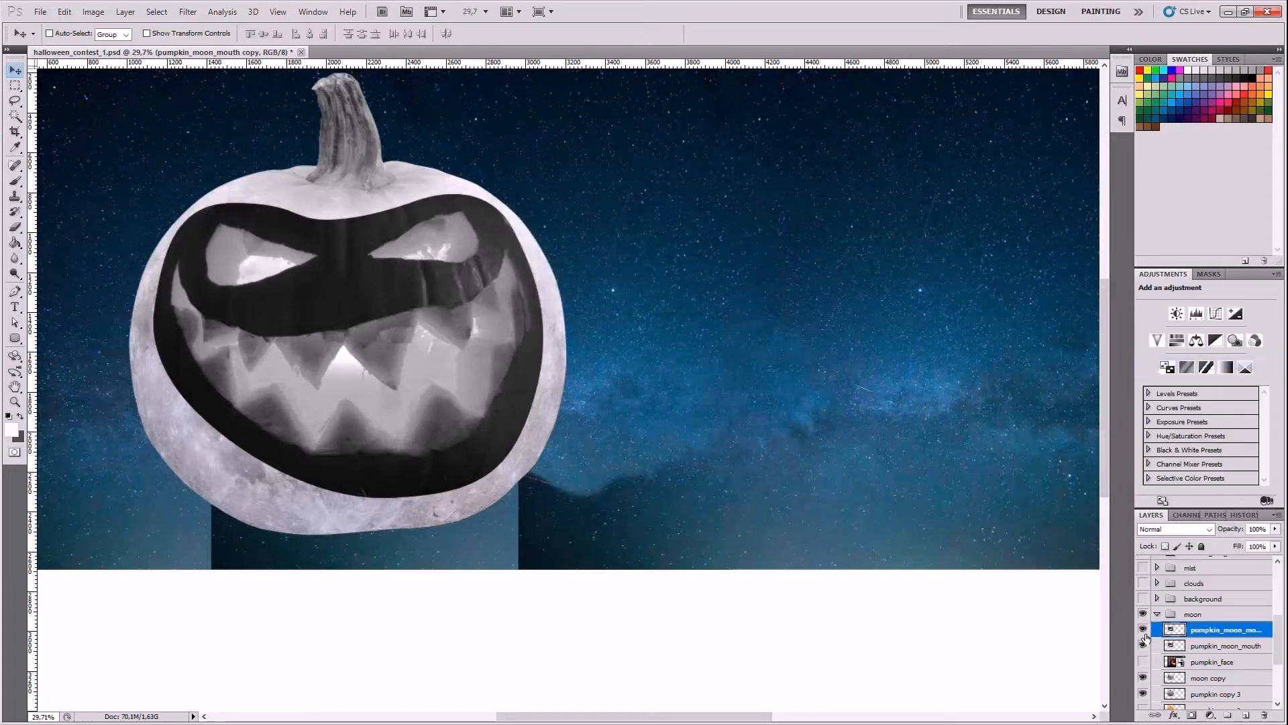
key("ctrl+e")
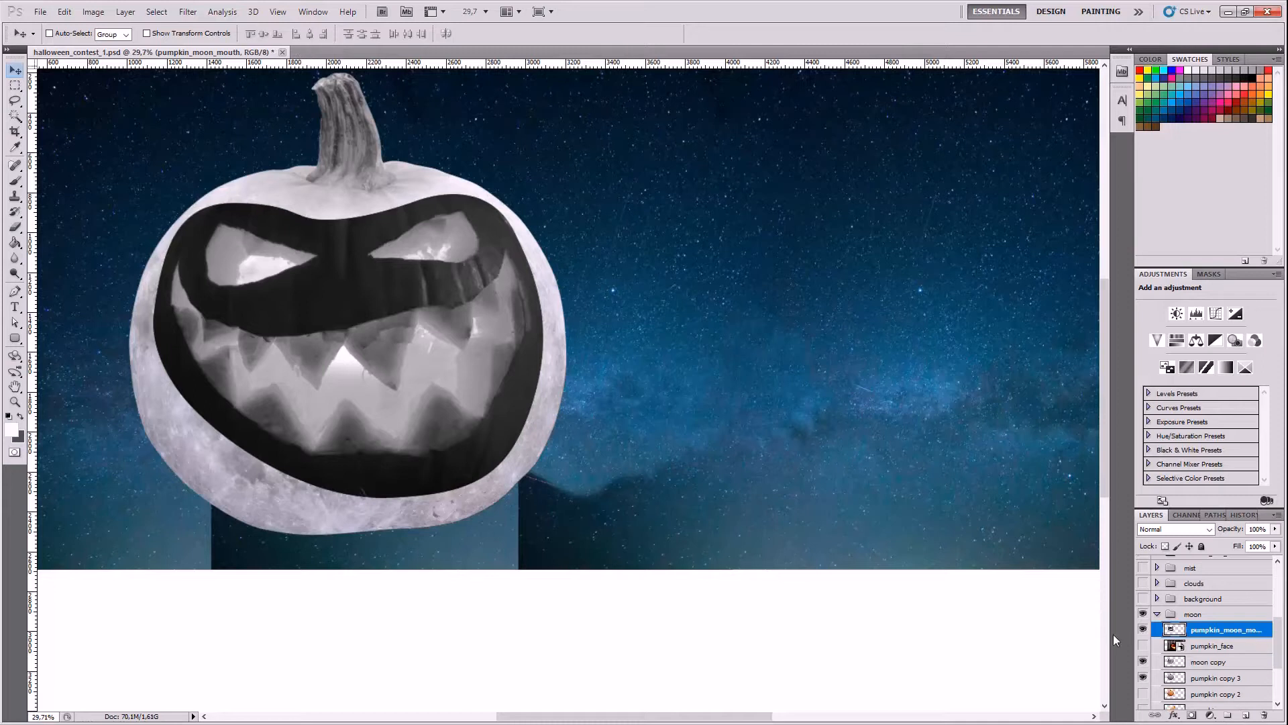
- Start a Pen tool path on the pumpkin_moon_mouth face, tracing the mouth's upper edge from its left tip towards the middle
left_click(15, 293)
scroll(163, 329, "up", 12)
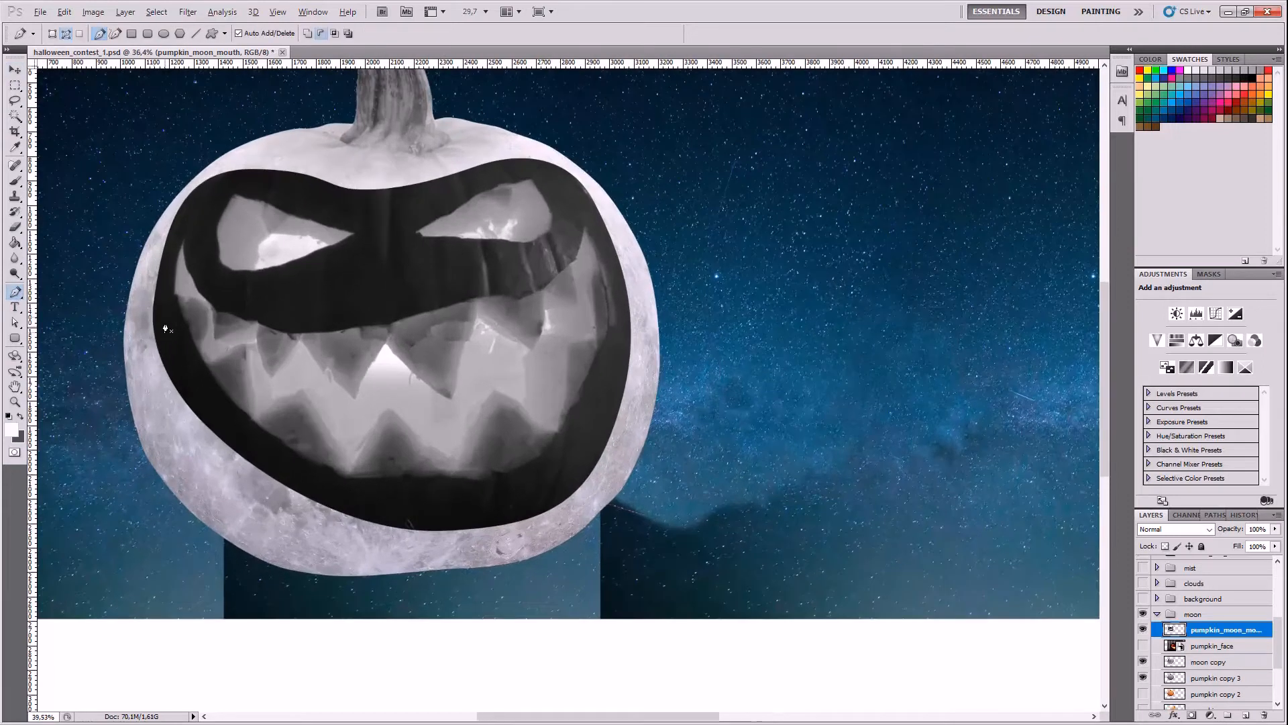
scroll(202, 154, "up", 2)
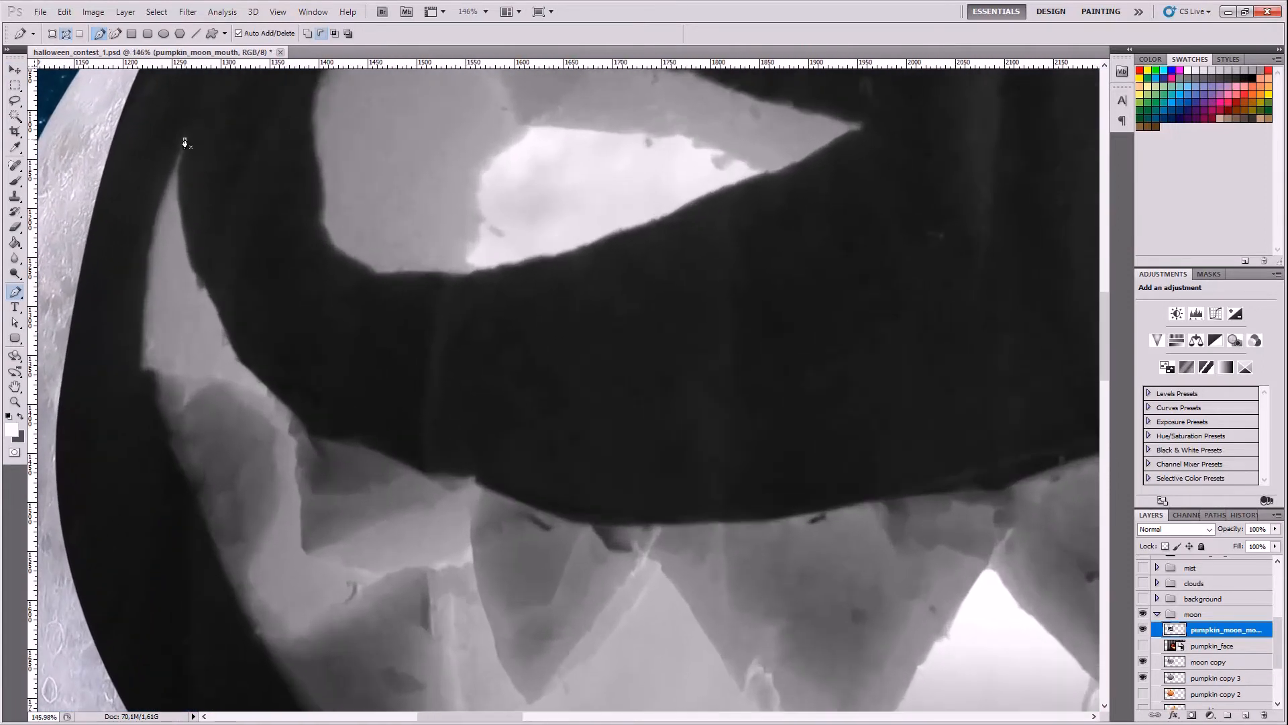
left_click_drag(185, 233, 200, 286)
key("ctrl+z")
left_click_drag(180, 209, 192, 279)
key("ctrl+z")
left_click_drag(264, 387, 293, 416)
left_click_drag(415, 467, 431, 474)
left_click_drag(461, 477, 494, 491)
mouse_move(582, 523)
left_mouse_down()
mouse_move(626, 525)
mouse_move(603, 524)
left_mouse_up()
left_click_drag(792, 515, 874, 502)
- Continue the mouth path along the upper lip, from the middle to the upward curve below the right eye
scroll(874, 502, "right", 5)
left_click_drag(532, 489, 555, 479)
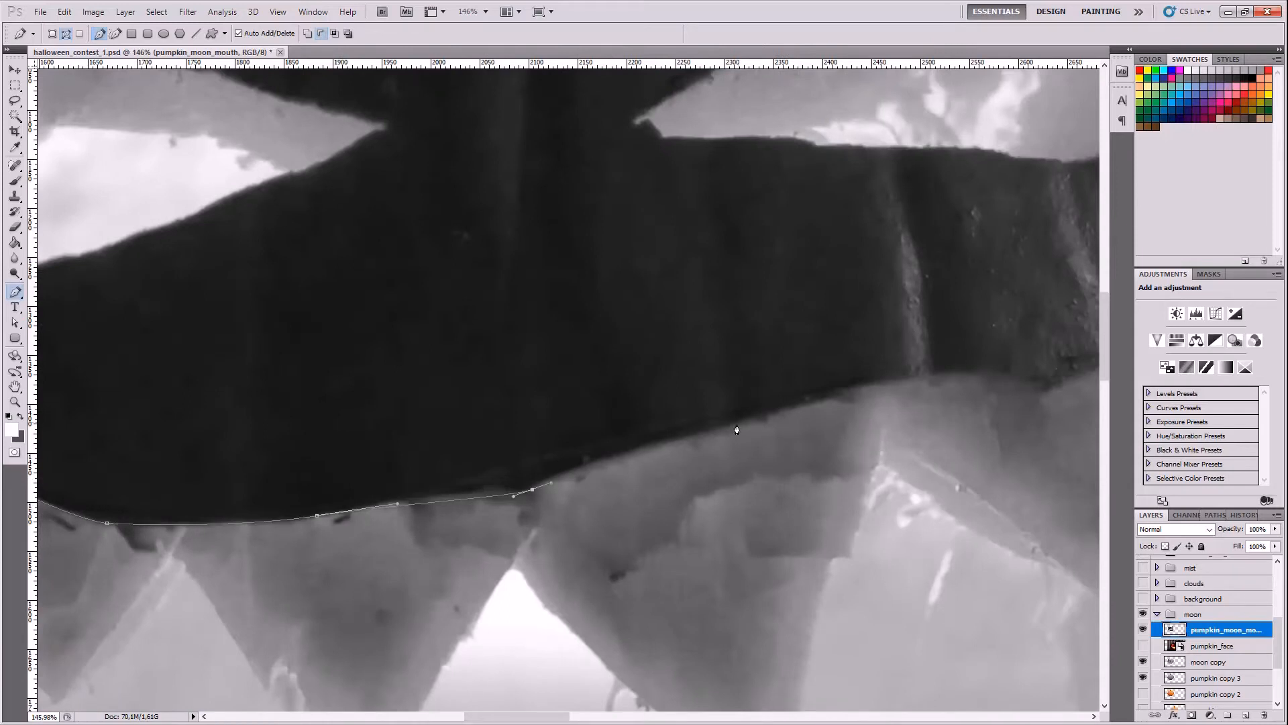
left_click_drag(737, 425, 830, 399)
key("ctrl+z")
left_click_drag(658, 442, 738, 421)
left_click_drag(845, 394, 988, 376)
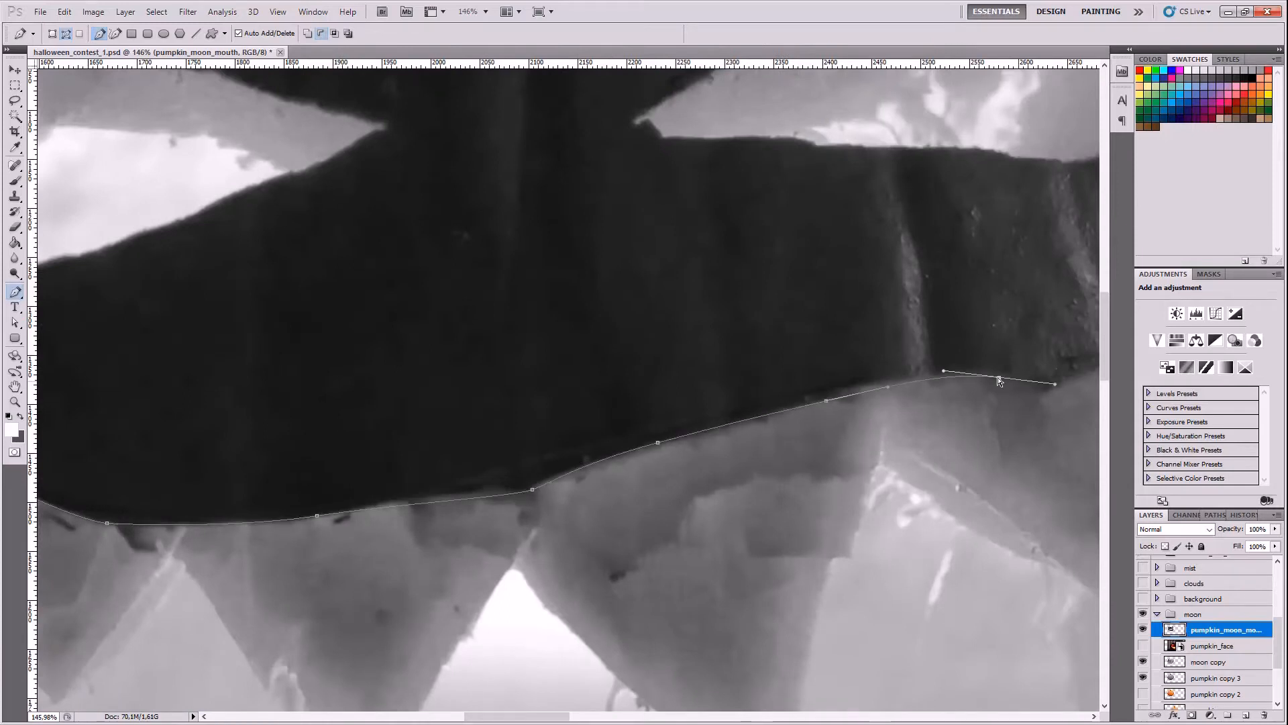
scroll(988, 376, "right", 5)
left_click_drag(551, 373, 605, 356)
left_click_drag(657, 310, 679, 288)
left_click_drag(720, 249, 764, 190)
key("ctrl+z")
- Trace the short notch and the steep inner edge up to the mouth's right tip
scroll(743, 198, "up", 3)
left_click(762, 271)
left_click(756, 247)
scroll(771, 329, "down", 2)
left_click_drag(786, 270, 799, 219)
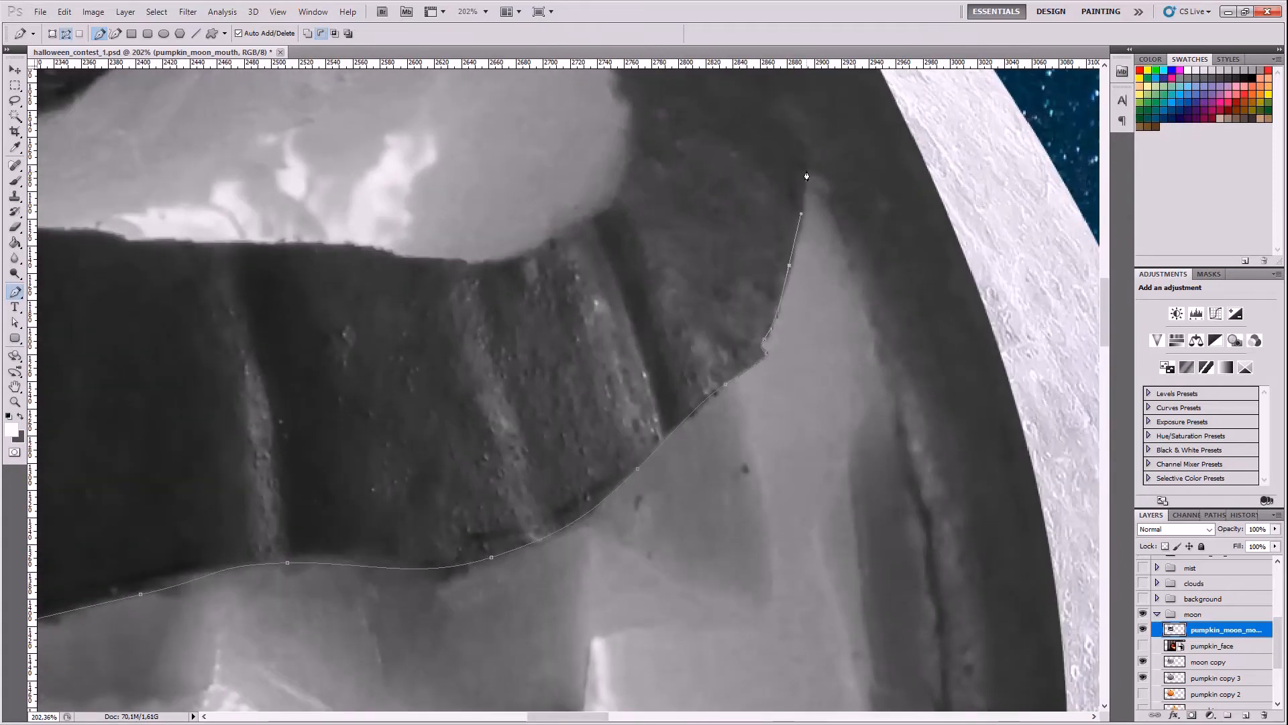
left_click(805, 178)
- Carry the mouth path around the right tip and down the mouth's outer right edge
scroll(876, 382, "down", 3)
scroll(883, 379, "up", 2)
scroll(884, 376, "up", 1)
left_click_drag(881, 317, 903, 411)
scroll(881, 429, "down", 2)
scroll(919, 474, "up", 2)
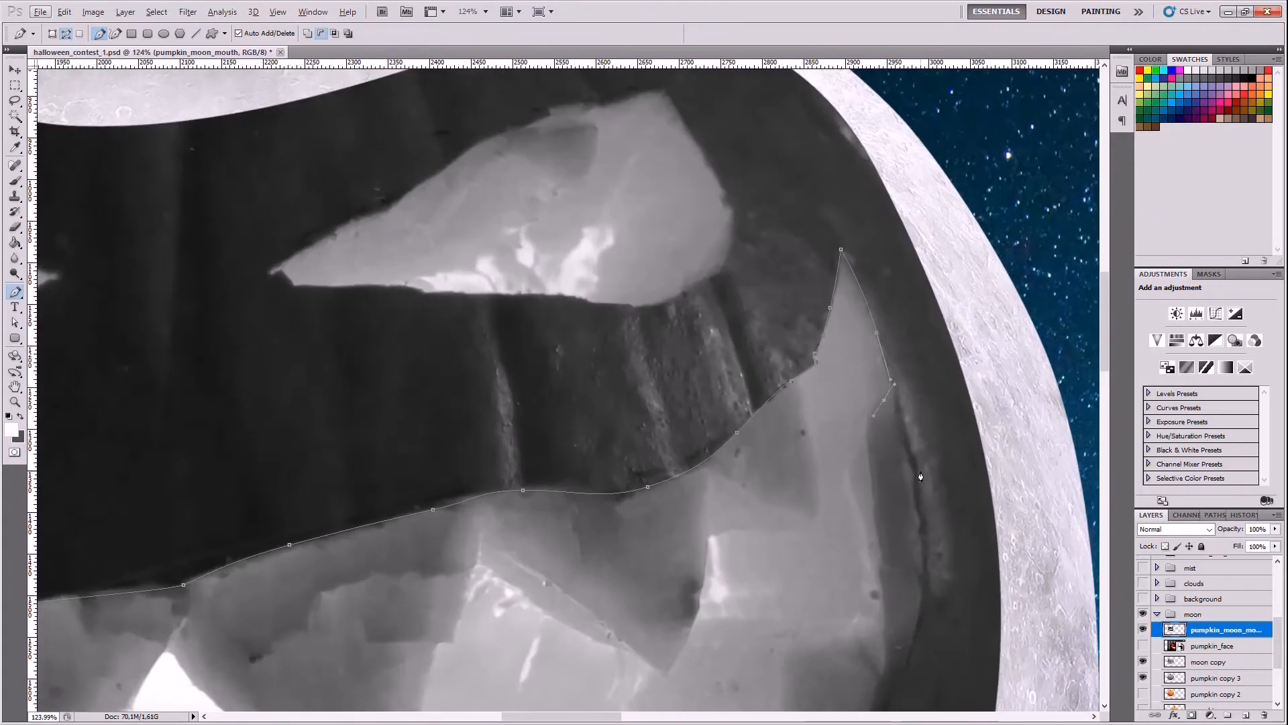
left_click_drag(918, 495, 923, 572)
scroll(917, 506, "up", 2)
scroll(929, 483, "down", 3)
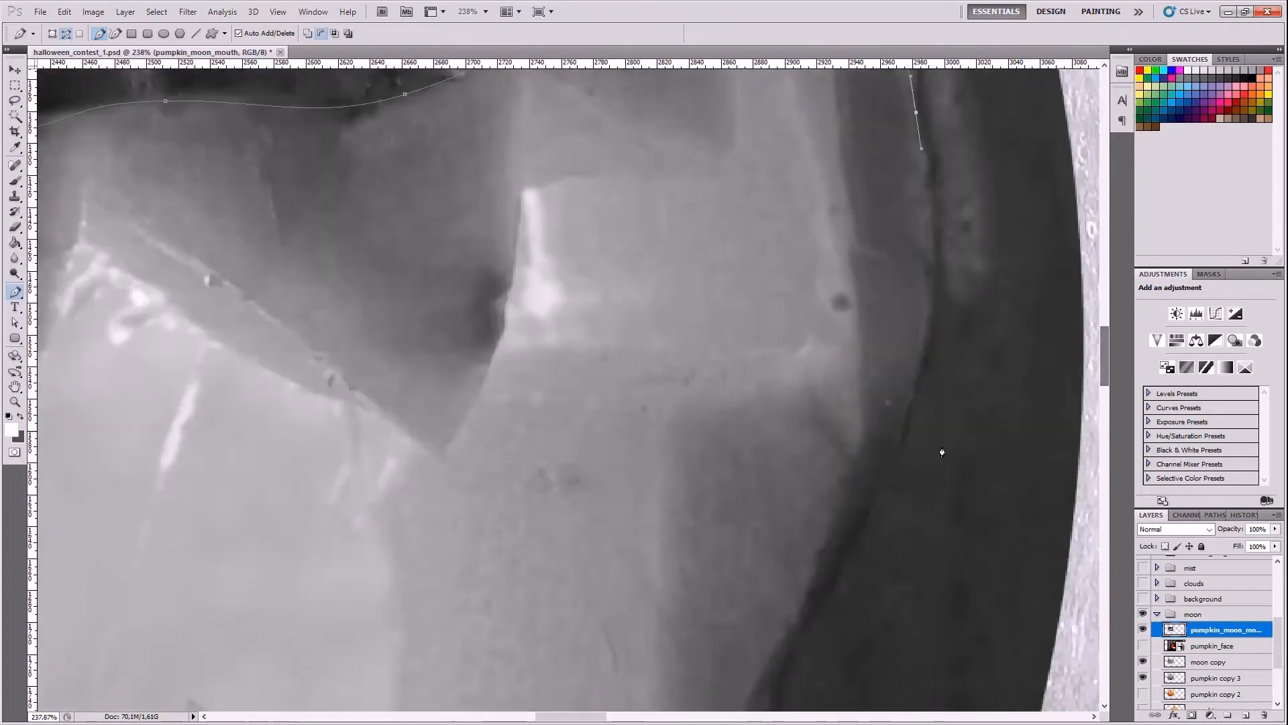
left_click_drag(911, 388, 877, 494)
- Trace the mouth's lower right curve with anchor points down to the first bottom tooth
scroll(881, 493, "down", 2)
scroll(1010, 444, "down", 3)
scroll(809, 280, "up", 1)
left_click_drag(786, 262, 781, 332)
key("ctrl+z")
left_click_drag(767, 344, 752, 357)
left_click_drag(718, 394, 712, 408)
left_click_drag(677, 481, 658, 503)
left_click_drag(522, 646, 462, 677)
- Continue the path along the right half of the mouth's bottom edge, following the small notch
scroll(480, 671, "left", 5)
scroll(604, 604, "down", 4)
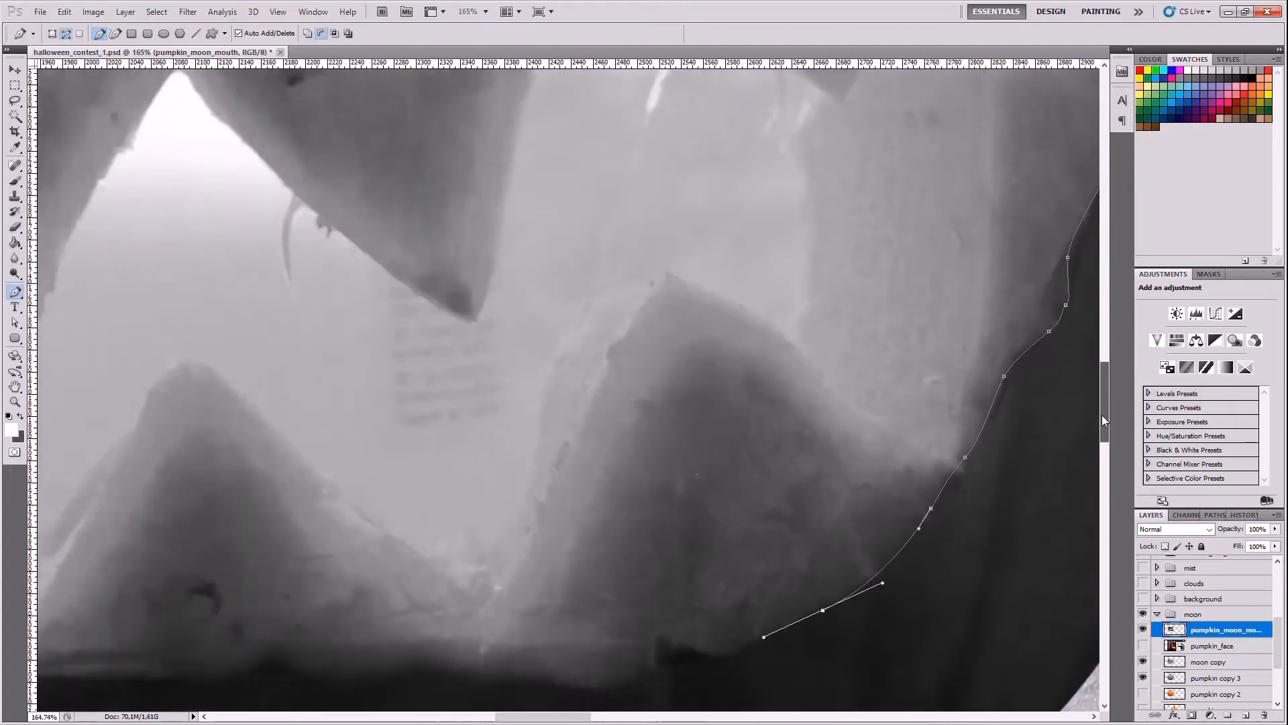
scroll(698, 376, "up", 2)
left_click_drag(651, 318, 587, 294)
left_click_drag(586, 307, 584, 316)
left_click_drag(585, 337, 580, 338)
left_click_drag(481, 358, 433, 345)
left_click_drag(313, 332, 291, 323)
left_click_drag(206, 338, 167, 332)
- Extend the path along the left half of the mouth's bottom edge to where it begins curving upward
scroll(194, 328, "down", 3)
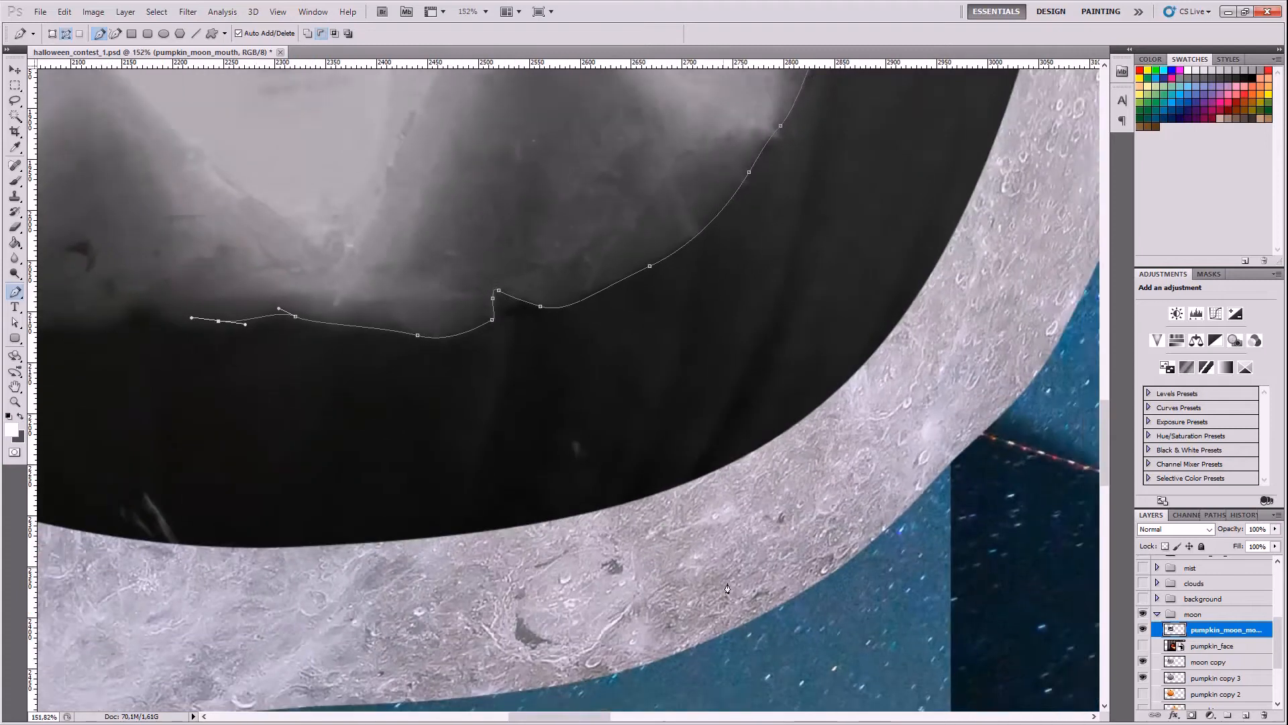
scroll(228, 315, "left", 5)
scroll(524, 288, "up", 1)
left_click_drag(527, 278, 513, 262)
left_click_drag(473, 281, 441, 288)
left_click_drag(339, 290, 310, 295)
left_click_drag(199, 282, 162, 250)
scroll(162, 252, "down", 1)
- Trace the mouth's lower left curve upward along the dark border
left_click_drag(528, 716, 480, 717)
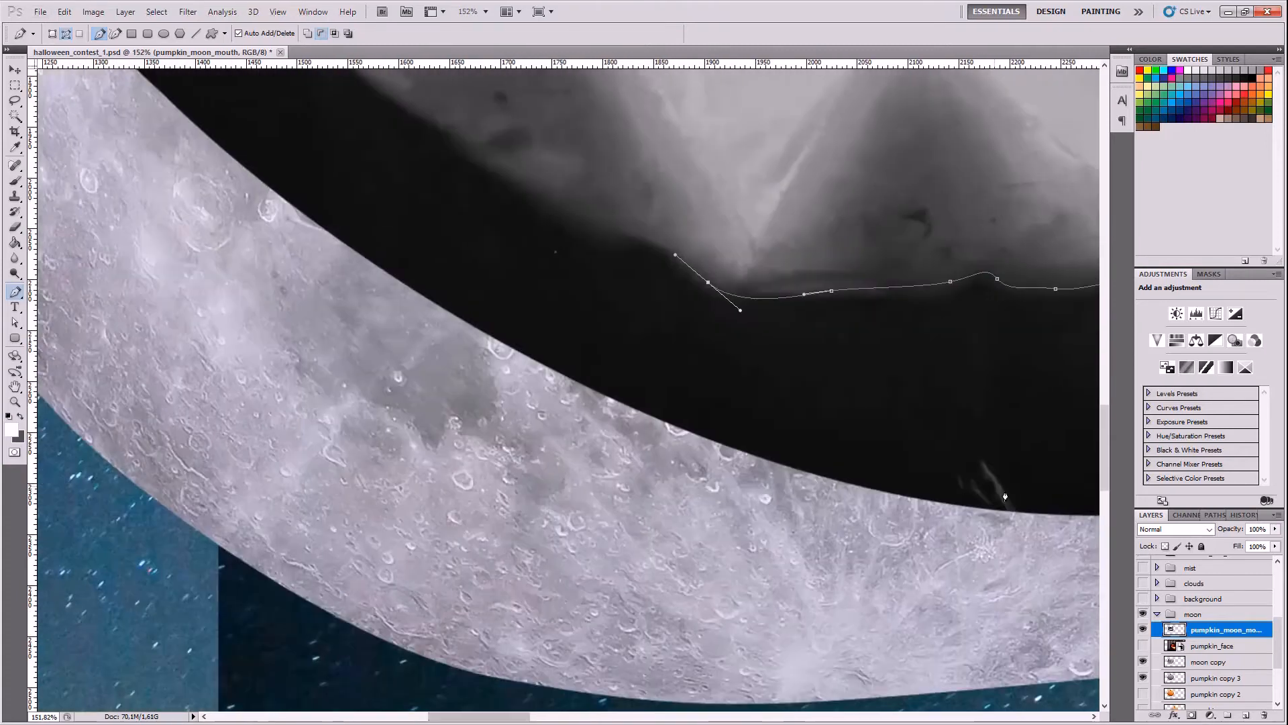
scroll(604, 429, "up", 4)
left_click_drag(568, 414, 521, 388)
key("ctrl+z")
left_click_drag(330, 267, 277, 231)
left_click_drag(221, 168, 174, 134)
left_click_drag(492, 716, 461, 716)
left_click_drag(1104, 424, 1103, 369)
left_click_drag(433, 451, 375, 362)
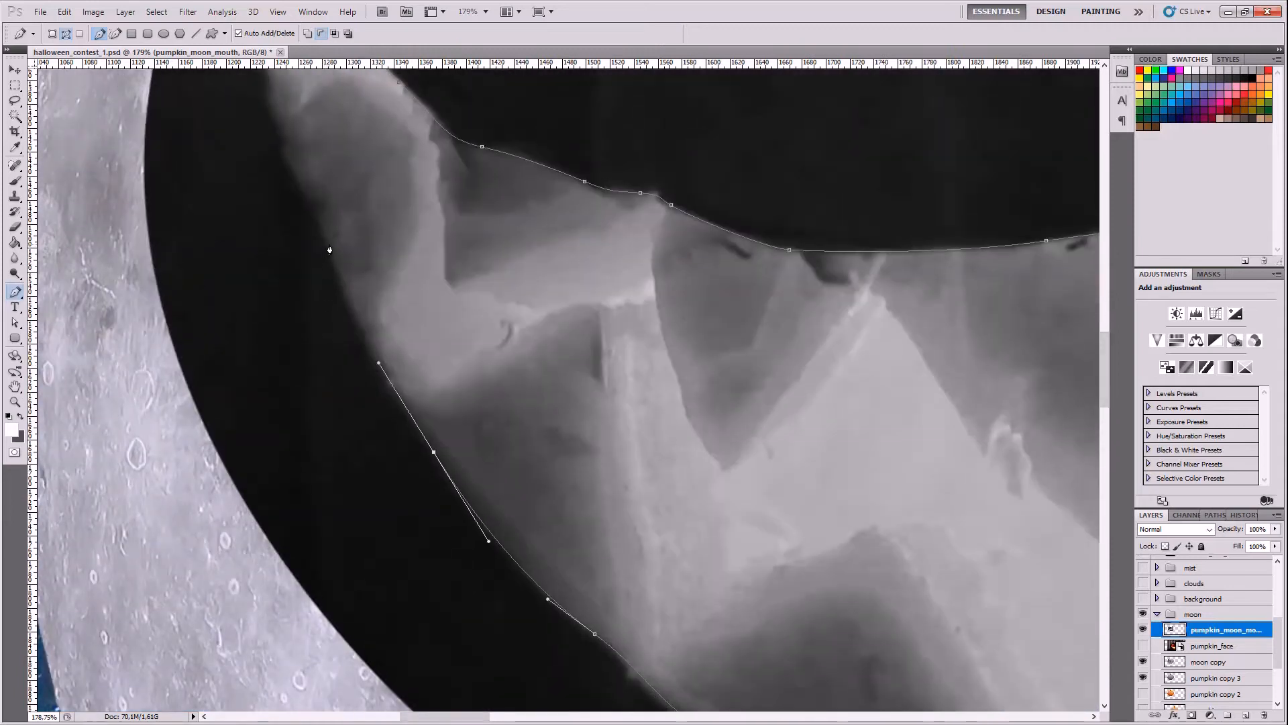
- Finish the mouth's outer left edge up to its left tip and close the mouth path
left_click_drag(327, 245, 310, 196)
key("ctrl+z")
left_click_drag(354, 310, 336, 268)
left_click_drag(321, 221, 286, 142)
left_click_drag(1105, 369, 1104, 324)
left_click_drag(270, 479, 254, 459)
left_click(253, 459)
left_click_drag(256, 346, 265, 273)
left_click(302, 173)
- Start a second path around the left eye, tracing its left side and lower edge
scroll(429, 174, "up", 1)
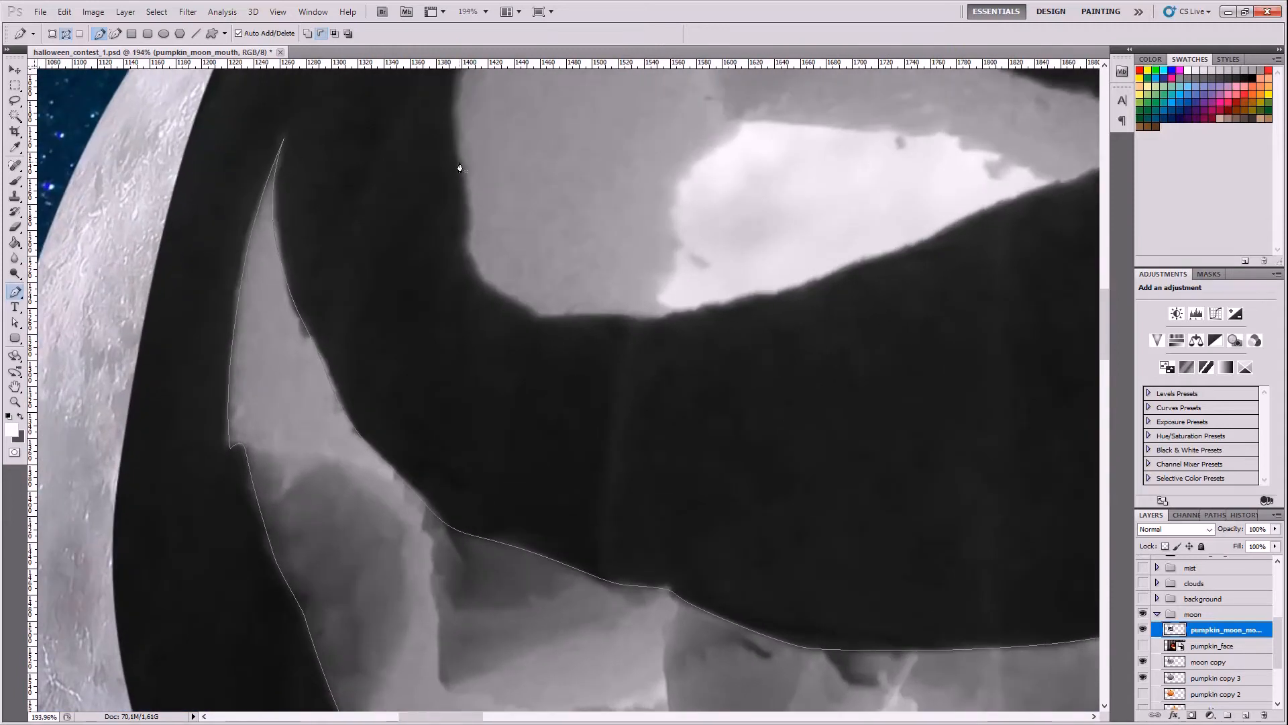
left_click_drag(460, 161, 464, 187)
left_click_drag(471, 220, 474, 268)
left_click_drag(484, 282, 492, 291)
left_click(578, 316)
left_click(651, 317)
left_click(708, 301)
left_click(745, 294)
left_click_drag(778, 291, 789, 286)
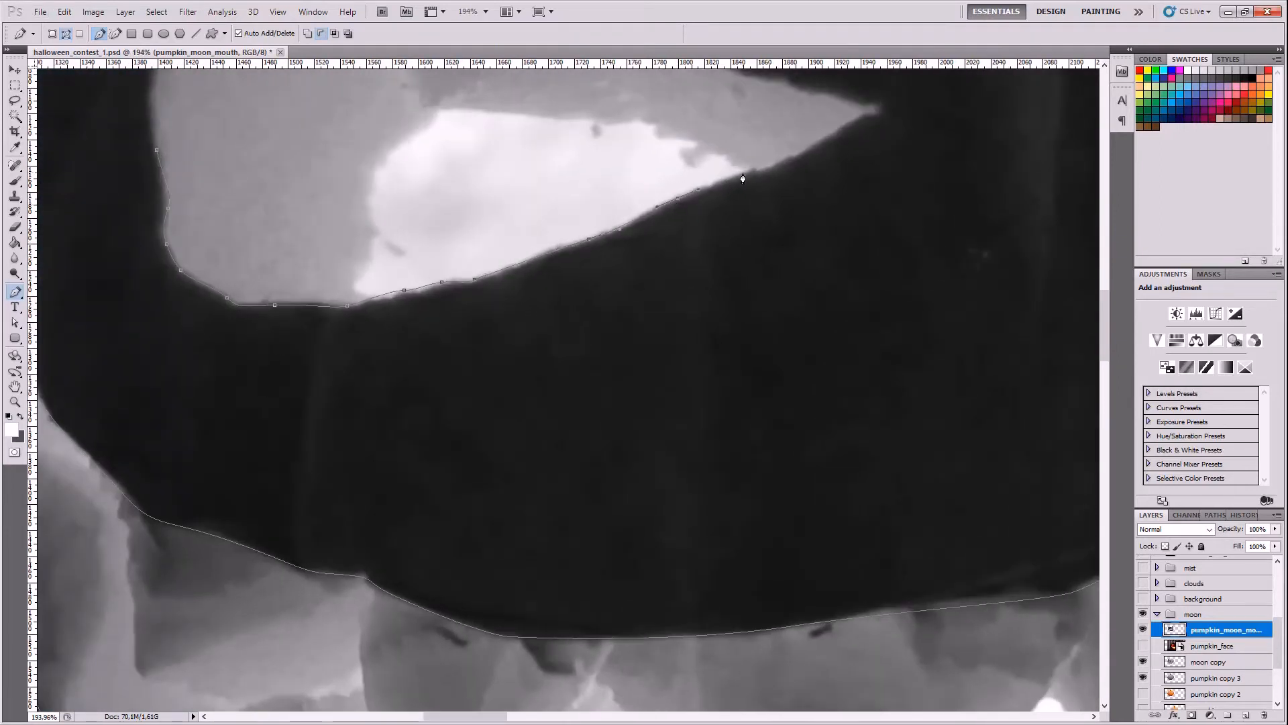
- Trace the left eye's inner corner and upper edge, and close the path around the eye
left_click(879, 106)
left_click_drag(1105, 358, 1105, 339)
left_click_drag(708, 228, 676, 212)
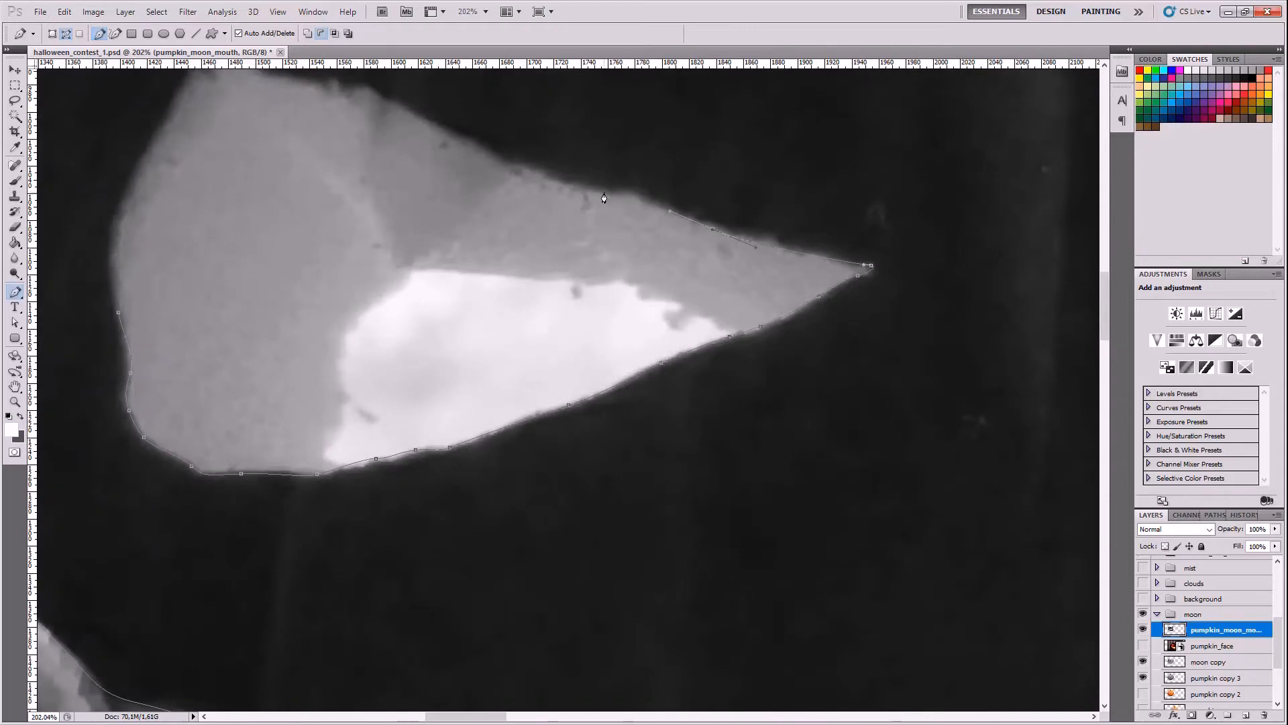
left_click_drag(602, 196, 574, 188)
left_click_drag(515, 168, 489, 157)
left_click_drag(1105, 335, 1105, 313)
scroll(799, 336, "up", 1)
left_click(394, 300)
left_click(341, 273)
left_click(315, 264)
left_click(296, 265)
left_click_drag(281, 261, 267, 258)
left_click_drag(228, 250, 212, 248)
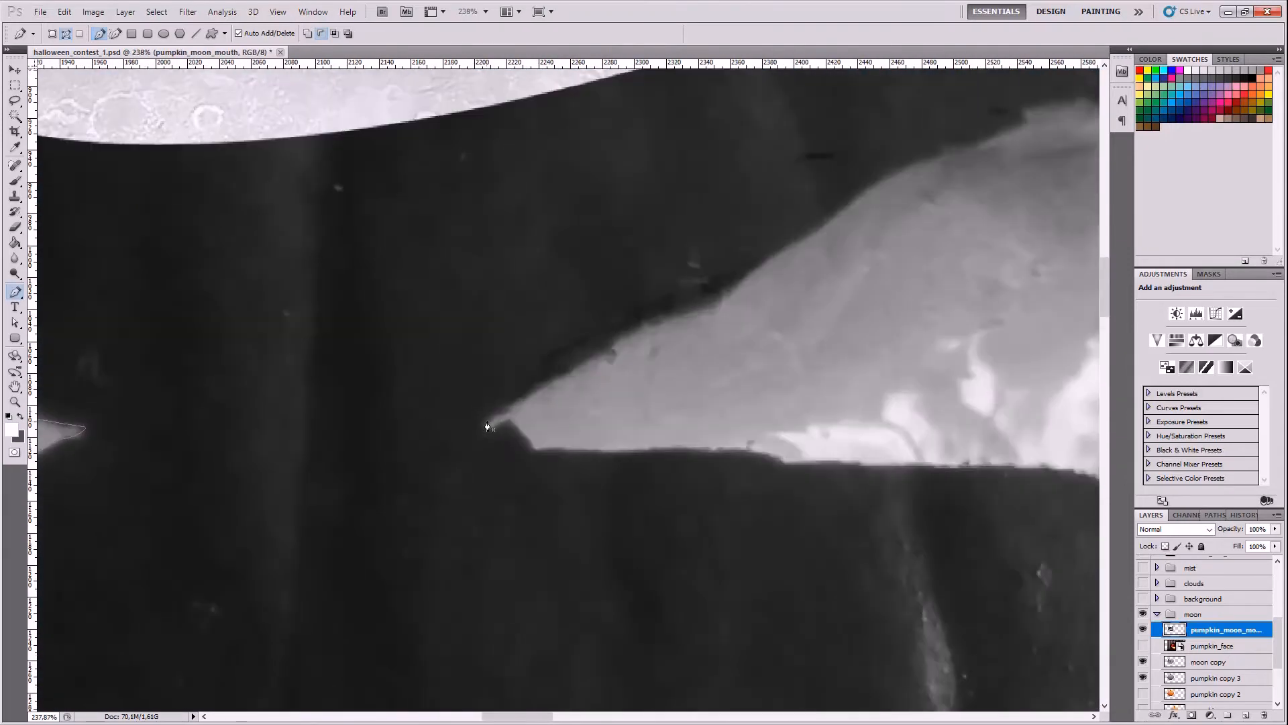
- Start a path at the right eye's inner corner and trace its sloping upper edge
left_click(487, 421)
left_click(535, 394)
left_click(640, 332)
left_click(741, 287)
left_click(824, 225)
left_click(901, 172)
left_click(957, 152)
left_click(1016, 128)
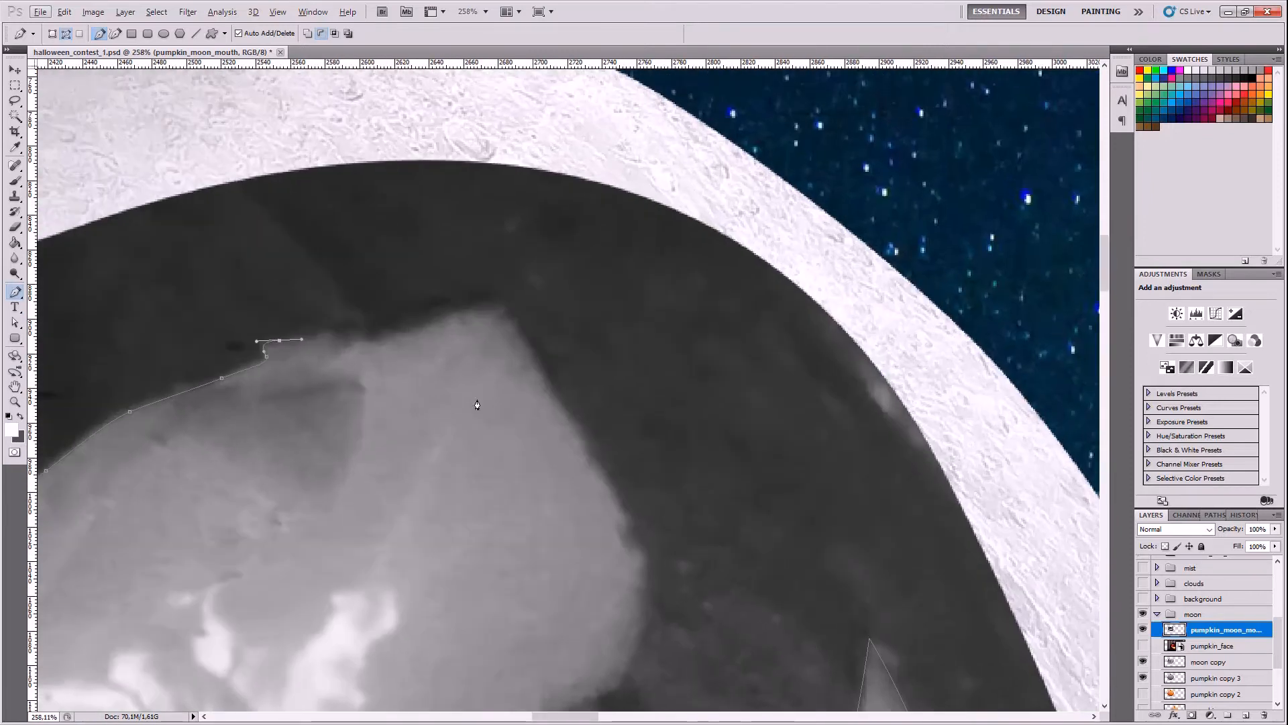
- Trace the right eye's upper corner and rounded outer side down to its lower edge
left_click_drag(481, 310, 501, 308)
left_click(525, 342)
left_click(540, 370)
left_click(649, 634)
scroll(650, 633, "down", 5)
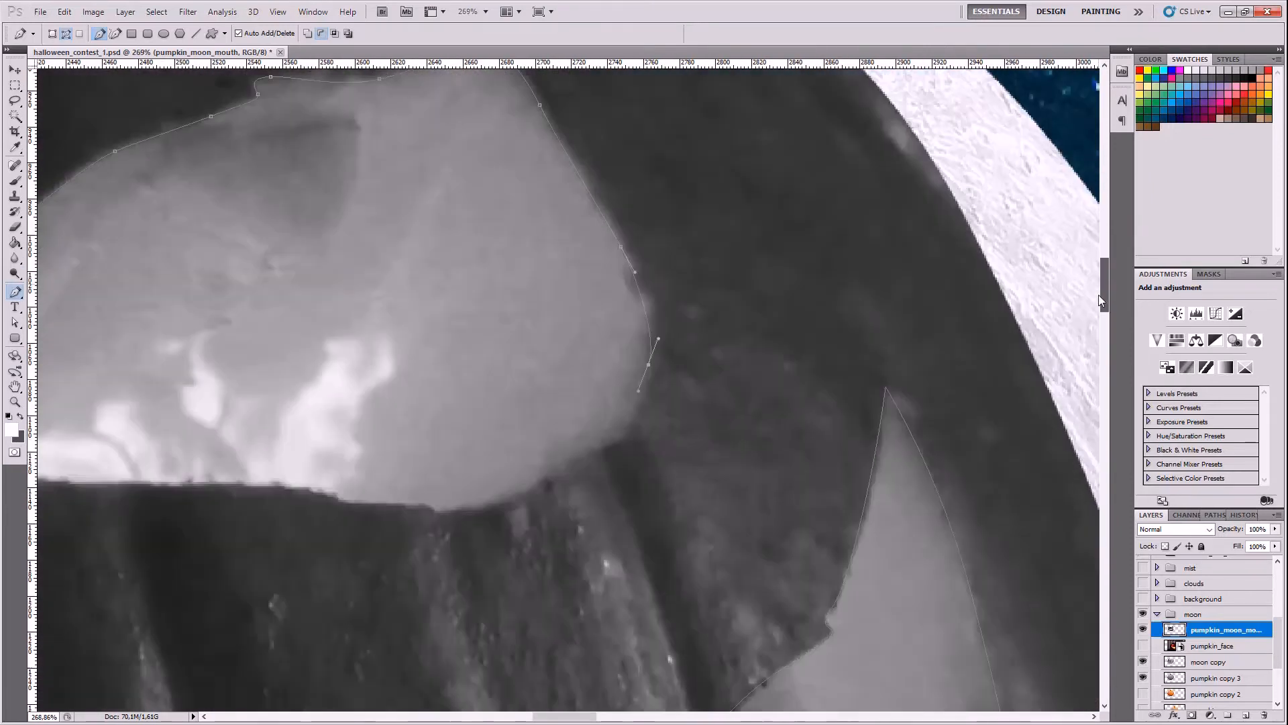
left_click_drag(595, 379, 562, 395)
- Trace the right eye's lower edge back to the inner corner and close the path
left_click(357, 439)
left_click_drag(223, 420, 112, 419)
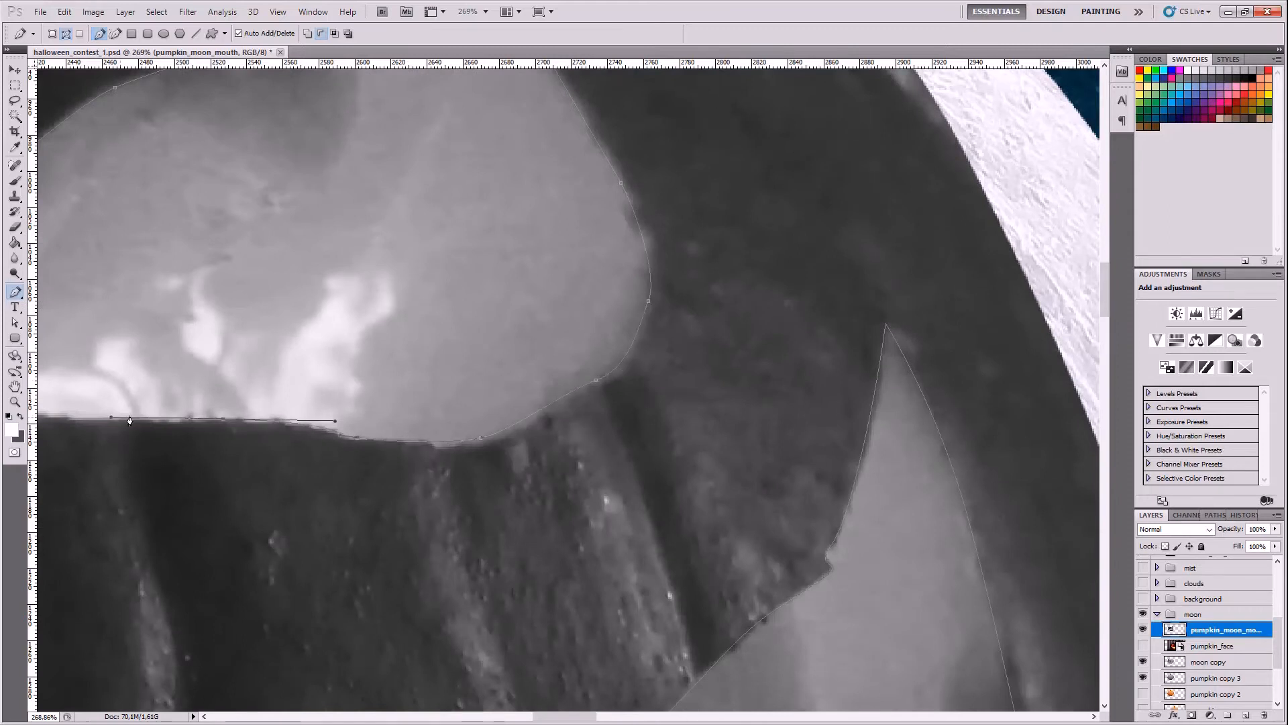
scroll(127, 421, "left", 8)
scroll(554, 435, "up", 1)
left_click_drag(566, 407, 461, 388)
left_click_drag(284, 391, 259, 391)
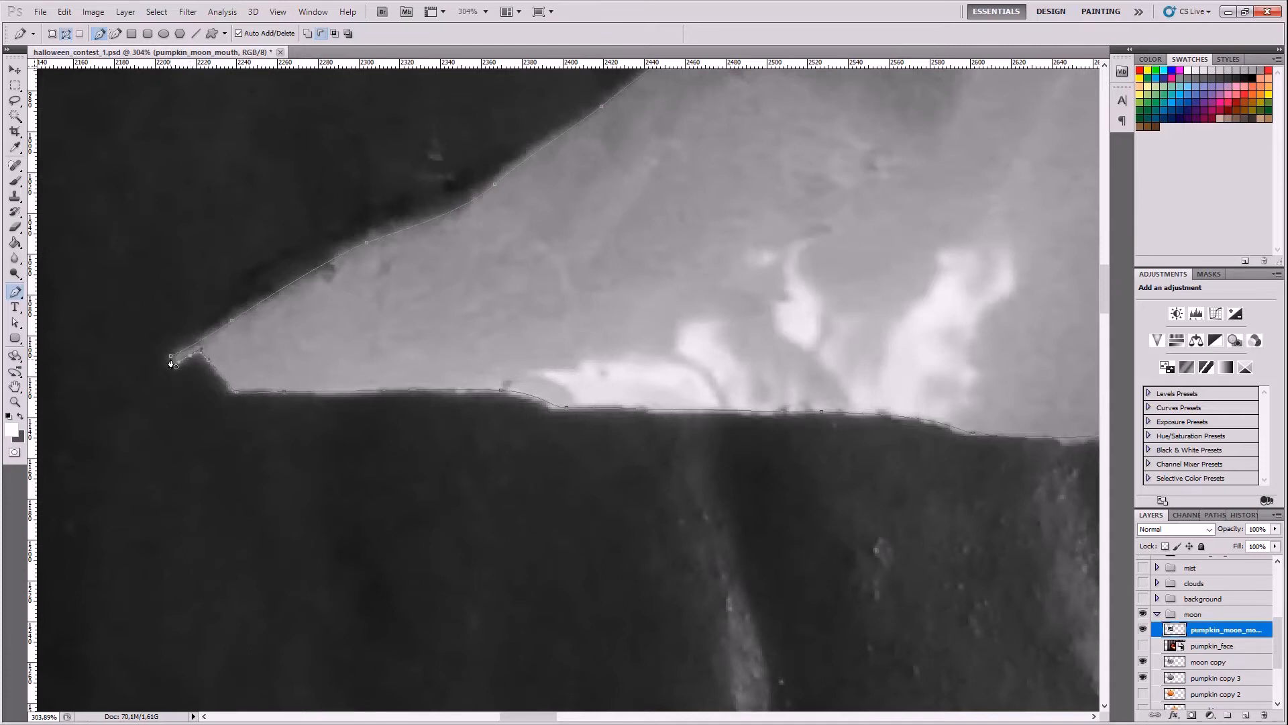
left_click(187, 346)
scroll(575, 354, "down", 10)
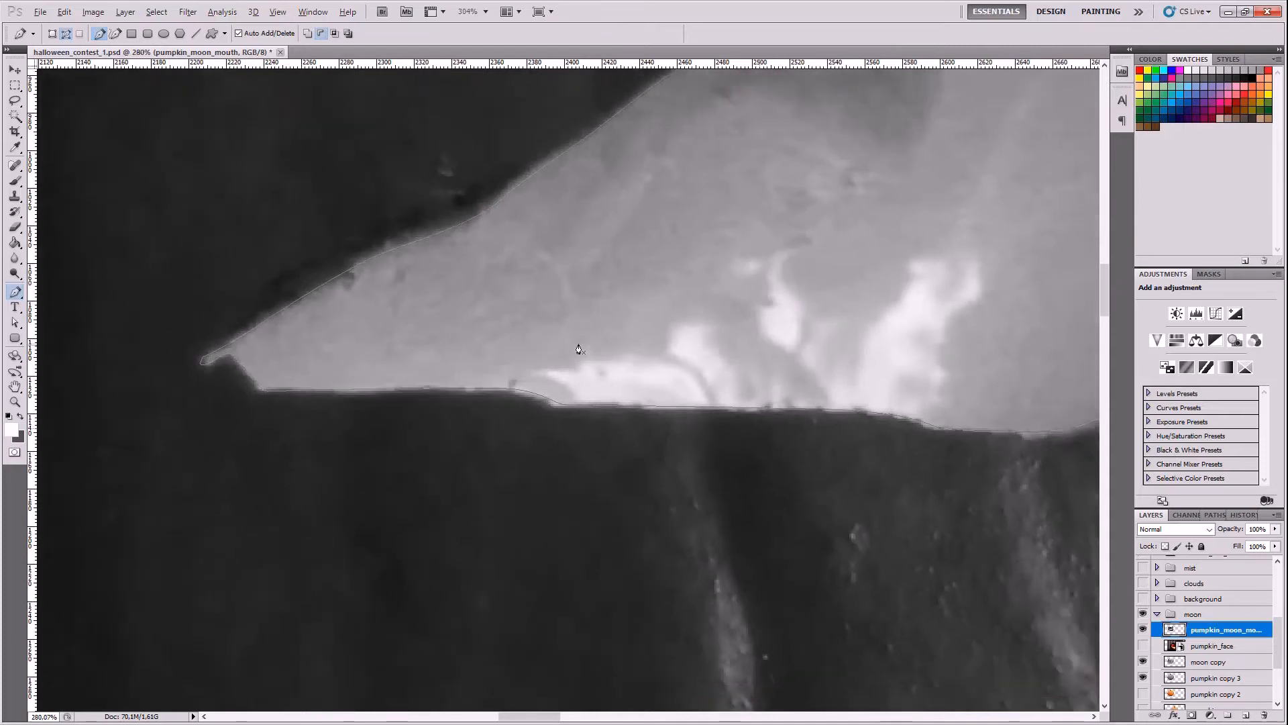
scroll(624, 312, "down", 2)
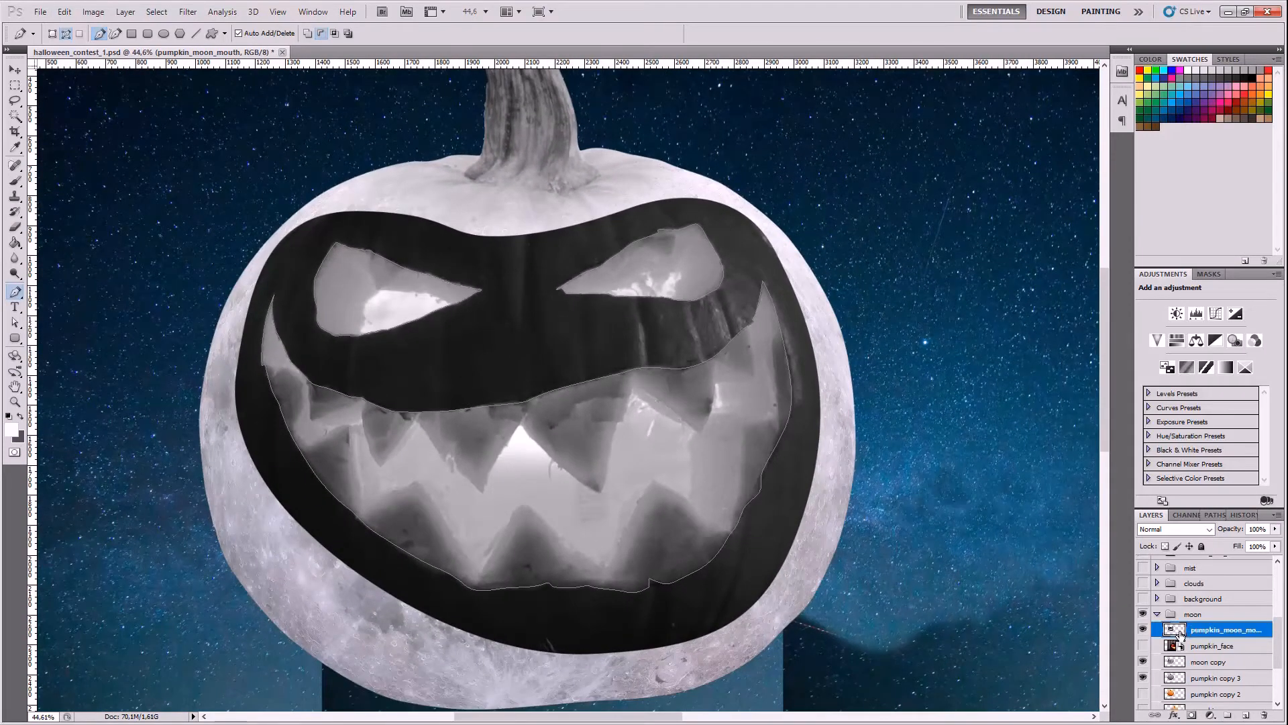
double_click(1180, 634)
left_click(1252, 352)
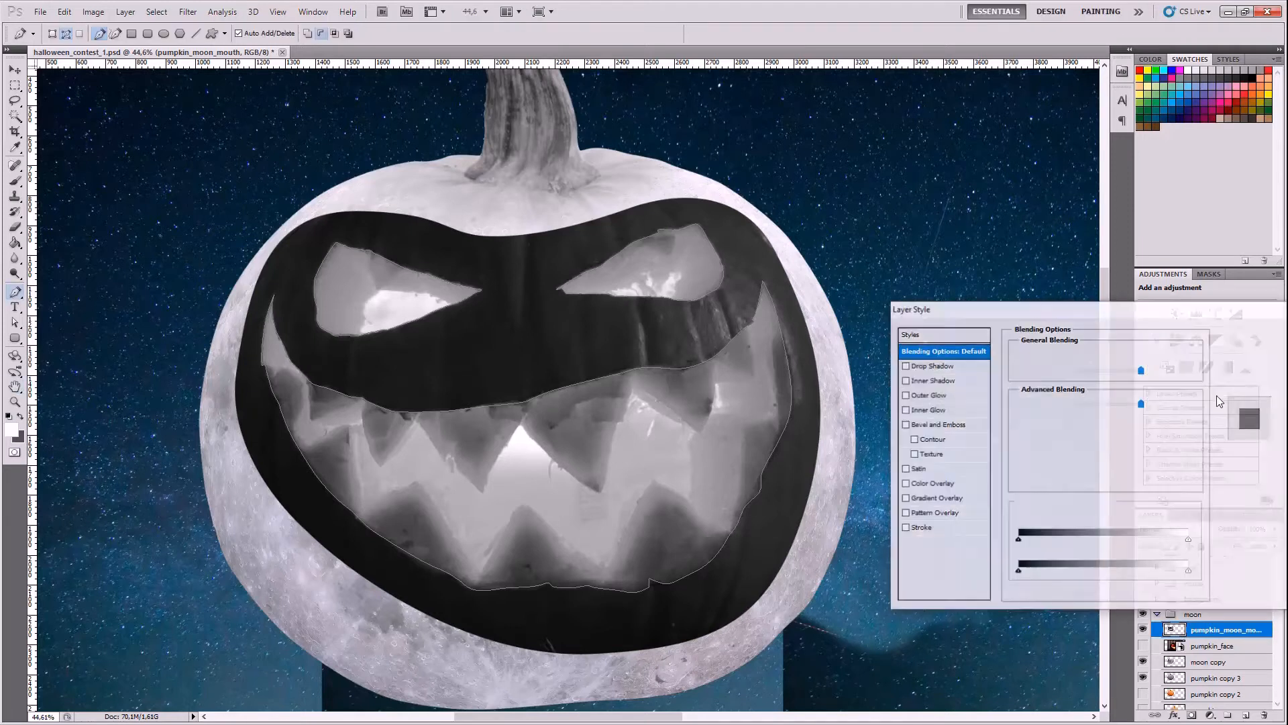
right_click(1169, 628)
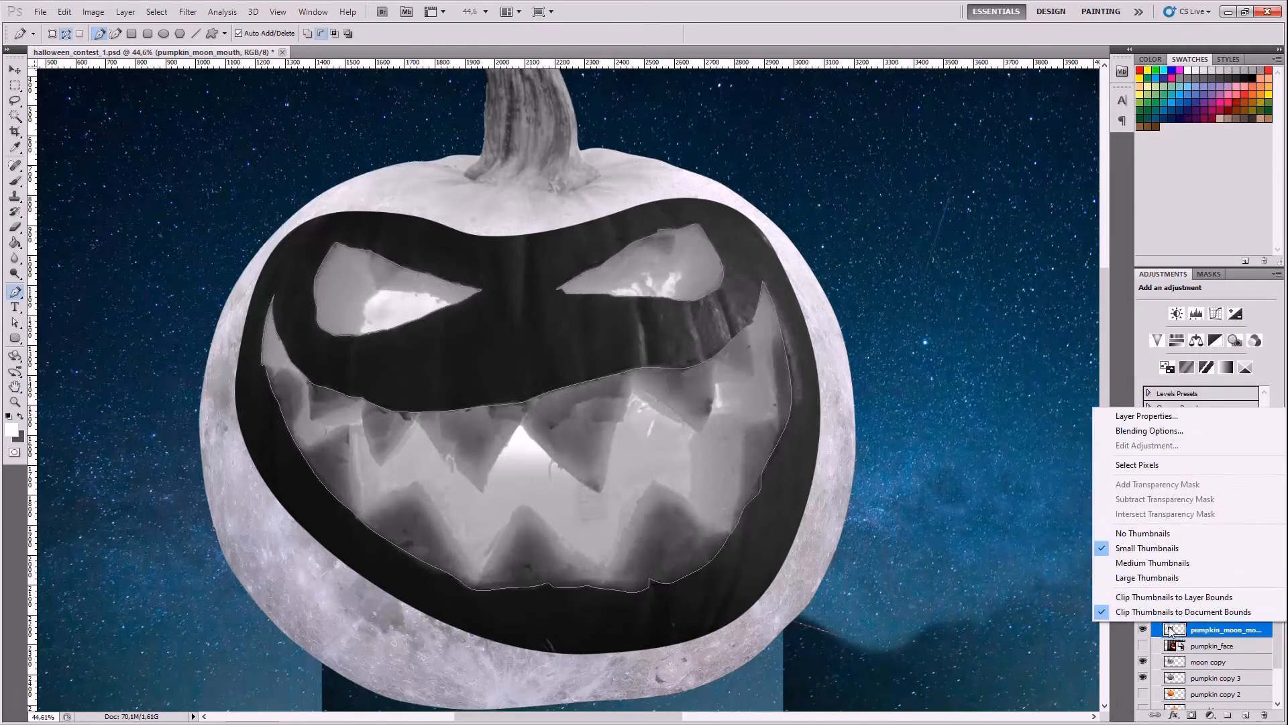
right_click(1174, 632)
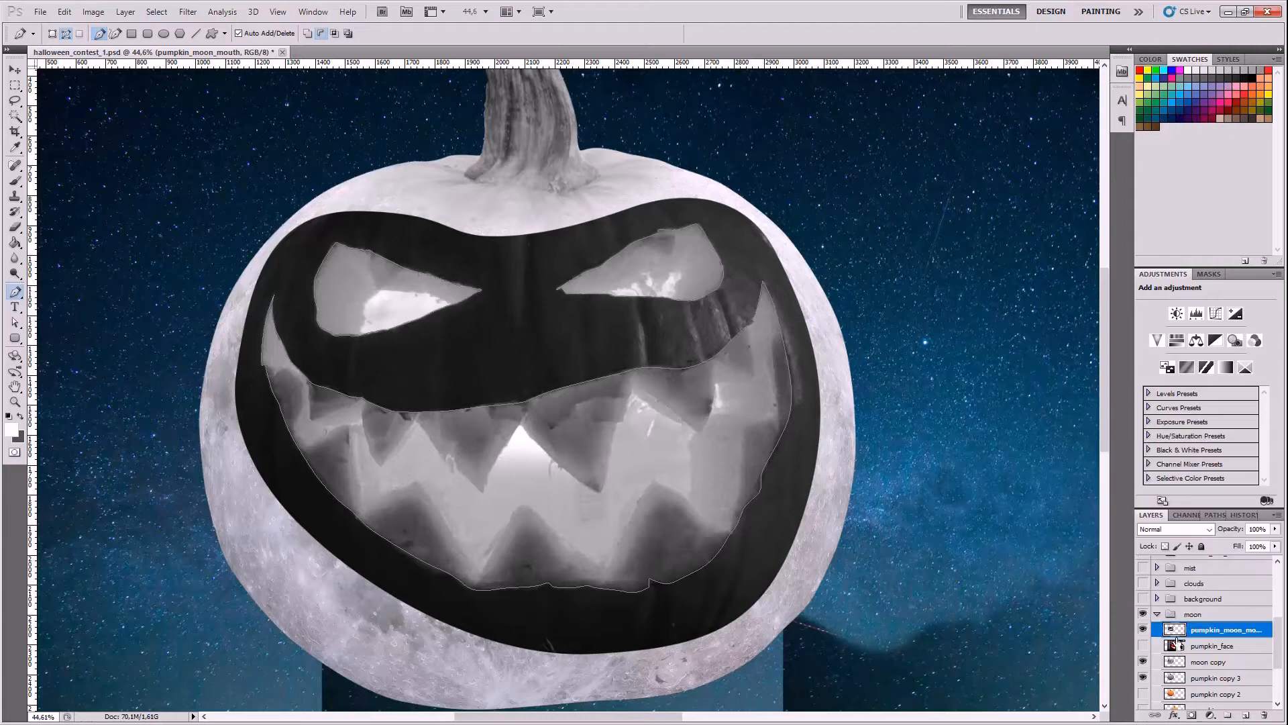
right_click(1173, 628)
left_click(1170, 652)
double_click(1173, 629)
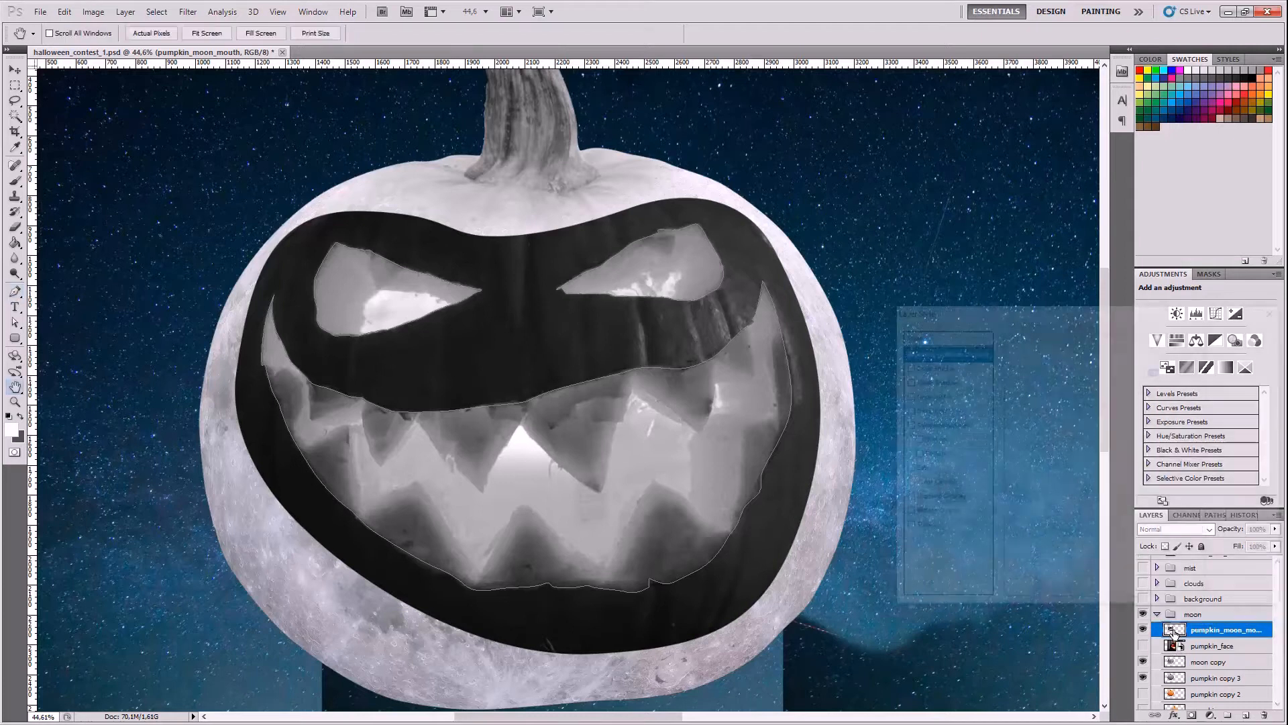
left_click(1238, 353)
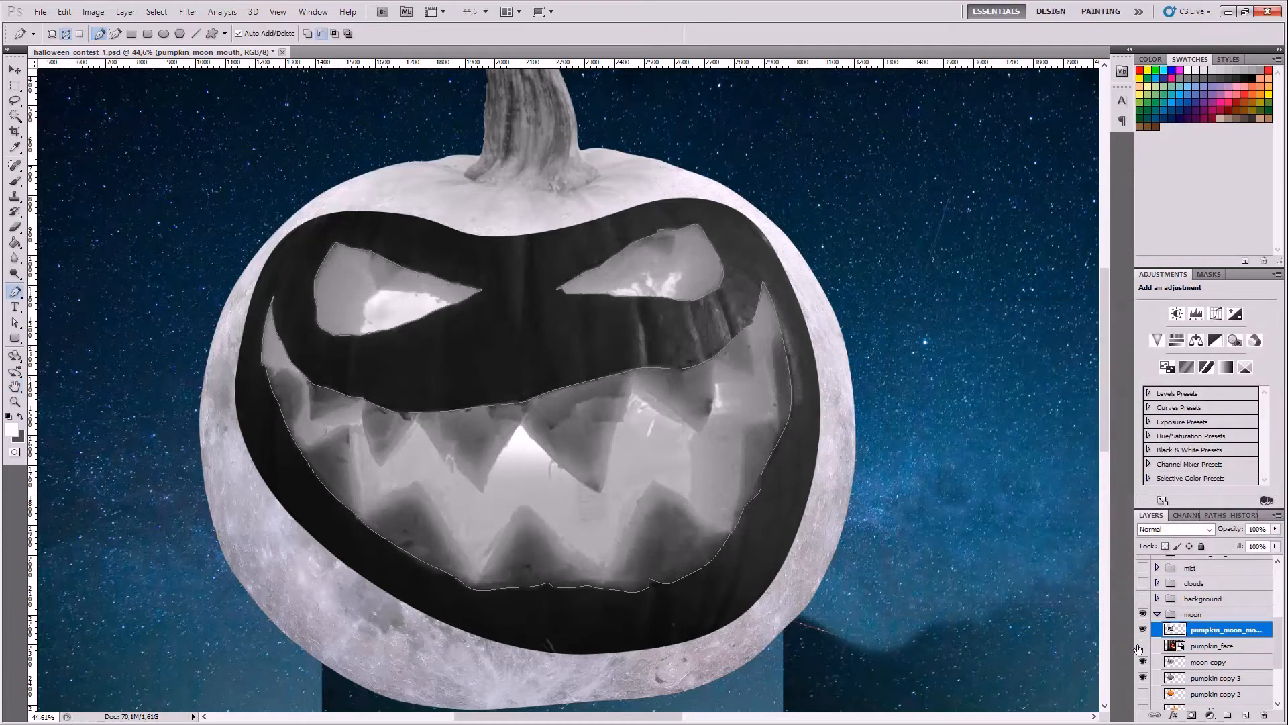
right_click(1170, 631)
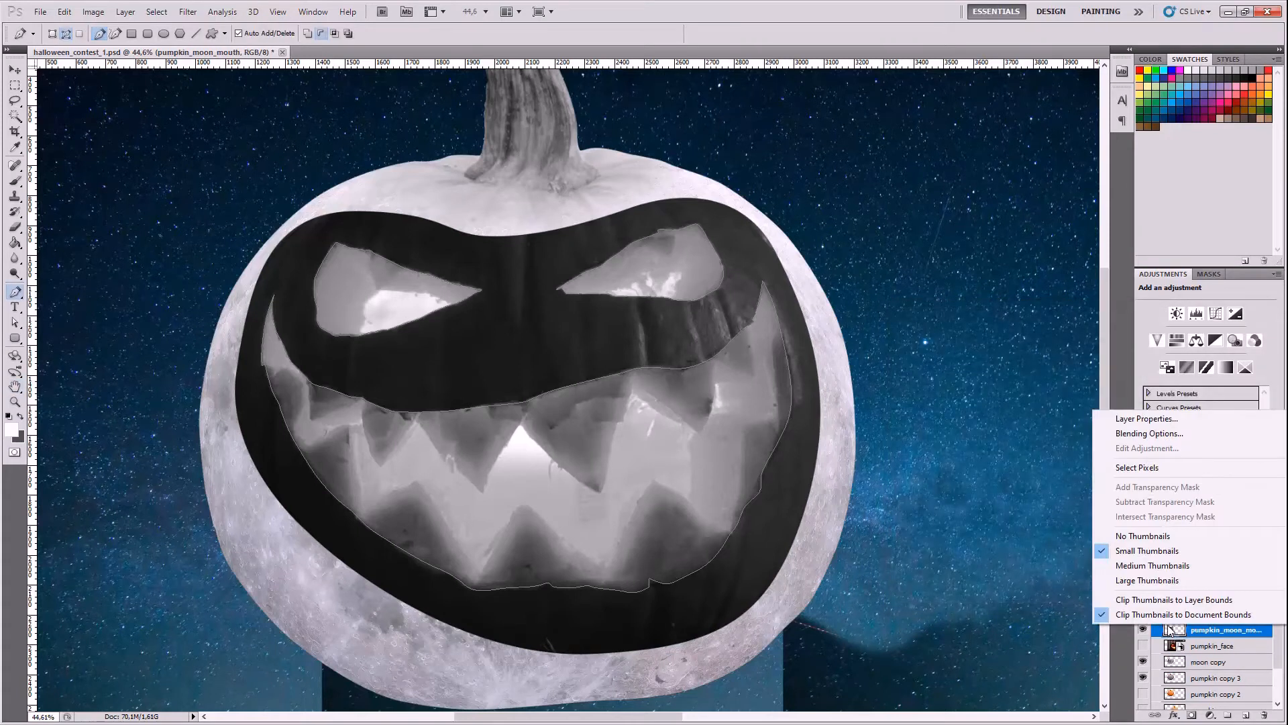
left_click(1192, 637)
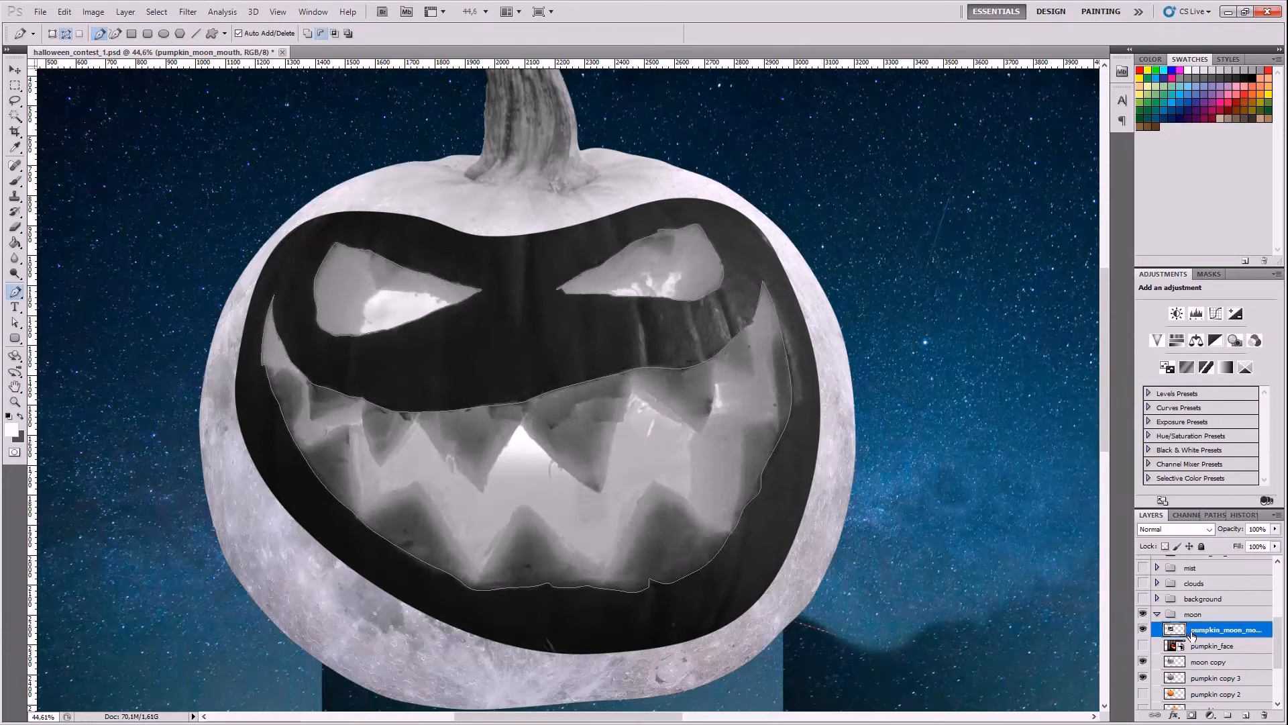
- Duplicate the pumpkin_moon_mouth layer as pumpkin_moon_mouth copy and hide the original
right_click(1194, 633)
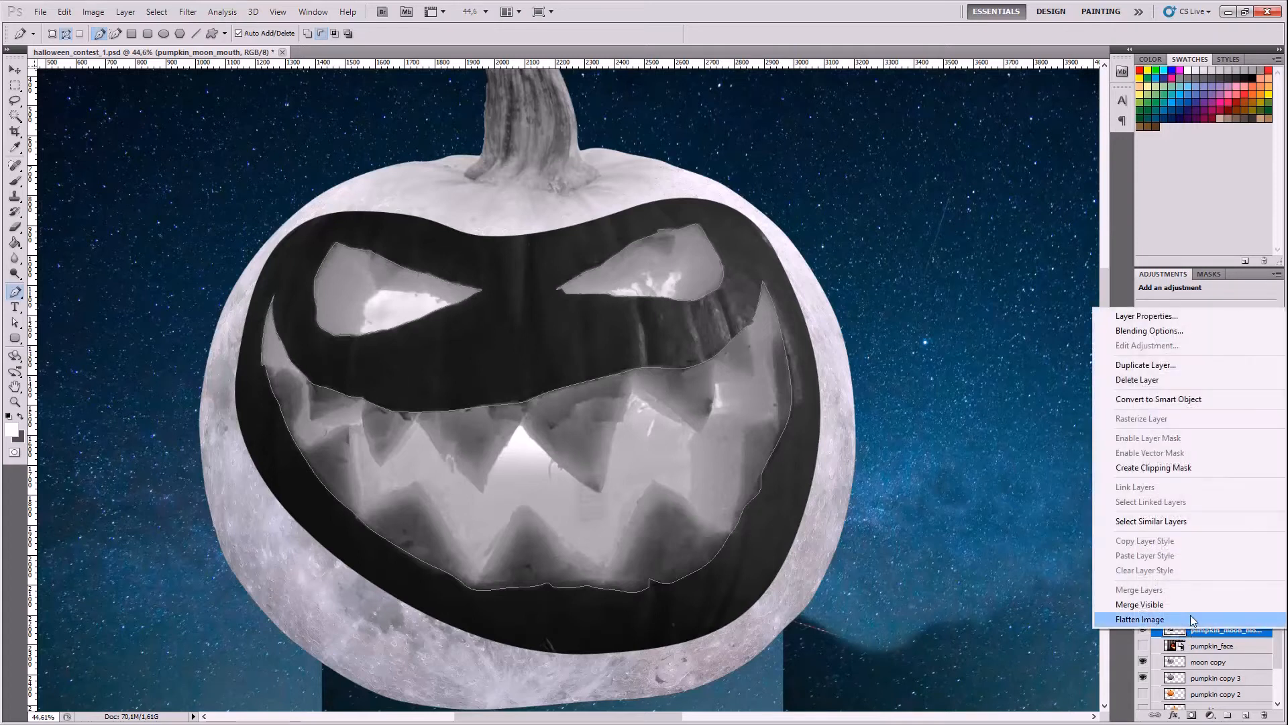
left_click(1155, 366)
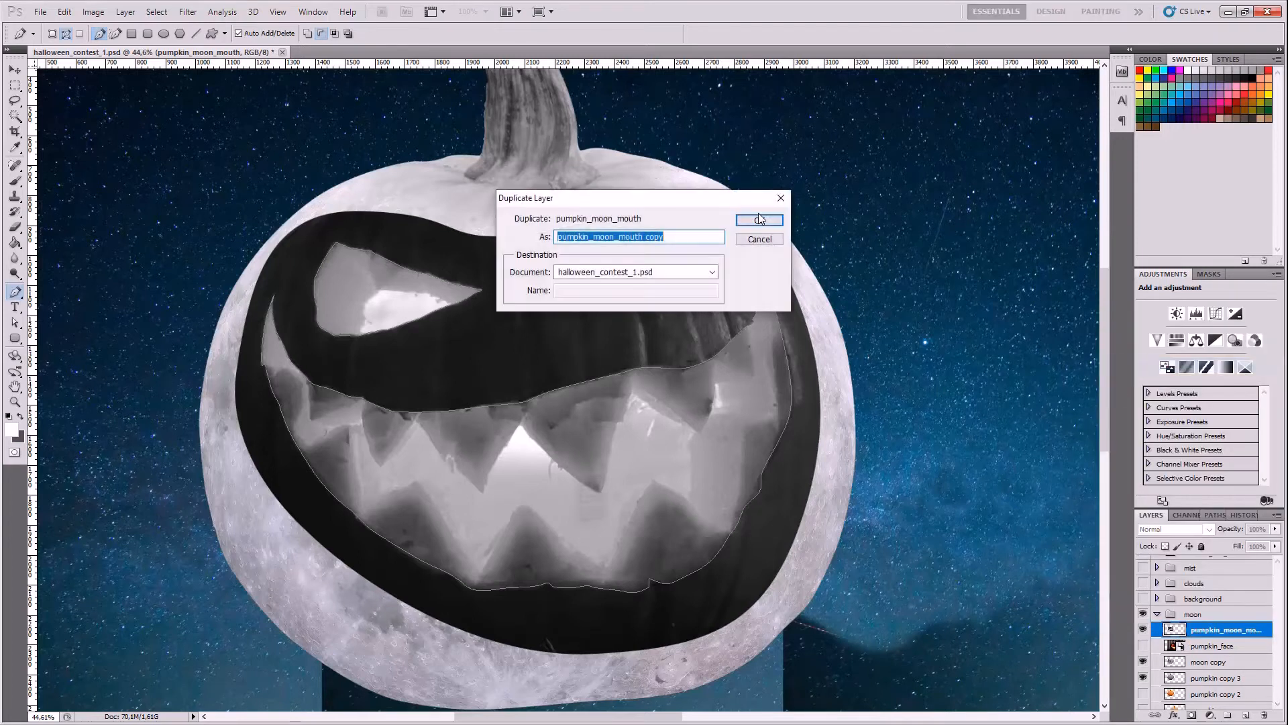
left_click(759, 220)
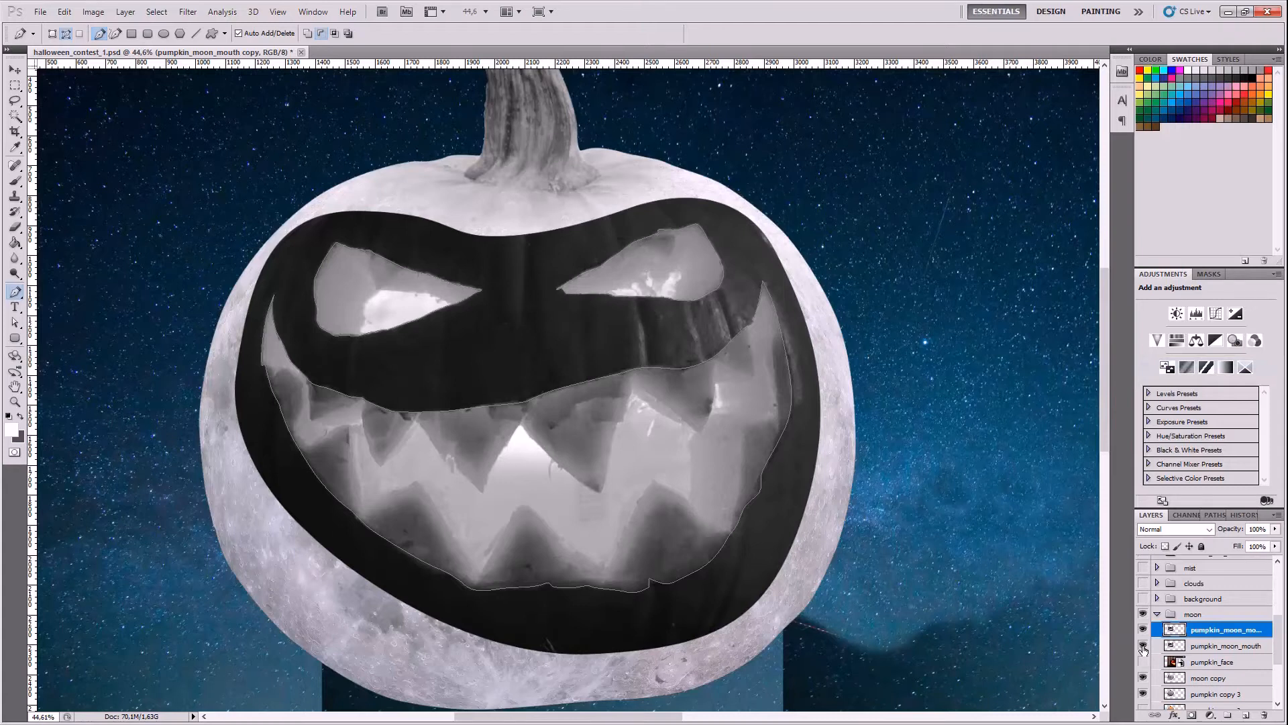
- Convert the eye and mouth paths into a selection
right_click(575, 387)
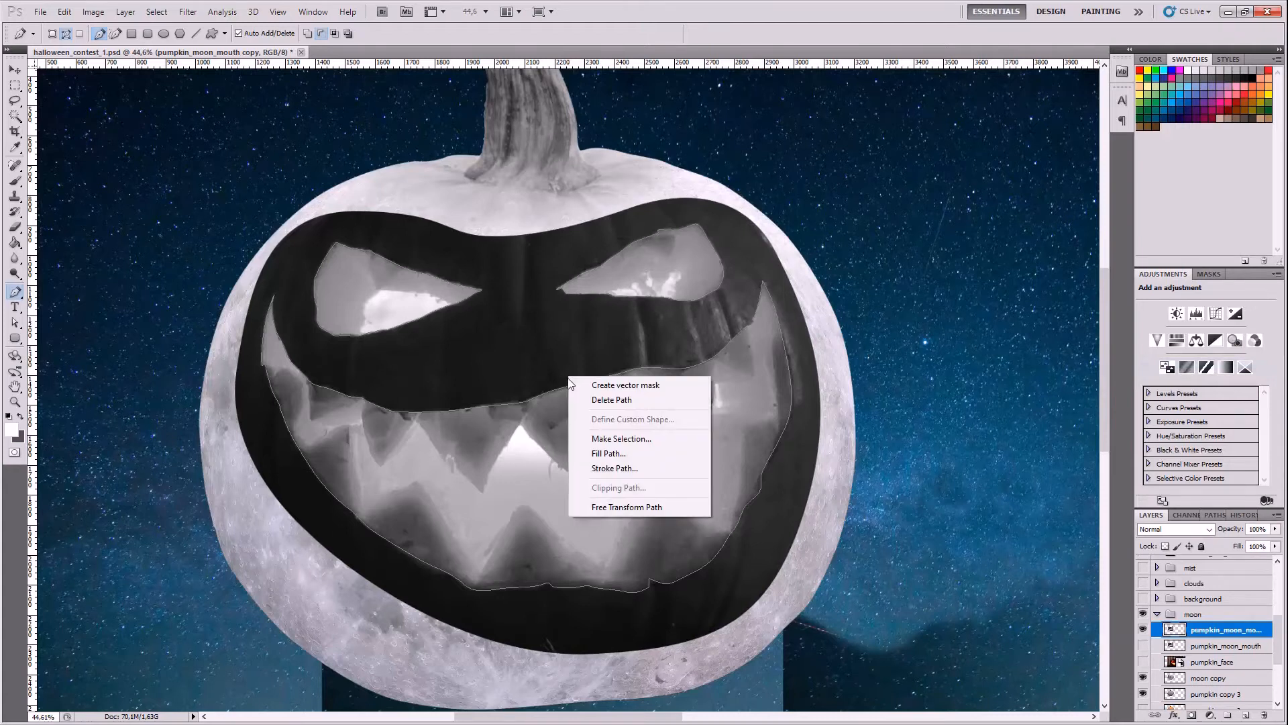
left_click(609, 437)
key("Return")
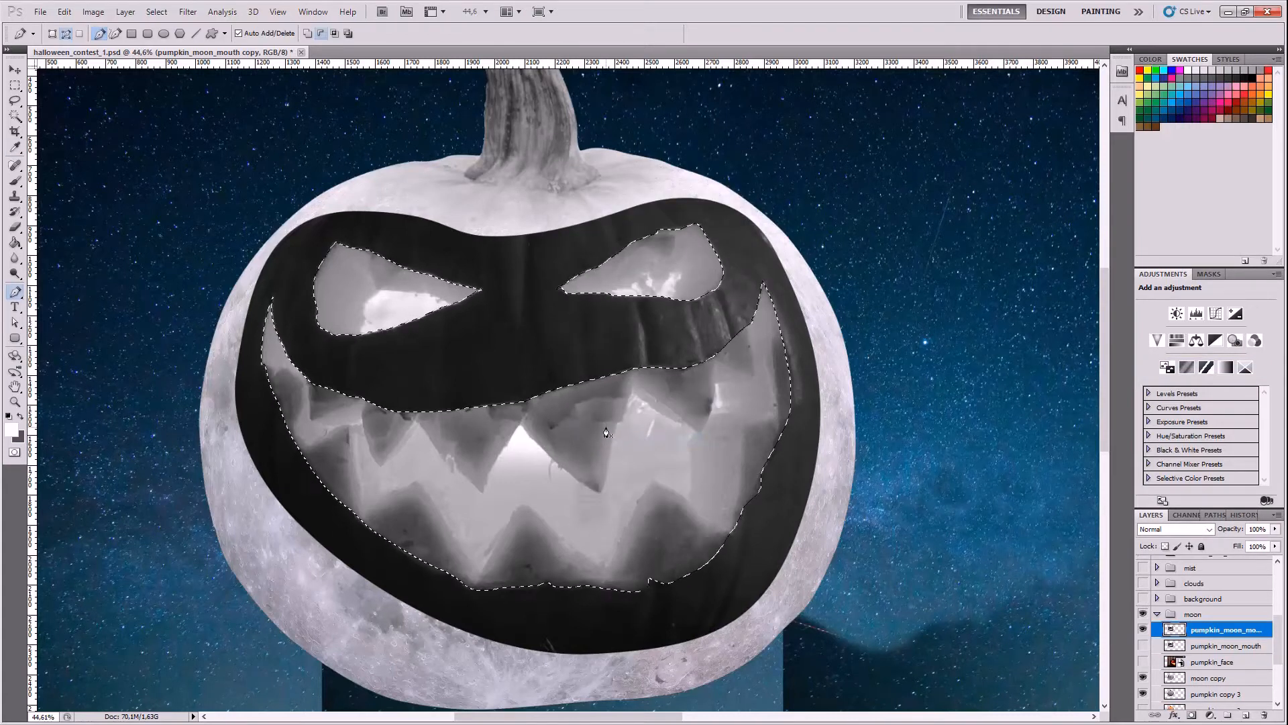
- Invert the selection and delete the dark area around the eyes and mouth from pumpkin_moon_mouth copy
key("ctrl+shift+i")
scroll(605, 426, "down", 3)
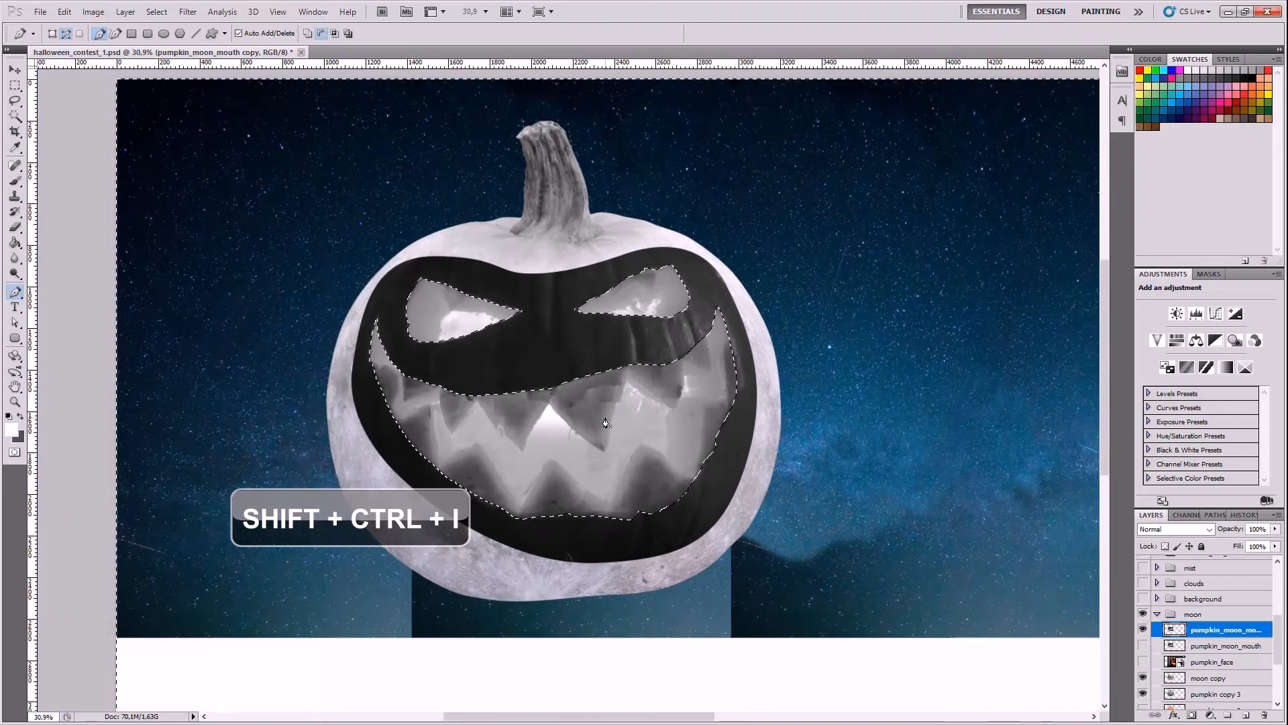
key("Delete")
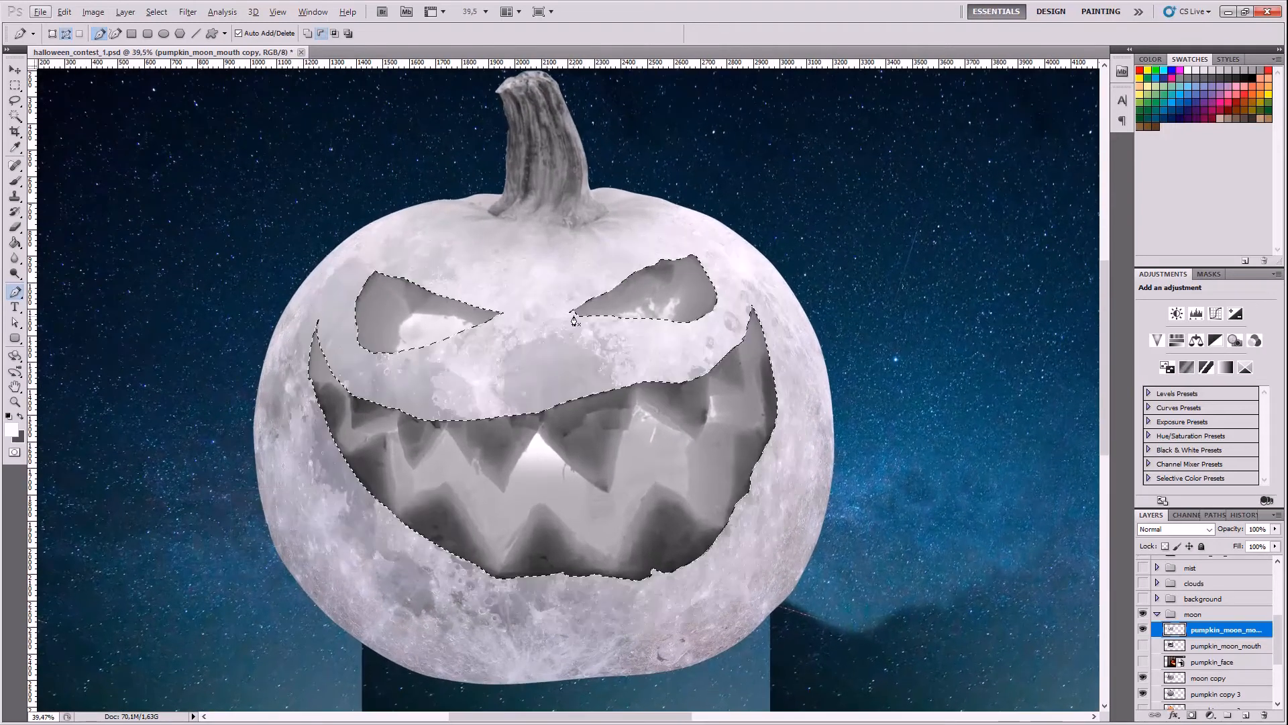
- Deselect the face cut-out and apply a Brightness/Contrast adjustment to pumpkin_moon_mouth copy with brightness 0 and contrast 100
key("m")
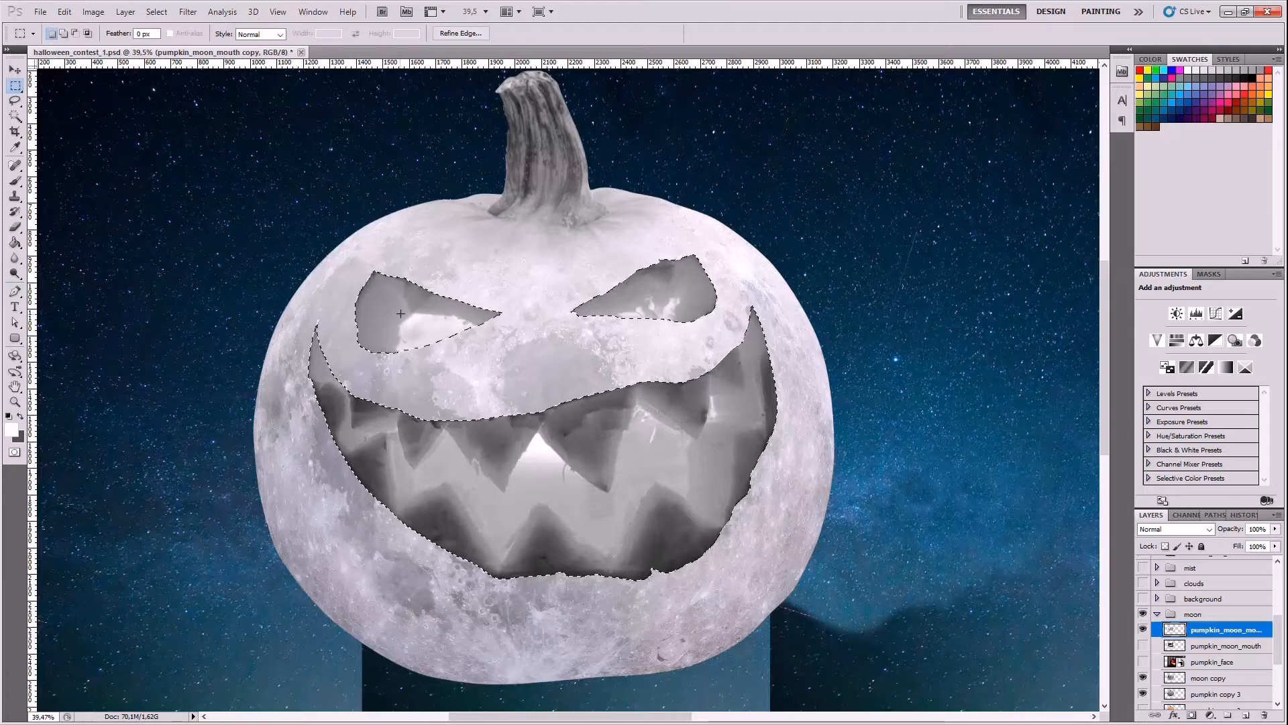
key("ctrl+d")
scroll(535, 438, "down", 4)
scroll(535, 437, "up", 4)
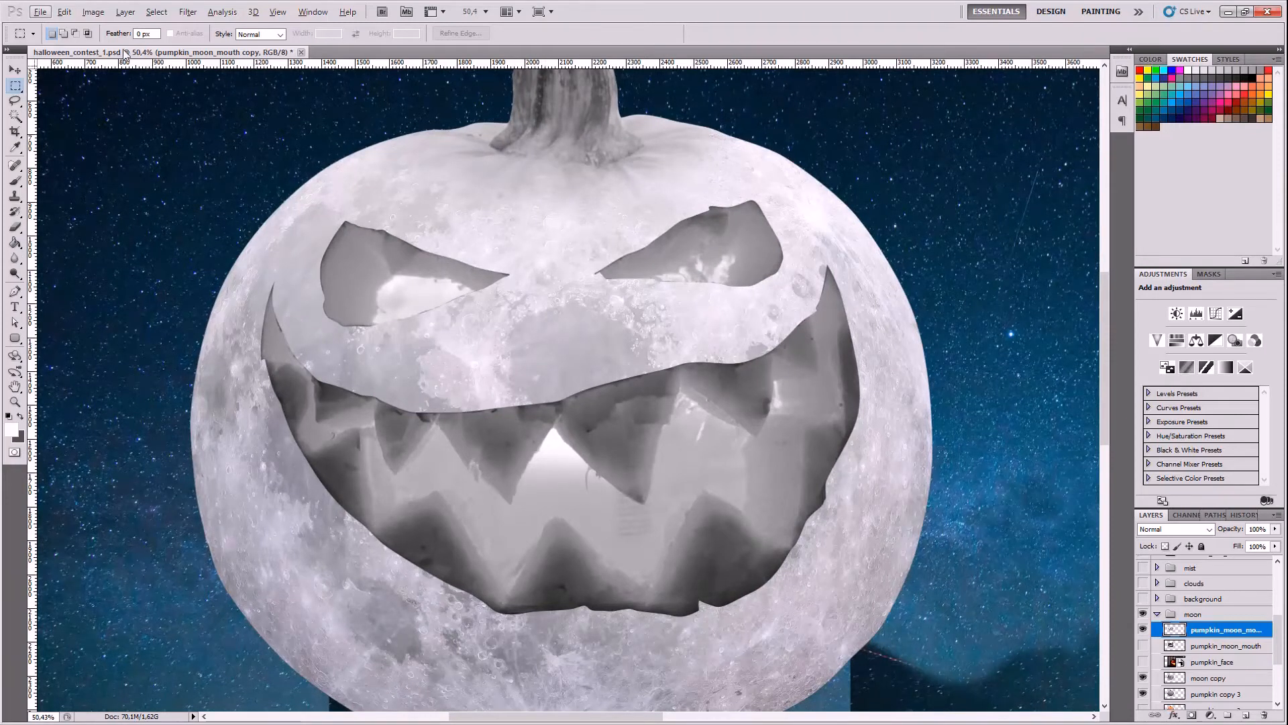
left_click(96, 13)
mouse_move(137, 49)
left_click(280, 45)
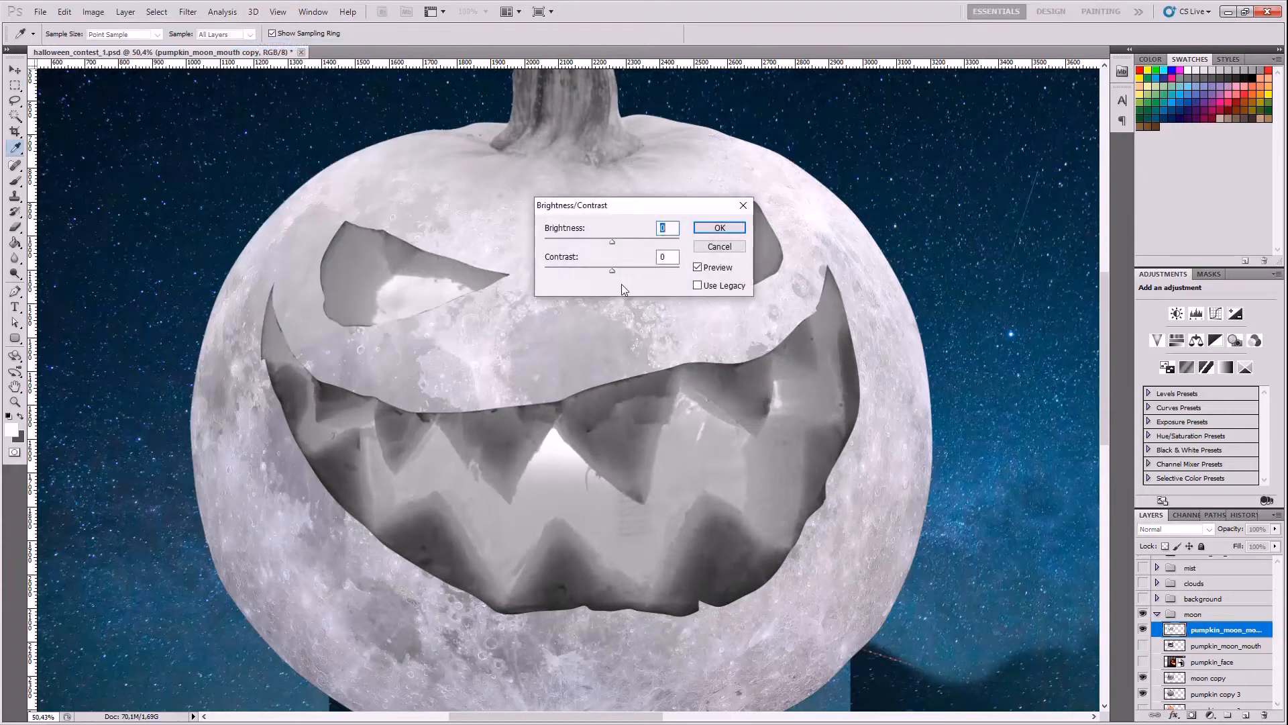
left_click_drag(612, 242, 667, 270)
left_click_drag(648, 241, 611, 241)
left_click_drag(667, 271, 683, 270)
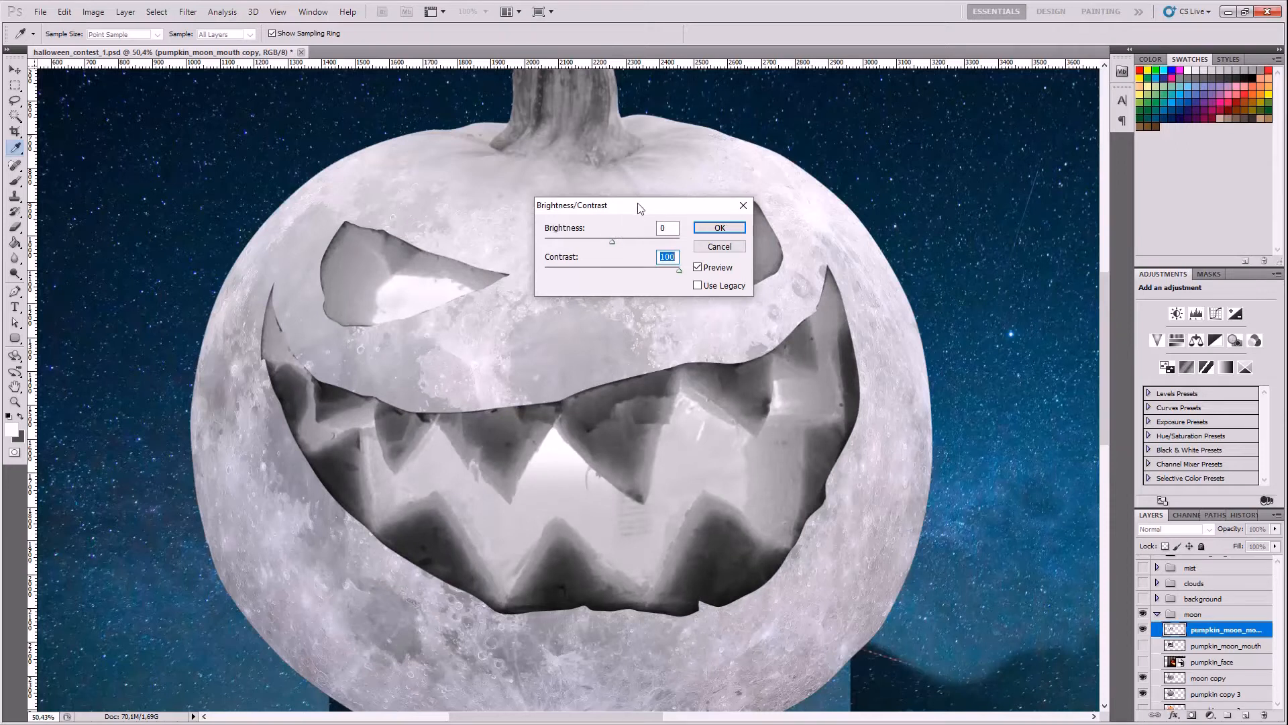
left_click(720, 228)
key("m")
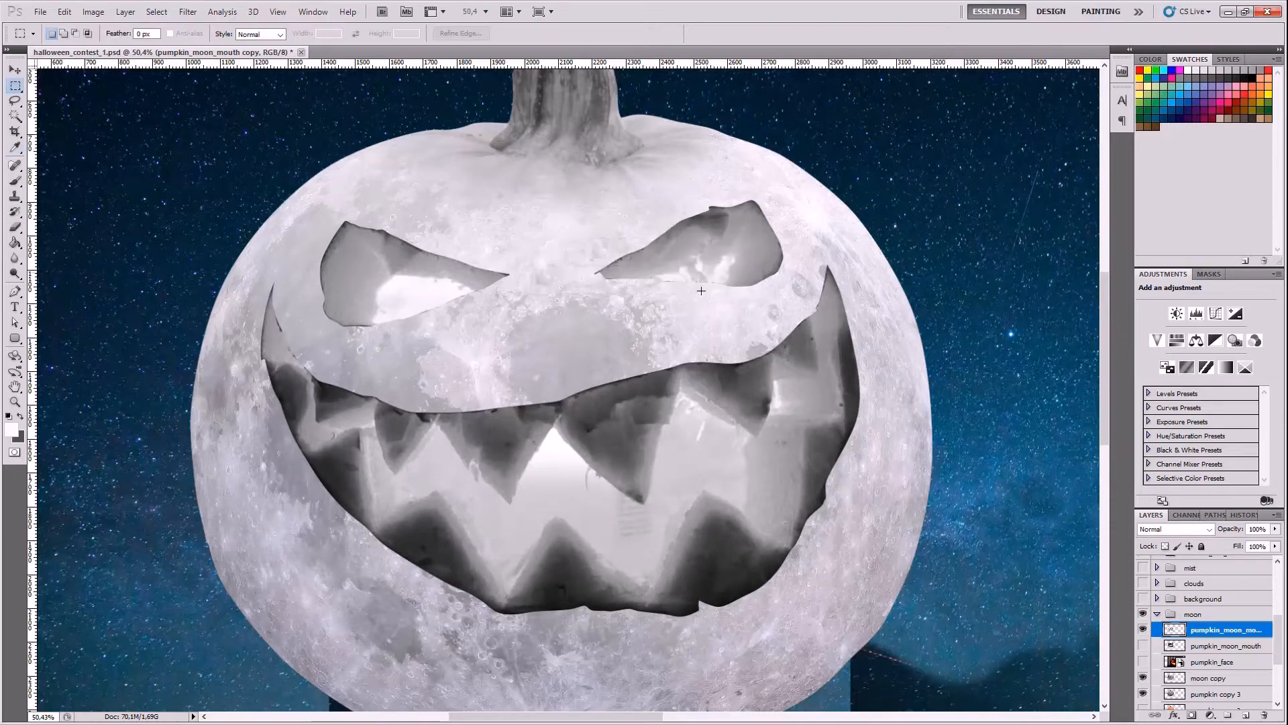
- Compare the carved face with and without the contrast adjustment by undoing and reapplying it
scroll(636, 444, "down", 1)
scroll(636, 443, "down", 1)
scroll(641, 450, "up", 1)
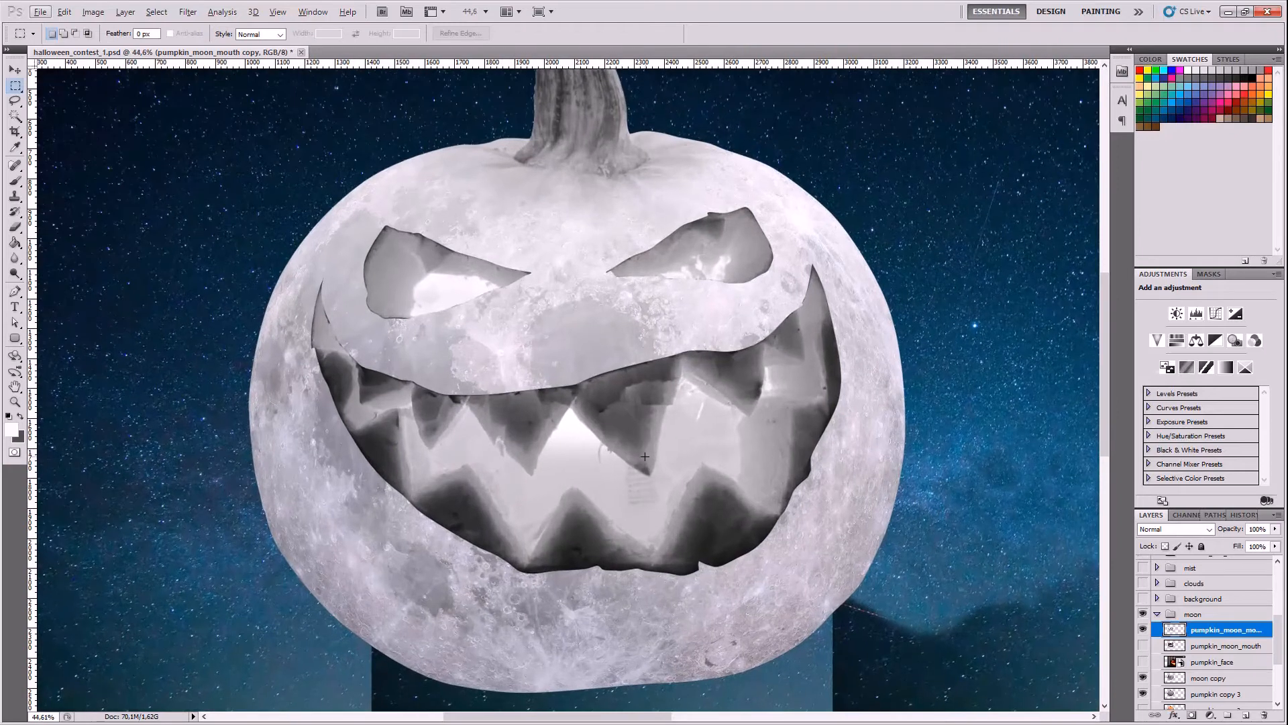
key("ctrl+z")
key("ctrl+z")
left_click(93, 11)
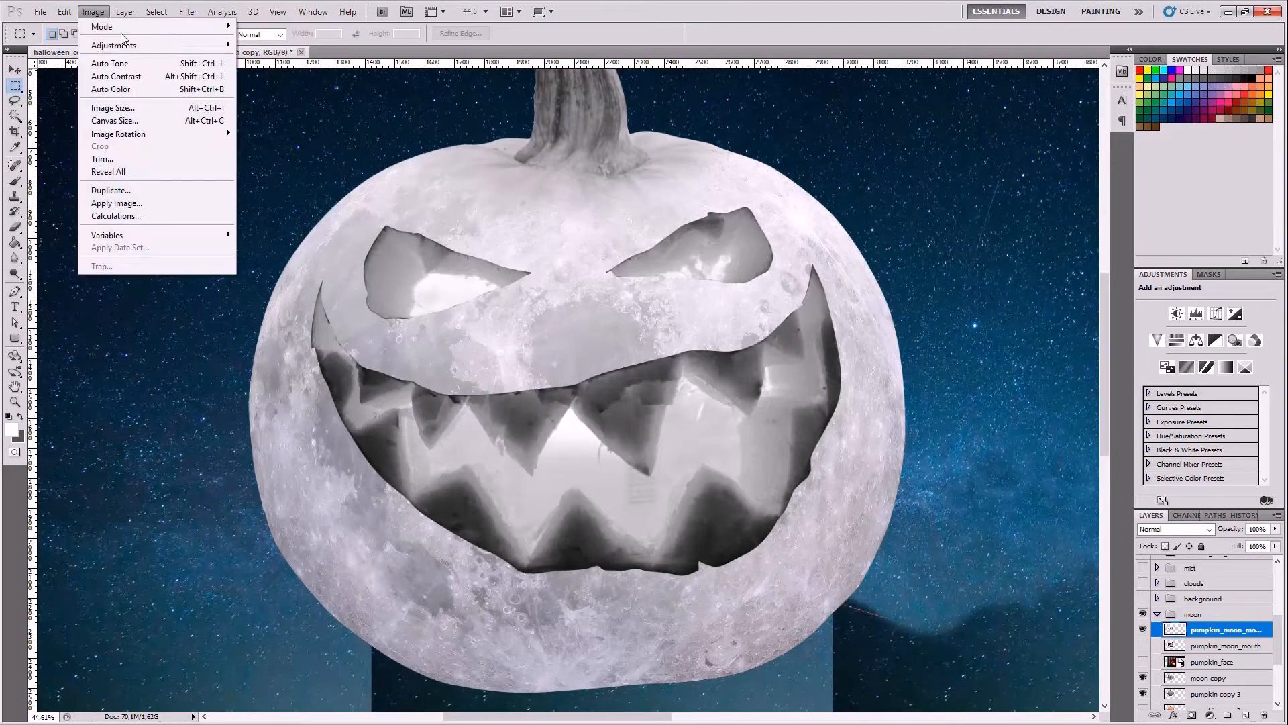
mouse_move(114, 40)
left_click(271, 42)
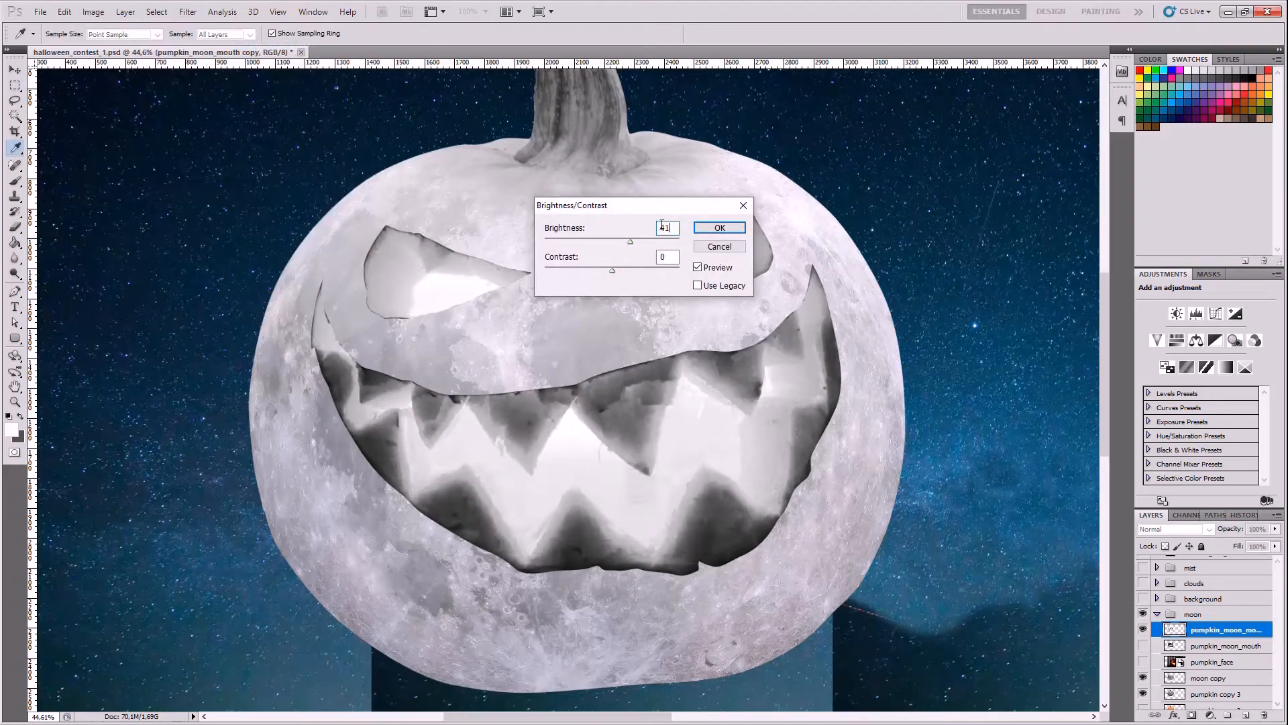
type("40")
key("Tab")
type("40")
left_click(720, 246)
key("m")
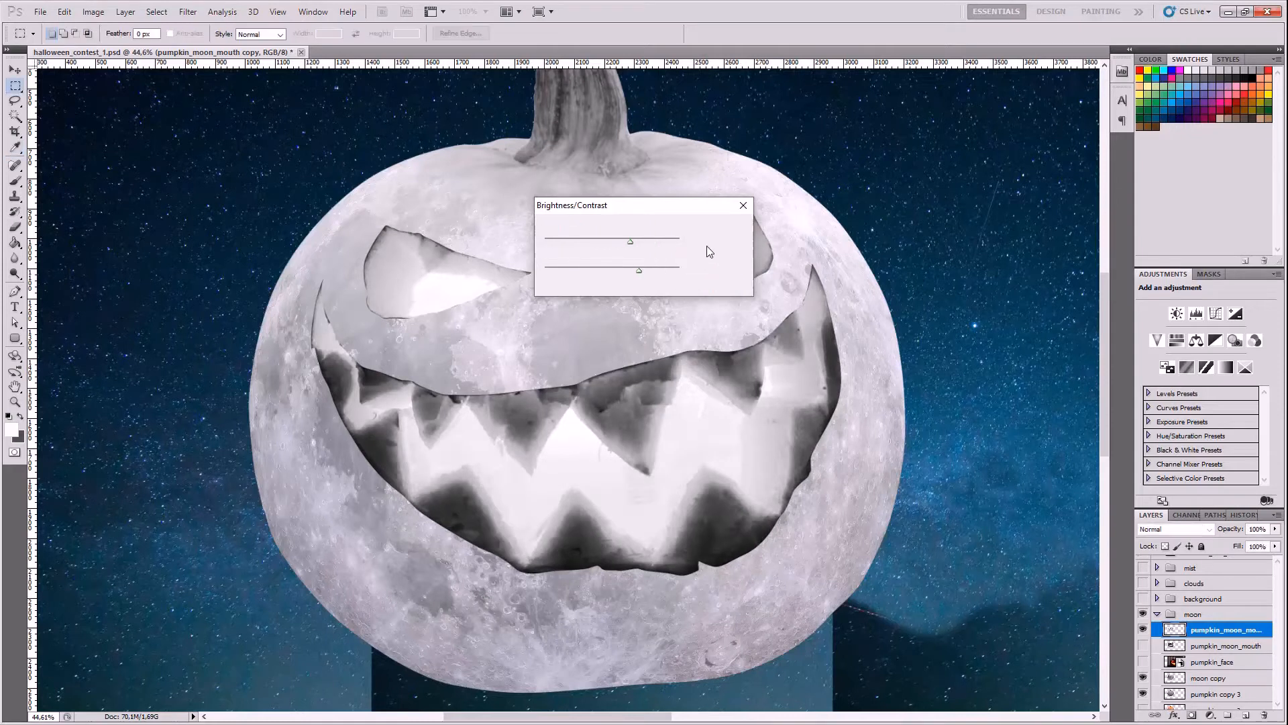
- Try the blend modes from Dissolve through Luminosity in order on the pumpkin_moon_mouth copy layer
left_click(1169, 533)
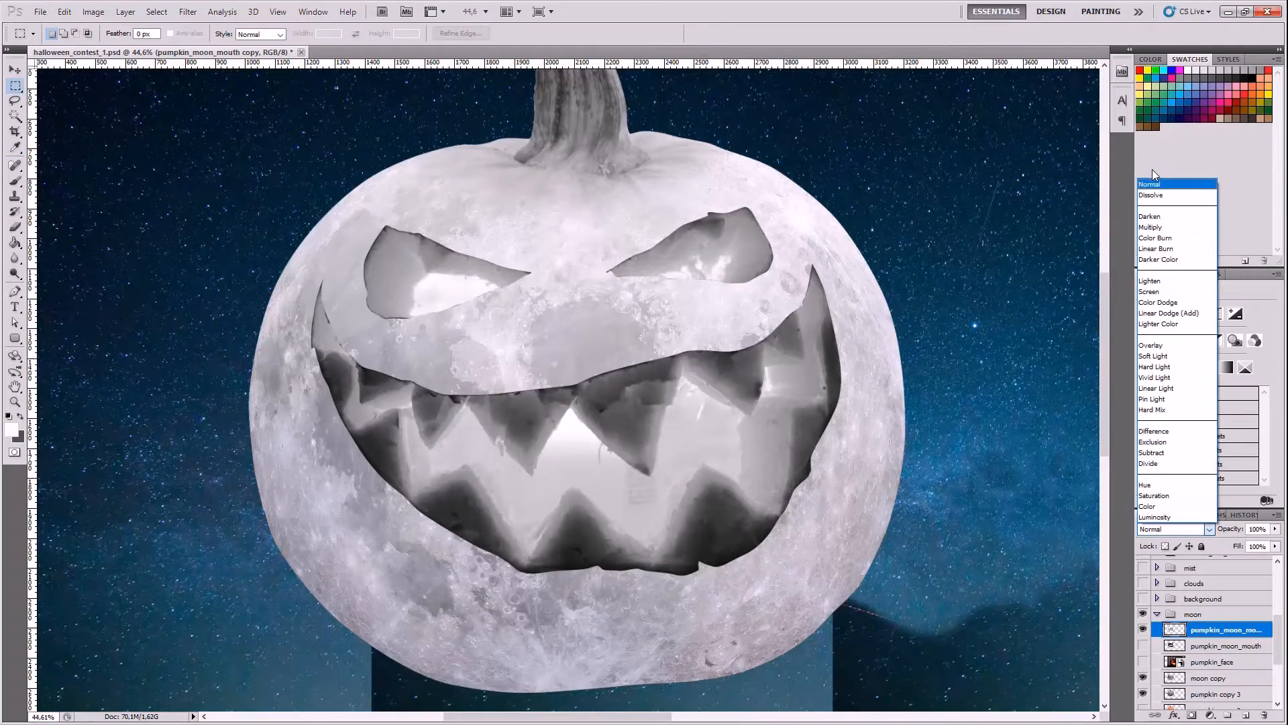
left_click(1145, 185)
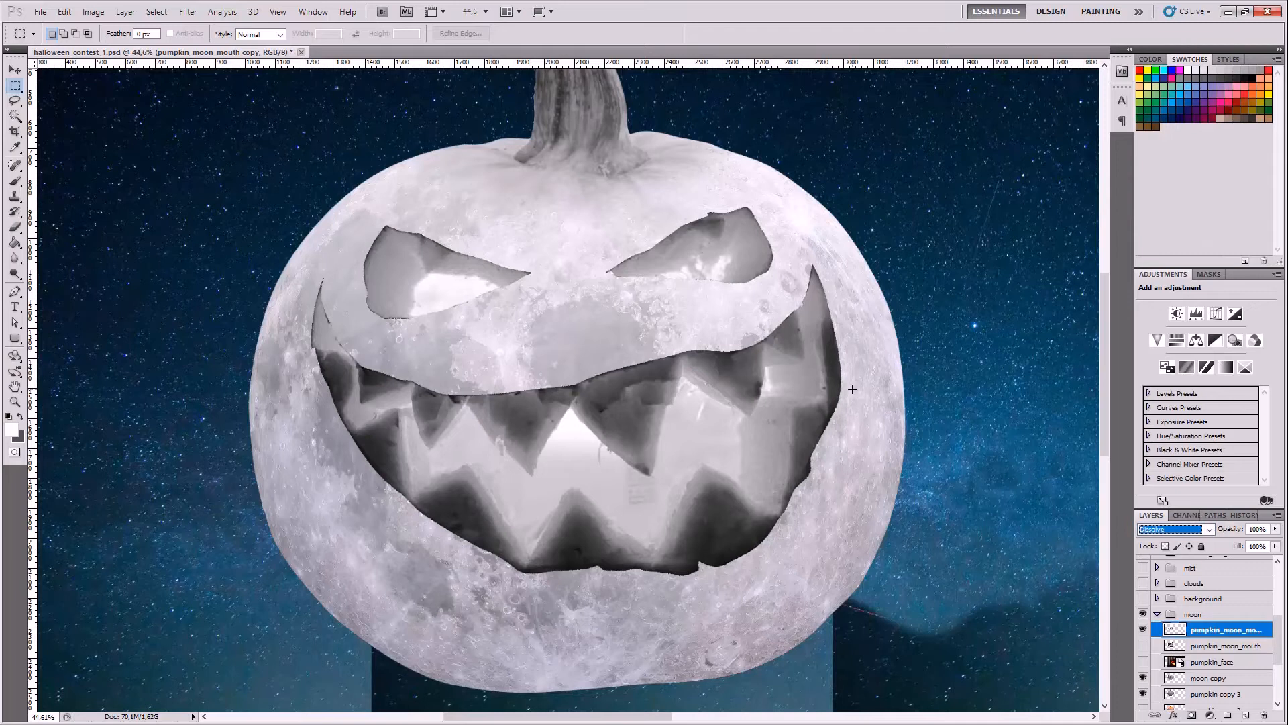
key("Down")
key("Down")
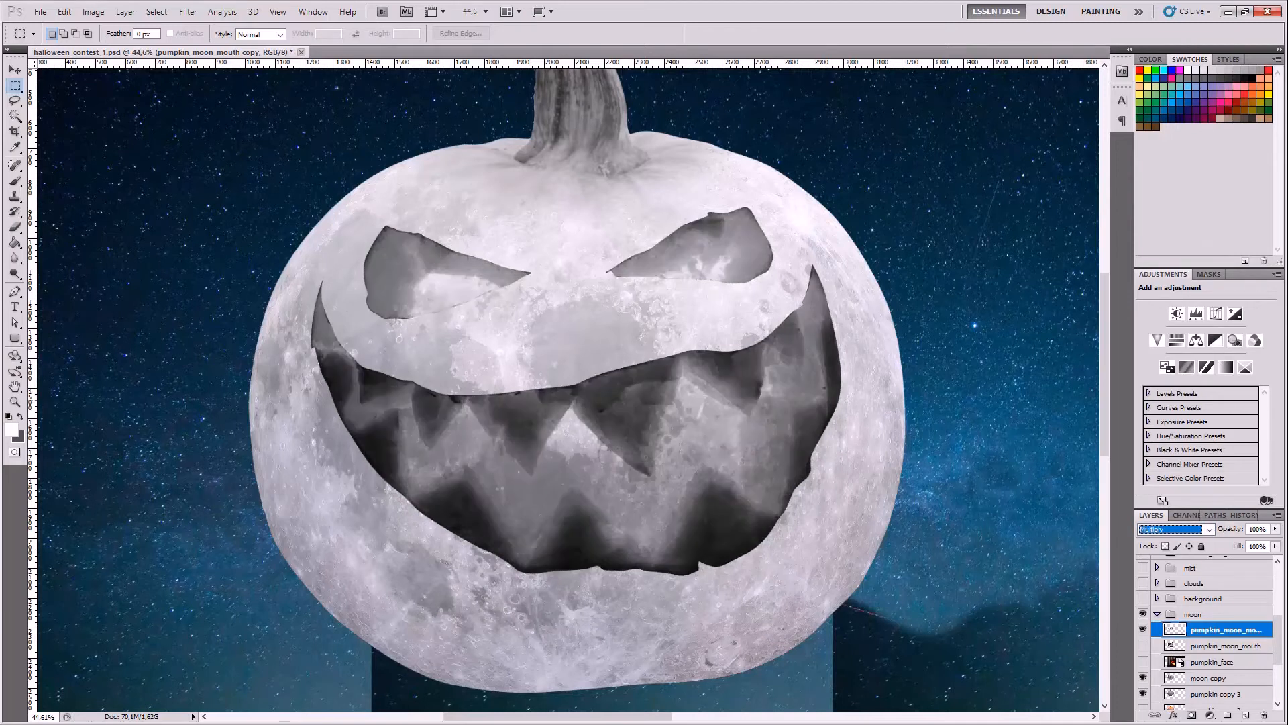
key("Down")
key("Down")
key("Down")
key("Down")
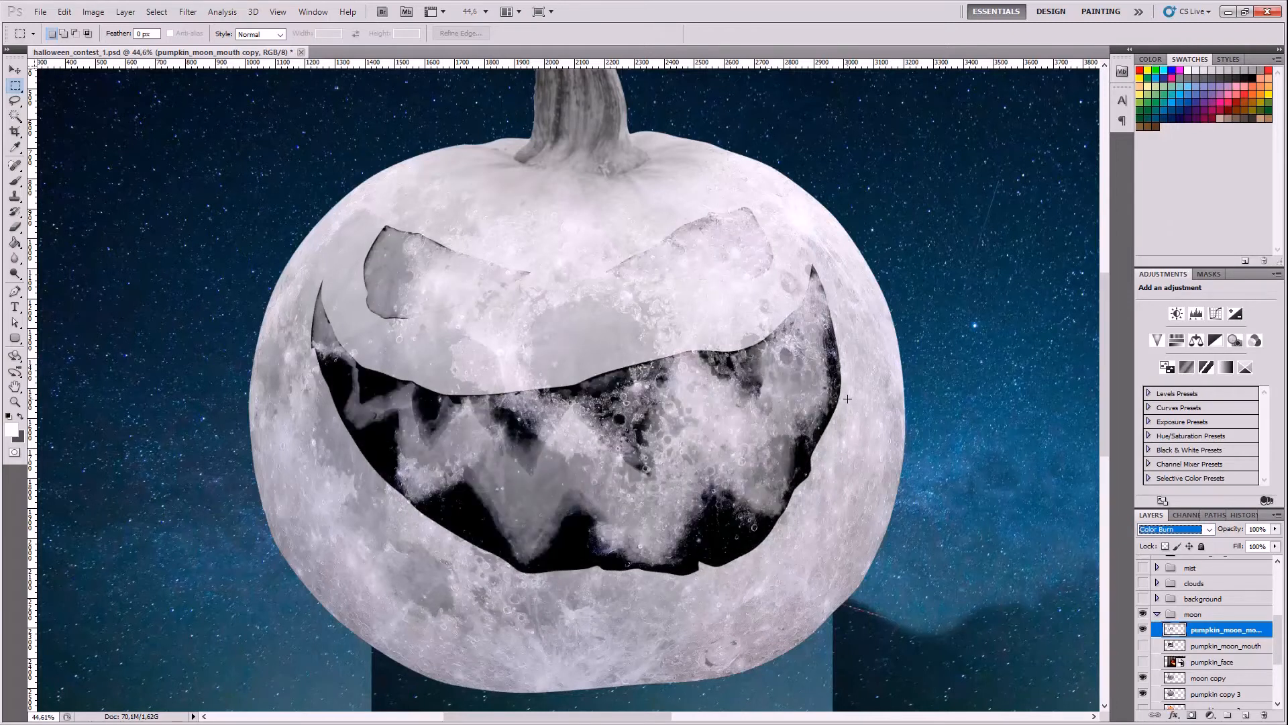
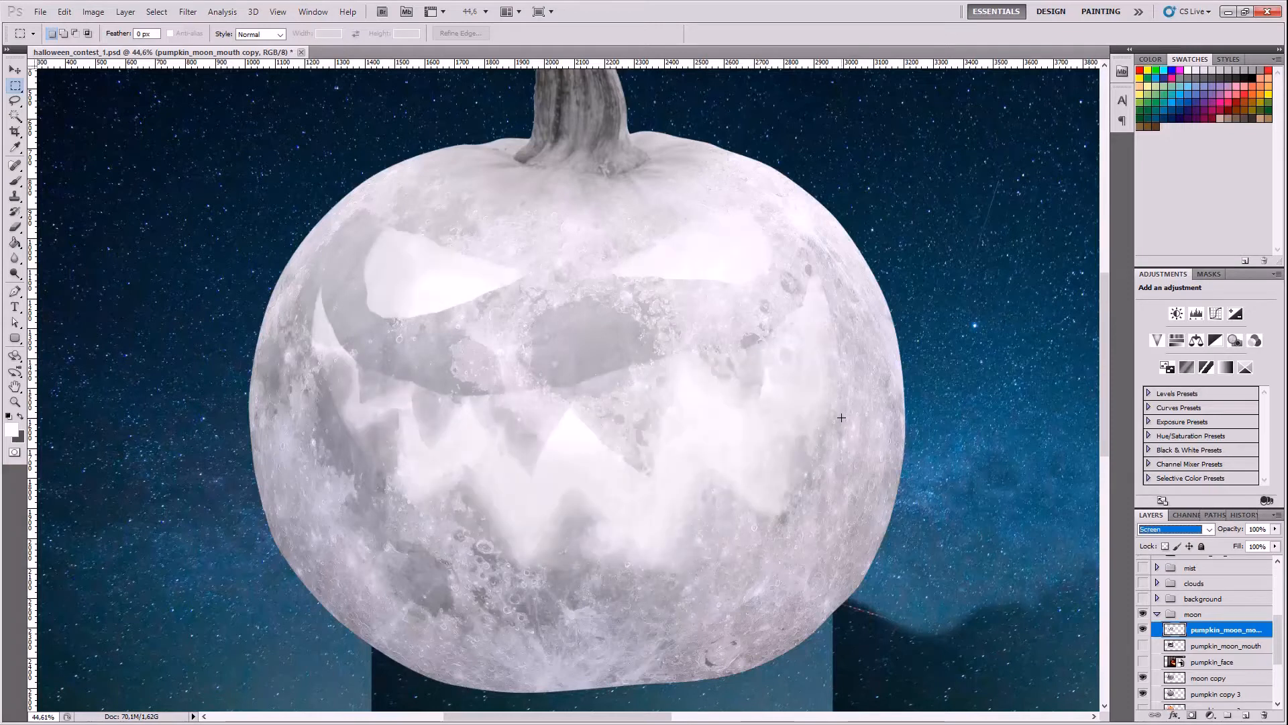
key("Down")
key("Down")
key("Down")
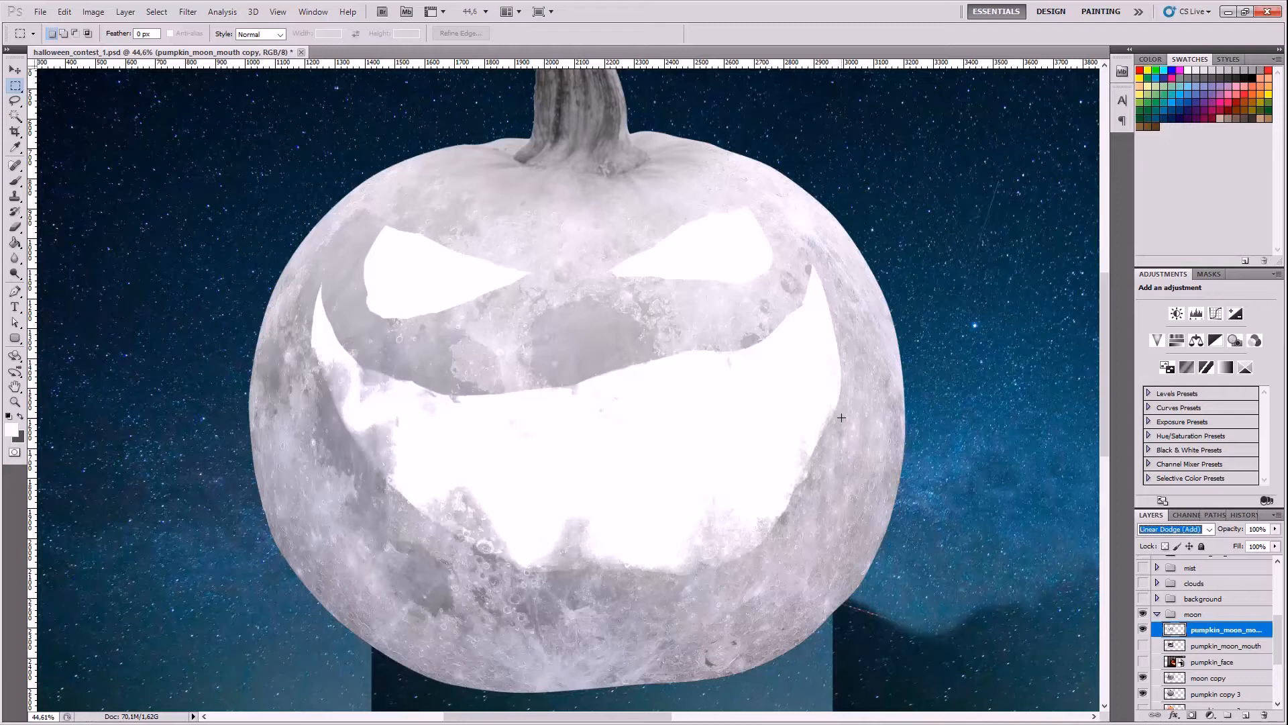
key("Down")
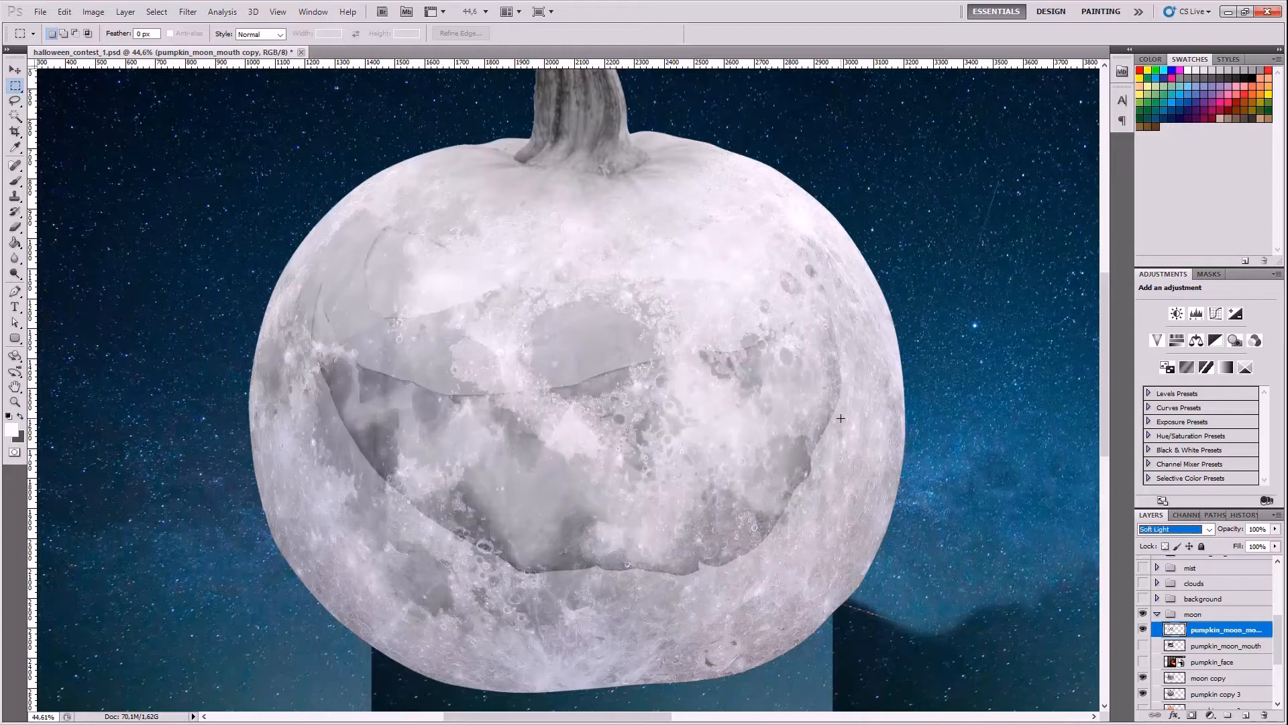
key("Down")
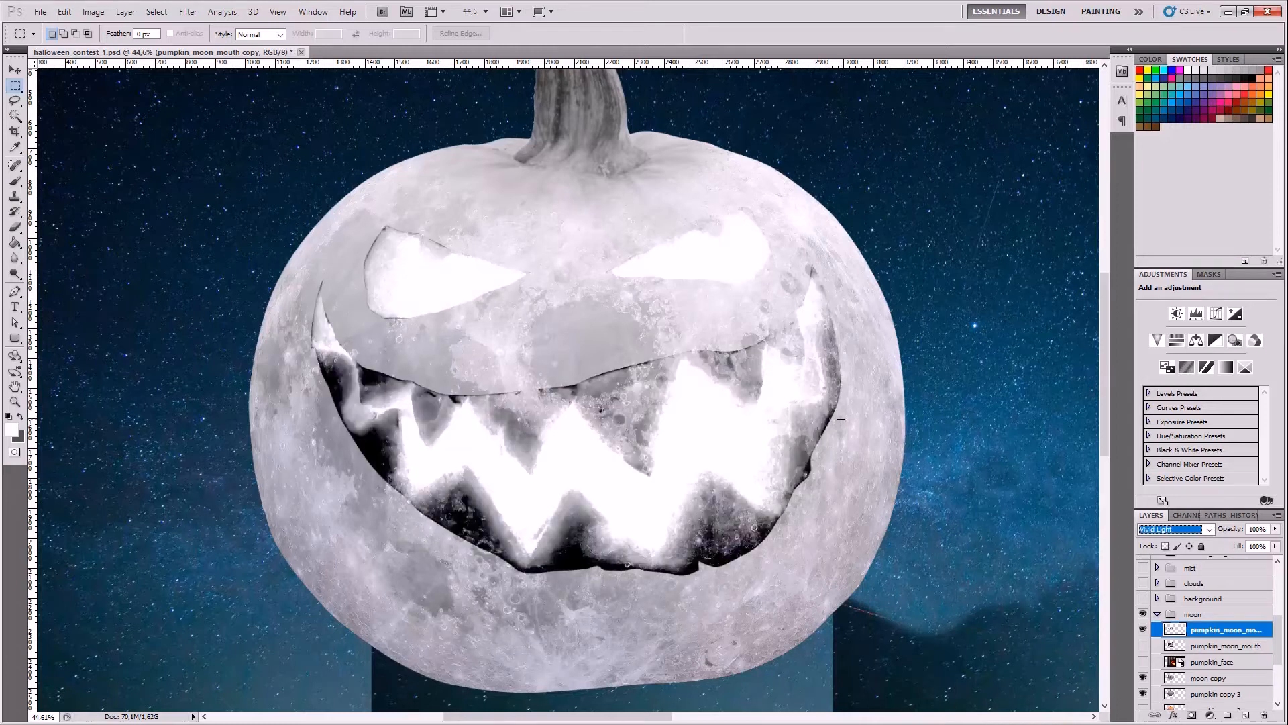
key("Down")
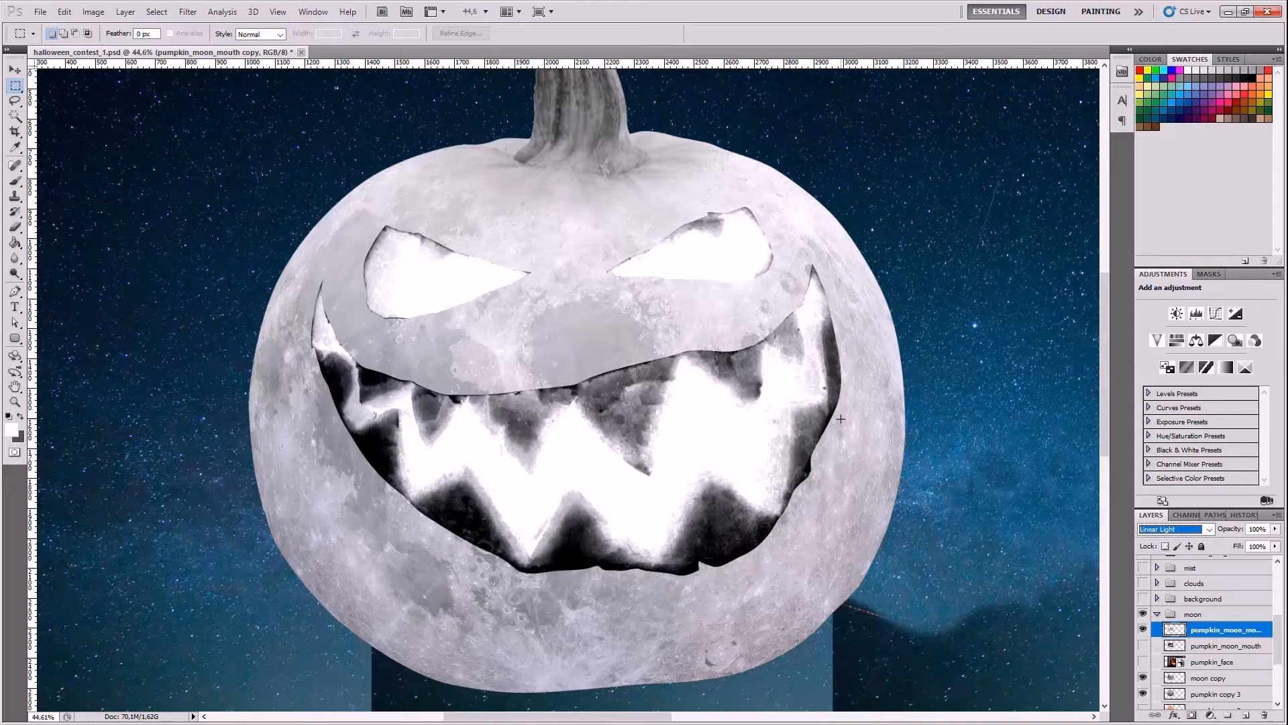
key("Down")
key("Down")
key("Down")
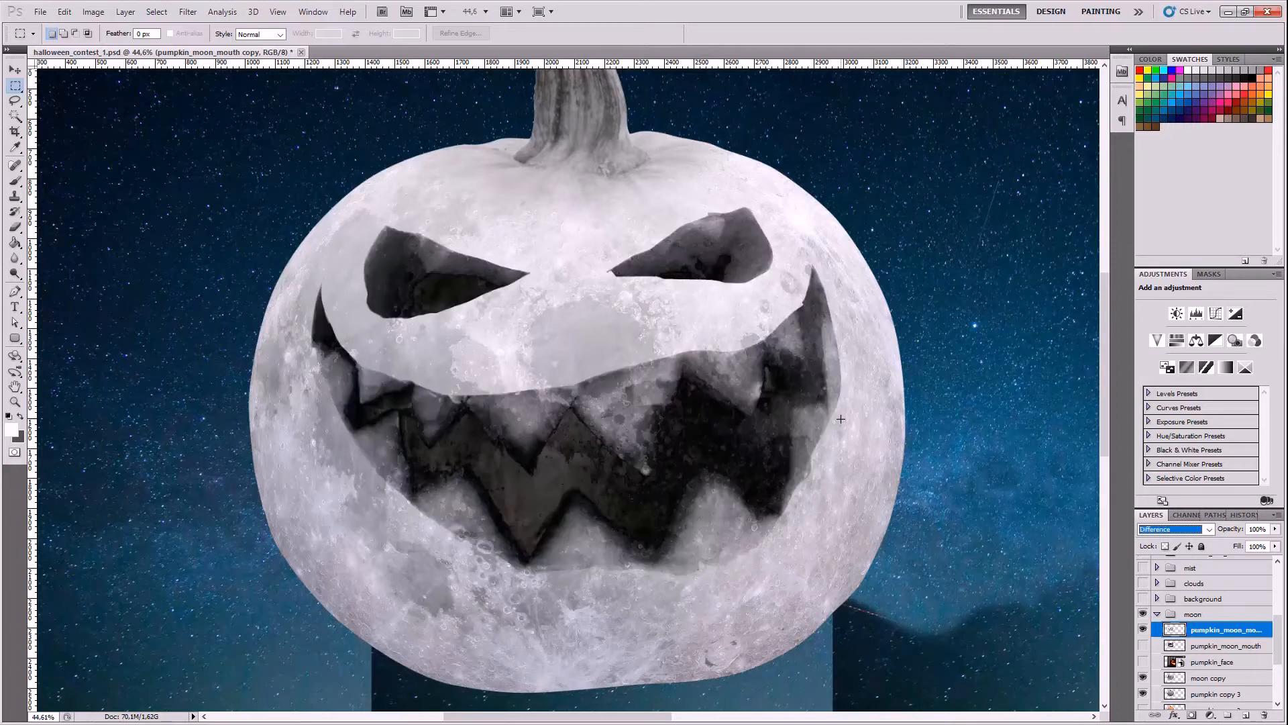
key("Down")
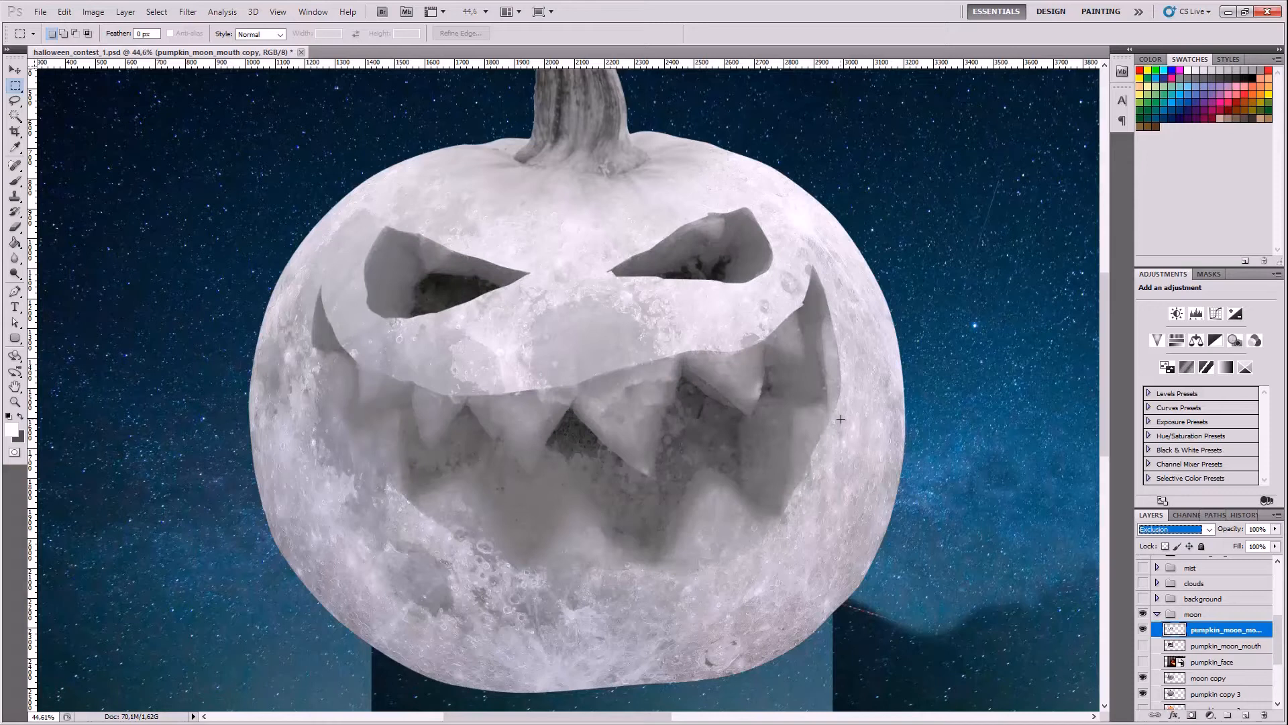
key("Down")
key("Down")
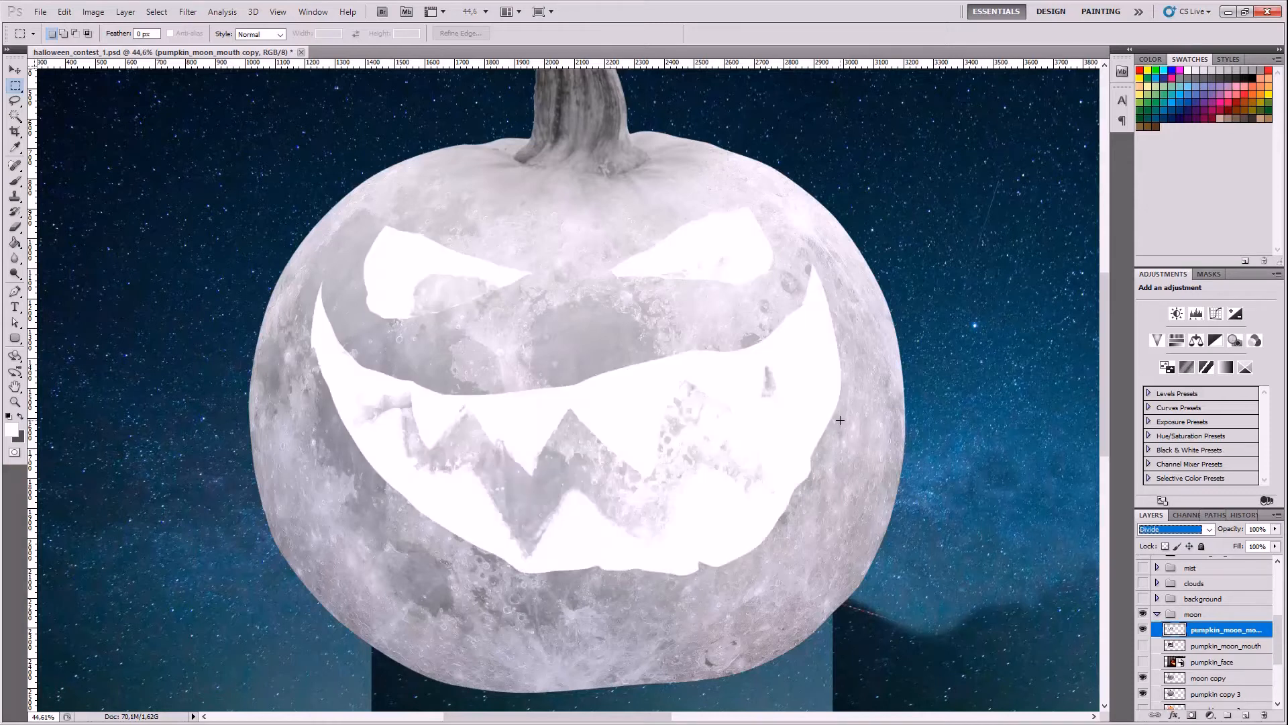
key("Down")
key("Down")
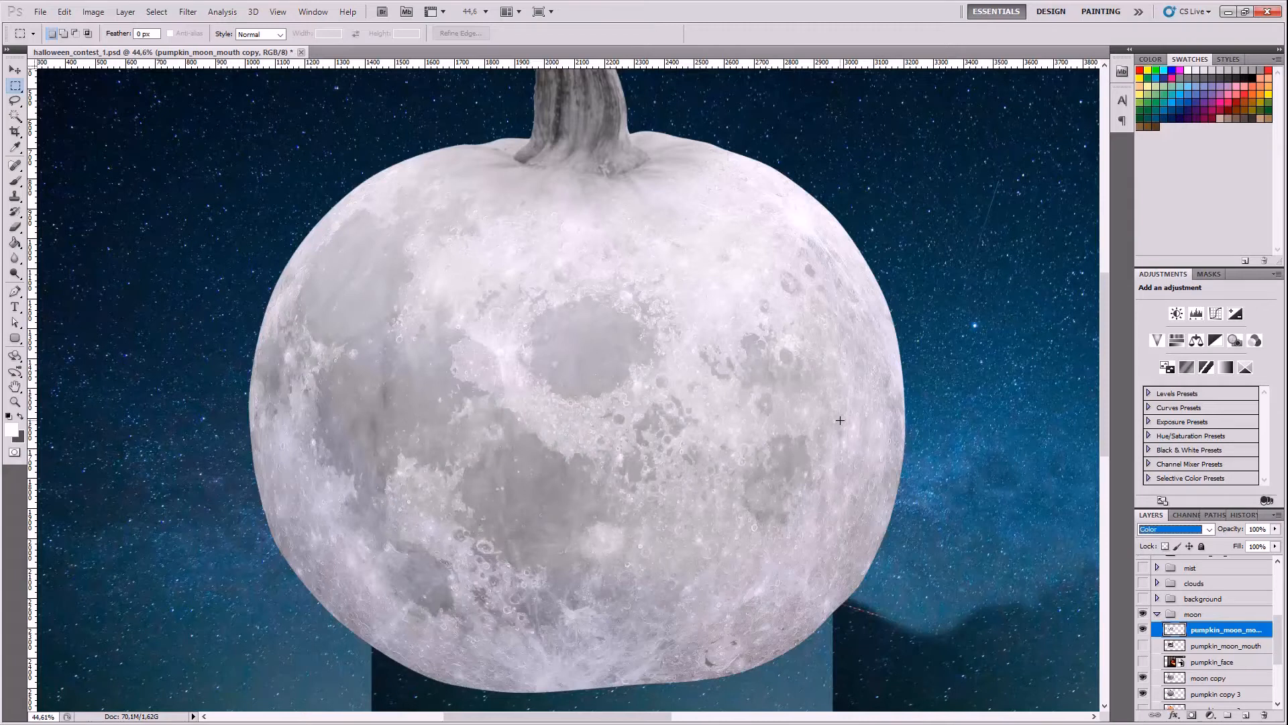
key("Down")
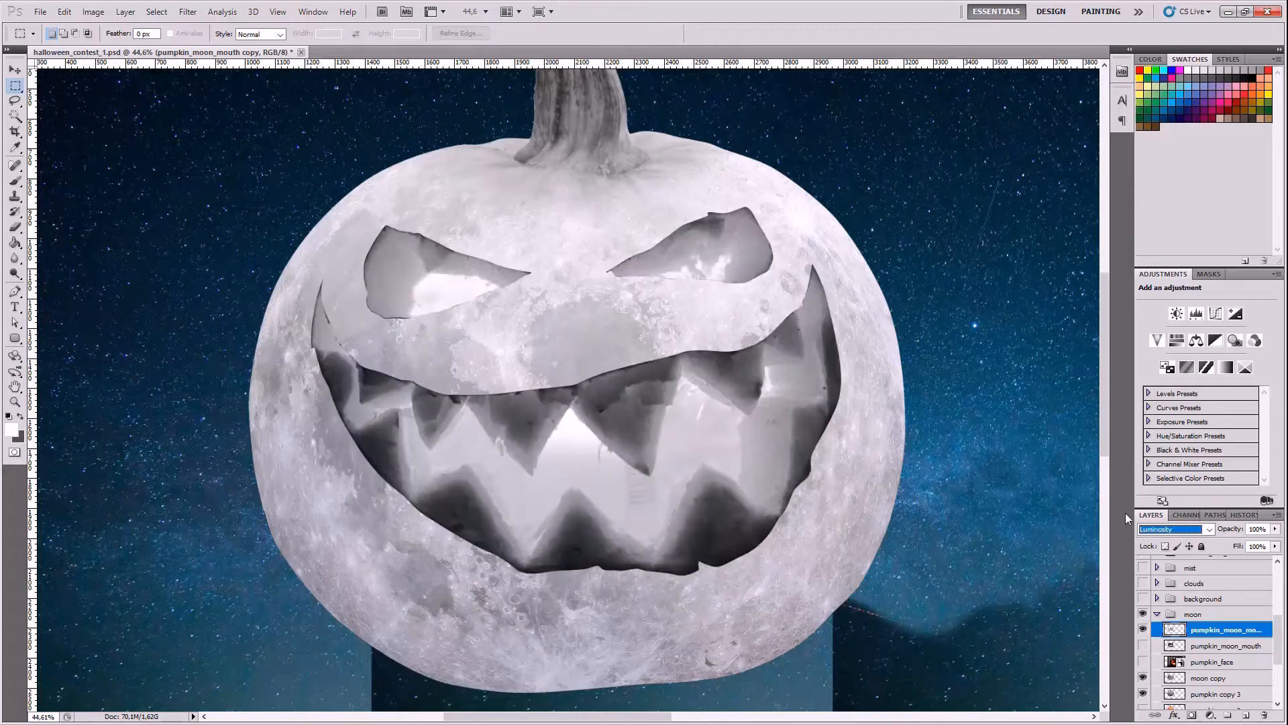
- Go back through the blend modes from Luminosity, trying Difference, Hard Light and Overlay, and stop at Lighter Color
key("Up")
key("Up")
key("Up")
key("Up")
key("Up")
key("Up")
key("Up")
key("Up")
key("Up")
key("Up")
key("Up")
key("Up")
key("Up")
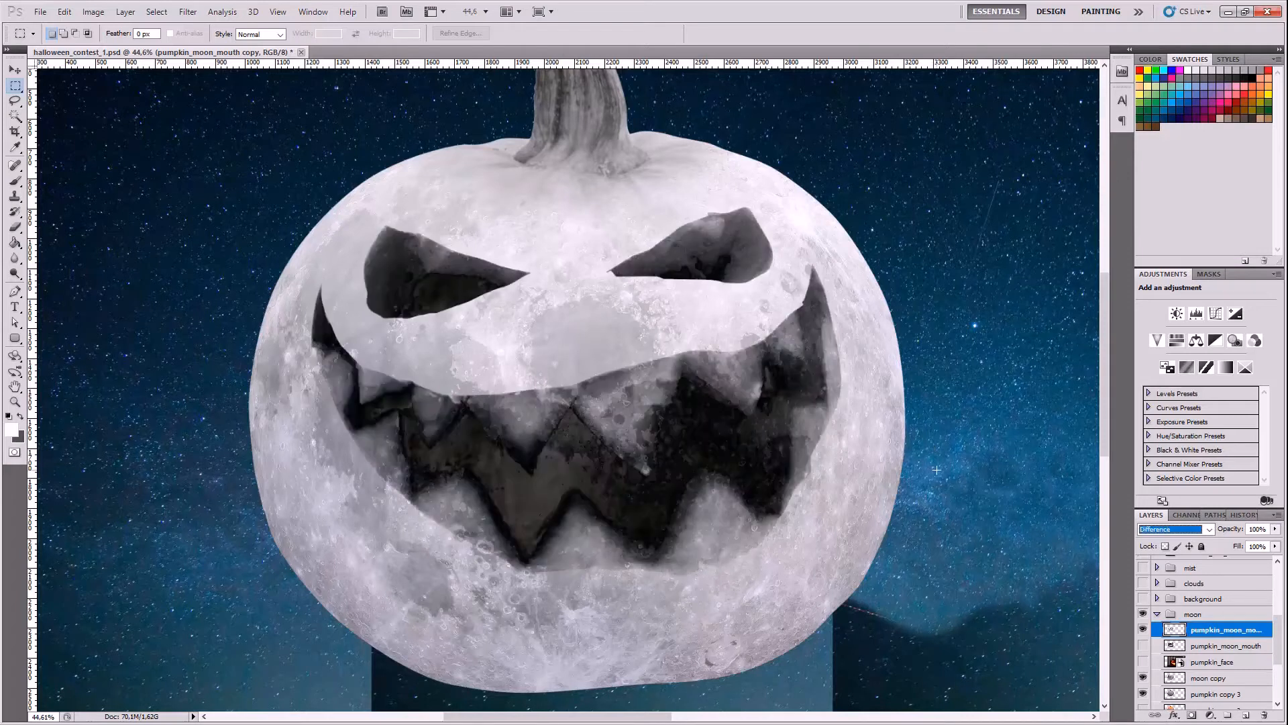
key("Up")
key("Down")
key("Down")
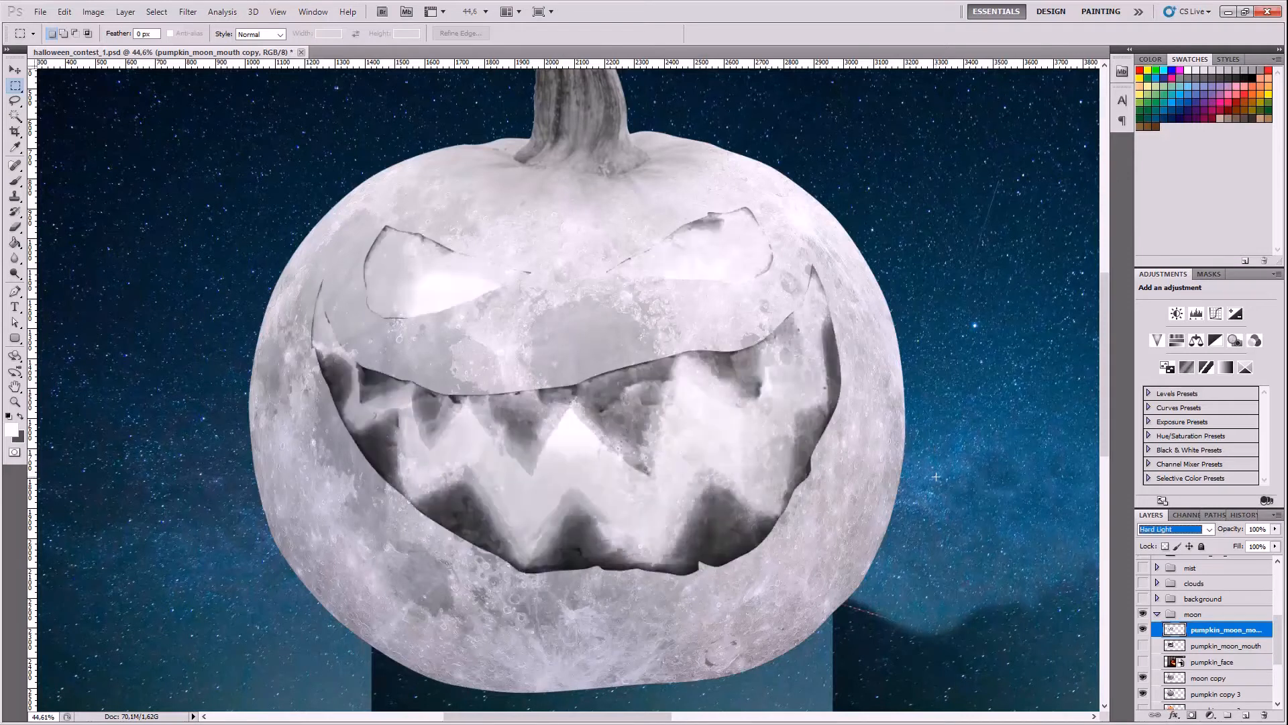
key("Up")
key("Up")
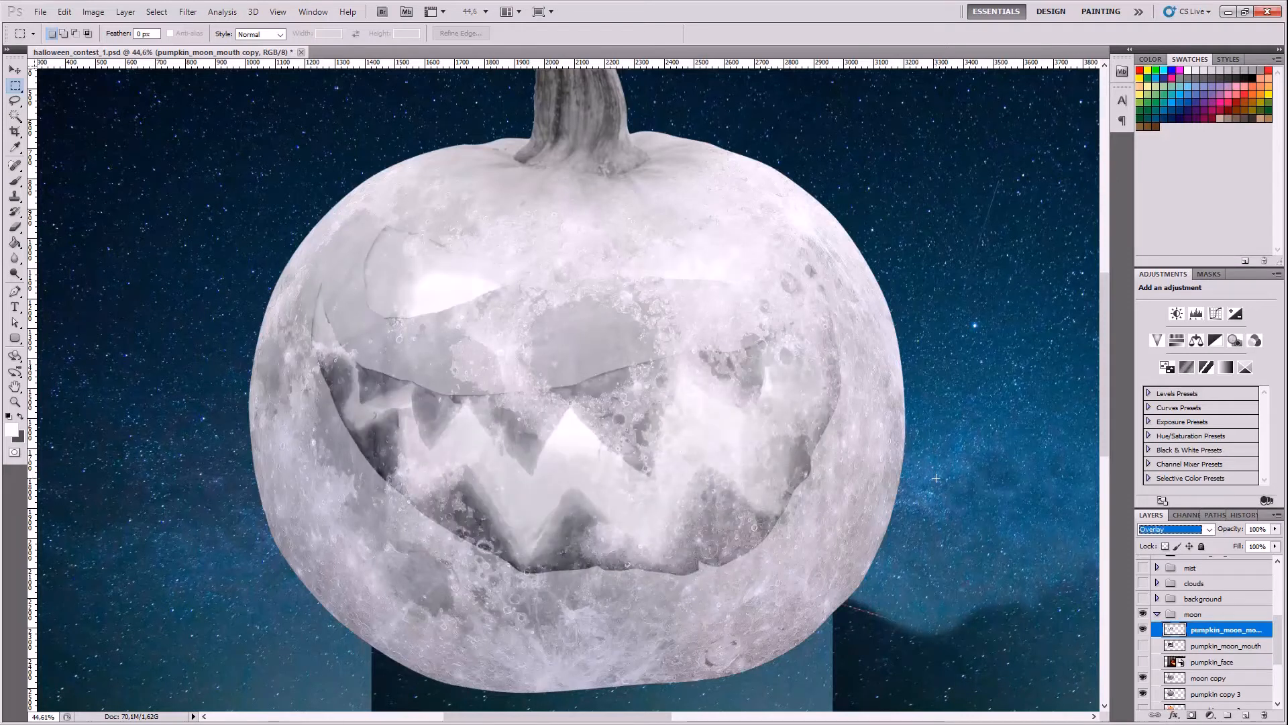
key("Up")
key("Up")
key("Down")
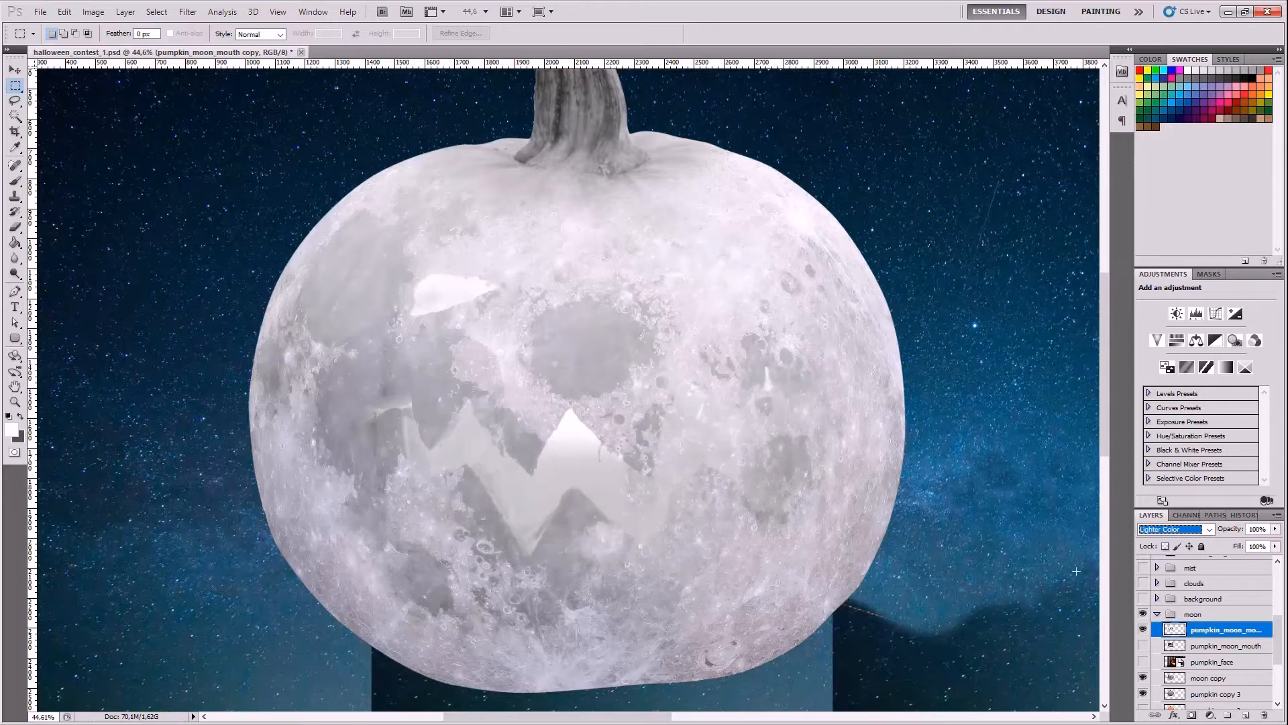
right_click(1198, 632)
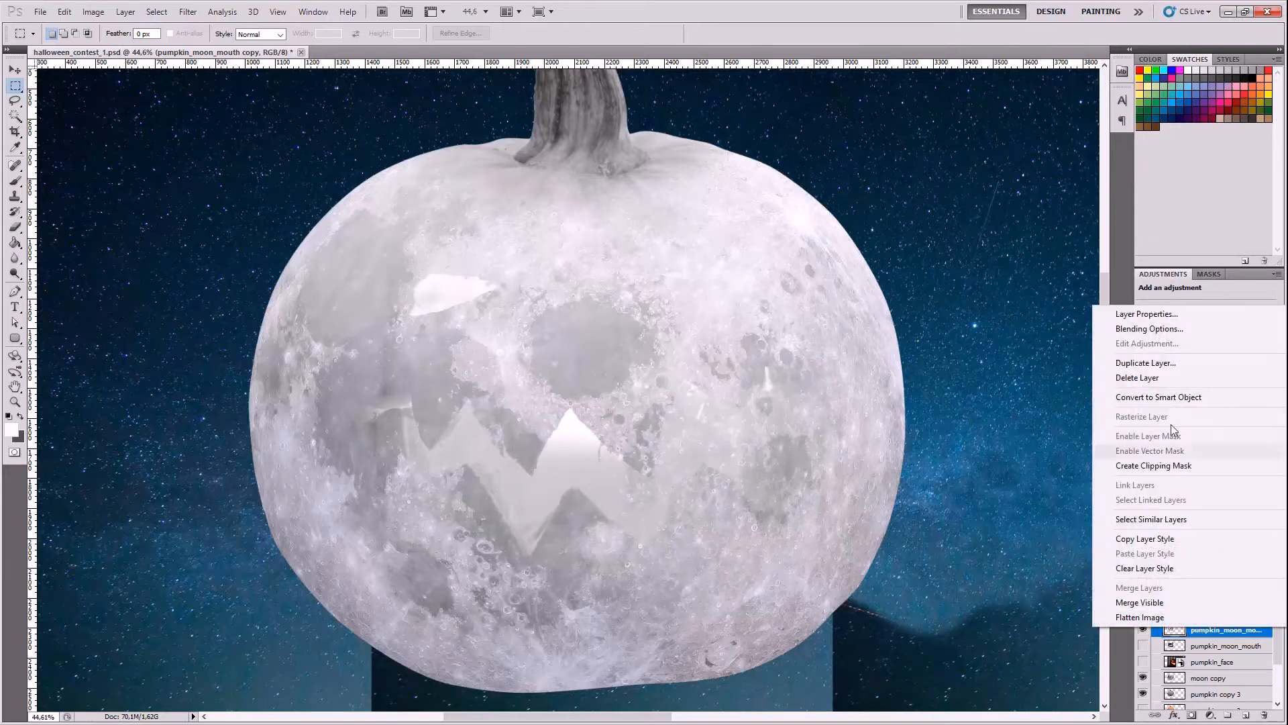
left_click(1150, 364)
key("Return")
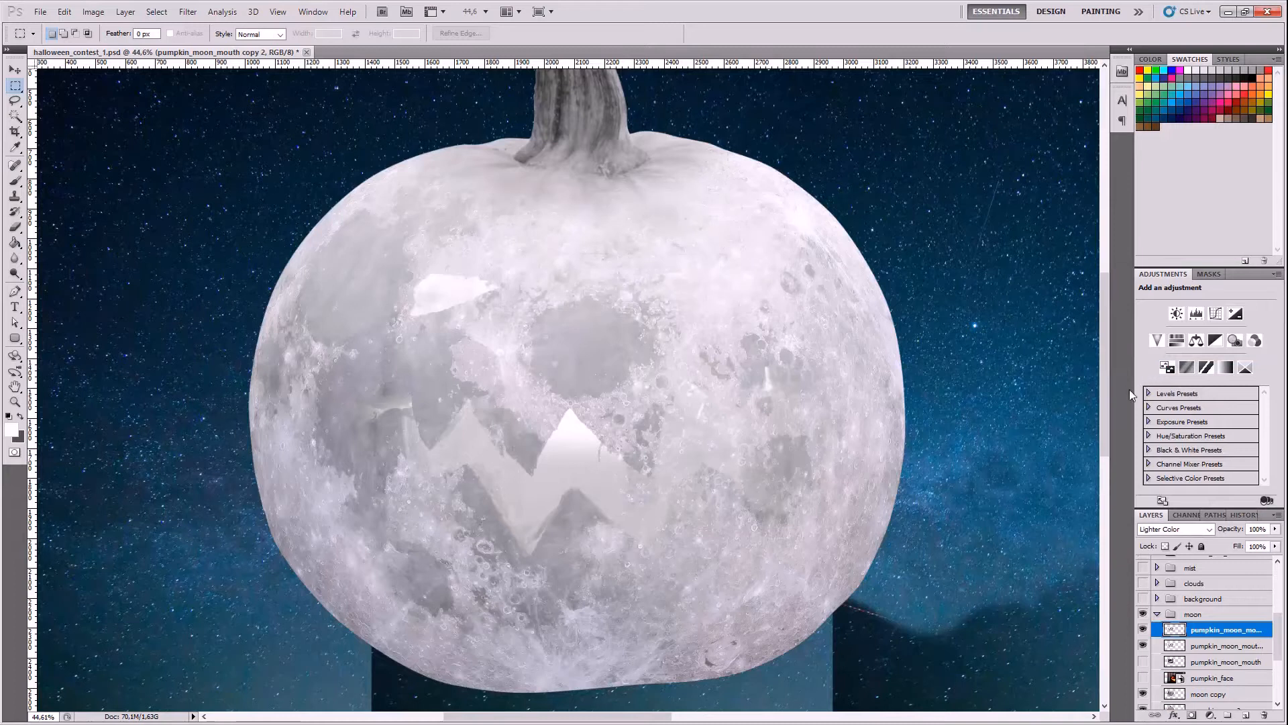
key("ctrl+z")
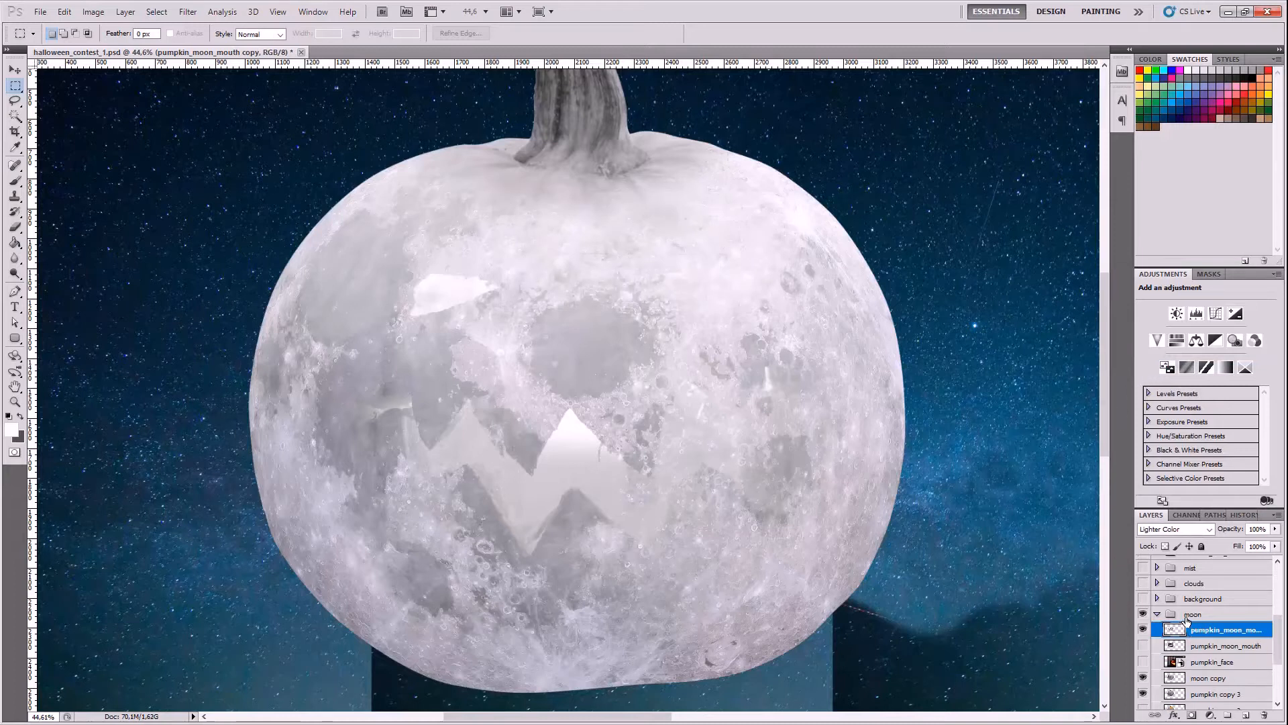
- Set the blend mode of pumpkin_moon_mouth copy to Normal
left_click(1196, 529)
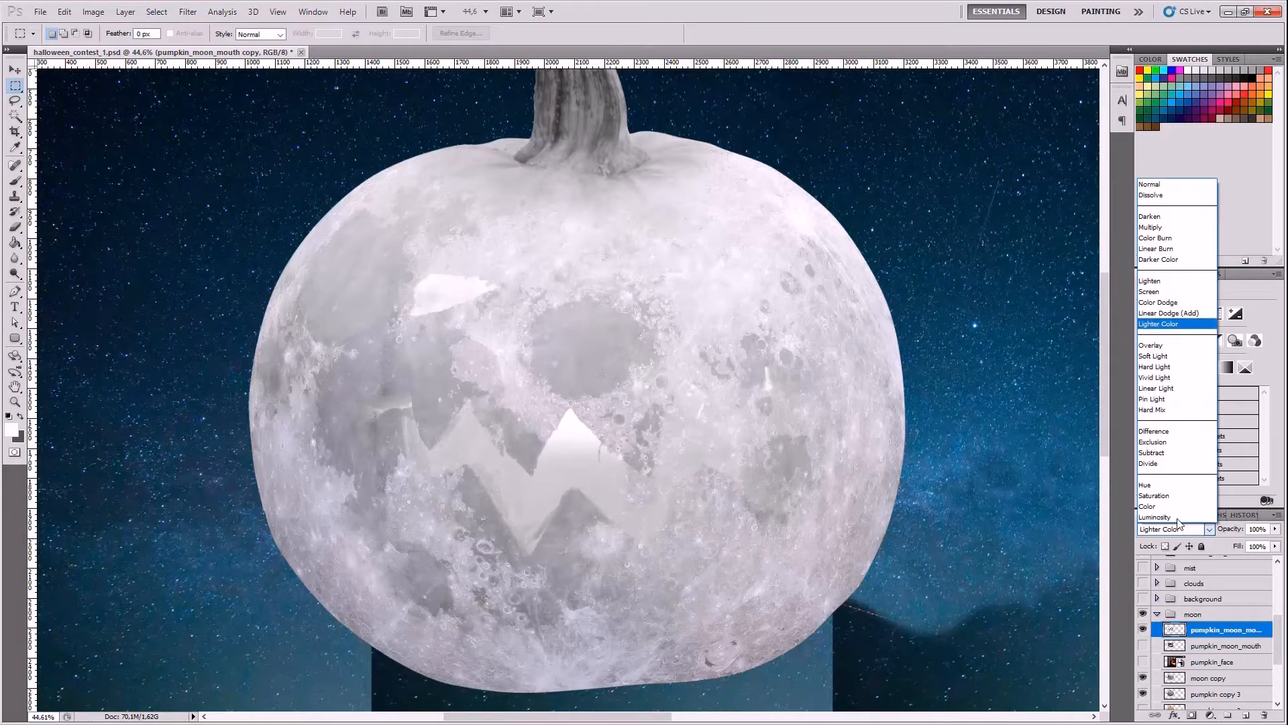
left_click(1164, 192)
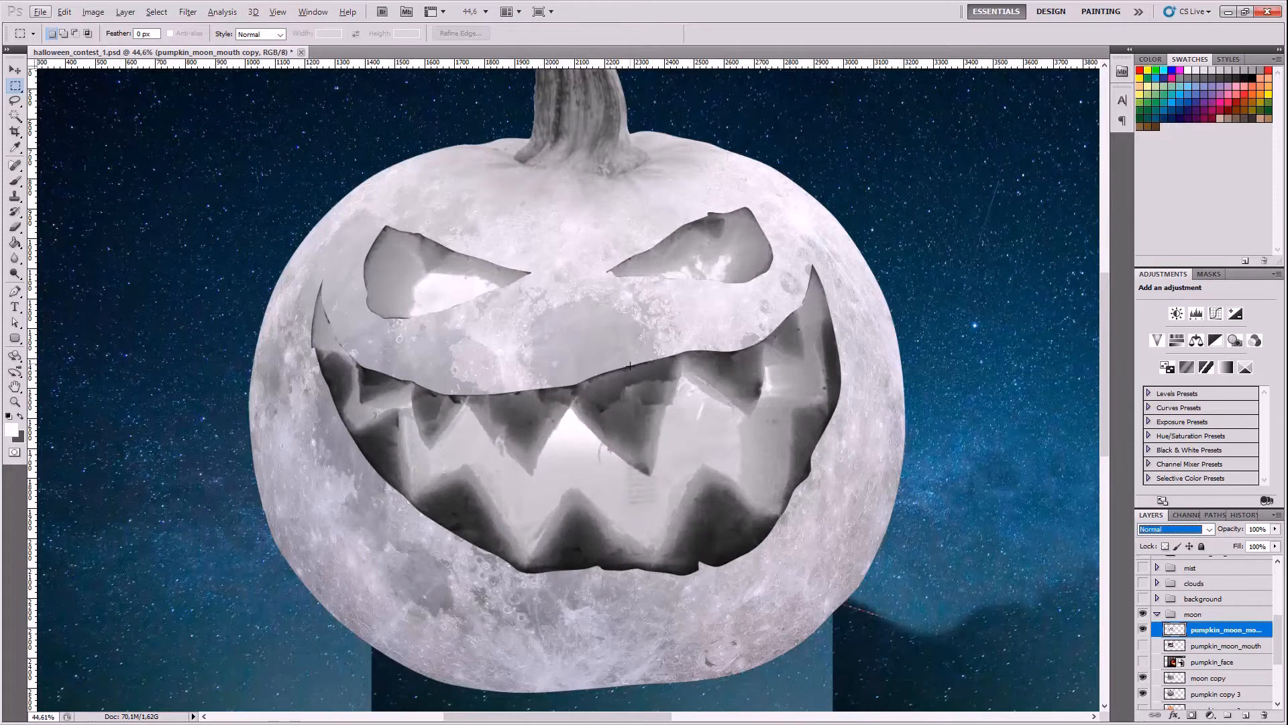
scroll(626, 330, "up", 7)
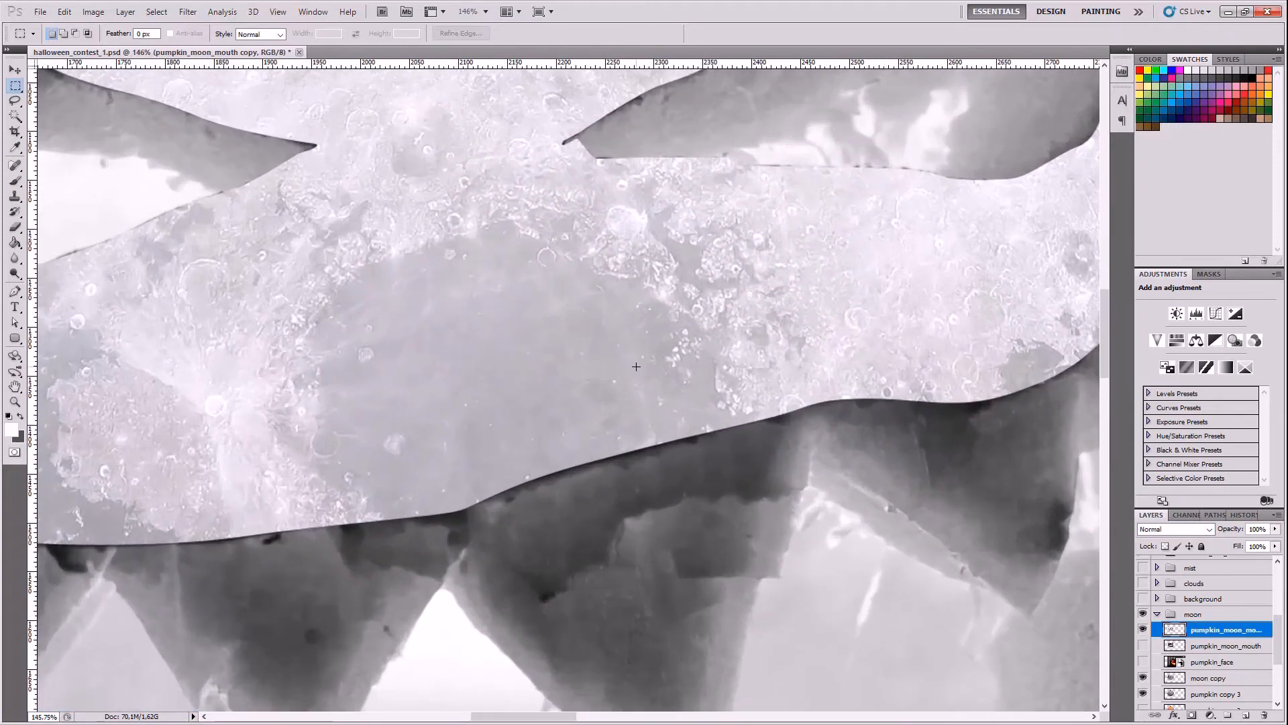
scroll(636, 366, "down", 1)
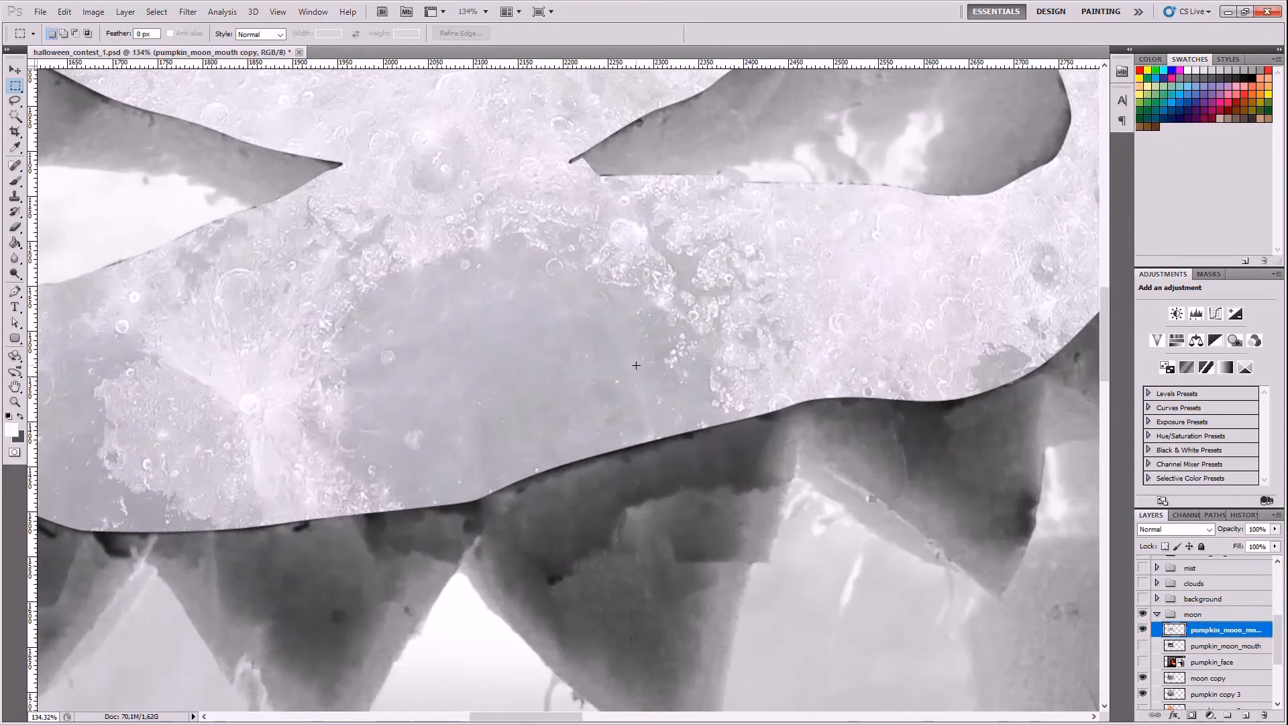
scroll(649, 386, "down", 1)
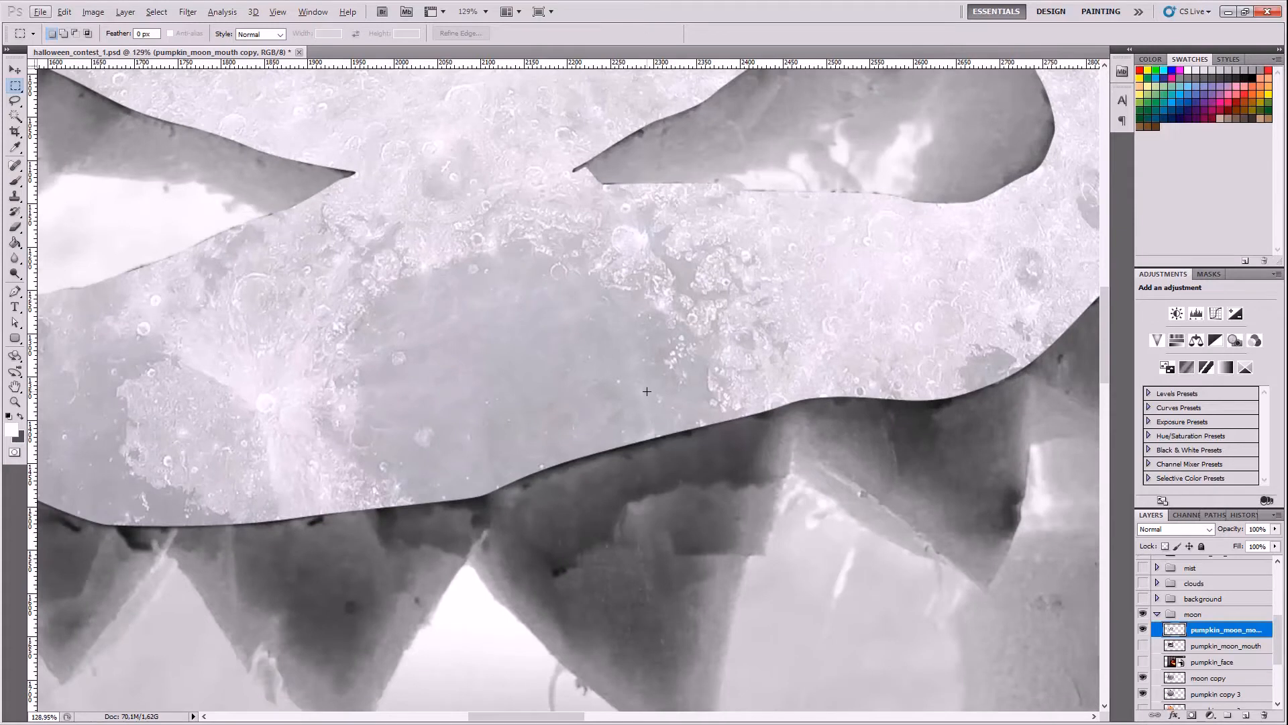
- Choose the Eraser tool with a soft round brush tip at 0% hardness
scroll(647, 391, "down", 4)
left_click(15, 228)
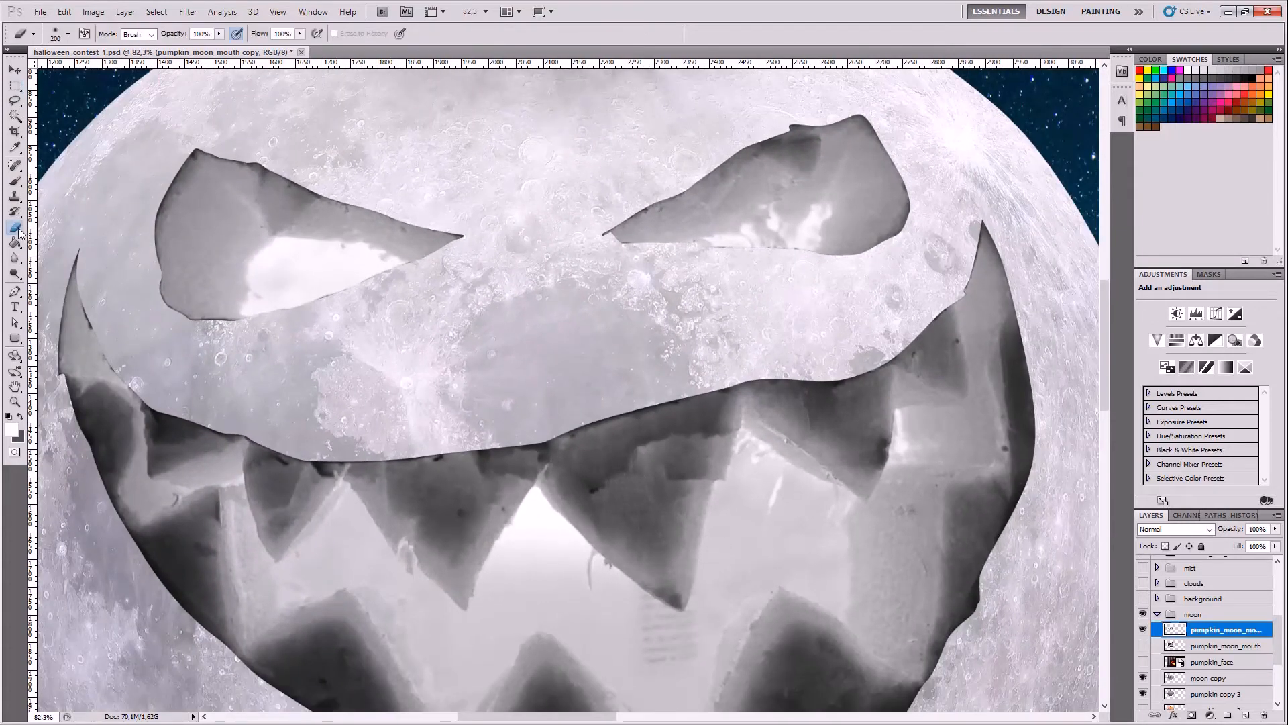
scroll(671, 429, "down", 2)
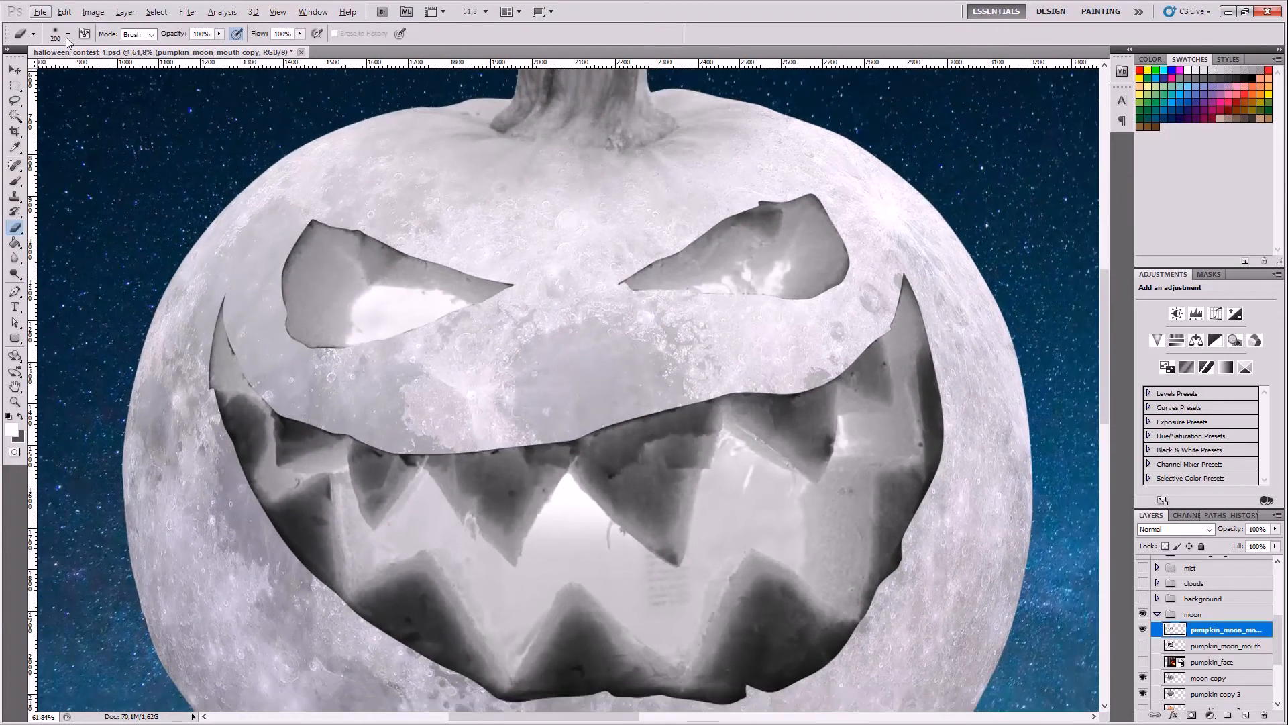
left_click(68, 35)
left_click(134, 188)
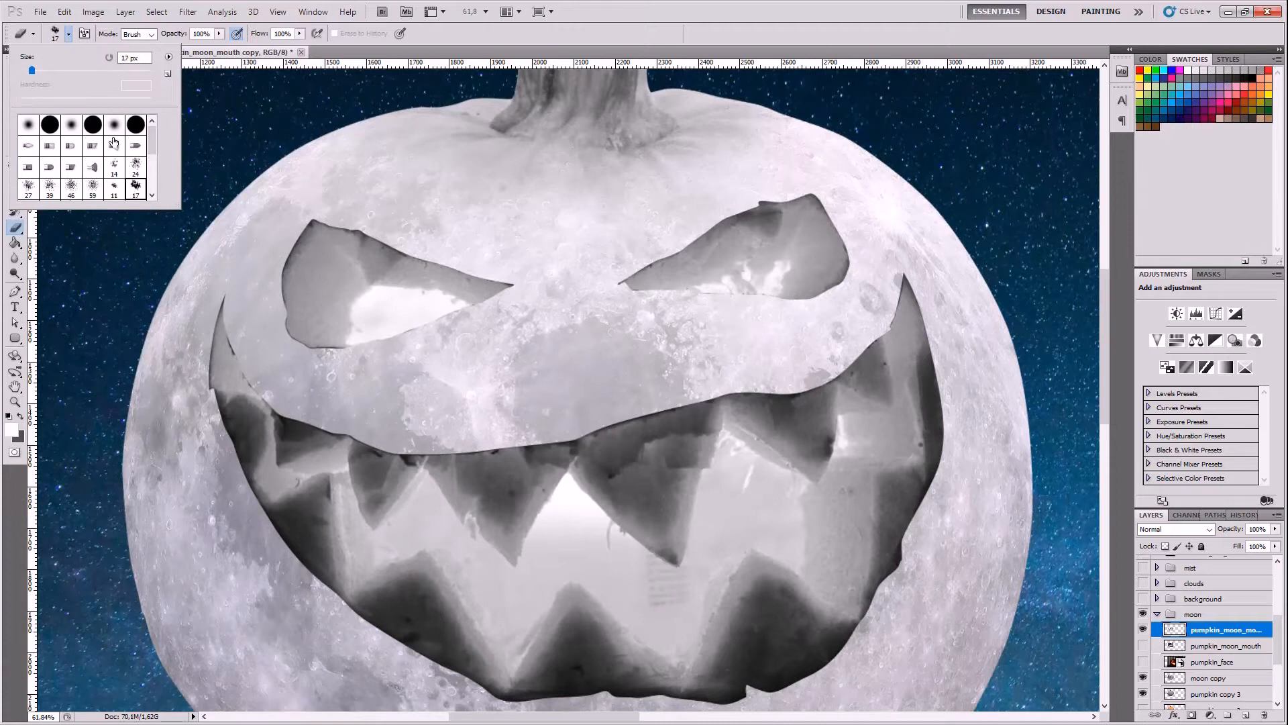
left_click(28, 124)
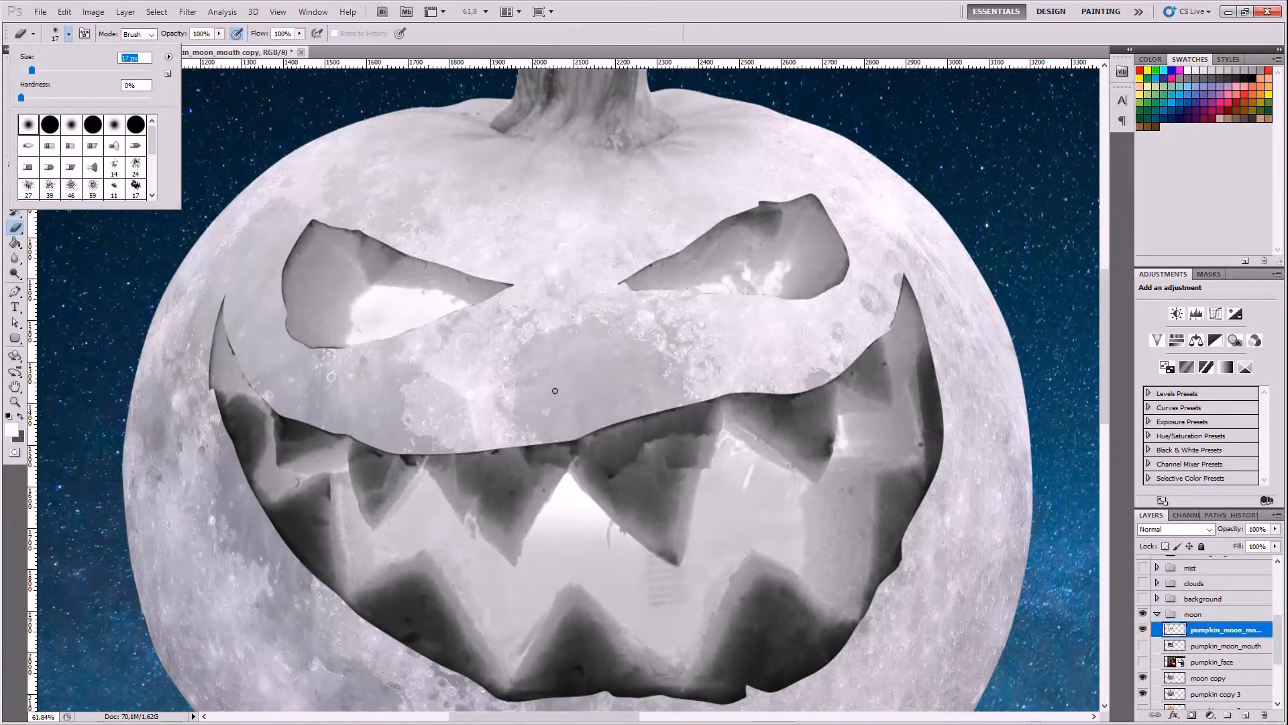
- Try an eraser brush size of 200 px and settle on 150 px
type("100")
key("BackSpace")
type("200")
key("BackSpace")
key("BackSpace")
key("BackSpace")
type("200")
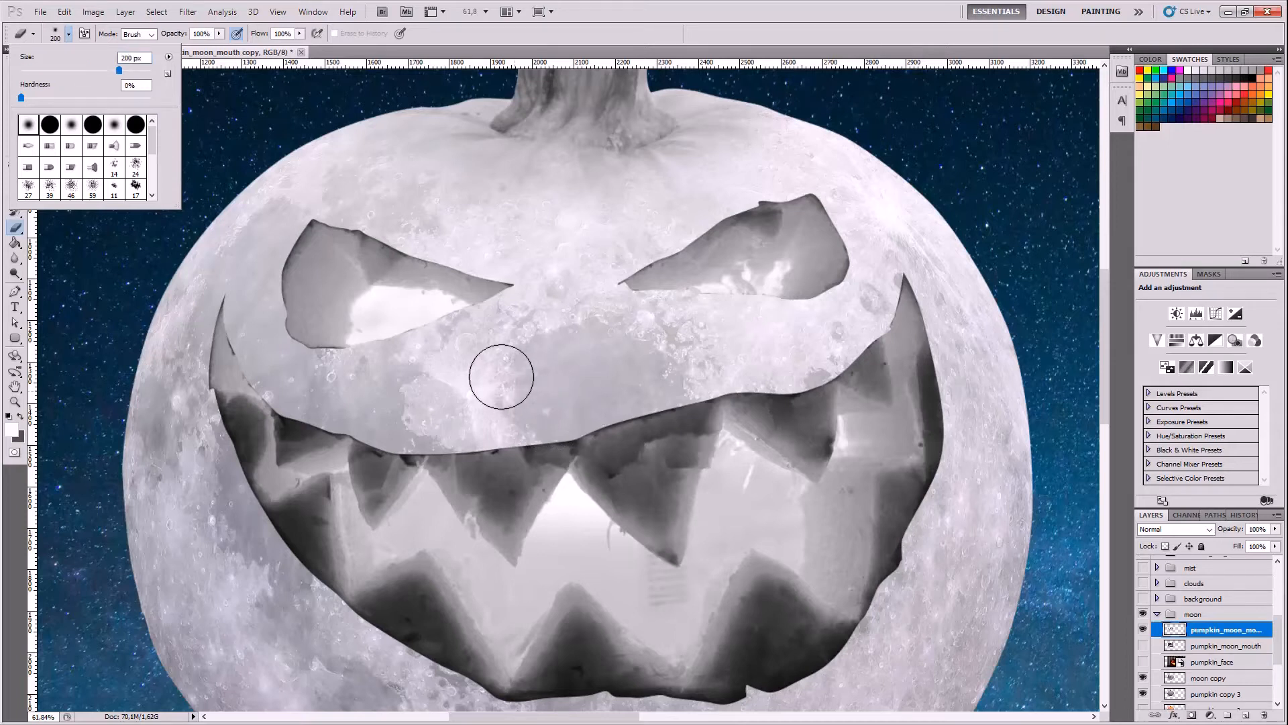
left_click_drag(136, 57, 118, 57)
type("150")
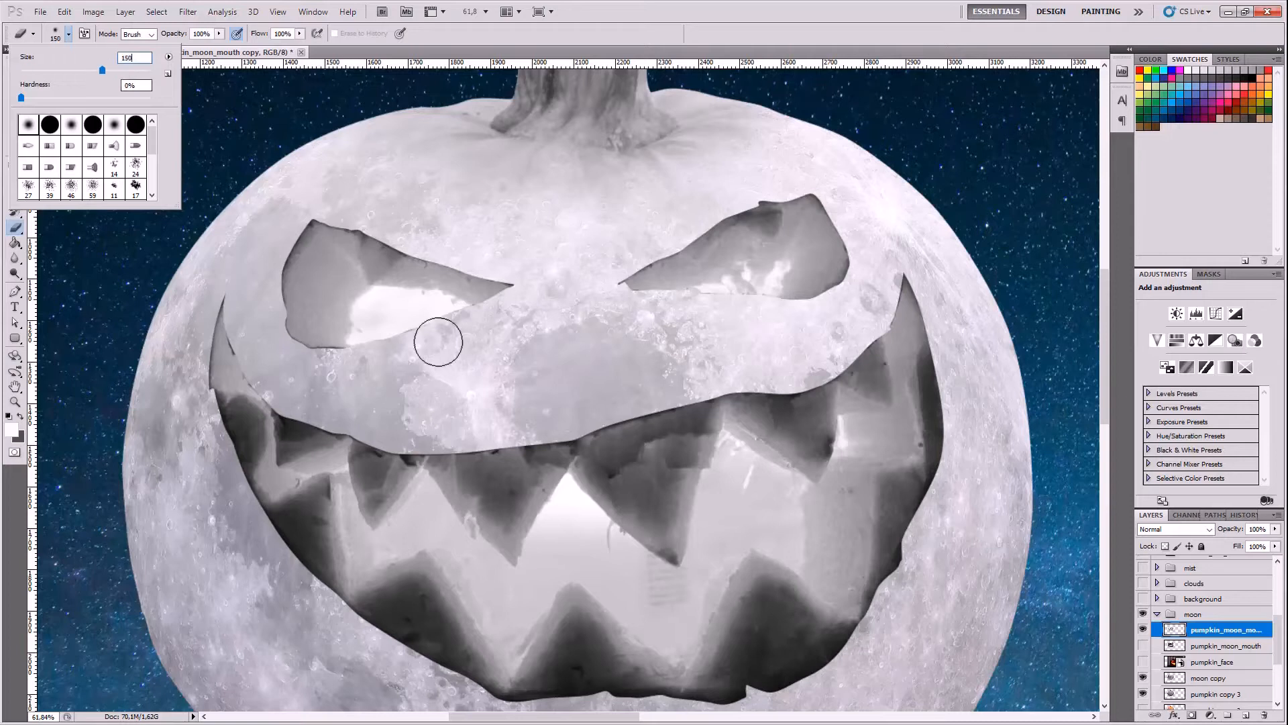
- Try the pumpkin_moon_mouth copy layer beneath moon copy, and move it back up directly above moon copy
scroll(525, 428, "up", 2)
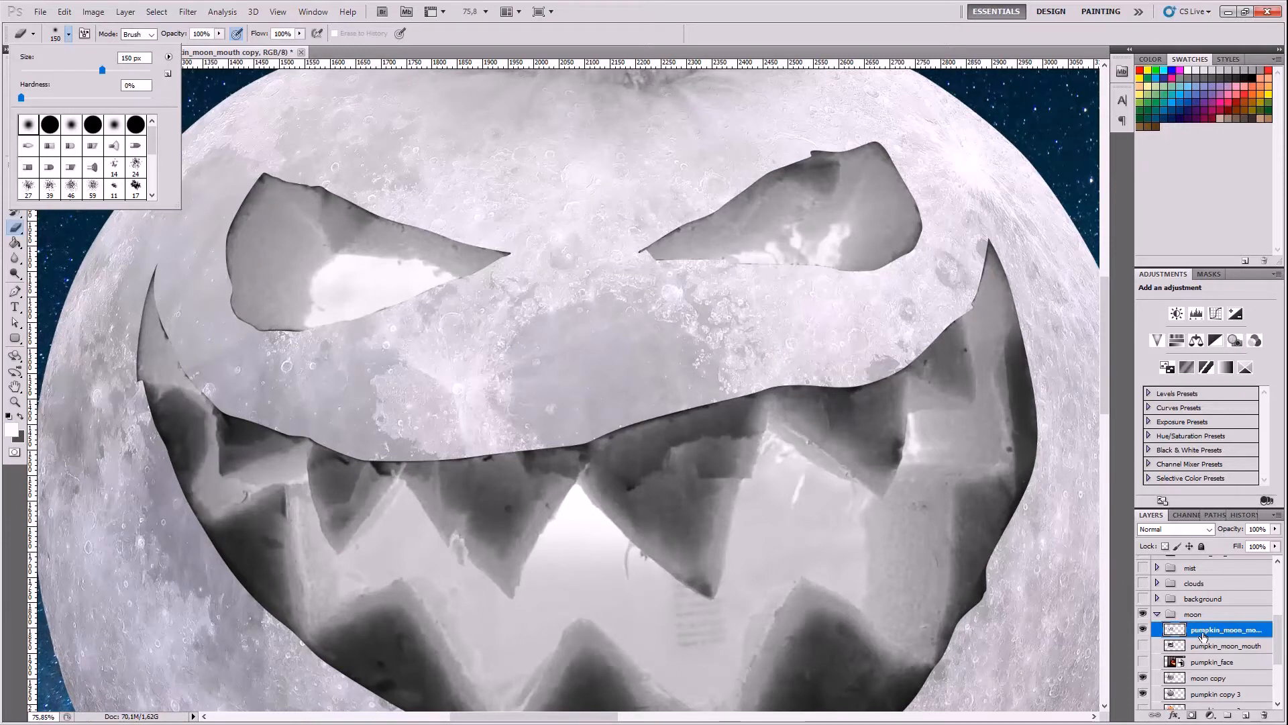
left_click_drag(1203, 637, 1190, 688)
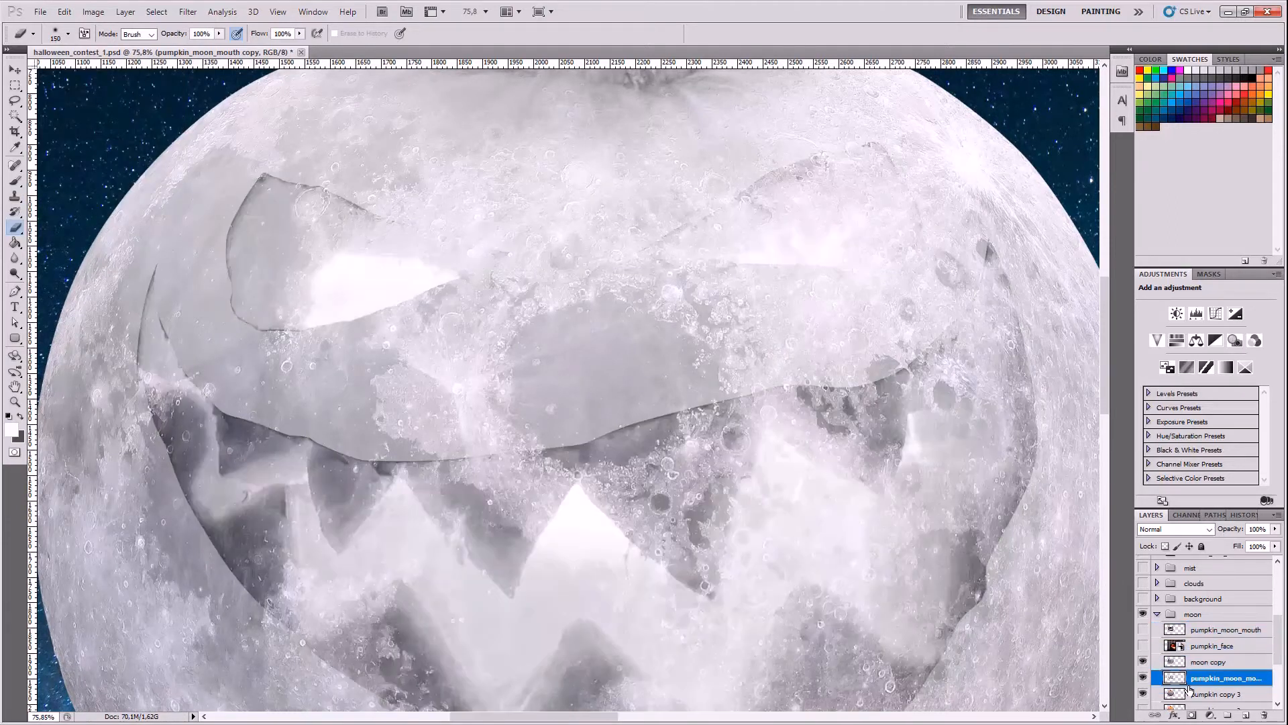
scroll(710, 484, "down", 3)
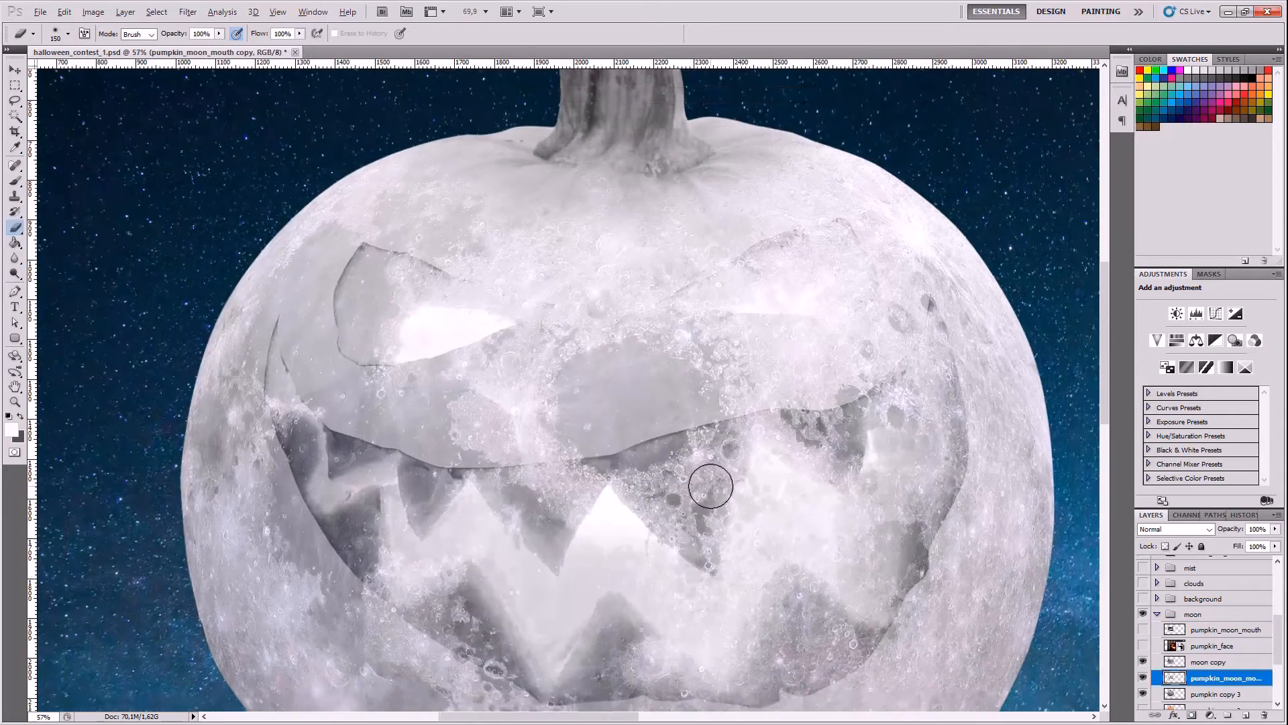
scroll(711, 487, "down", 7)
scroll(723, 513, "up", 6)
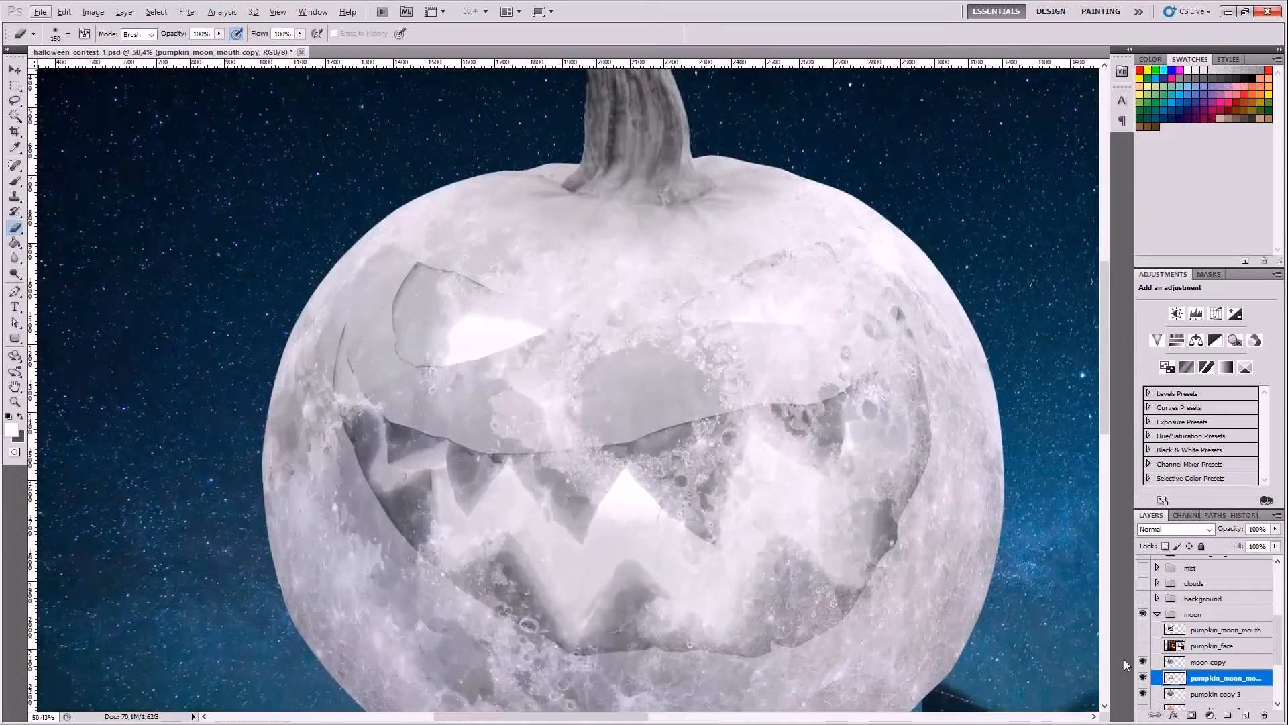
left_click_drag(1193, 676, 1178, 653)
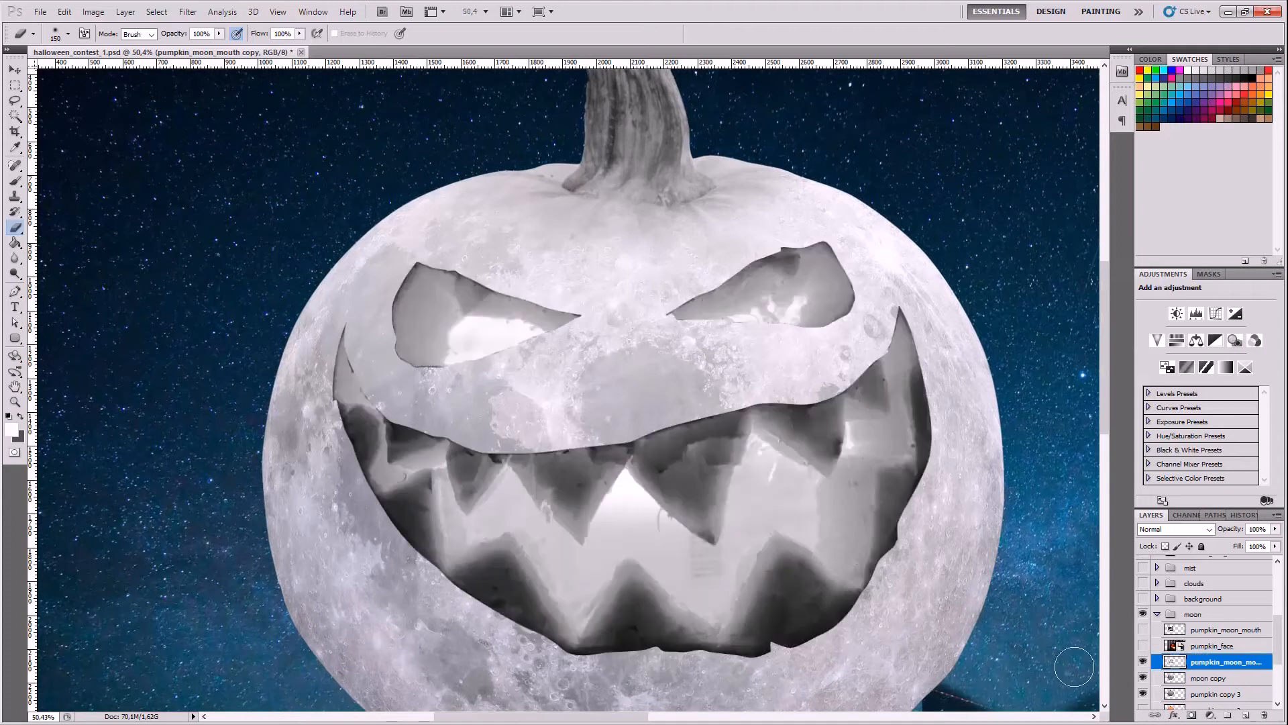
- Try the blend modes from Dissolve through Lighten on pumpkin_moon_mouth copy and return it to Normal
scroll(635, 467, "up", 2)
scroll(634, 467, "up", 1)
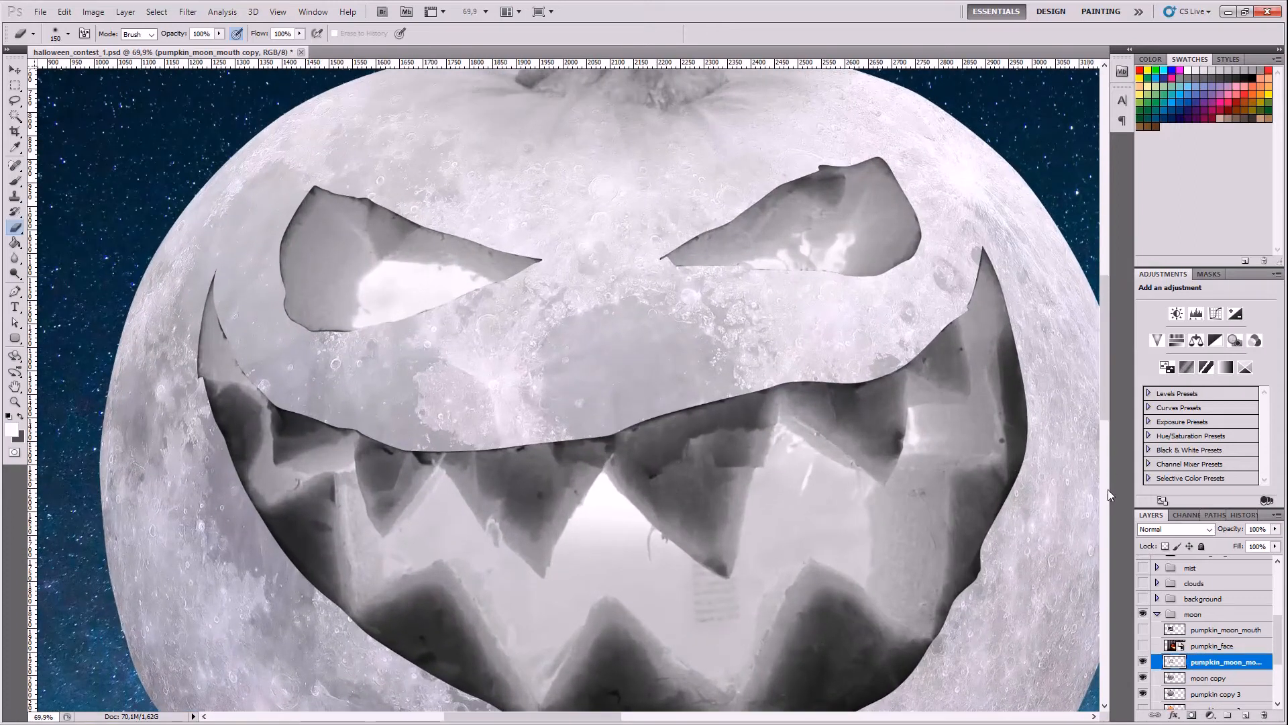
left_click(1179, 533)
left_click(1168, 199)
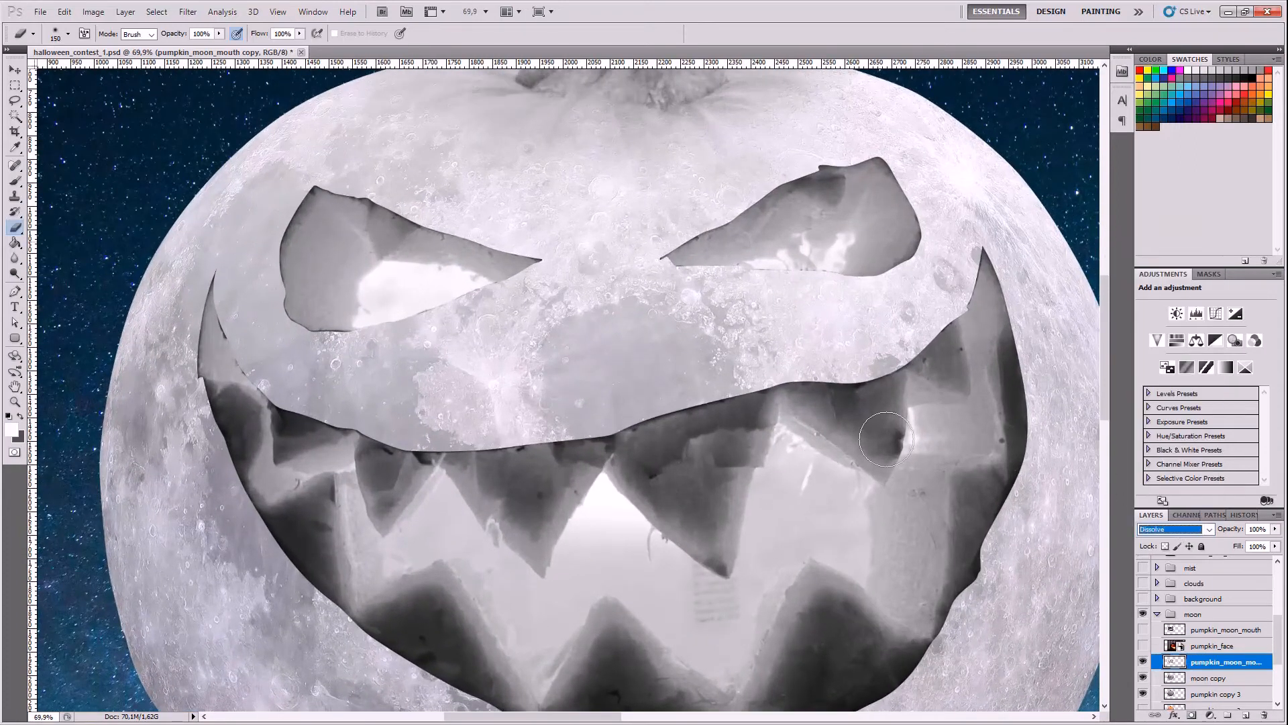
key("Down")
key("Down")
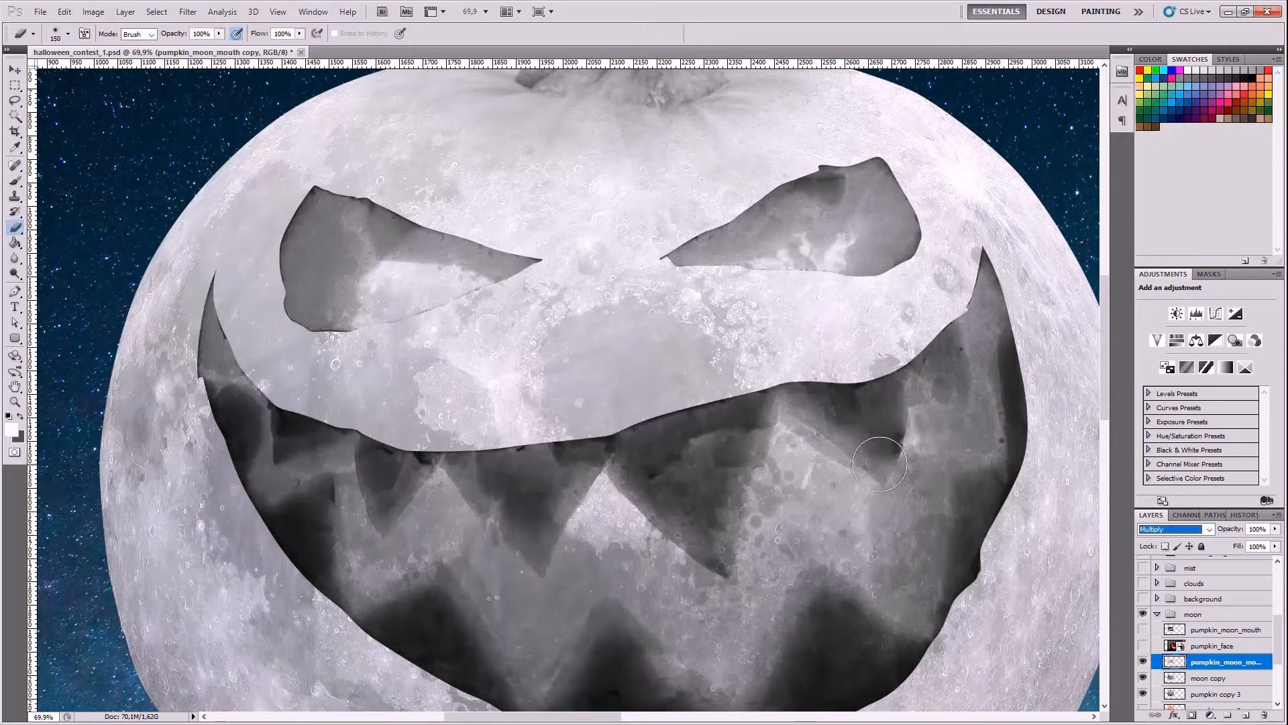
key("Down")
key("Down")
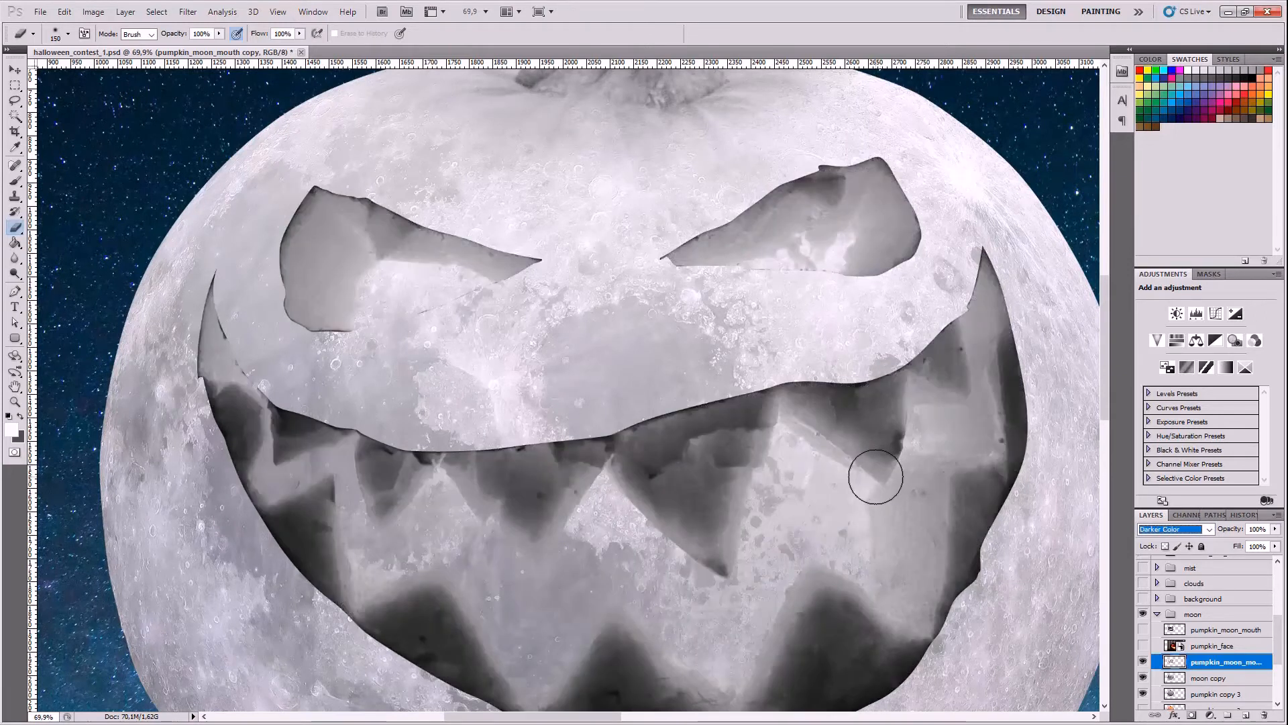
key("Down")
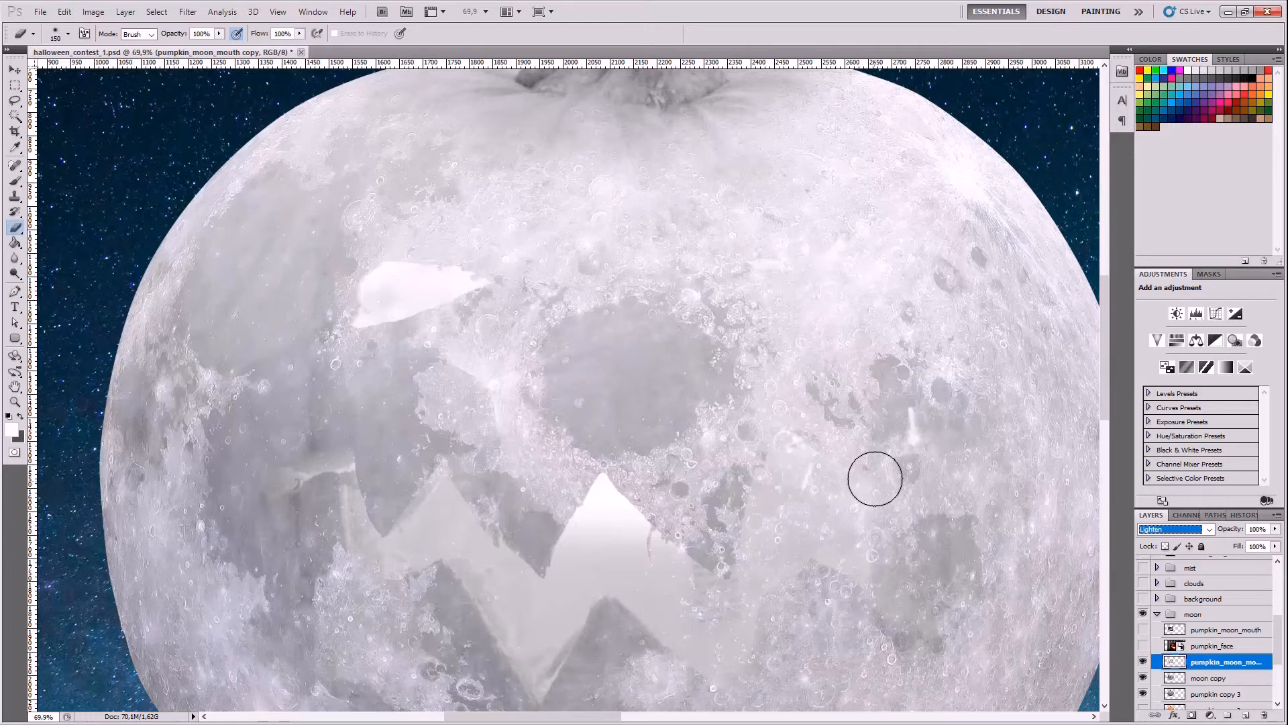
left_click(1172, 529)
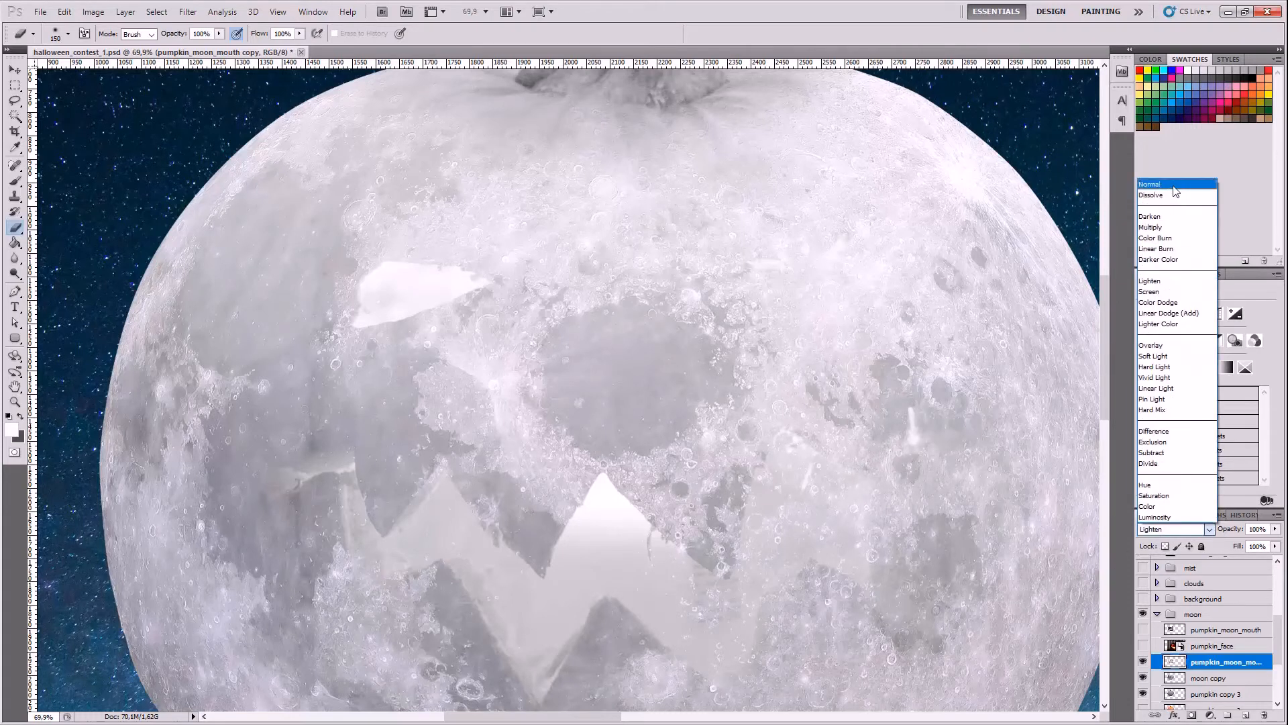
left_click(1149, 184)
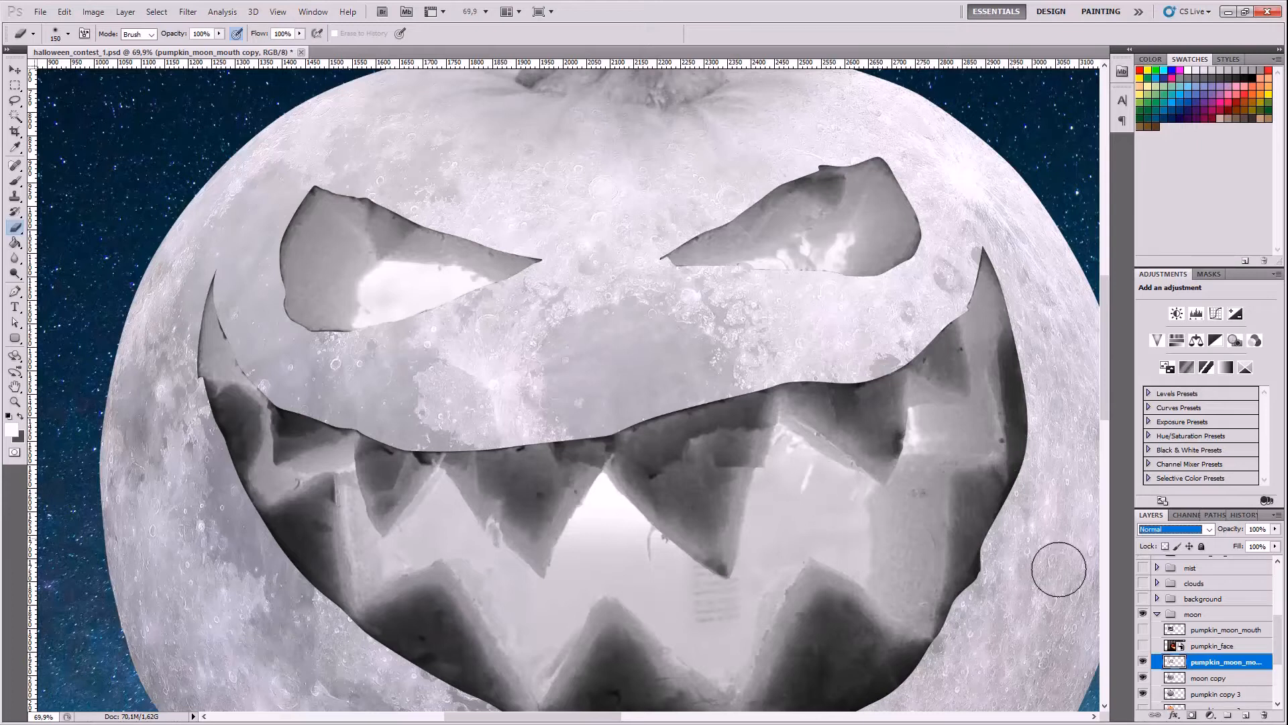
- Select the moon copy layer and open its opacity for editing
left_click(1200, 679)
left_click(1260, 529)
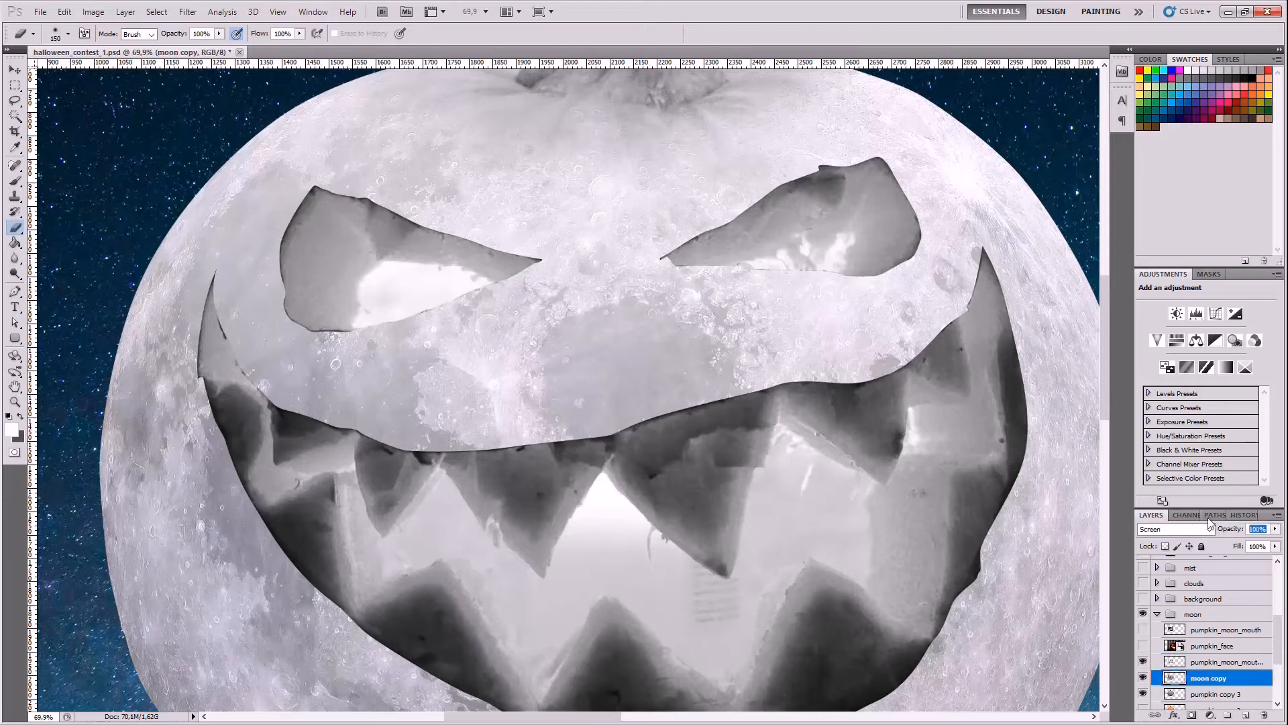
- Try 50% and 80% opacity on the moon copy layer and settle on 70%
type("50")
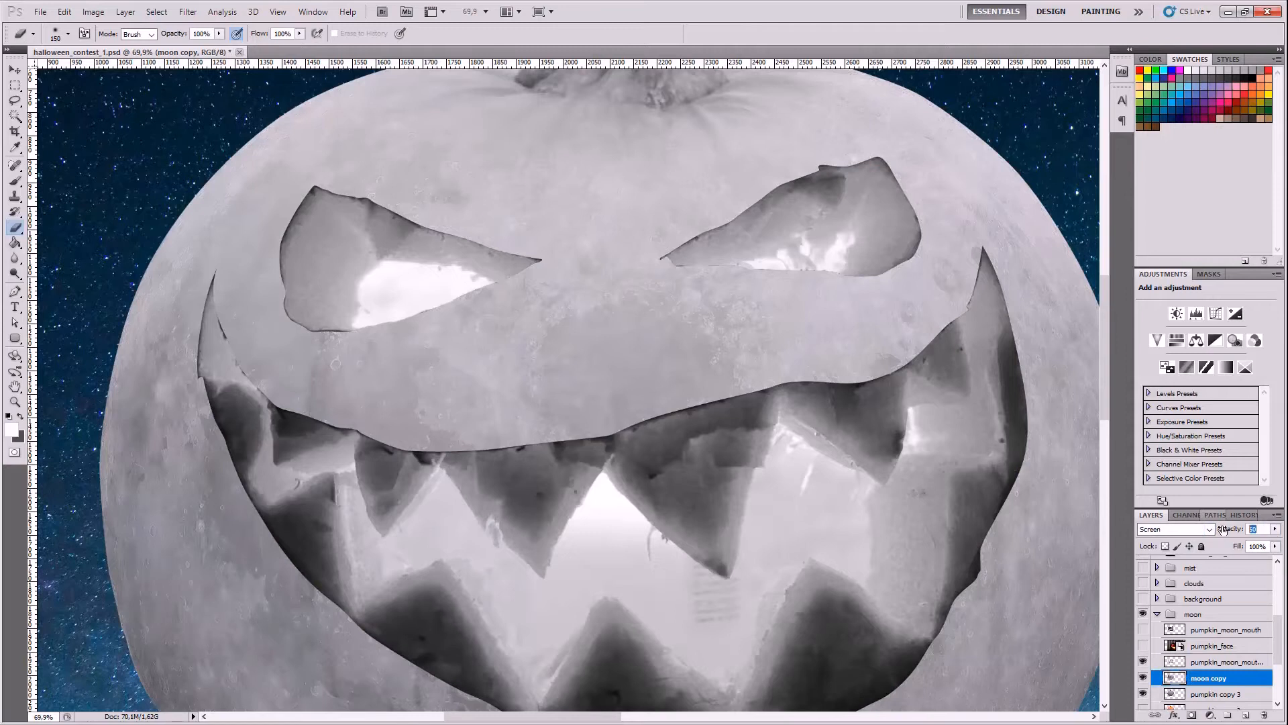
type("80")
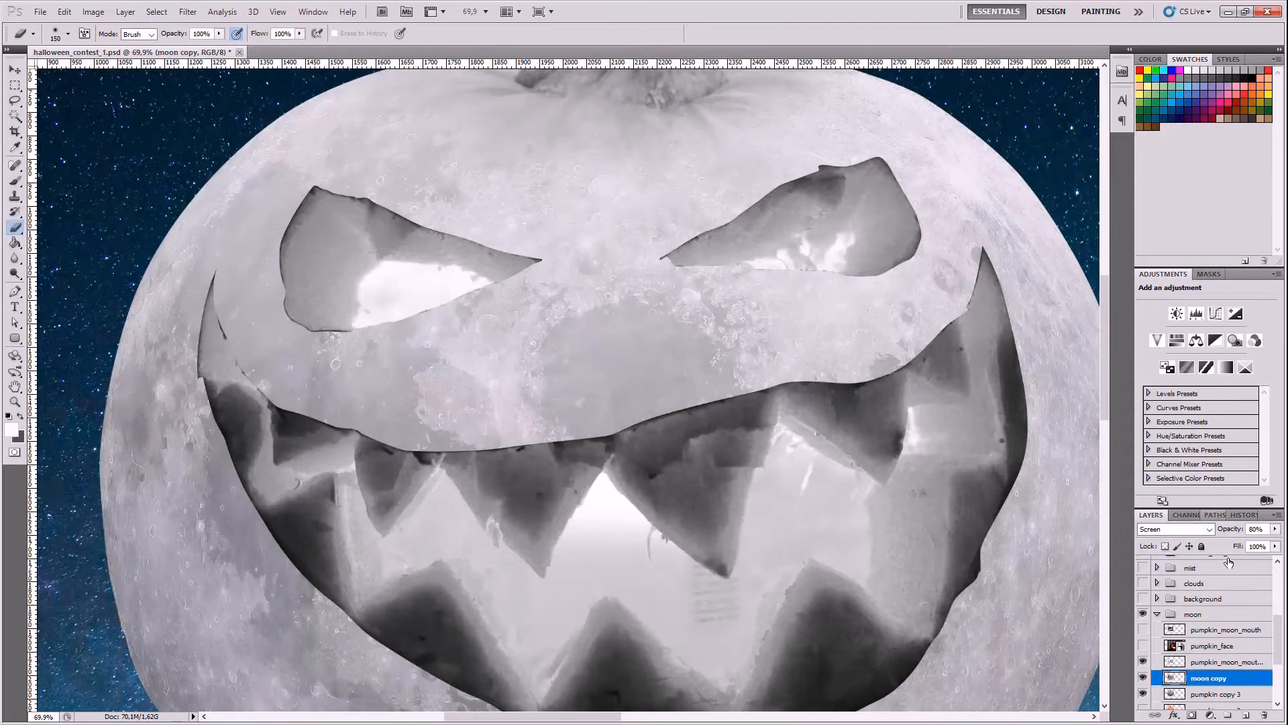
type("70")
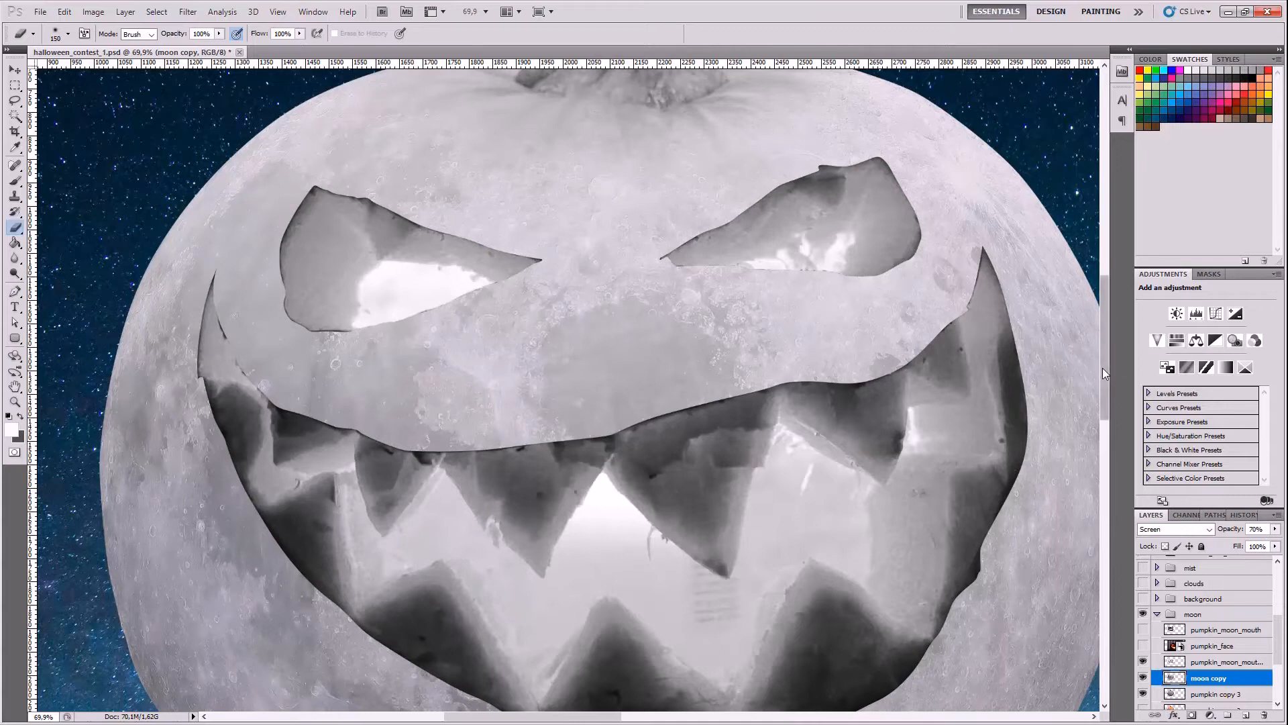
- Try the Darker Color and Lighten blend modes on the pumpkin_moon_mouth copy layer, and return it to Normal
mouse_move(1104, 370)
left_mouse_down()
mouse_move(1107, 448)
mouse_move(1113, 385)
left_mouse_up()
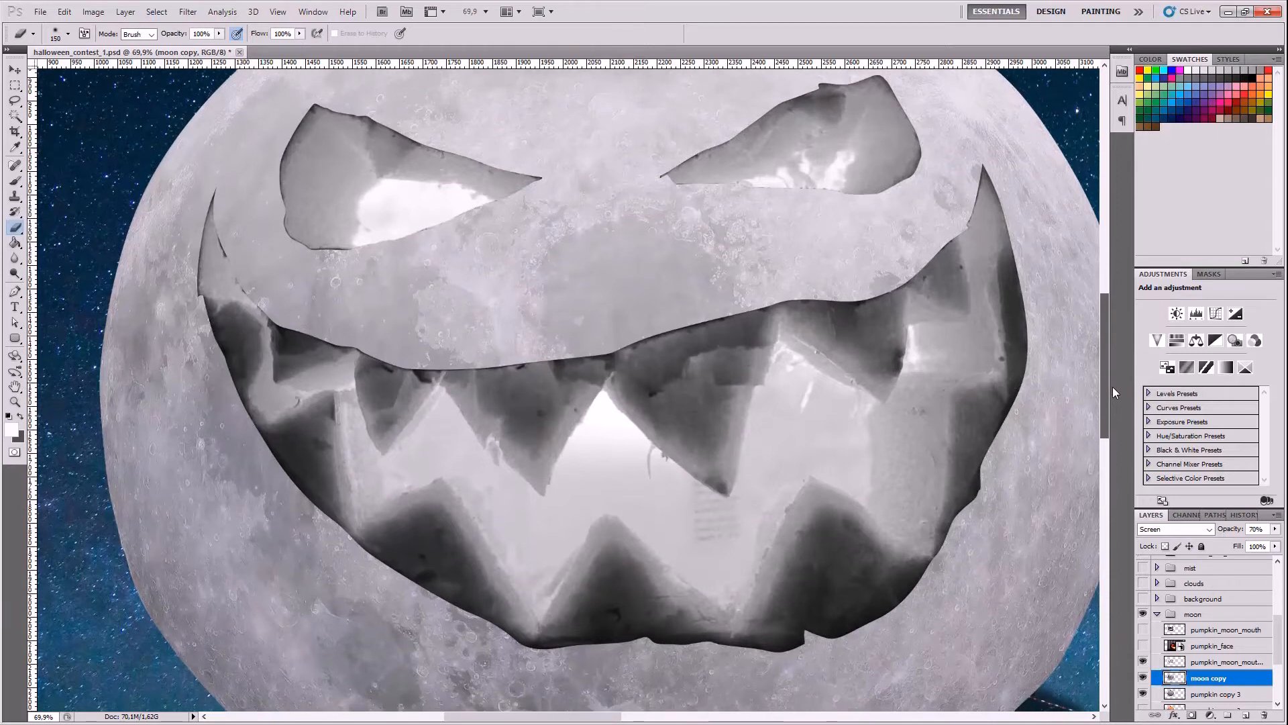
left_click(1185, 662)
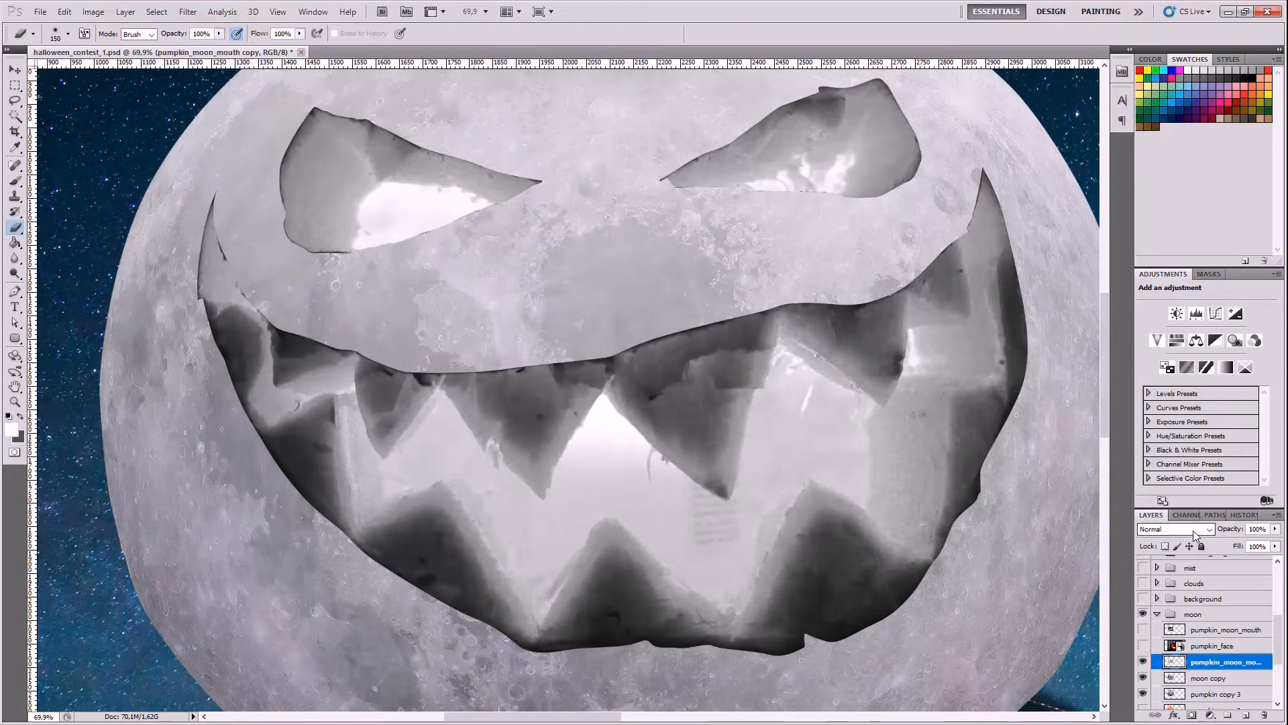
left_click(1193, 530)
left_click(1167, 183)
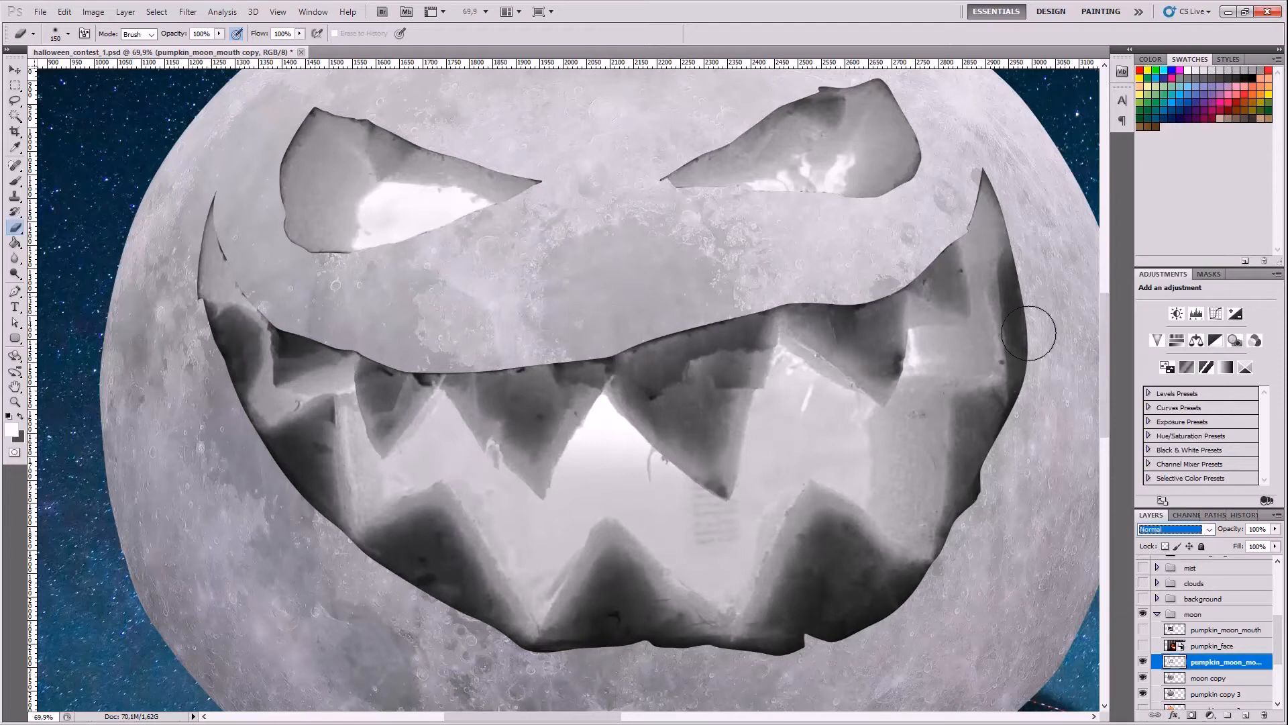
key("Down")
key("Down")
key("Down")
key("Down")
key("Down")
key("Down")
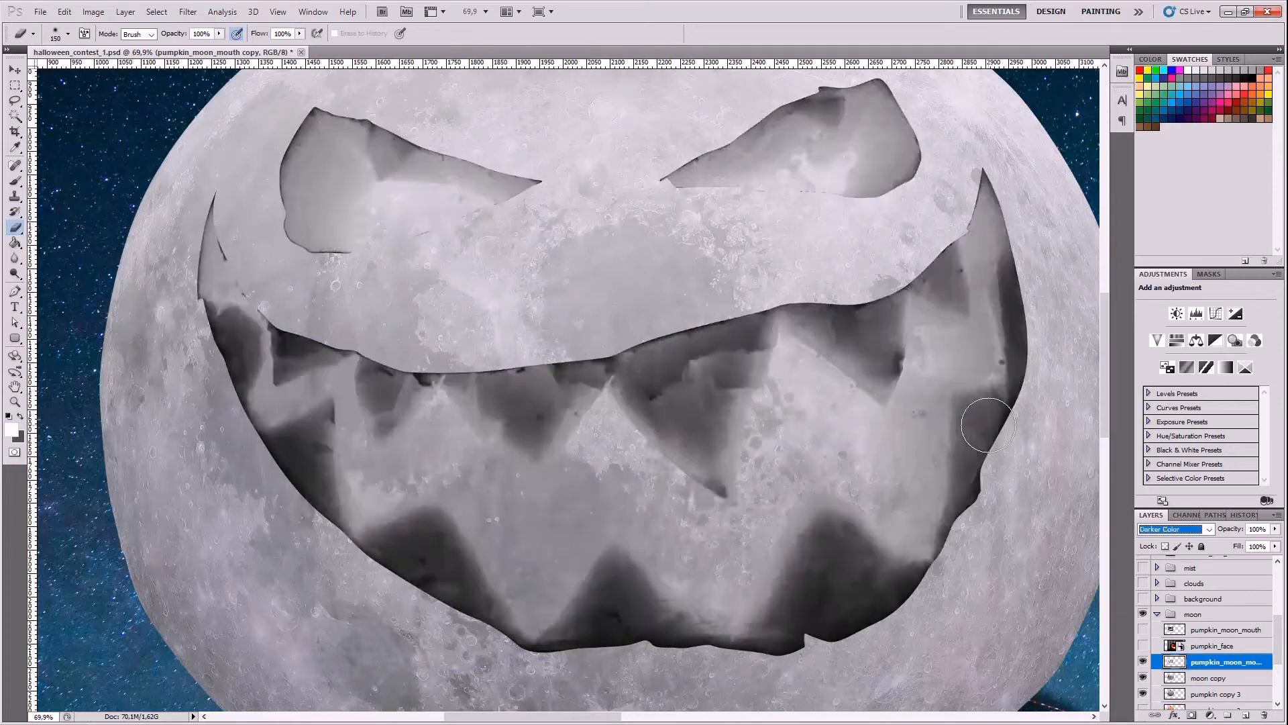
key("Down")
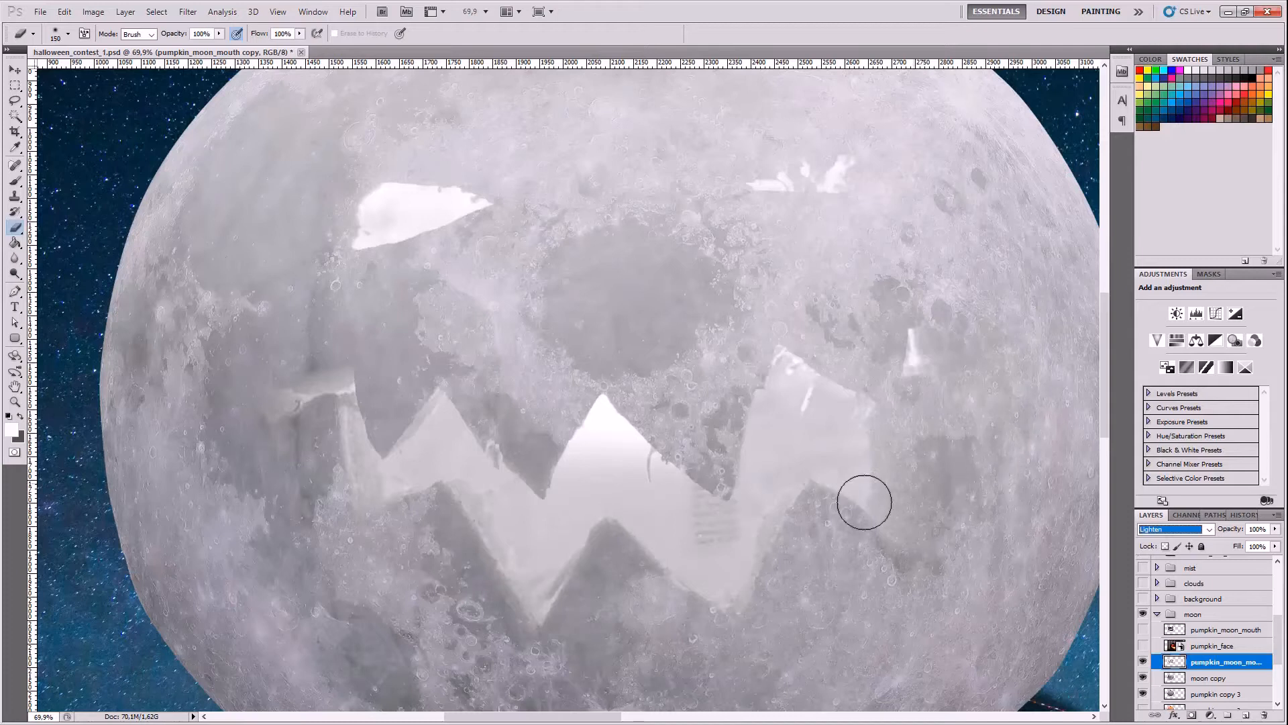
scroll(819, 526, "down", 3)
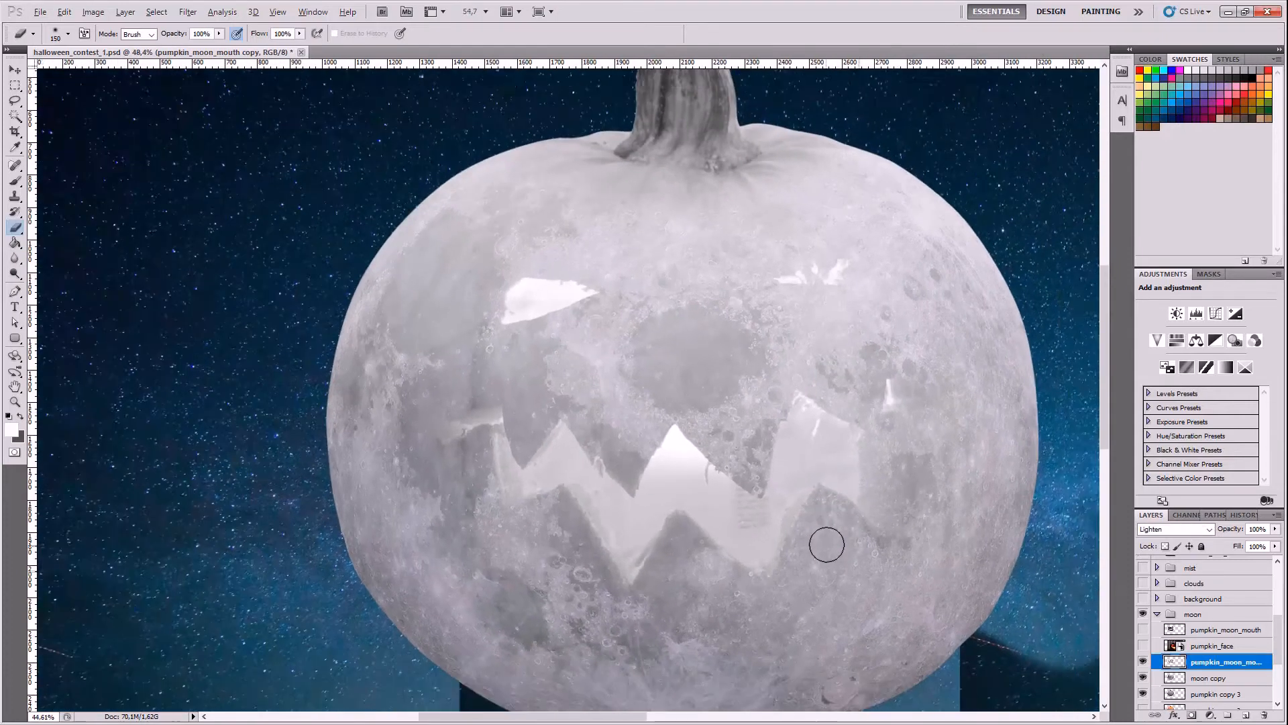
scroll(826, 540, "down", 4)
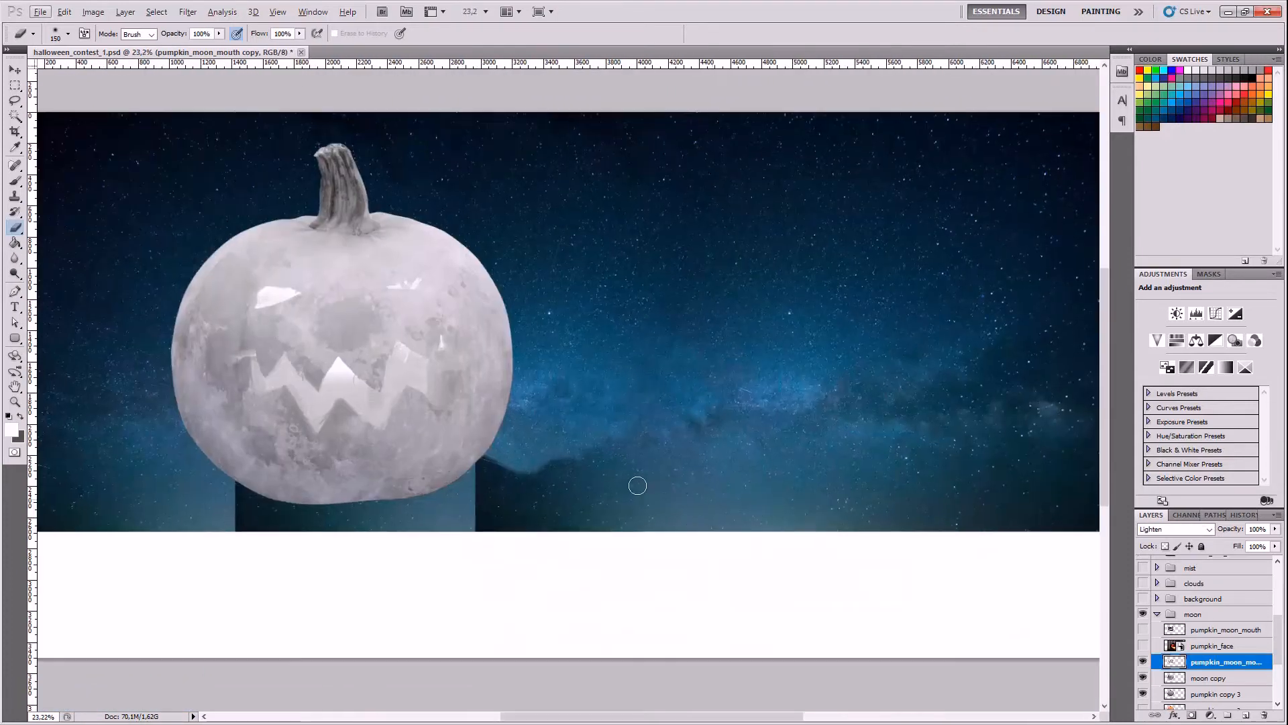
scroll(335, 316, "up", 5)
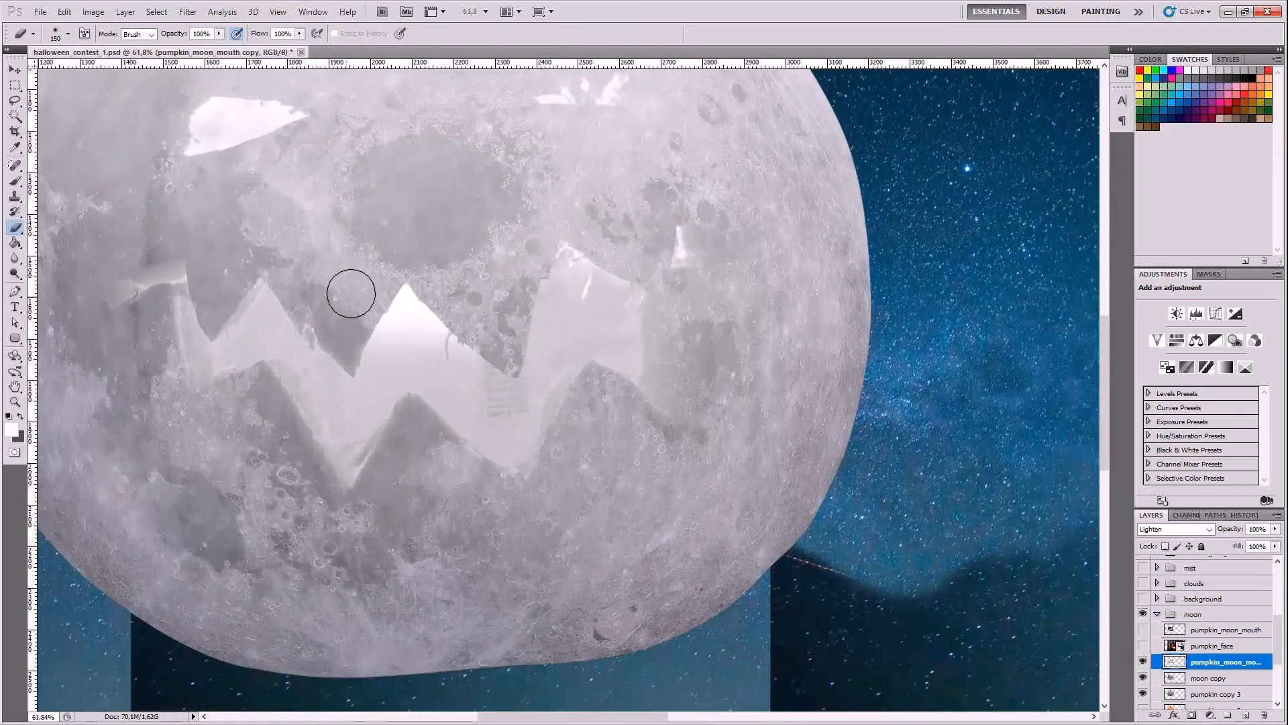
left_click(1162, 529)
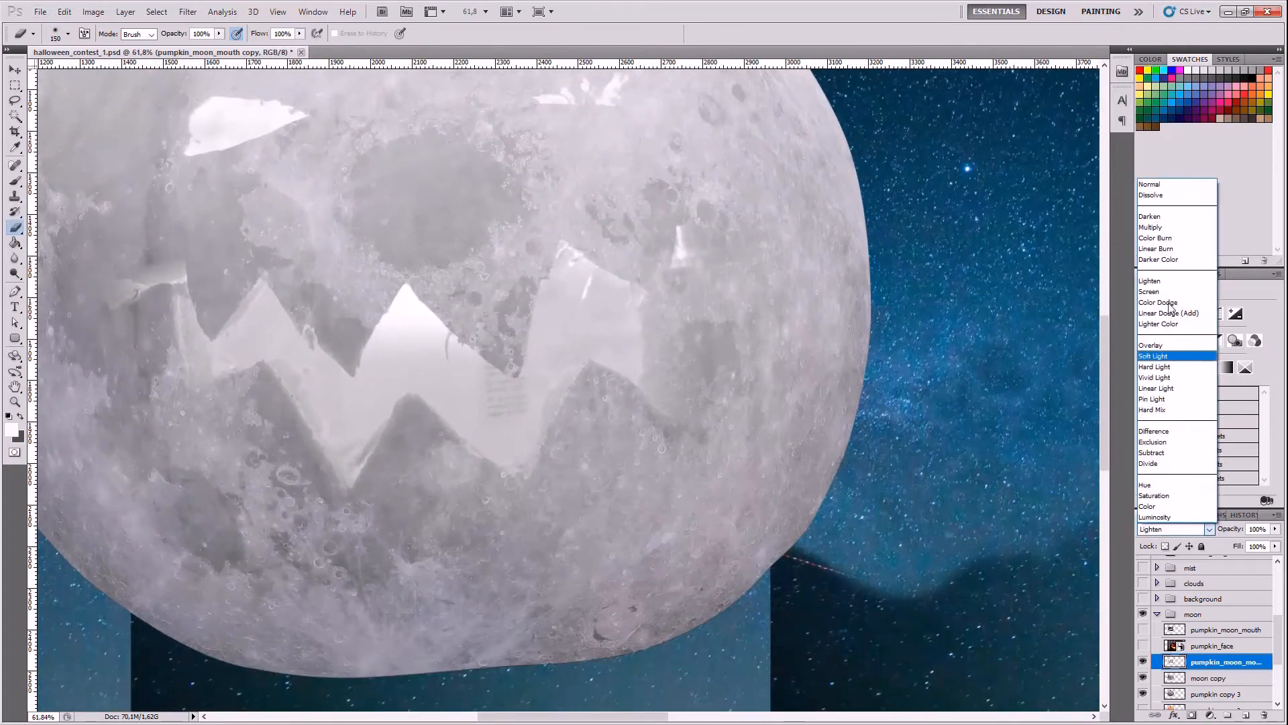
left_click(1149, 184)
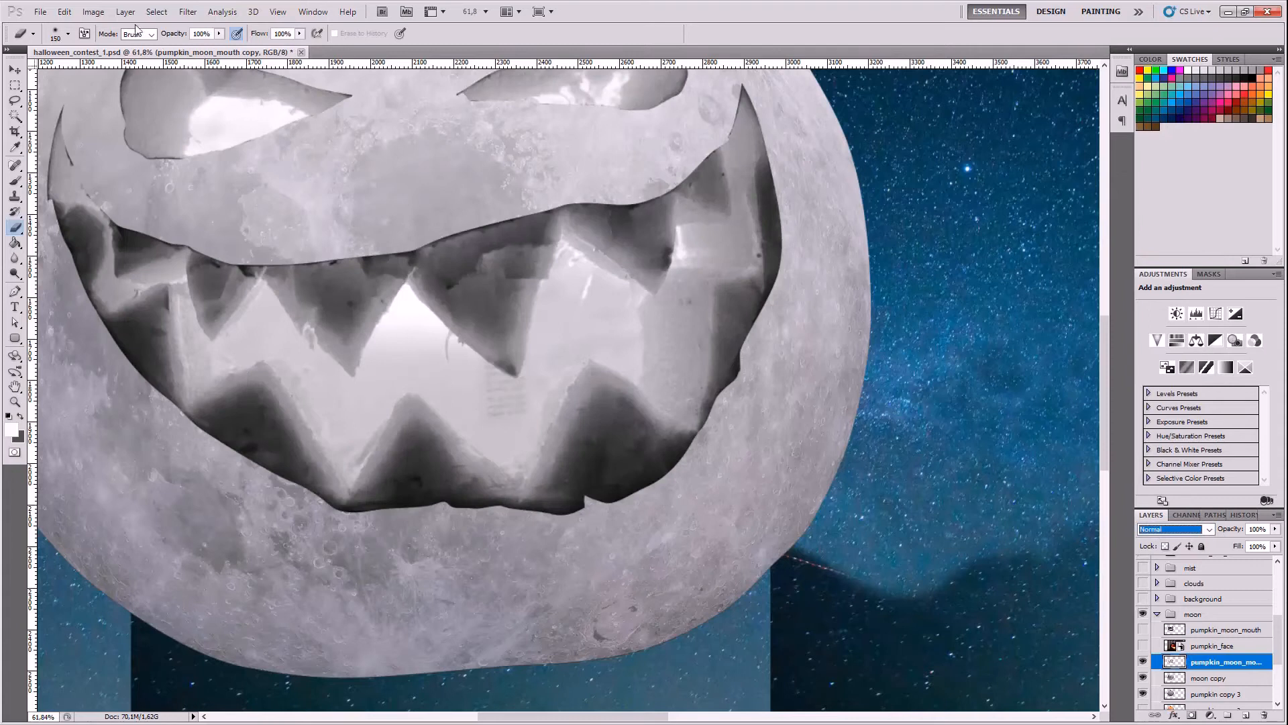
- Try a Brightness/Contrast adjustment on the pumpkin_moon_mouth copy layer with raised brightness and contrast at 100
left_click(188, 11)
mouse_move(236, 121)
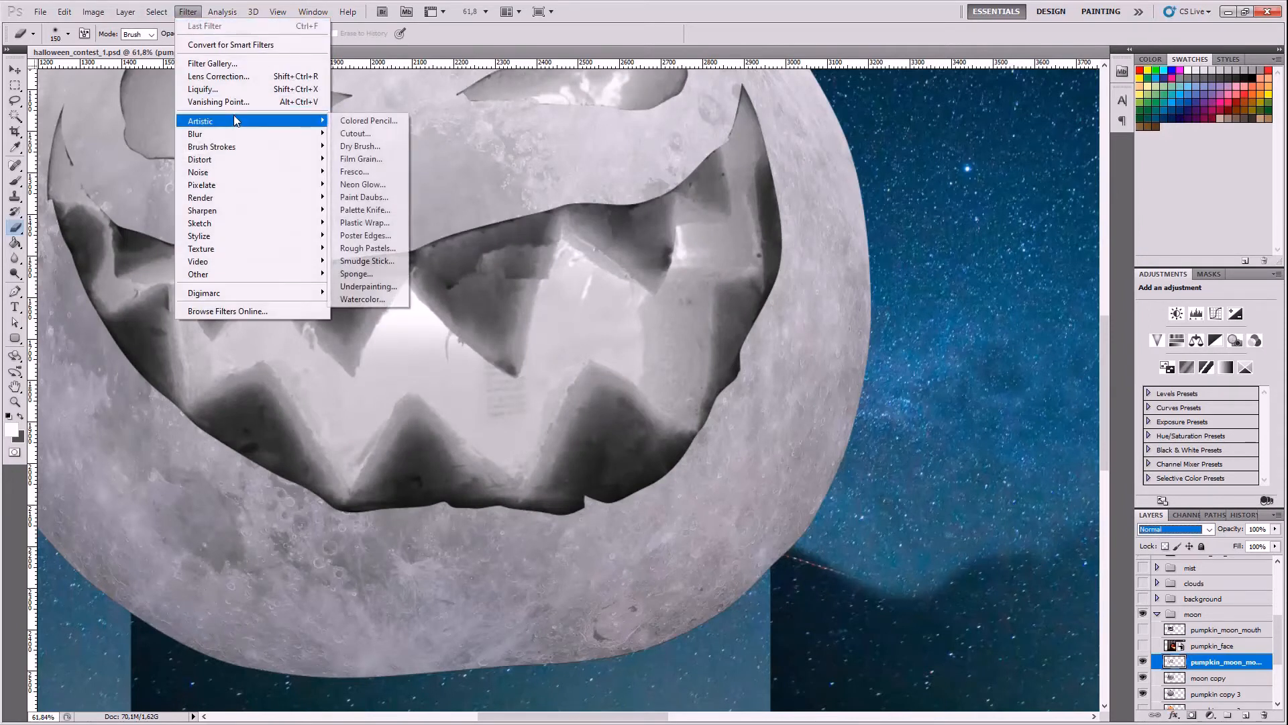
mouse_move(133, 14)
mouse_move(93, 11)
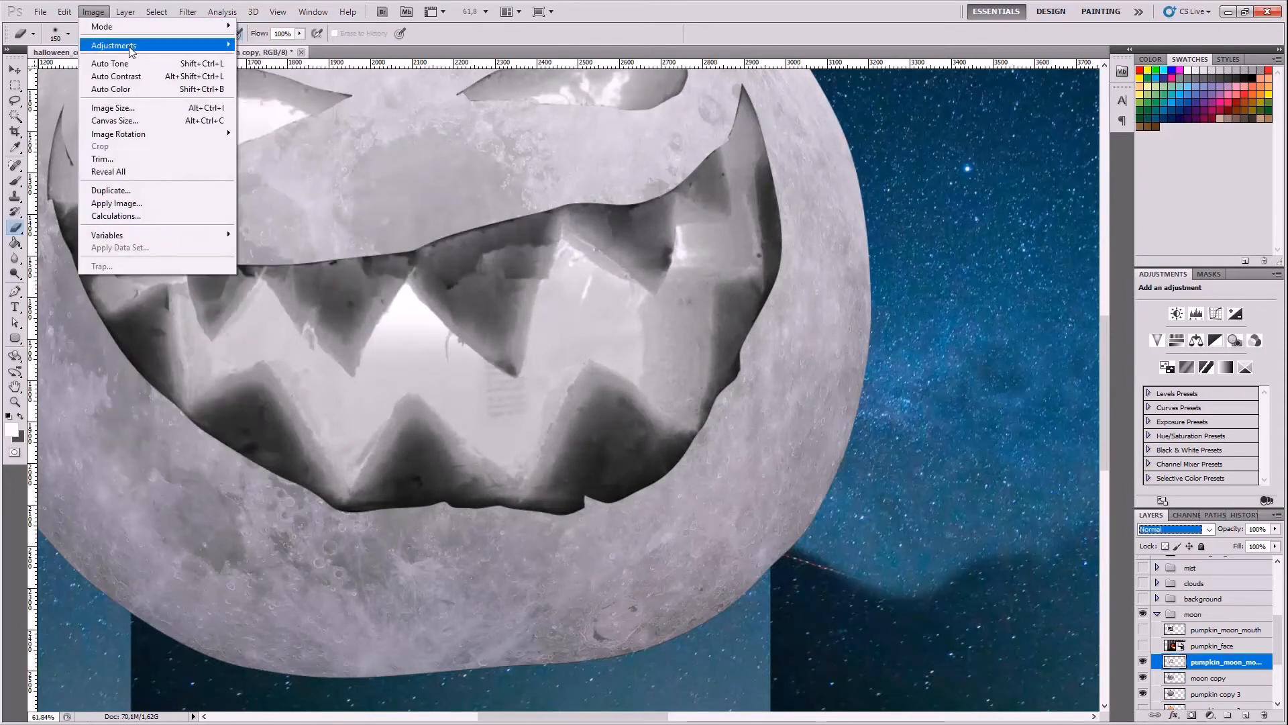
mouse_move(127, 38)
left_click(281, 38)
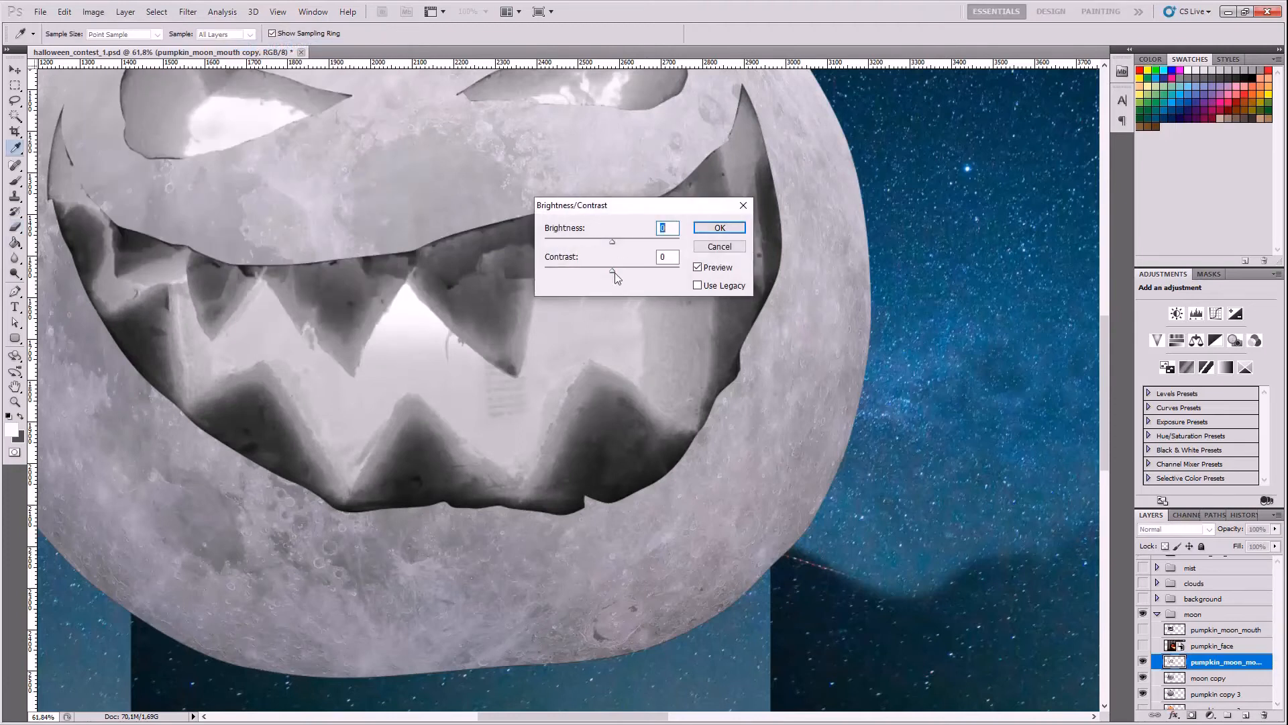
left_click_drag(615, 272, 701, 270)
left_click_drag(612, 241, 630, 240)
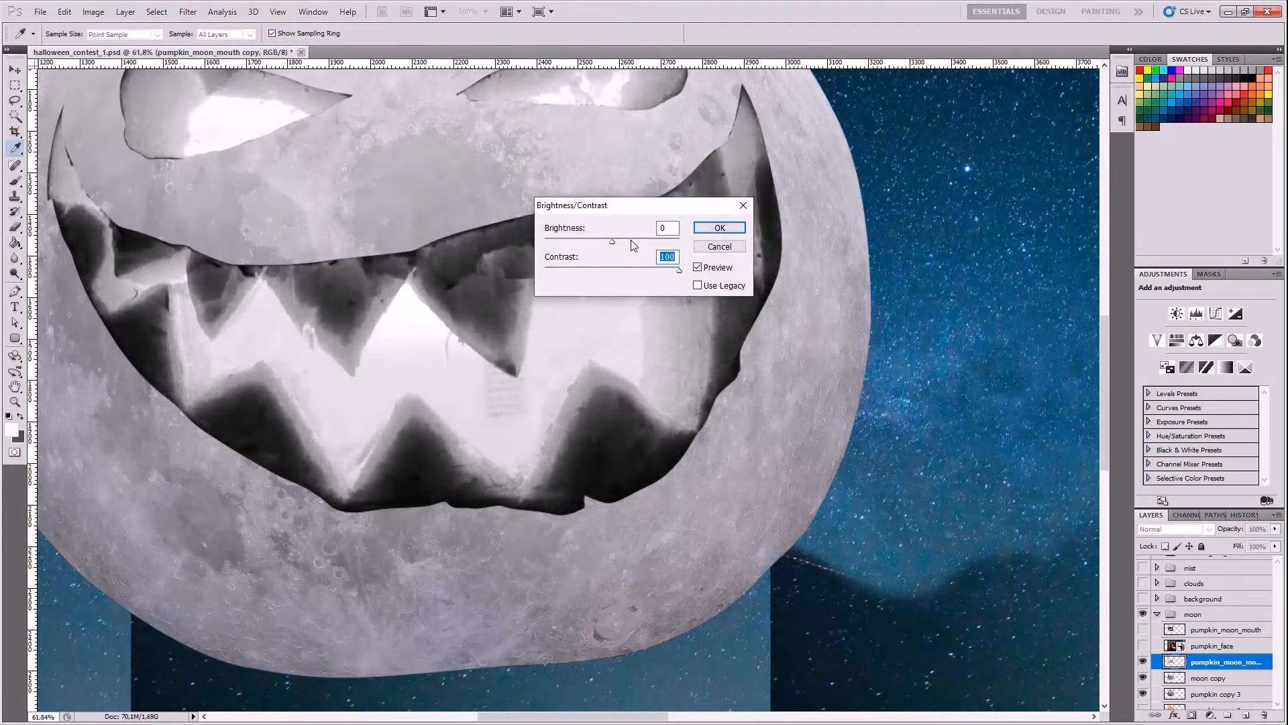
left_click(708, 231)
key("e")
scroll(512, 178, "down", 3)
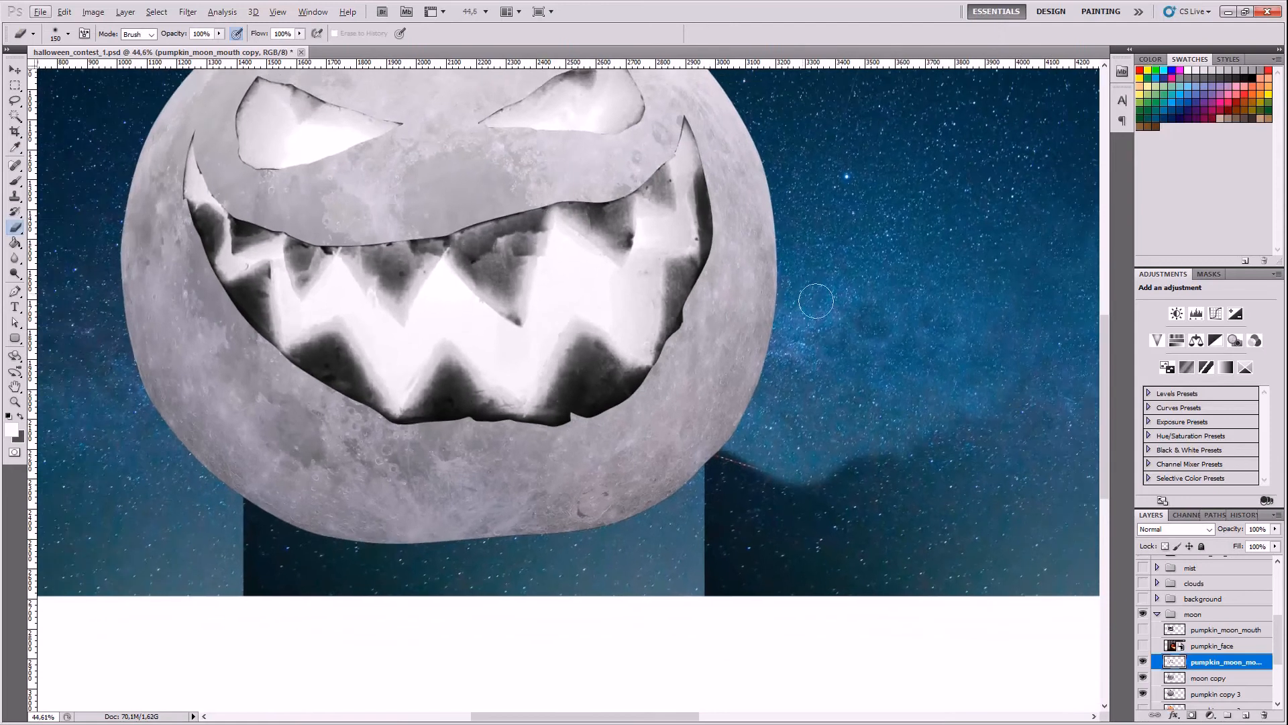
- Try the Linear Burn and Lighten blend modes on the brightened pumpkin_moon_mouth copy layer
left_click(1171, 529)
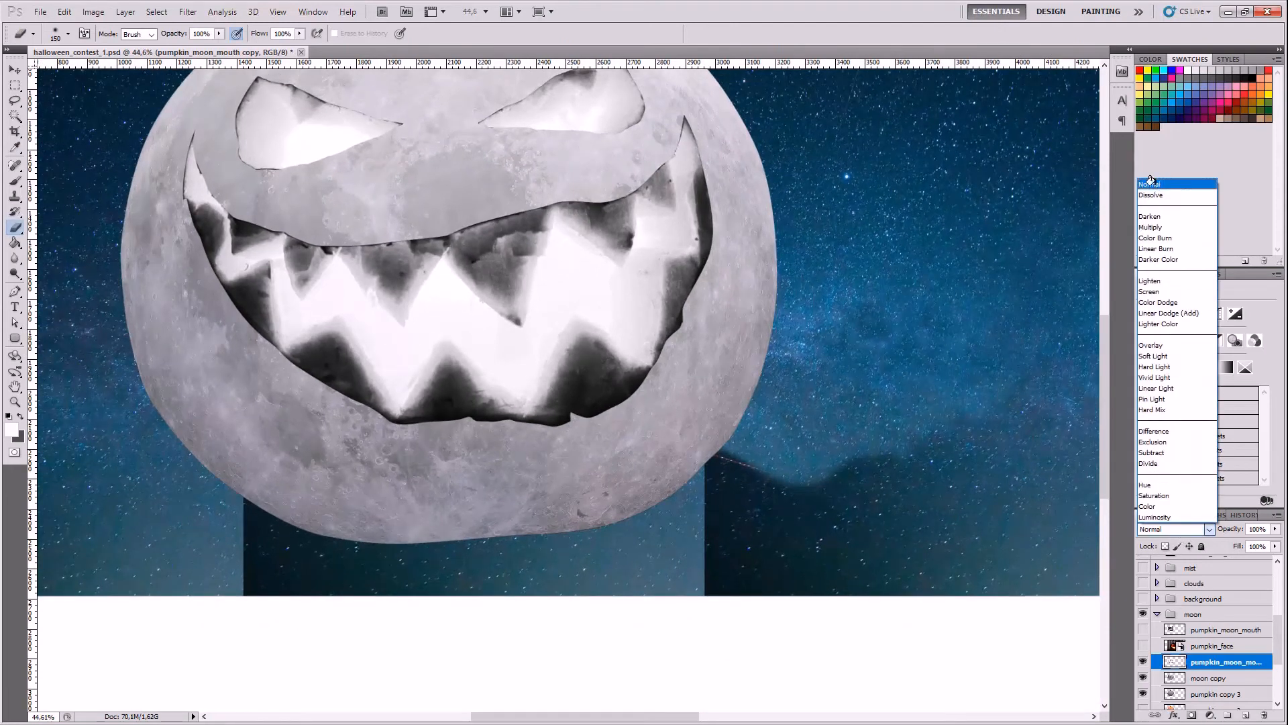
left_click(1150, 183)
key("Down")
key("Down")
key("Down")
key("Down")
key("Down")
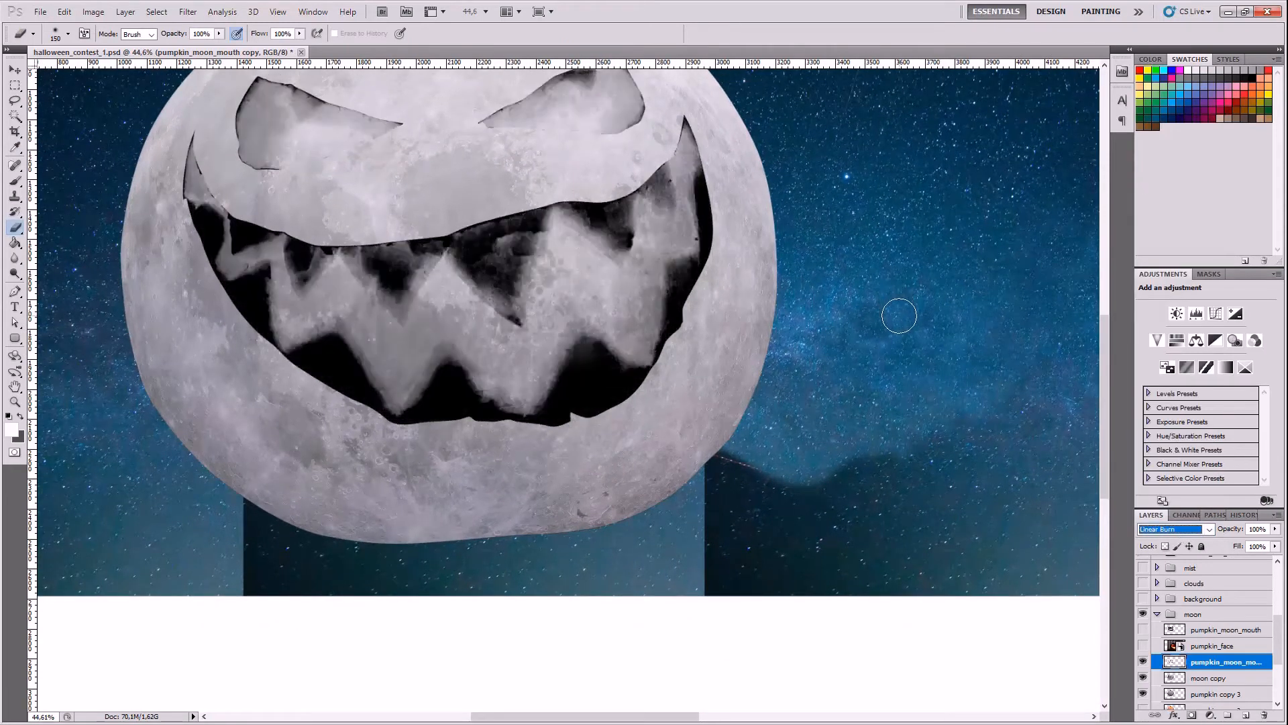
key("Down")
key("Down")
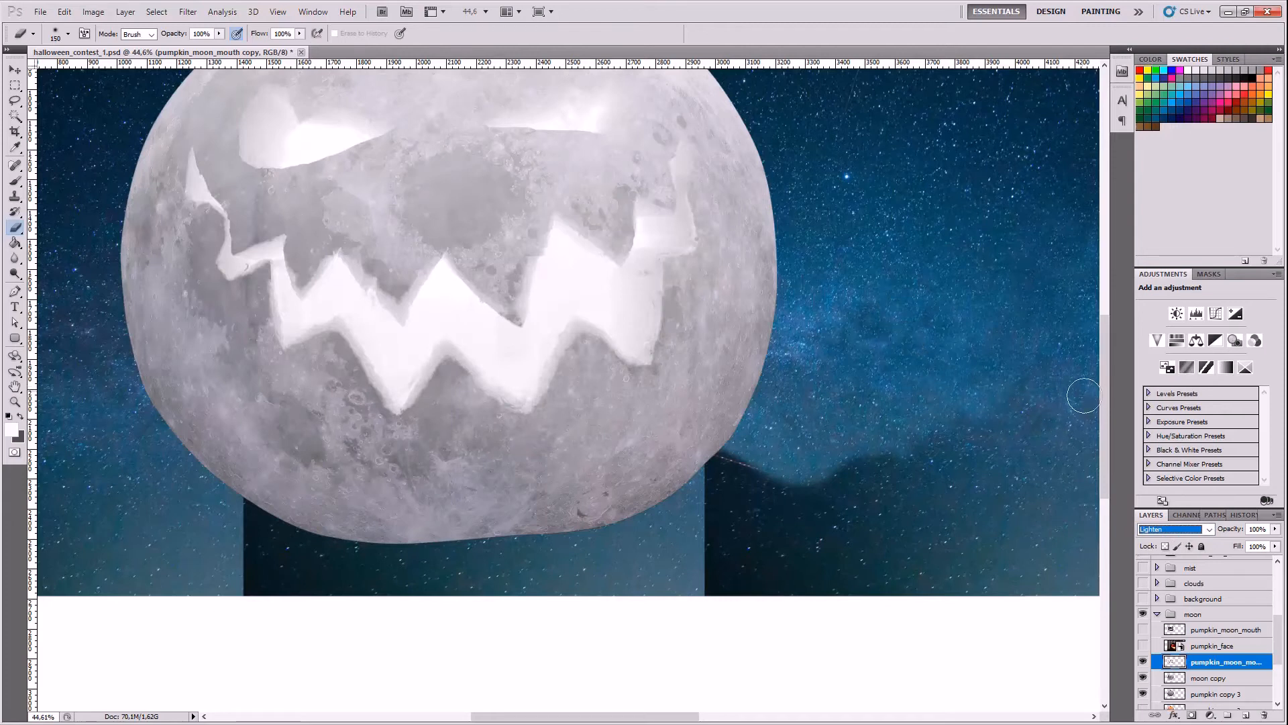
left_click_drag(1104, 407, 1109, 375)
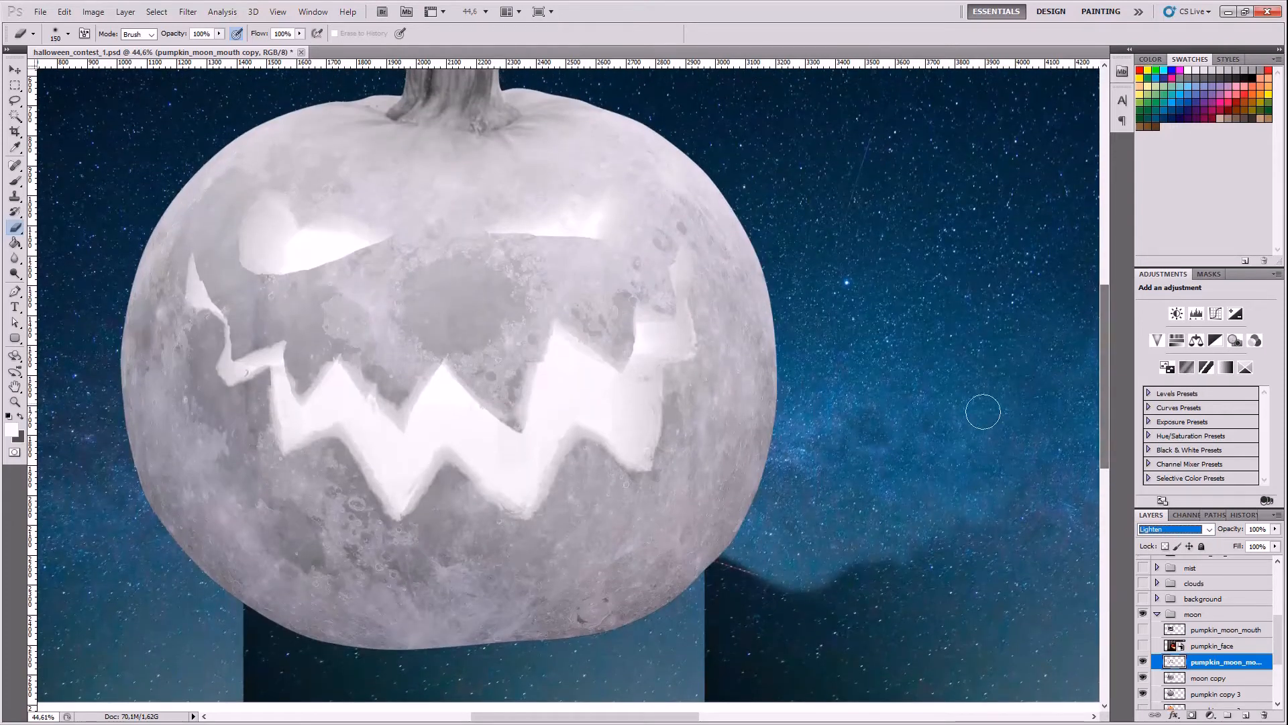
scroll(696, 397, "down", 3)
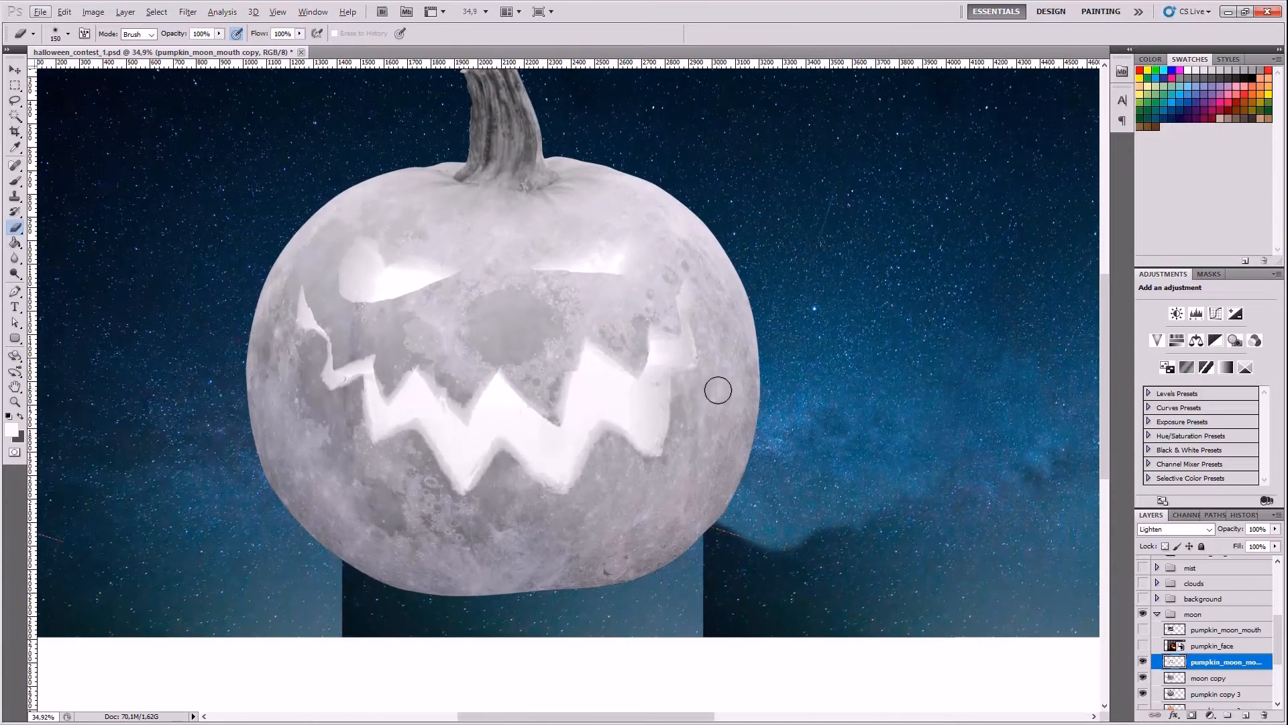
- Revert the document history to the state before the Brightness/Contrast adjustment
left_click(1232, 513)
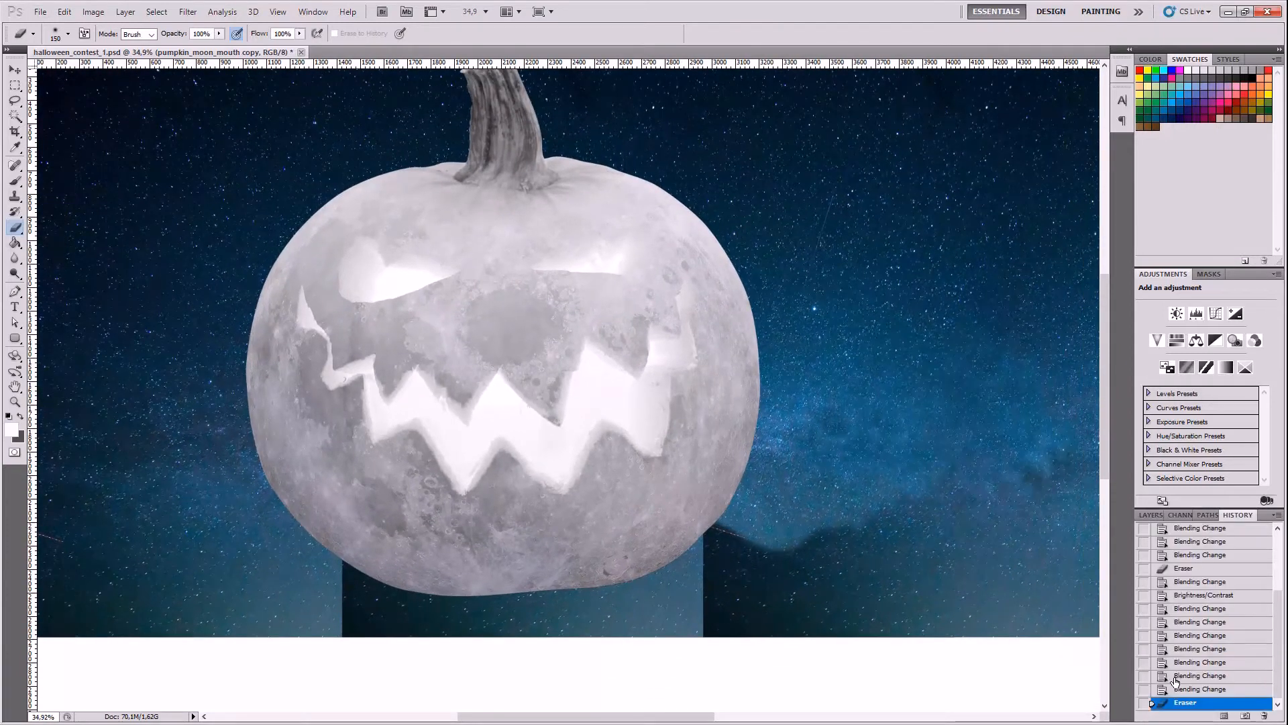
left_click(1182, 689)
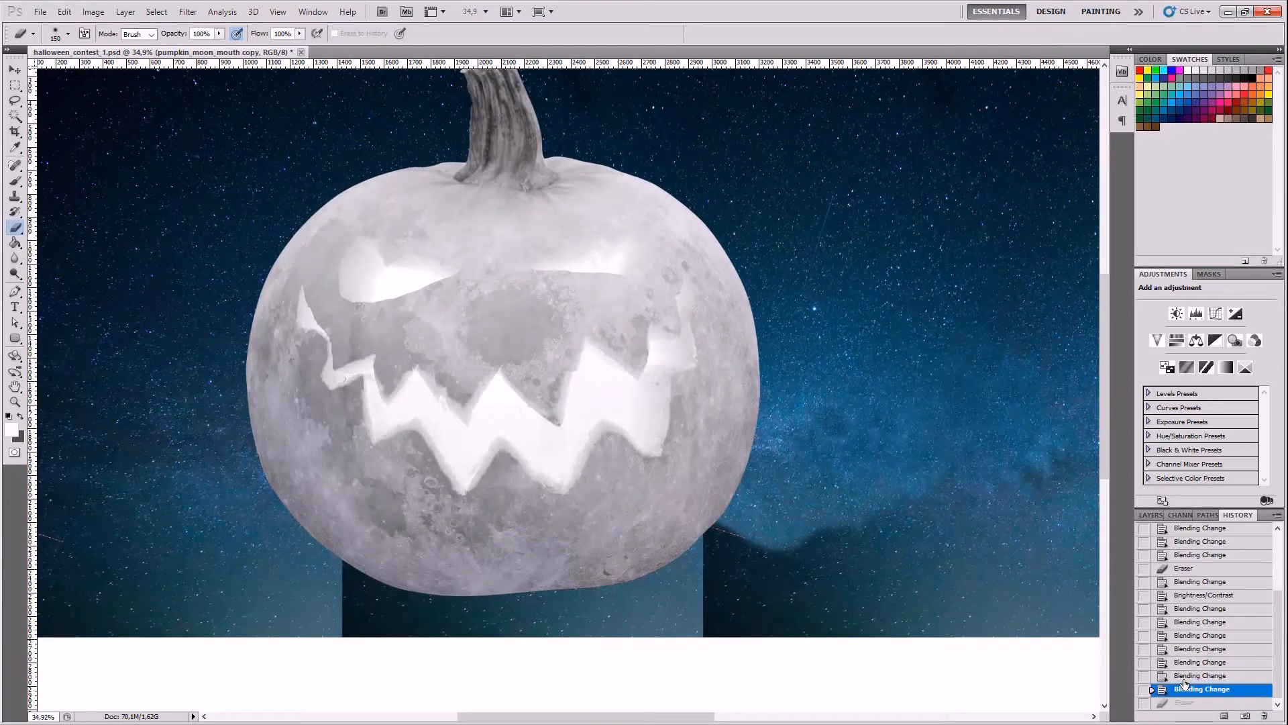
left_click(1188, 594)
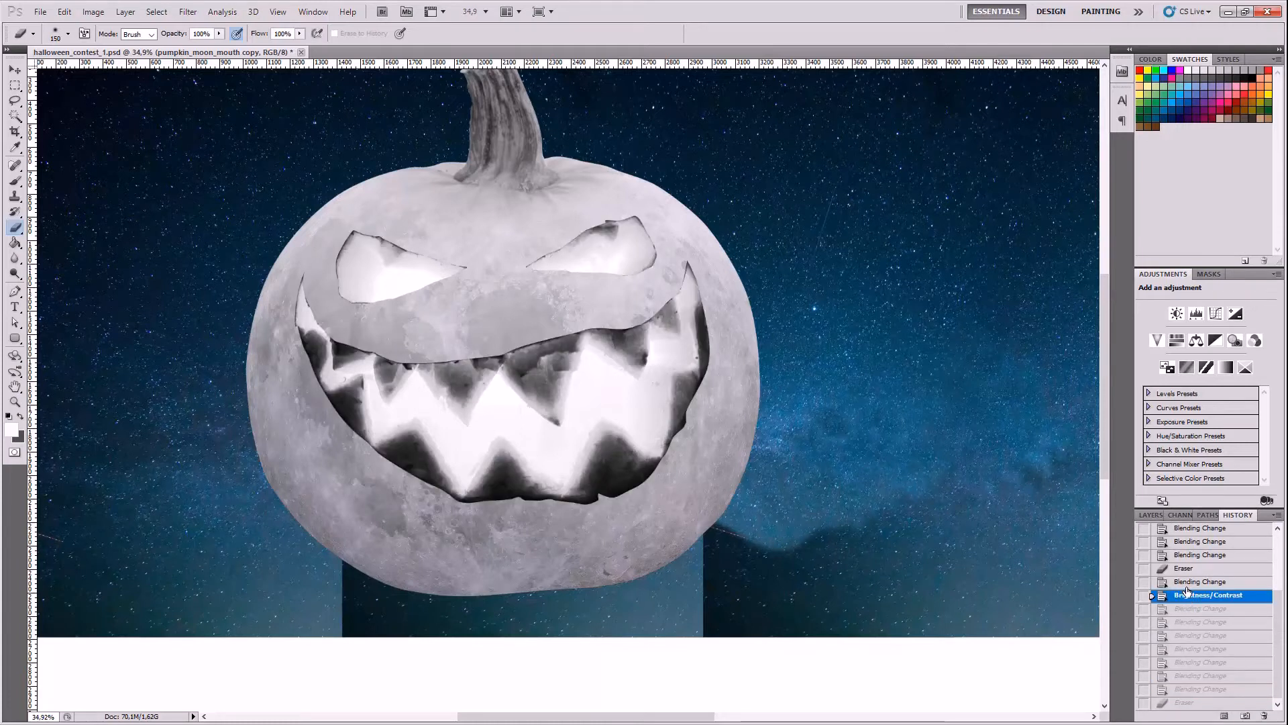
left_click(1180, 581)
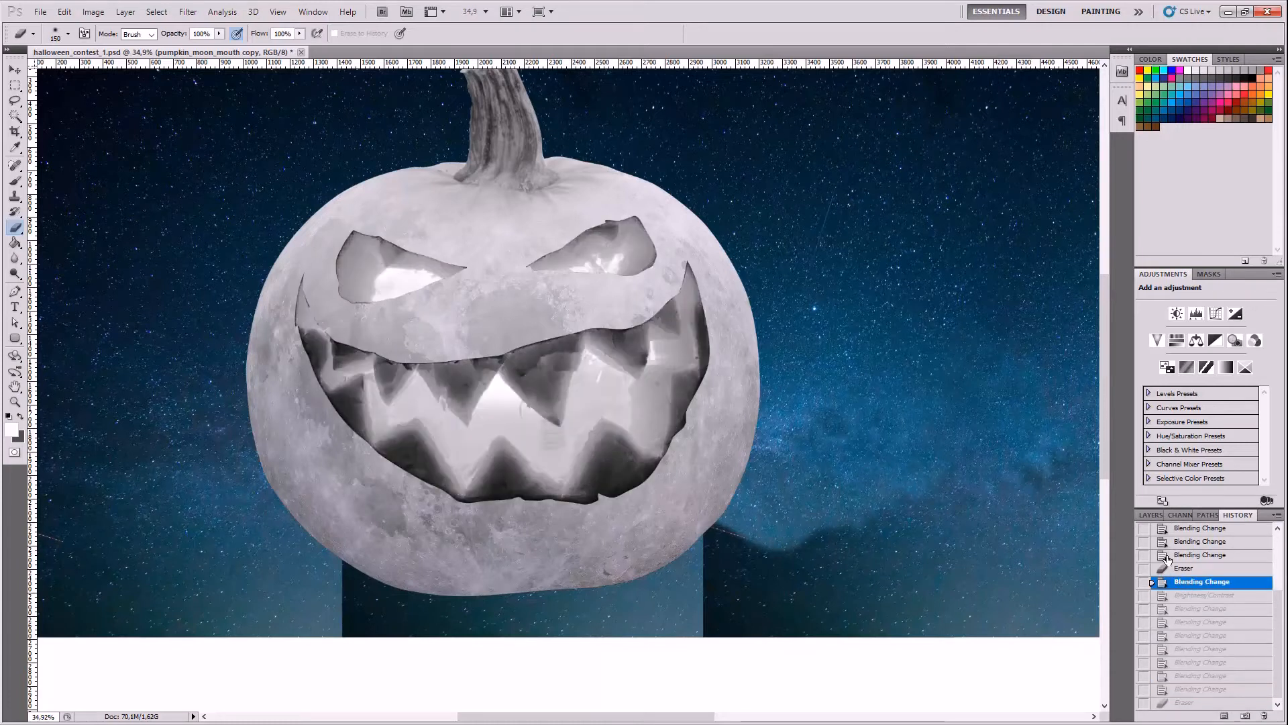
- Duplicate the pumpkin_moon_mouth copy layer and hide the original
left_click(1149, 514)
right_click(1194, 665)
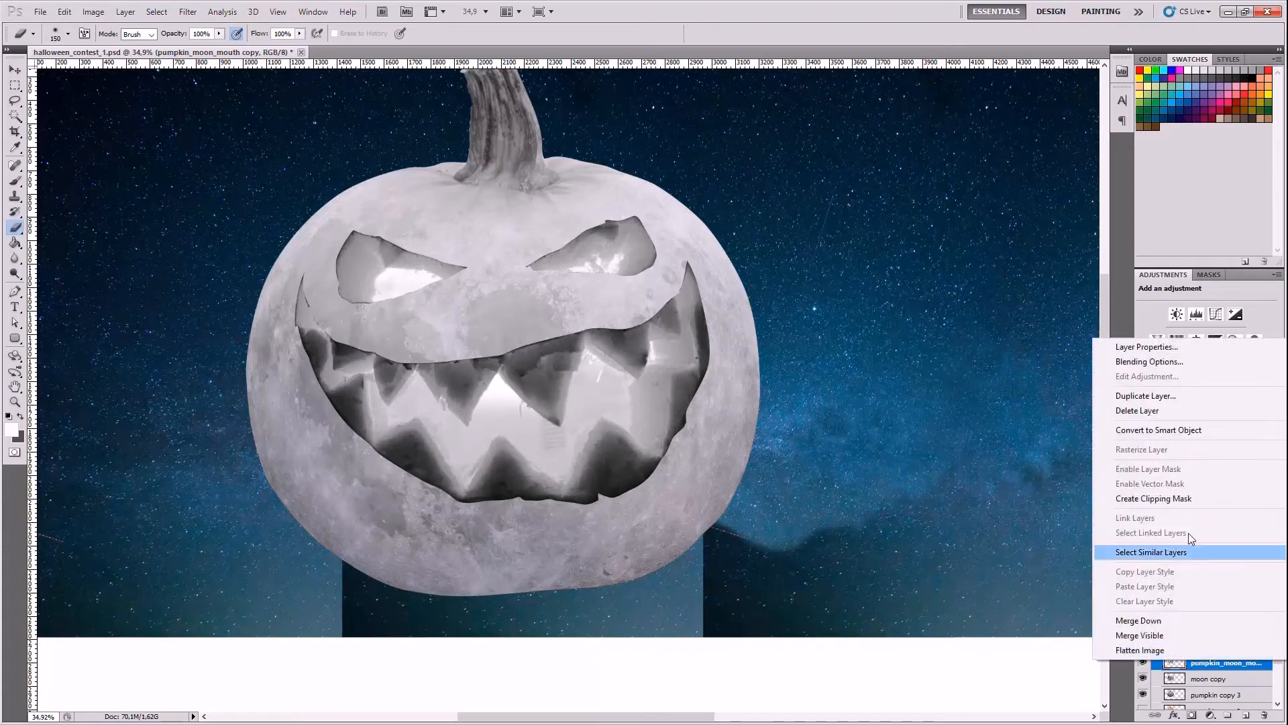
left_click(1159, 396)
key("Return")
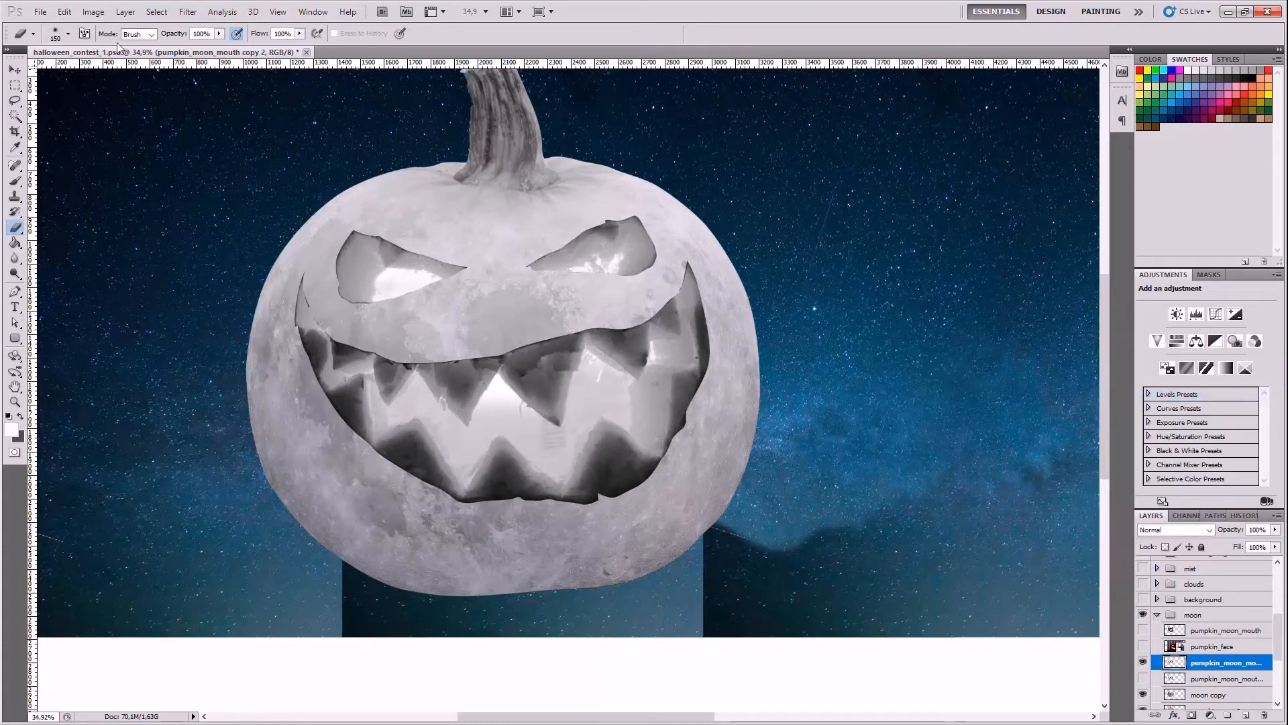
- Raise the brightness of the duplicated mouth layer to 150 with Brightness/Contrast, leaving contrast at 0
left_click(93, 12)
left_click(253, 45)
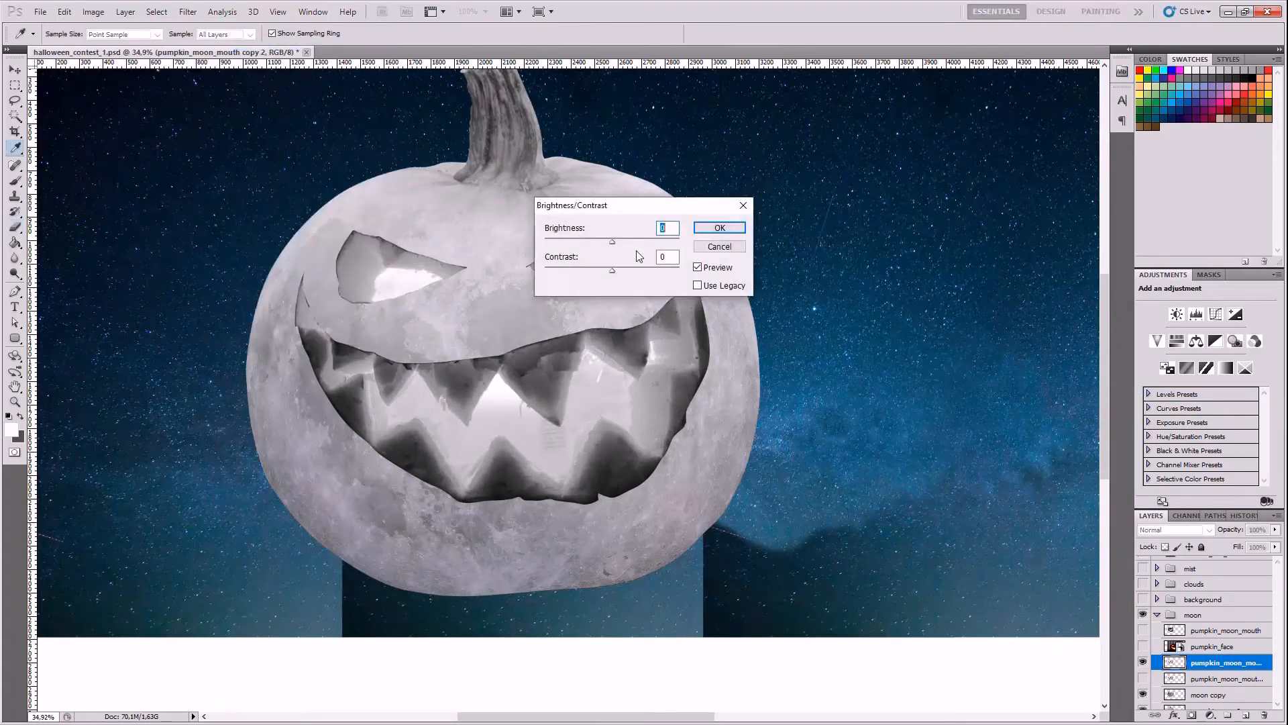
left_click_drag(658, 207, 924, 252)
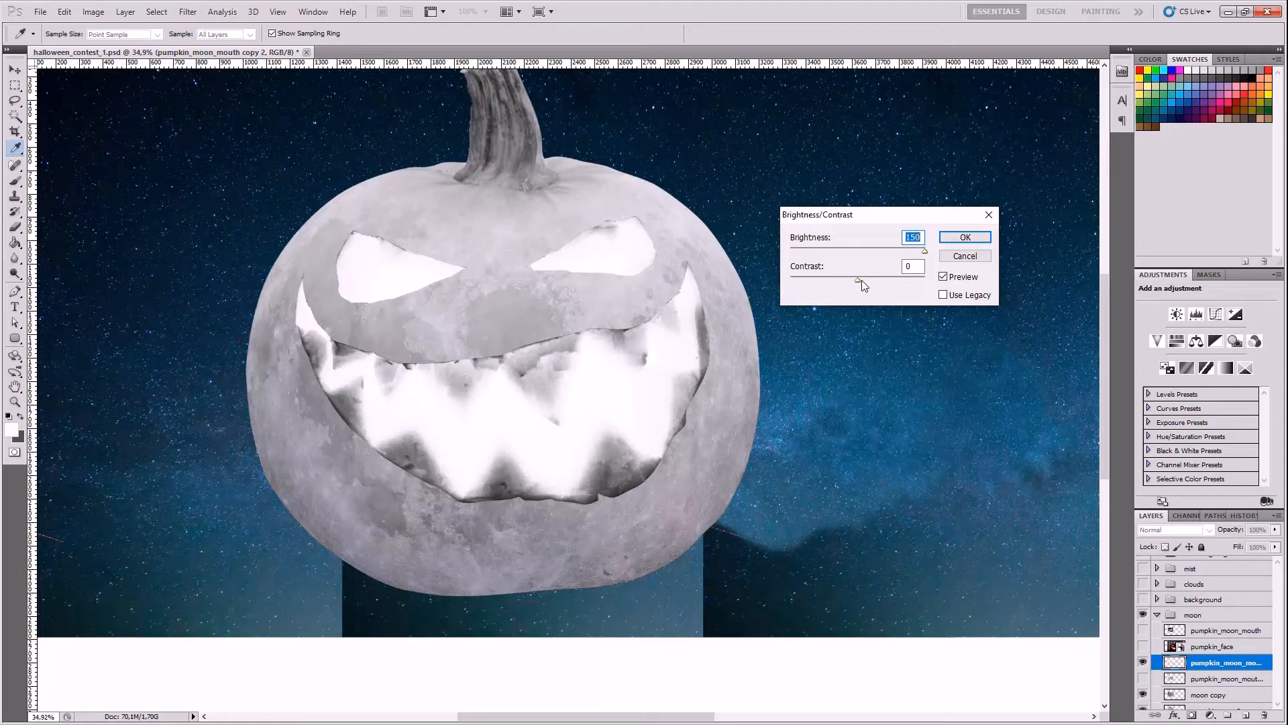
left_click(965, 237)
key("b")
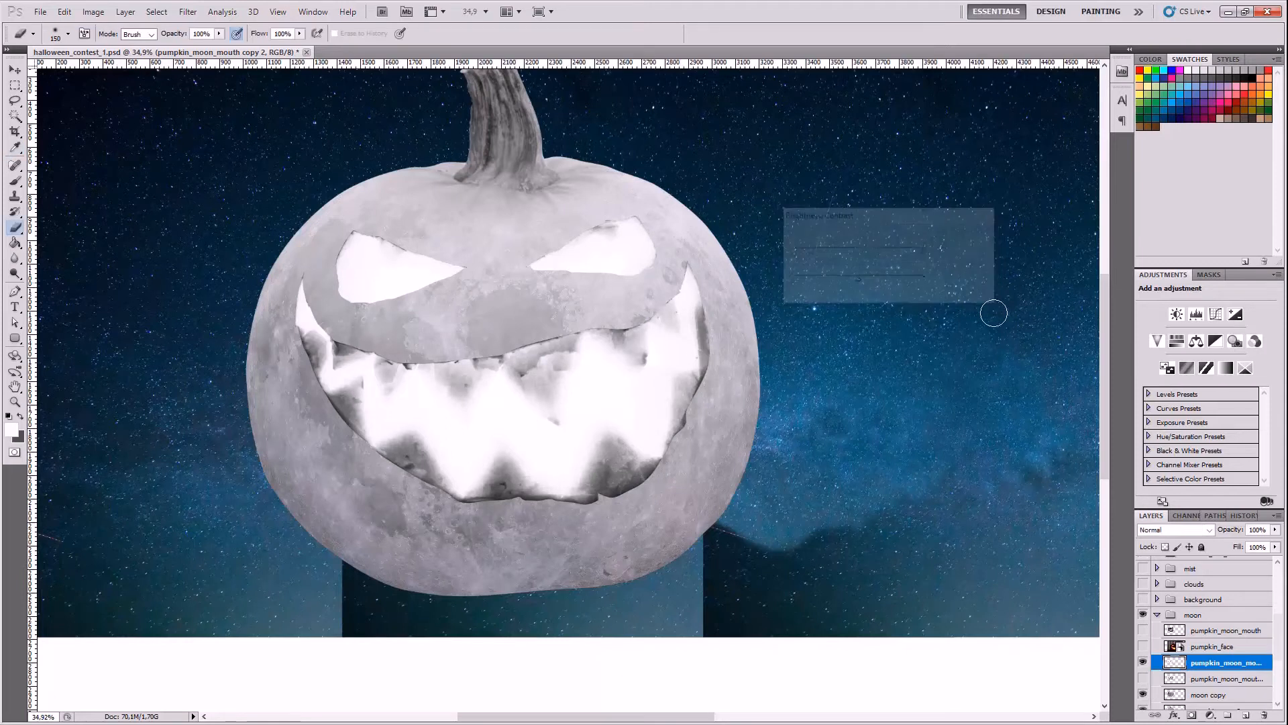
- Try the Darker Color, Lighten and Linear Burn blend modes on the brightened duplicate mouth layer
left_click(1174, 530)
left_click(1162, 260)
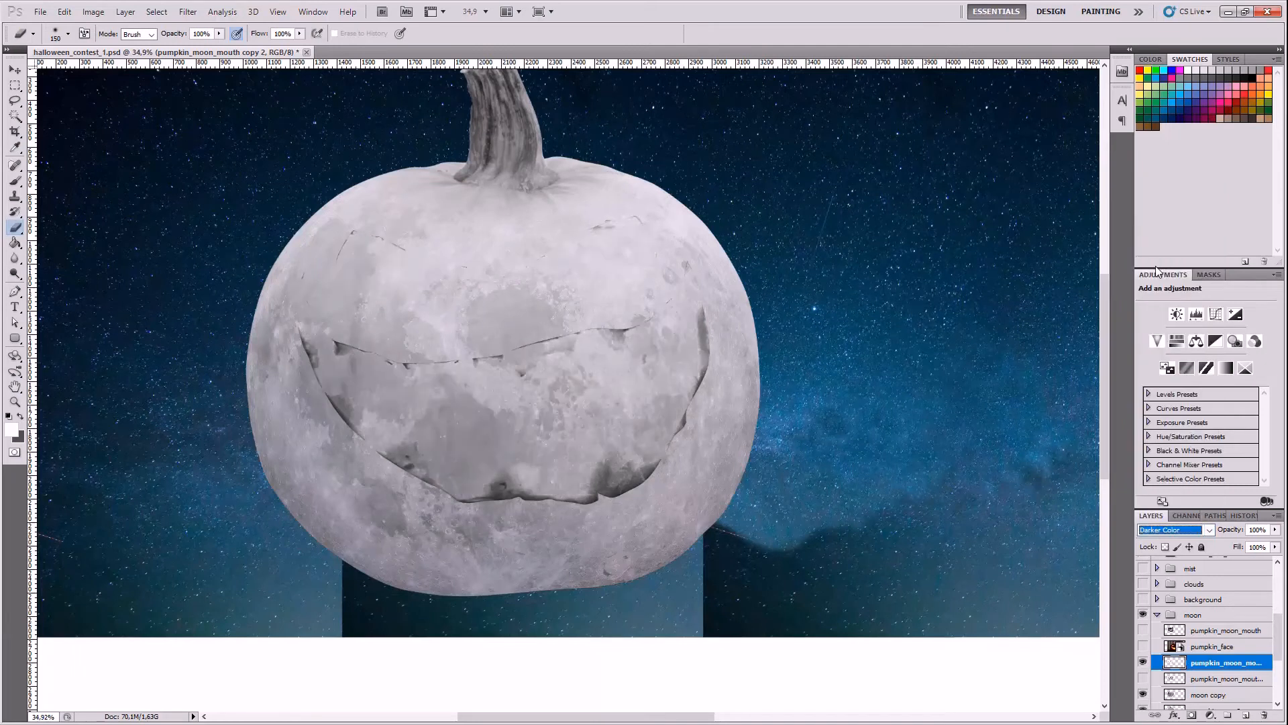
key("Down")
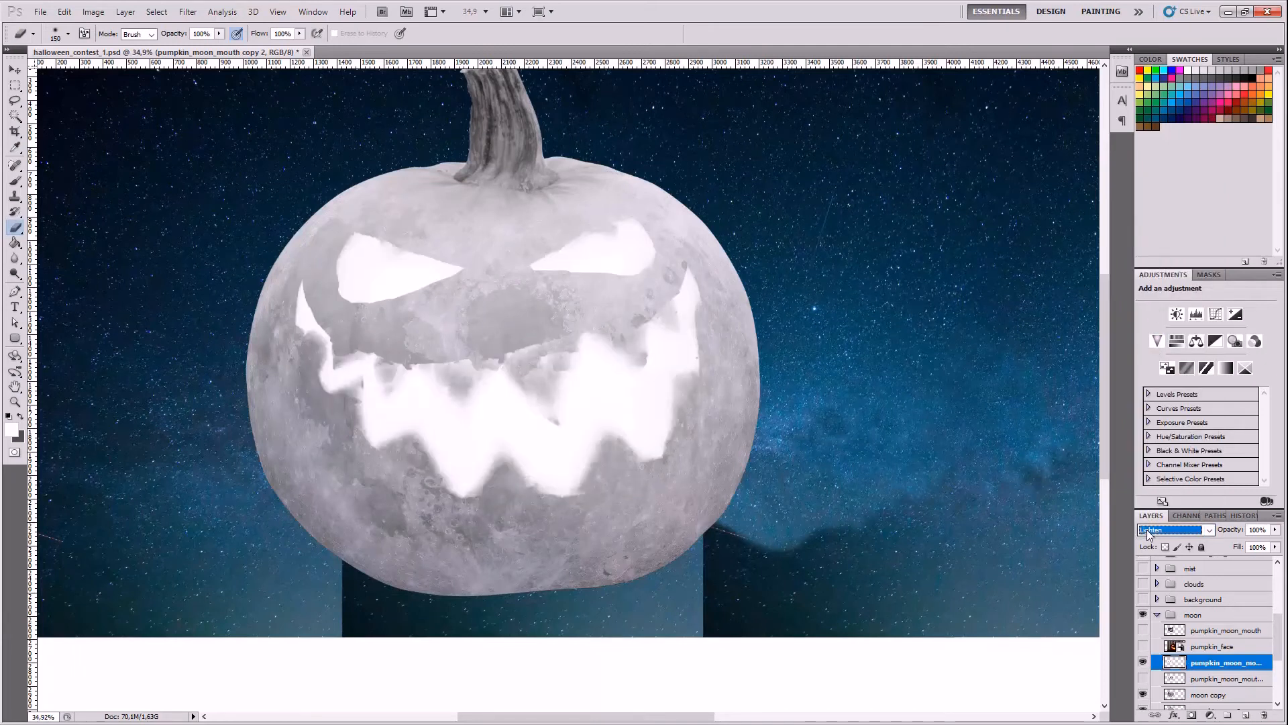
key("Down")
key("Down")
key("Down")
key("Up")
key("Up")
key("Up")
key("Up")
key("Up")
key("Up")
key("Up")
key("Up")
key("Up")
key("Up")
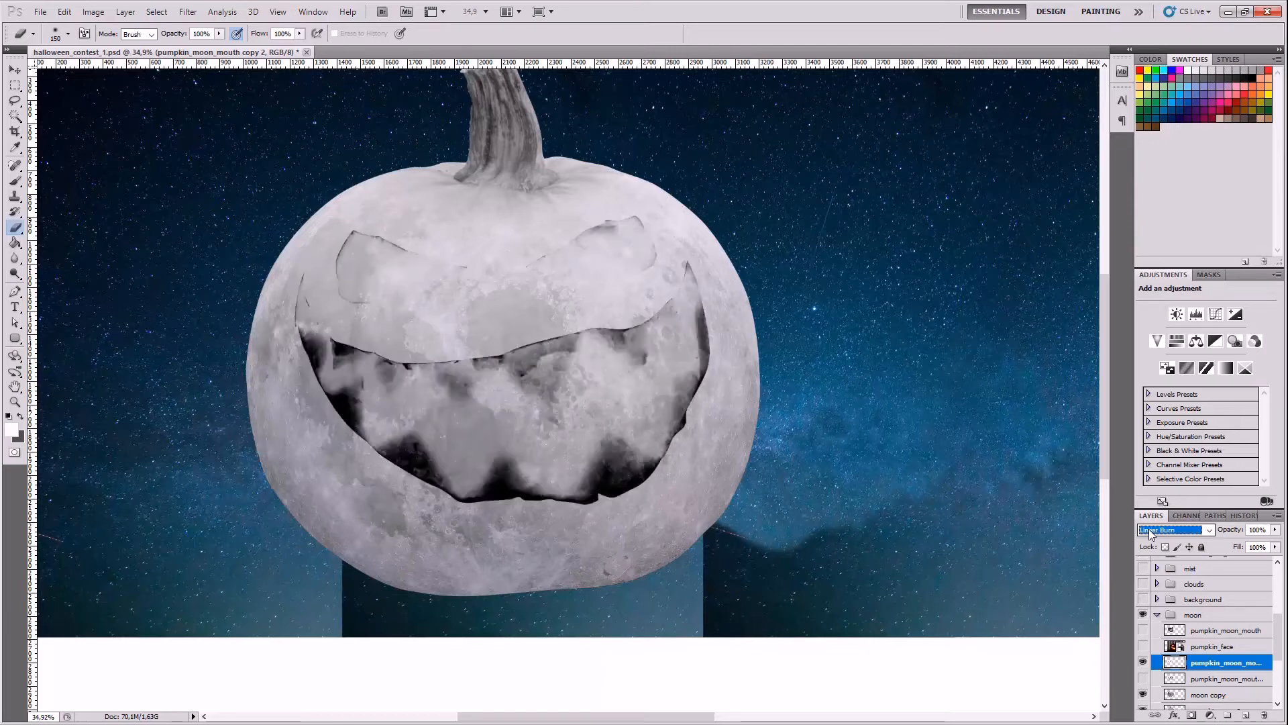
- Set the brightened duplicate mouth layer's blend mode to Lighten
key("Down")
key("Down")
key("Down")
key("Down")
key("Down")
key("Down")
key("Down")
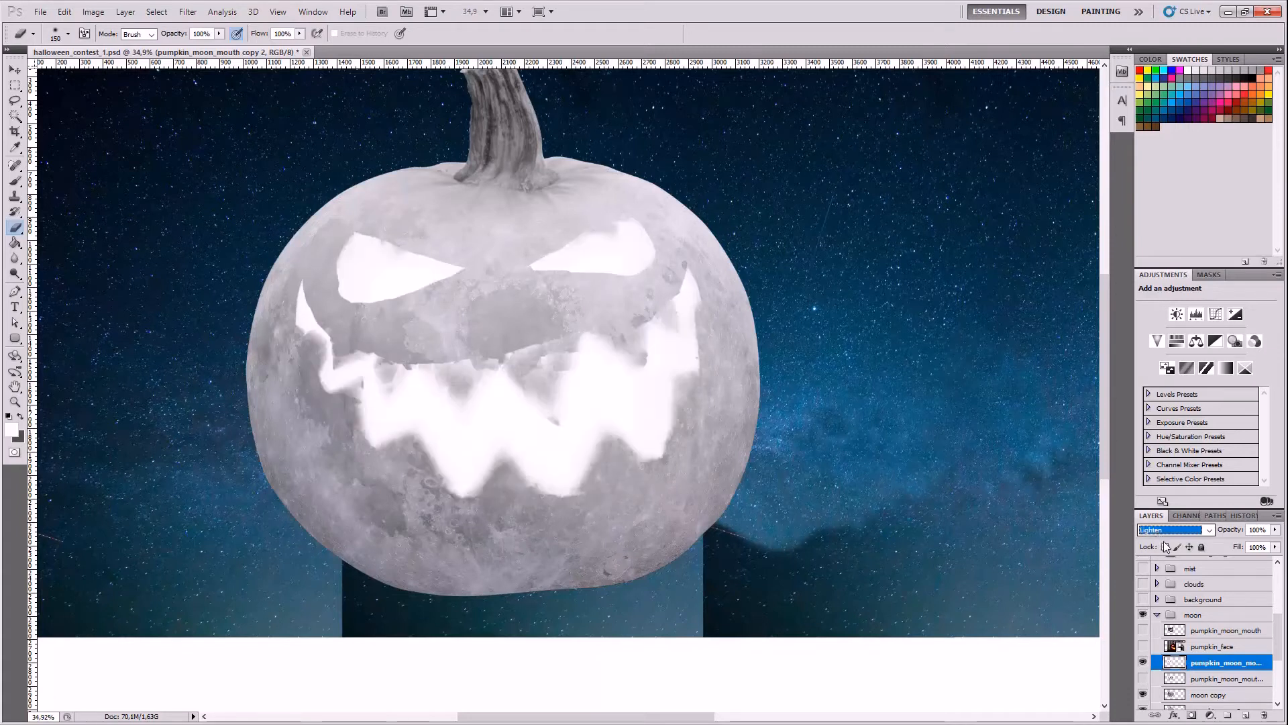
left_click(1197, 532)
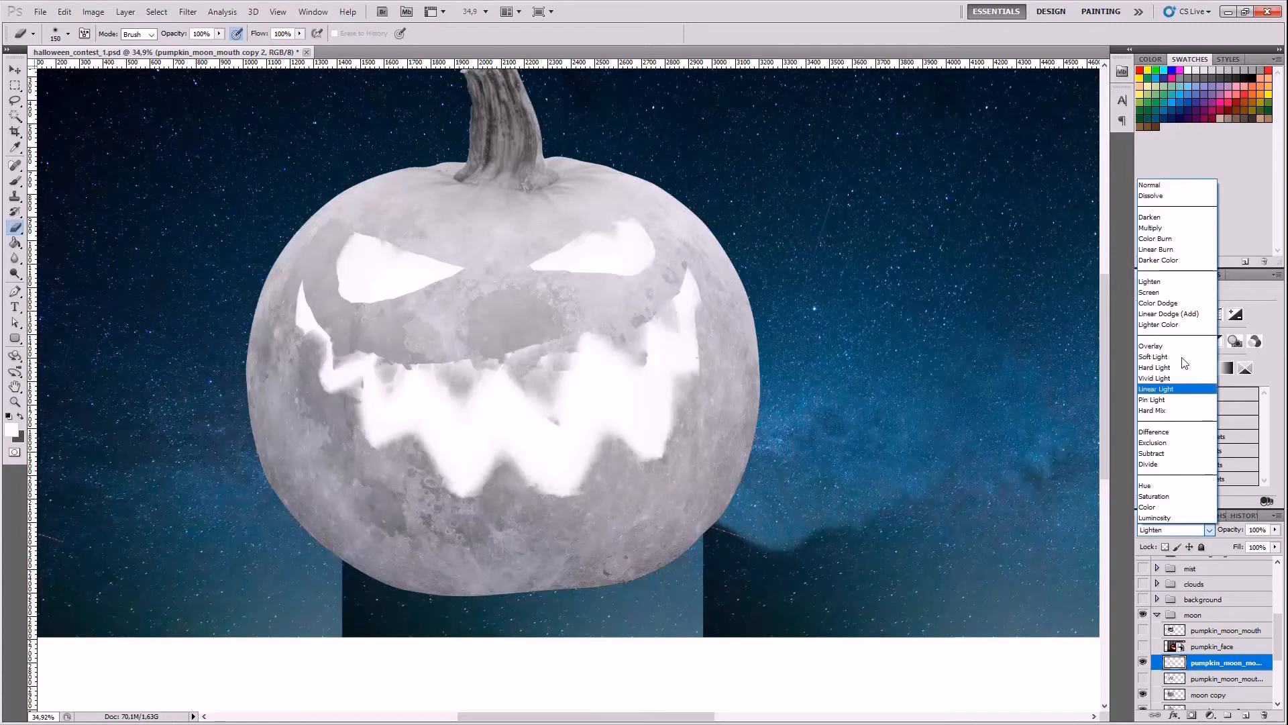
left_click(1273, 634)
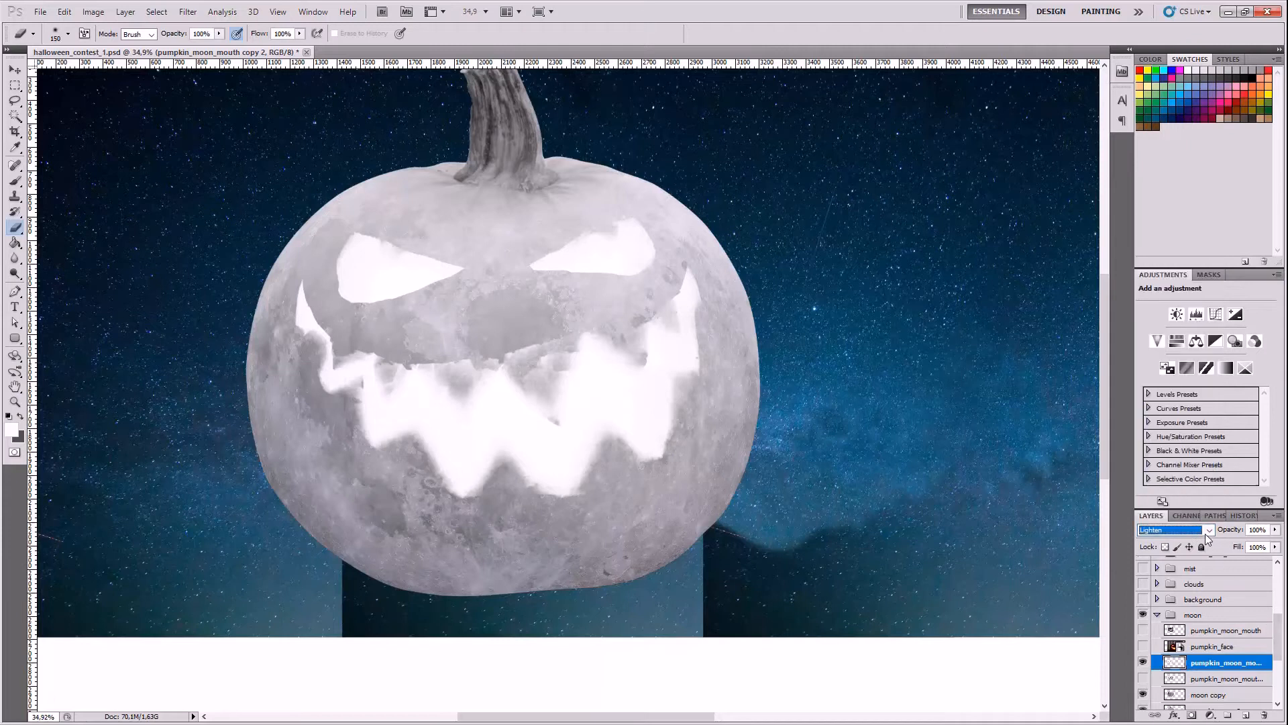
- Show the original pumpkin_moon_mouth copy layer again and delete the brightened duplicate above it
left_click(1236, 515)
left_click_drag(1278, 613, 1277, 555)
left_click(1150, 515)
left_click(1143, 678)
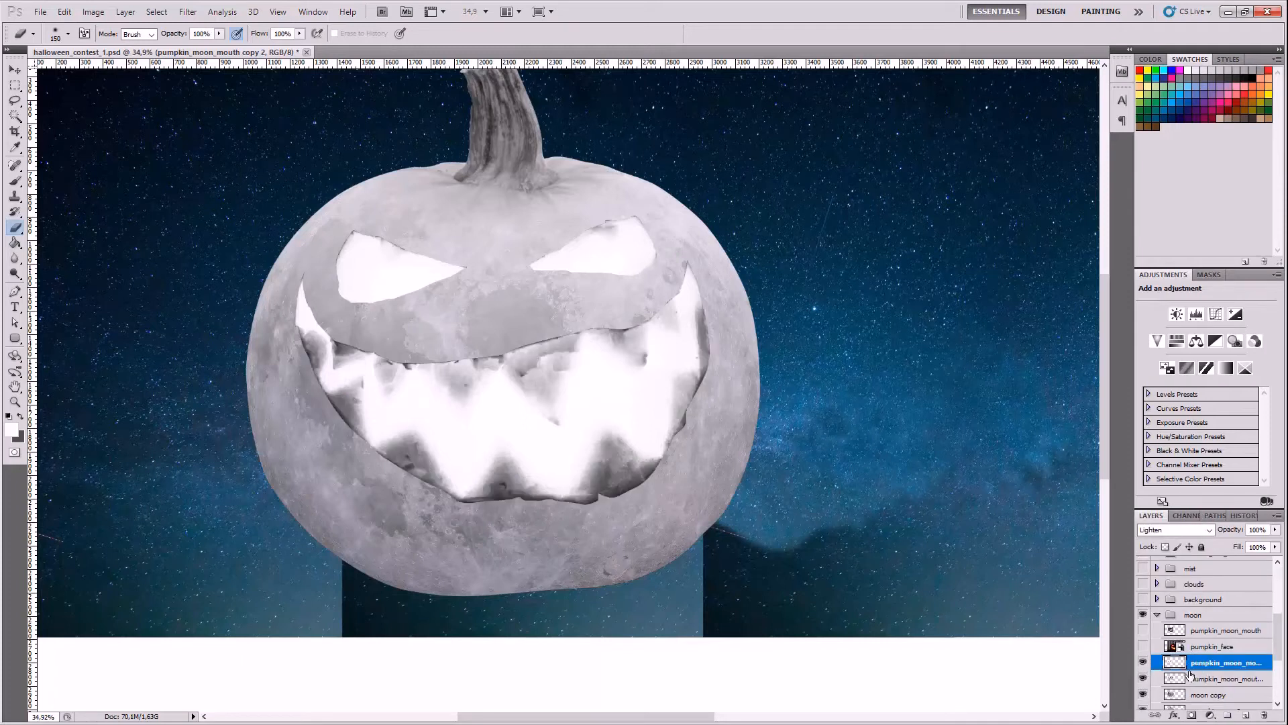
key("Delete")
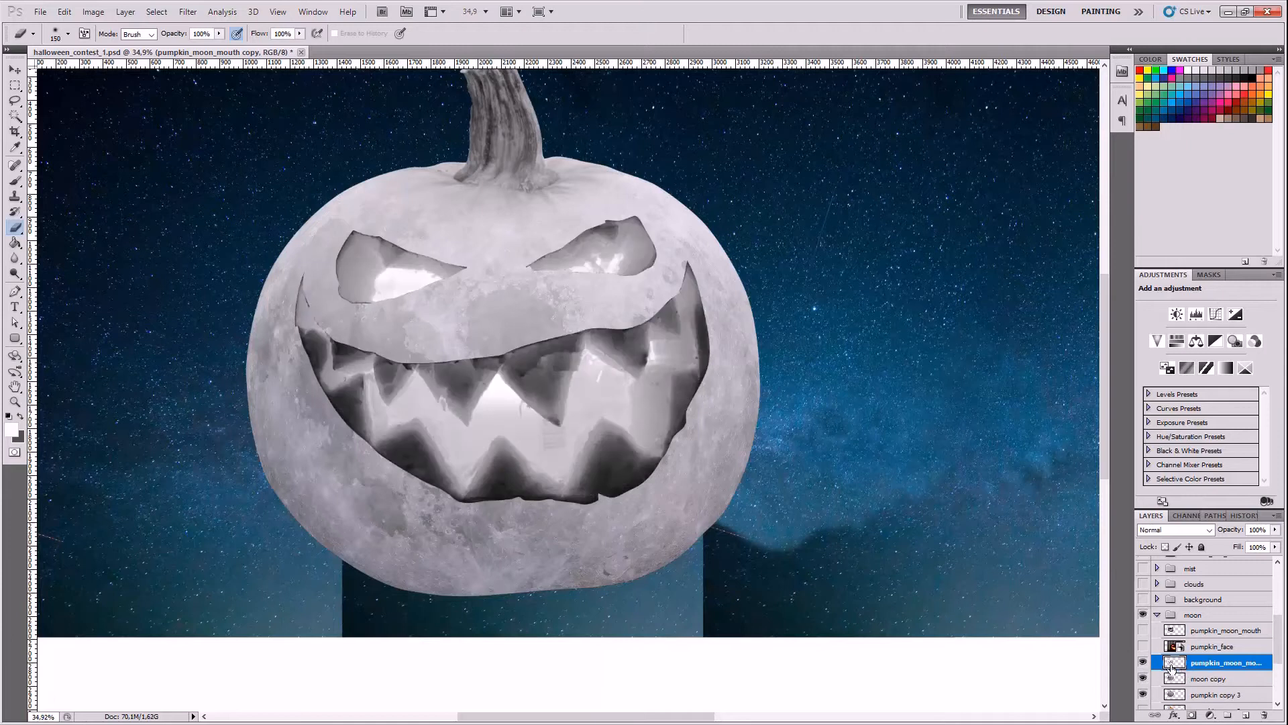
- Duplicate the pumpkin_moon_mouth copy layer and hide the original
right_click(1187, 668)
left_click(1146, 399)
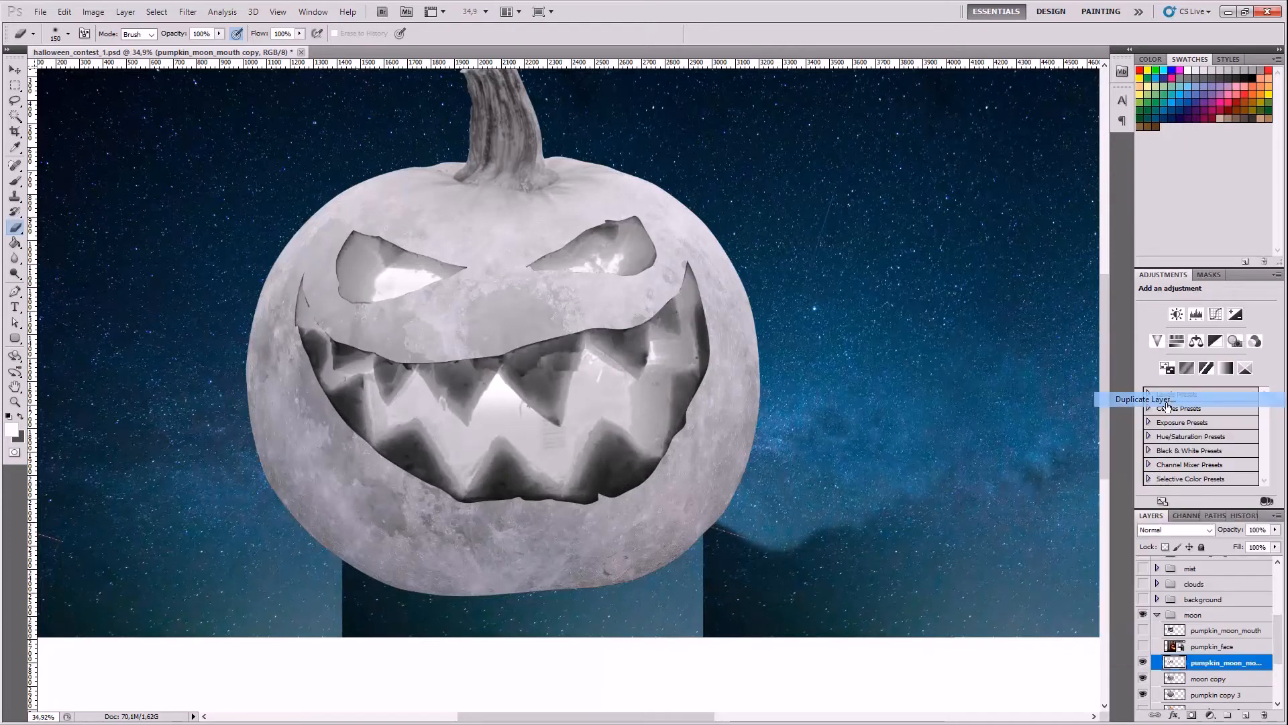
key("Return")
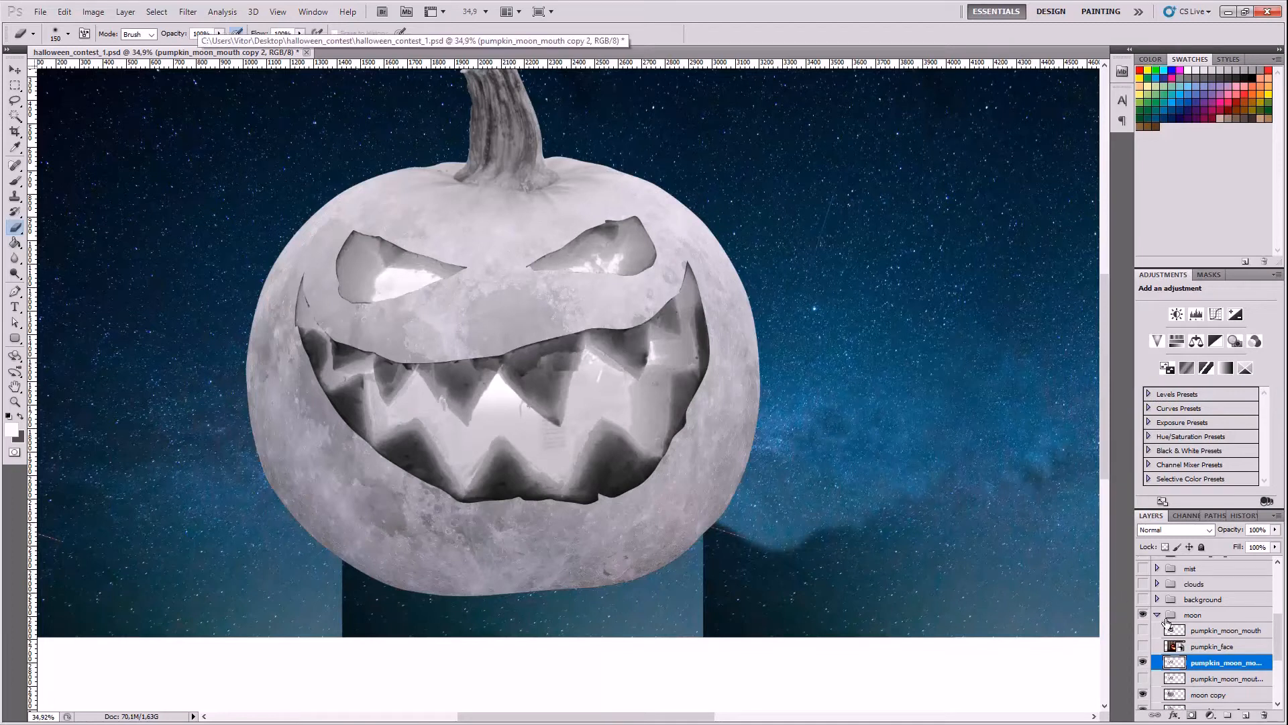
- Try Linear Burn on the new duplicate mouth layer, settling on the Lighten blend mode
left_click(1180, 530)
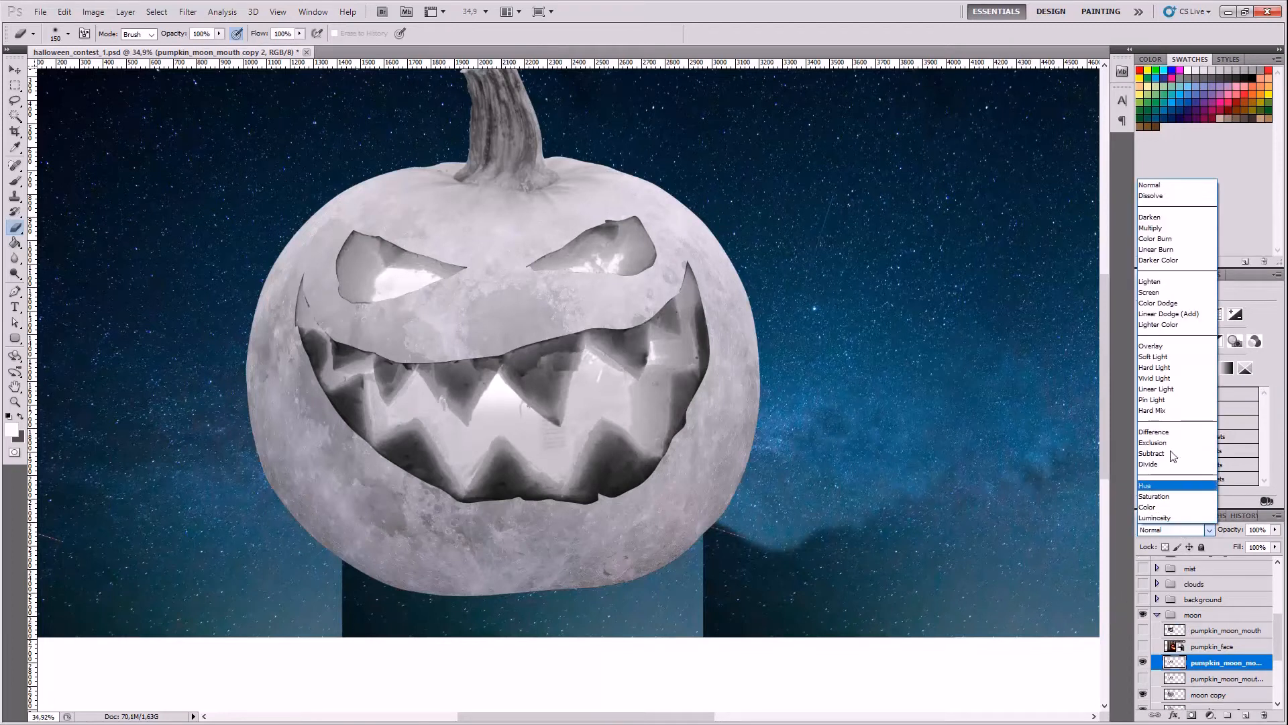
left_click(1156, 249)
key("Down")
key("Down")
key("Down")
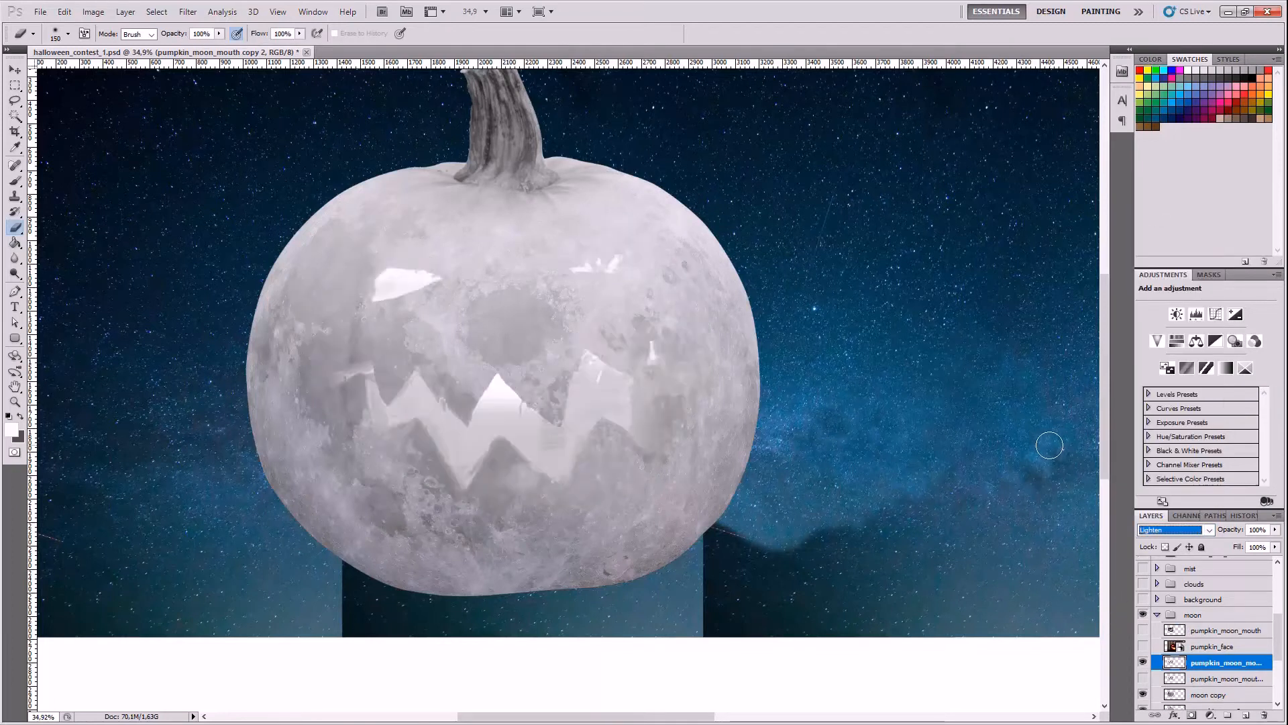
key("Up")
- Start a Brightness/Contrast adjustment on the duplicate mouth layer with brightness 98 and contrast -49
left_click(94, 12)
mouse_move(119, 44)
left_click(275, 45)
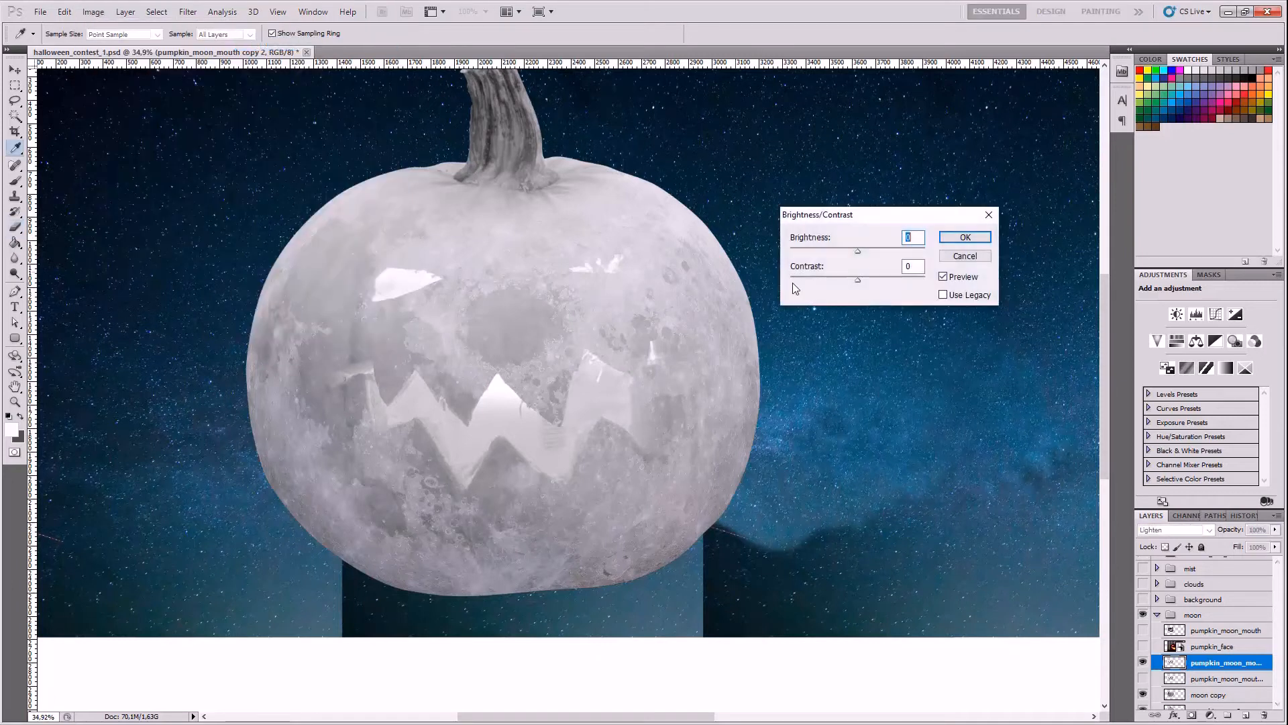
left_click_drag(858, 249, 873, 280)
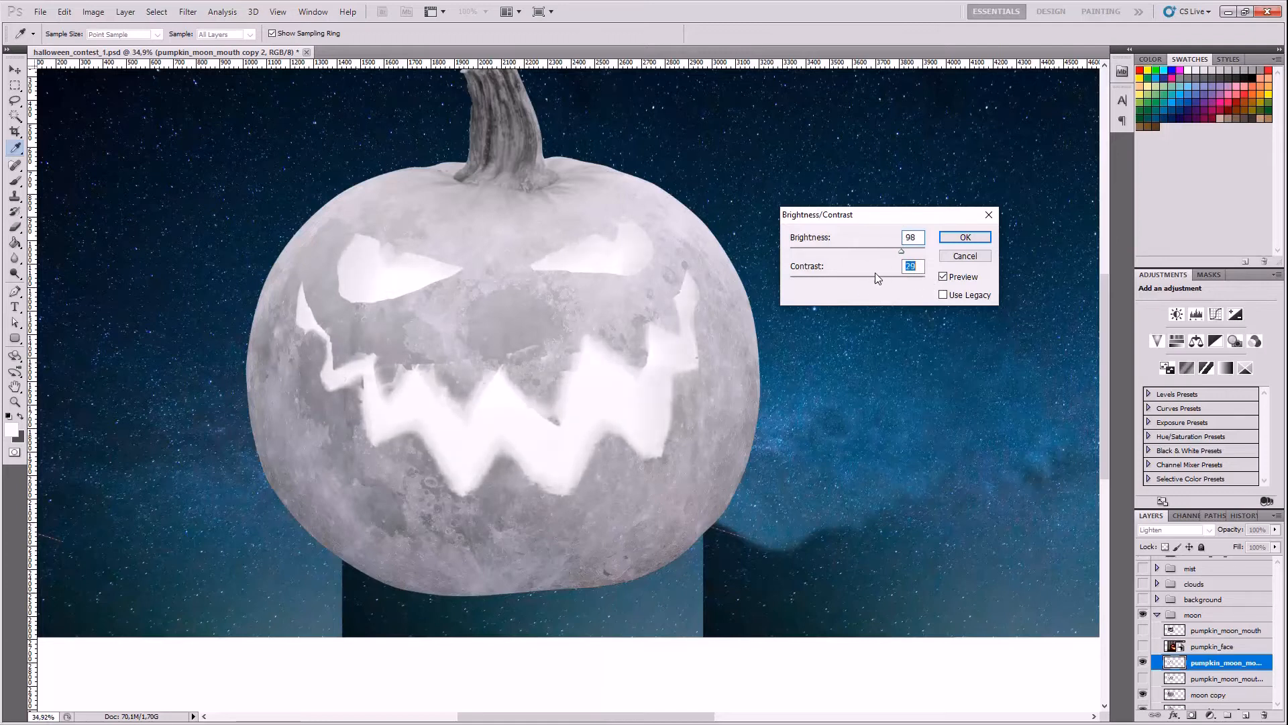
left_click_drag(874, 274, 817, 276)
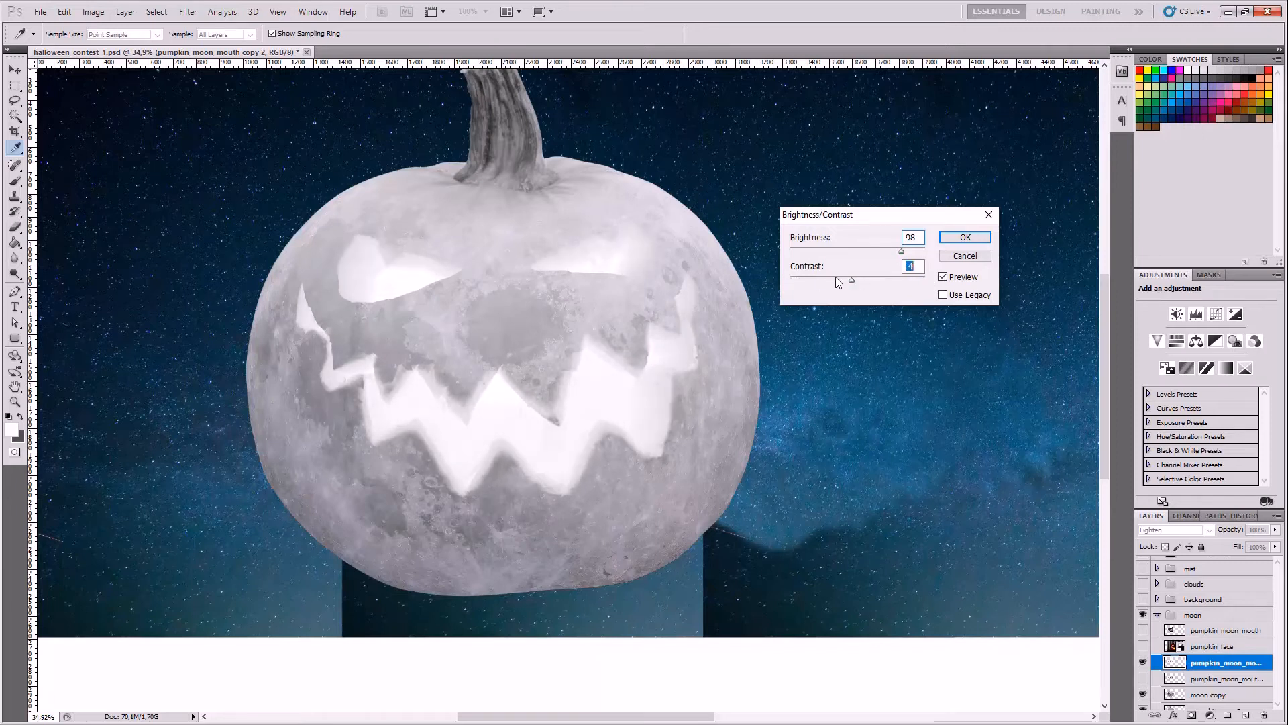
mouse_move(799, 279)
left_mouse_down()
mouse_move(809, 281)
mouse_move(791, 279)
left_mouse_up()
- Test brightness values of 0, 100 and 60 for the duplicate mouth layer, then apply the adjustment with brightness 50
left_click_drag(903, 251, 883, 252)
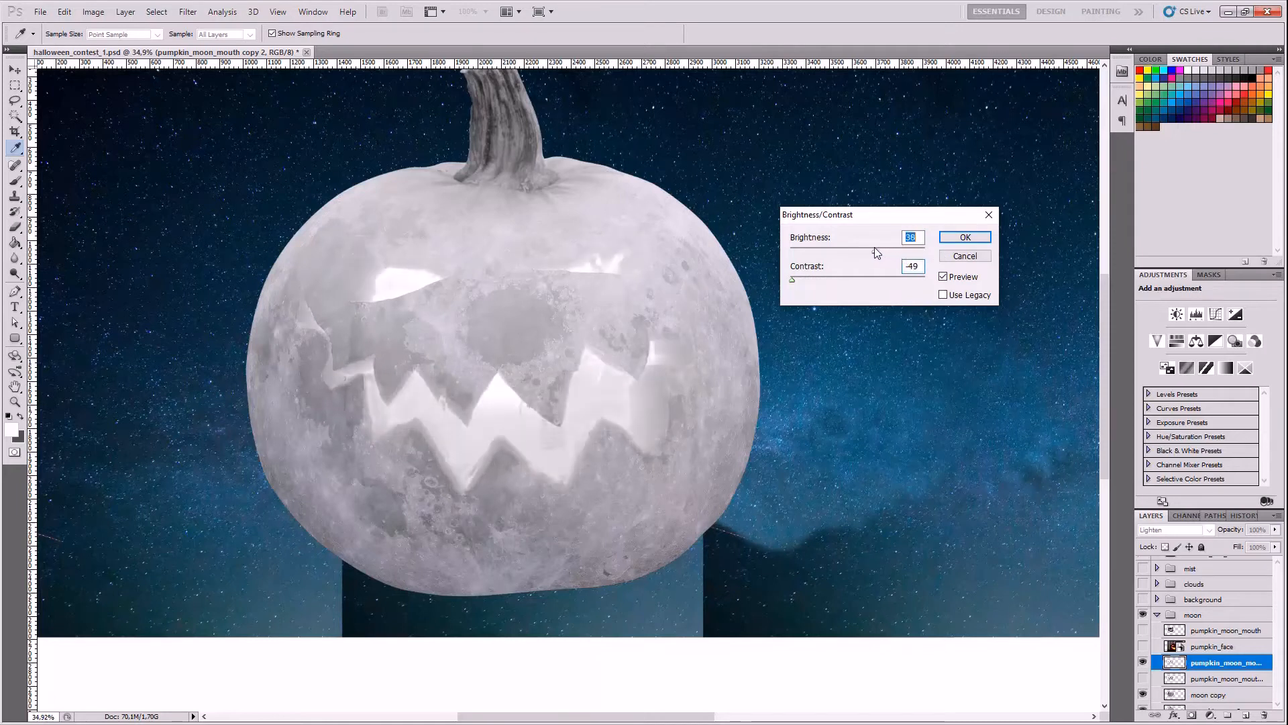
type("0")
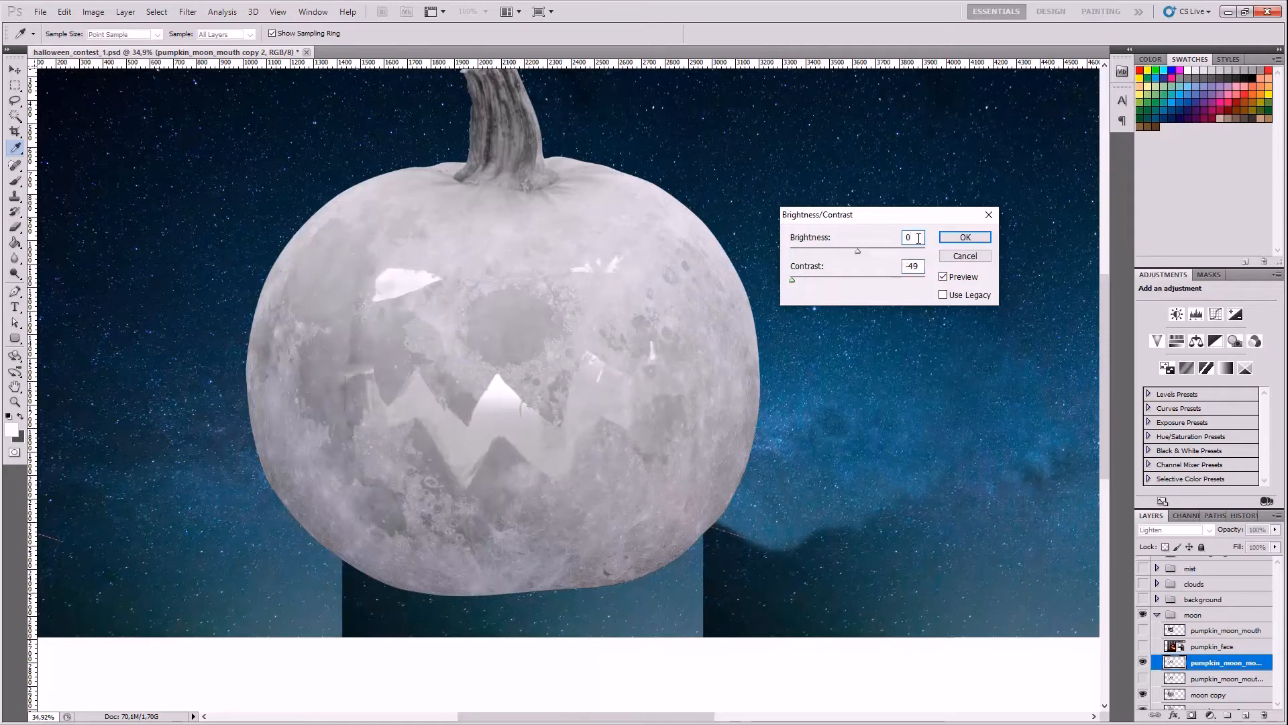
double_click(918, 238)
type("50")
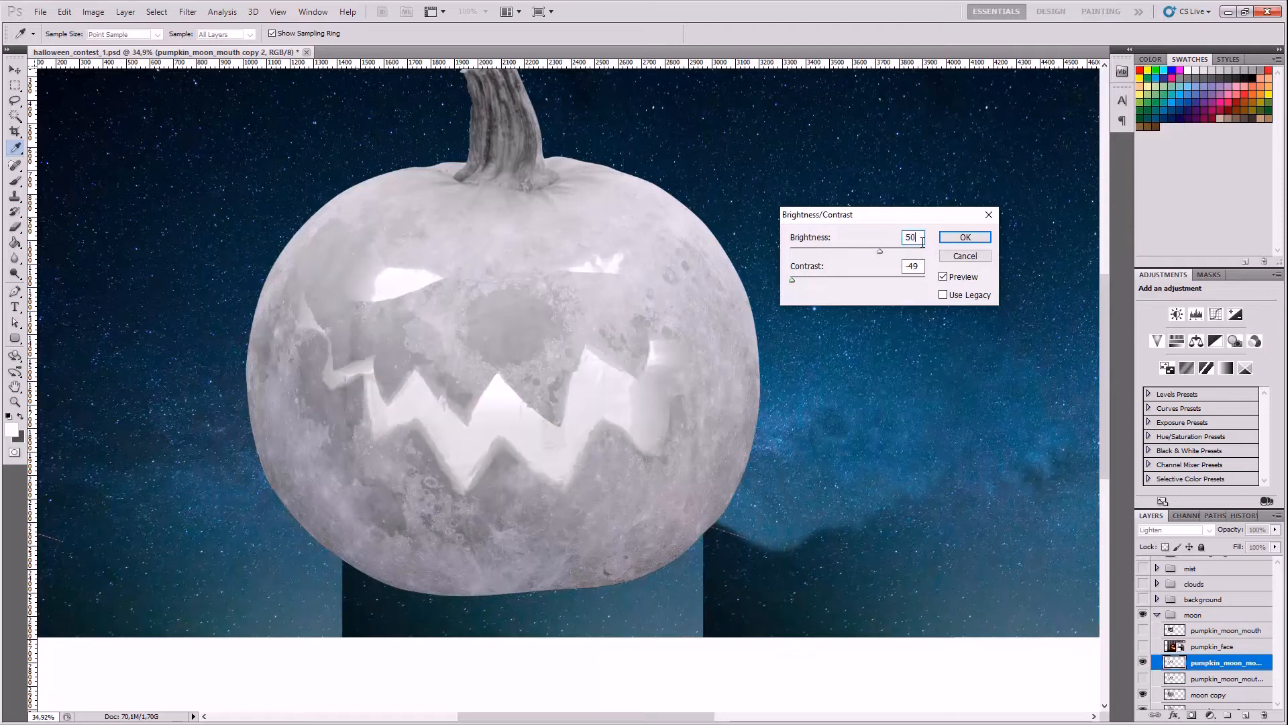
type("100")
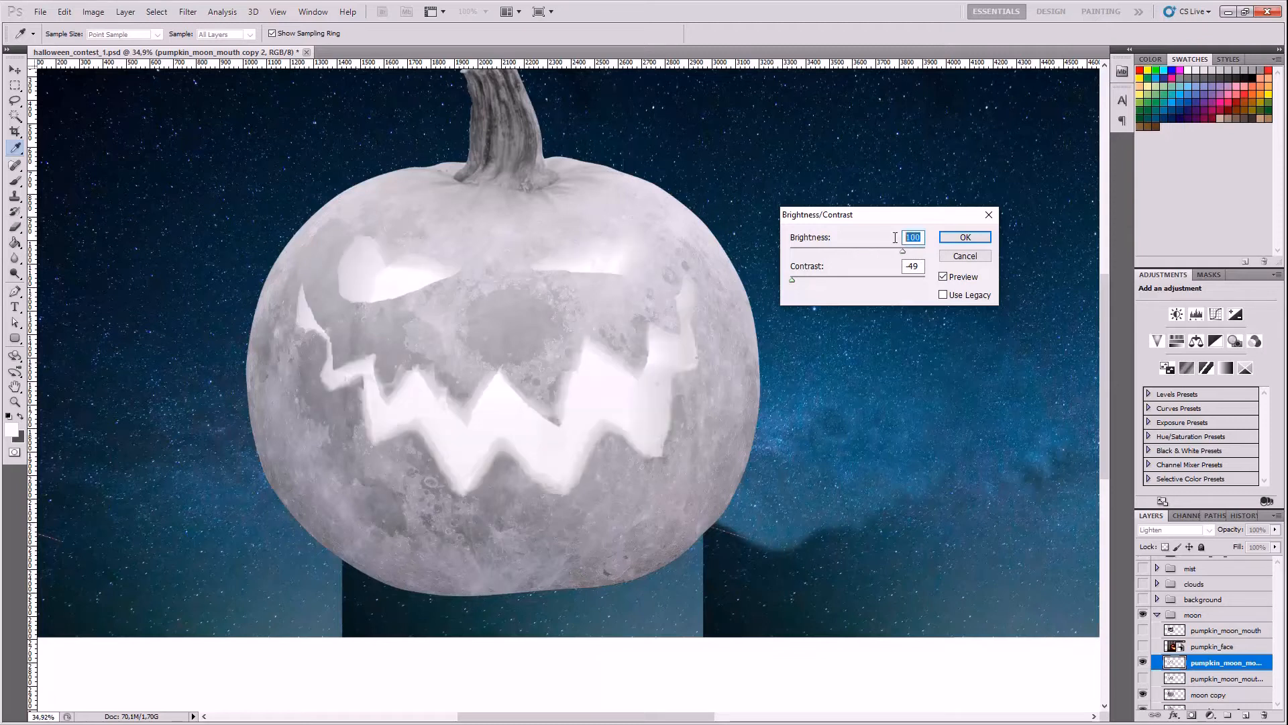
type("60")
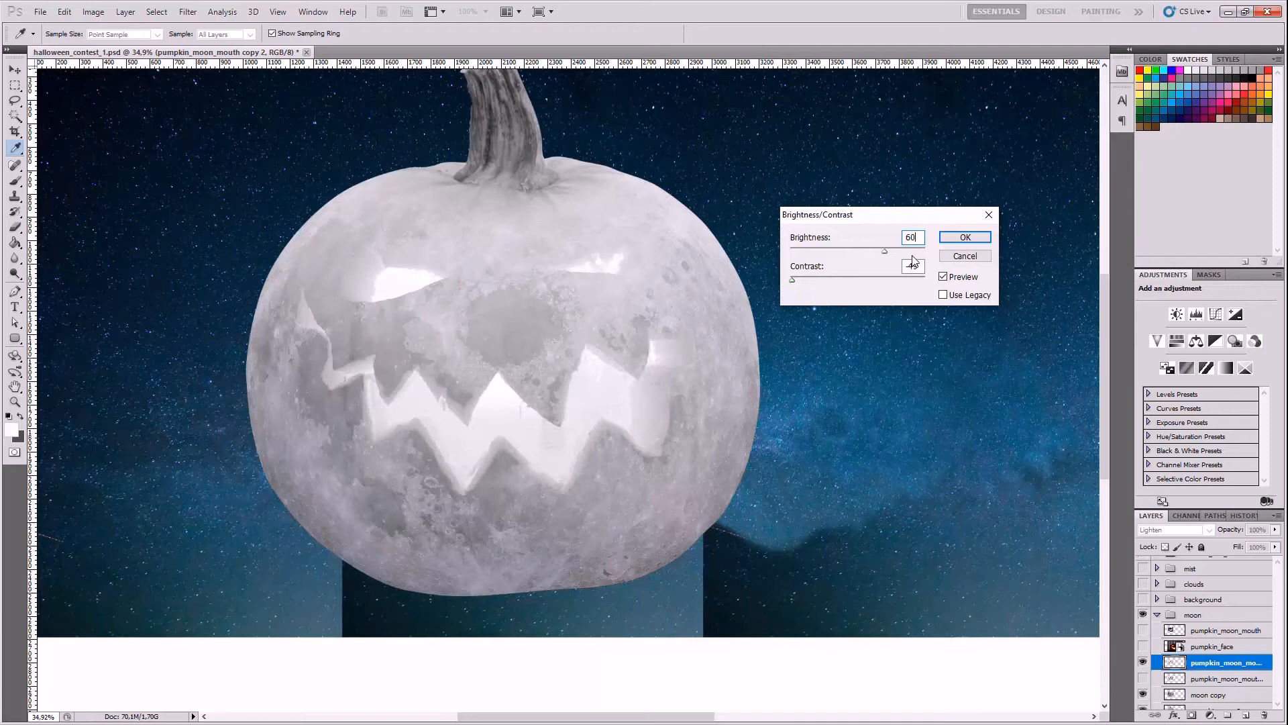
double_click(920, 239)
type("50")
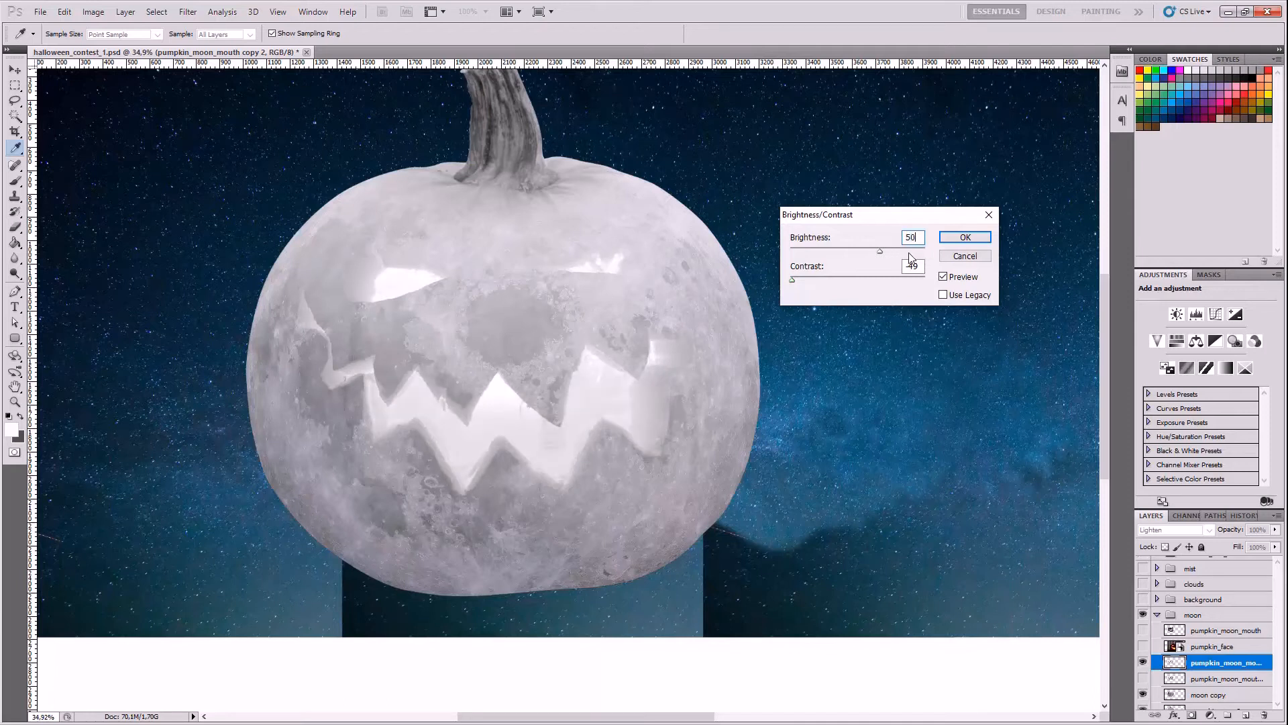
left_click(965, 238)
key("b")
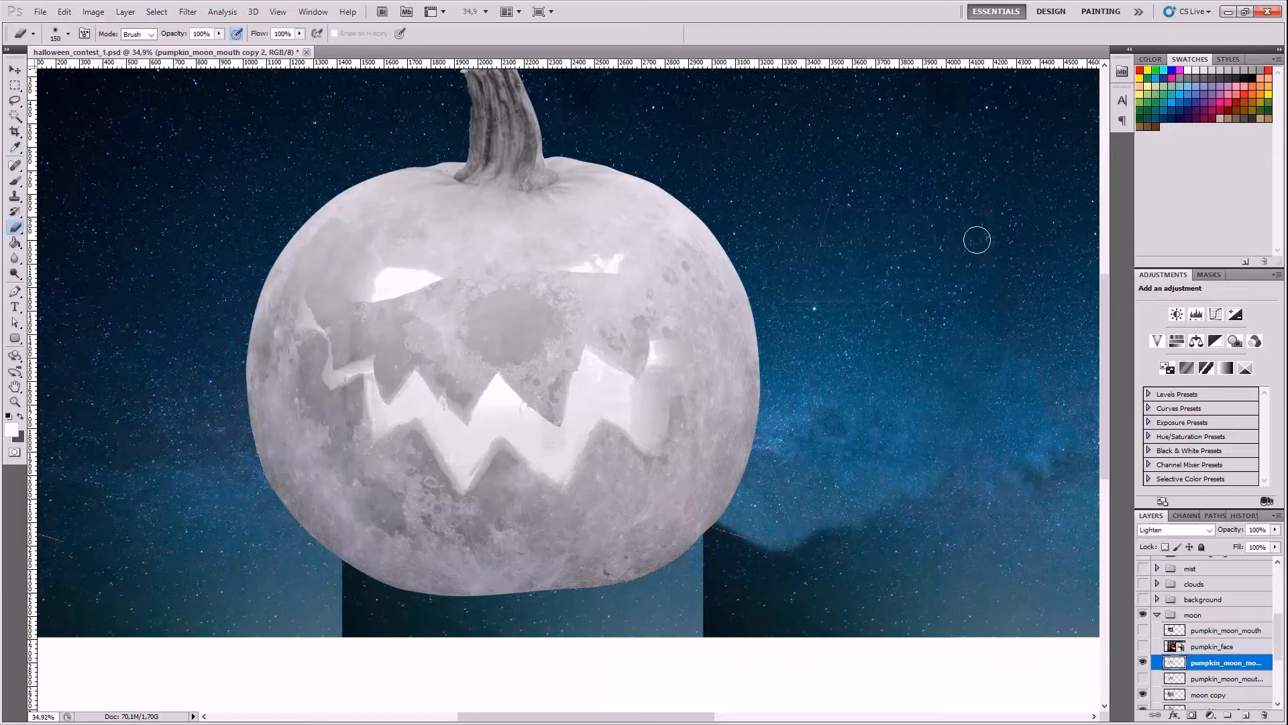
- Compare the face with and without the original pumpkin_moon_mouth copy layer, leaving that layer shown
left_click(1144, 680)
left_click(1143, 679)
left_click(1144, 680)
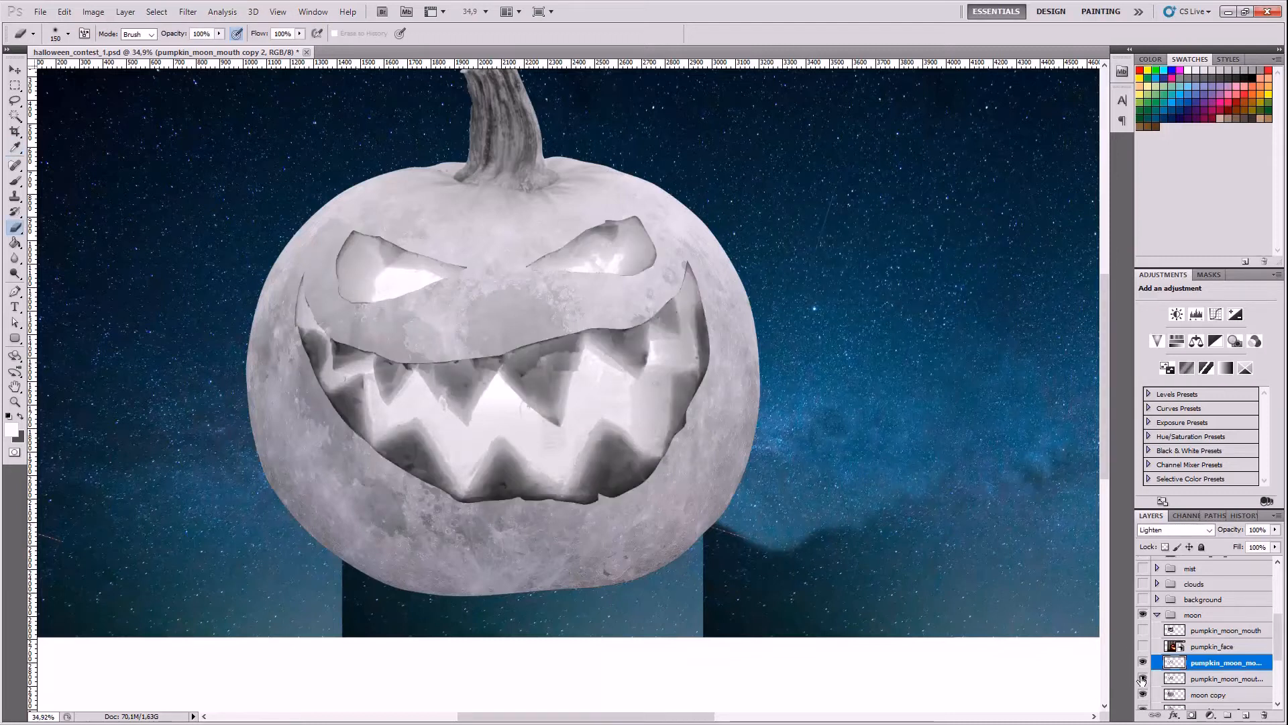
left_click(1142, 679)
left_click(1143, 679)
left_click(1144, 679)
left_click(1143, 679)
- Try the Linear Burn, Screen and Linear Dodge (Add) blend modes on the original pumpkin_moon_mouth copy layer
left_click(1181, 678)
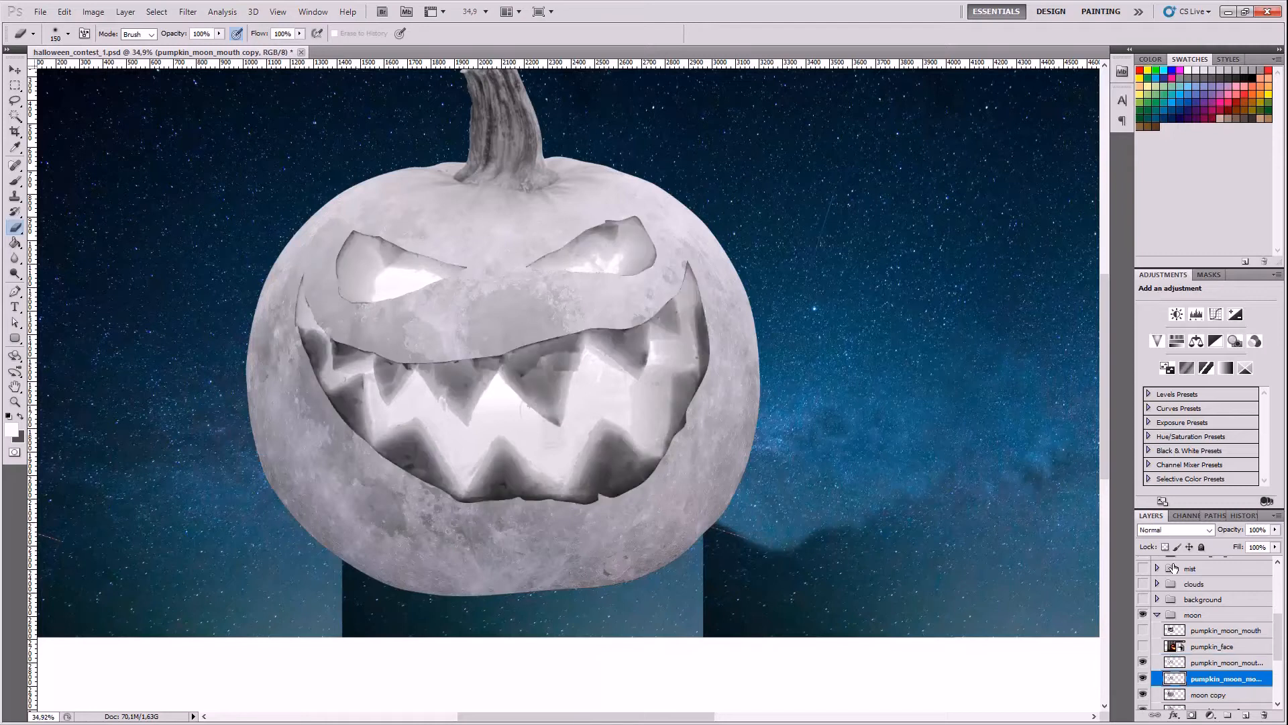
left_click(1173, 530)
left_click(1154, 206)
key("Down")
key("Down")
key("Down")
key("Down")
key("Down")
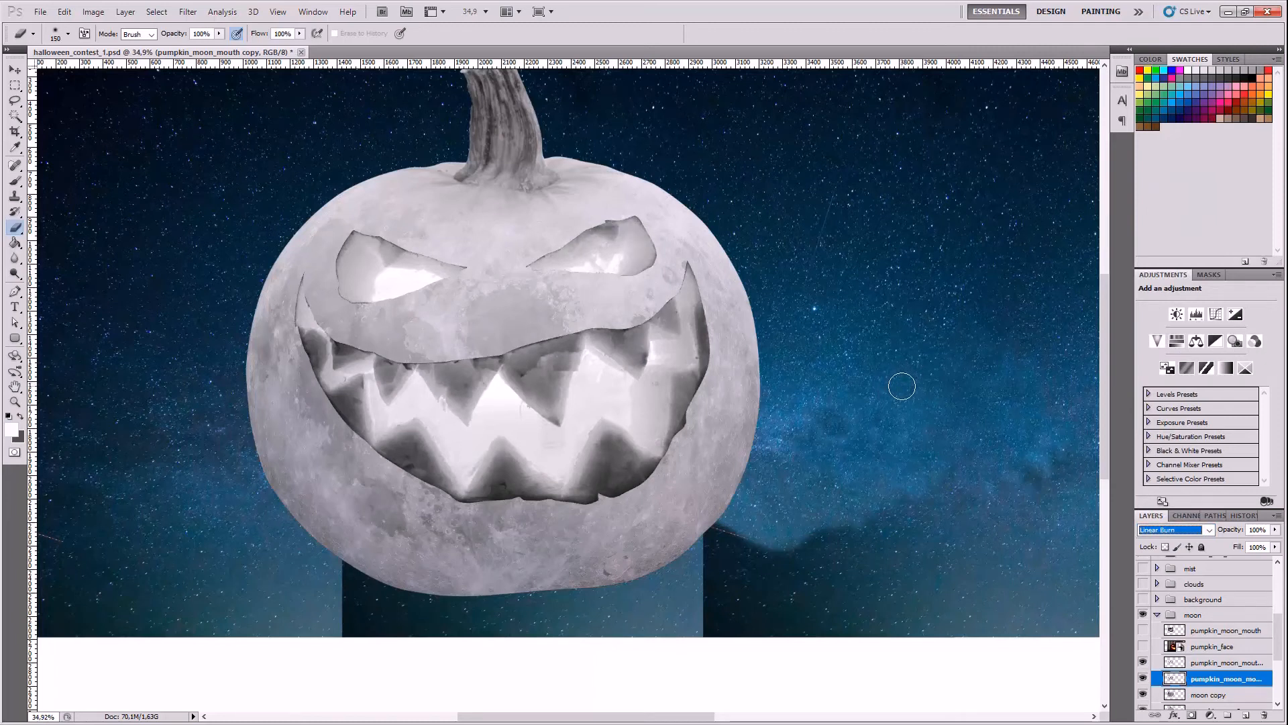
key("Down")
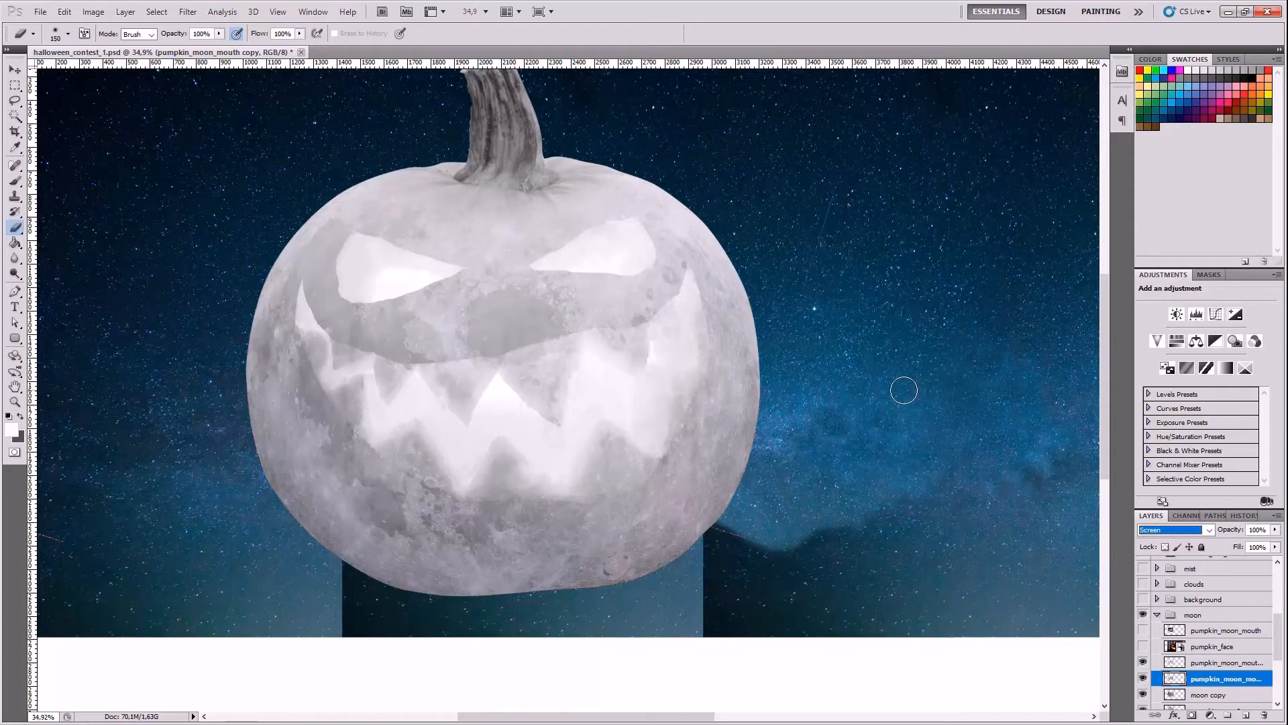
key("Down")
key("Down")
key("Down")
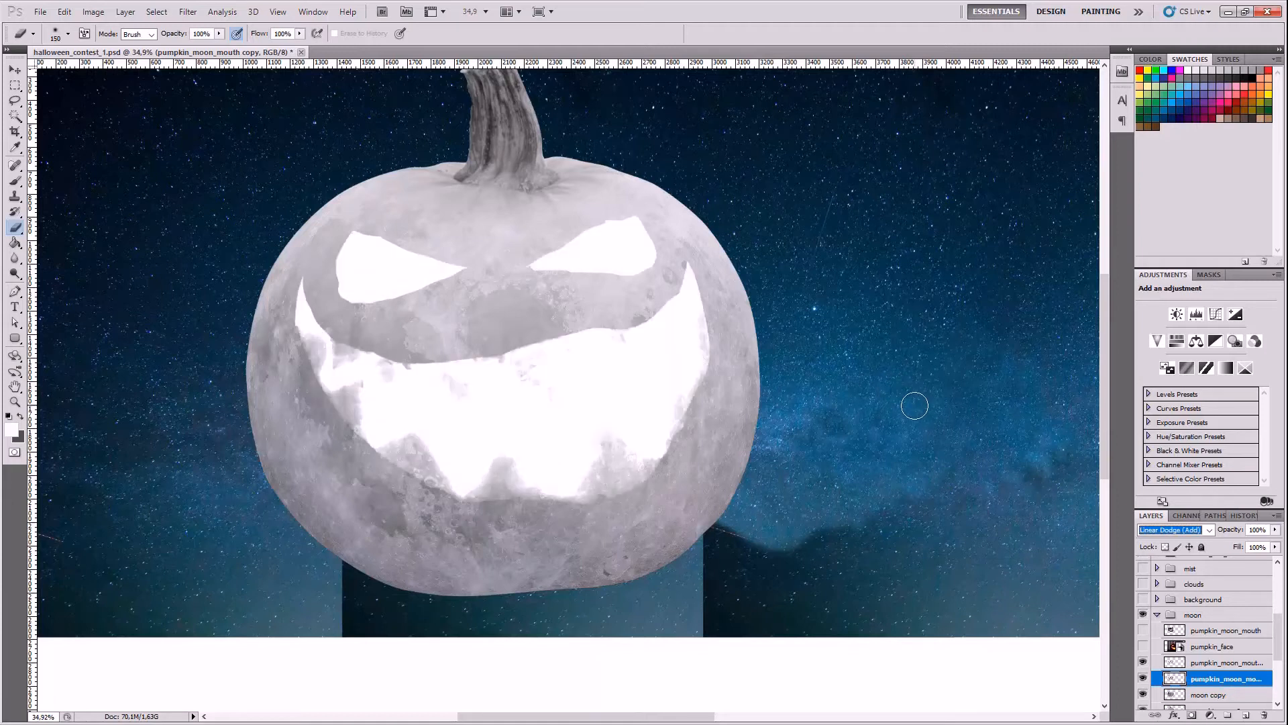
- Try the Soft Light, Hard Mix, Difference and Exclusion blend modes on the original pumpkin_moon_mouth copy layer
key("Down")
key("Down")
key("Down")
key("Down")
key("Down")
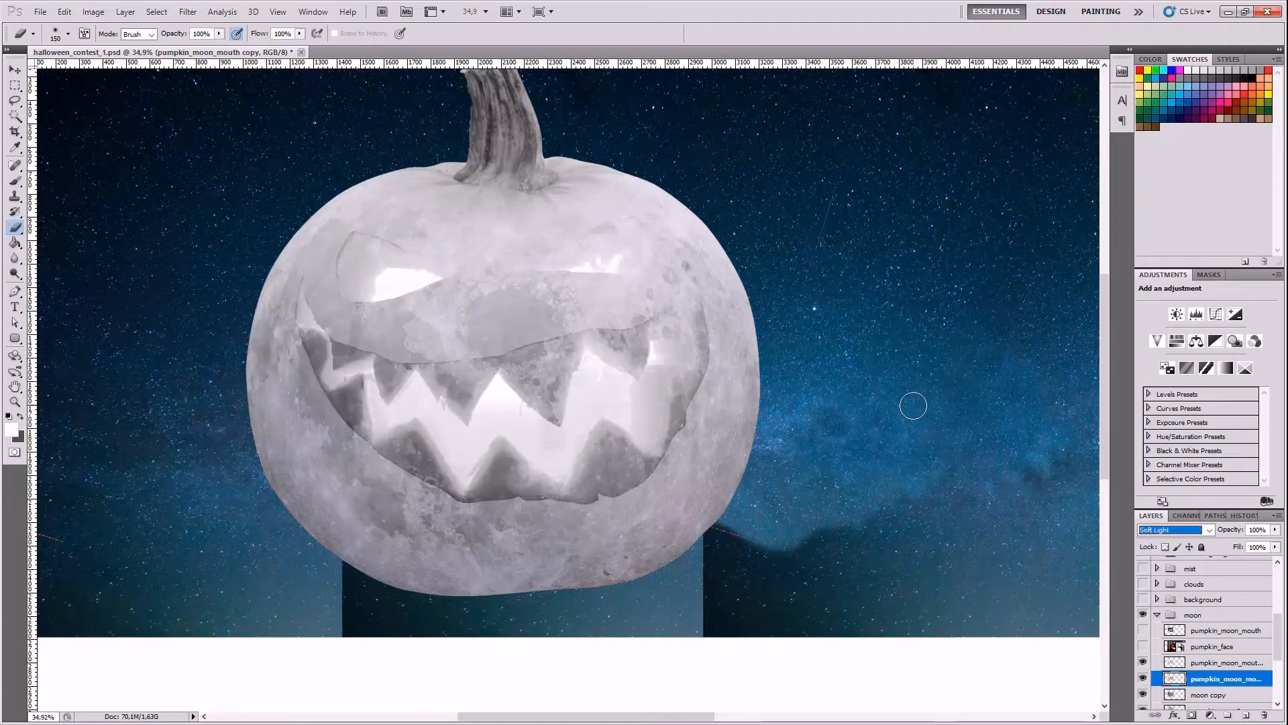
key("Down")
key("Down")
key("Down")
key("Down")
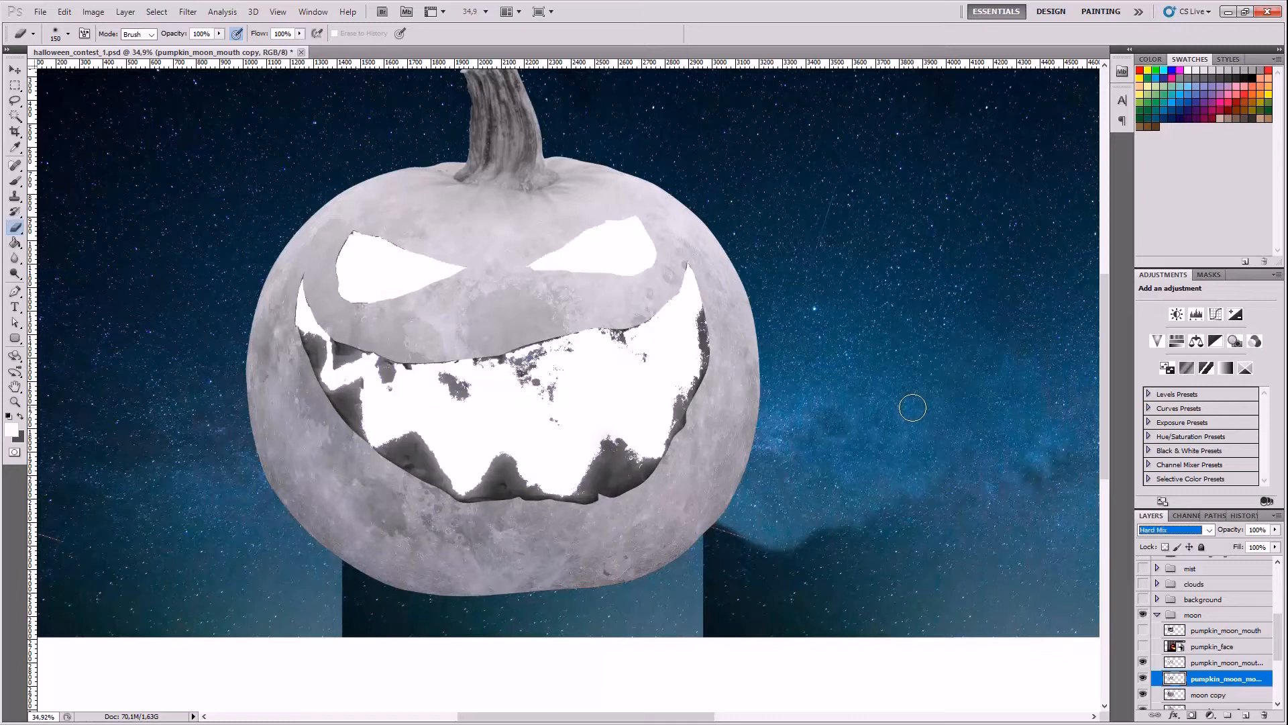
key("Down")
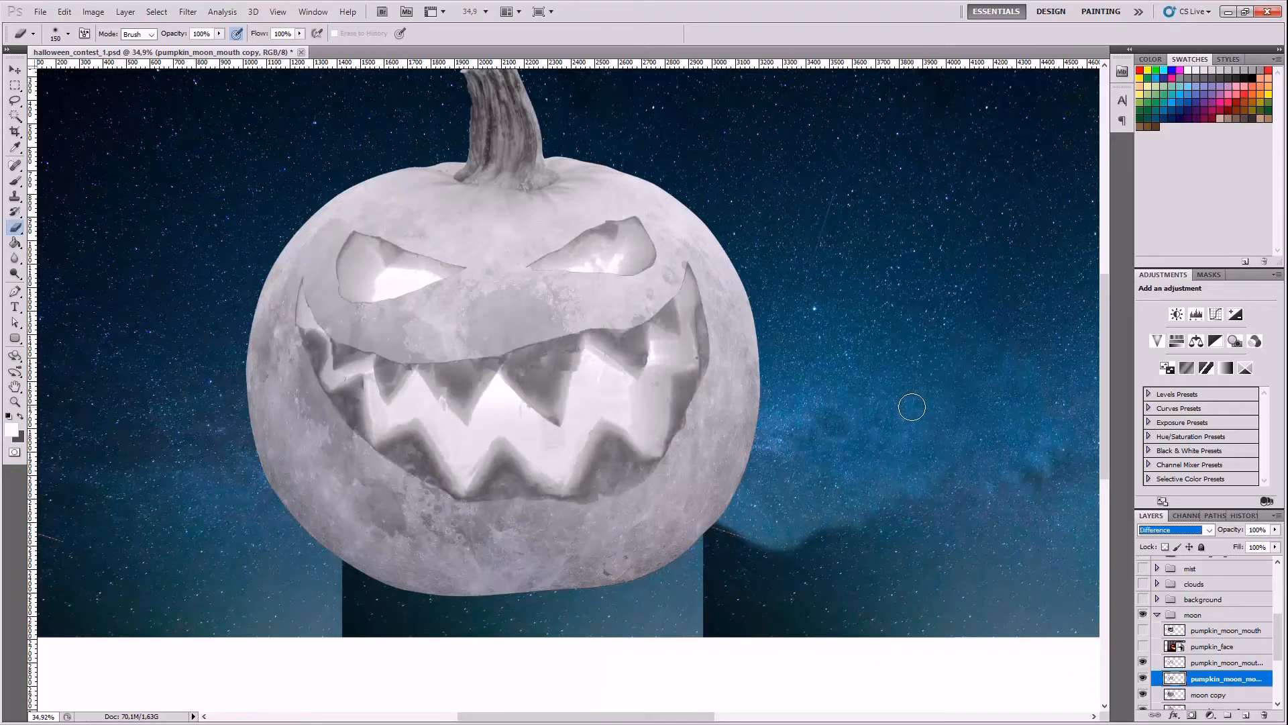
key("Up")
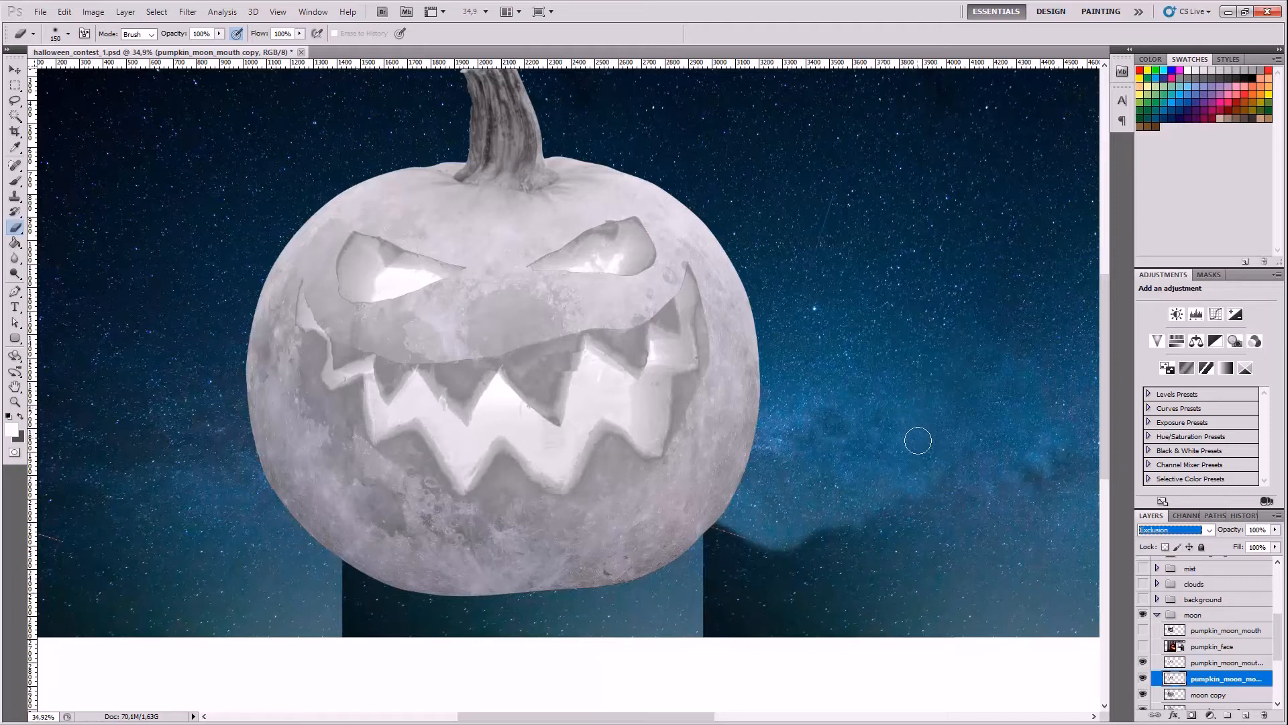
key("alt")
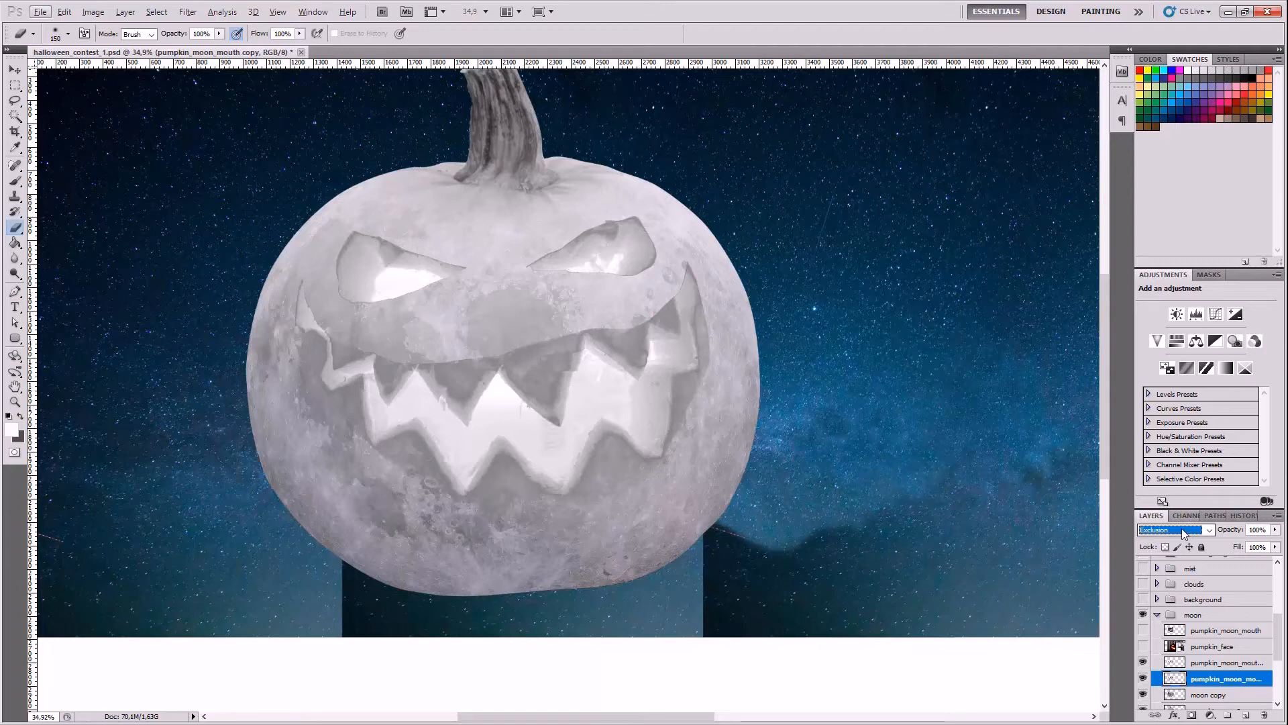
key("Return")
key("Up")
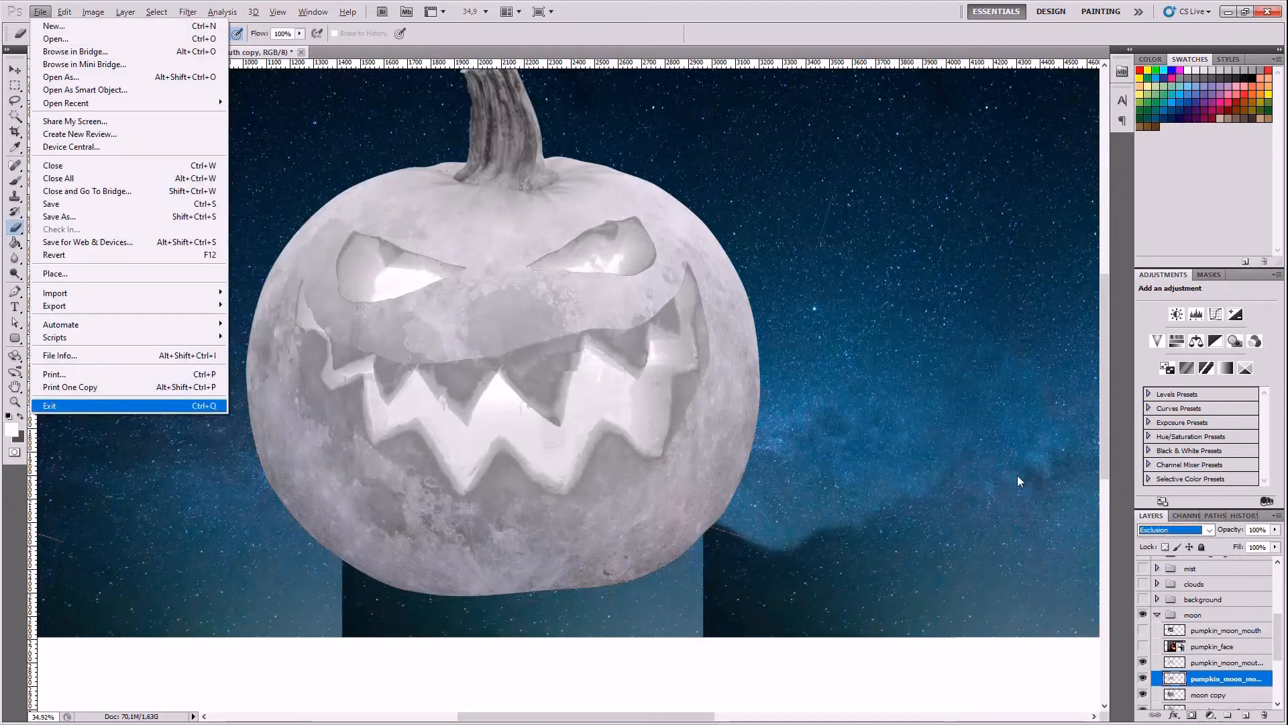
- Try the Hue and Difference blend modes on the pumpkin_moon_mouth copy layer, then return it to Exclusion
left_click(1171, 532)
left_click(1174, 461)
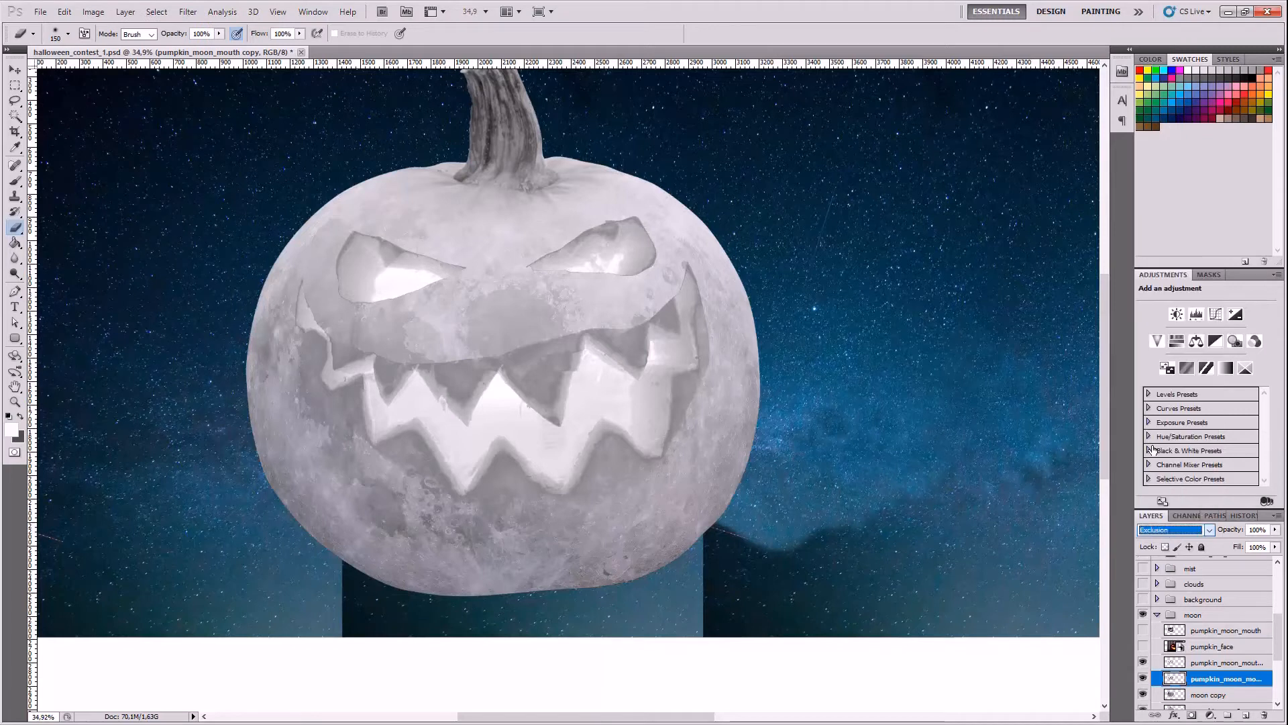
key("Down")
key("Down")
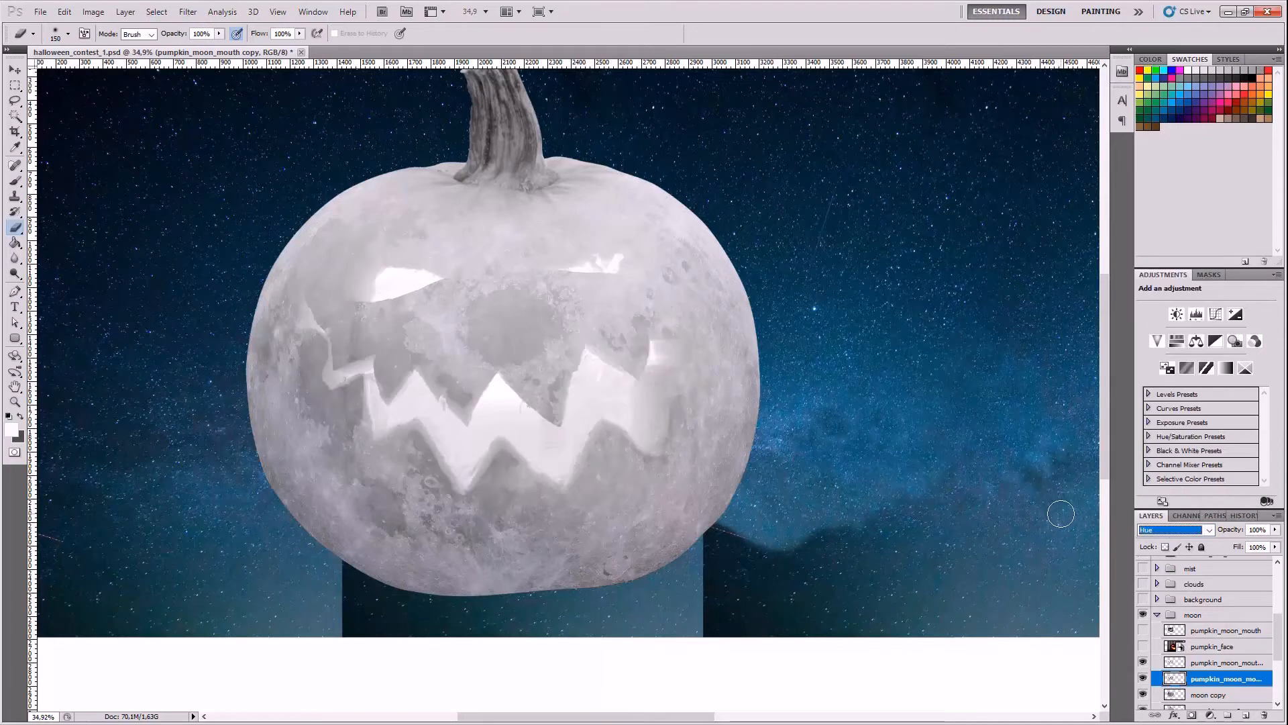
key("Up")
key("Up")
key("Up")
key("Up")
key("Up")
key("Up")
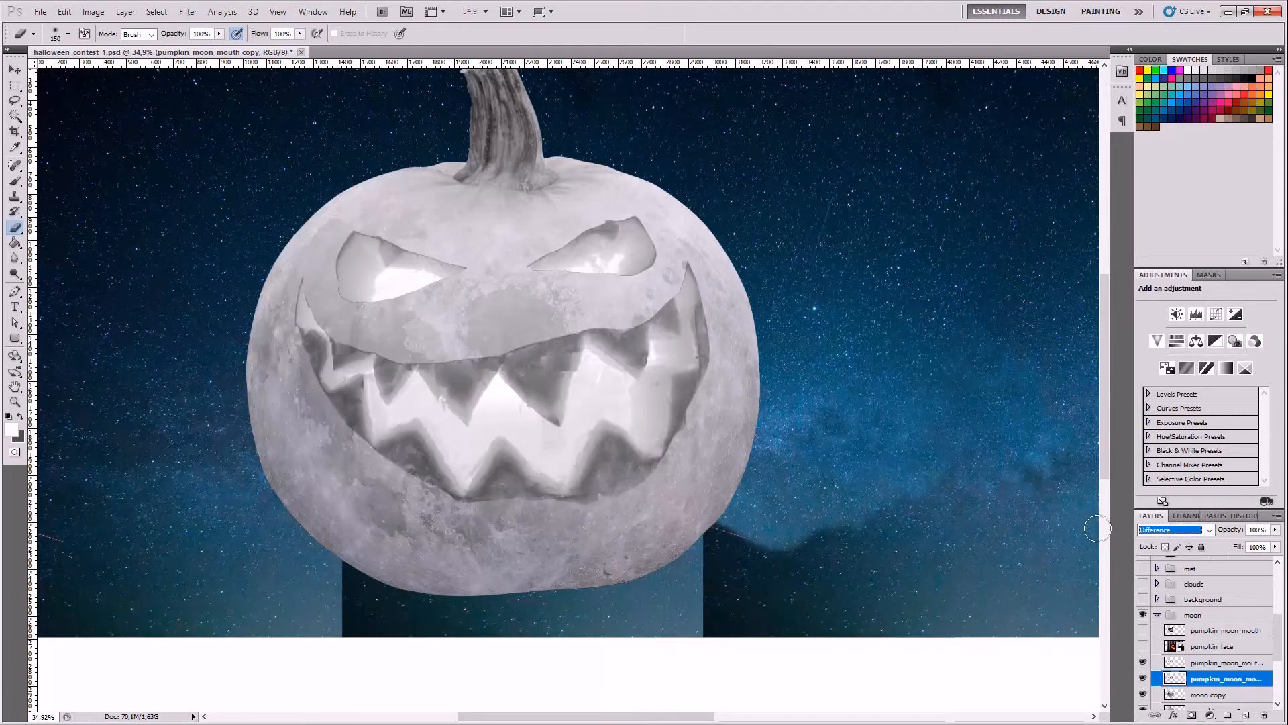
key("Up")
key("Down")
key("Down")
key("Up")
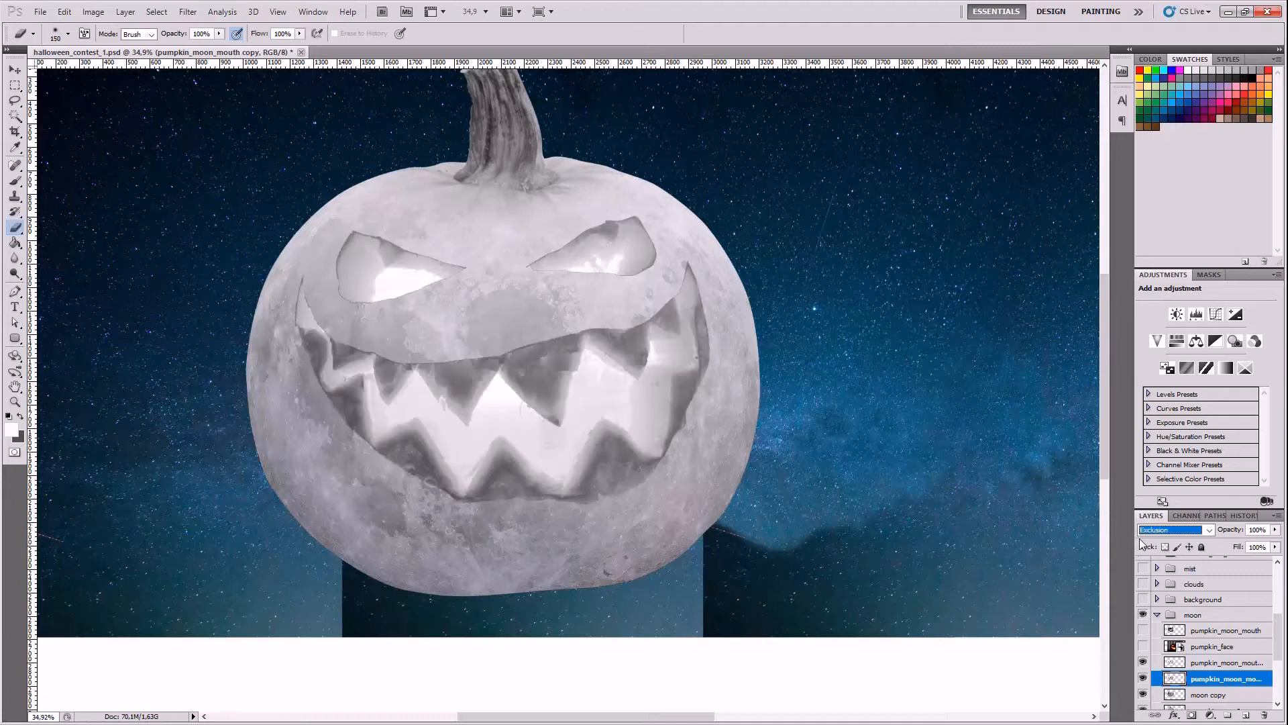
key("Down")
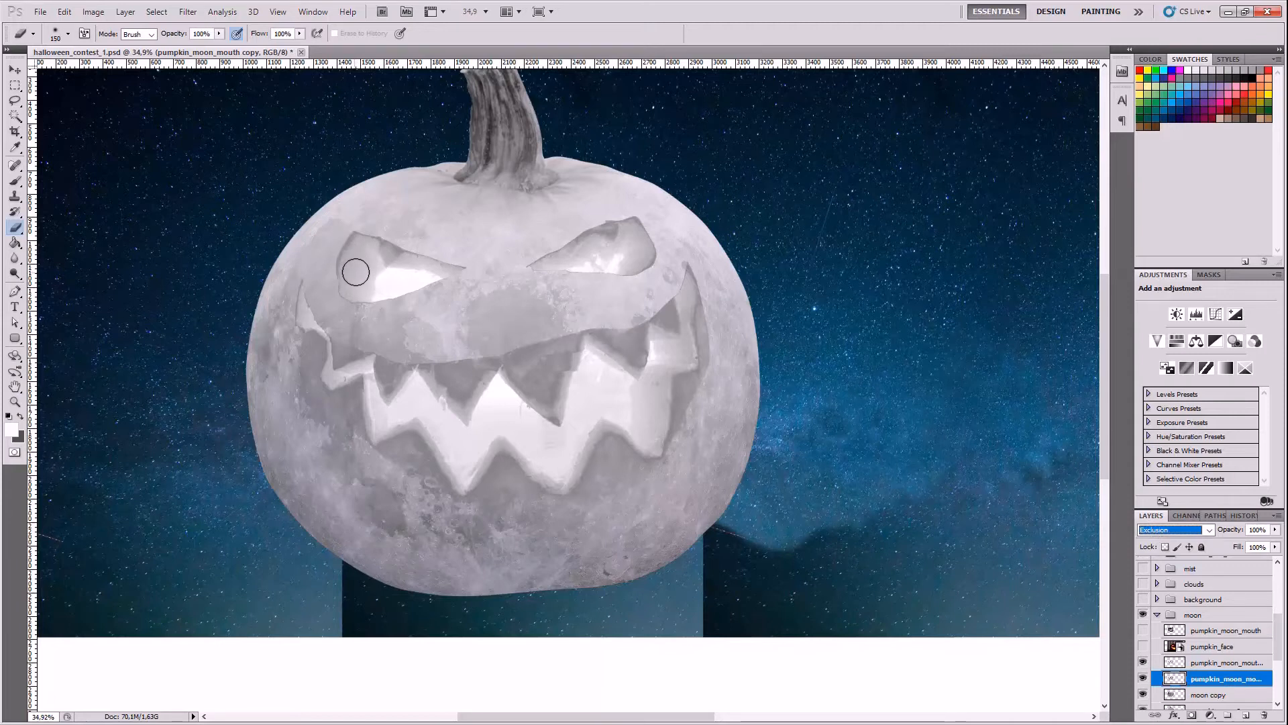
- Examine how the mouth and teeth blend into the moon texture, both across the whole composite and up close
left_click(20, 74)
key("alt")
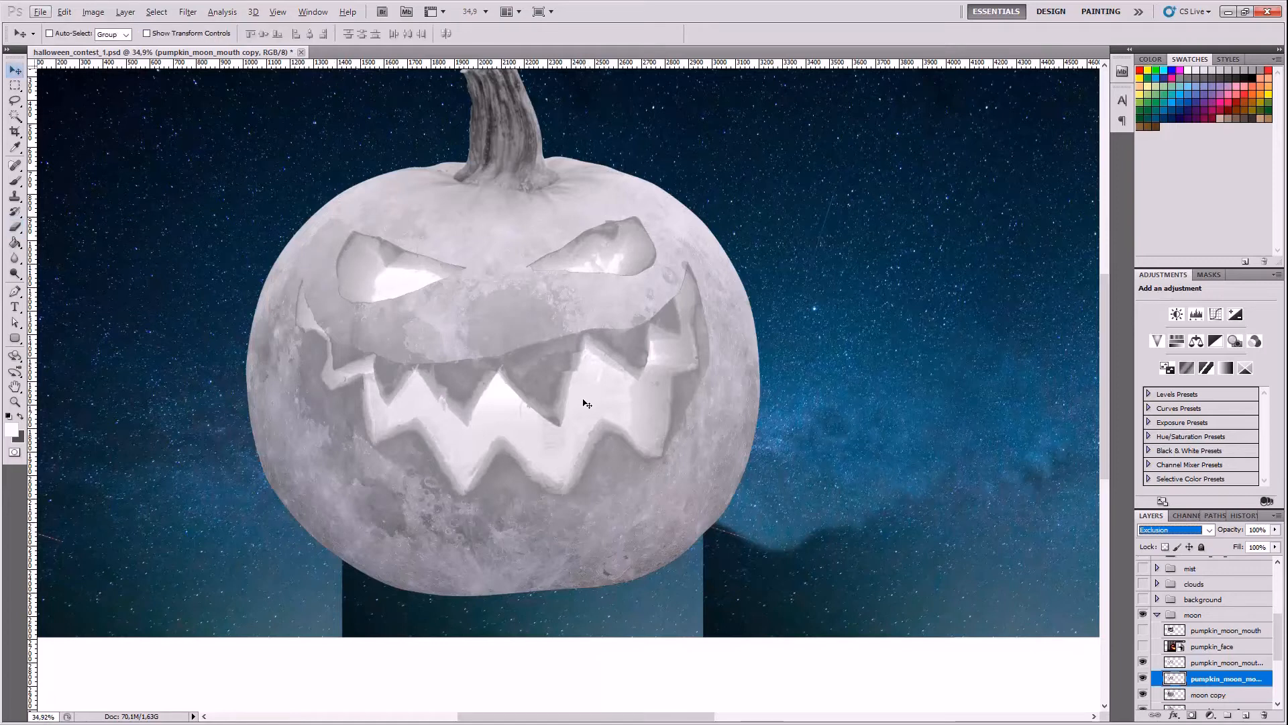
scroll(584, 403, "down", 5)
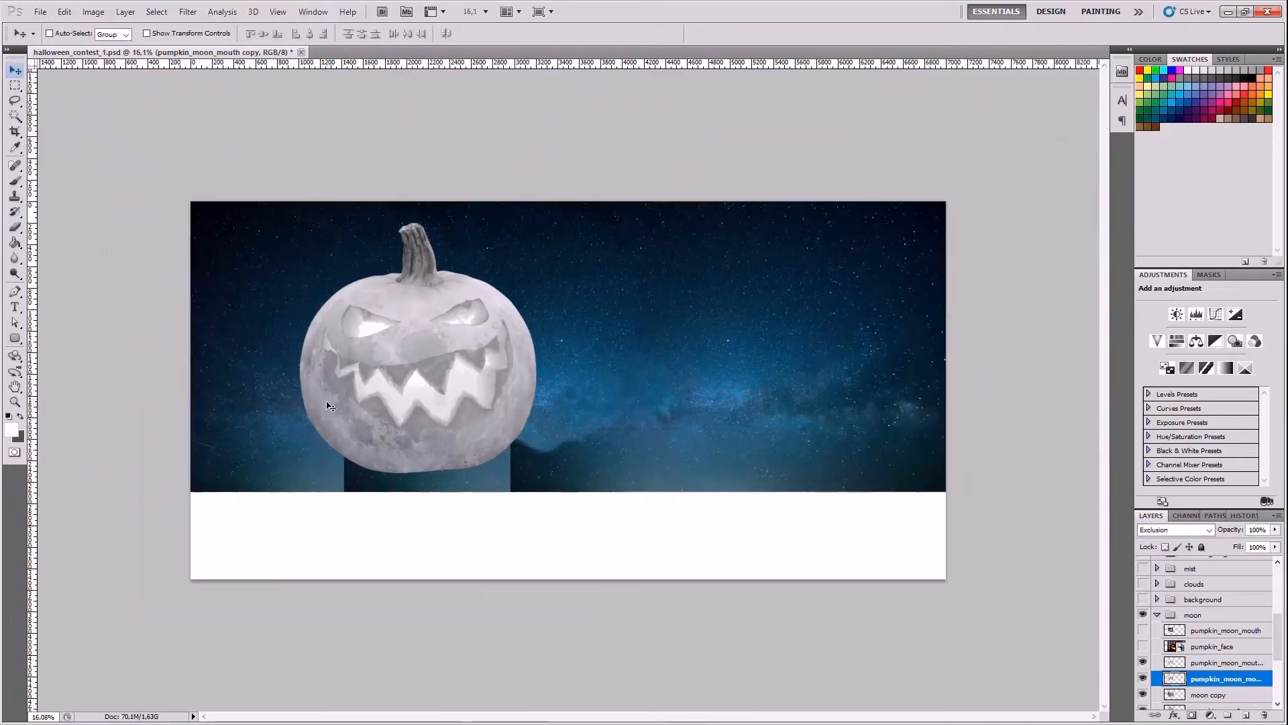
scroll(330, 406, "up", 8)
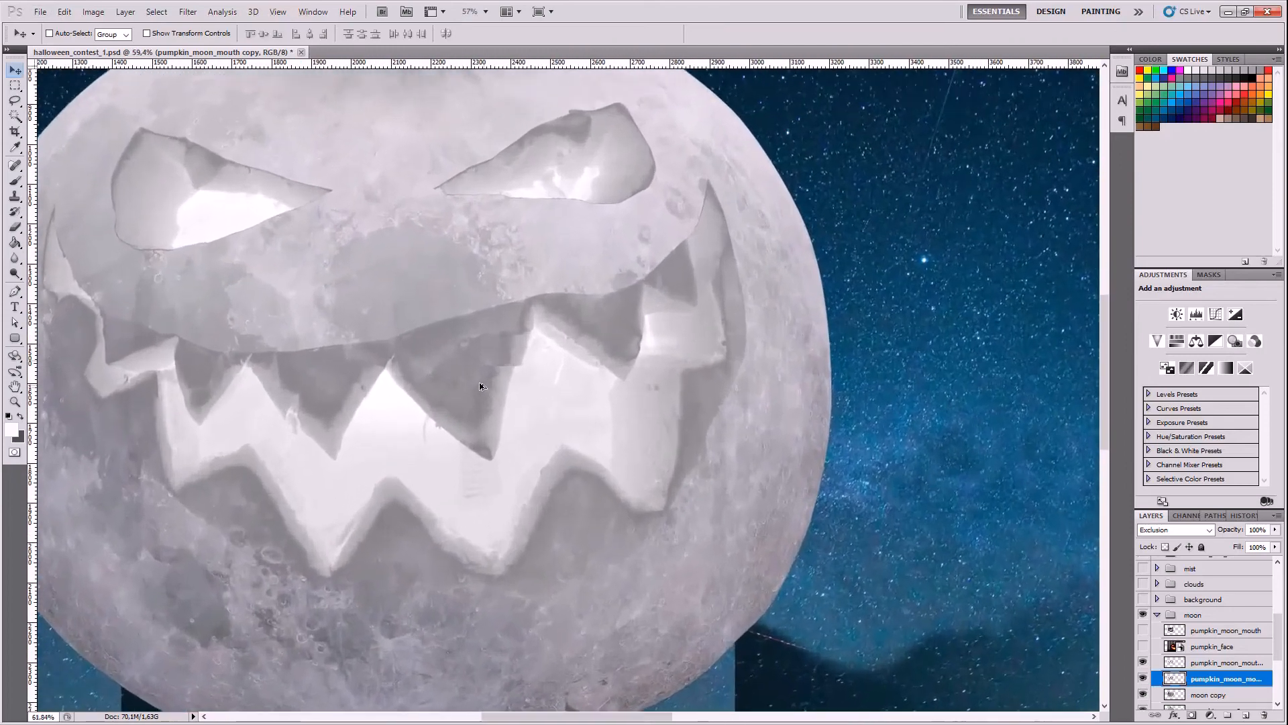
scroll(481, 387, "up", 3)
scroll(480, 293, "down", 3)
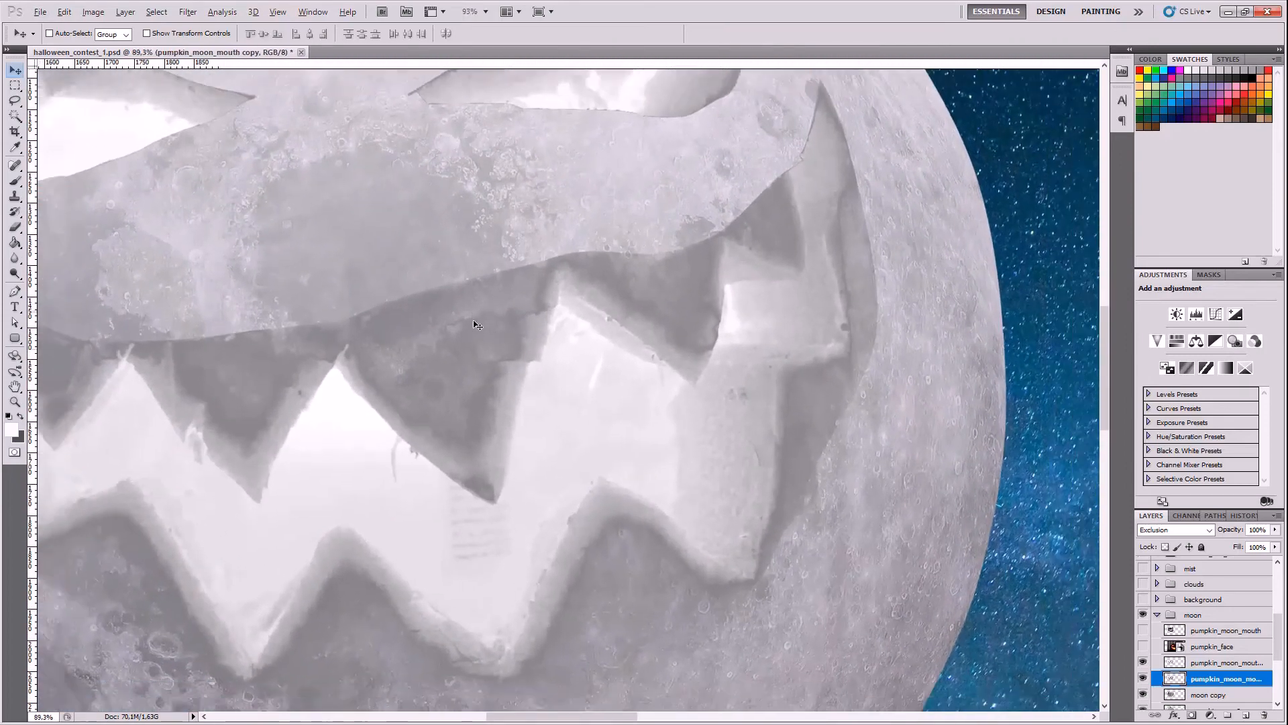
scroll(530, 421, "up", 3)
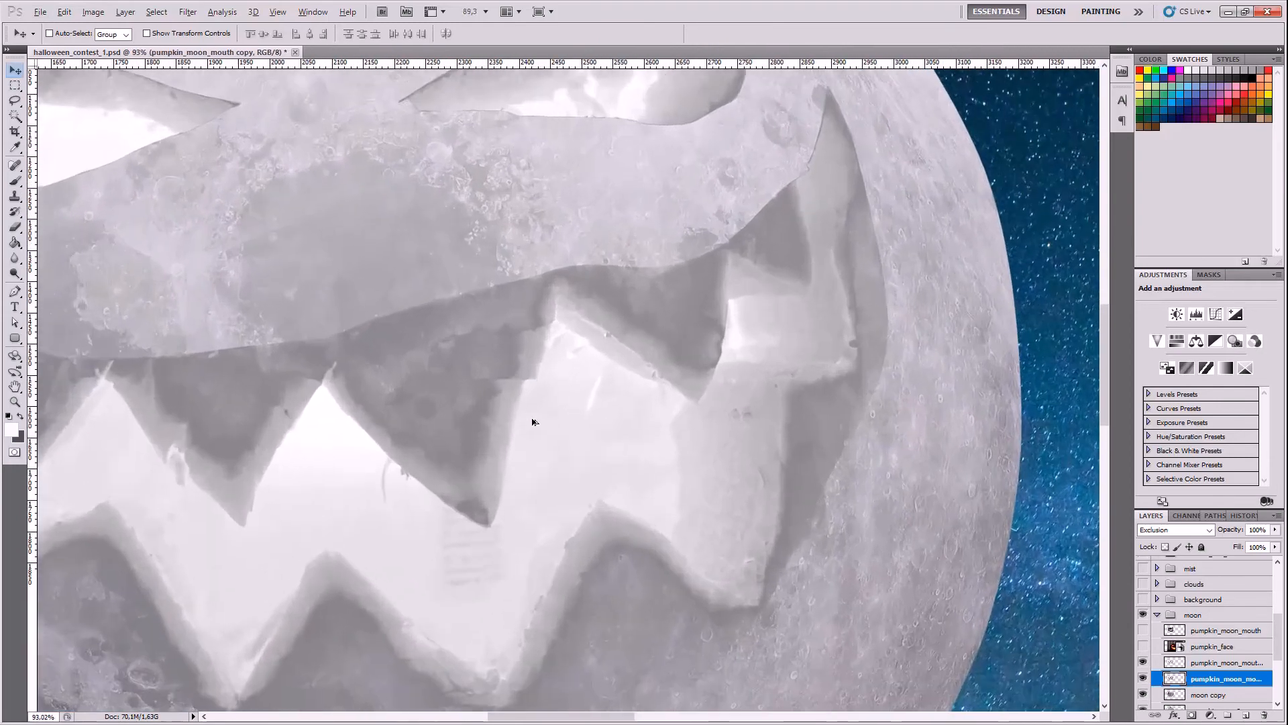
scroll(537, 458, "down", 4)
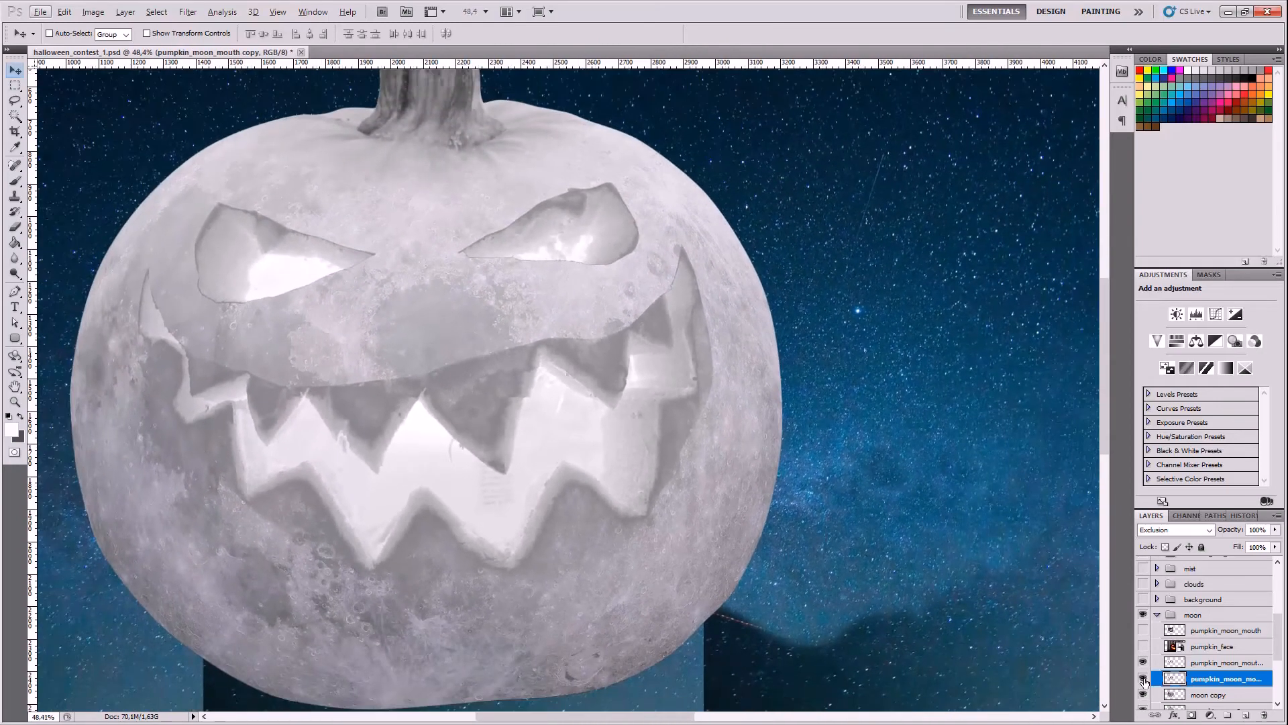
- Compare the pumpkin's face with and without the pumpkin_moon_mouth copy layer, leaving the layer shown
left_click(1143, 679)
left_click(1144, 679)
left_click(1143, 679)
left_click(1143, 680)
left_click(1143, 679)
left_click(1144, 679)
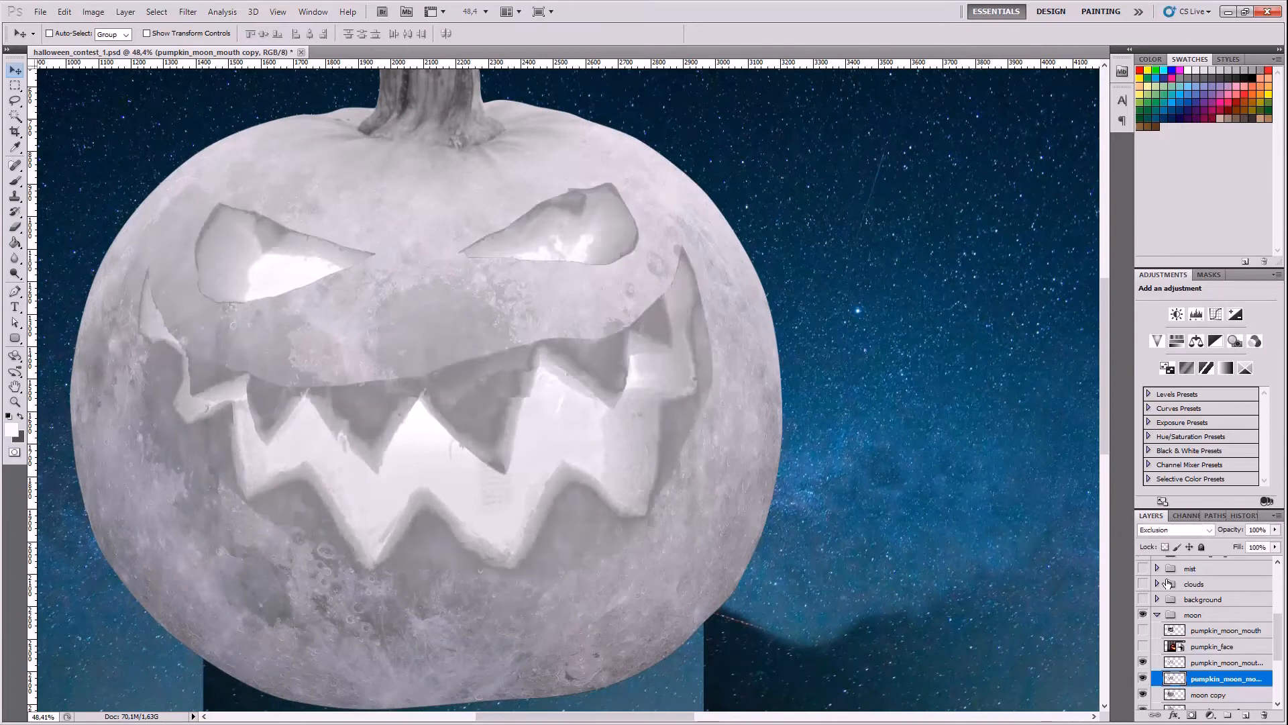
- Try the Darken, Color Burn, Lighten and Screen blend modes on the pumpkin_moon_mouth copy layer
left_click(1189, 530)
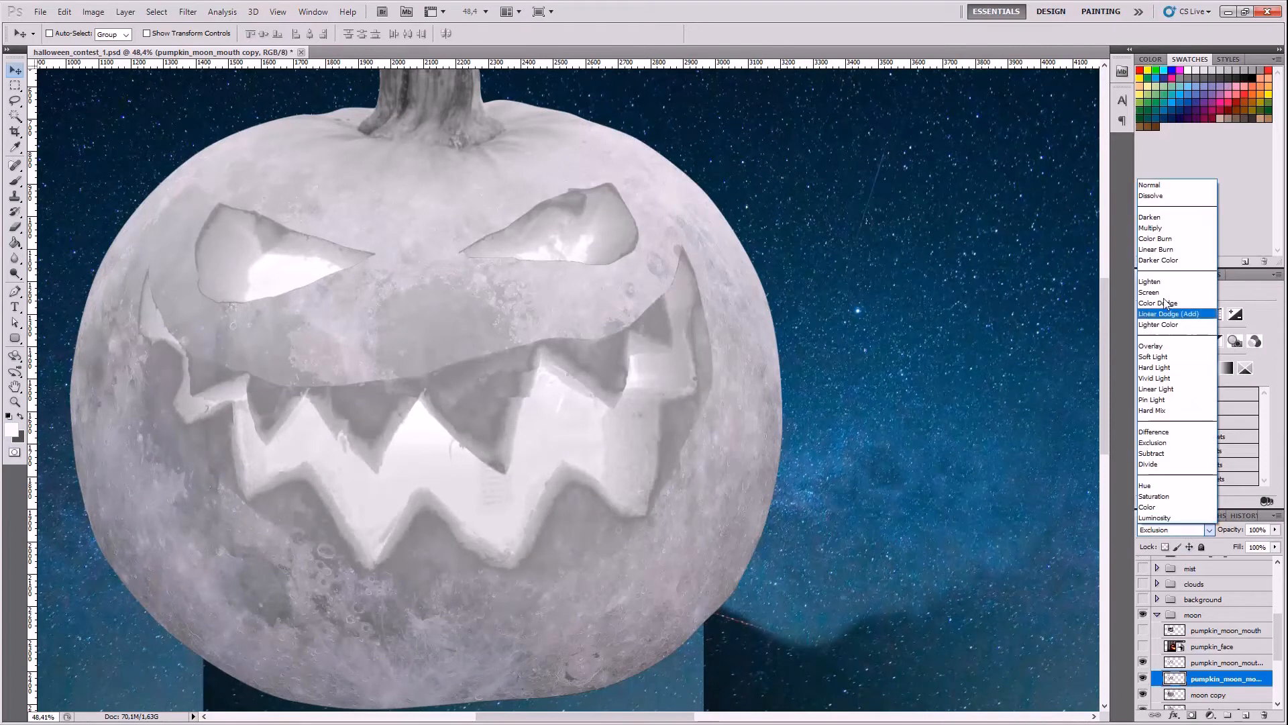
left_click(1171, 216)
key("Down")
key("Down")
key("Down")
key("Down")
key("Down")
key("Down")
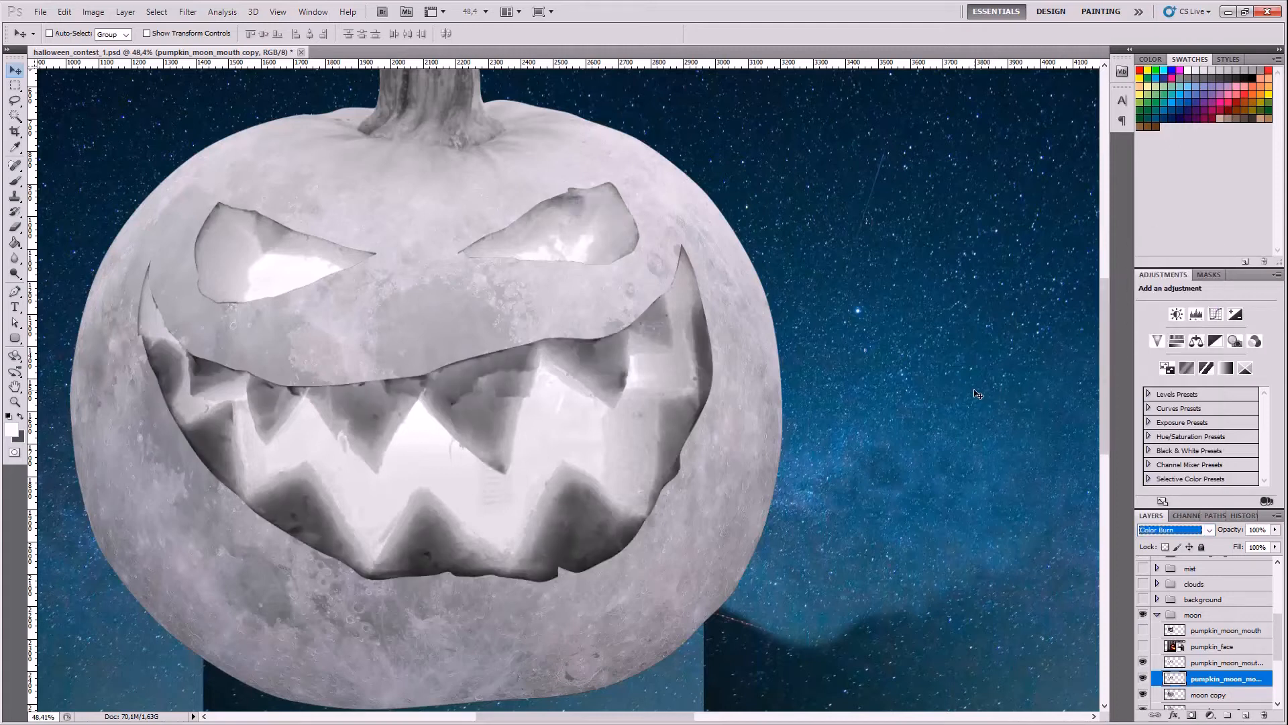
key("Up")
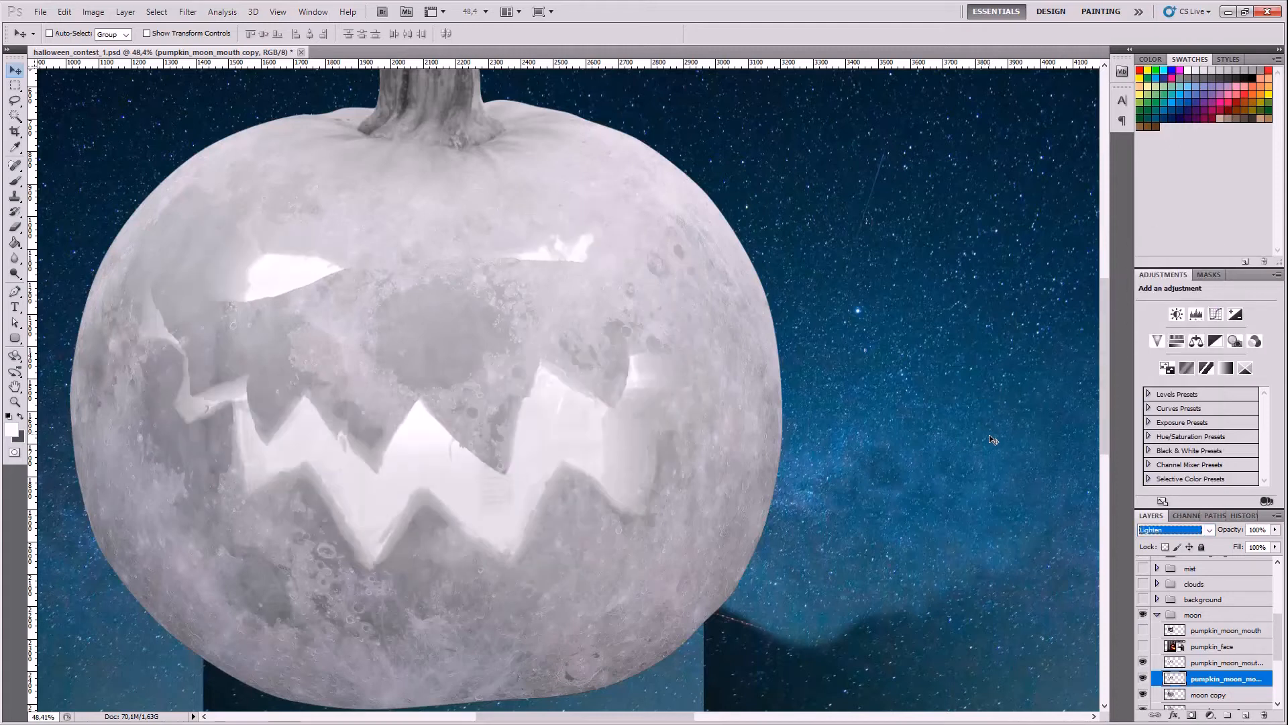
key("Down")
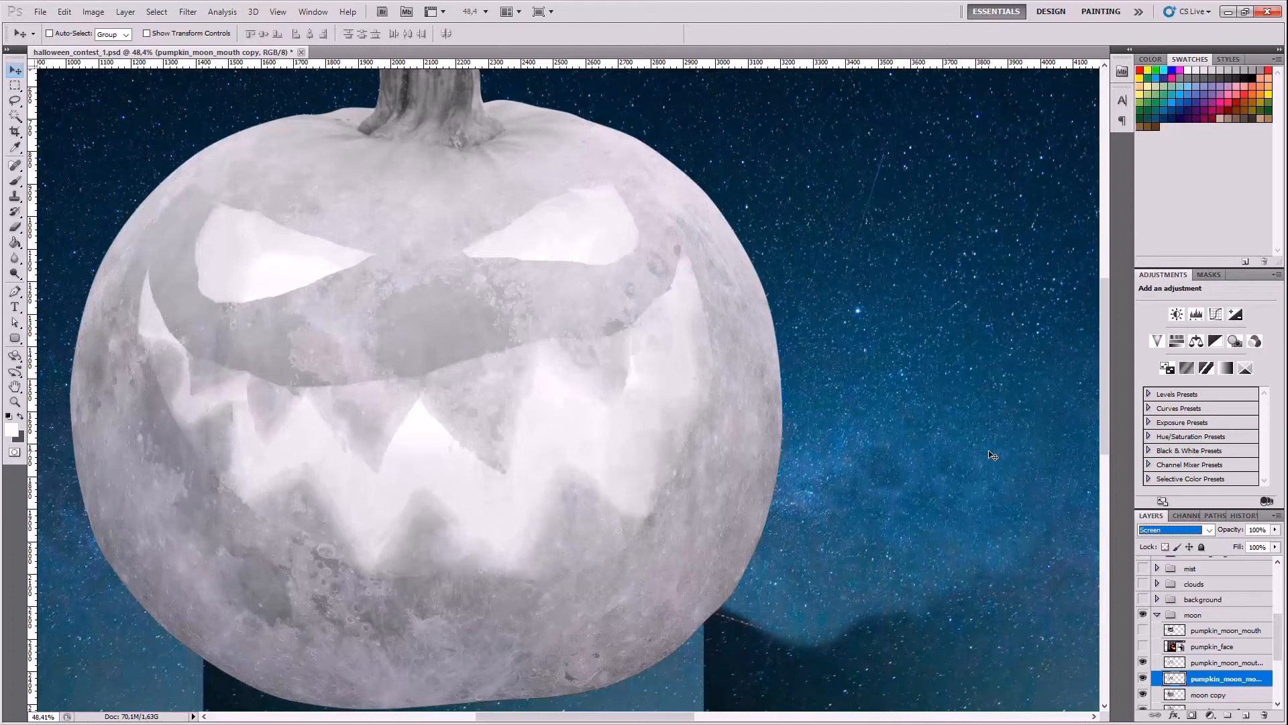
- Try the Soft Light blend mode on the pumpkin_moon_mouth copy layer, then set it back to Exclusion
key("Down")
key("Down")
key("Down")
key("Down")
key("Down")
key("Down")
key("Down")
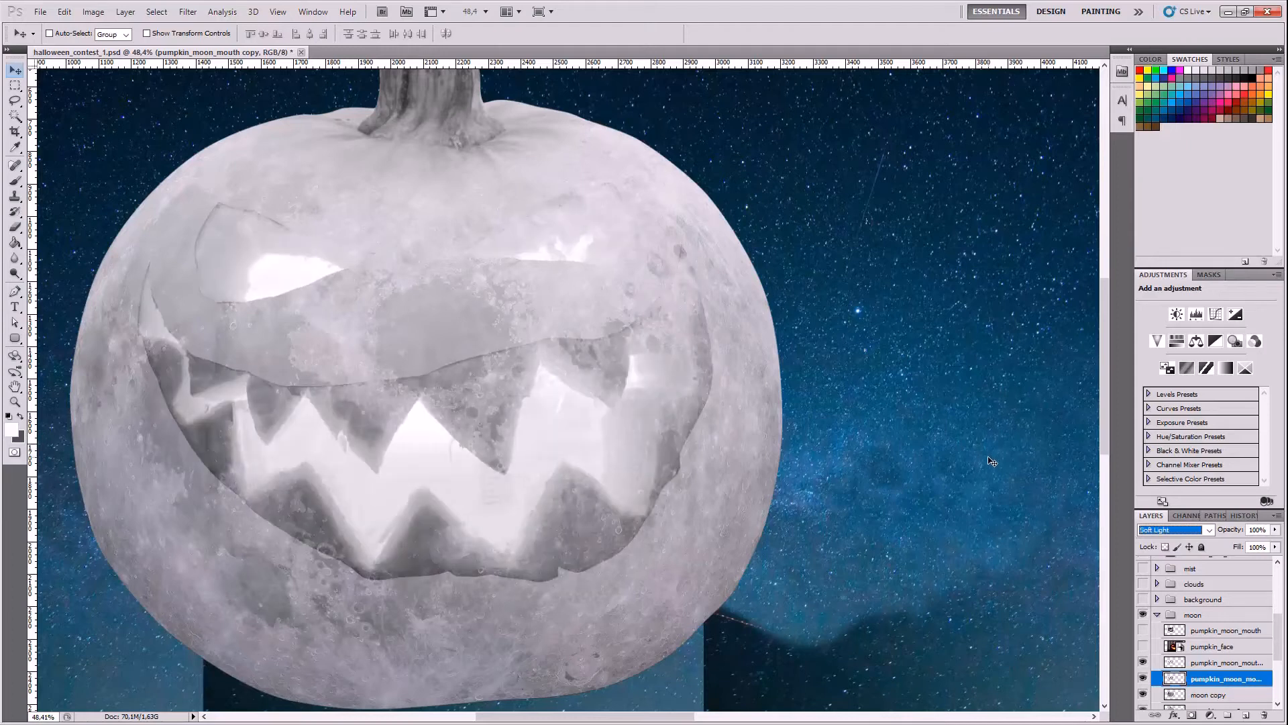
key("Down")
key("Down")
key("Down")
key("Down")
key("Down")
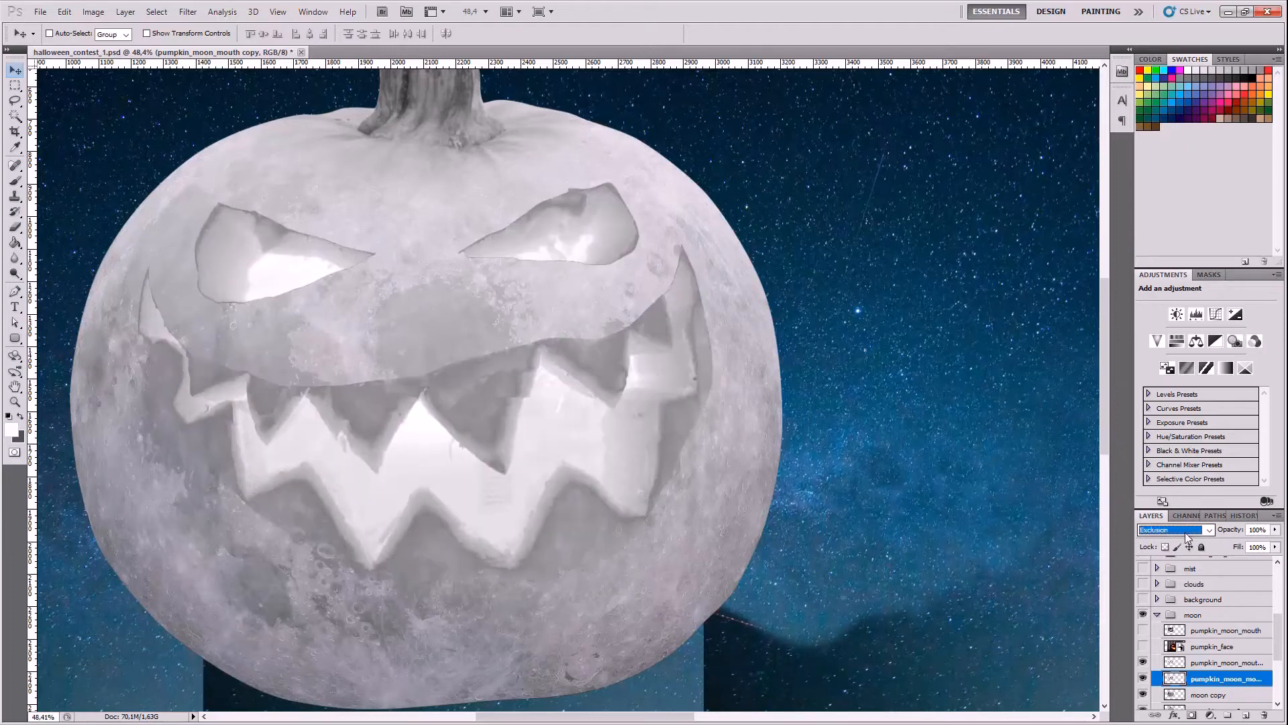
- Duplicate the pumpkin_moon_mouth copy layer as pumpkin_moon_mouth copy 3 and hide the layer it was copied from
right_click(1205, 679)
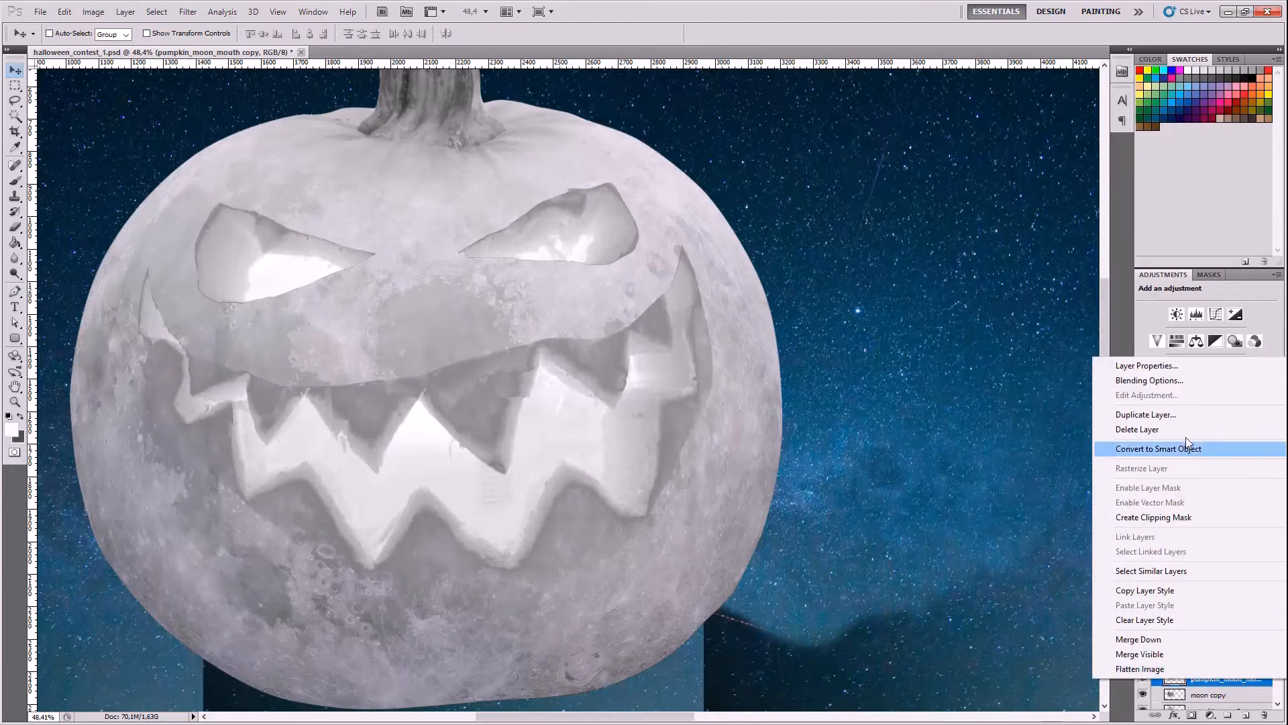
left_click(1153, 412)
key("Return")
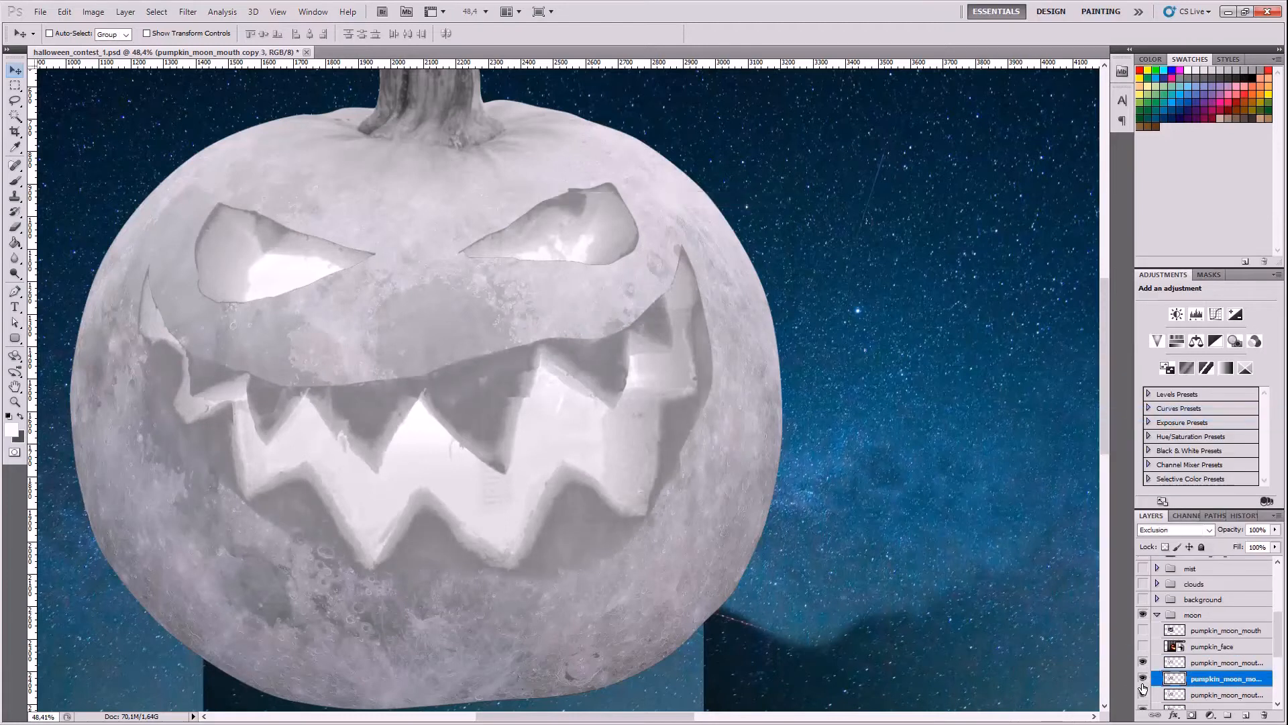
left_click(1143, 696)
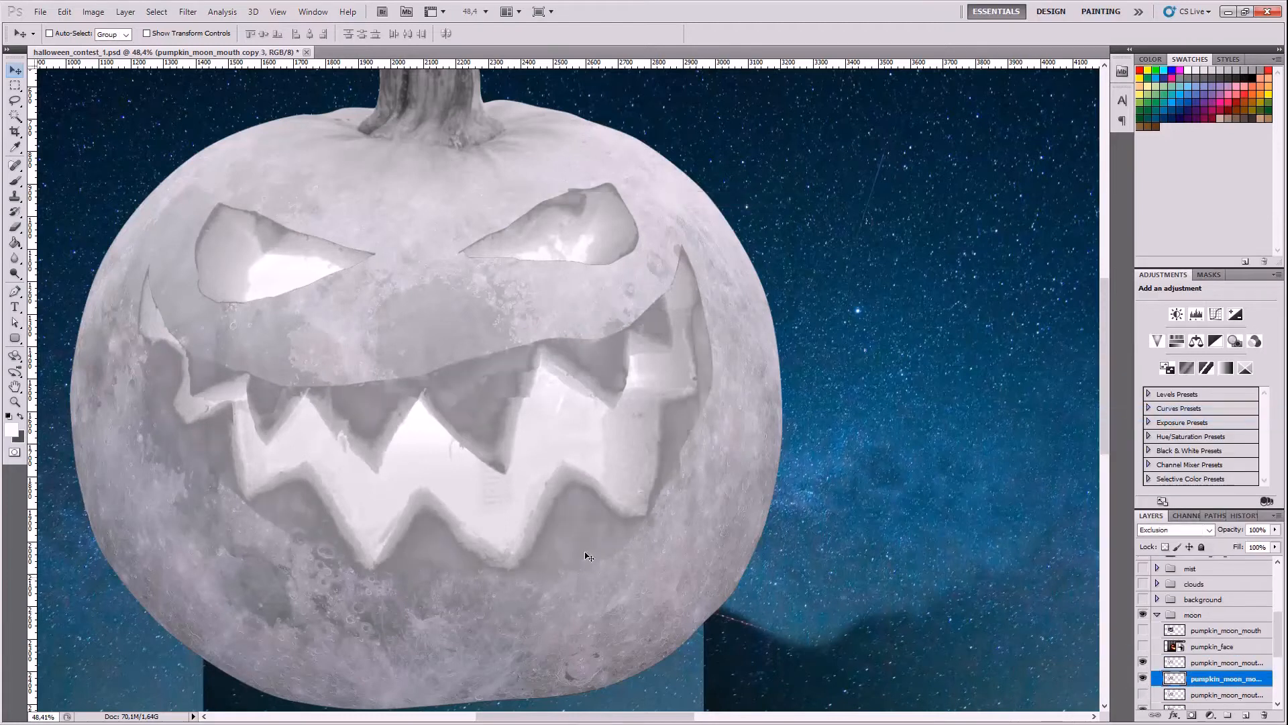
- Erase the grey mouth area beside and below the teeth on the right half of the duplicate with a 100 px eraser
left_click(15, 226)
scroll(563, 604, "up", 5)
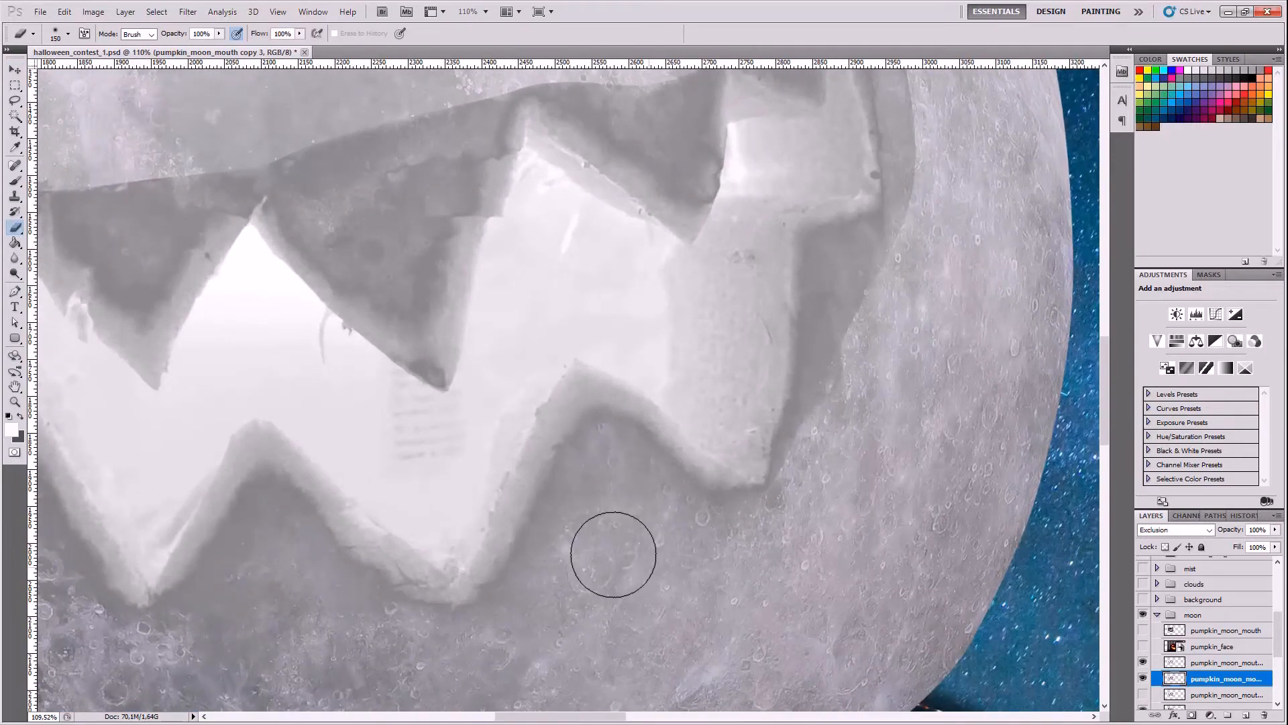
left_click(68, 33)
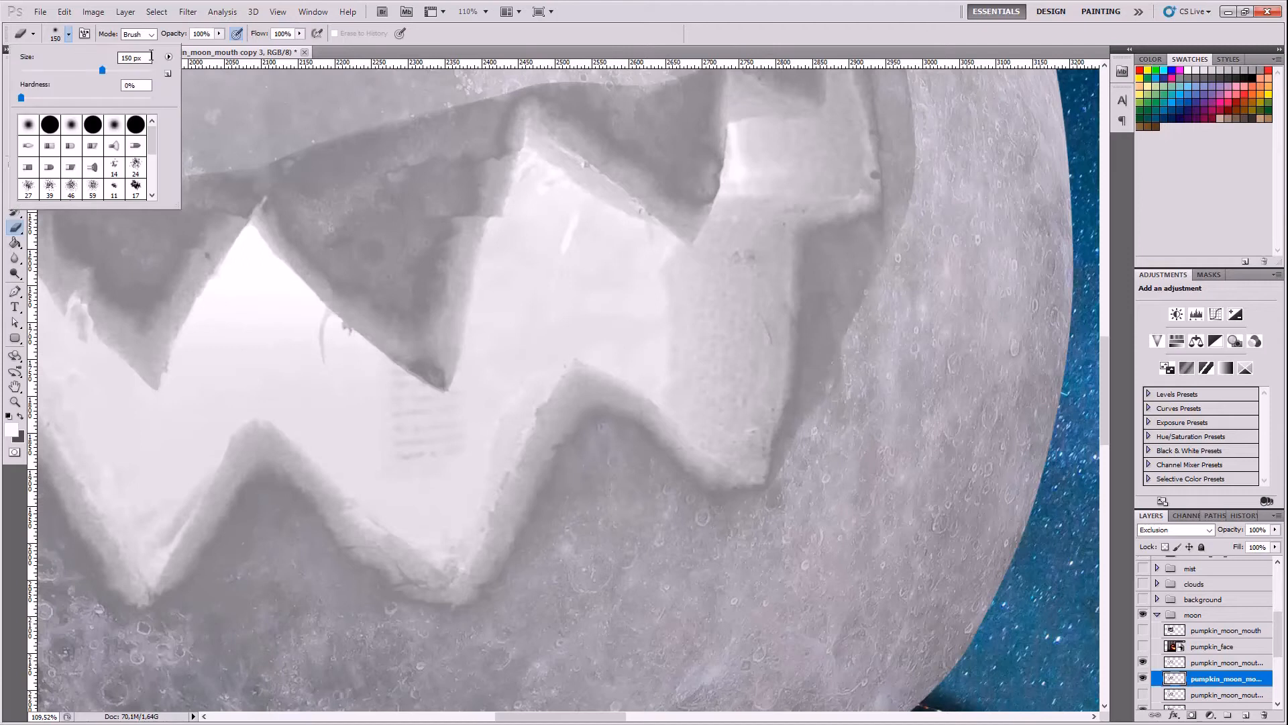
type("50100")
key("Return")
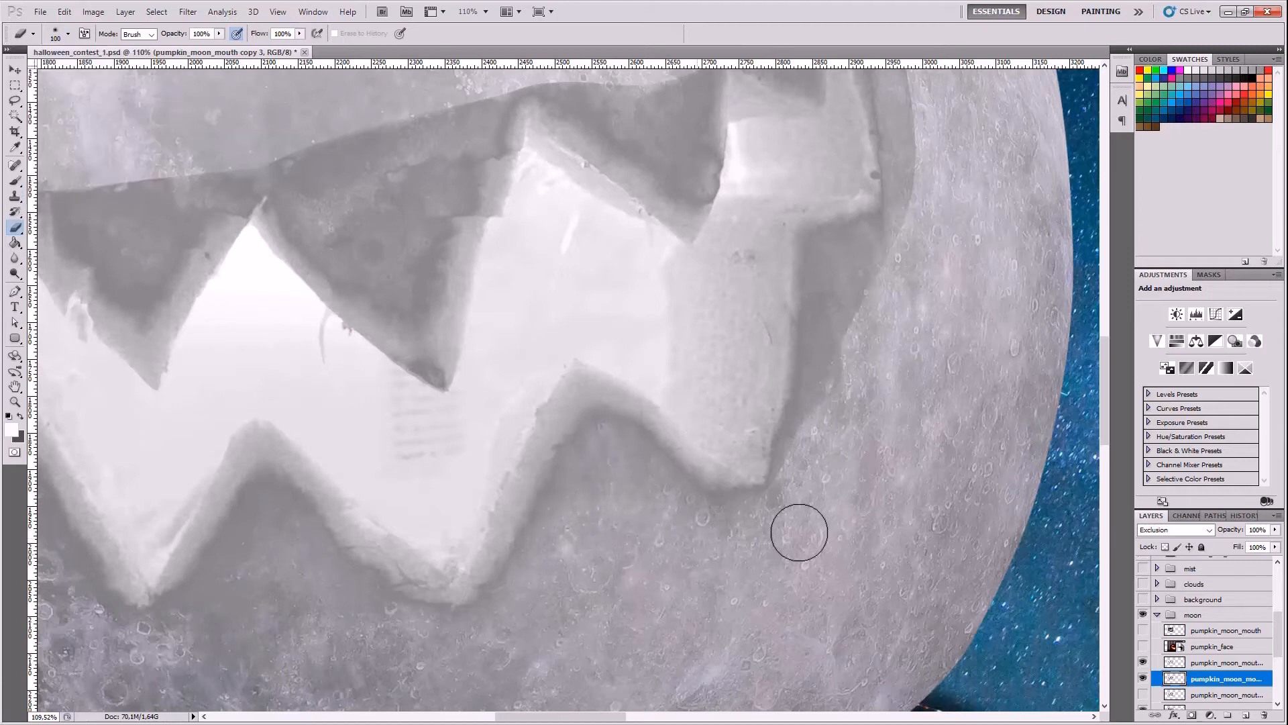
mouse_move(859, 320)
left_mouse_down()
mouse_move(870, 269)
mouse_move(840, 328)
mouse_move(798, 507)
mouse_move(858, 404)
mouse_move(862, 293)
mouse_move(900, 253)
mouse_move(869, 363)
left_mouse_up()
scroll(796, 448, "down", 5)
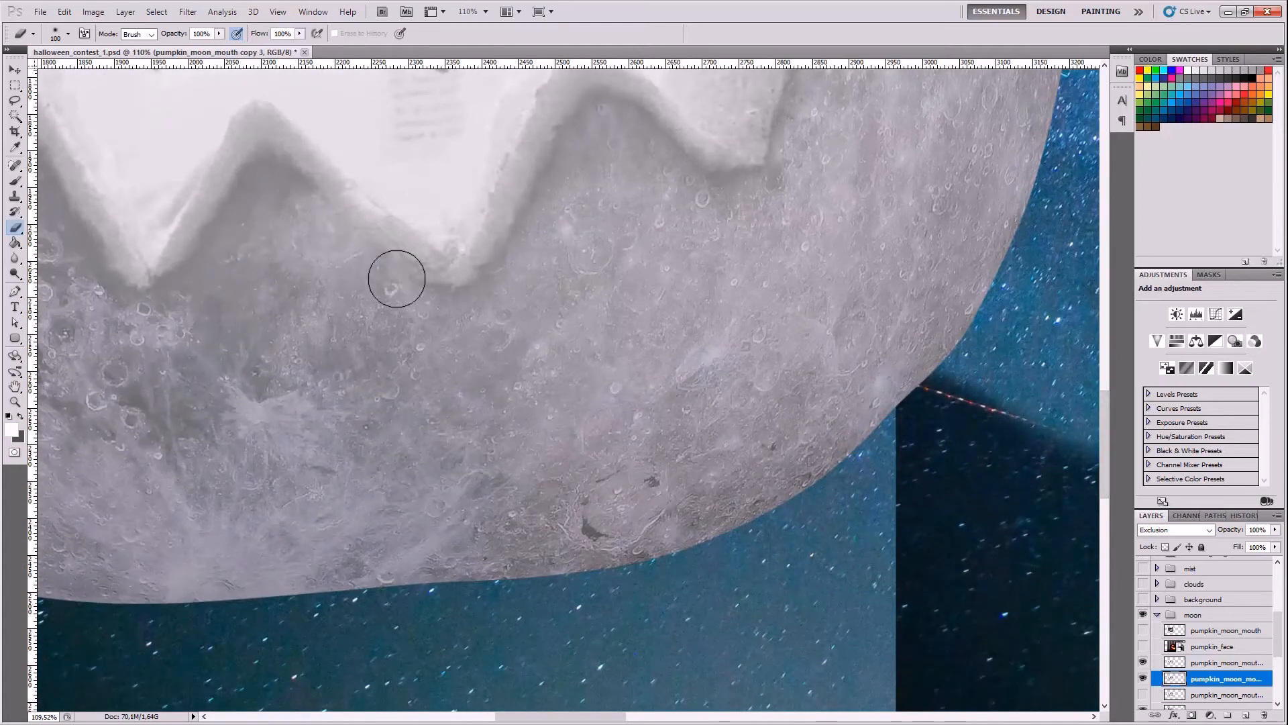
- Erase the remaining grey mouth areas below the left teeth and between the upper teeth, keeping a thin shaded edge
scroll(408, 343, "down", 1)
scroll(409, 343, "down", 4)
scroll(408, 402, "left", 5)
scroll(373, 446, "up", 5)
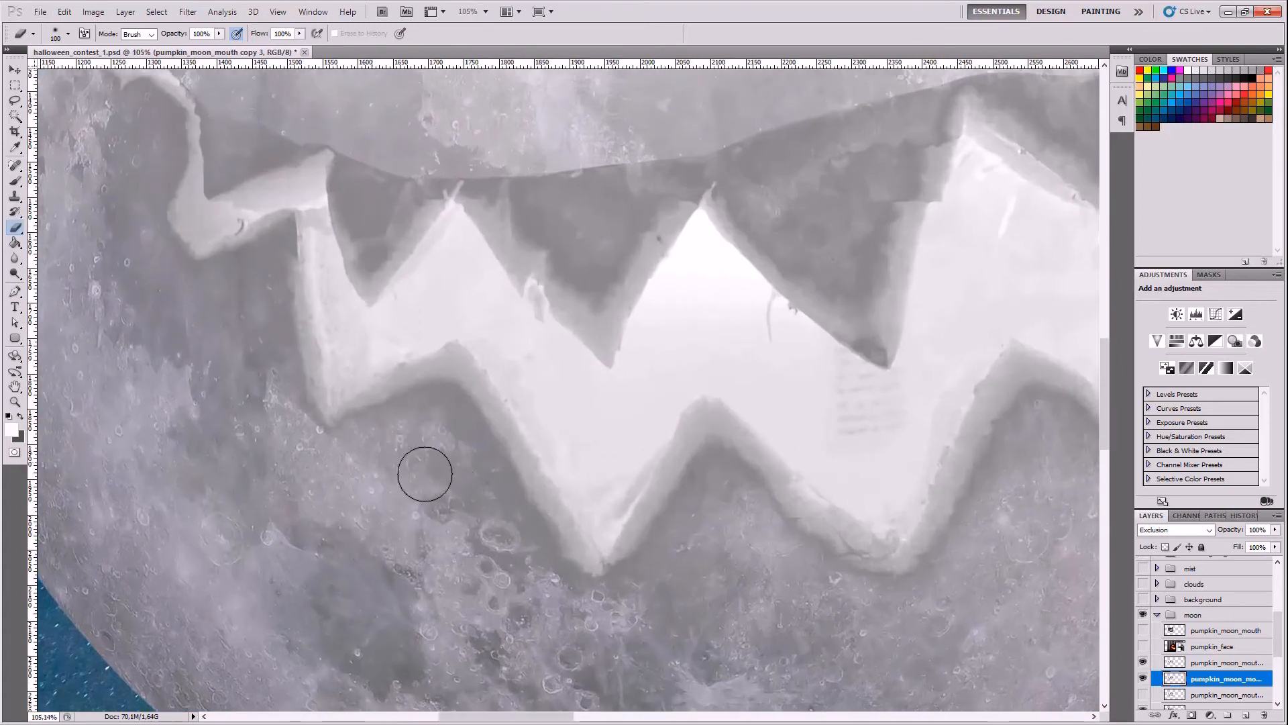
scroll(578, 167, "up", 1)
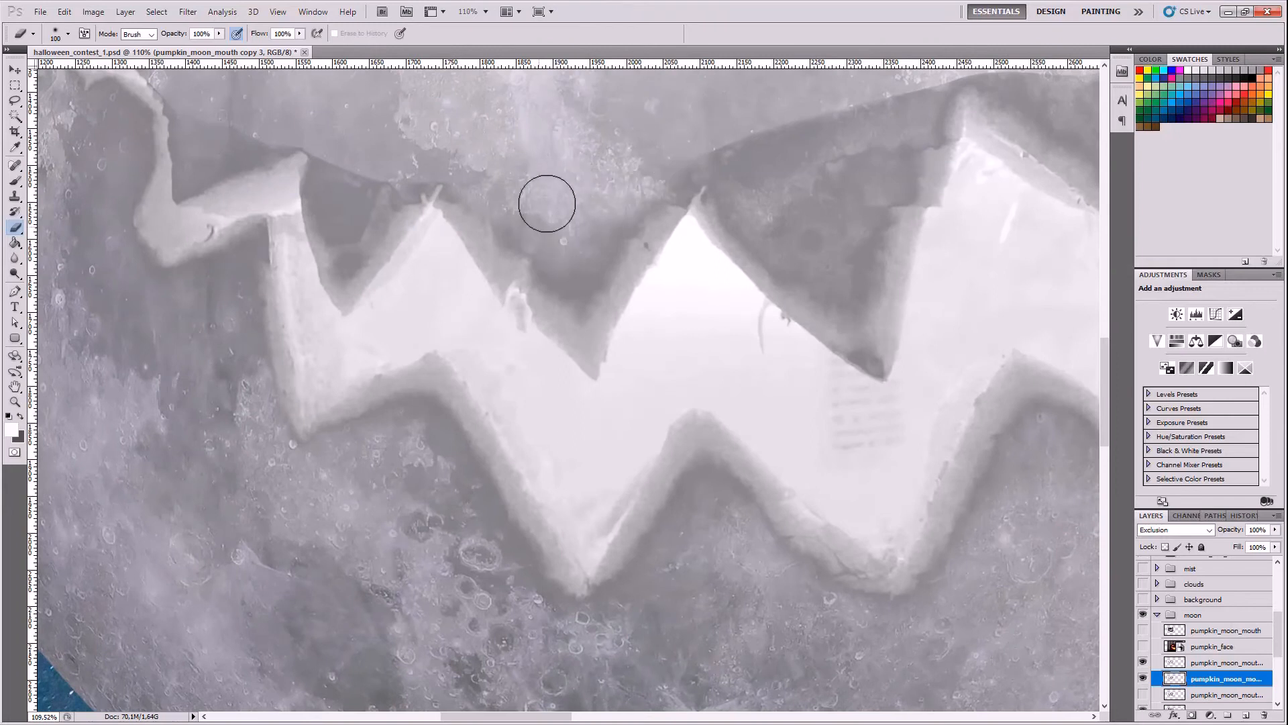
scroll(618, 152, "right", 8)
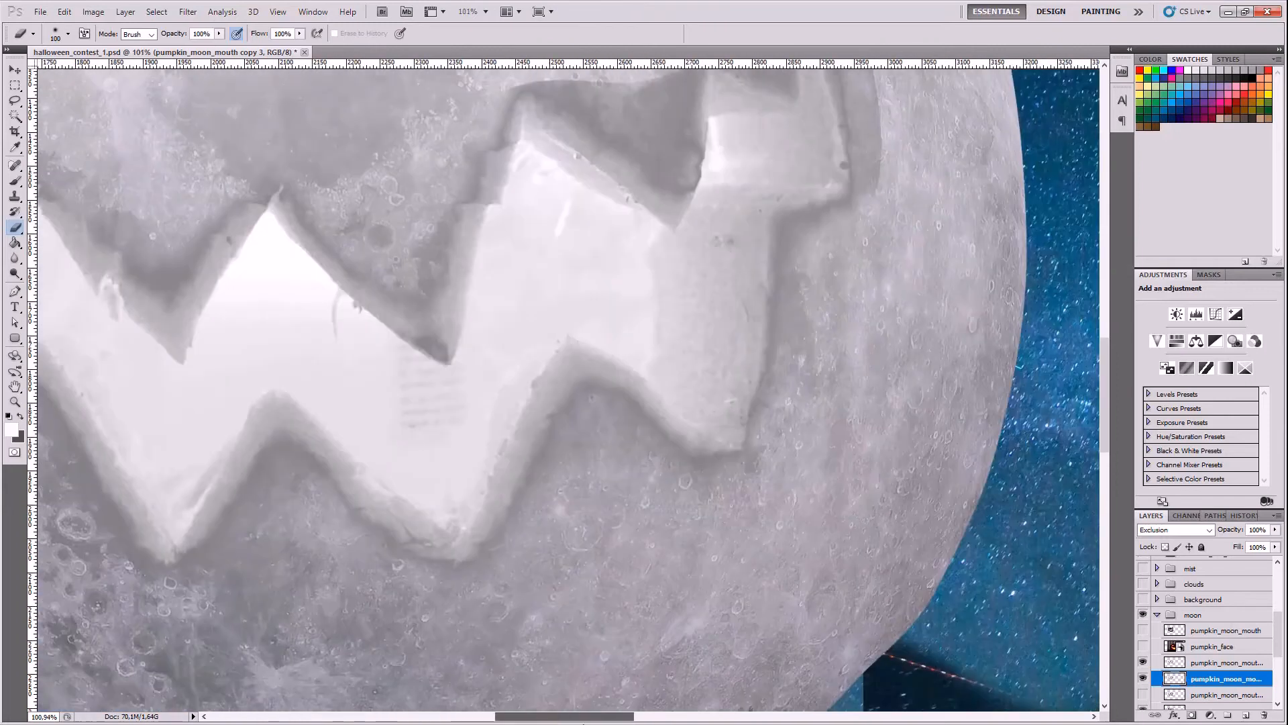
scroll(787, 412, "up", 1)
scroll(787, 412, "up", 1)
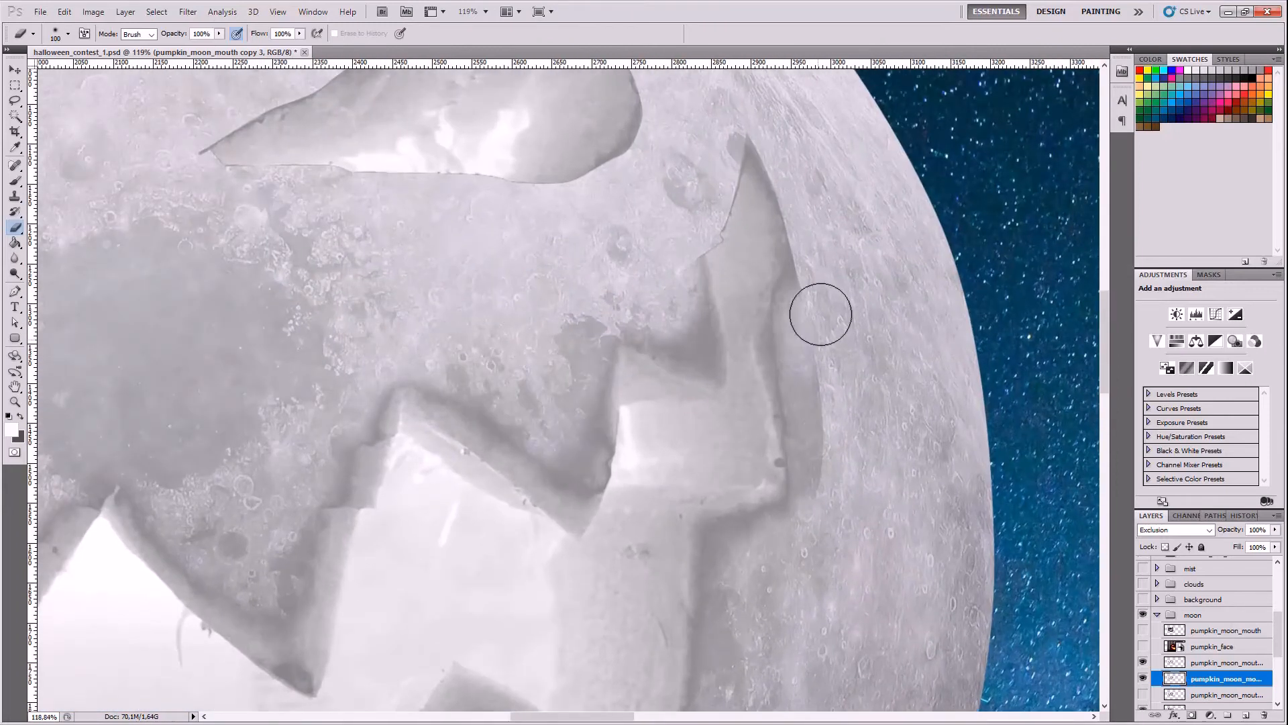
- Set the eraser size to 50 px and clean up the grey edges around the mouth's upper right corner
left_click(68, 34)
double_click(135, 58)
type("50")
left_click_drag(808, 288, 801, 273)
left_click_drag(771, 530, 729, 560)
mouse_move(662, 319)
left_mouse_down()
mouse_move(689, 331)
mouse_move(690, 303)
mouse_move(665, 335)
left_mouse_up()
scroll(621, 483, "down", 8)
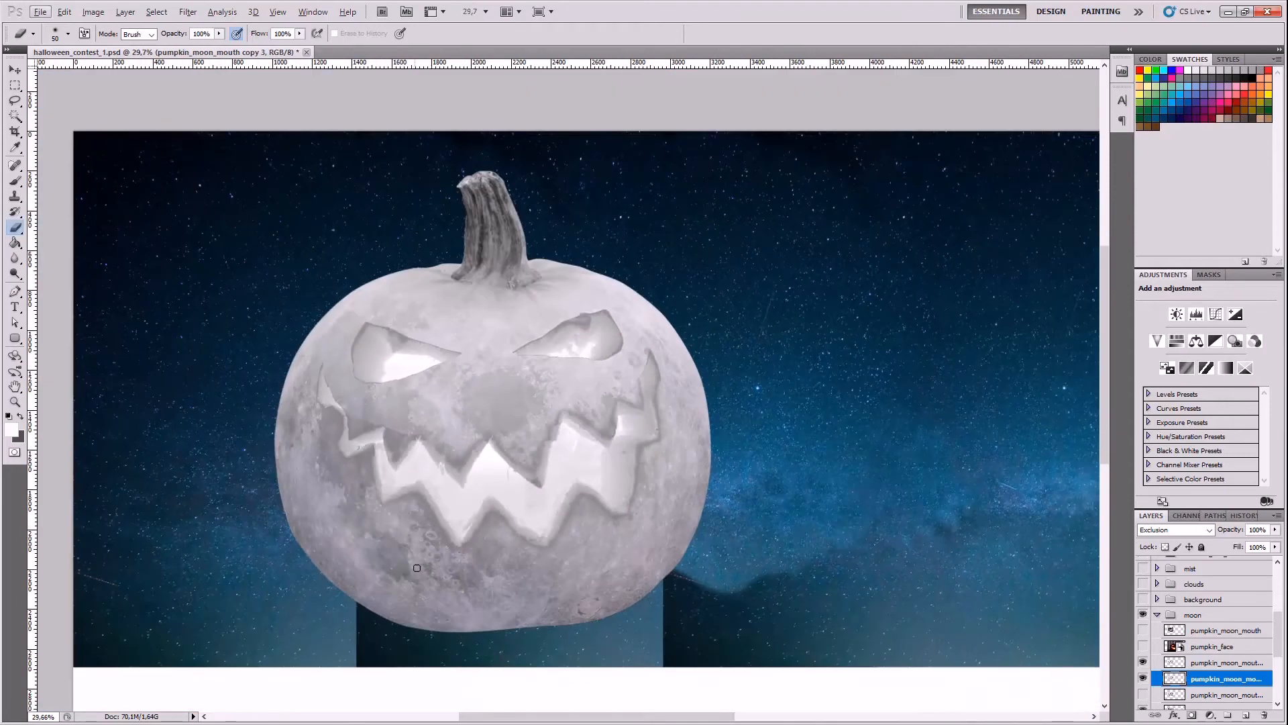
- Try erasing along a tooth edge on the pumpkin_moon_mouth copy 2 layer, undo it, and reselect the copy 3 layer
scroll(416, 562, "up", 8)
scroll(301, 461, "up", 2)
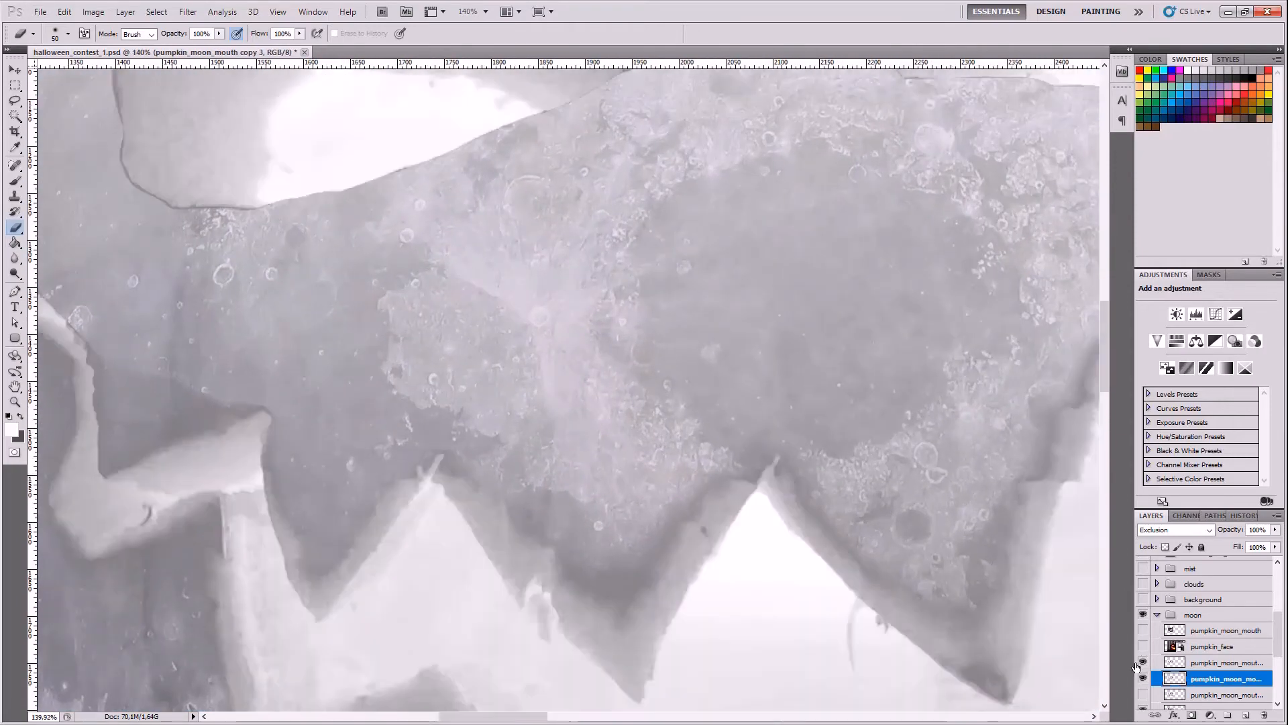
key("alt+bracketright")
mouse_move(741, 497)
left_mouse_down()
mouse_move(630, 671)
mouse_move(481, 509)
mouse_move(631, 655)
left_mouse_up()
key("ctrl+z")
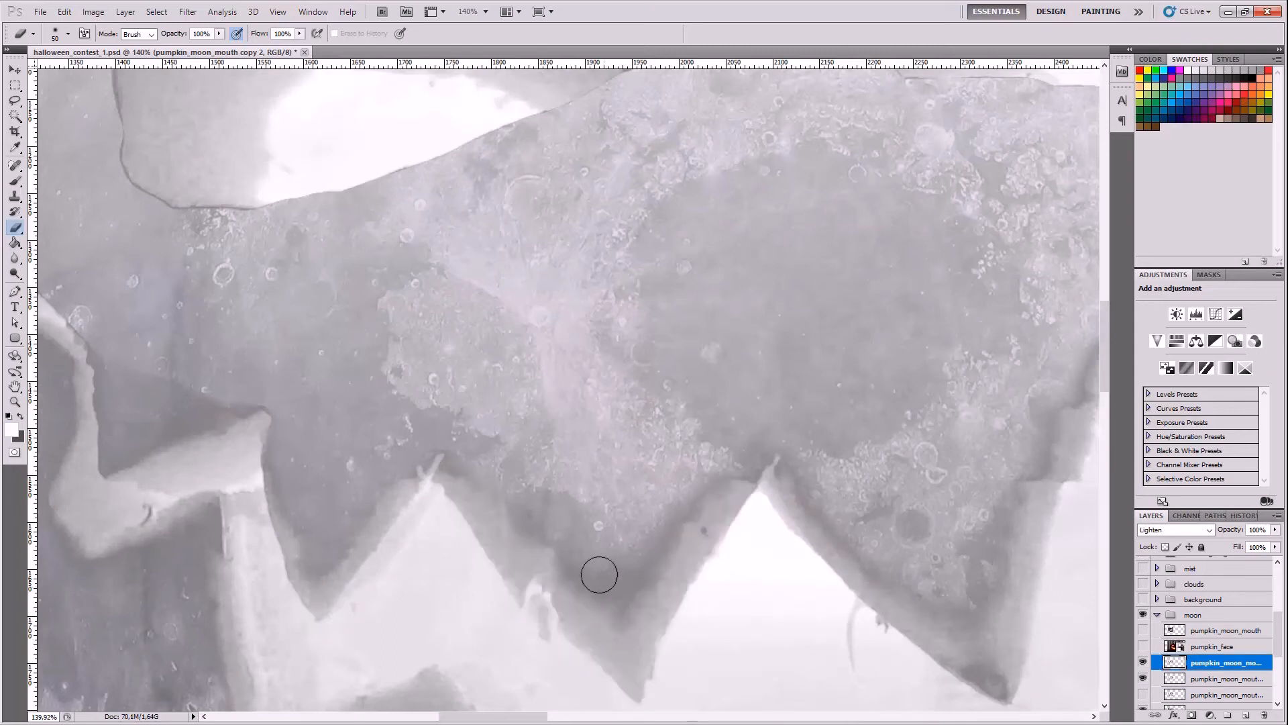
left_click(1197, 682)
- Compare the face with and without the pumpkin_moon_mouth copy 3 layer, then examine the erased mouth edges
left_click(1144, 680)
left_click(1144, 680)
scroll(236, 455, "down", 2)
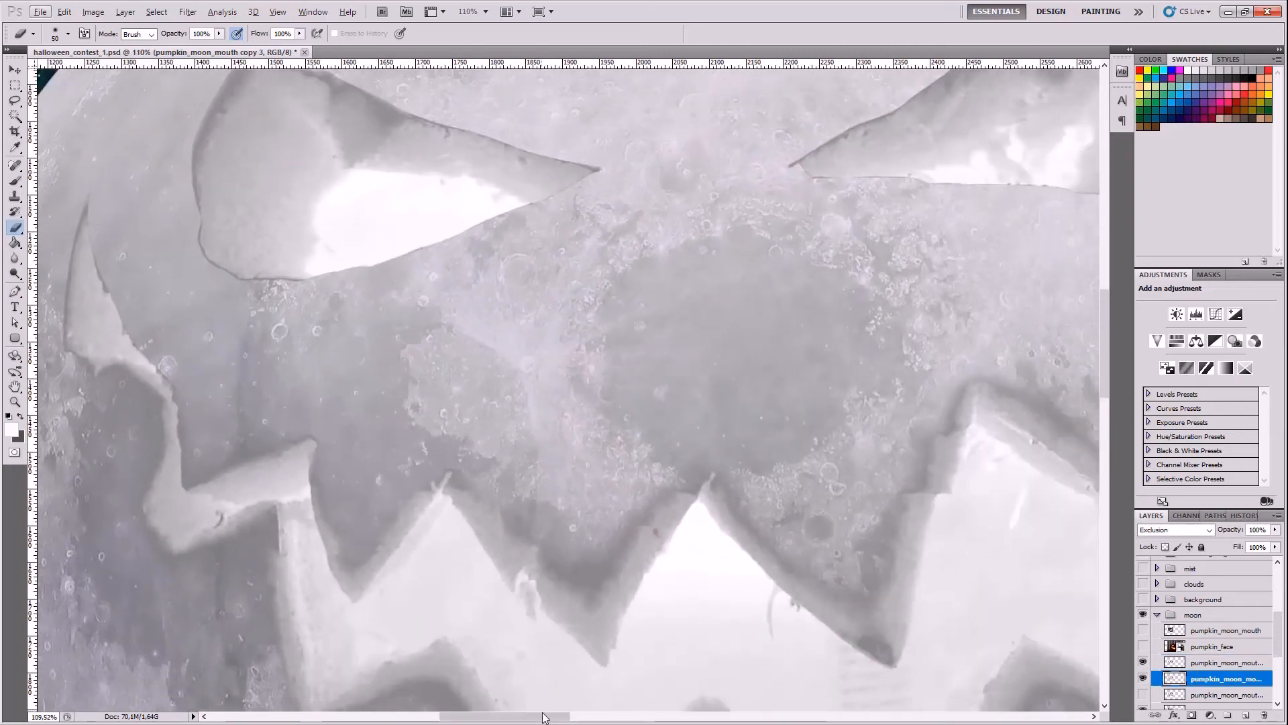
scroll(430, 555, "down", 5)
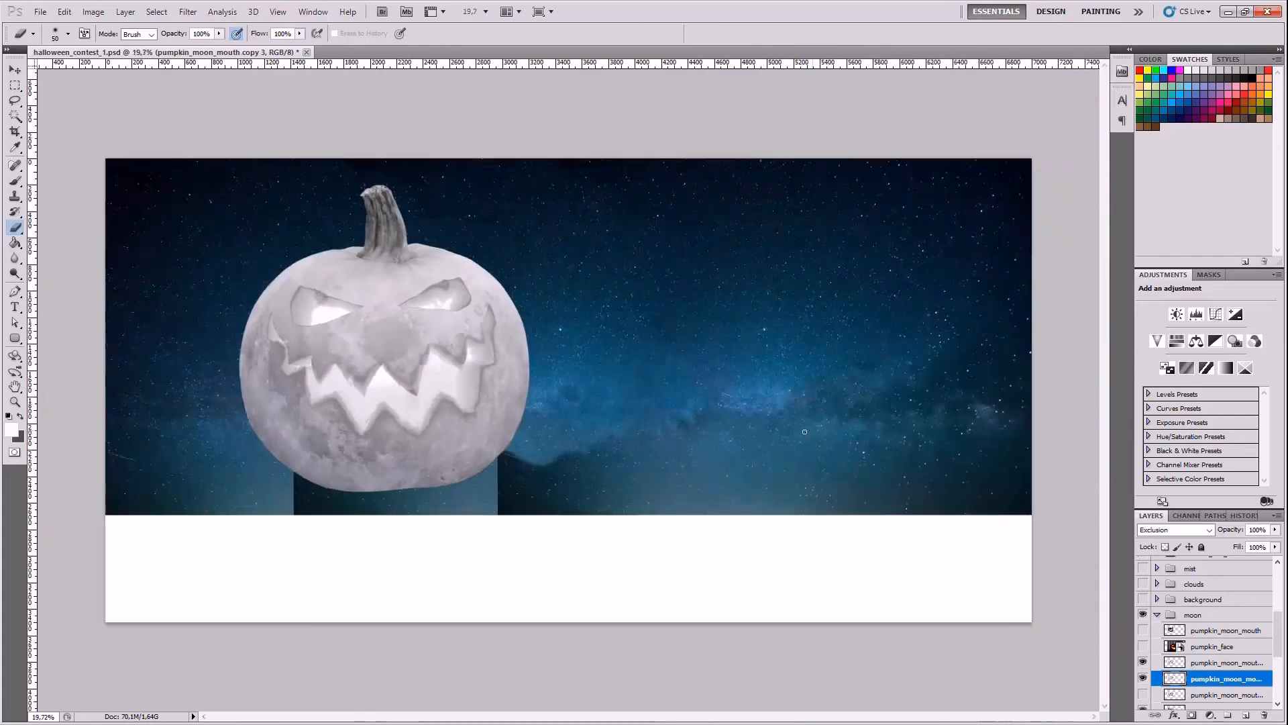
scroll(304, 407, "up", 1)
scroll(304, 406, "up", 3)
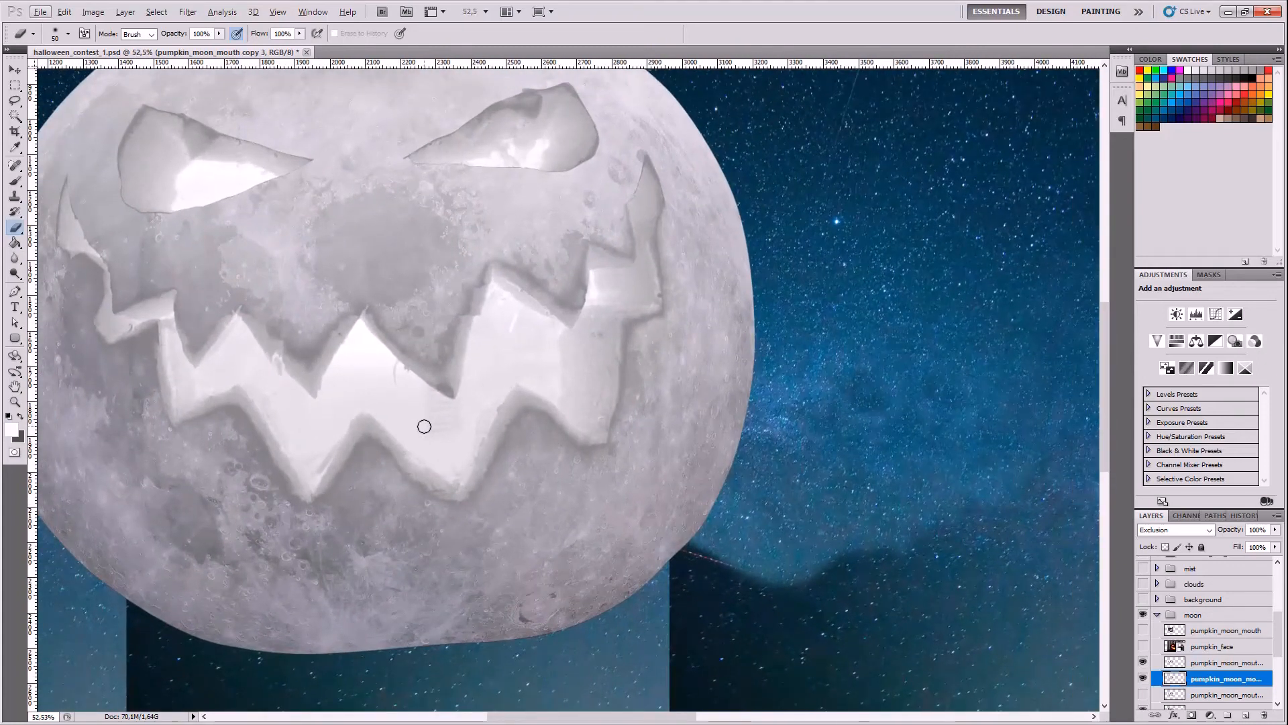
- Compare the whole face with and without the pumpkin_moon_mouth copy 2 layer
scroll(424, 432, "down", 2)
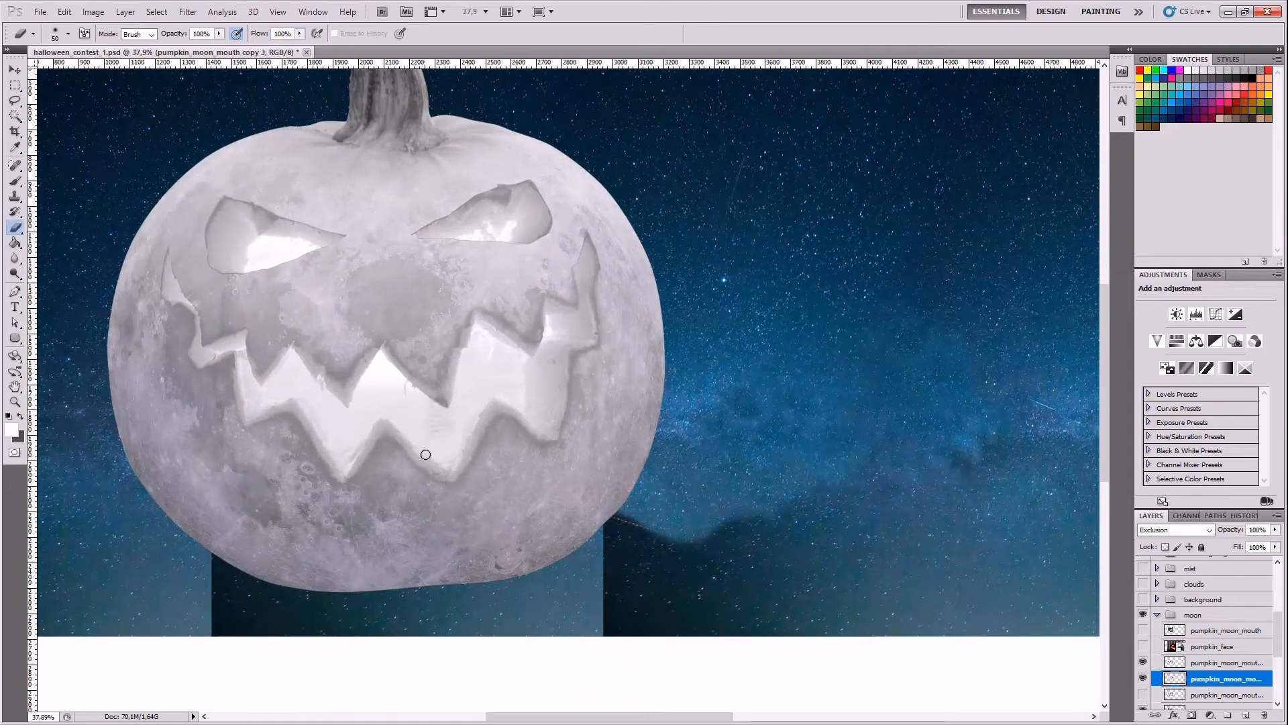
left_click(1142, 663)
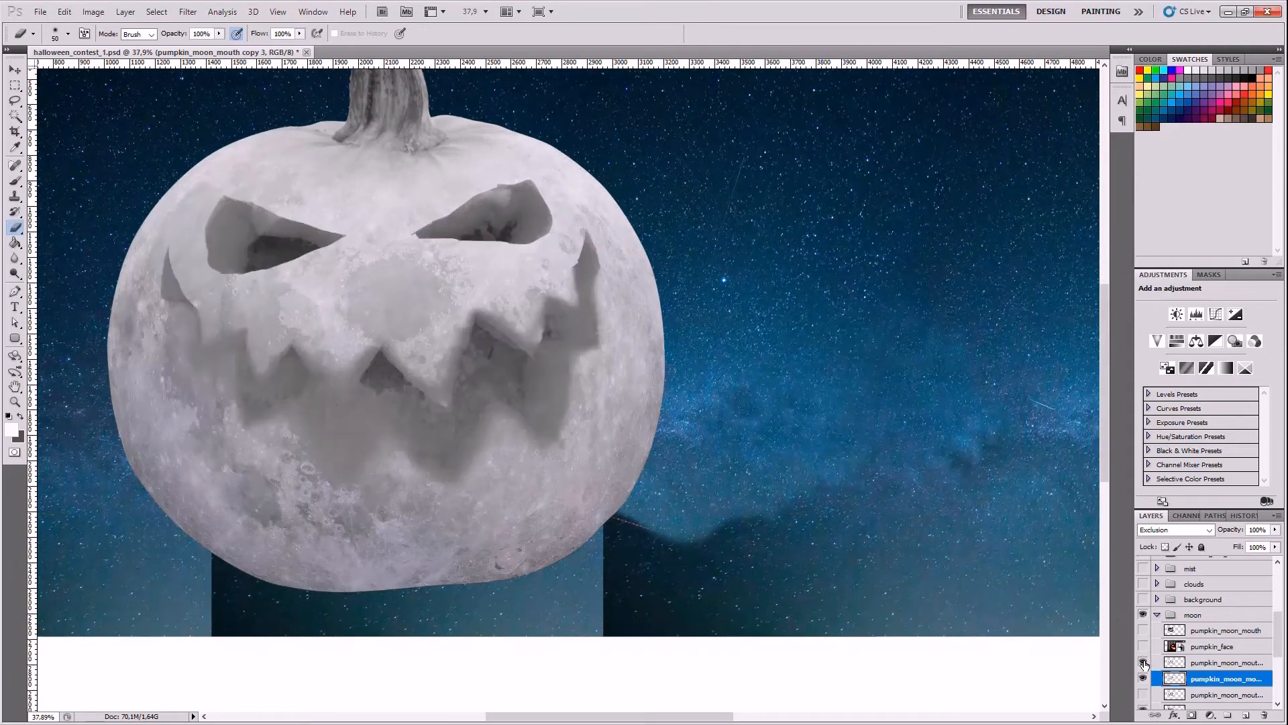
left_click(1142, 663)
- Try raising the brightness of the pumpkin_moon_mouth copy 2 layer to about 44 and discard the adjustment
left_click(1193, 665)
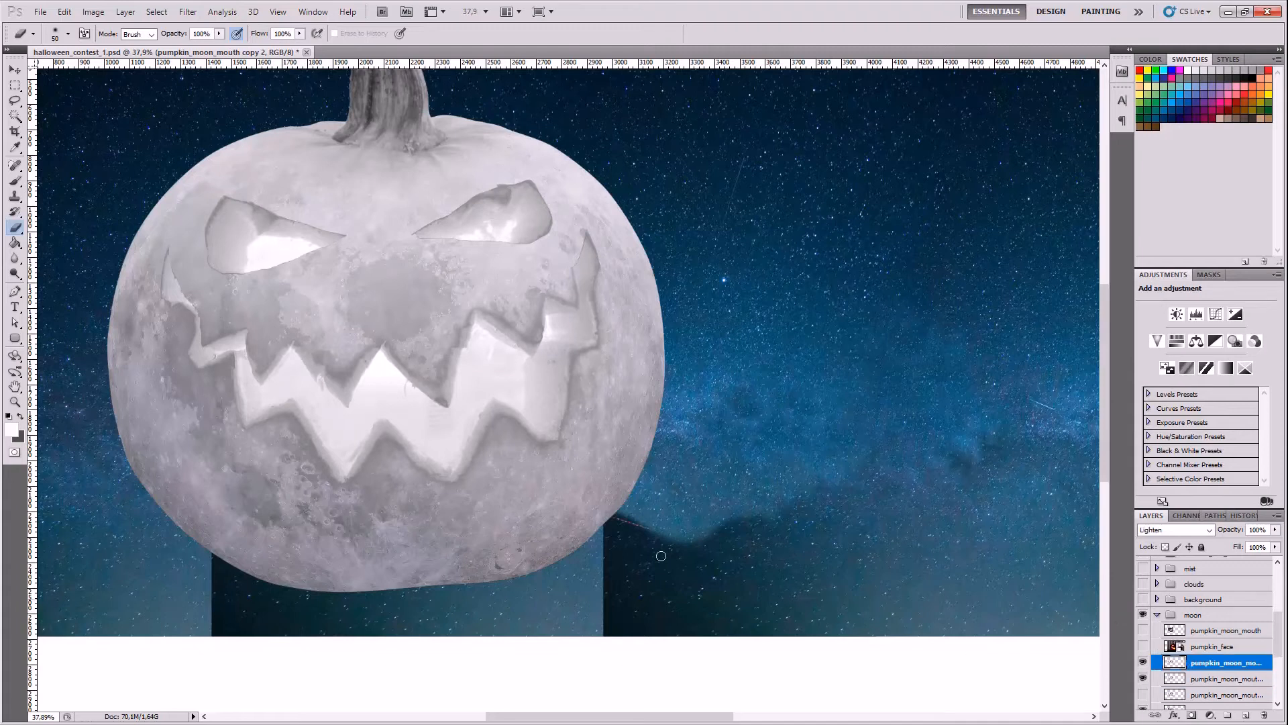
left_click(93, 11)
mouse_move(124, 44)
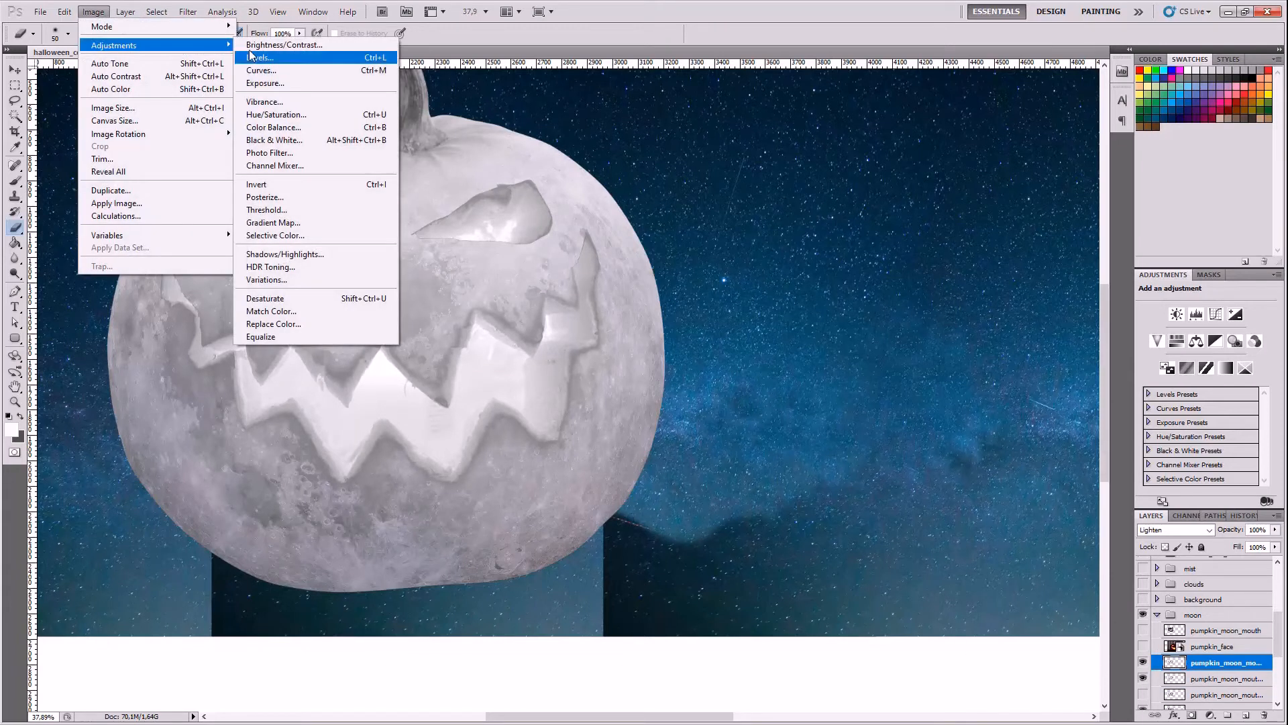
left_click(282, 44)
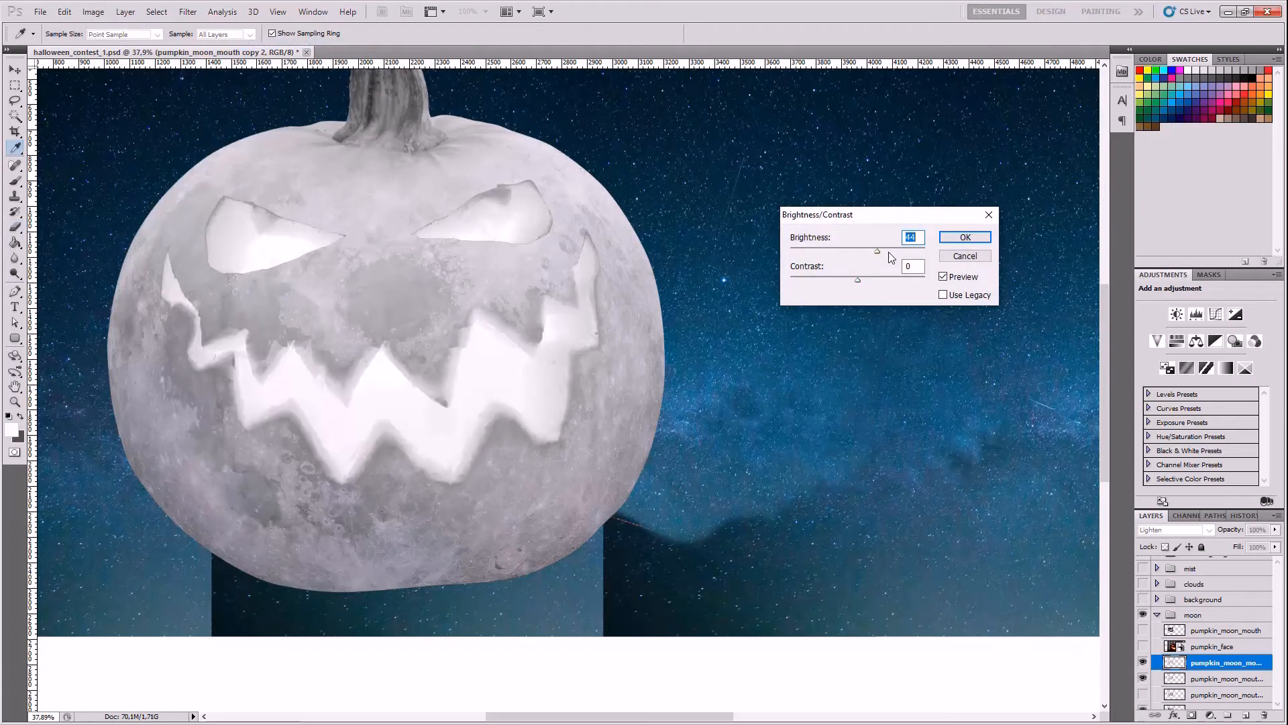
mouse_move(881, 251)
left_mouse_down()
mouse_move(896, 251)
mouse_move(877, 251)
left_mouse_up()
left_click(956, 258)
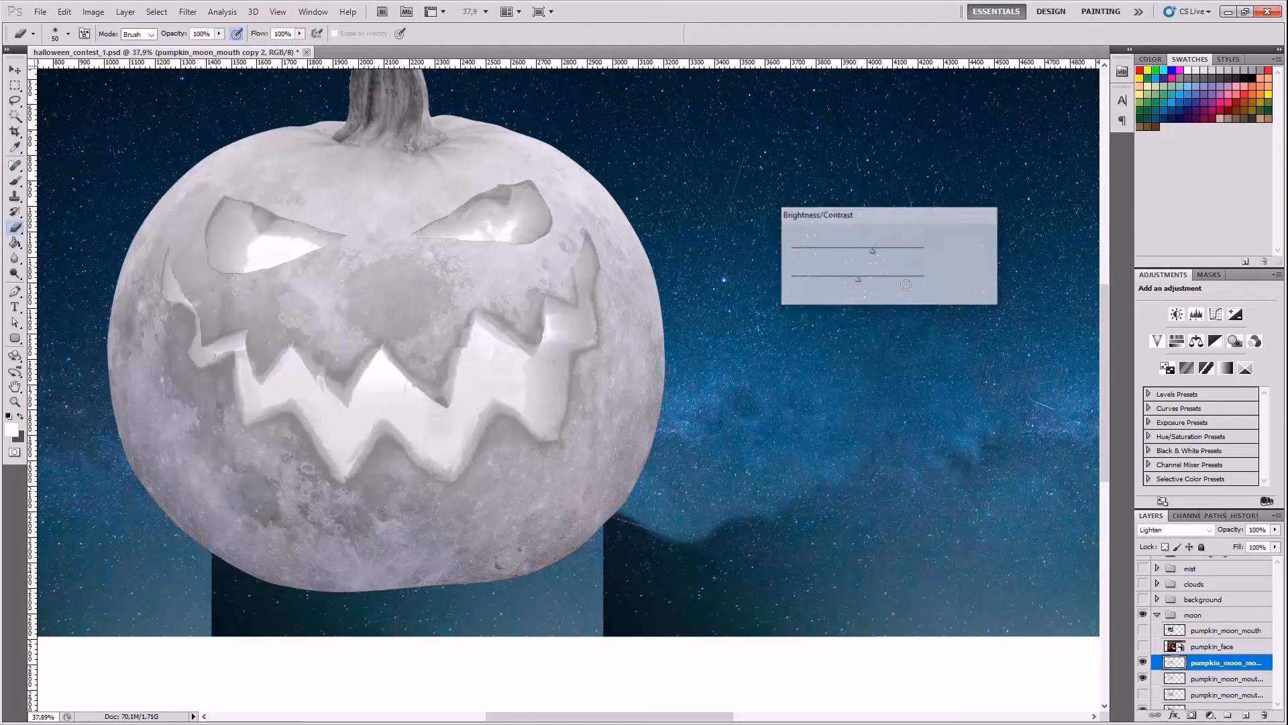
- Examine the pumpkin in the full composition and the mouth up close, with the pumpkin_moon_mouth copy 2 layer shown and hidden
scroll(492, 508, "down", 3)
scroll(489, 531, "down", 3)
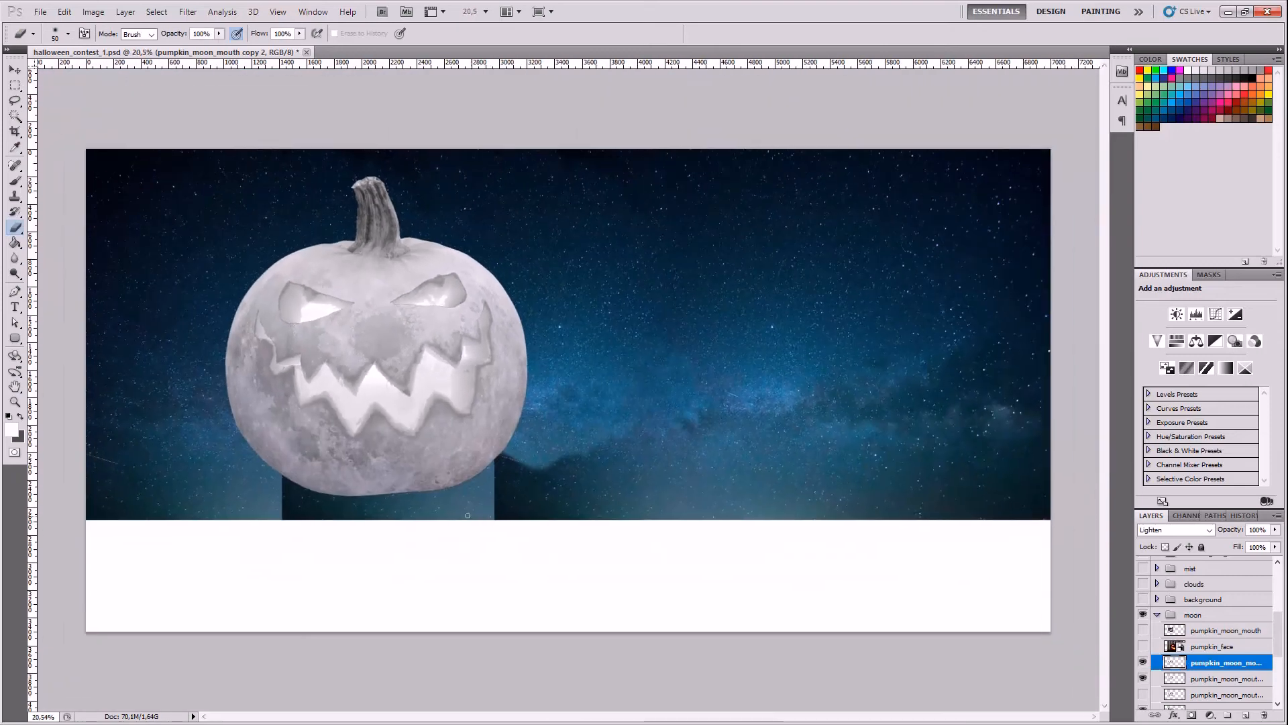
scroll(387, 455, "up", 5)
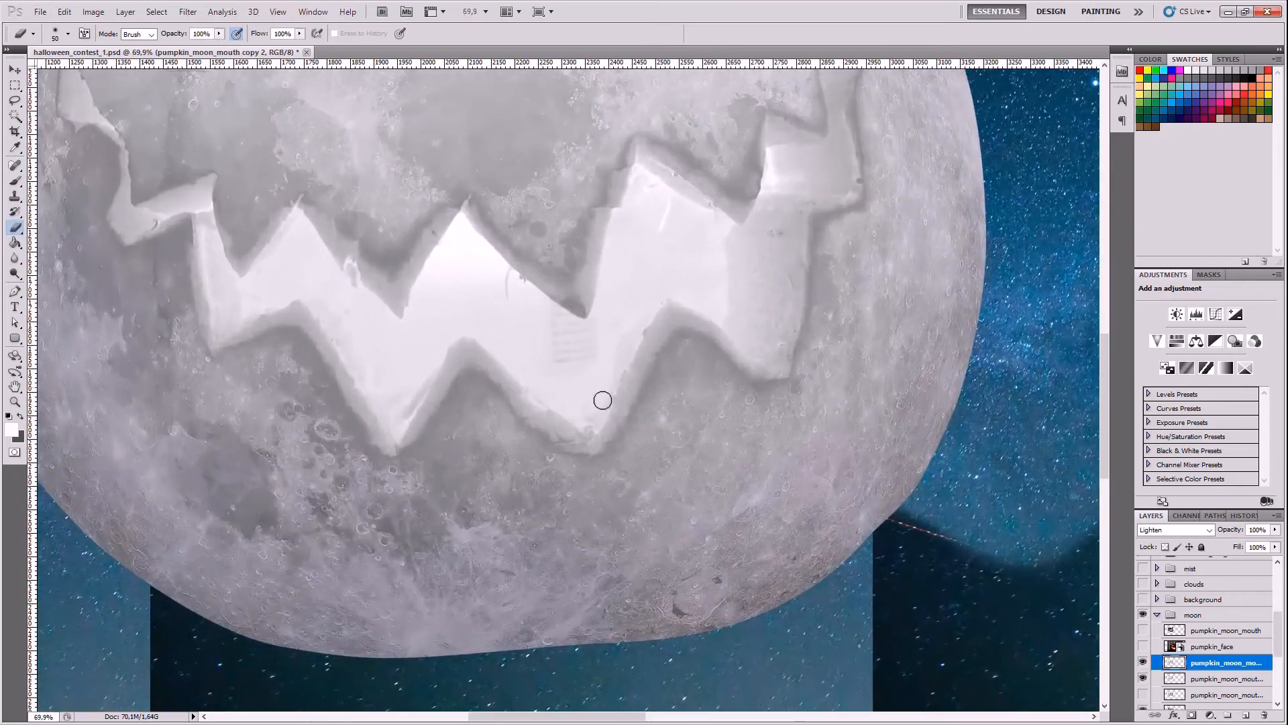
left_click(1143, 663)
left_click(1142, 663)
scroll(671, 469, "up", 2)
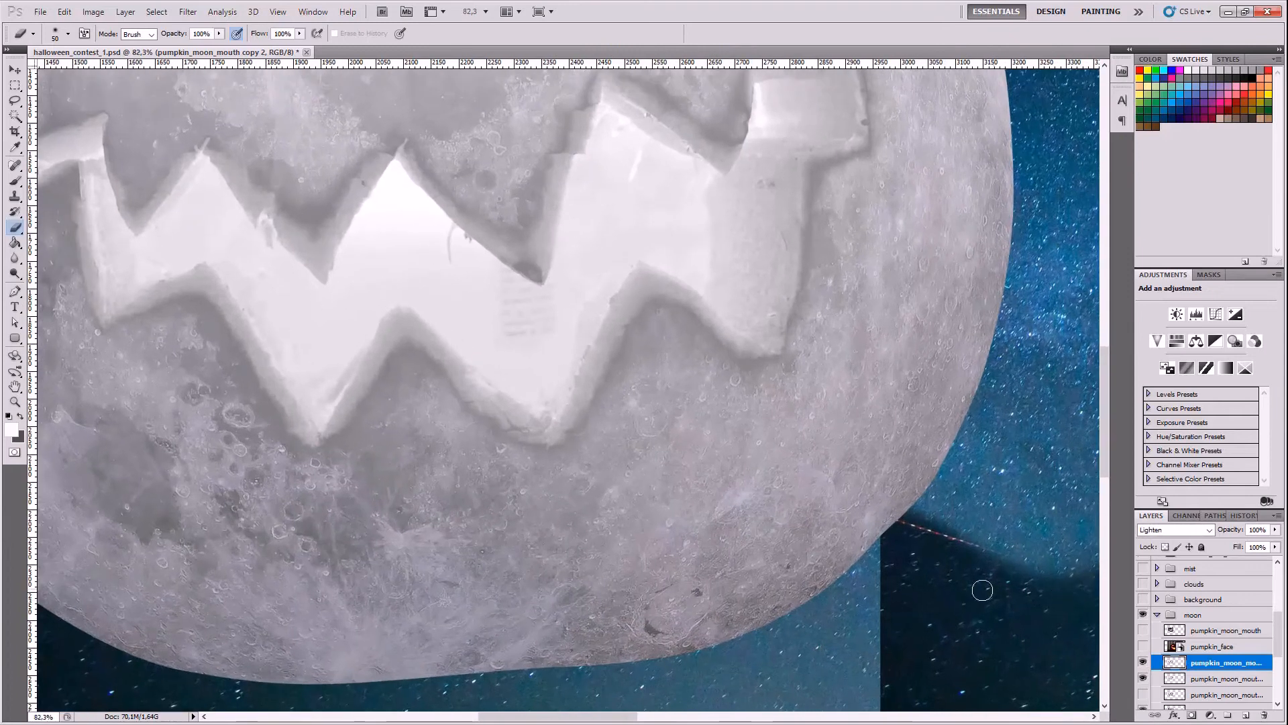
left_click(1142, 663)
left_click(1143, 663)
- Duplicate the pumpkin_moon_mouth copy 3 layer as pumpkin_moon_mouth copy 4 and hide the original
left_click(1186, 676)
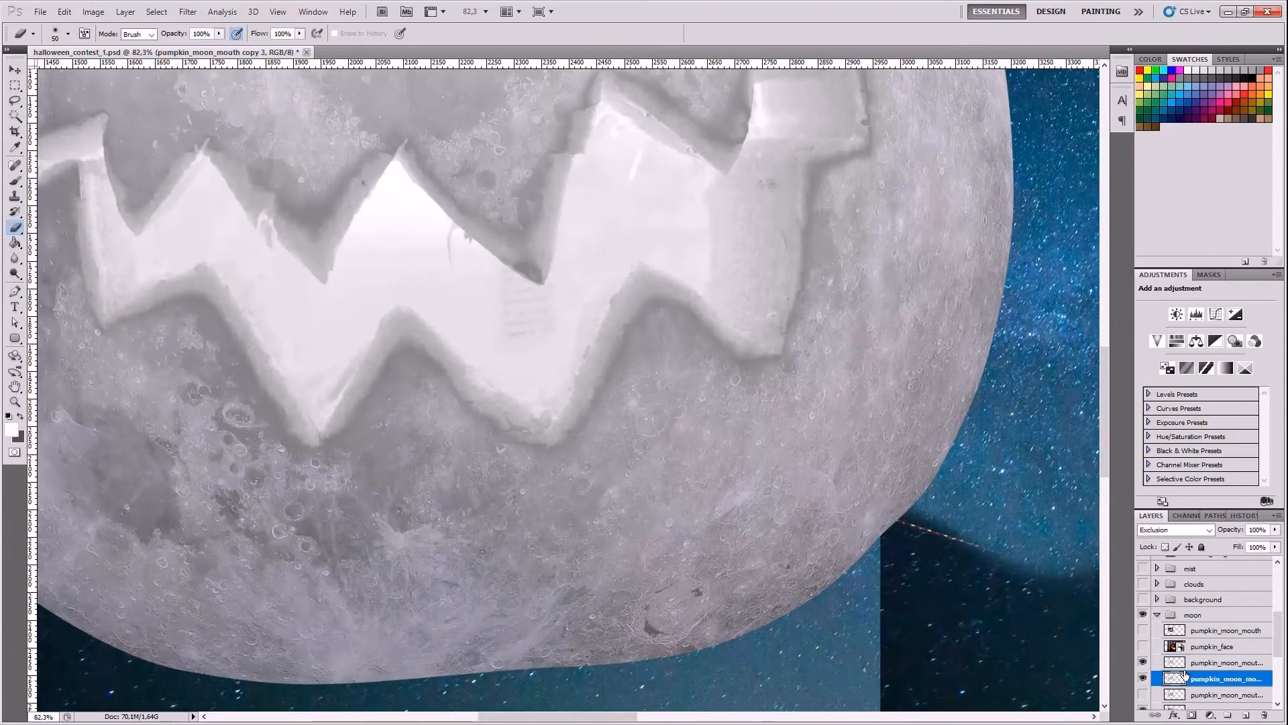
right_click(1196, 680)
left_click(1134, 411)
key("Return")
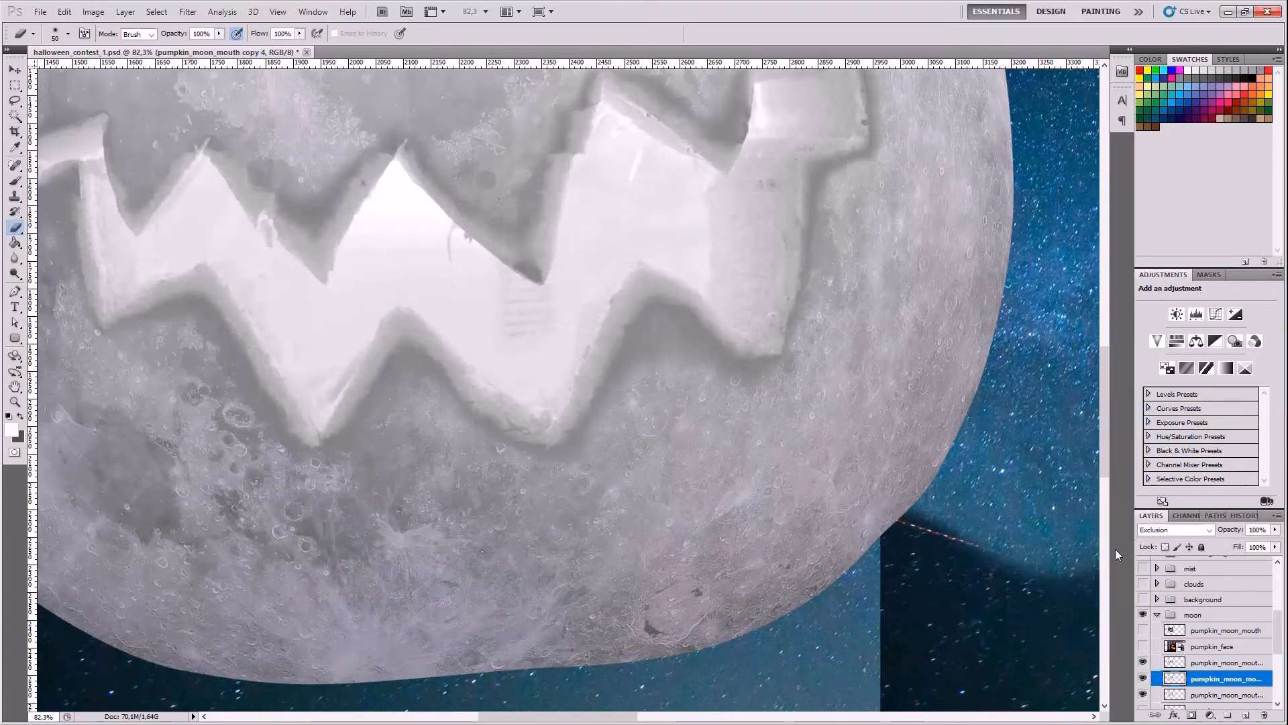
left_click(1142, 695)
- Try erasing along a lower tooth edge on the pumpkin_moon_mouth copy 4 layer and undo the stroke
scroll(377, 455, "up", 3)
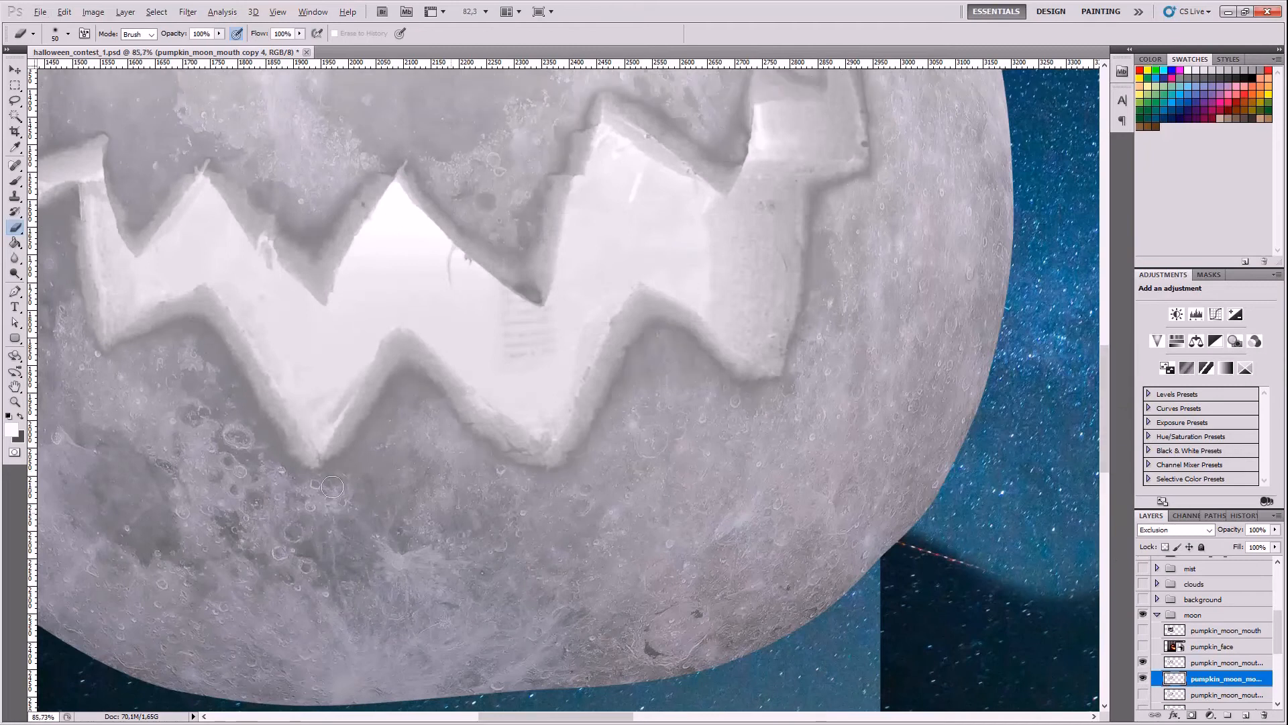
scroll(377, 455, "up", 2)
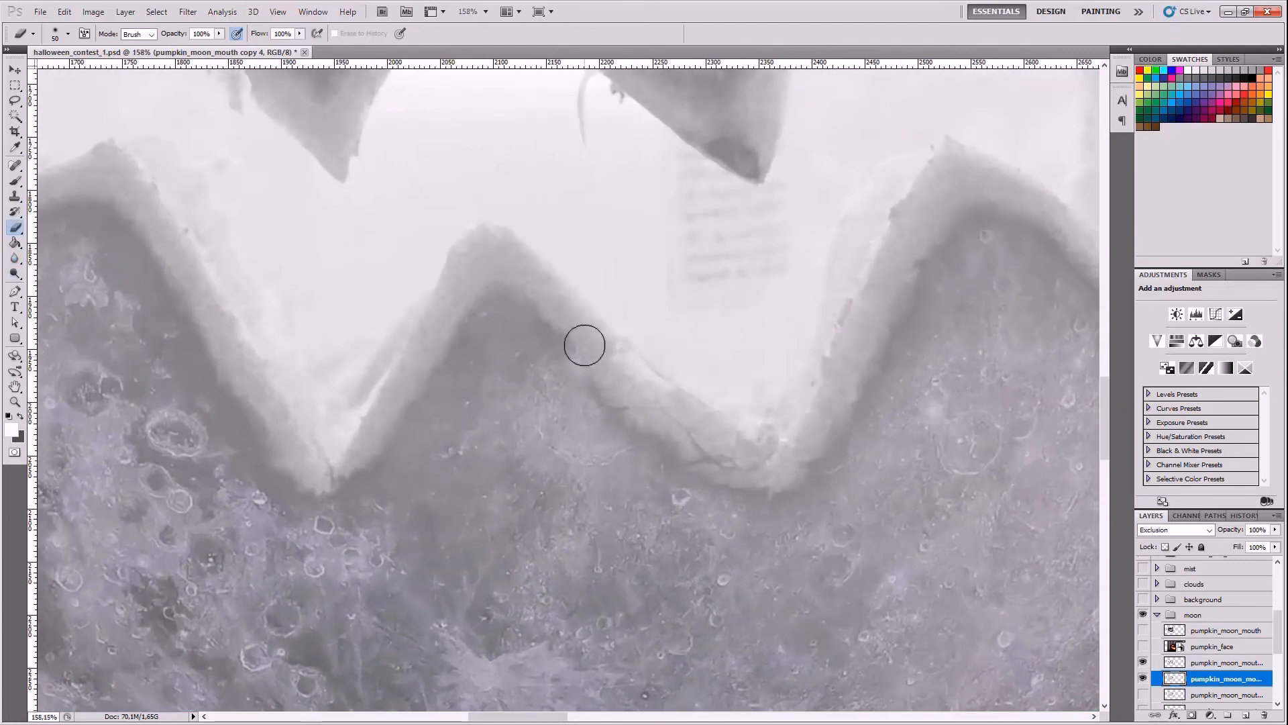
left_click_drag(584, 344, 645, 429)
key("ctrl+z")
- Compare the face with the pumpkin_moon_mouth copy 4 and copy 2 layers alternately hidden and shown
scroll(884, 558, "down", 2)
scroll(1207, 631, "down", 2)
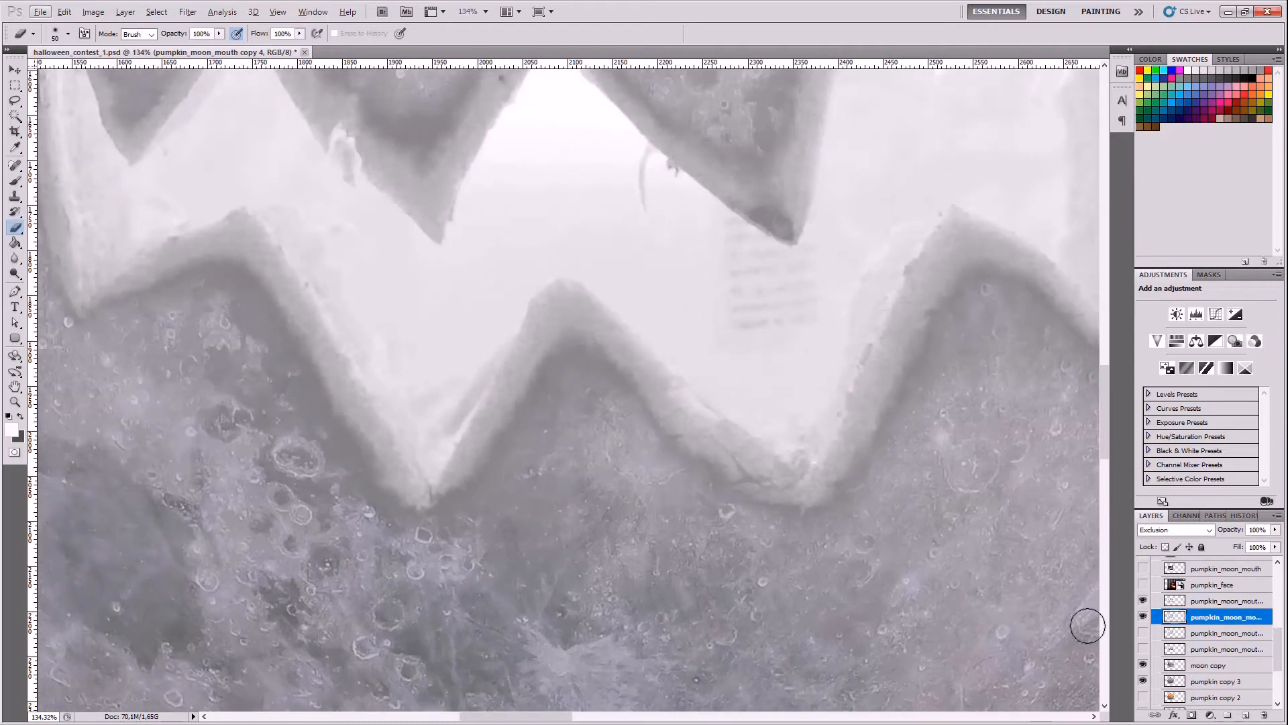
scroll(792, 542, "down", 3)
scroll(776, 525, "down", 2)
left_click(1143, 616)
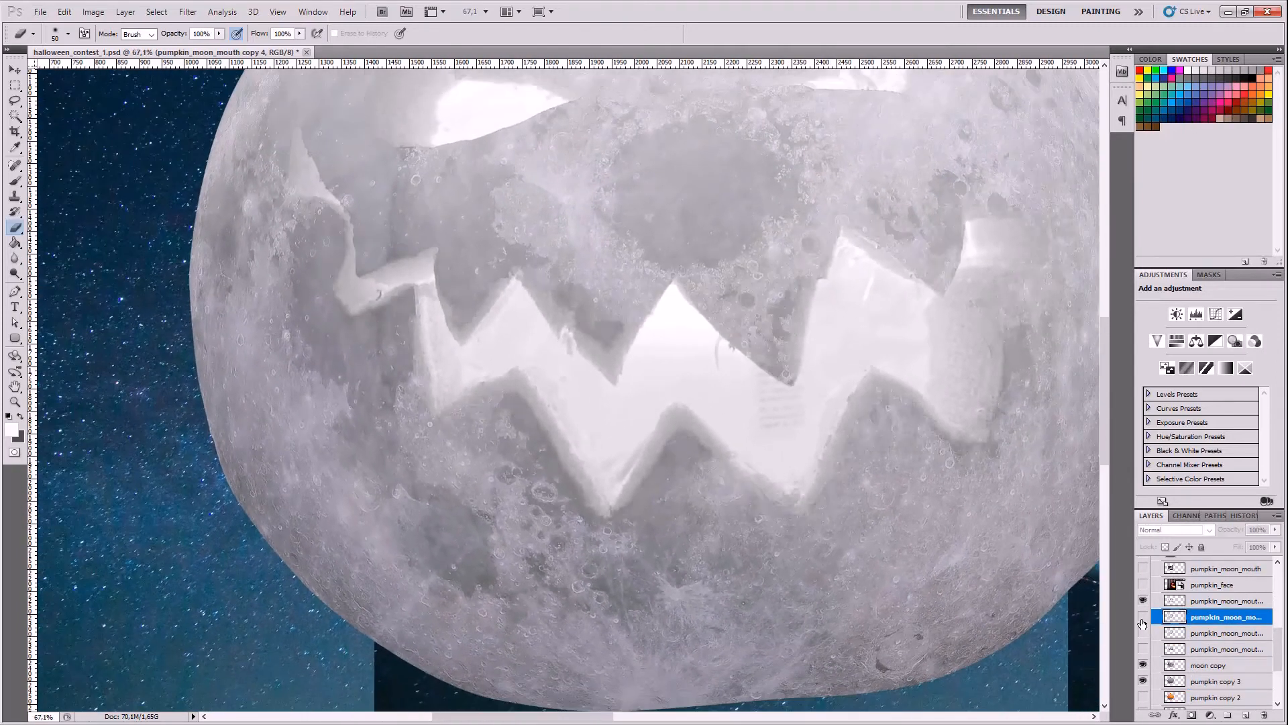
left_click(1143, 618)
left_click(1142, 601)
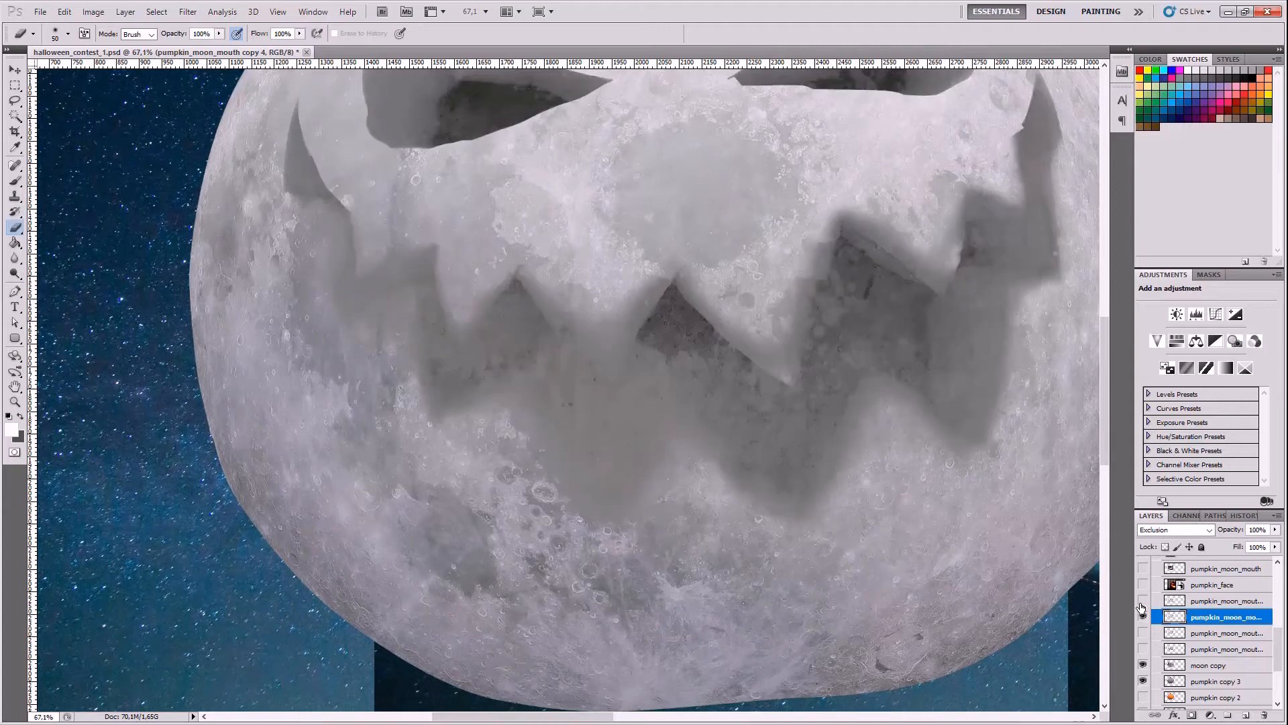
left_click(1142, 603)
left_click(1143, 616)
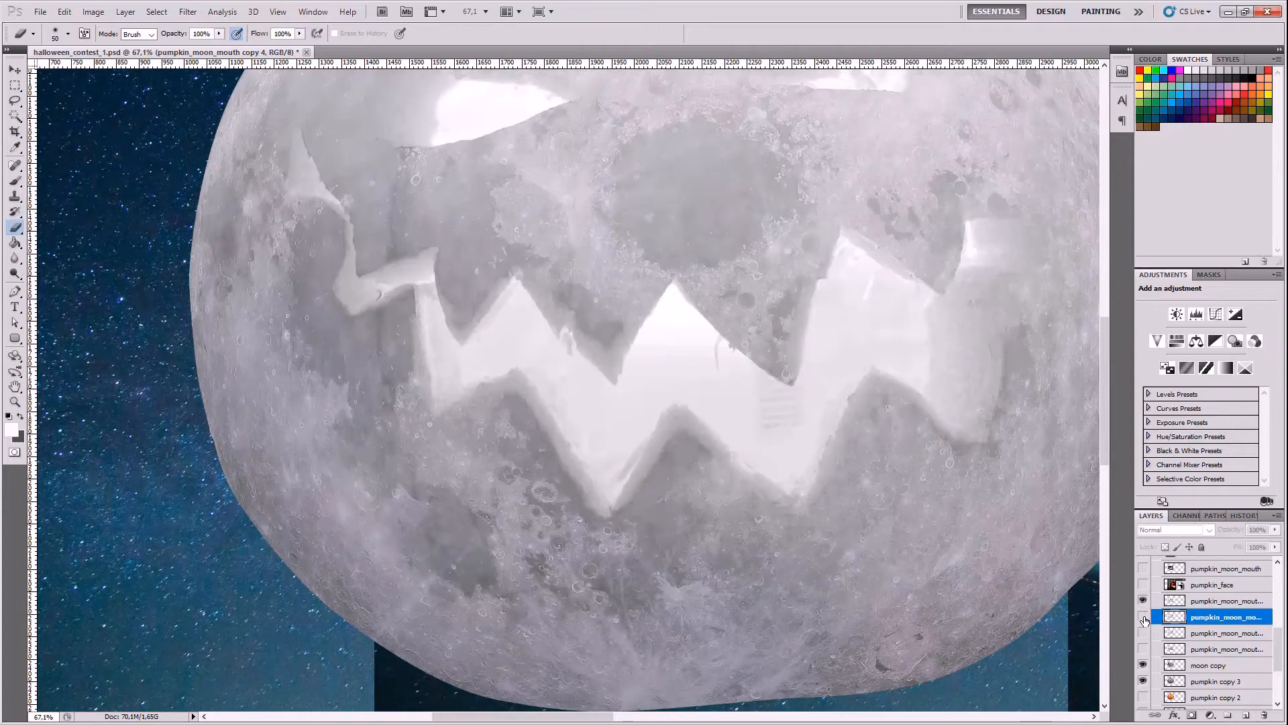
left_click(1143, 617)
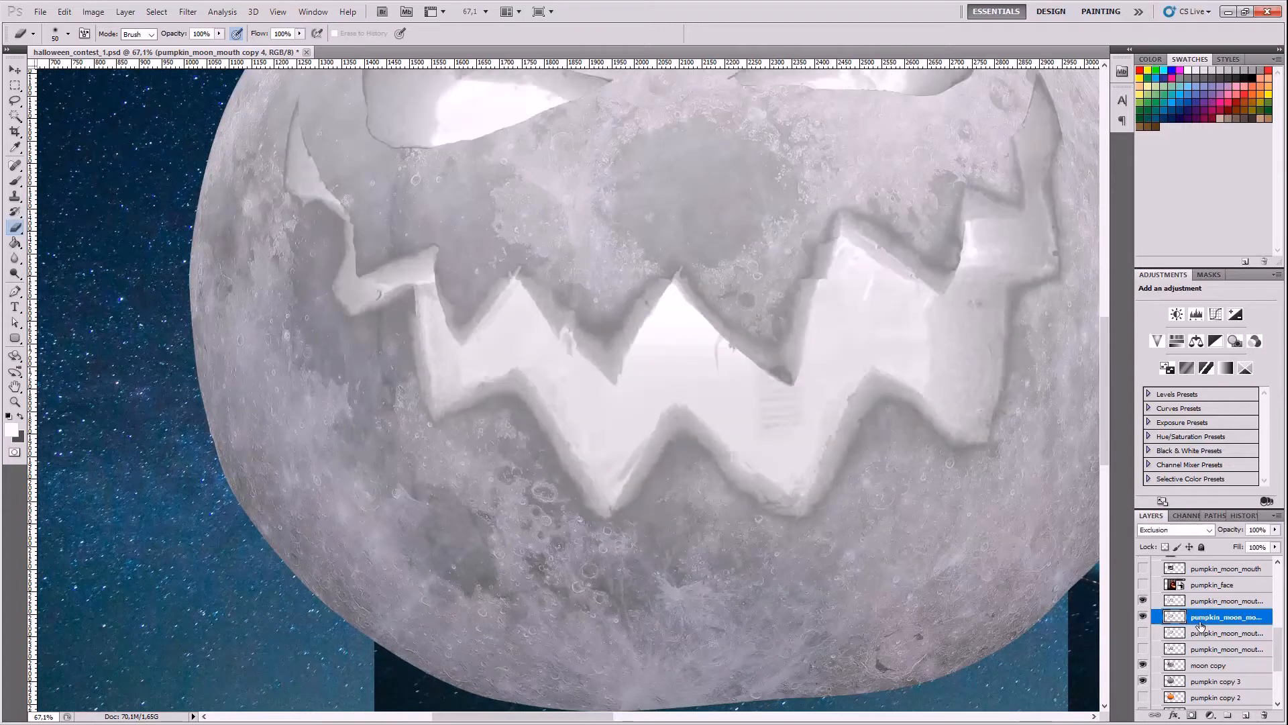
left_click(1142, 601)
left_click(1142, 602)
left_click(1144, 601)
left_click(1144, 601)
- Delete the pumpkin_moon_mouth copy 4 layer, show the copy 3 layer again, and check the face with and without it
key("Delete")
left_click(1143, 619)
scroll(798, 447, "down", 5)
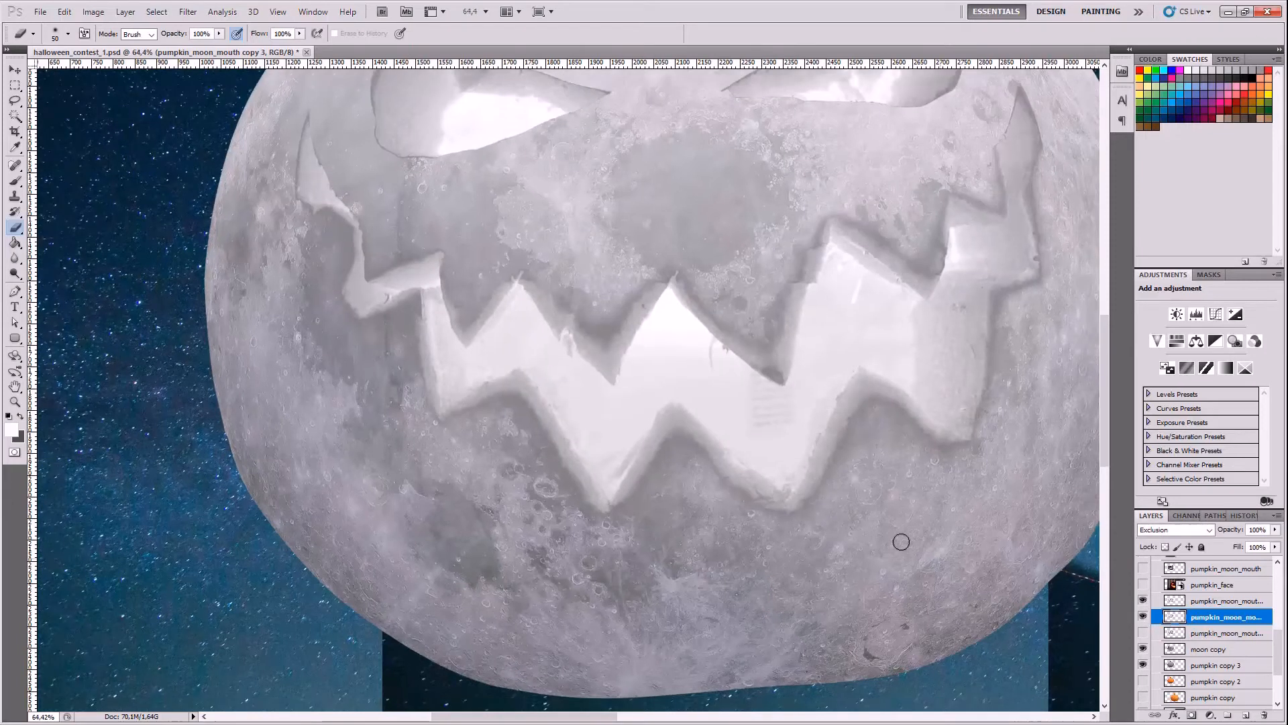
left_click(1144, 617)
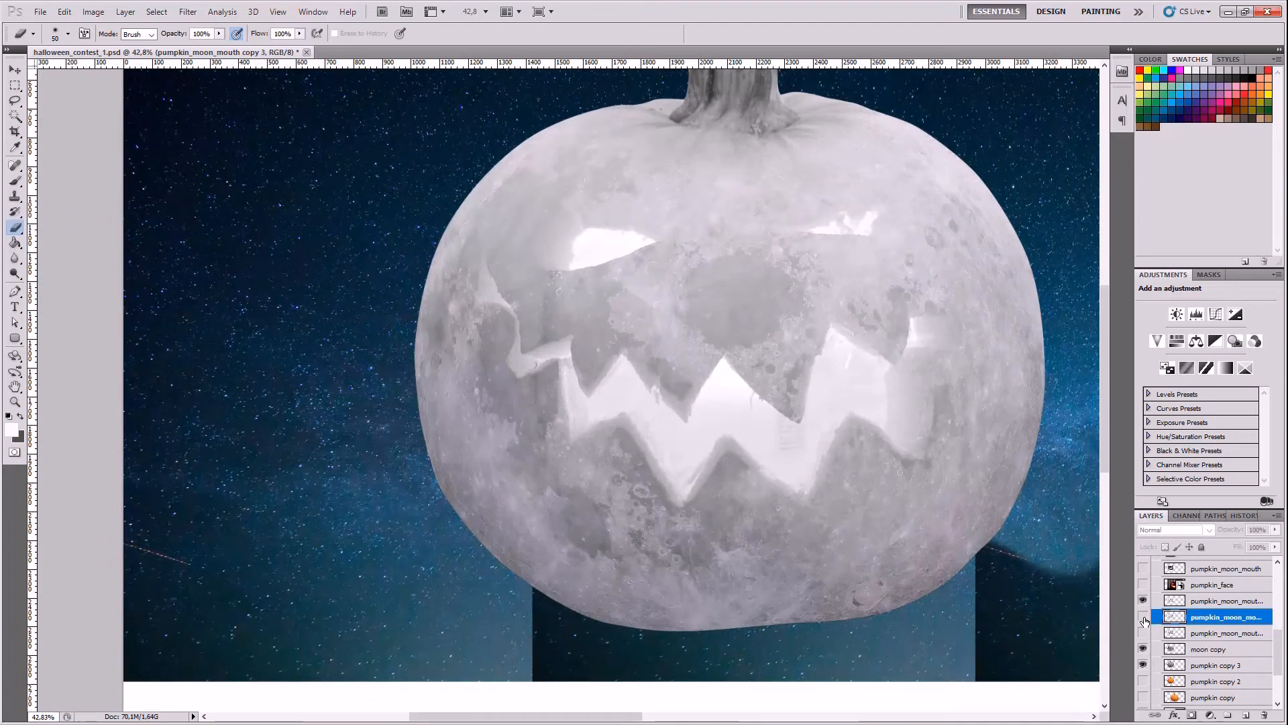
left_click(1143, 617)
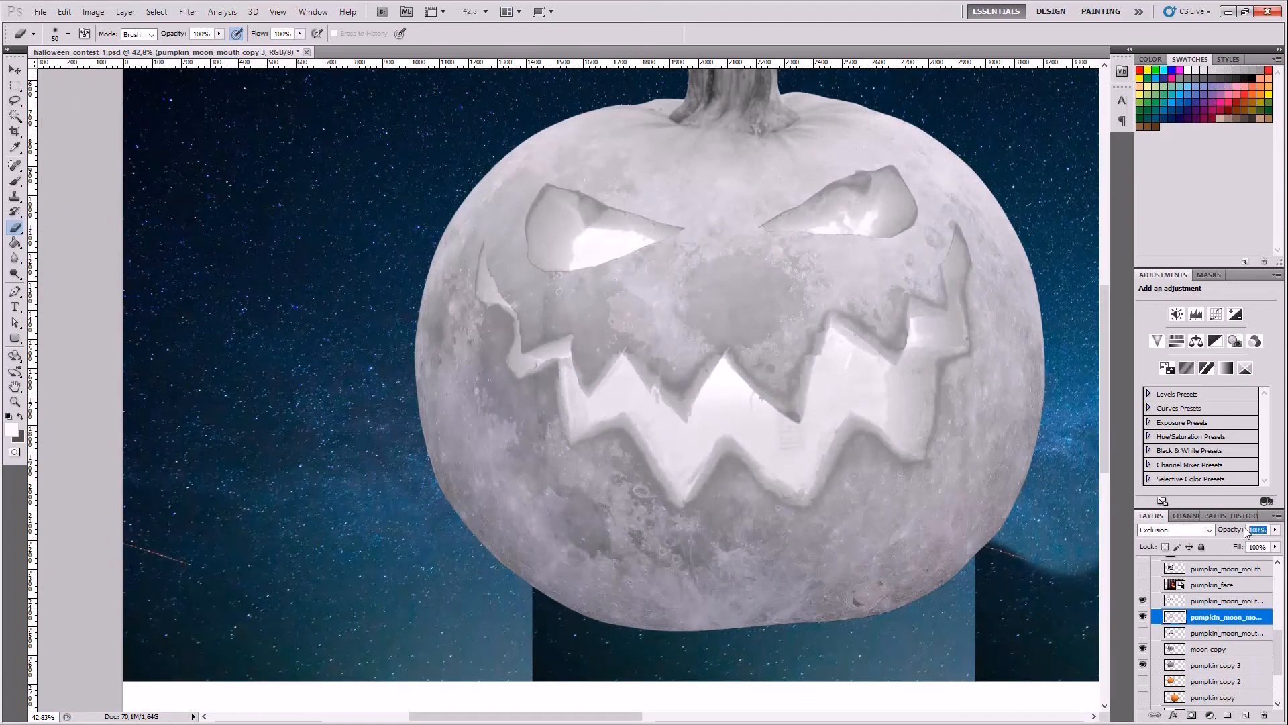
- Try 80% and 50% opacity on the pumpkin_moon_mouth copy 3 layer and check the effect on the face
type("80")
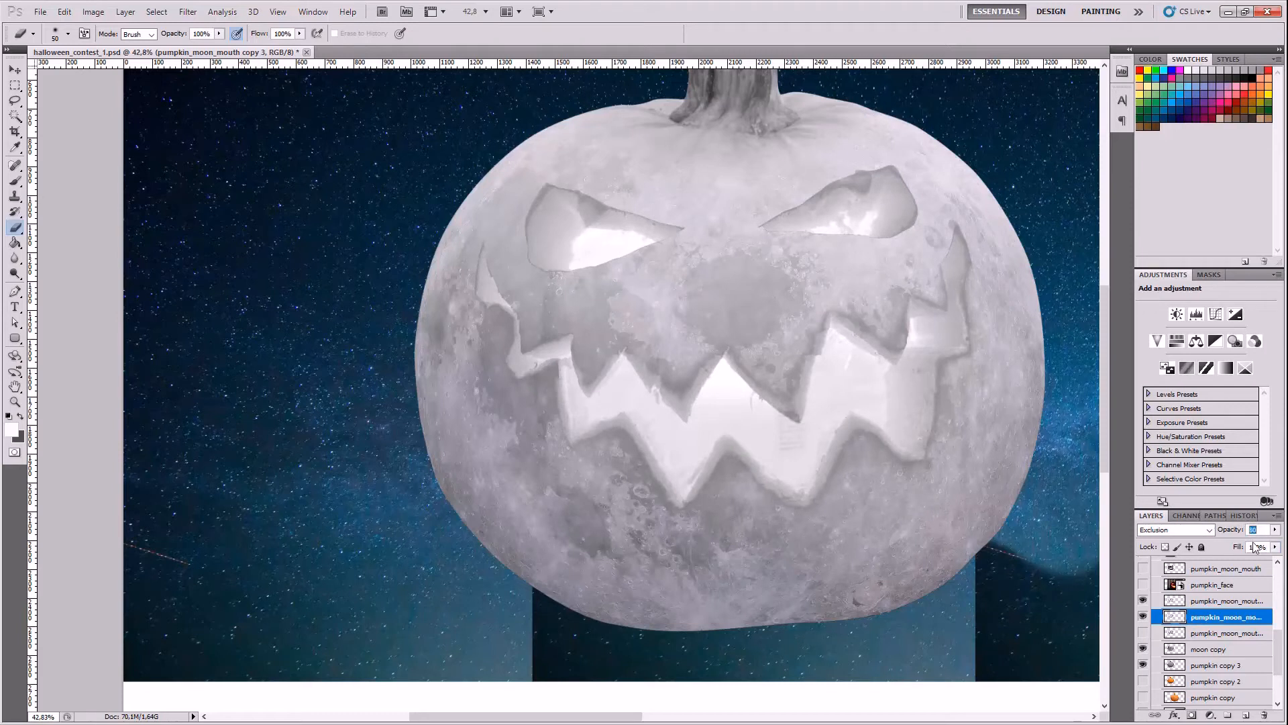
type("50")
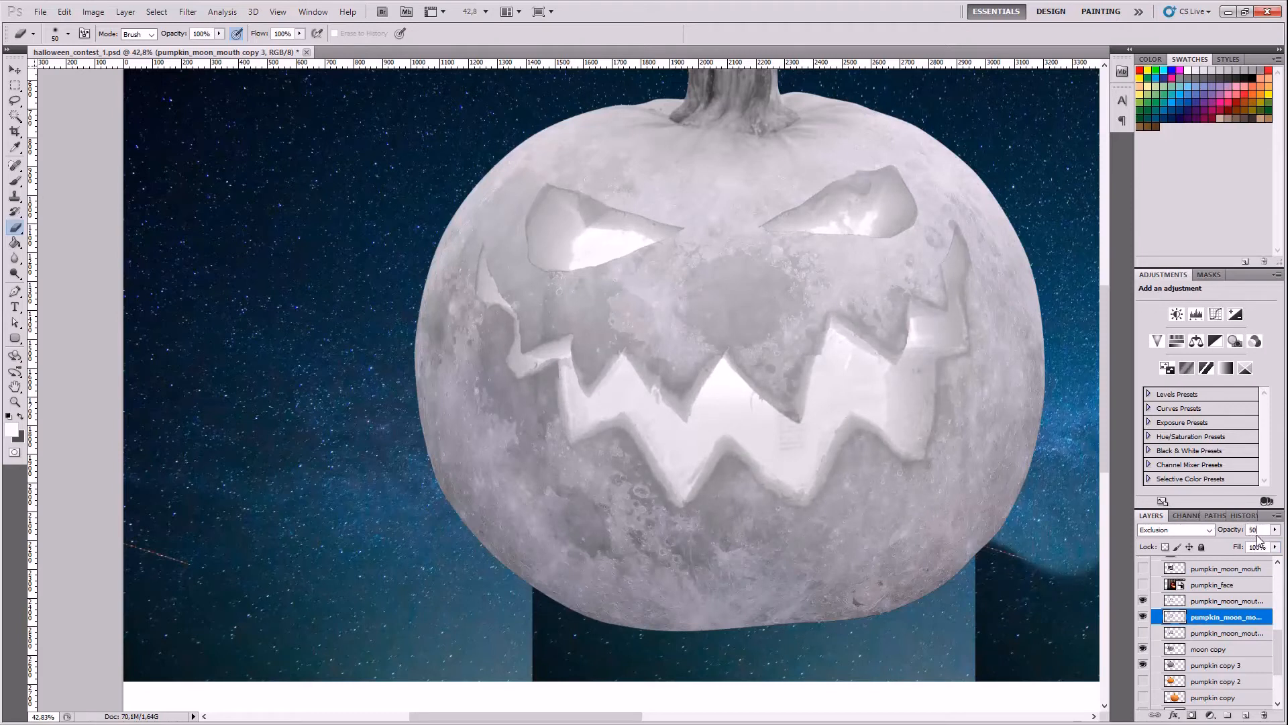
left_click(1143, 619)
scroll(779, 472, "down", 4)
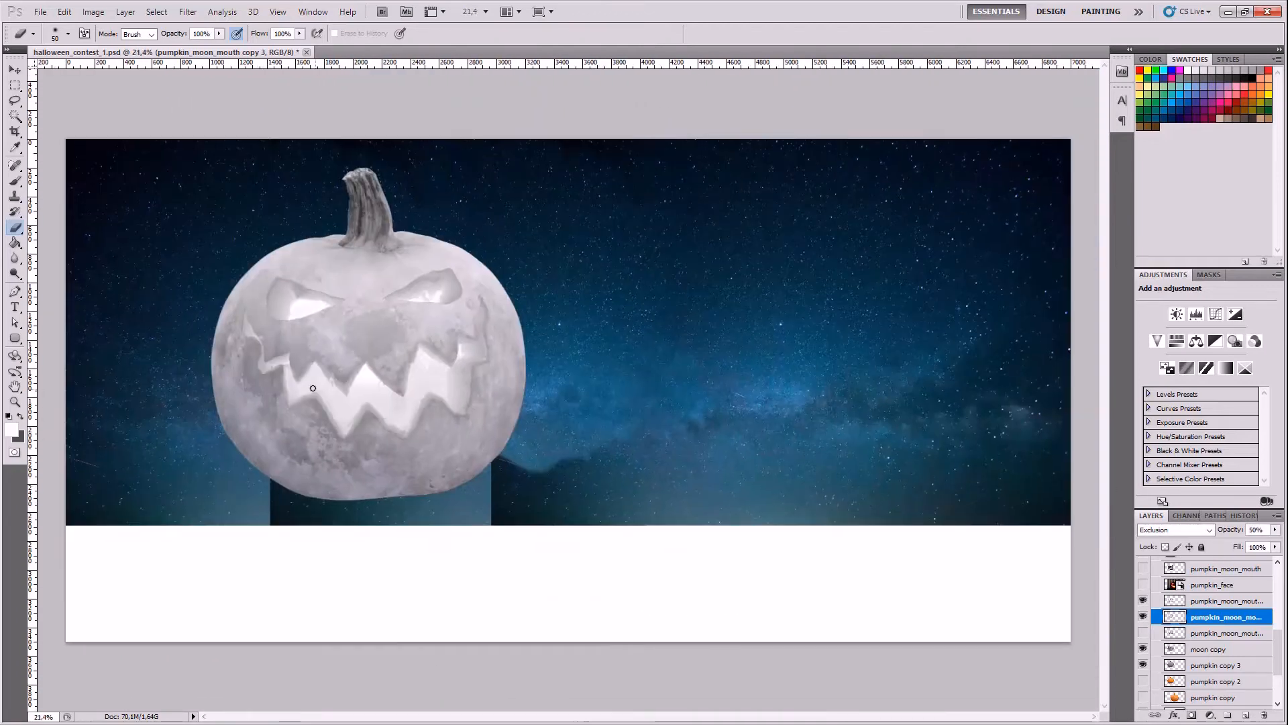
scroll(299, 377, "up", 3)
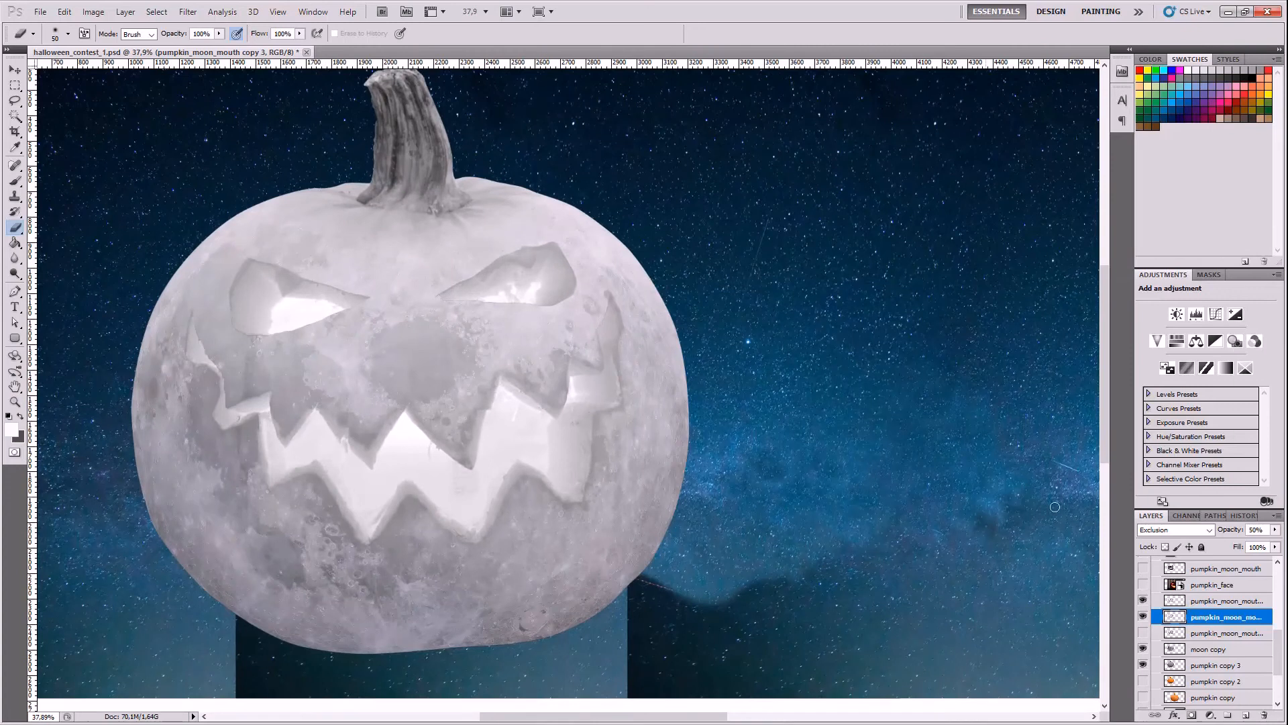
- Set the opacity of the pumpkin_moon_mouth copy 3 layer to 80% after trying 100%
type("100")
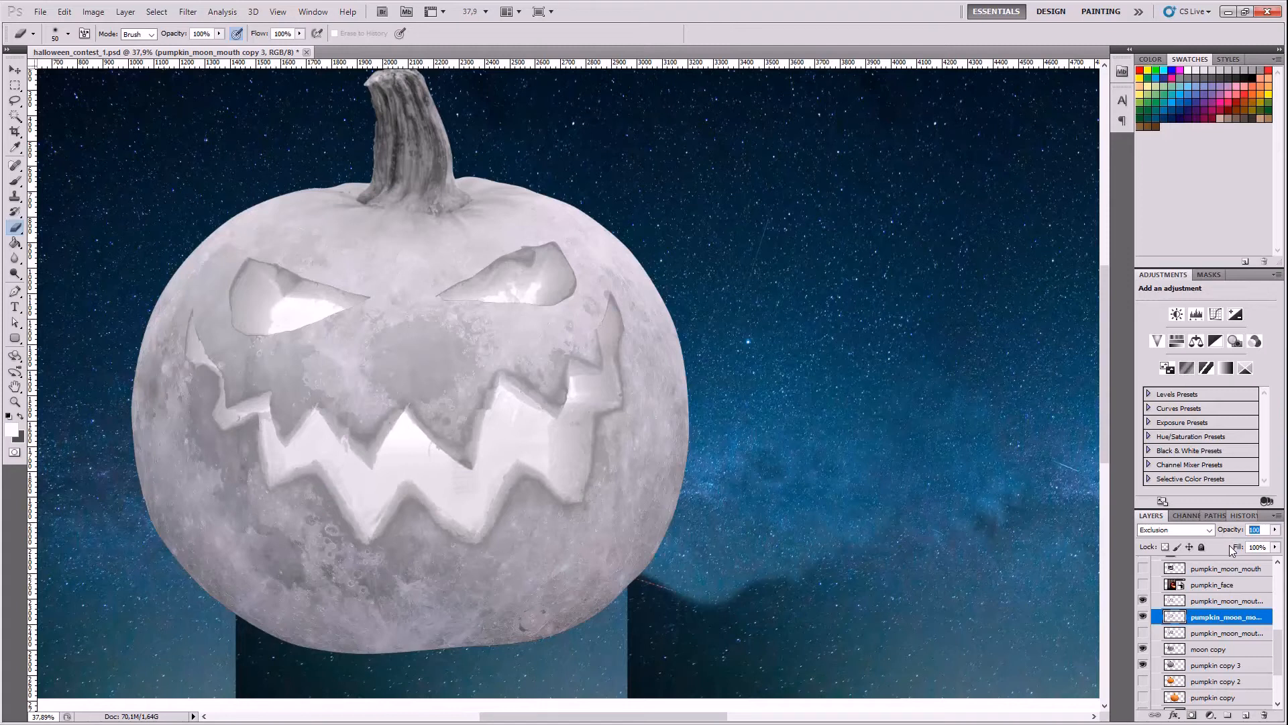
type("80")
key("Return")
- Try high and low brightness and contrast settings on the pumpkin_moon_mouth copy 3 layer and discard the adjustment
left_click(93, 12)
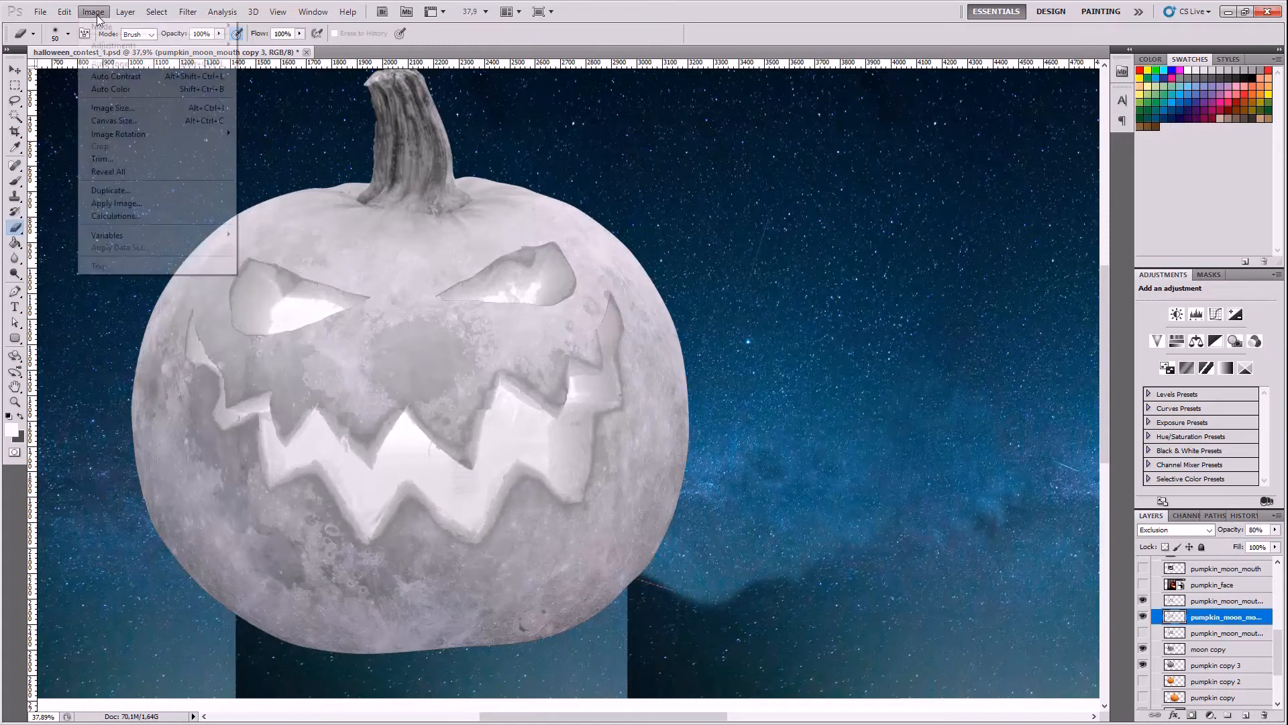
mouse_move(107, 43)
left_click(269, 42)
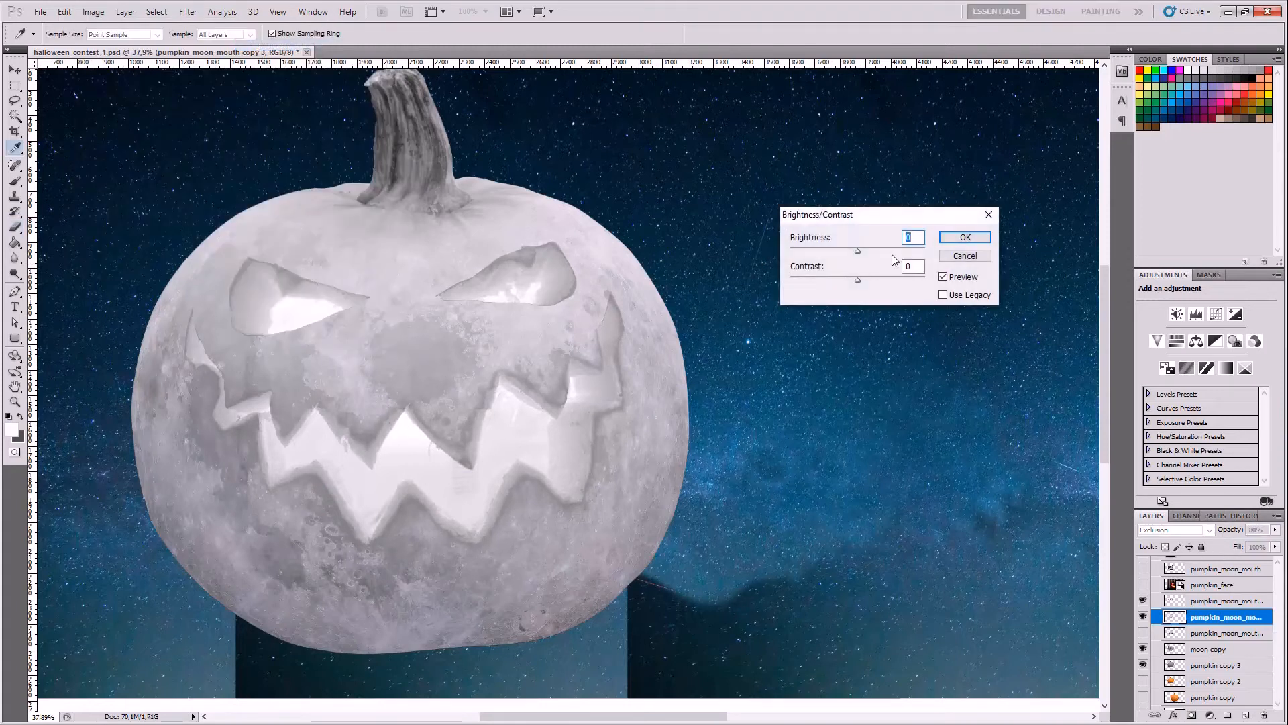
left_click(873, 280)
left_click_drag(858, 251, 893, 258)
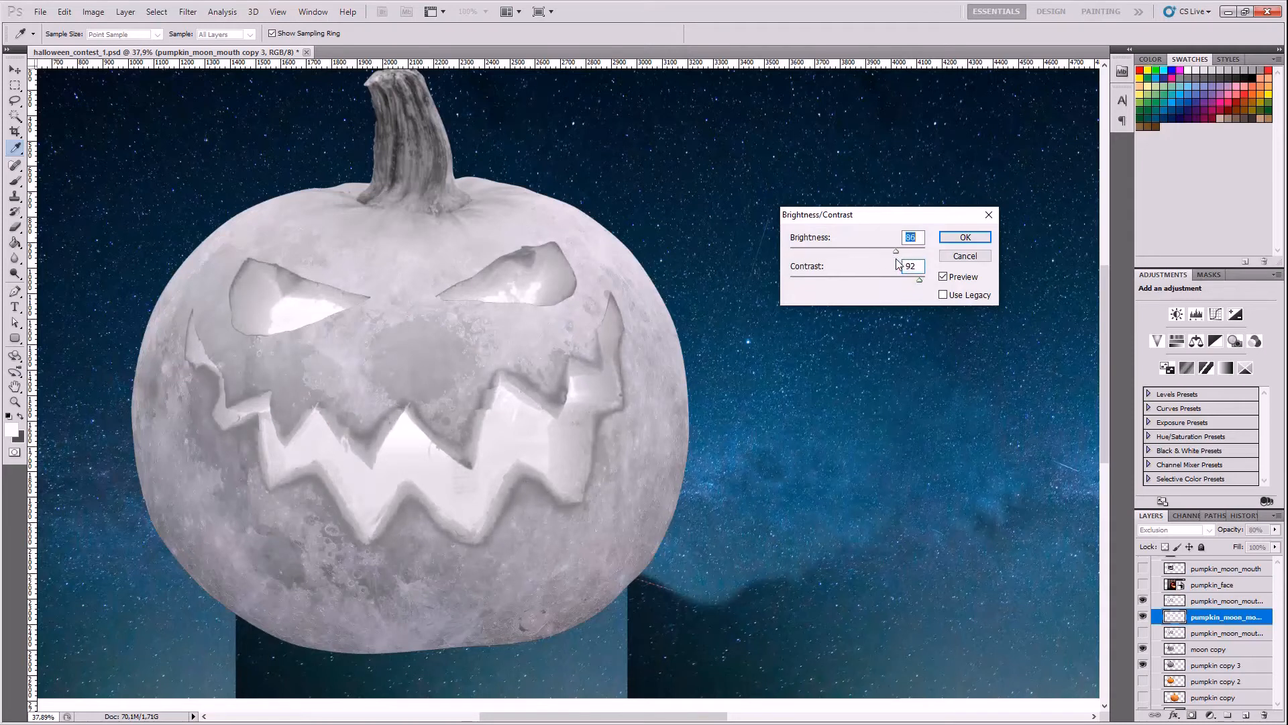
left_click_drag(852, 275, 800, 278)
left_click_drag(899, 252, 793, 263)
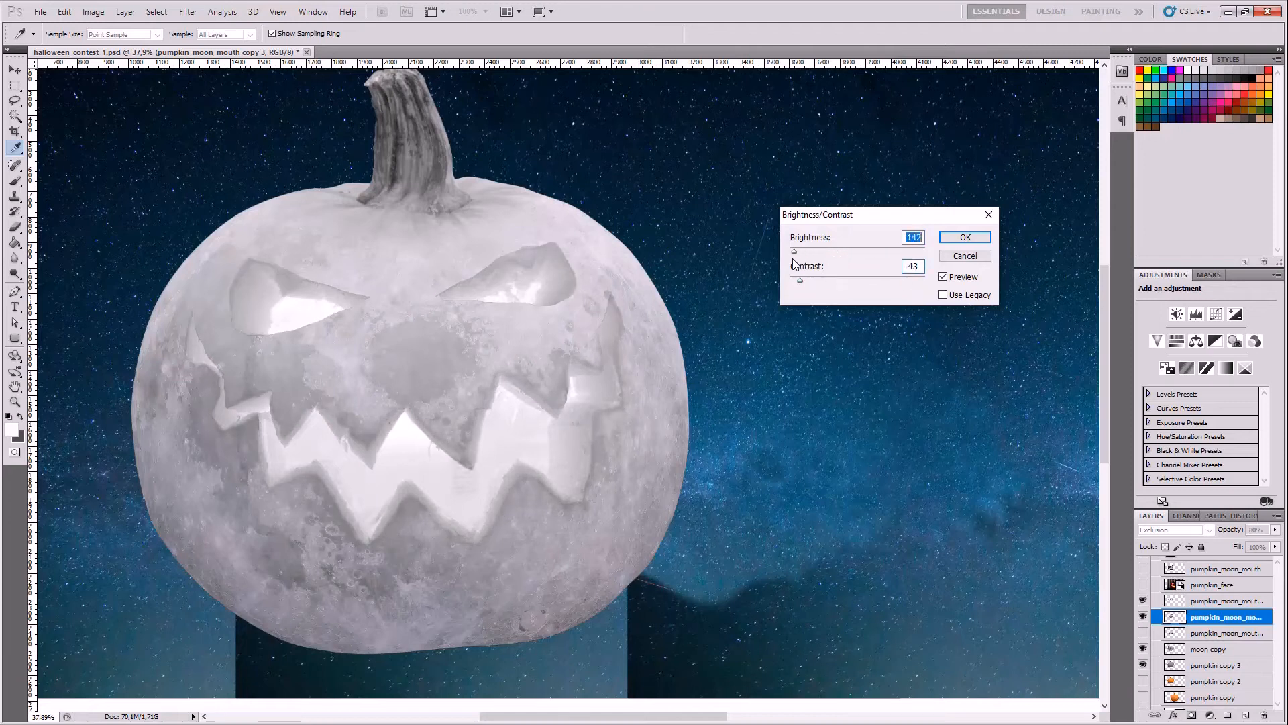
left_click(958, 257)
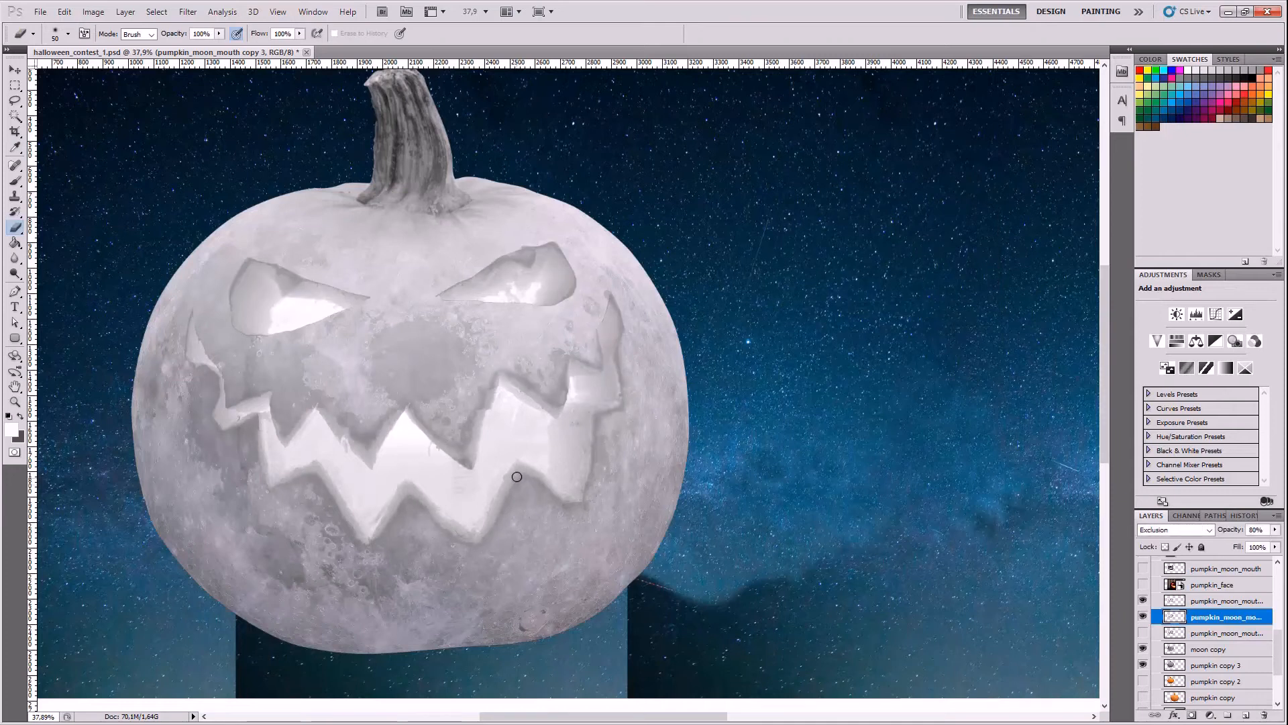
- Inspect the mouth up close, toggling the pumpkin_moon_mouth copy 3 and copy 2 layers to compare their contributions
scroll(493, 513, "up", 3)
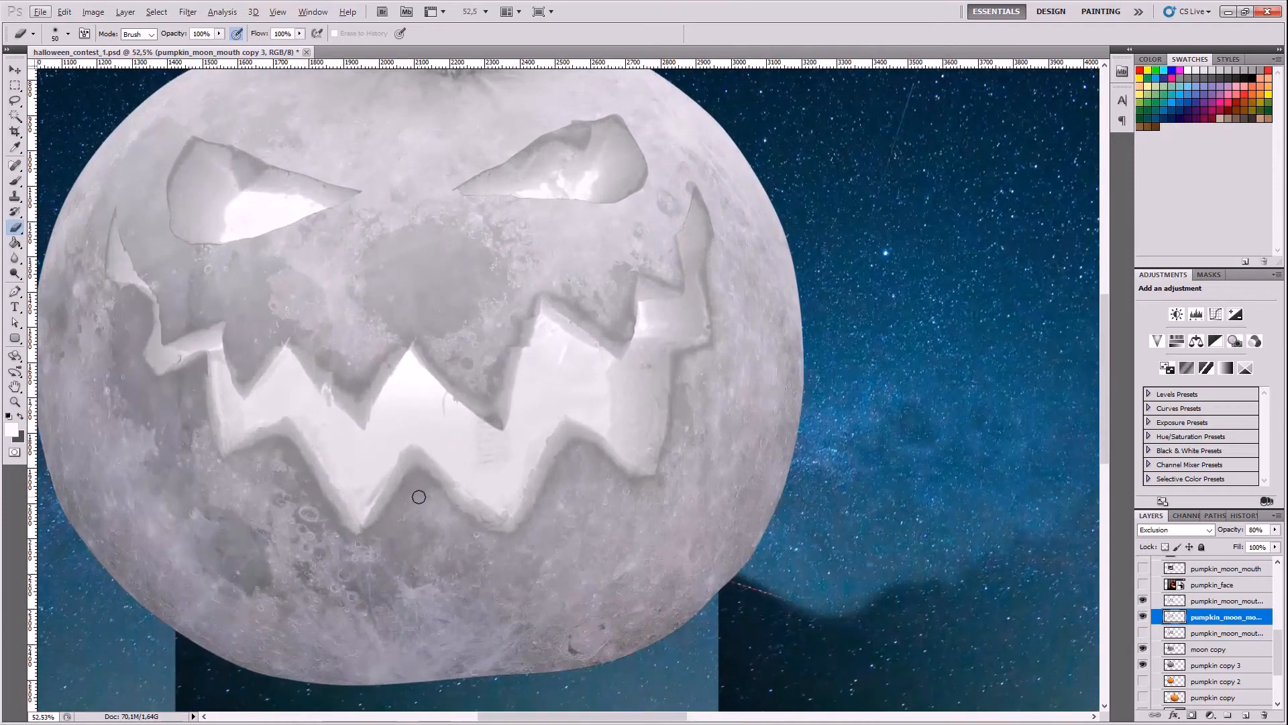
scroll(418, 497, "up", 3)
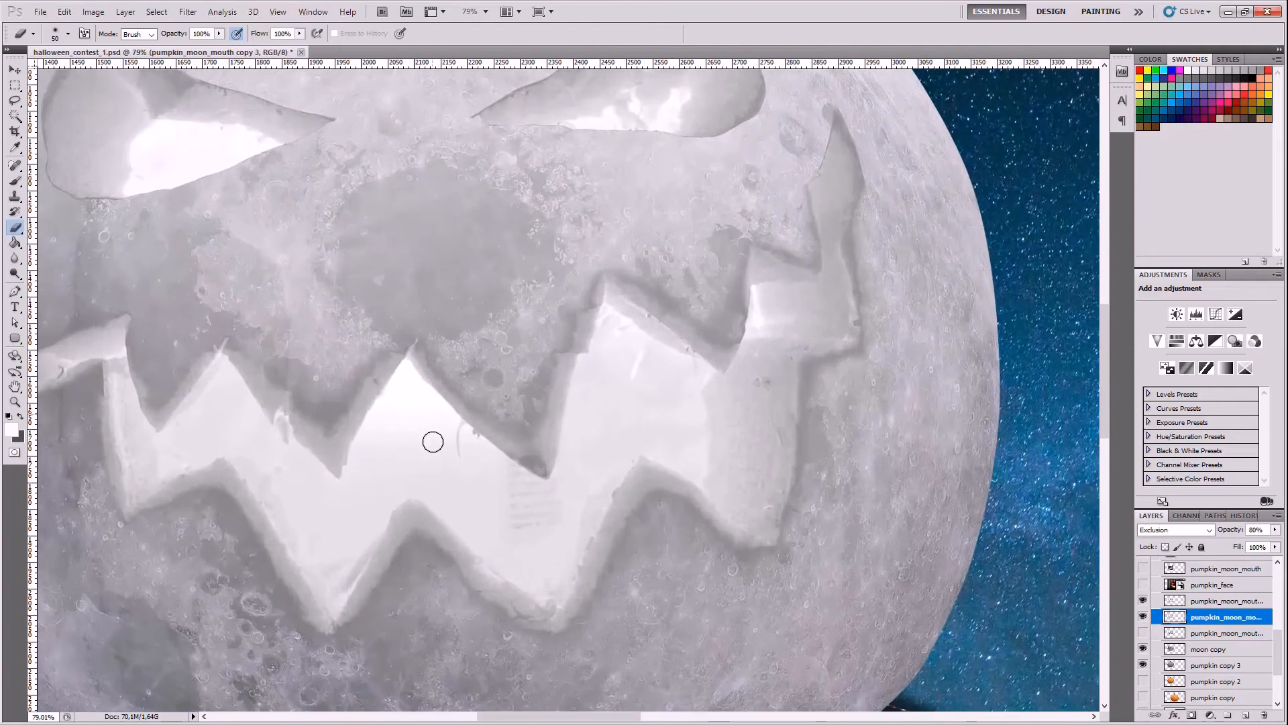
left_click(1142, 615)
left_click(1143, 616)
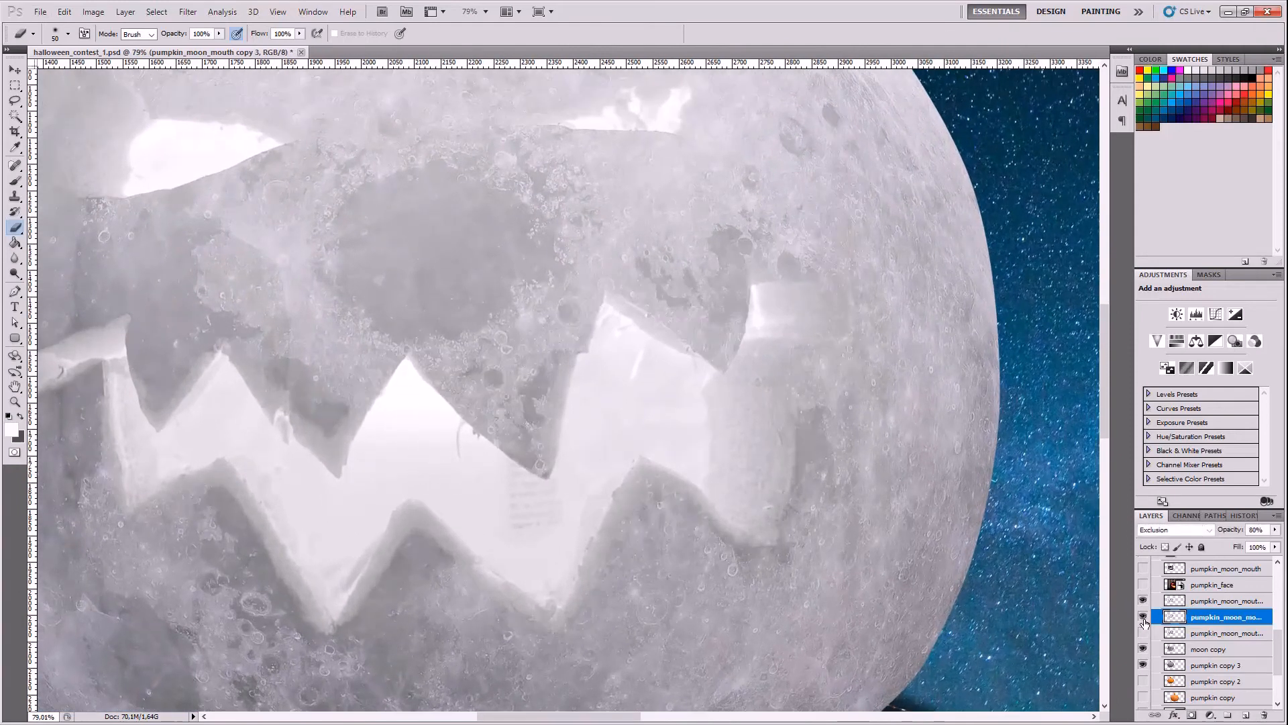
left_click(1142, 603)
left_click(1143, 602)
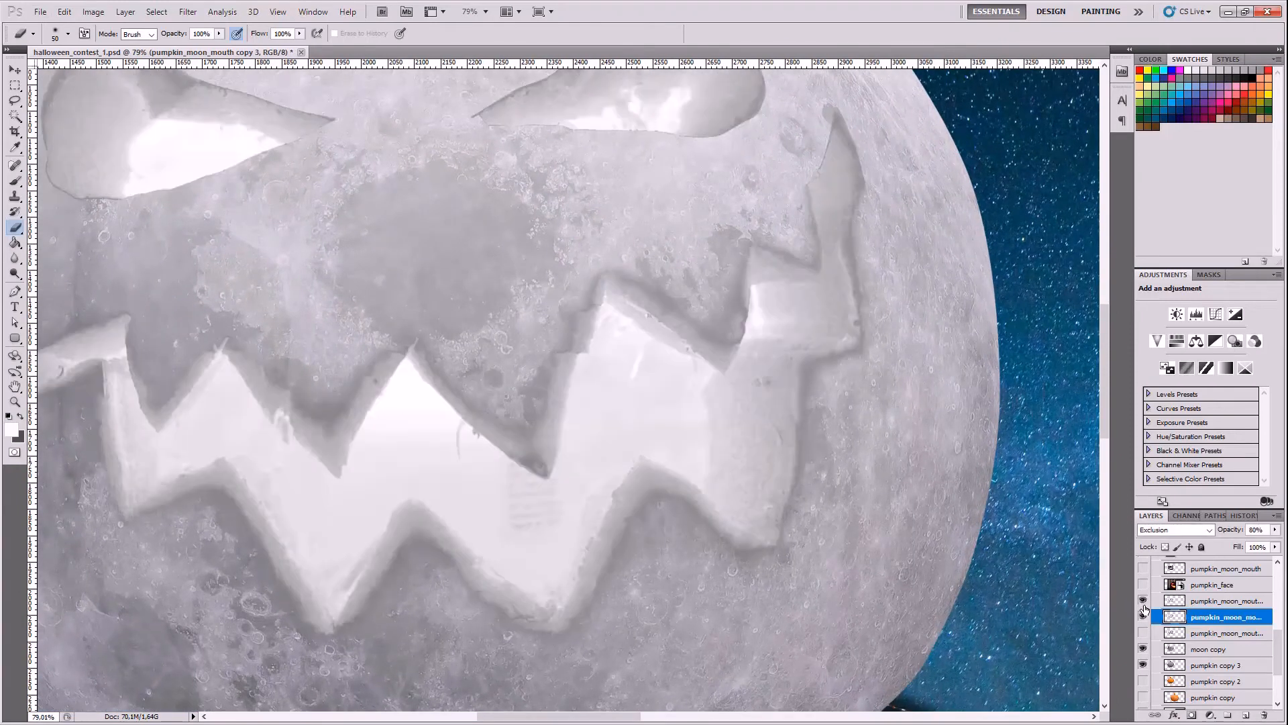
- Set up the Clone Stamp with a 50 px brush for retouching the pumpkin_moon_mouth copy 2 layer
left_click(1186, 602)
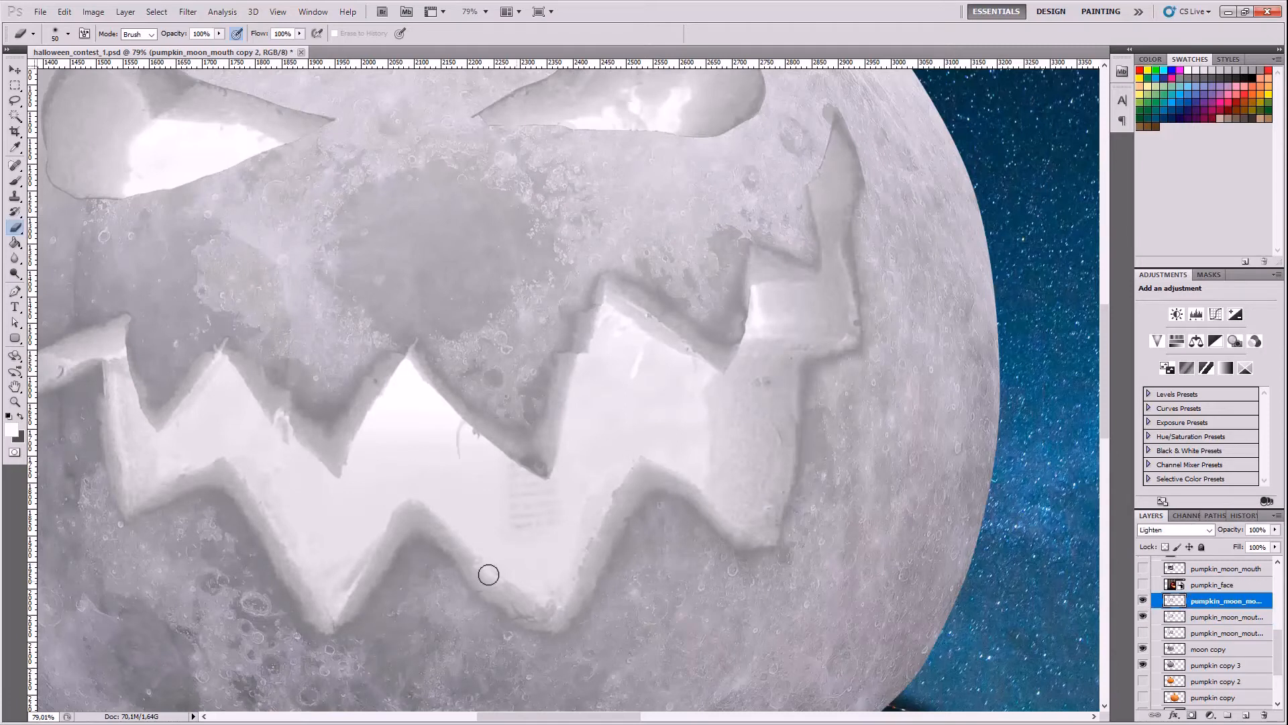
scroll(489, 574, "up", 3)
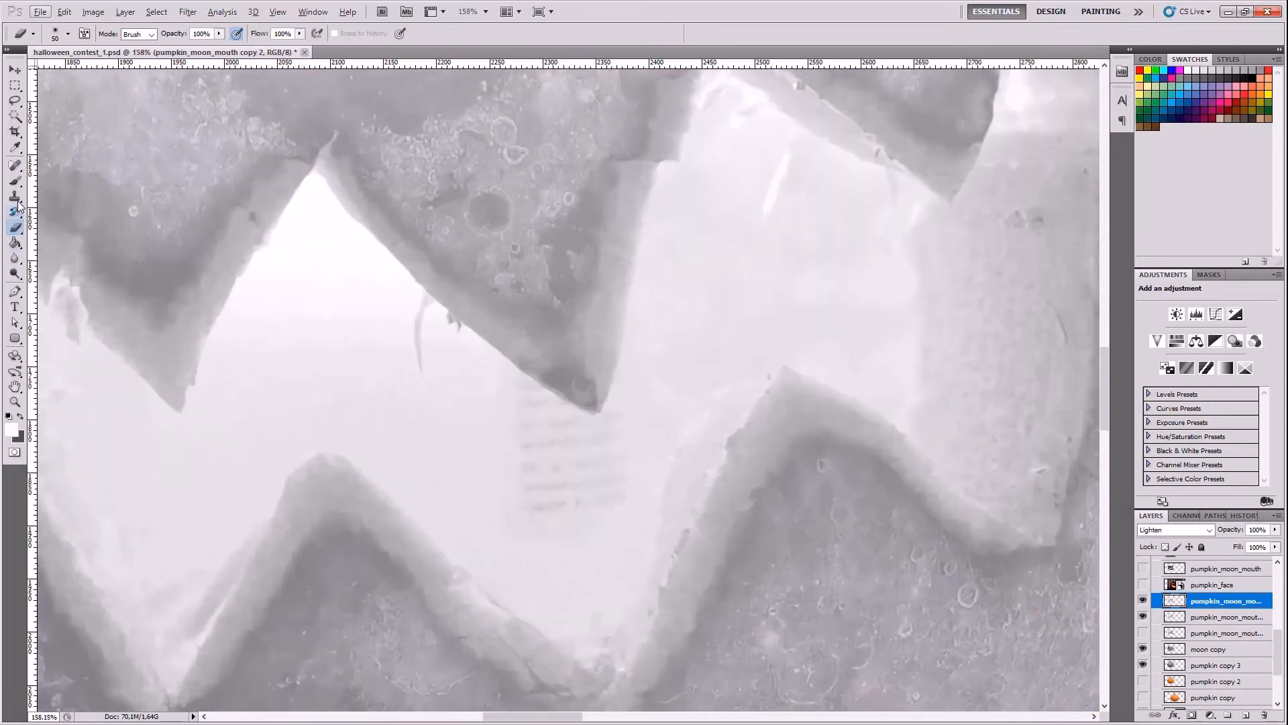
left_click(16, 198)
left_click(68, 33)
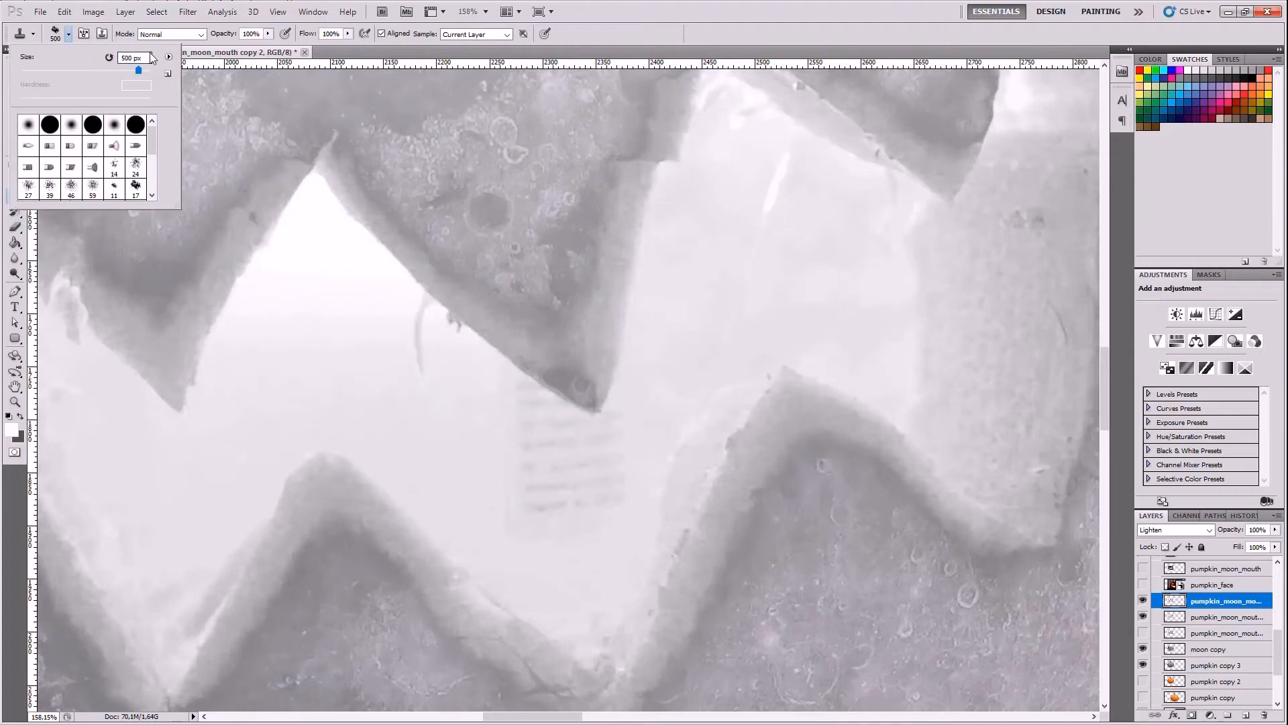
left_click_drag(150, 57, 100, 114)
type("20")
key("Return")
type("50")
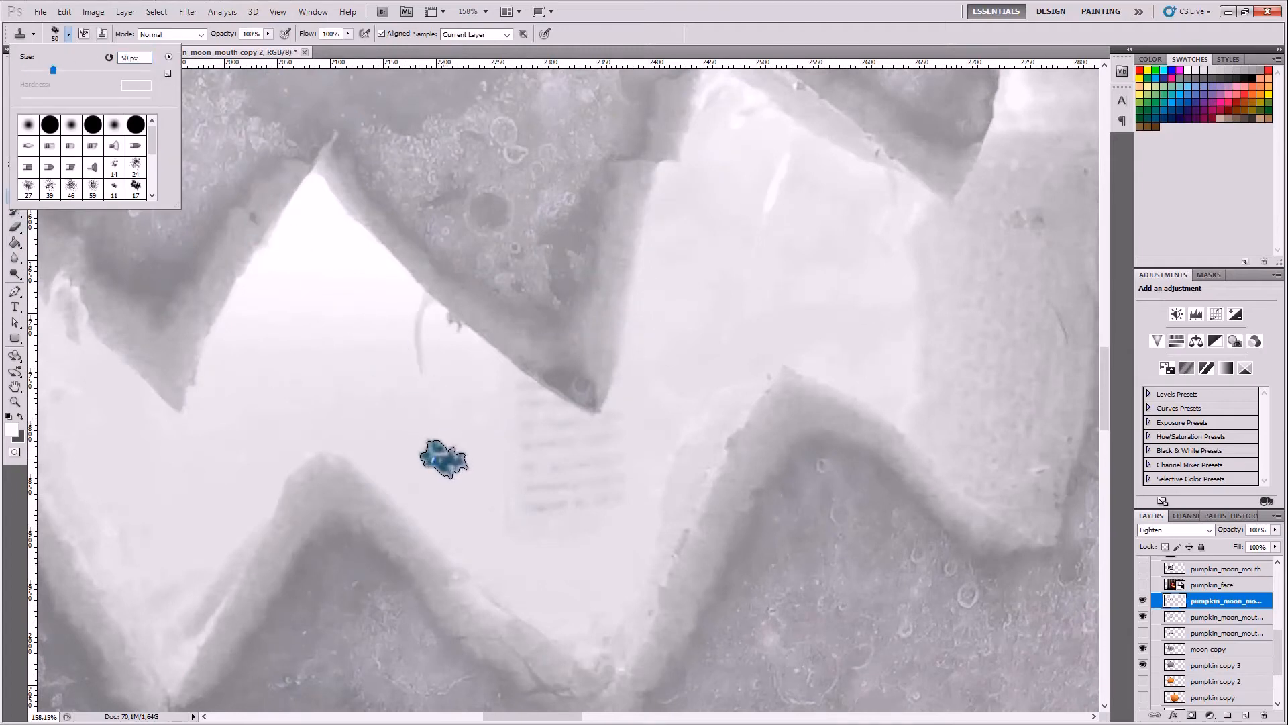
- Try to clone clean mouth texture over the striped marks below the middle tooth
left_click(442, 457, "alt")
mouse_move(537, 497)
left_mouse_down()
mouse_move(524, 526)
mouse_move(550, 518)
mouse_move(510, 520)
mouse_move(538, 485)
mouse_move(533, 515)
mouse_move(552, 512)
mouse_move(532, 512)
mouse_move(530, 479)
mouse_move(567, 490)
left_mouse_up()
left_click(463, 469, "alt")
key("ctrl+alt+z")
key("ctrl+alt+z")
key("ctrl+alt+z")
- Let tablet pressure control the Clone Stamp's opacity and try cloning over the striped marks again
left_click(287, 34)
left_click(453, 465, "alt")
left_click(458, 457, "alt")
left_click(454, 449, "alt")
key("ctrl+alt+z")
key("ctrl+alt+z")
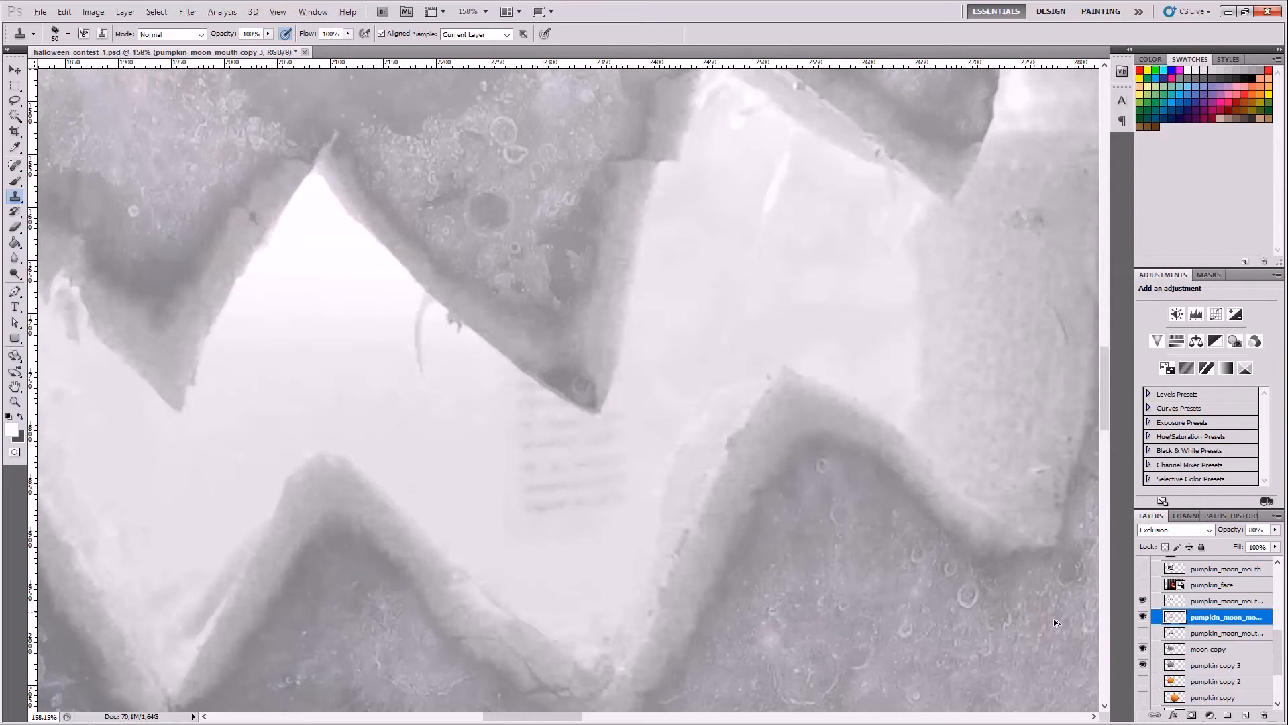
- Roll the document history back to the last Master Opacity Change, before the clone strokes
left_click(1236, 514)
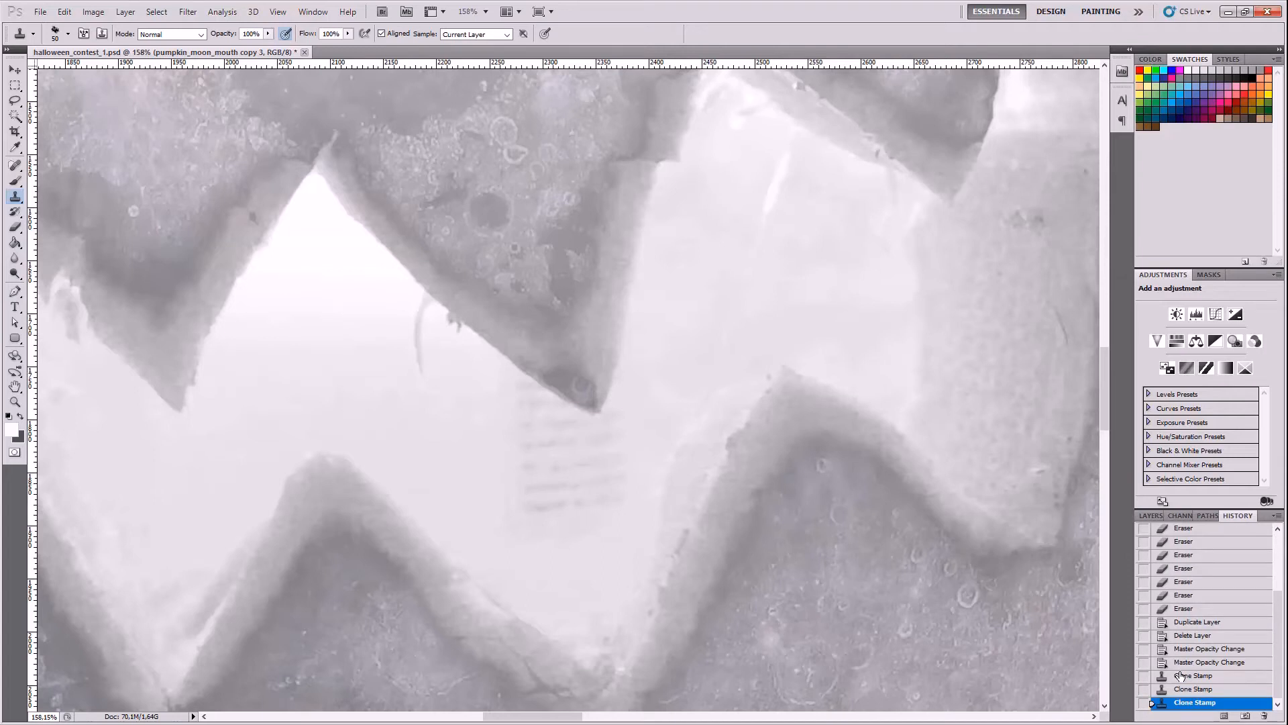
left_click(1180, 676)
left_click(1180, 663)
left_click(1151, 515)
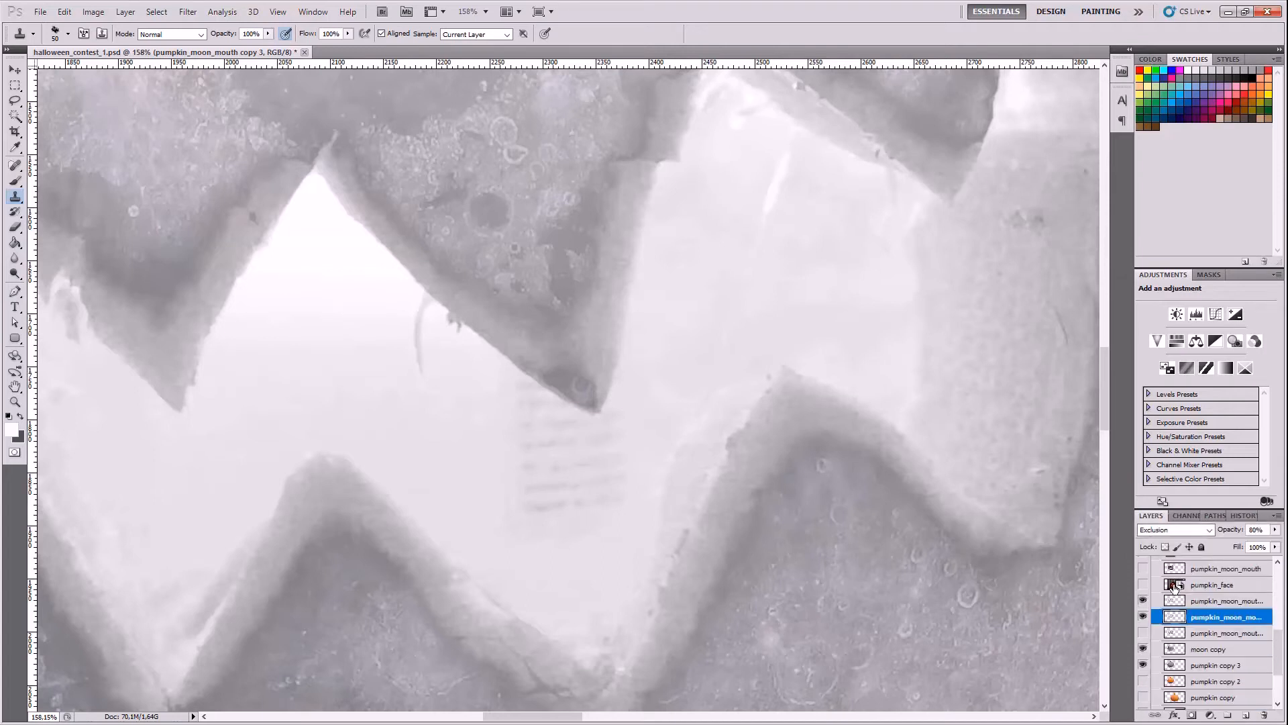
- Clone clean mouth texture over the striped marks below the middle tooth on the pumpkin_moon_mouth copy 2 layer
left_click(1208, 602)
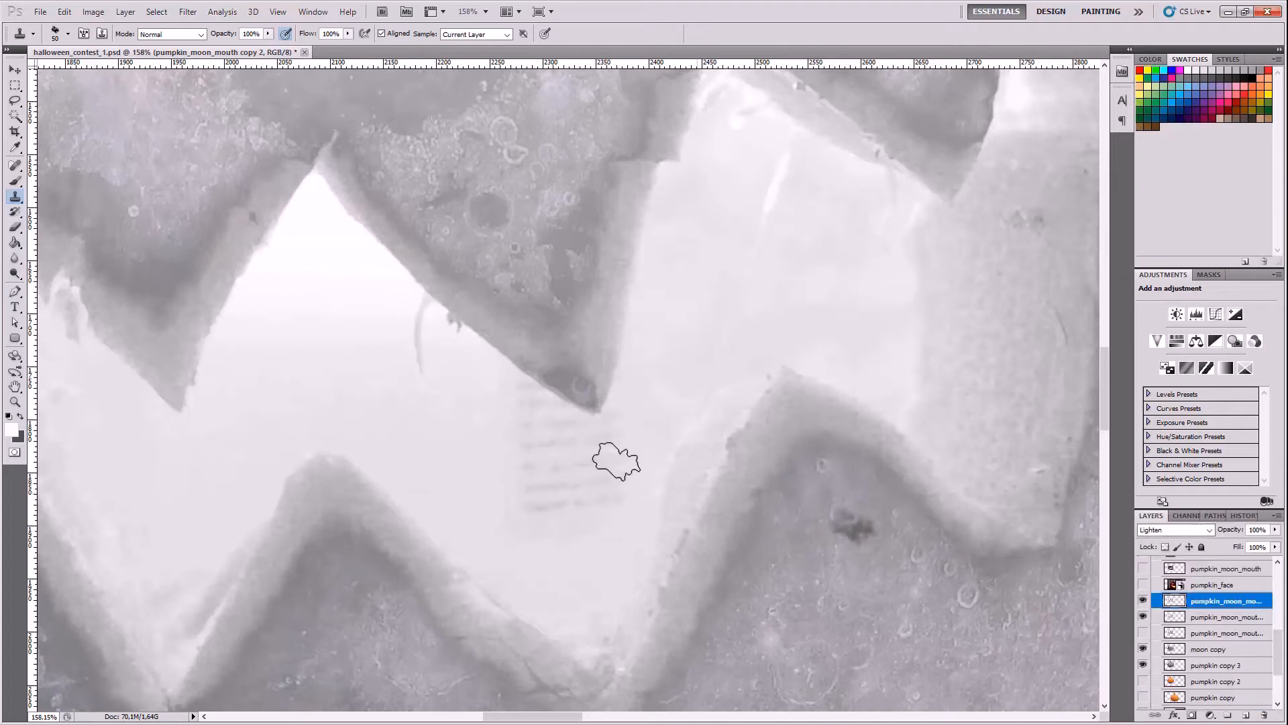
mouse_move(531, 503)
left_mouse_down()
mouse_move(523, 520)
mouse_move(548, 506)
left_mouse_up()
left_click(452, 457, "alt")
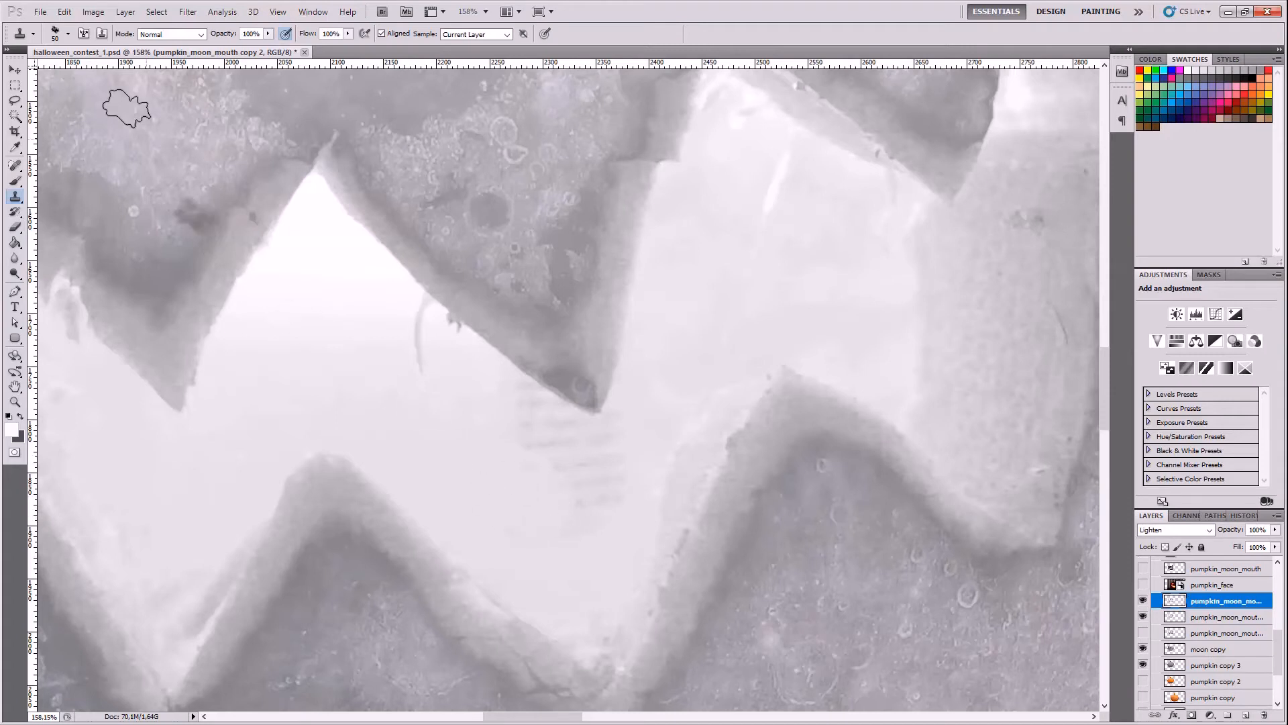
left_click(428, 424, "alt")
left_click_drag(546, 515, 529, 491)
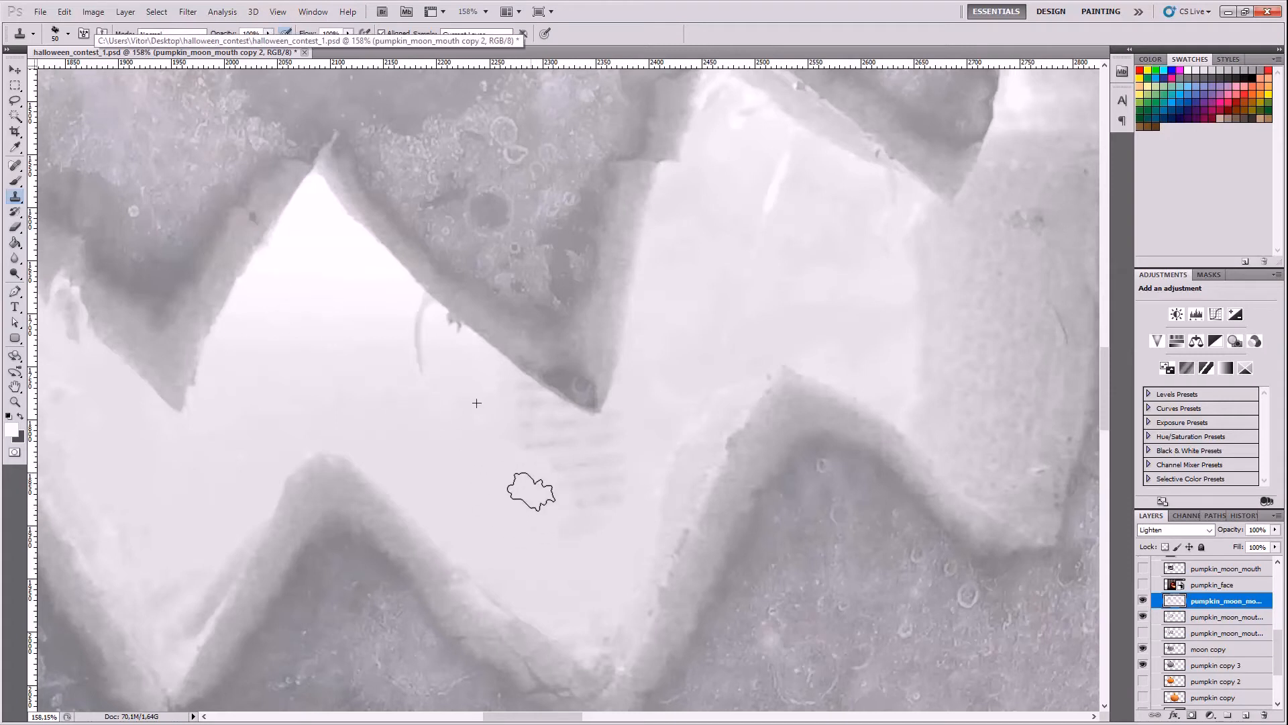
left_click(489, 503, "alt")
left_click_drag(517, 440, 534, 471)
left_click(494, 467, "alt")
mouse_move(549, 418)
left_mouse_down()
mouse_move(518, 411)
mouse_move(545, 439)
mouse_move(567, 525)
mouse_move(556, 431)
mouse_move(539, 406)
left_mouse_up()
left_click(495, 384, "alt")
left_click(500, 446, "alt")
left_click(575, 489, "alt")
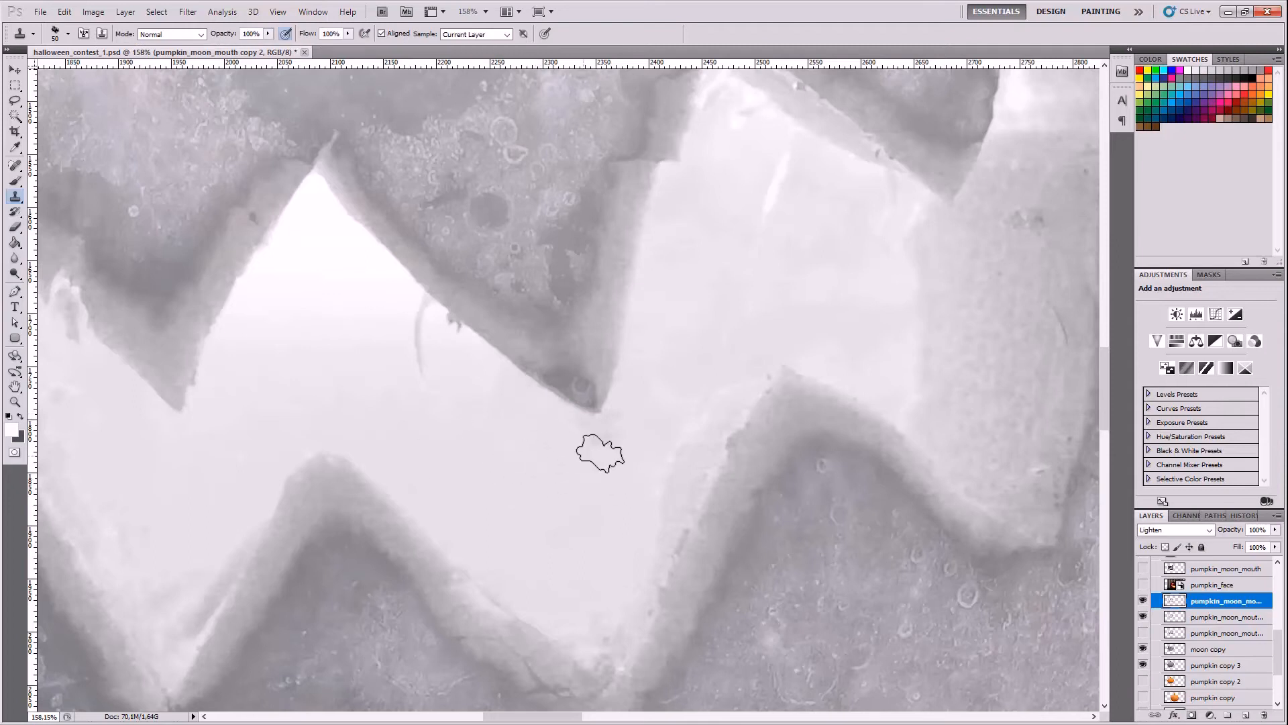
mouse_move(600, 453)
left_mouse_down()
mouse_move(582, 431)
mouse_move(588, 486)
mouse_move(542, 483)
left_mouse_up()
- Check the retouched mouth against the whole pumpkin and show the ground in front of it by toggling the background group
scroll(489, 468, "down", 10)
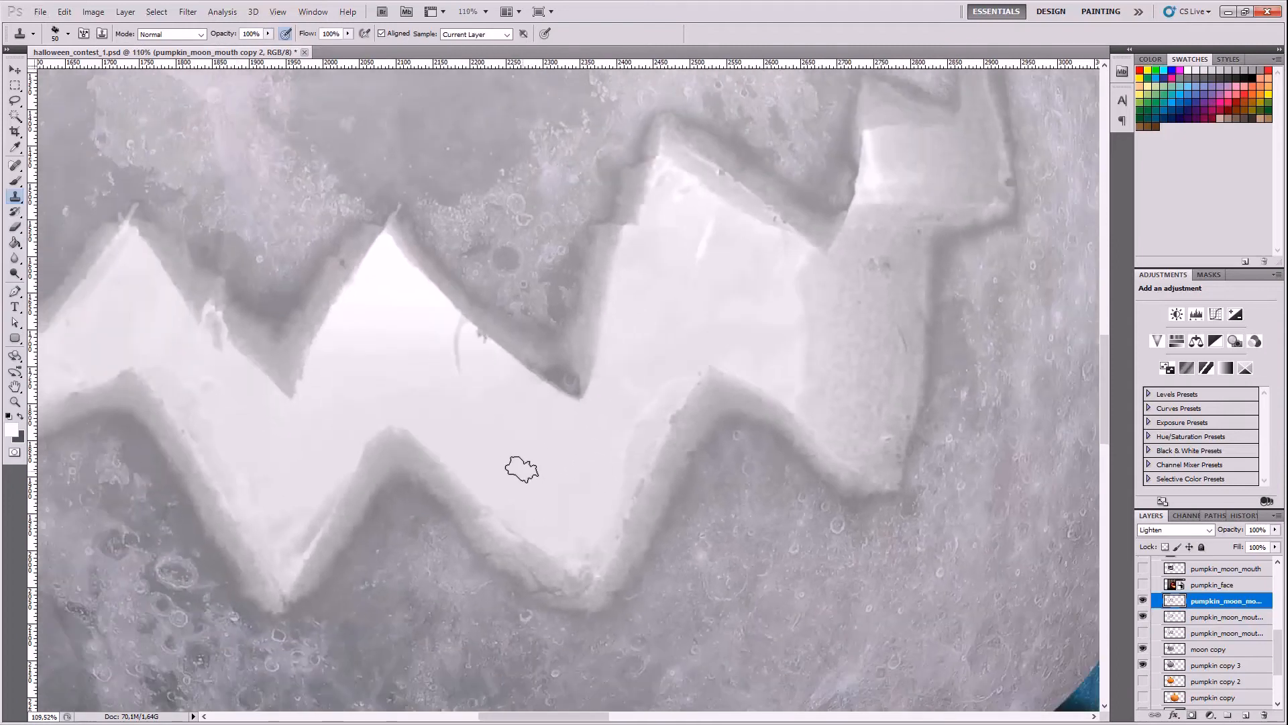
scroll(508, 316, "up", 5)
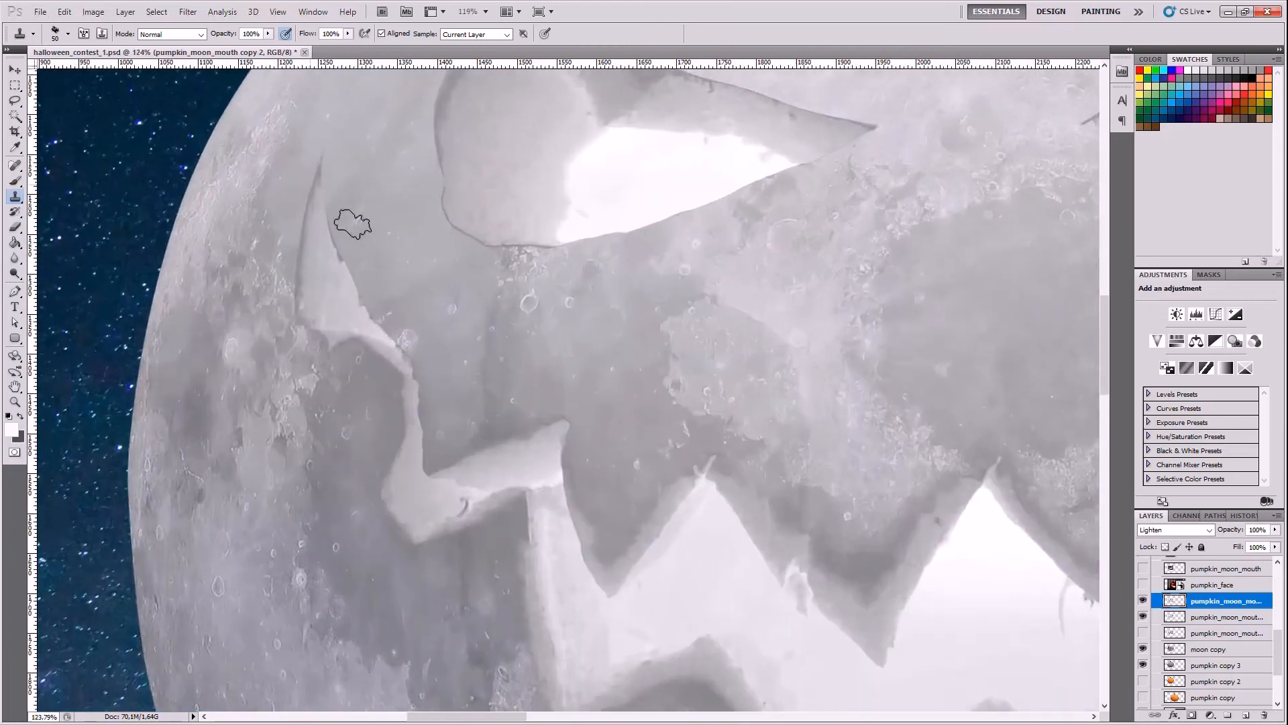
scroll(353, 222, "down", 6)
scroll(466, 290, "up", 2)
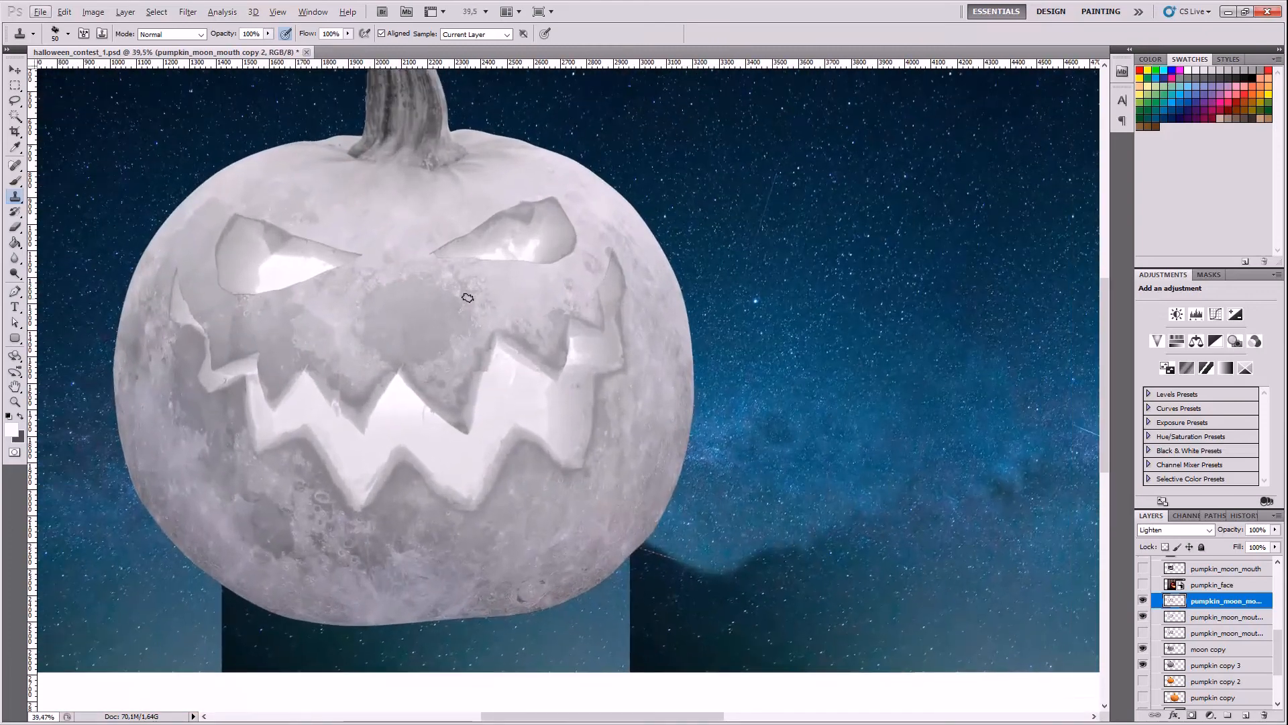
scroll(468, 308, "down", 3)
scroll(468, 308, "down", 1)
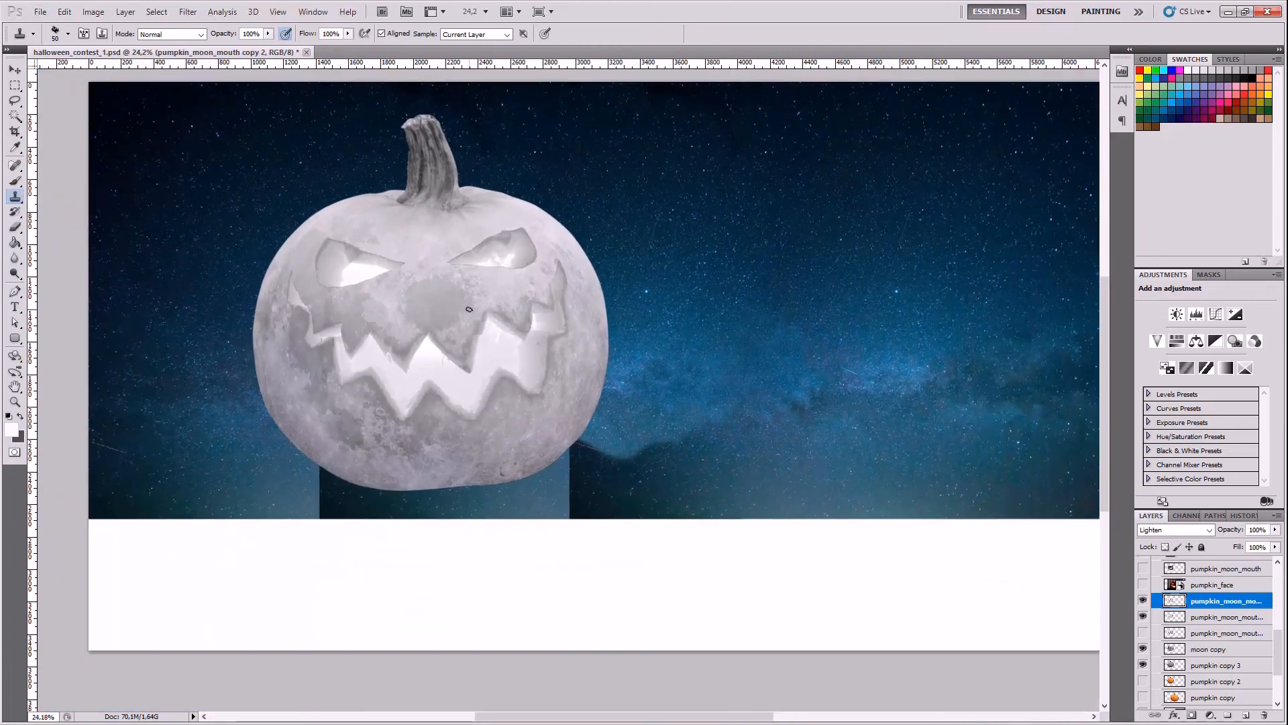
scroll(469, 308, "down", 1)
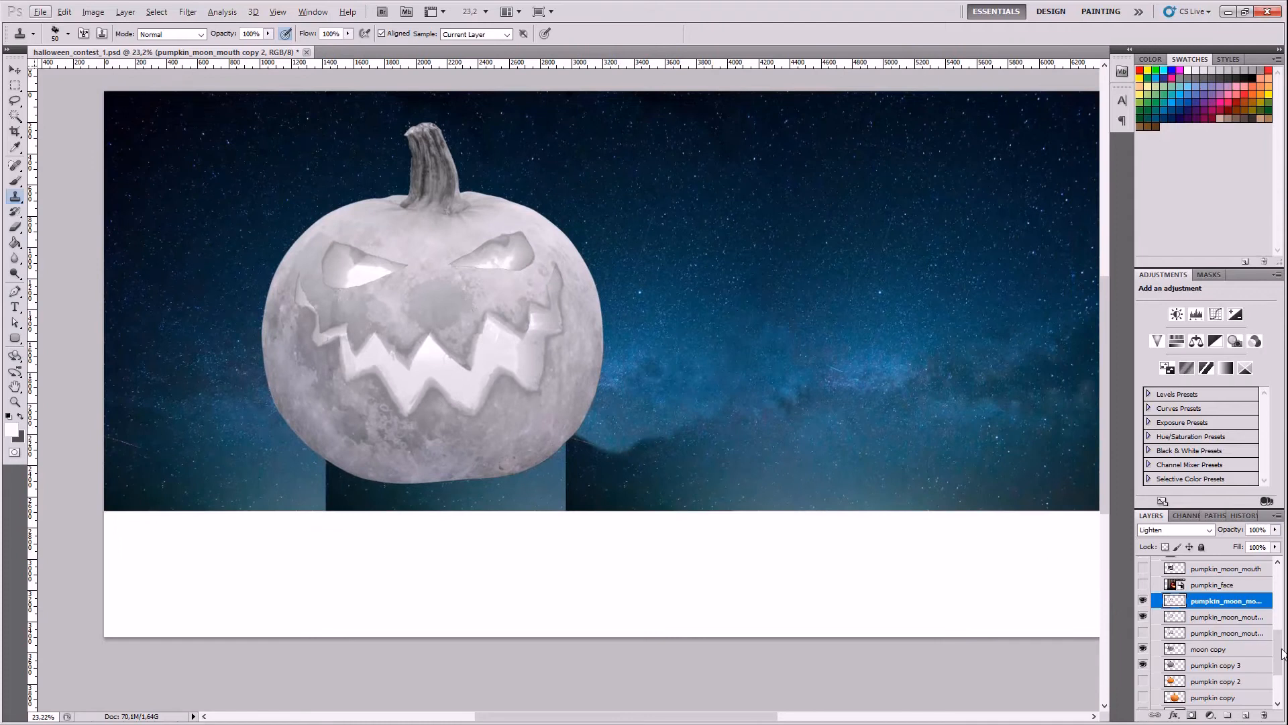
left_click_drag(1283, 652, 1283, 629)
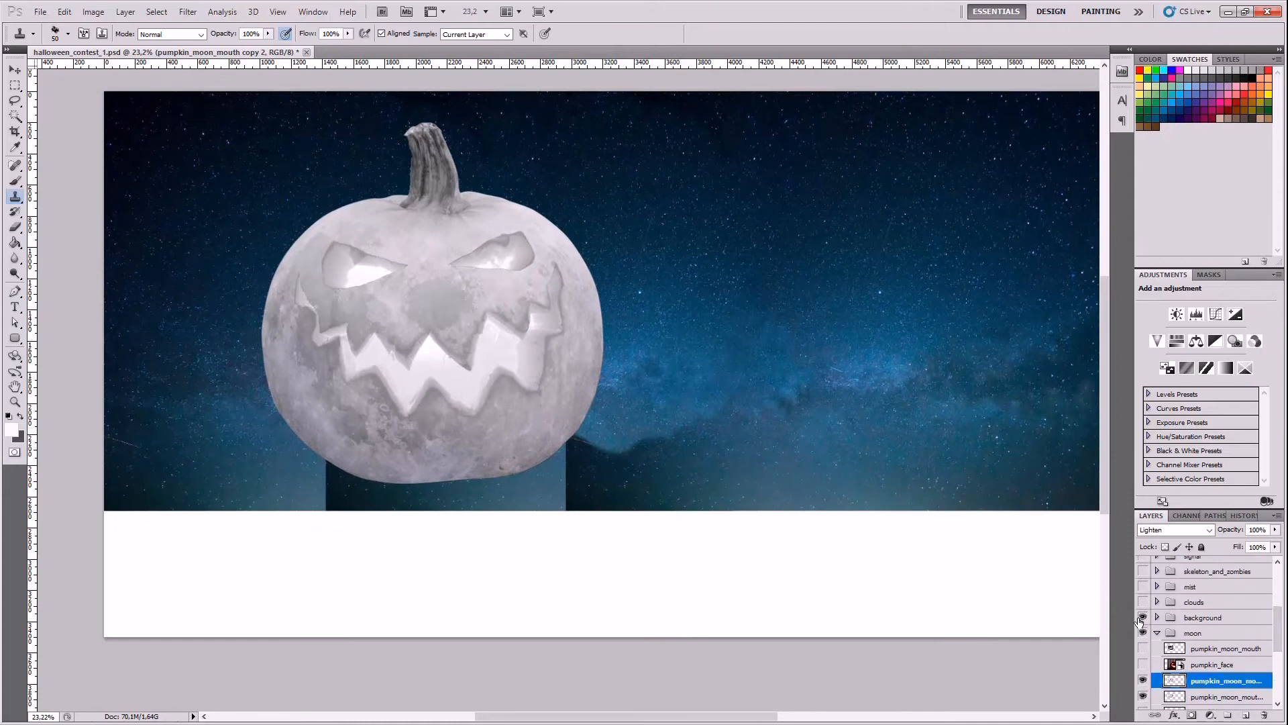
left_click(1142, 617)
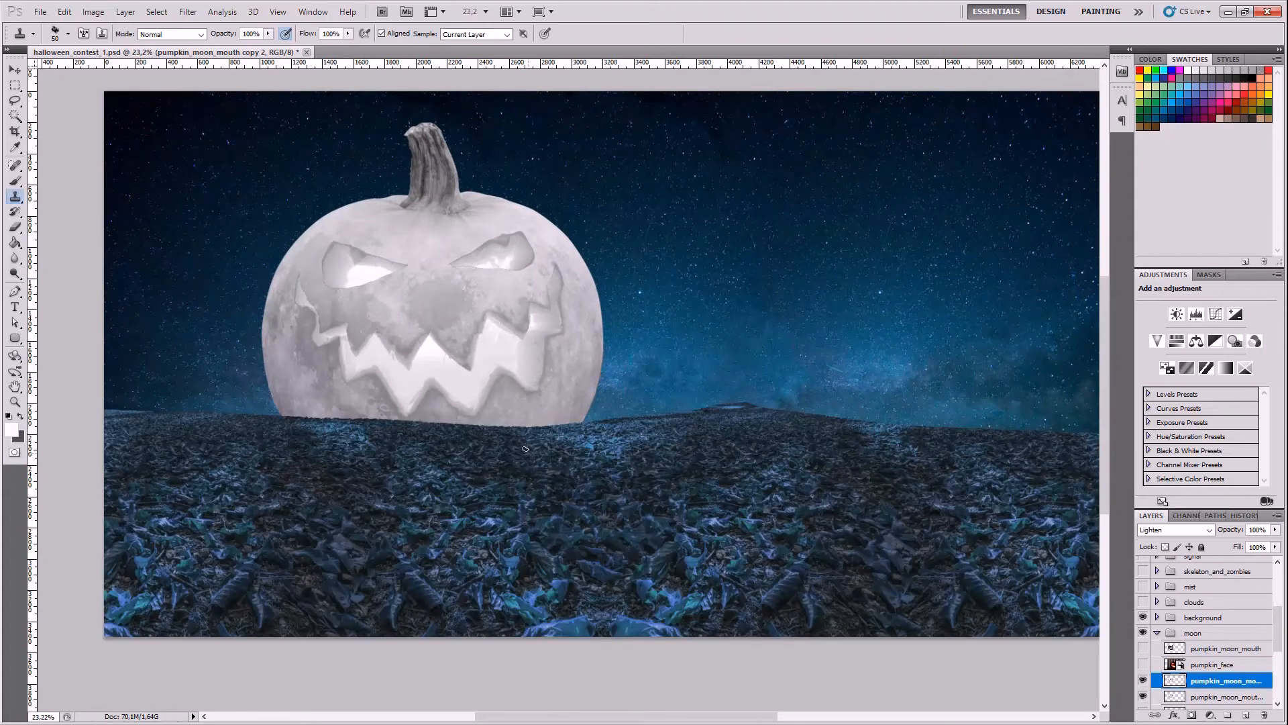
- Inspect the pumpkin in the scene, toggling the pumpkin_moon_mouth copy 2 and moon copy layers to compare their contributions
scroll(342, 341, "up", 10)
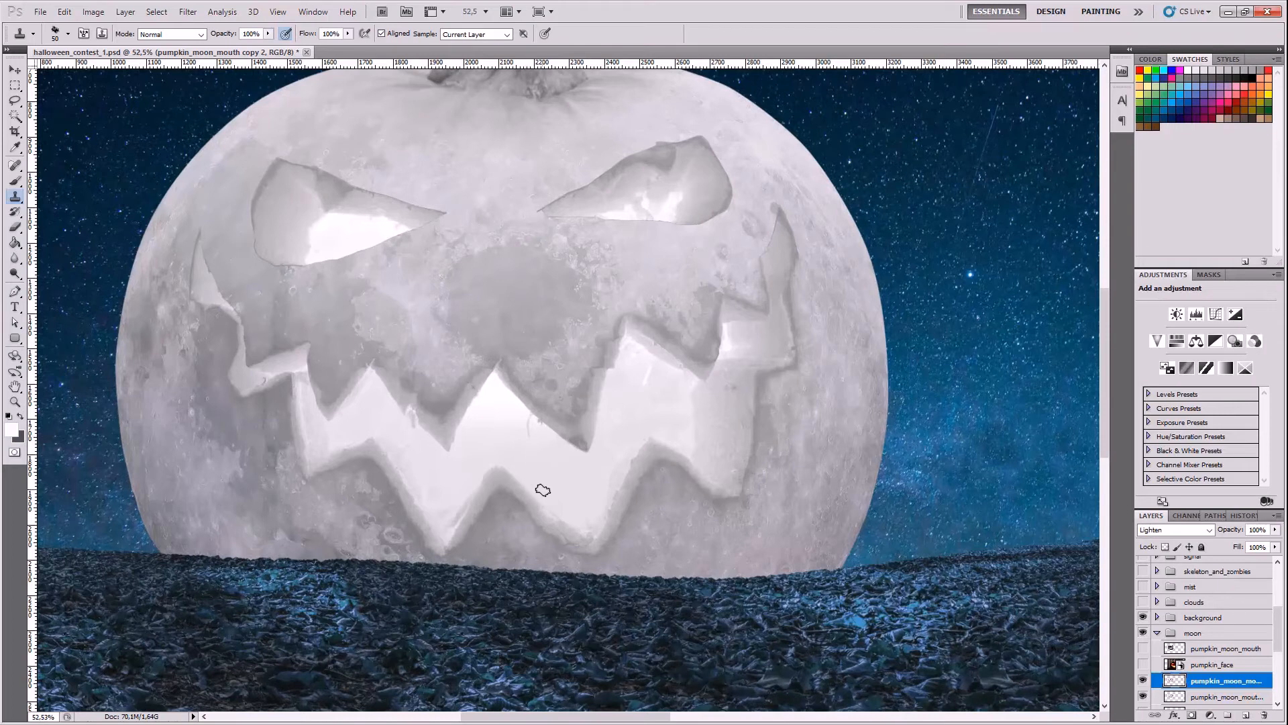
scroll(538, 480, "down", 1)
scroll(538, 481, "down", 5)
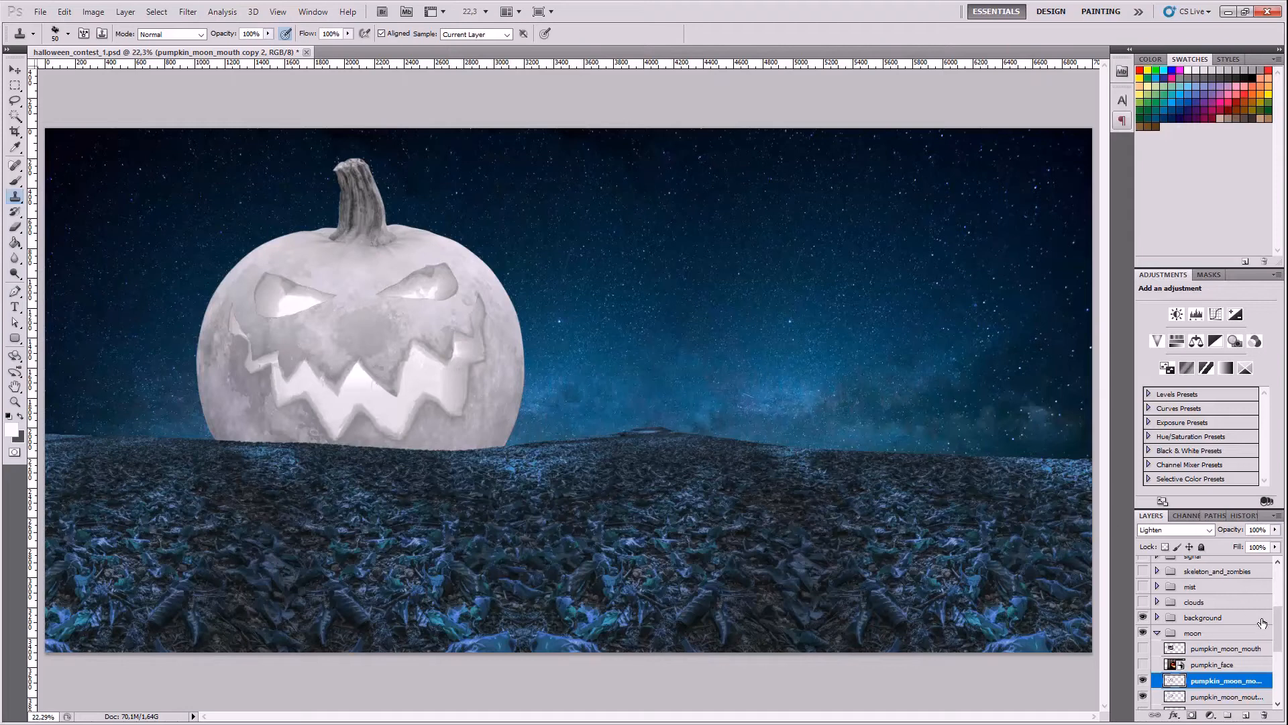
left_click_drag(1276, 634, 1276, 655)
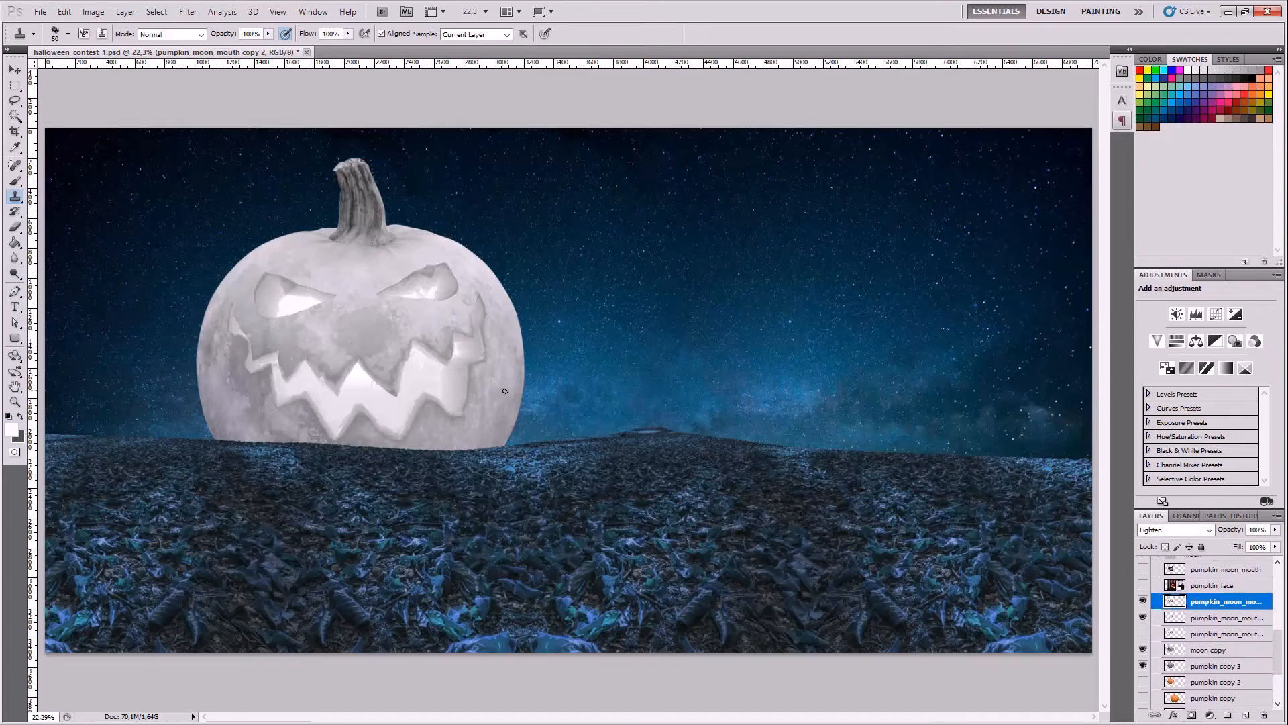
left_click(1142, 601)
left_click(1143, 601)
left_click(1143, 649)
left_click(1142, 649)
- Try a white (ffffff) outer glow with a size of 250 px on the moon copy layer
left_click(1167, 650)
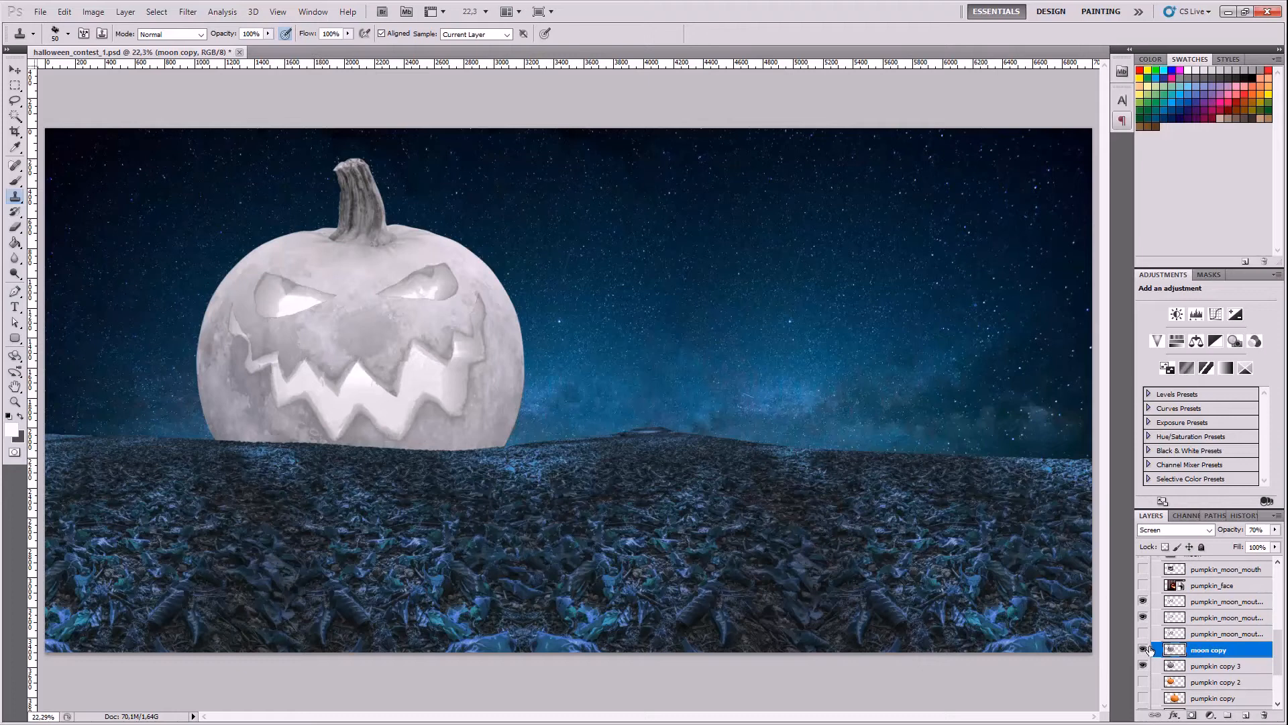
left_click(1173, 715)
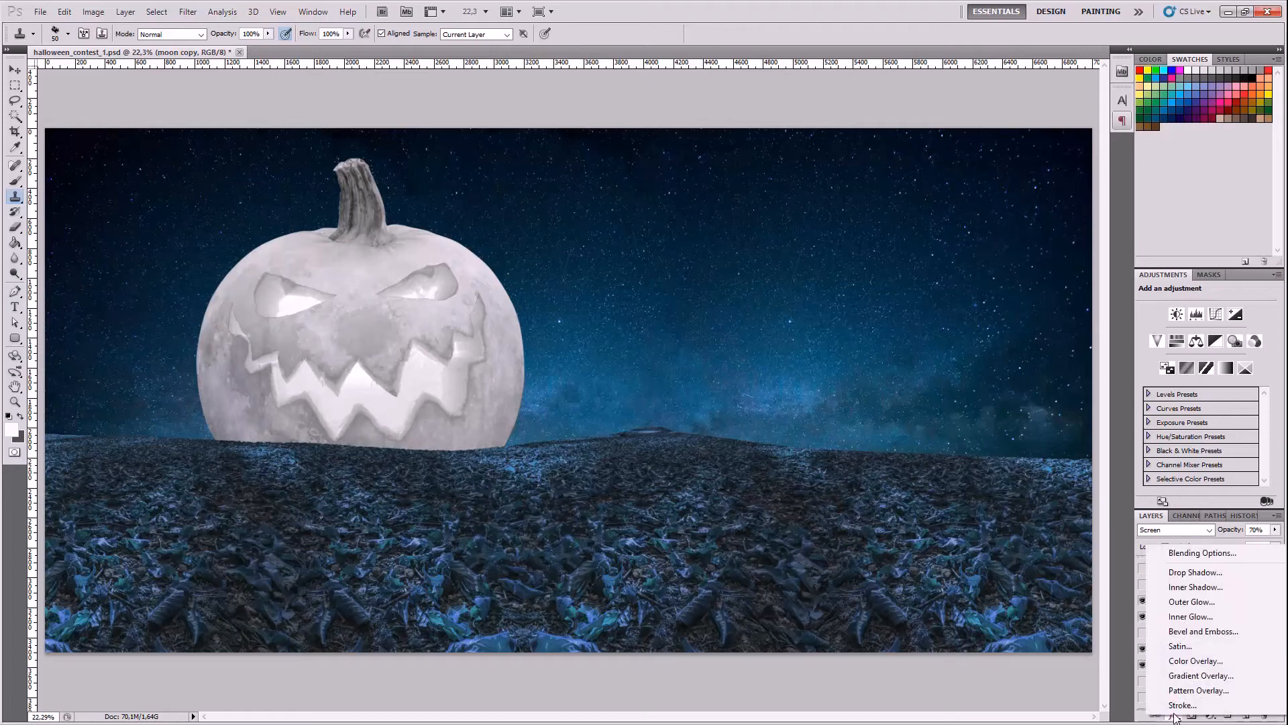
left_click(1175, 602)
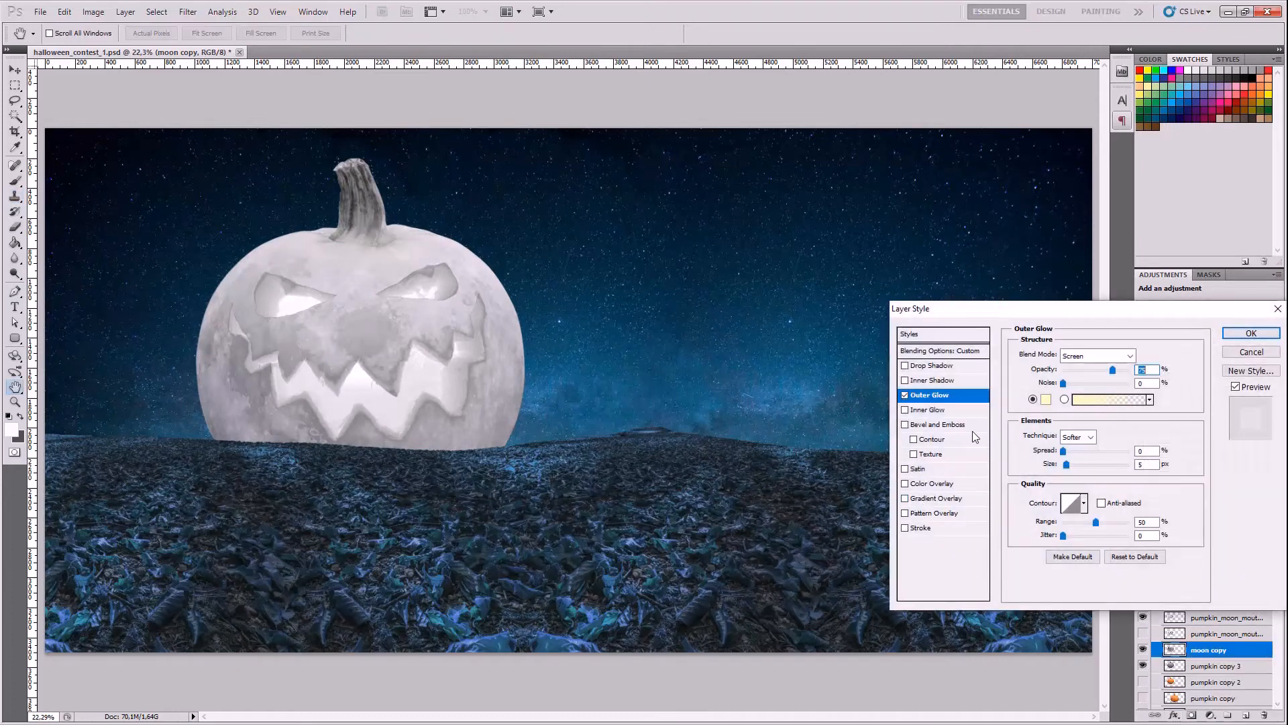
left_click(1046, 399)
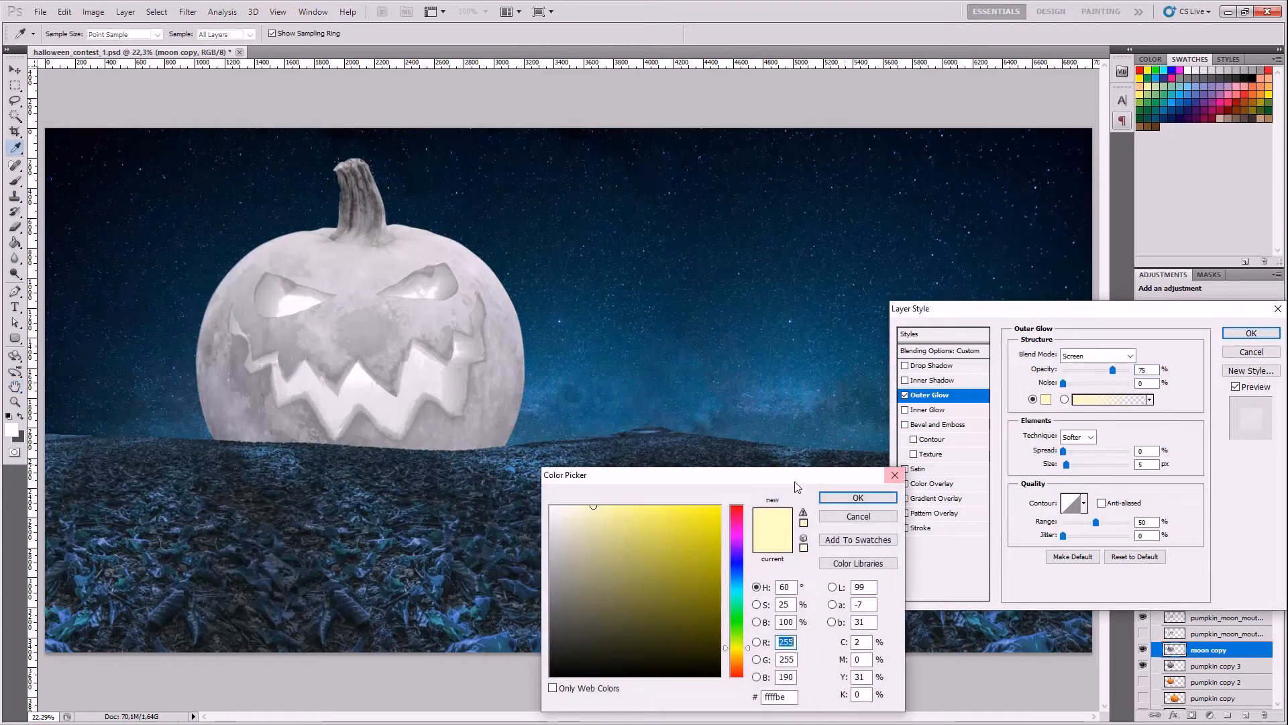
left_click_drag(632, 546, 520, 485)
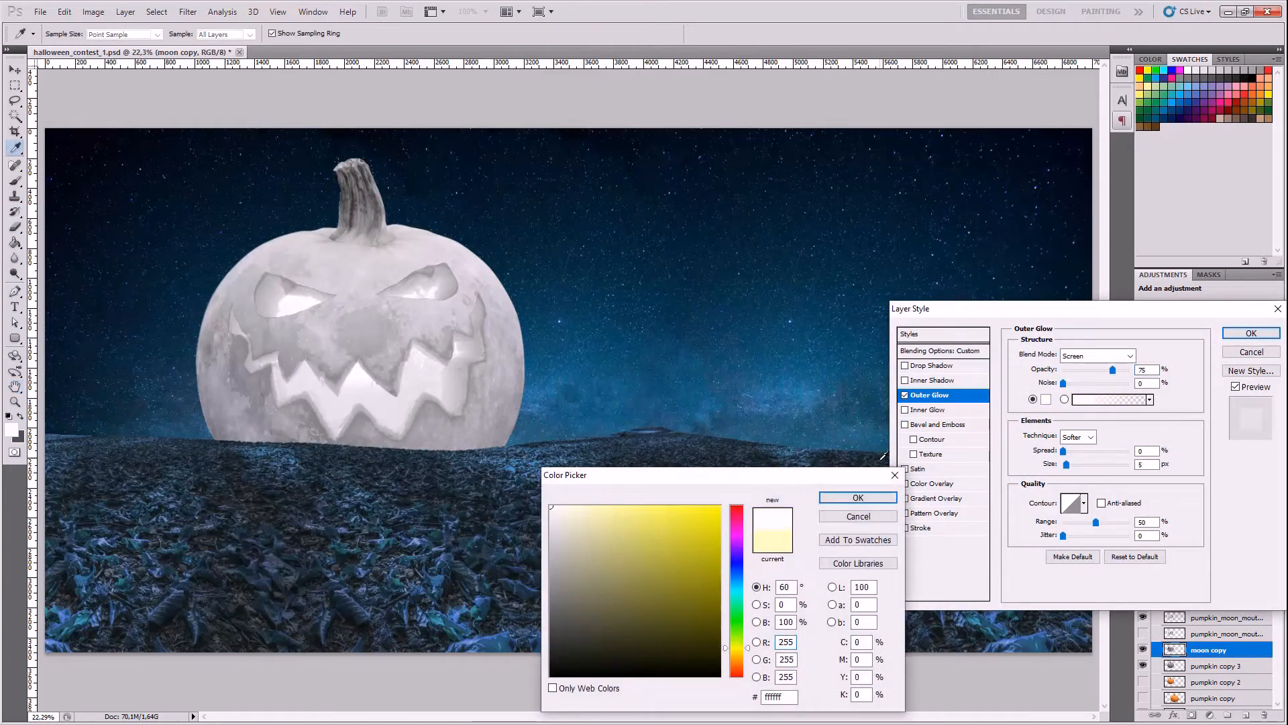
left_click(872, 498)
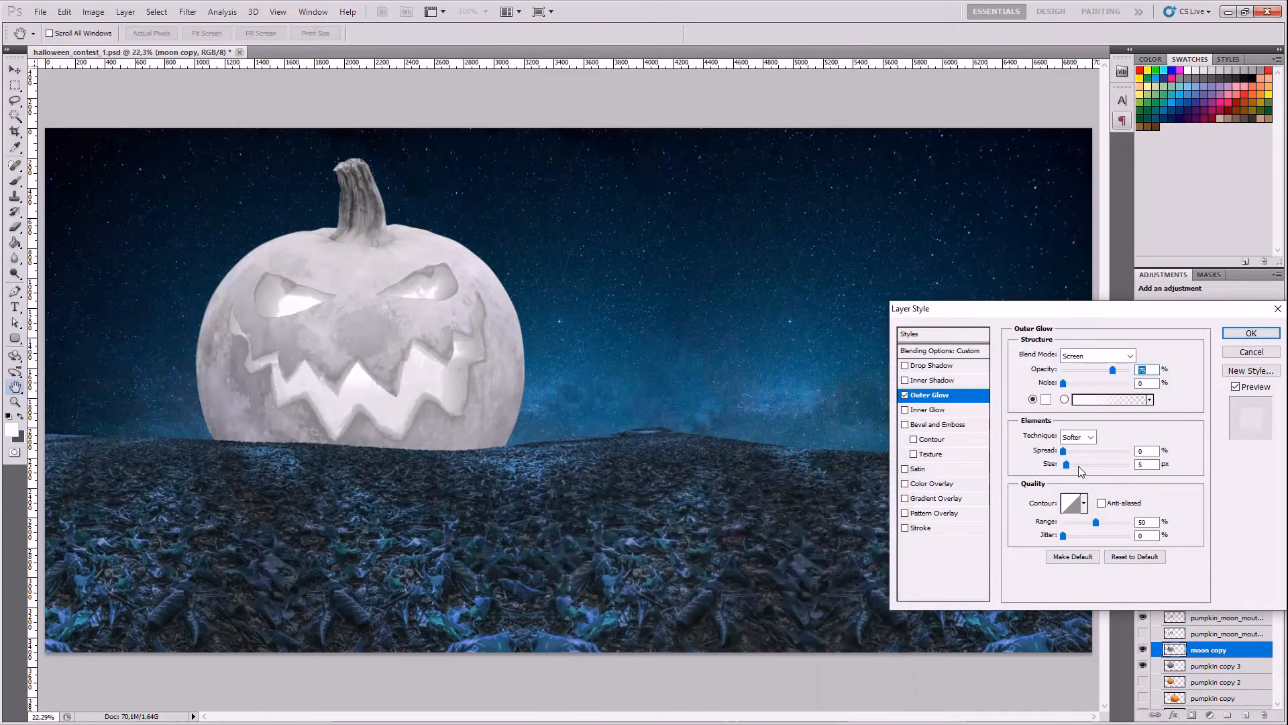
left_click_drag(1078, 465, 1136, 474)
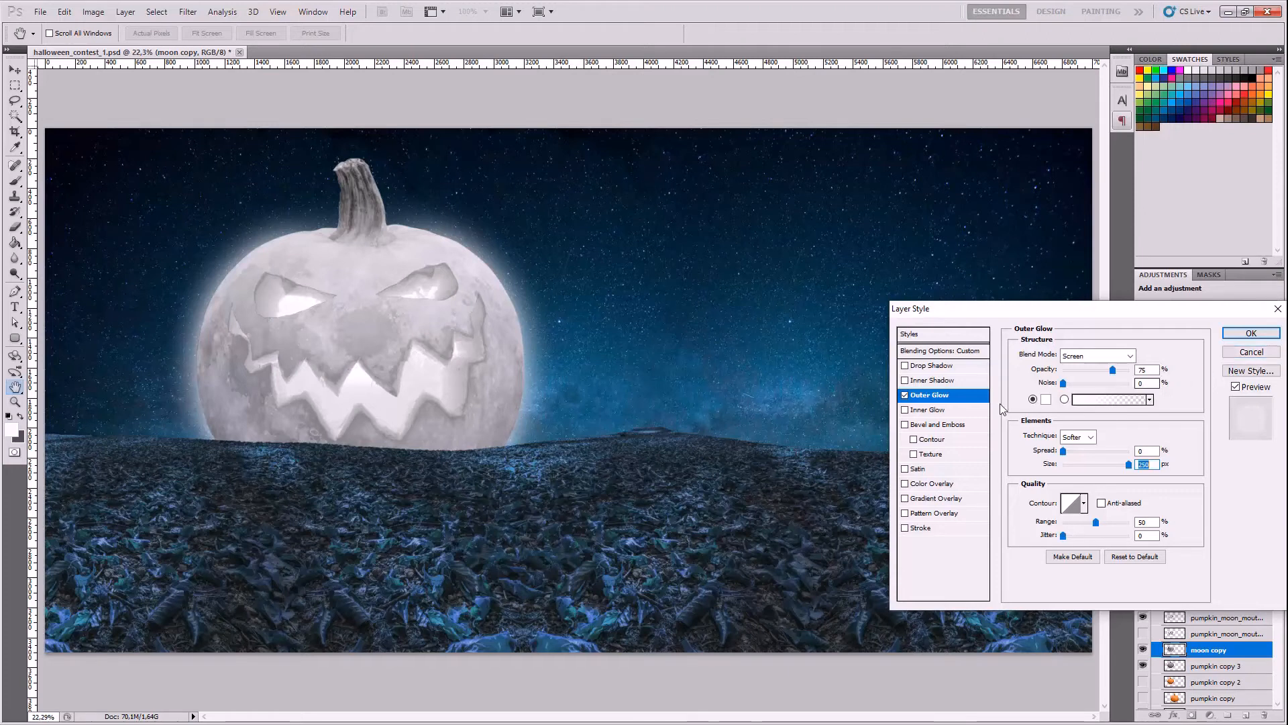
- Compare the pumpkin with and without the outer glow and discard the moon copy layer style
left_click(904, 397)
left_click(904, 397)
left_click(905, 396)
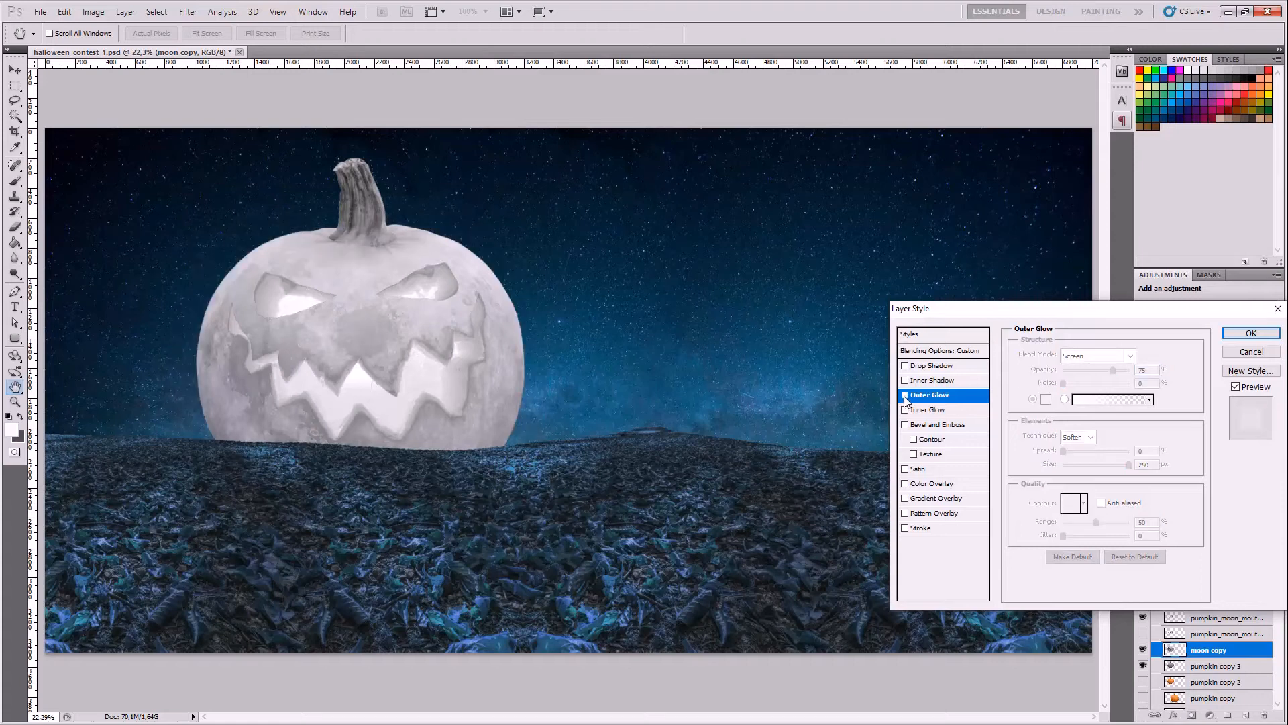
left_click(905, 396)
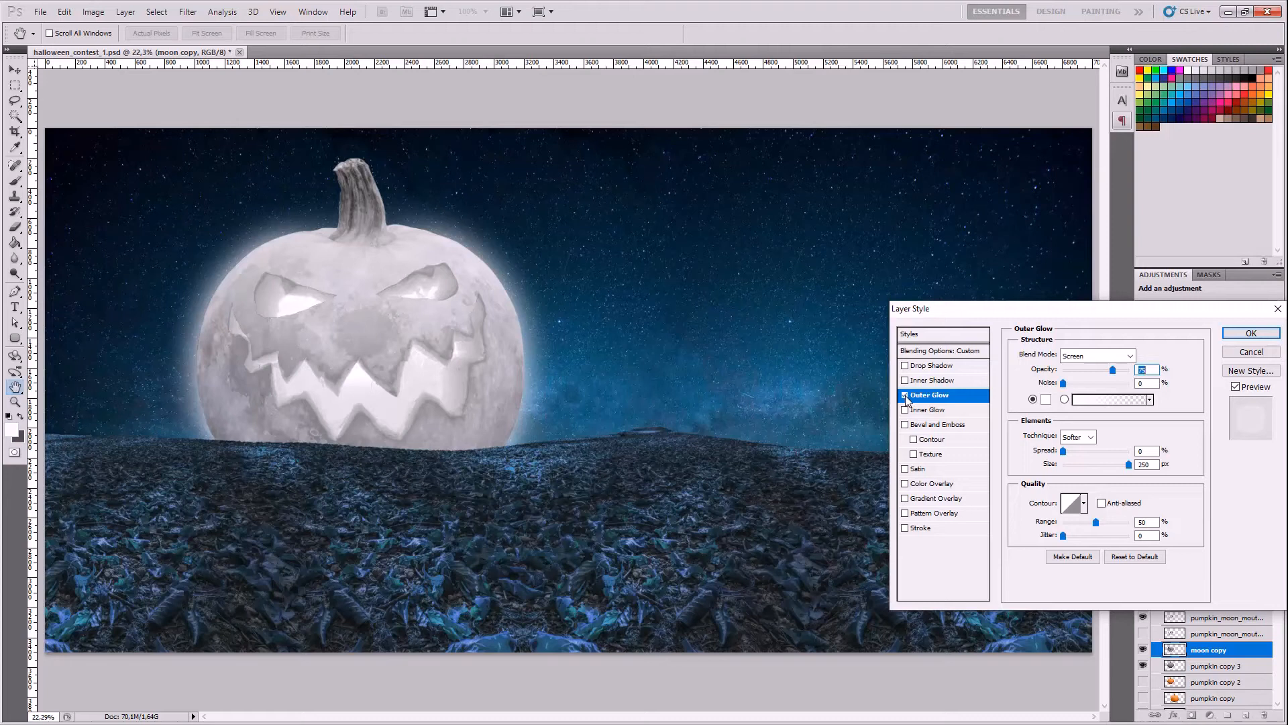
left_click(905, 395)
left_click(905, 396)
left_click(905, 396)
left_click(905, 396)
left_click(906, 396)
left_click(1229, 351)
key("s")
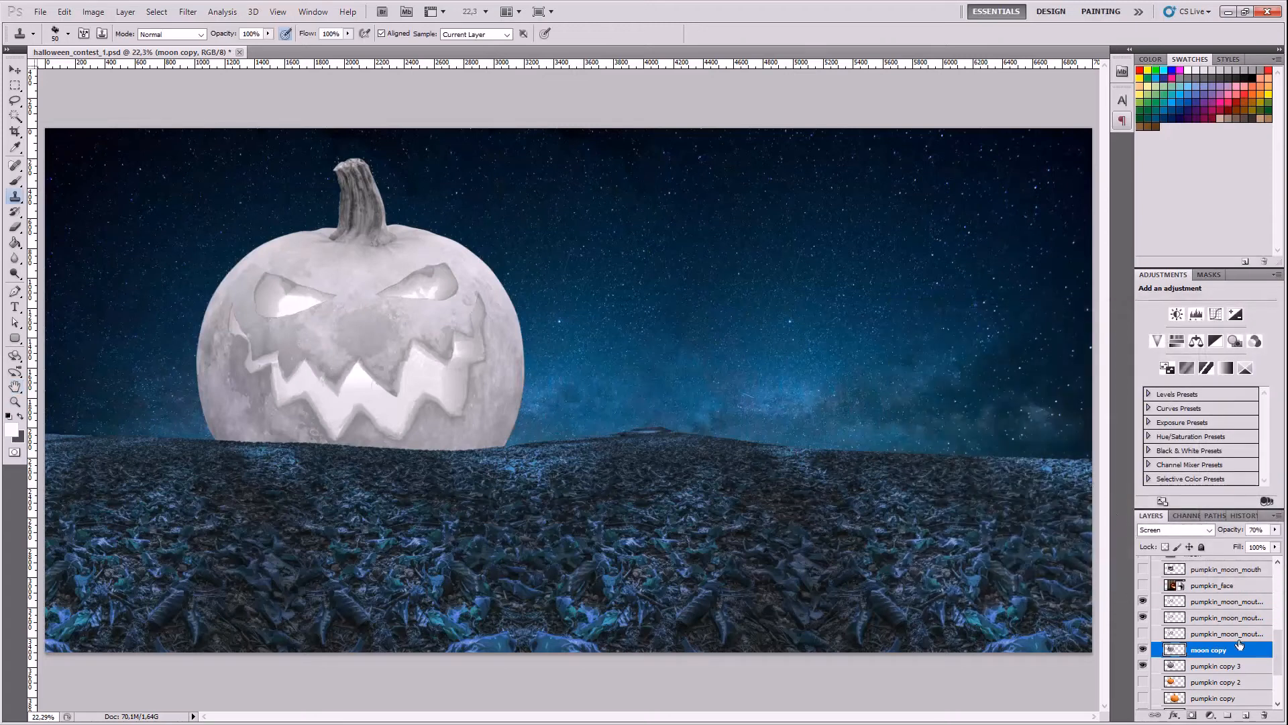
- Check what the pumpkin copy 3 layer contributes, and give it an outer glow with a size of 250 px
scroll(1271, 648, "down", 2)
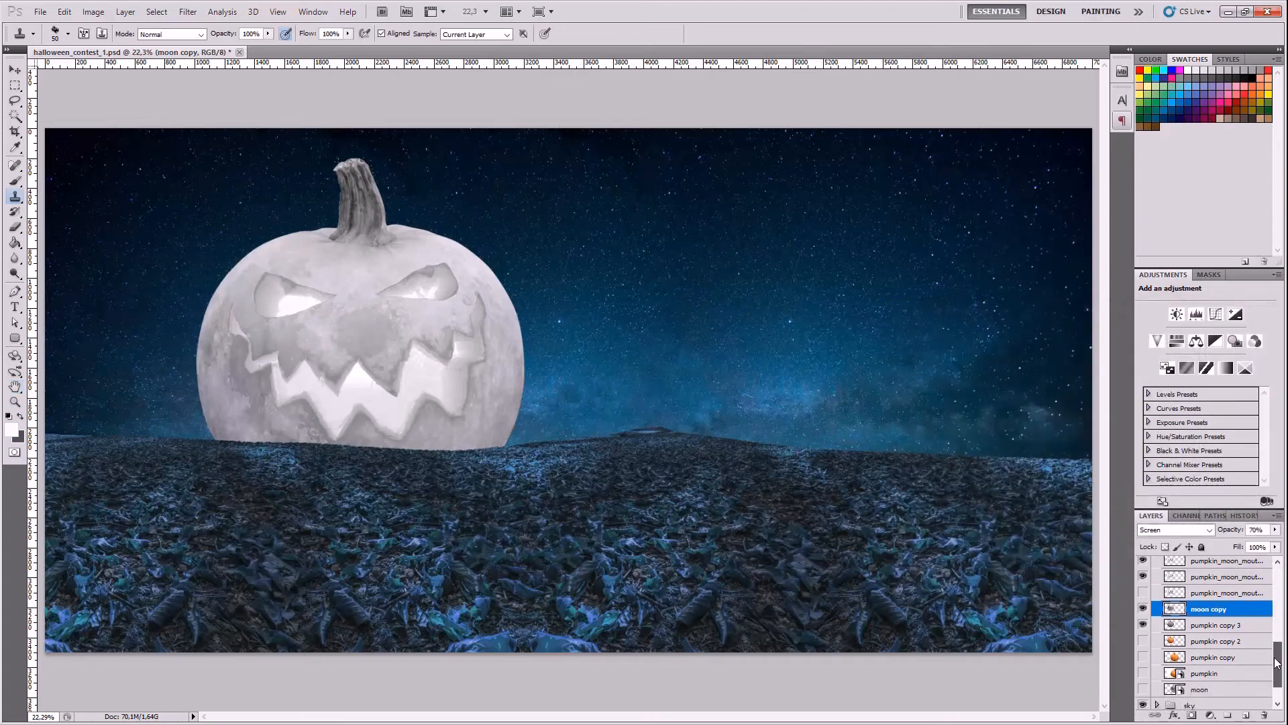
left_click(1143, 626)
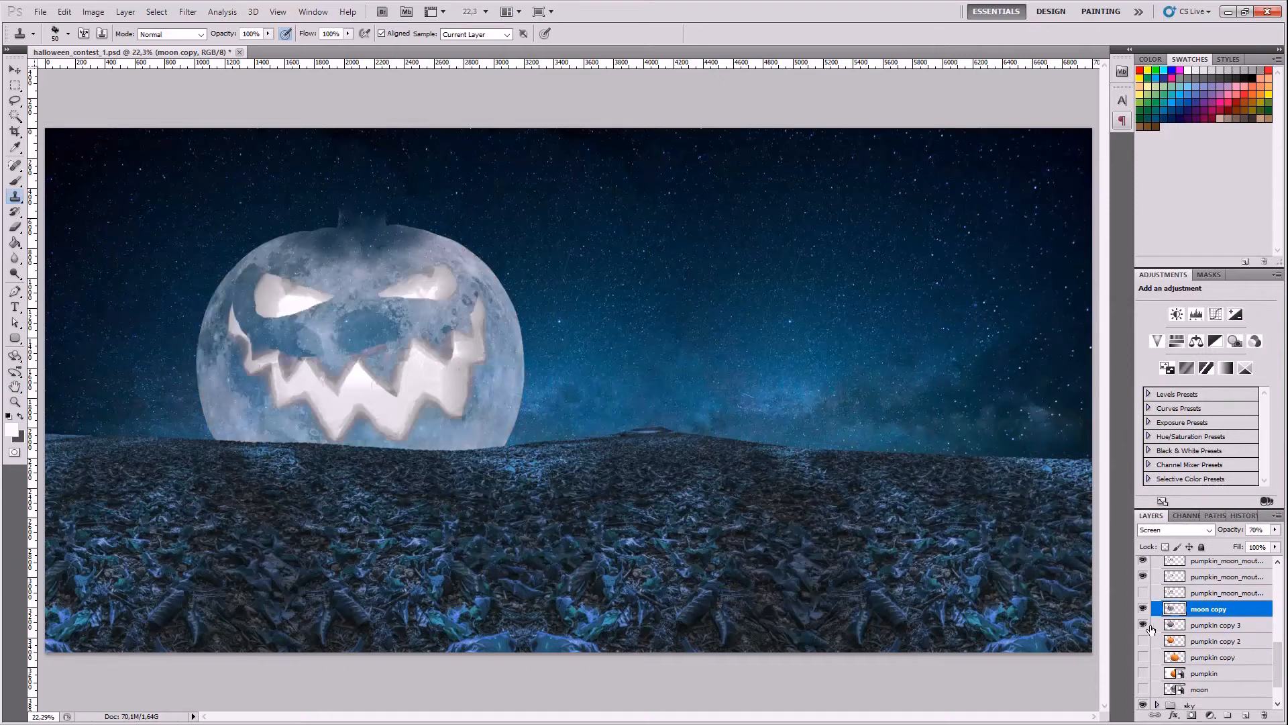
left_click(1198, 625)
left_click(1174, 715)
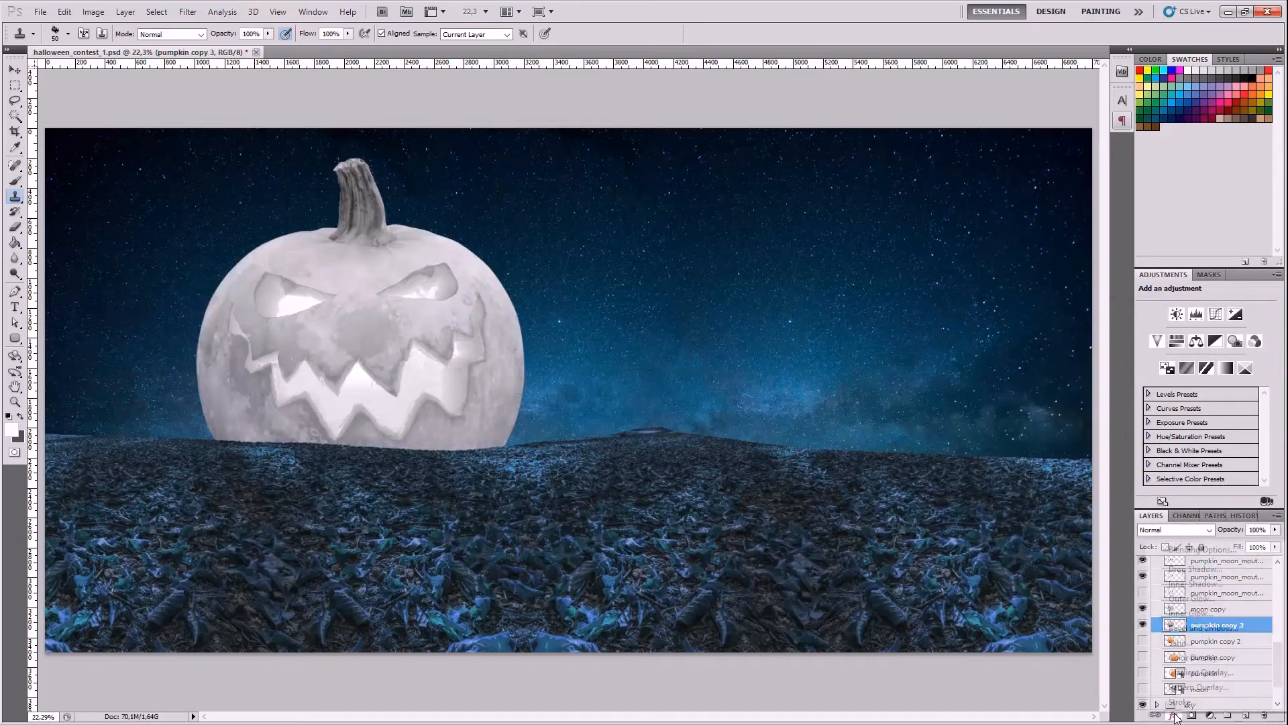
left_click(1192, 598)
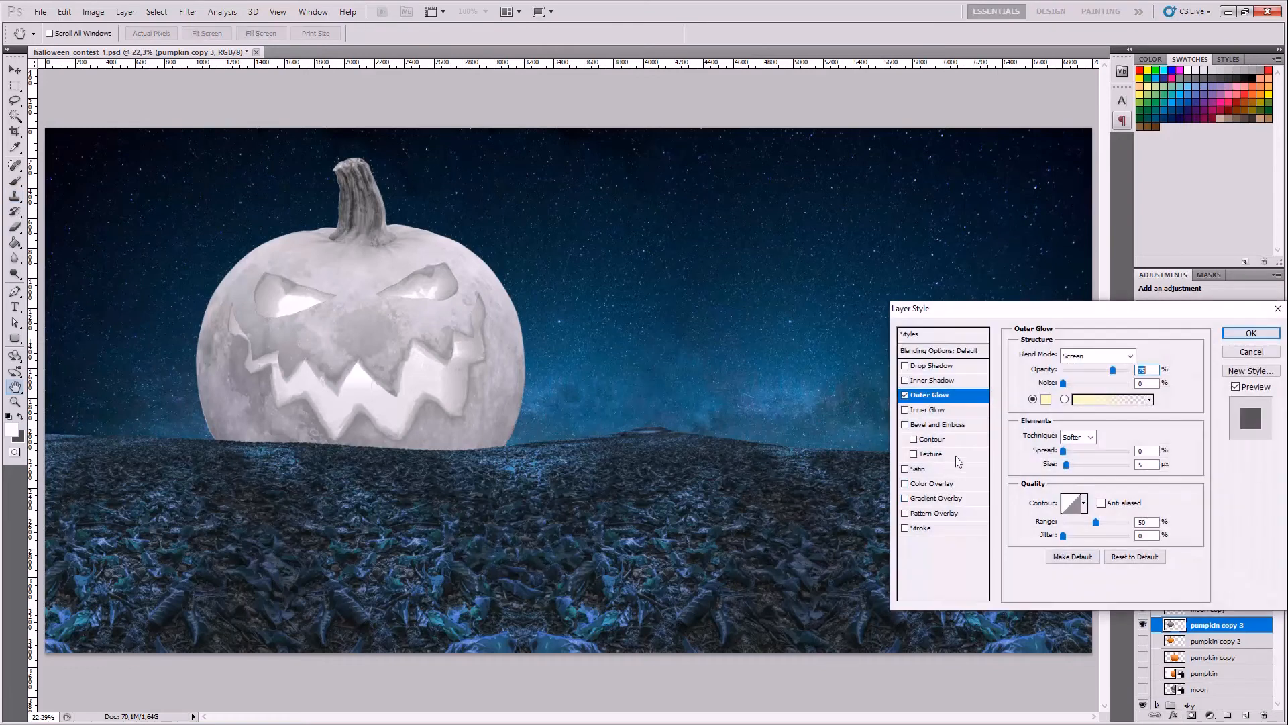
left_click_drag(1071, 465, 1132, 465)
- Set the outer glow's color to a pale blue (about b0cbd9) based on the sky's hue
left_click(1045, 399)
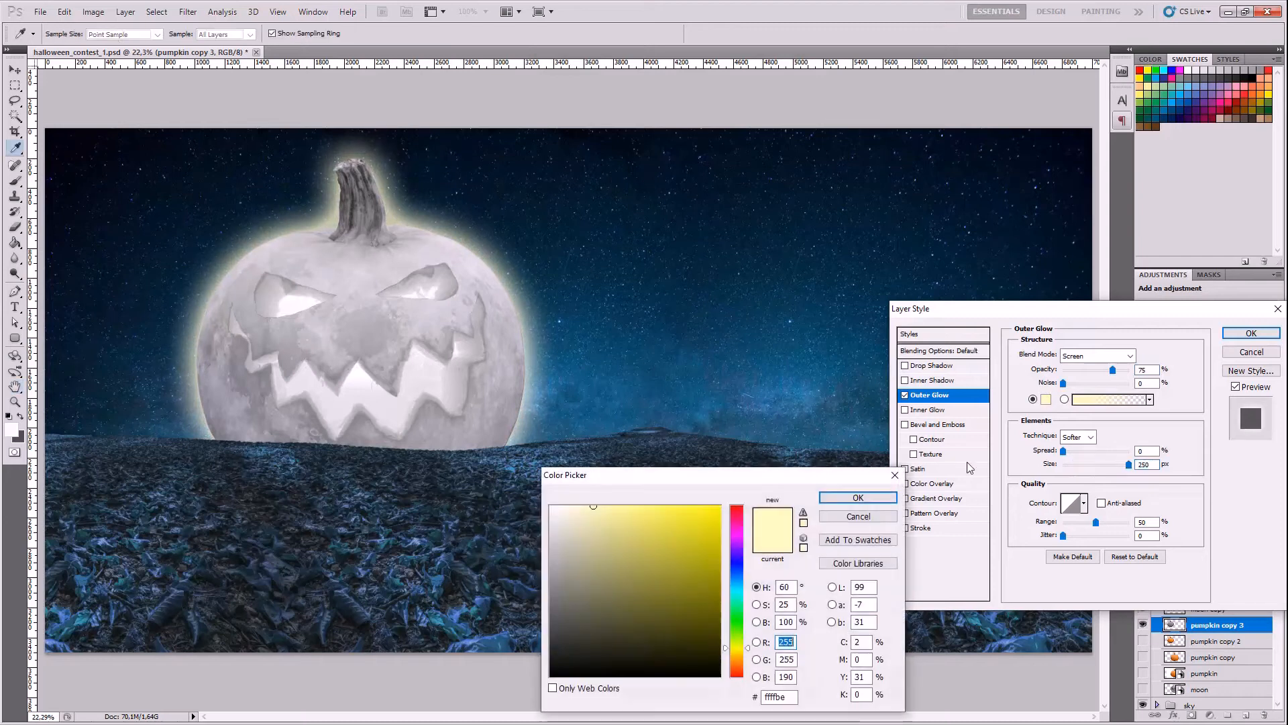
left_click_drag(589, 540, 548, 505)
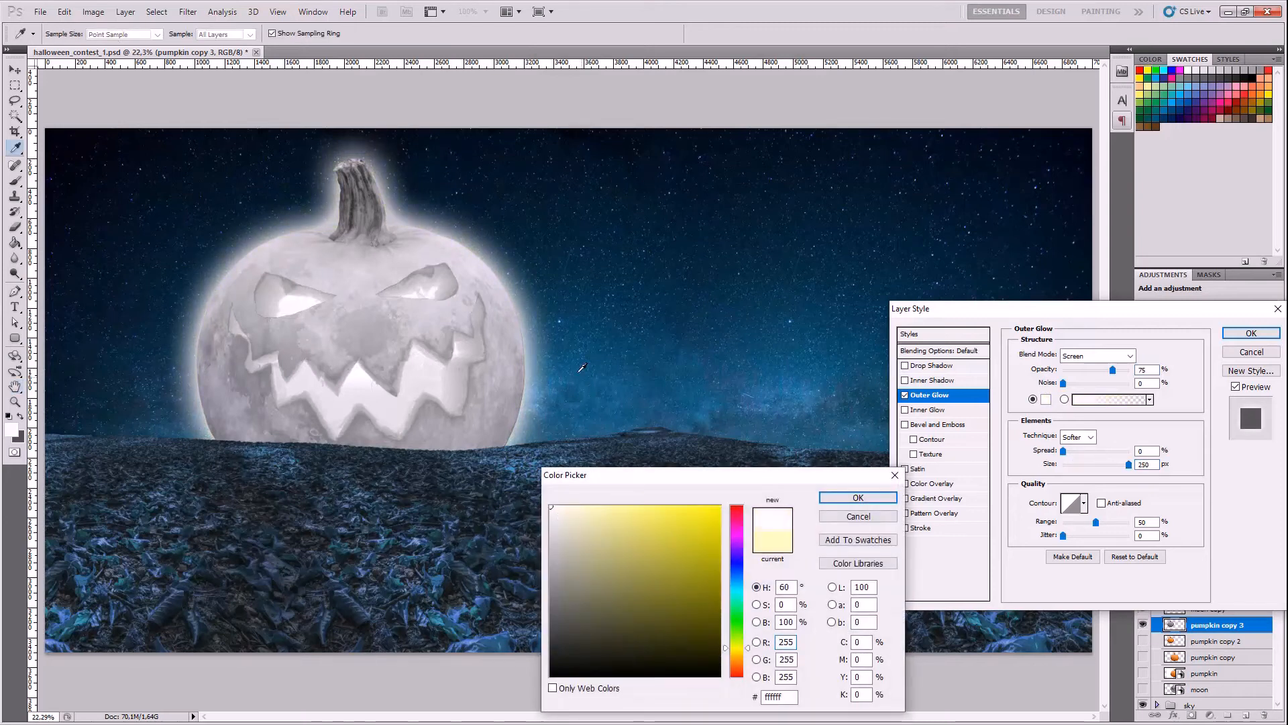
left_click(594, 374)
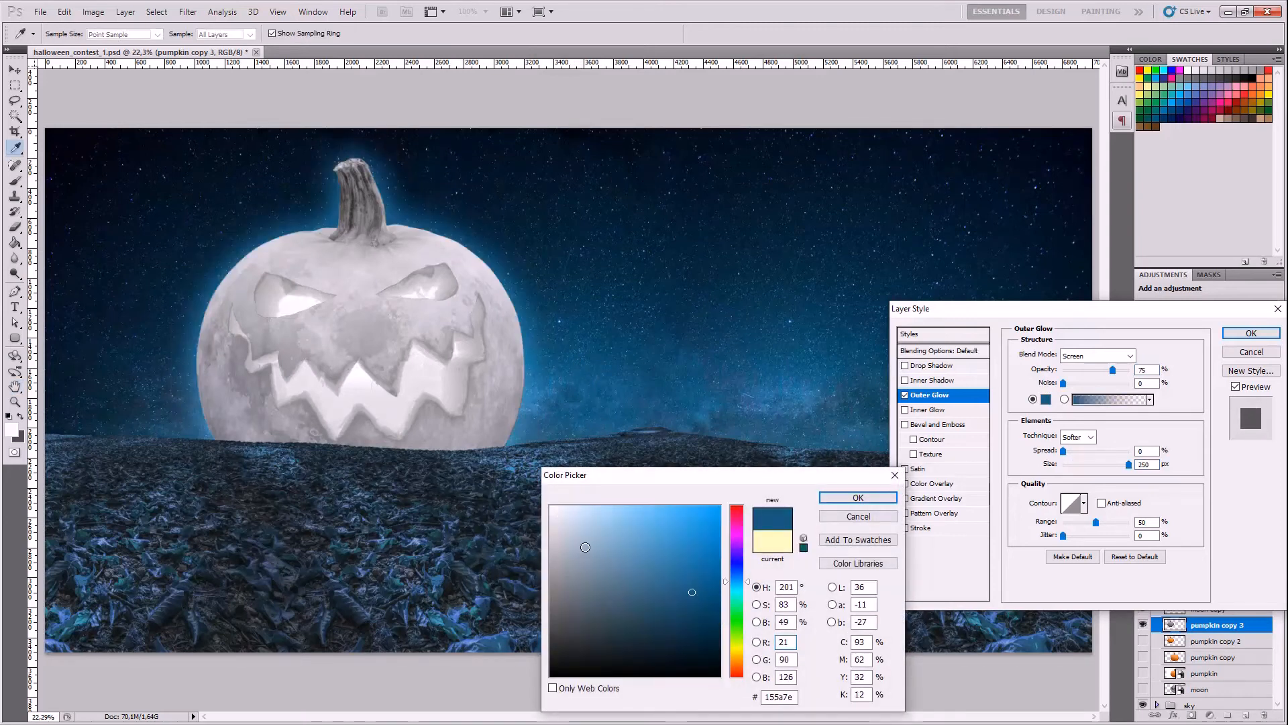
left_click(588, 530)
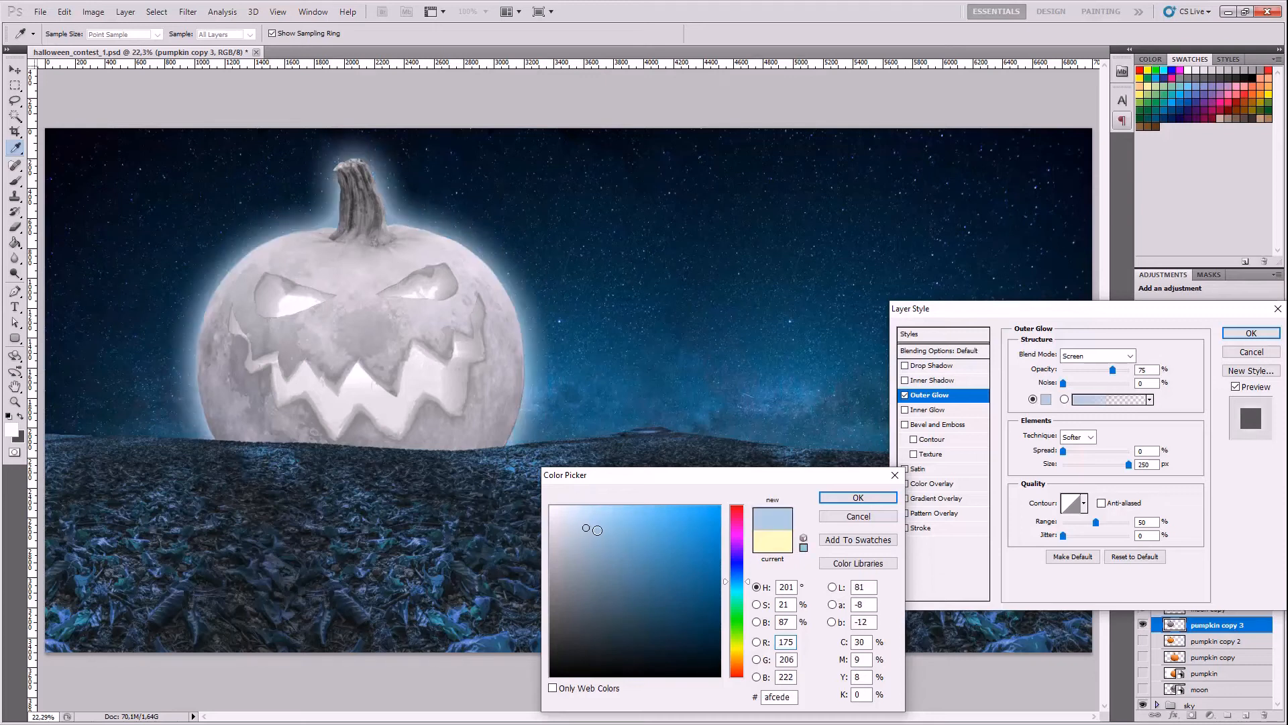
mouse_move(585, 528)
left_mouse_down()
mouse_move(607, 535)
mouse_move(583, 532)
left_mouse_up()
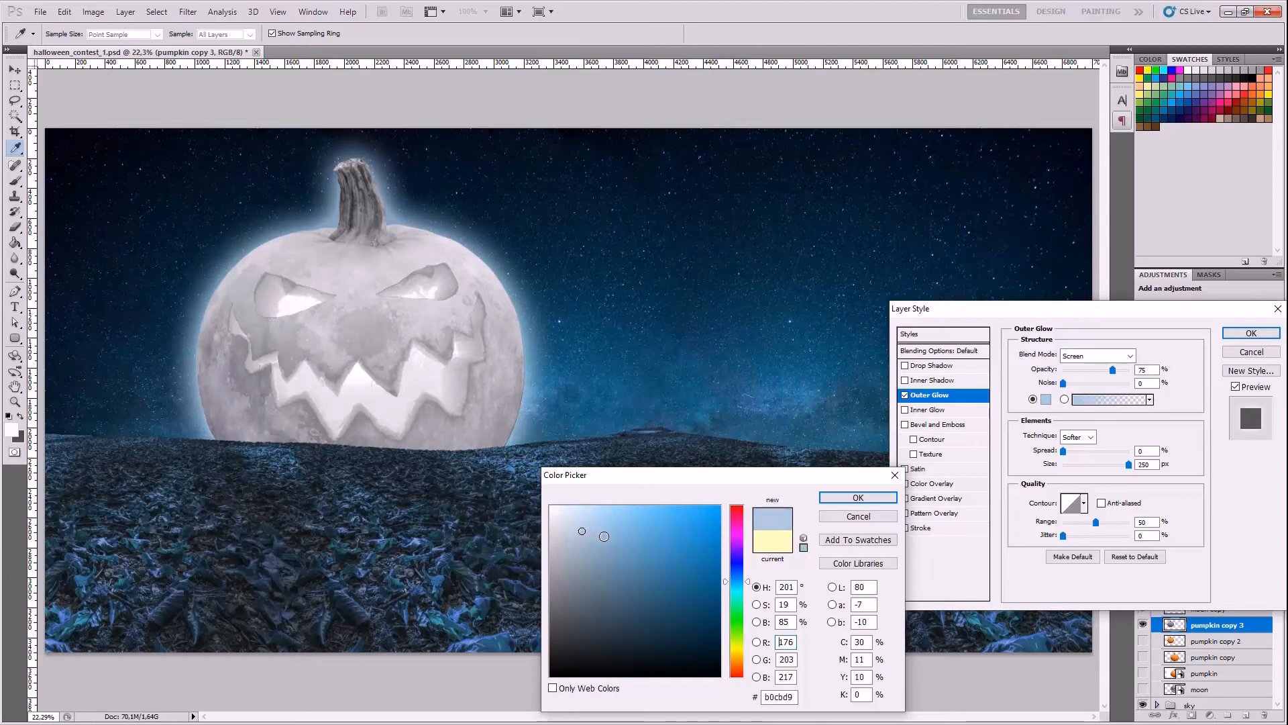
left_click(843, 496)
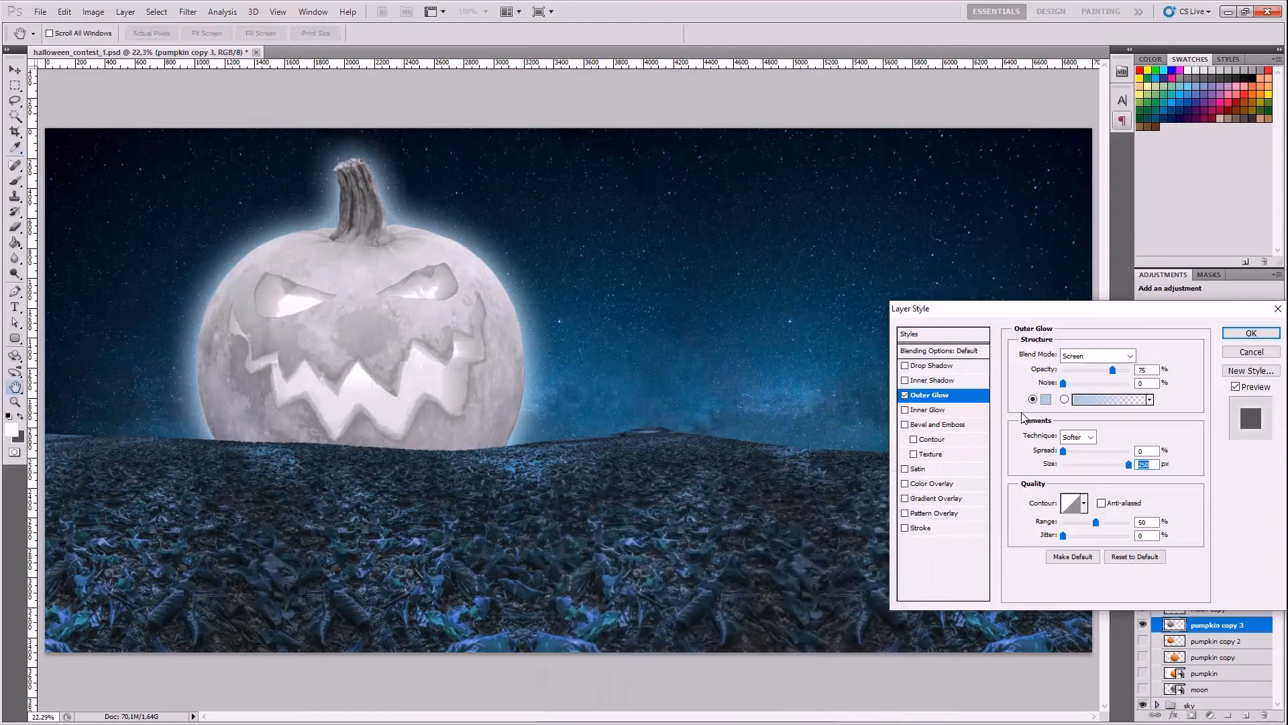
- Set the outer glow's blend mode to Normal and its opacity to 80%, and apply the layer style
left_click(1122, 356)
left_click(1104, 365)
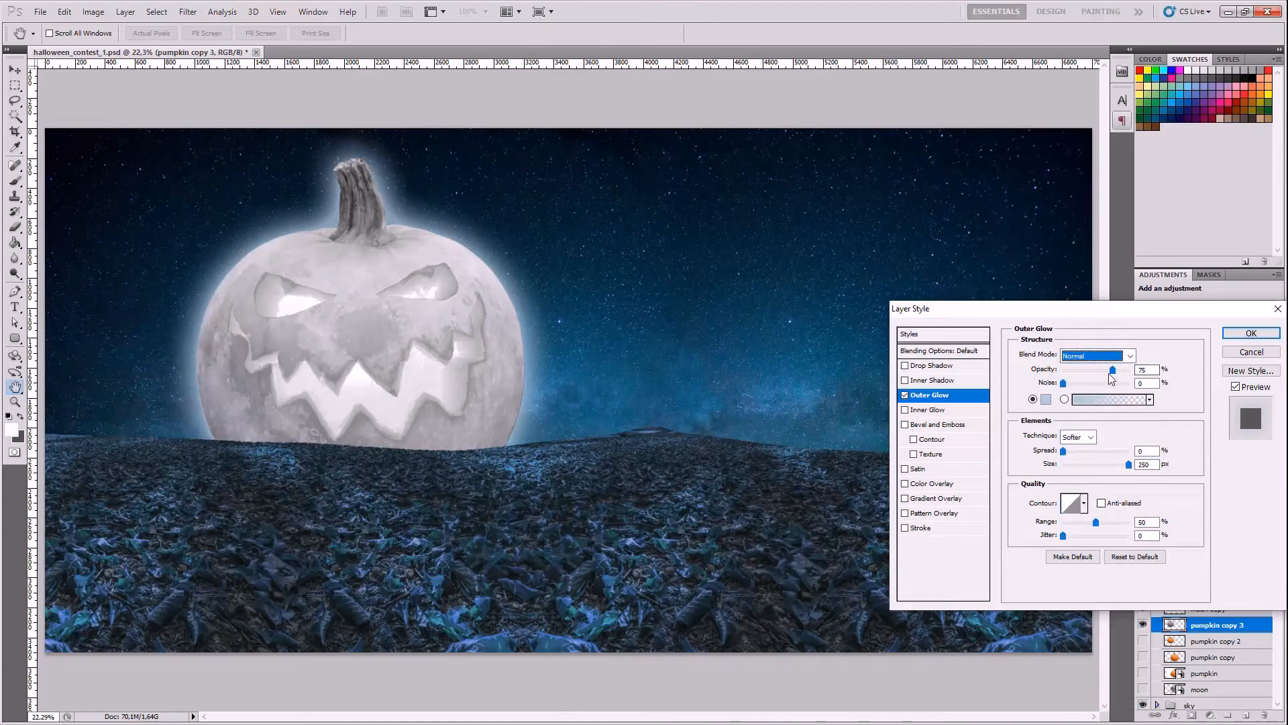
left_click_drag(1112, 369, 1135, 369)
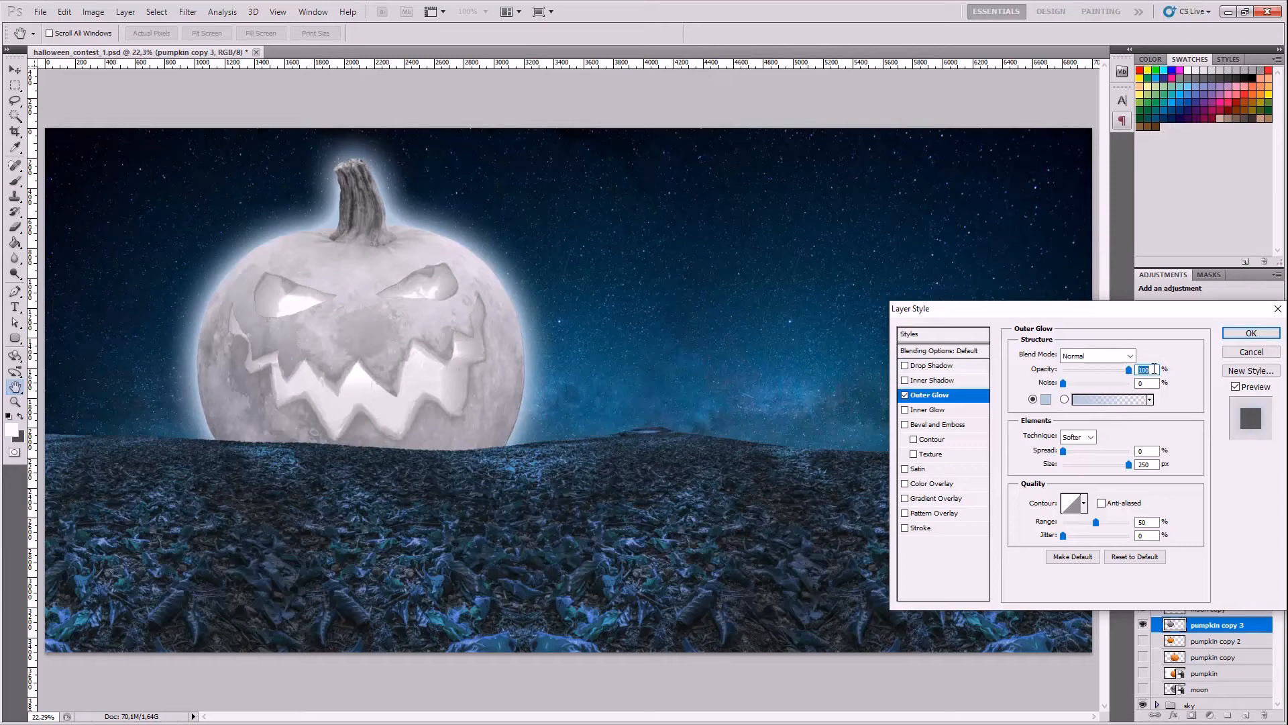
type("80")
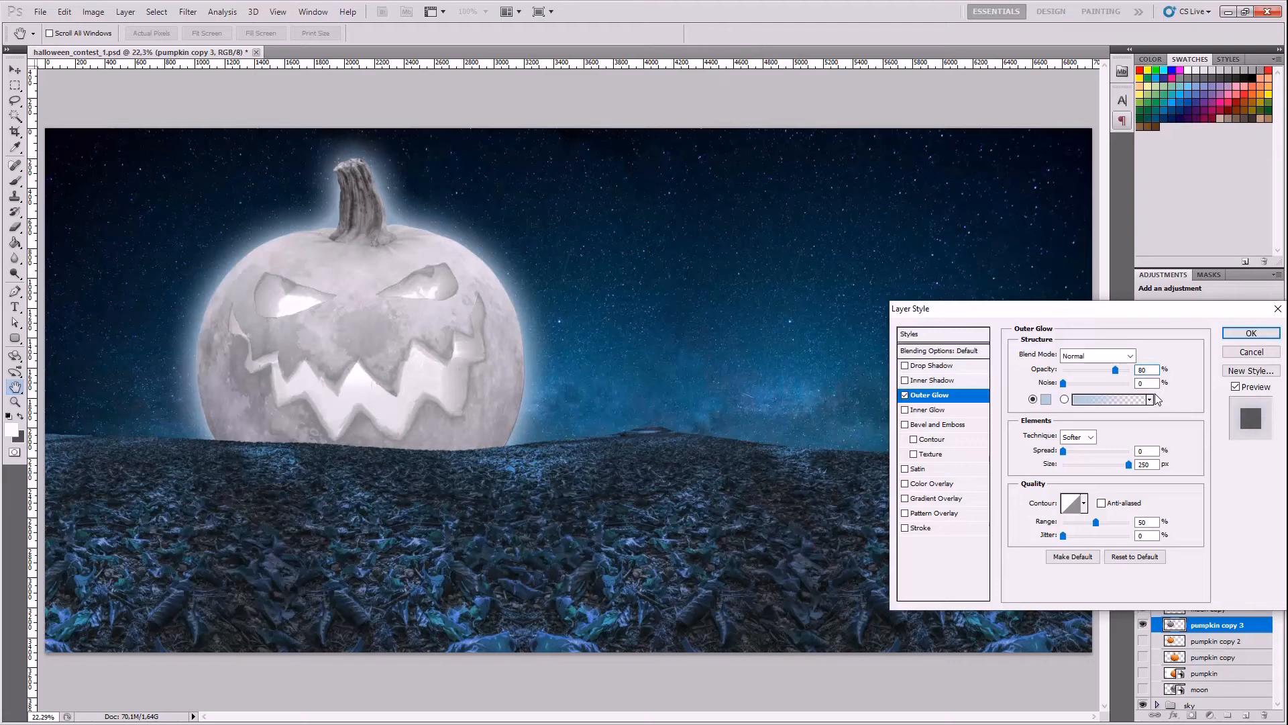
left_click(1226, 332)
left_click(1266, 626)
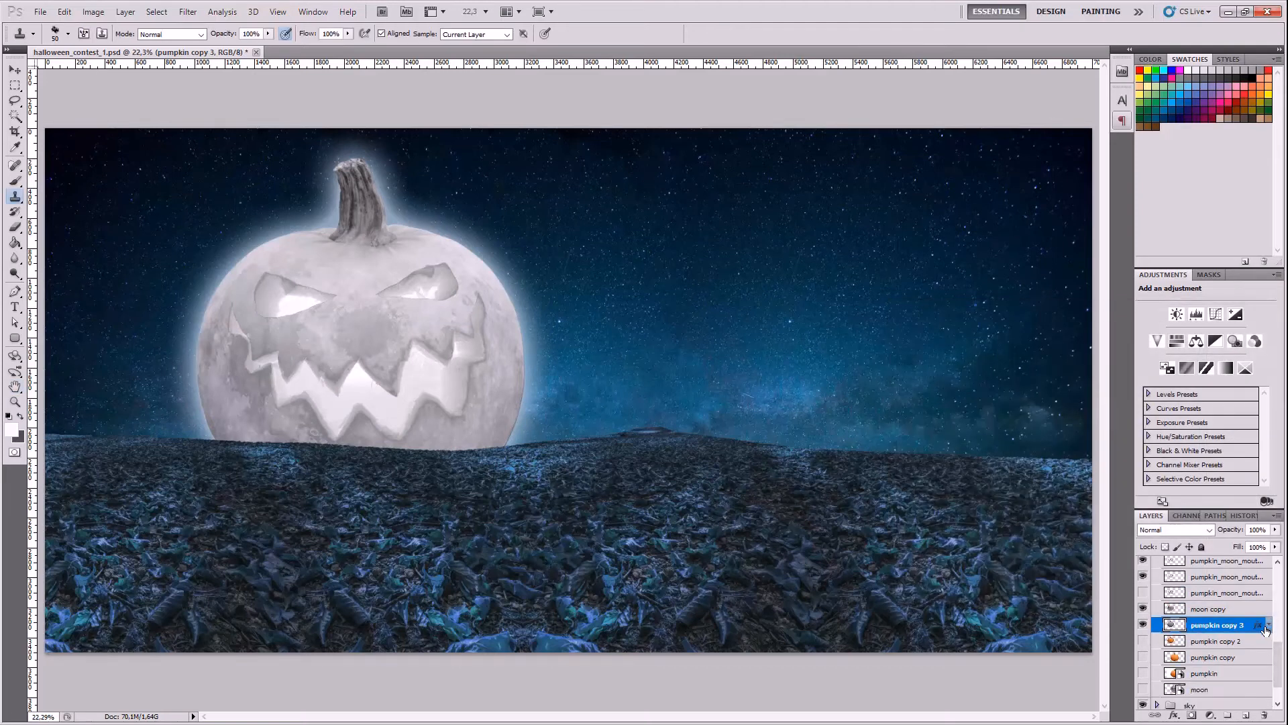
- Duplicate the pumpkin copy 3 layer, place the duplicate beneath the original, and add a new empty layer
right_click(1196, 626)
left_click(1181, 359)
key("Return")
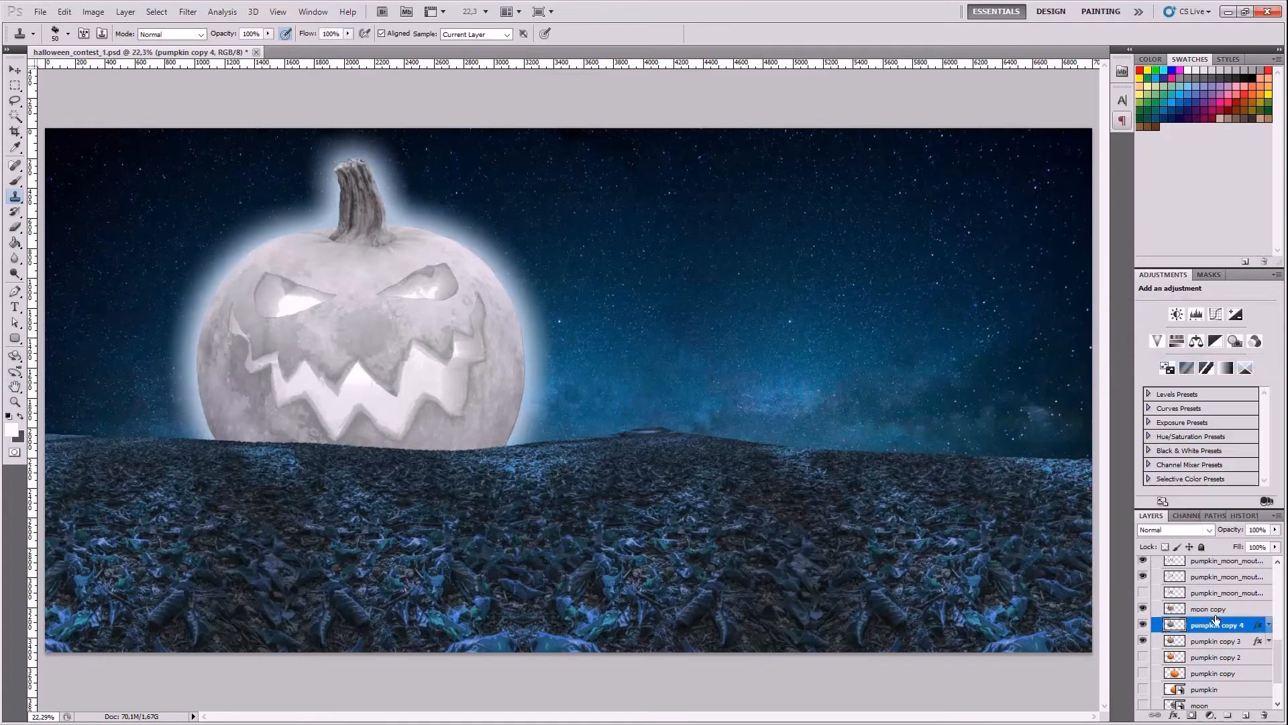
left_click_drag(1203, 630, 1207, 657)
left_click(1245, 715)
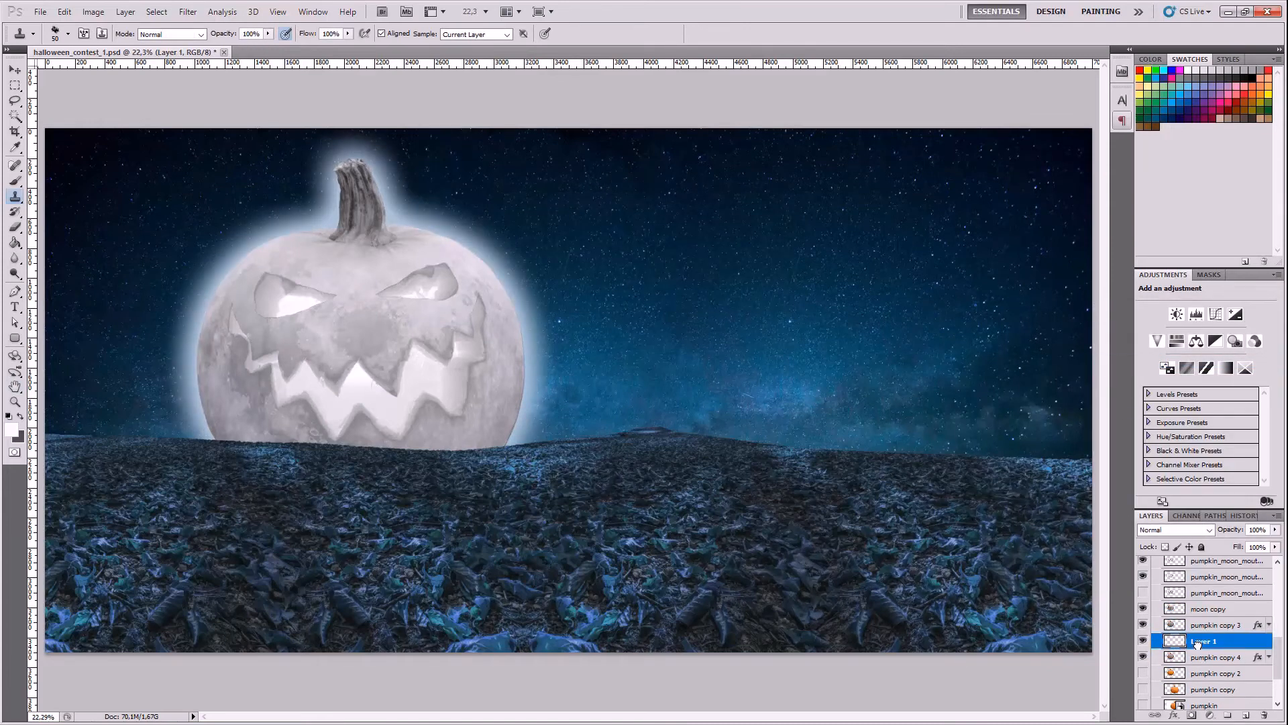
- Try to merge pumpkin copy 4 with the empty layer while its glow style is still attached, and undo the merge
left_click(1201, 641, "shift")
right_click(1197, 641)
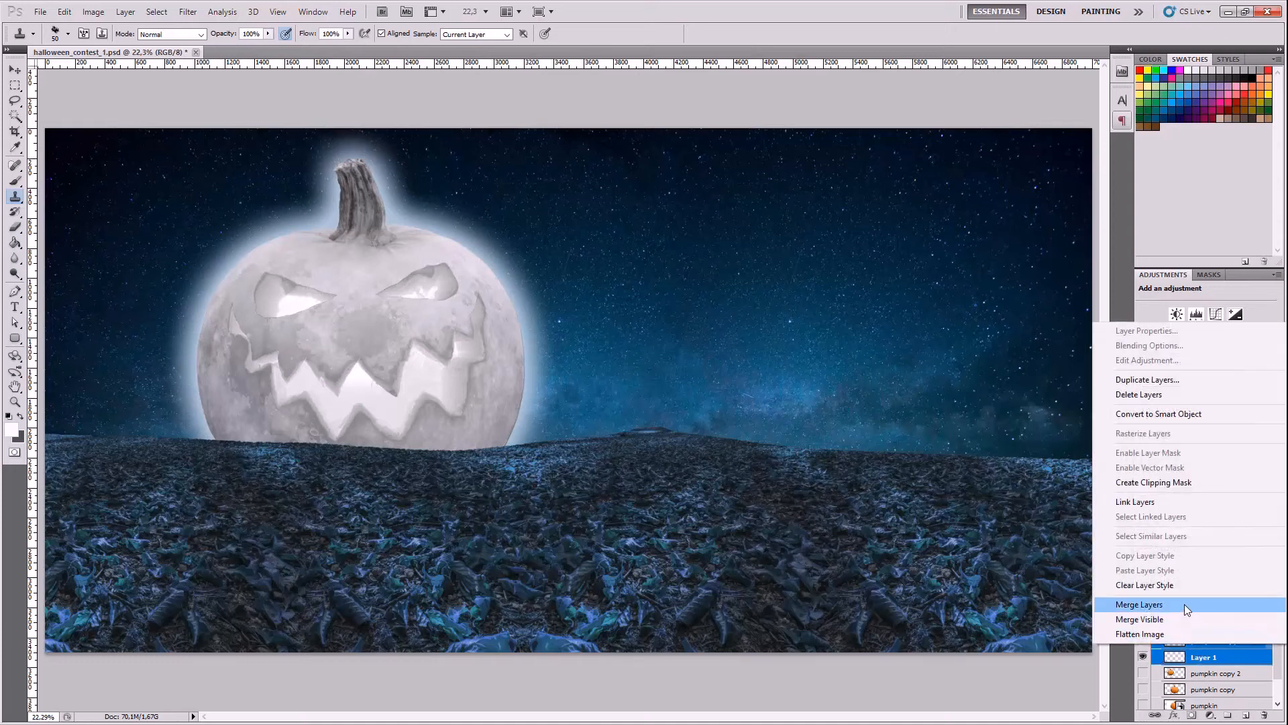
left_click(1185, 604)
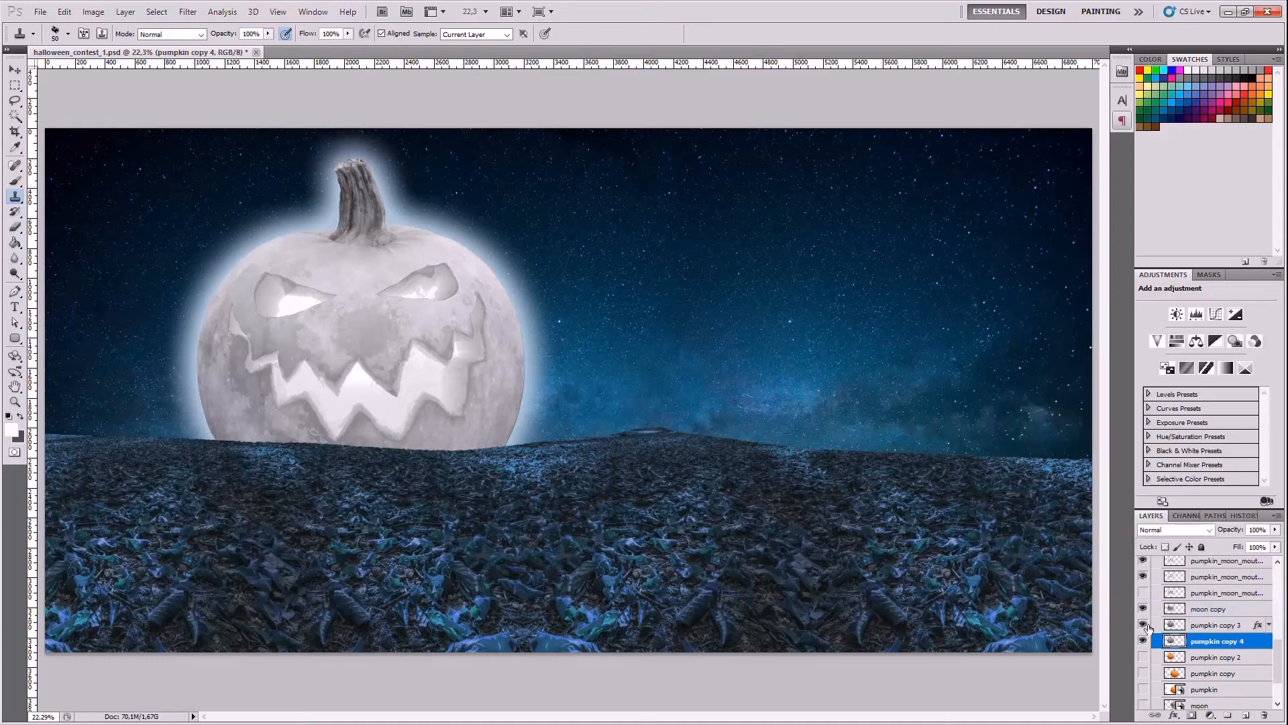
key("ctrl+z")
- Clear the layer style from pumpkin copy 4 and merge it with the empty Layer 1
right_click(1195, 643)
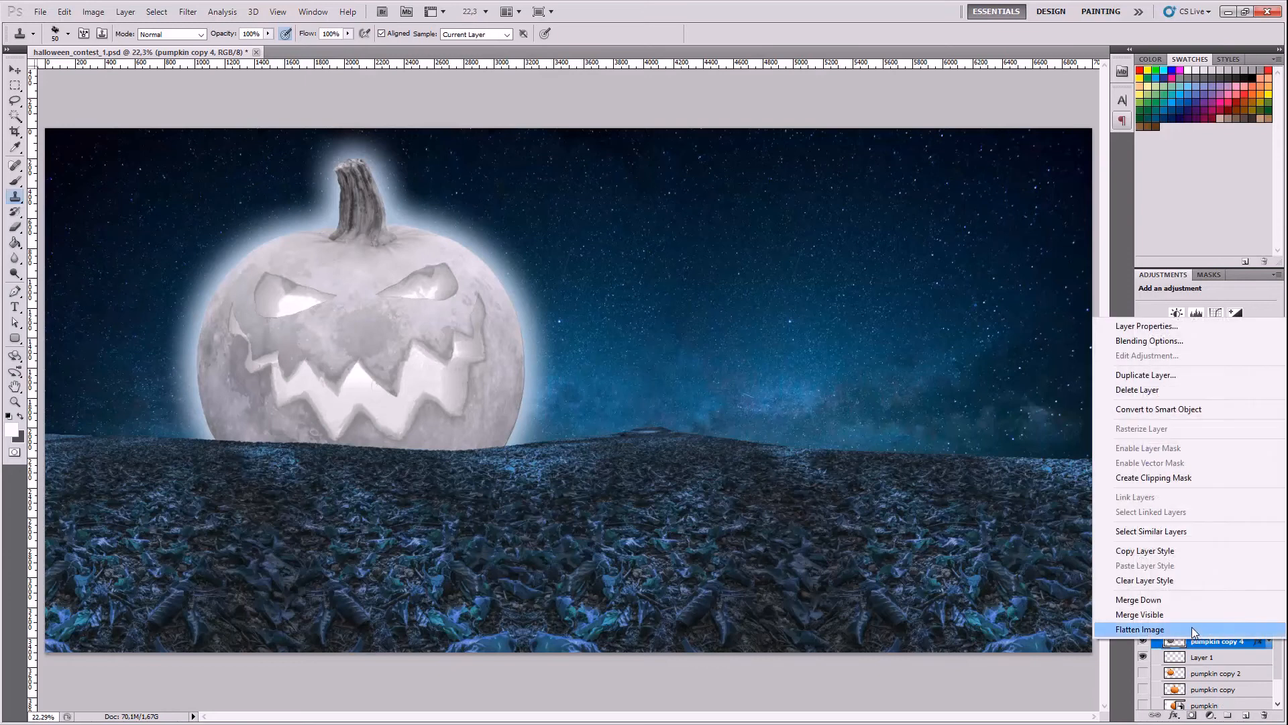
left_click(1169, 579)
left_click(1201, 657, "shift")
right_click(1201, 659)
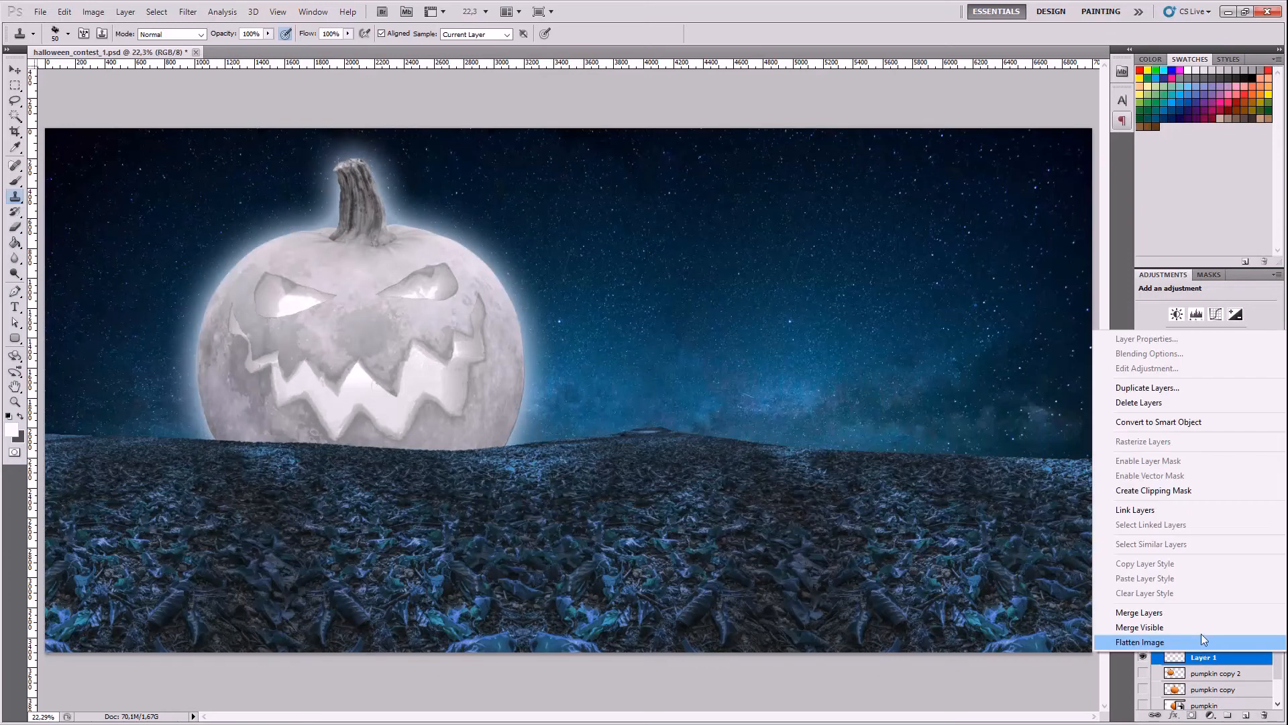
left_click(1201, 690)
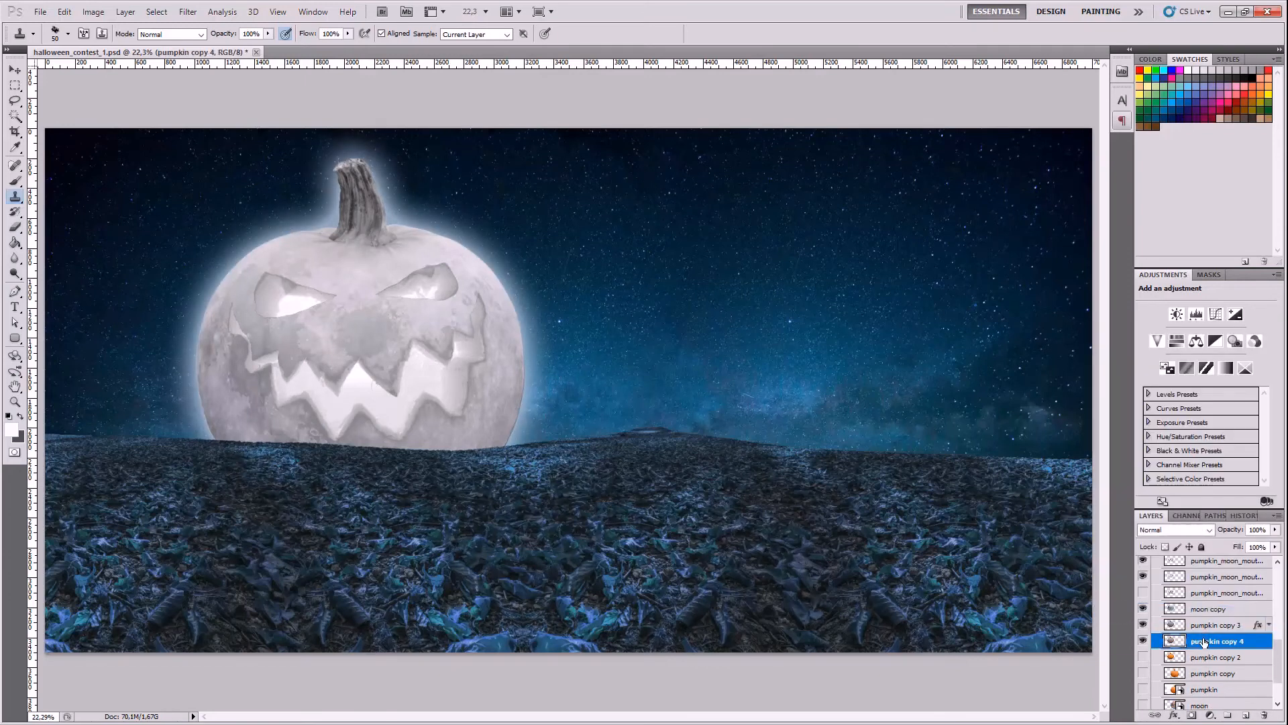
left_click(1144, 626)
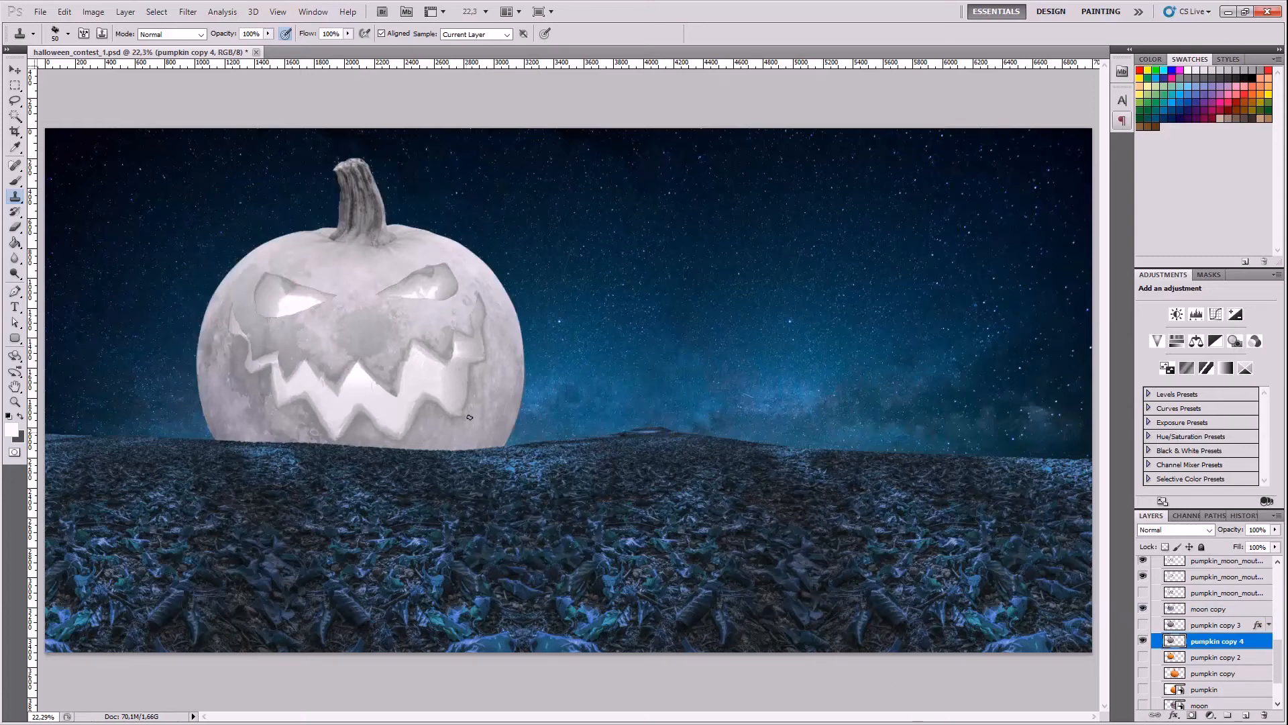
left_click(1174, 715)
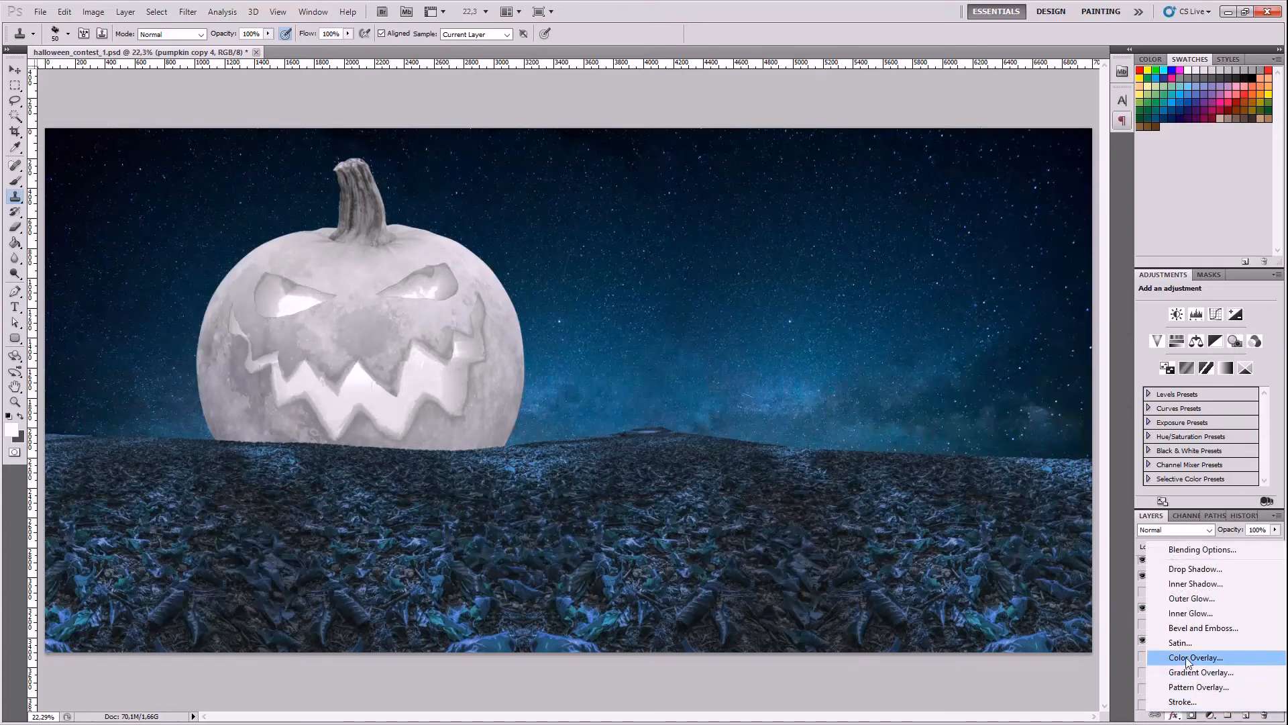
left_click(1187, 659)
left_click(1241, 351)
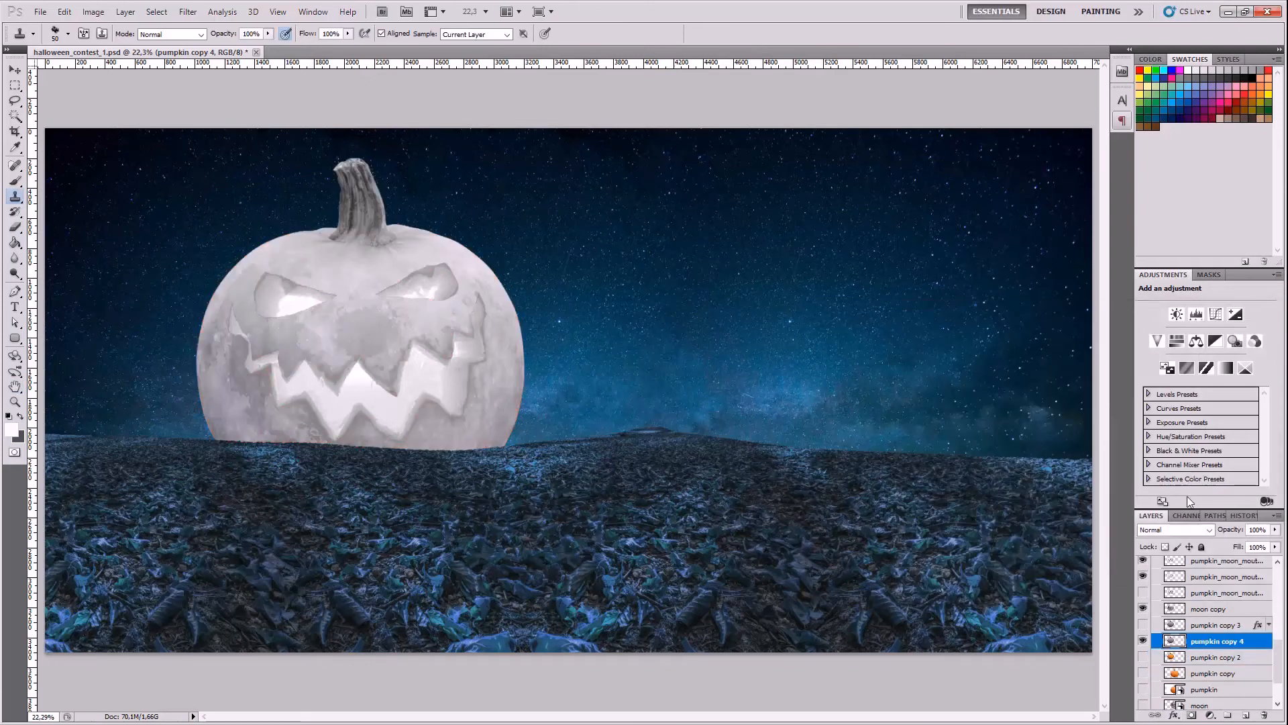
- Hide the moon copy layer and the visible pumpkin_moon_mouth layers to isolate the plain pumpkin
left_click(1143, 609)
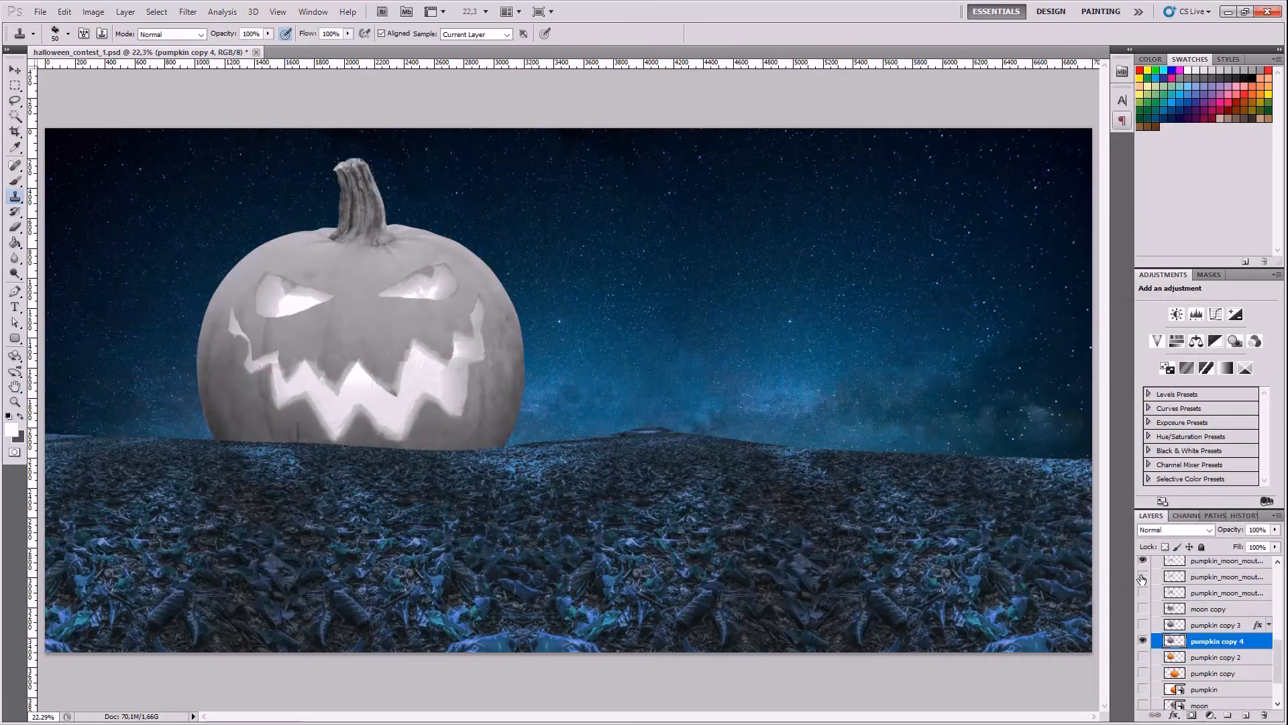
left_click_drag(1142, 577, 1142, 562)
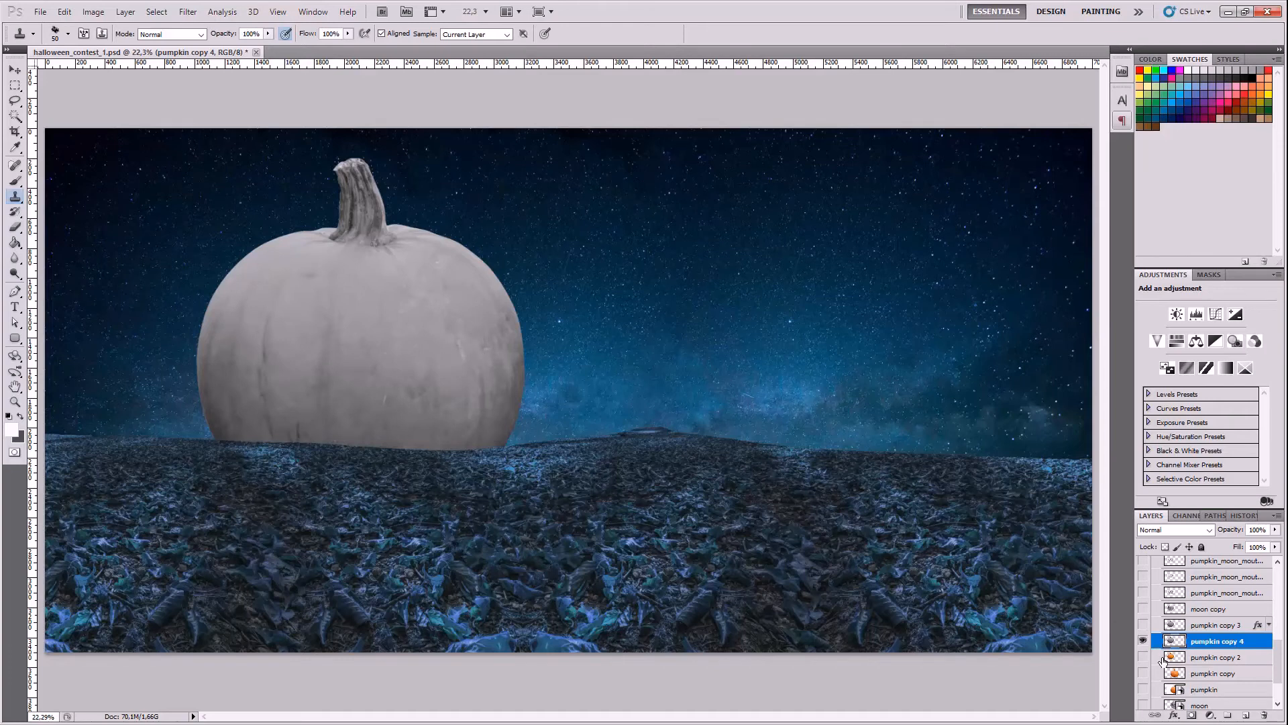
- Try a dark blue (145f85) color overlay sampled from the sky on the pumpkin copy 4 layer
left_click(1173, 714)
left_click(1171, 661)
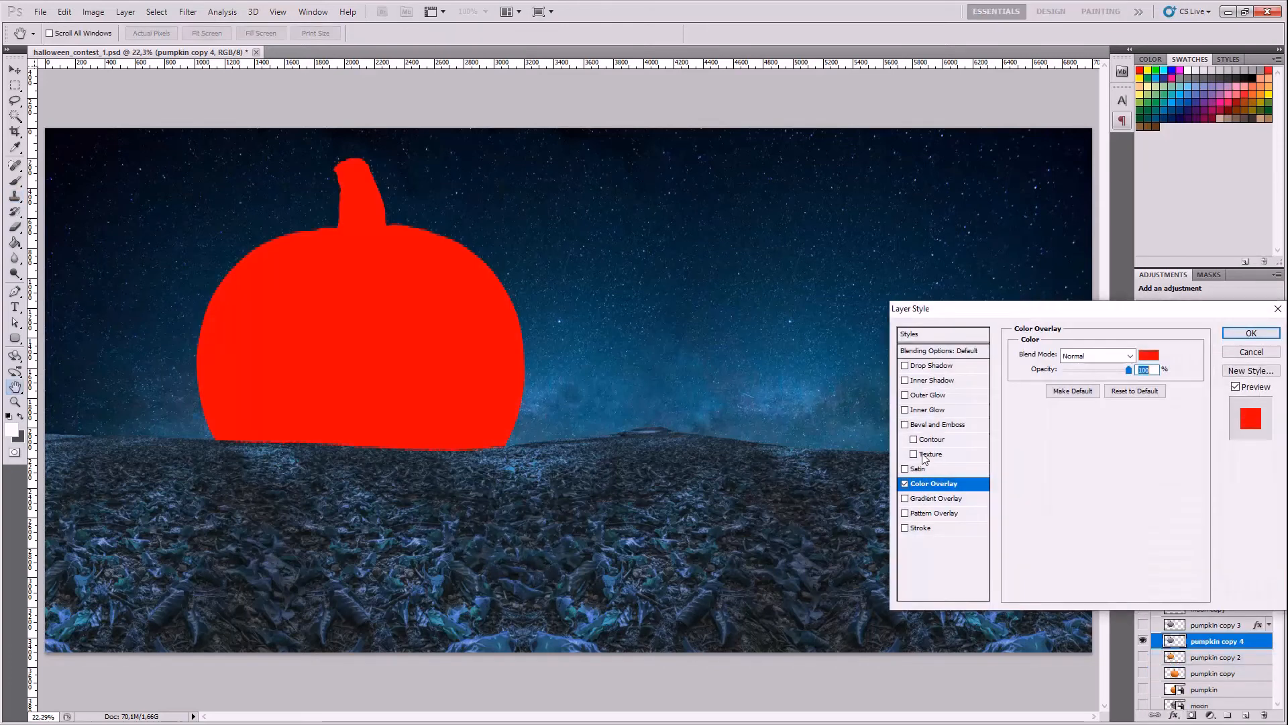
left_click(1154, 360)
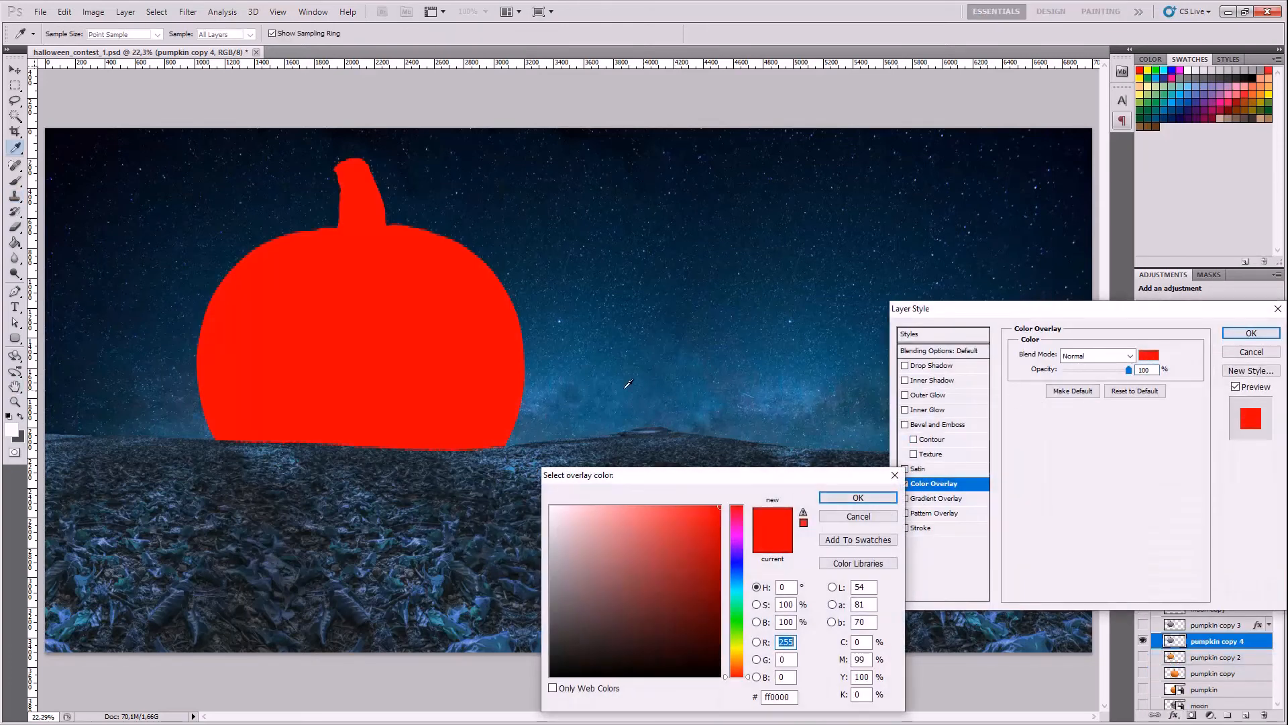
left_click(836, 428)
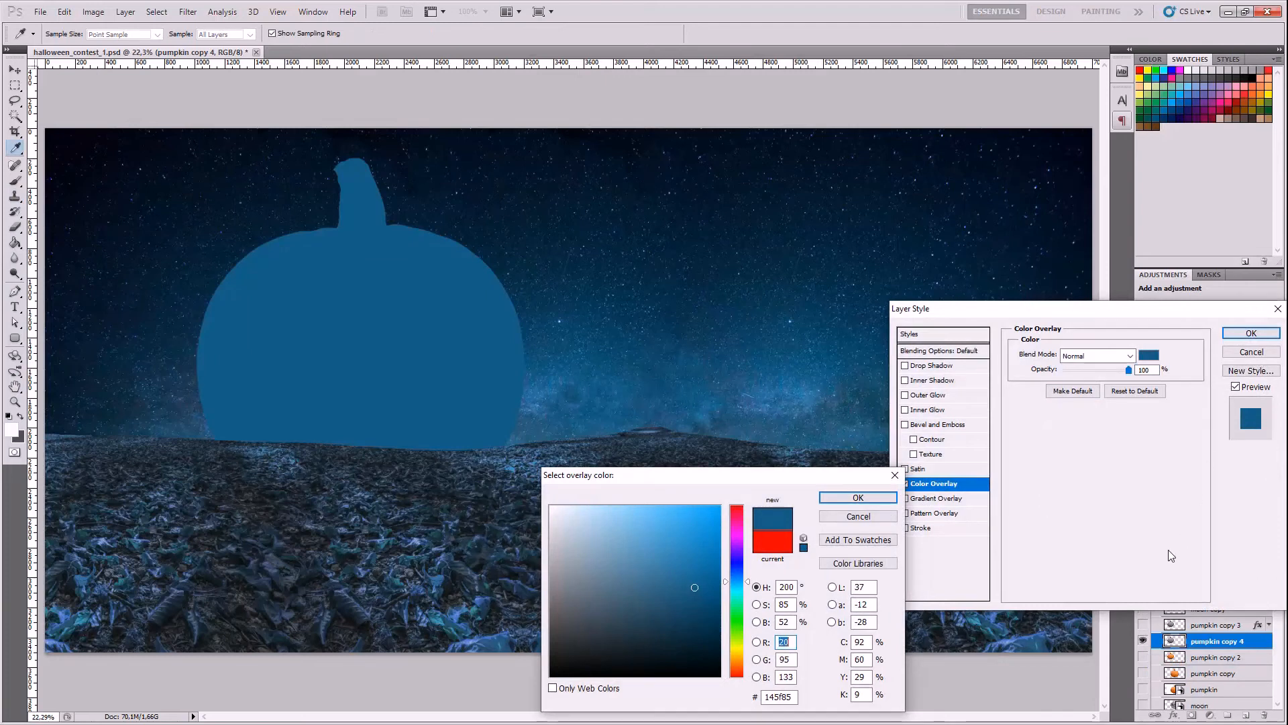
left_click(859, 515)
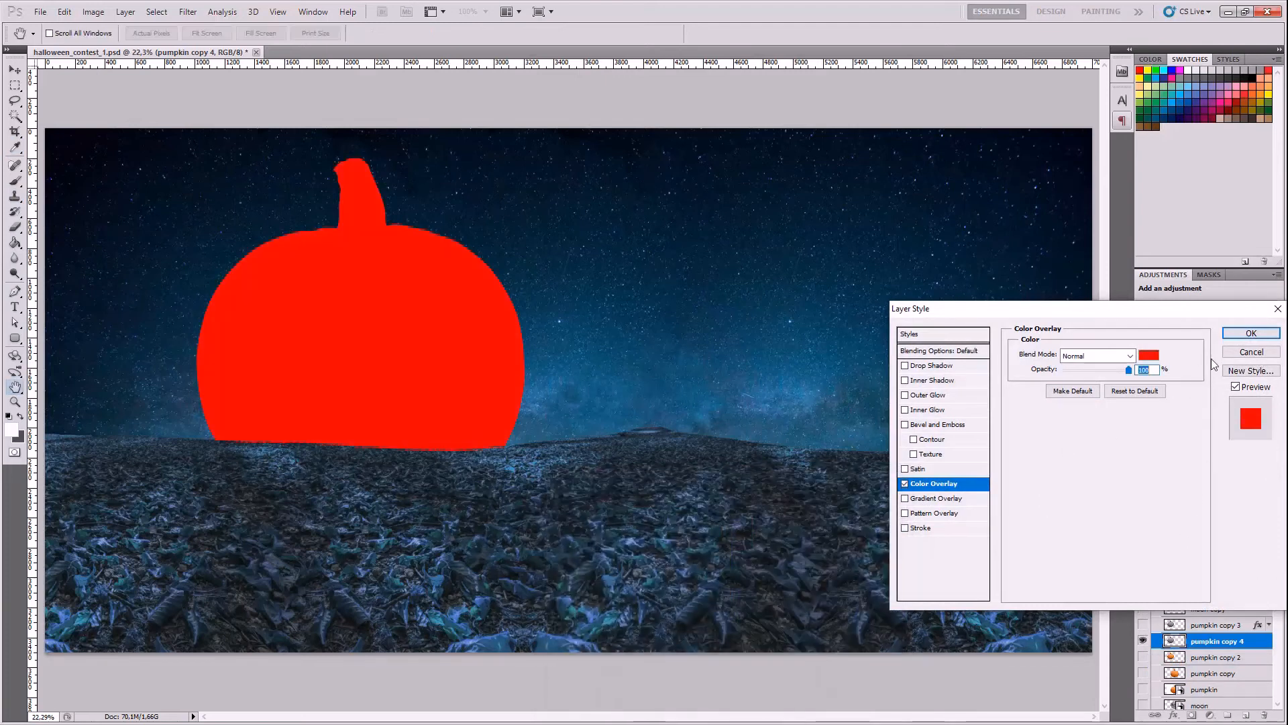
left_click(1238, 349)
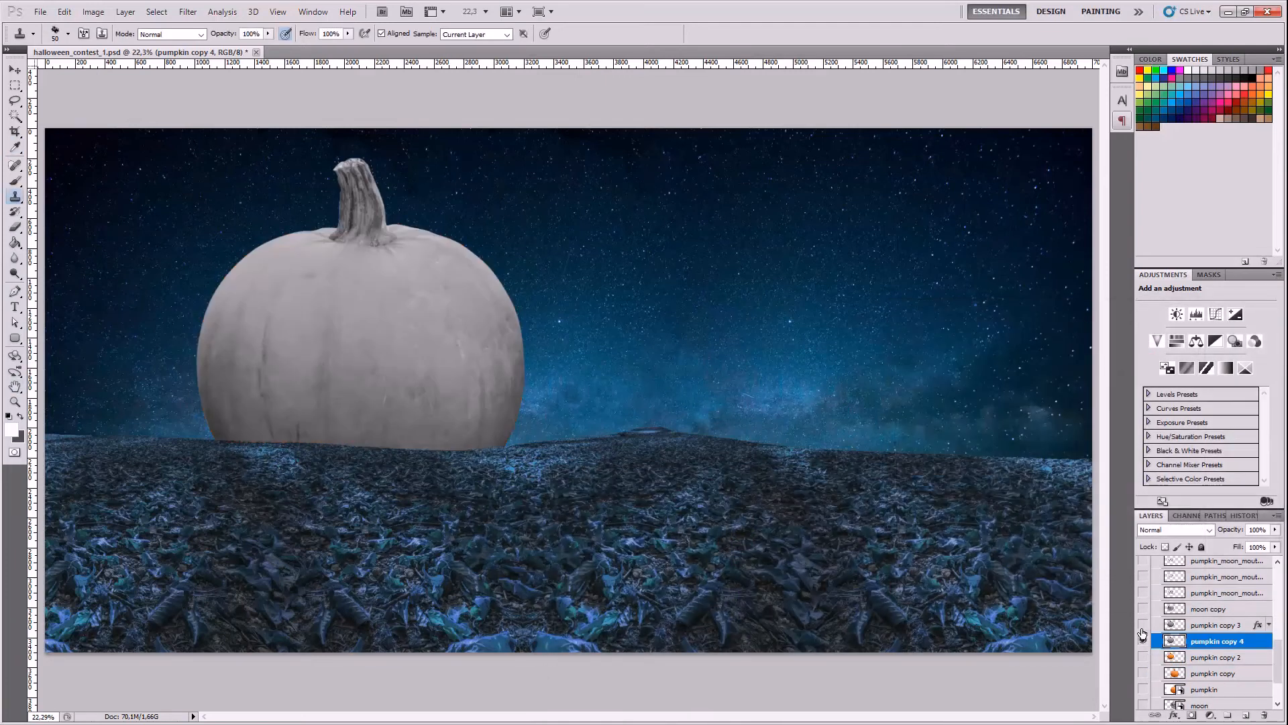
- Show pumpkin copy 3 and give pumpkin copy 4 a pale blue (b4cdd9) color overlay, starting from a shade sampled in the glow
left_click(1142, 624)
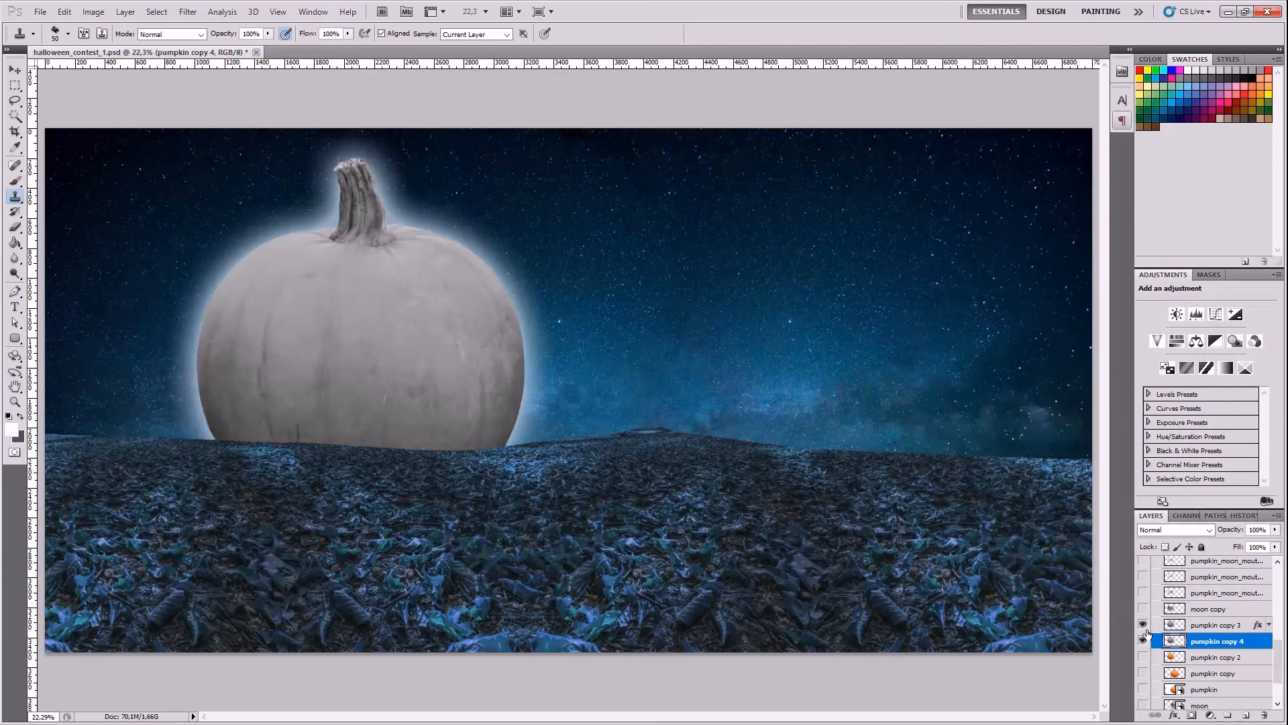
left_click(1172, 715)
left_click(1168, 660)
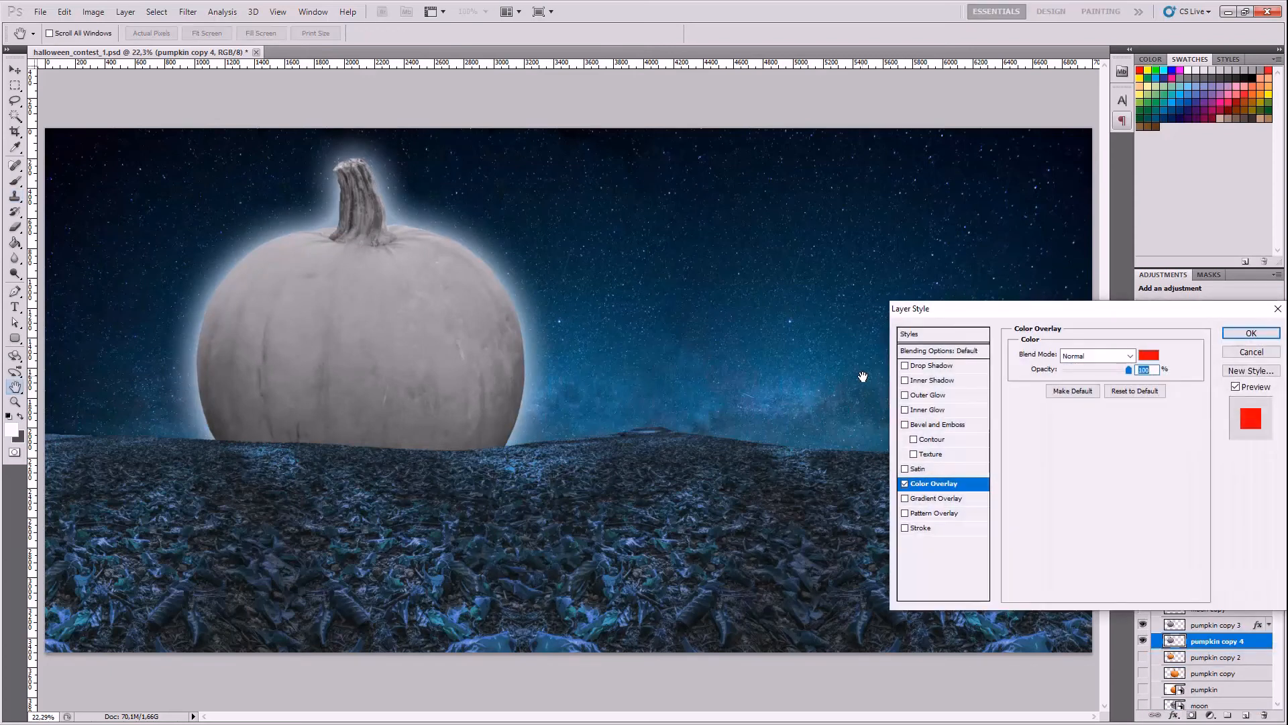
left_click(1148, 355)
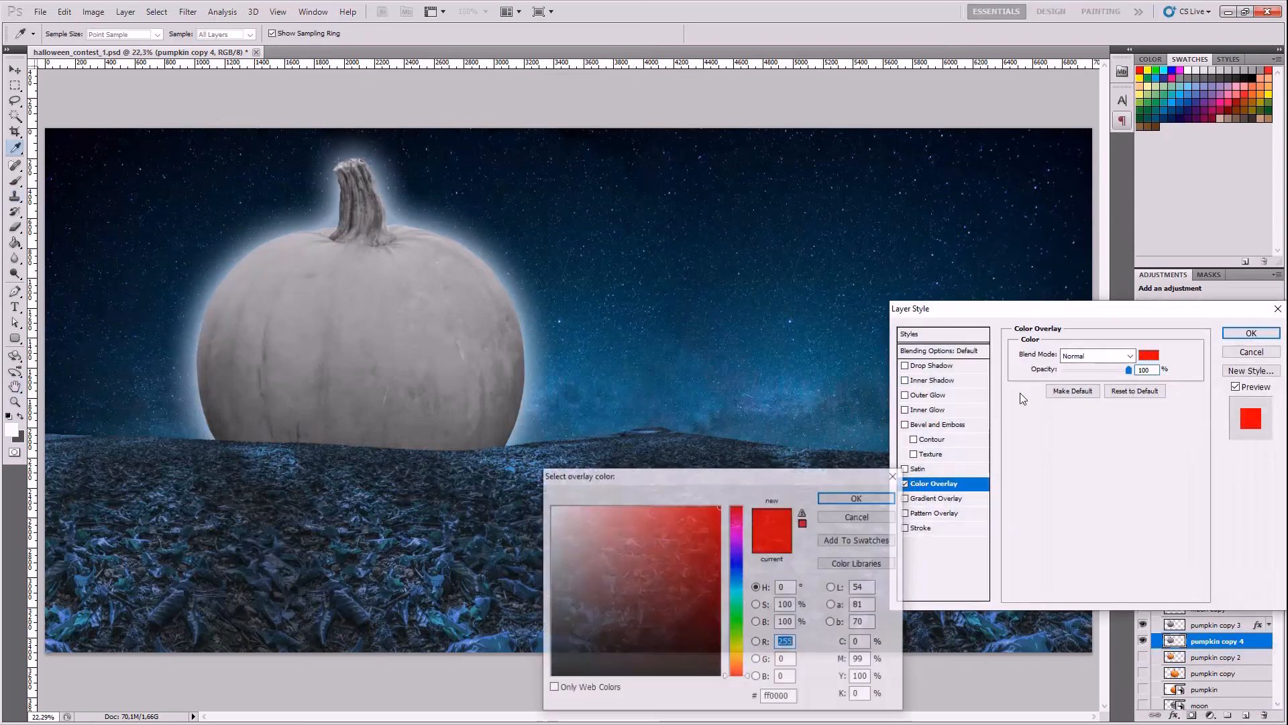
left_click(393, 213)
left_click(858, 497)
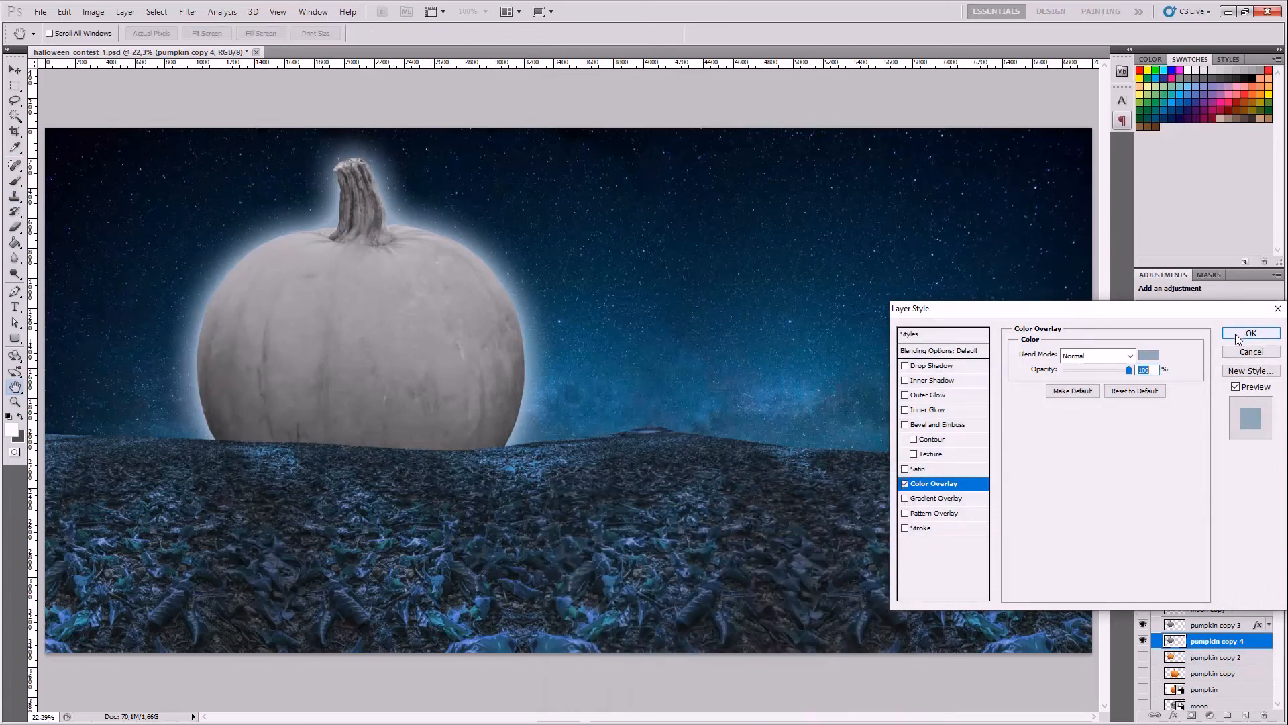
left_click(1148, 354)
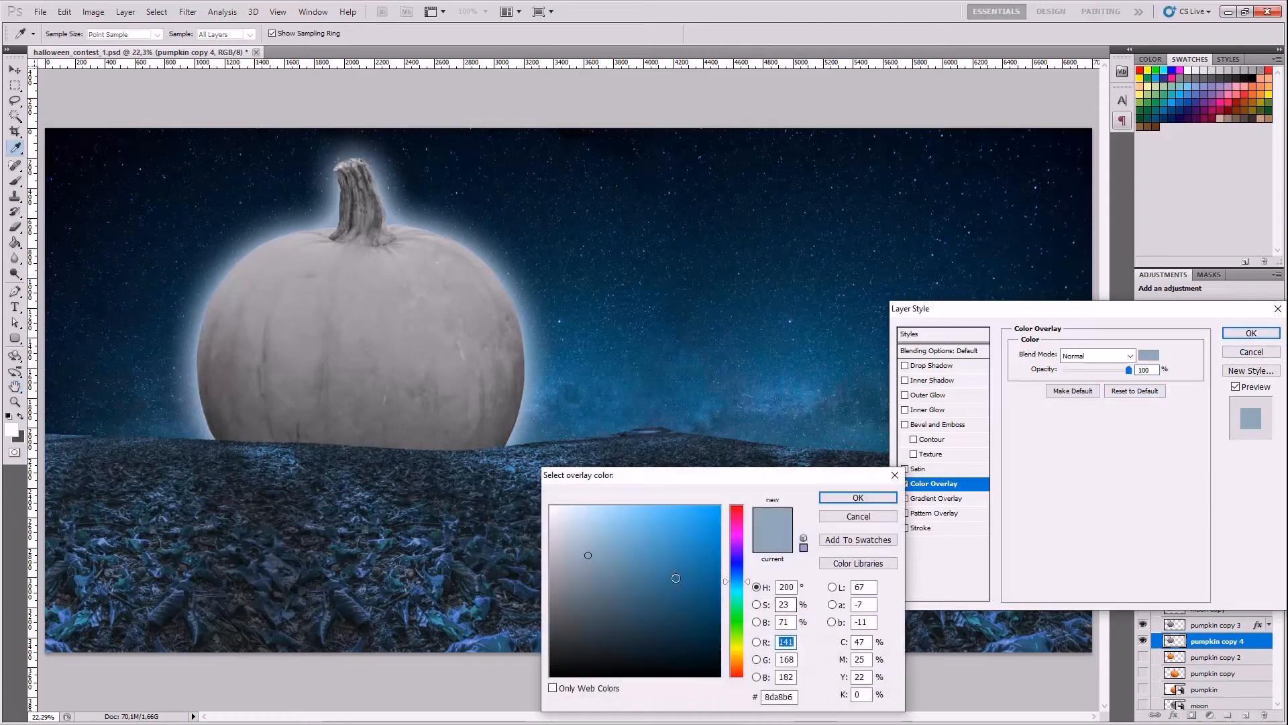
left_click(578, 530)
left_click(1239, 335)
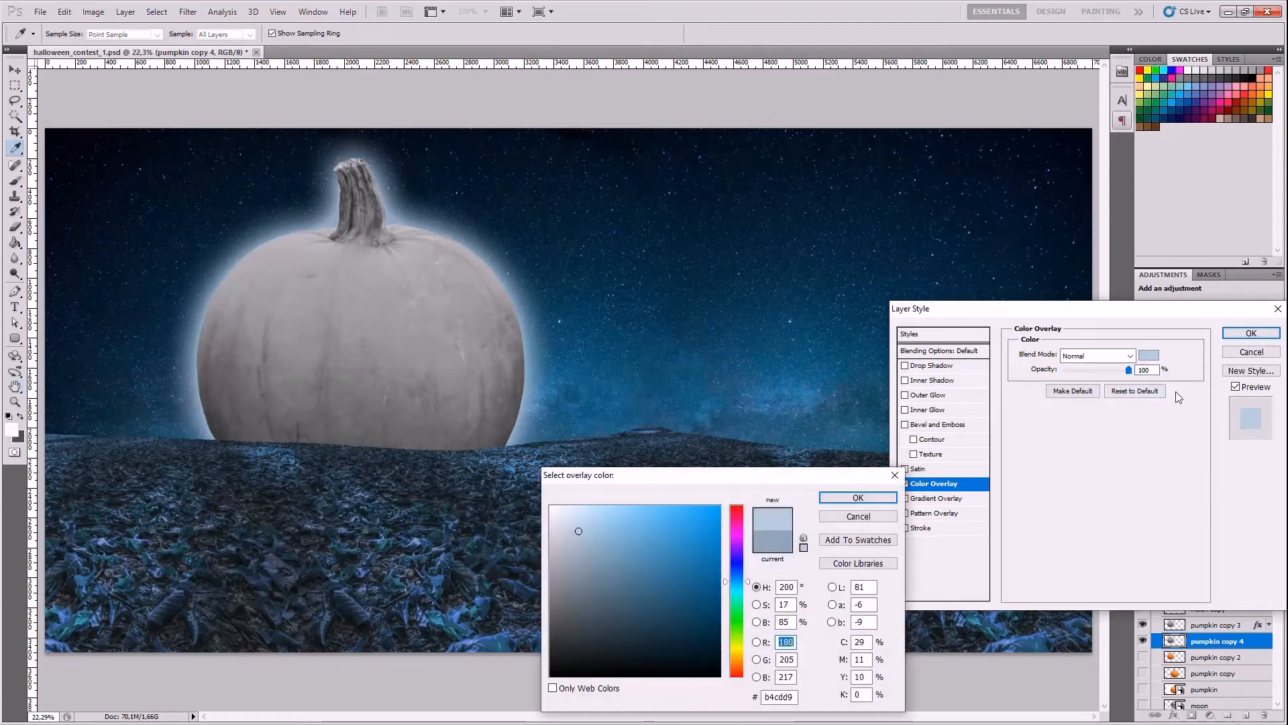
left_click(858, 497)
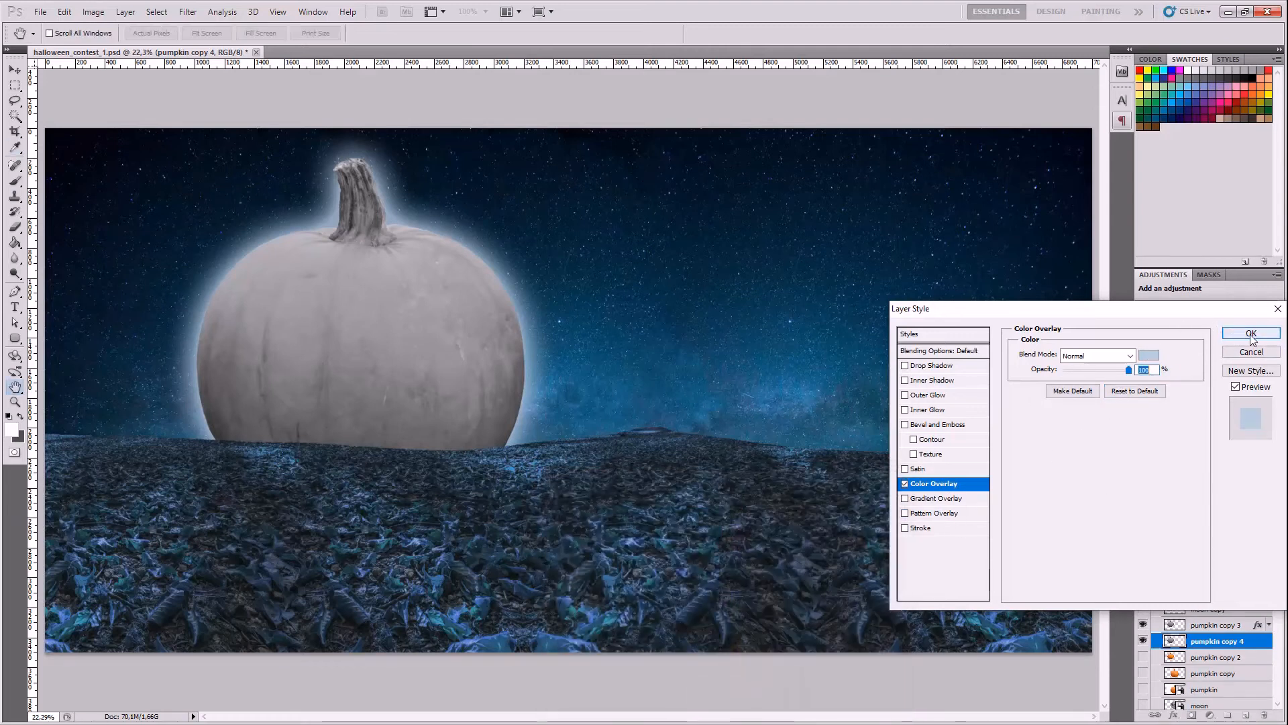
left_click(1251, 333)
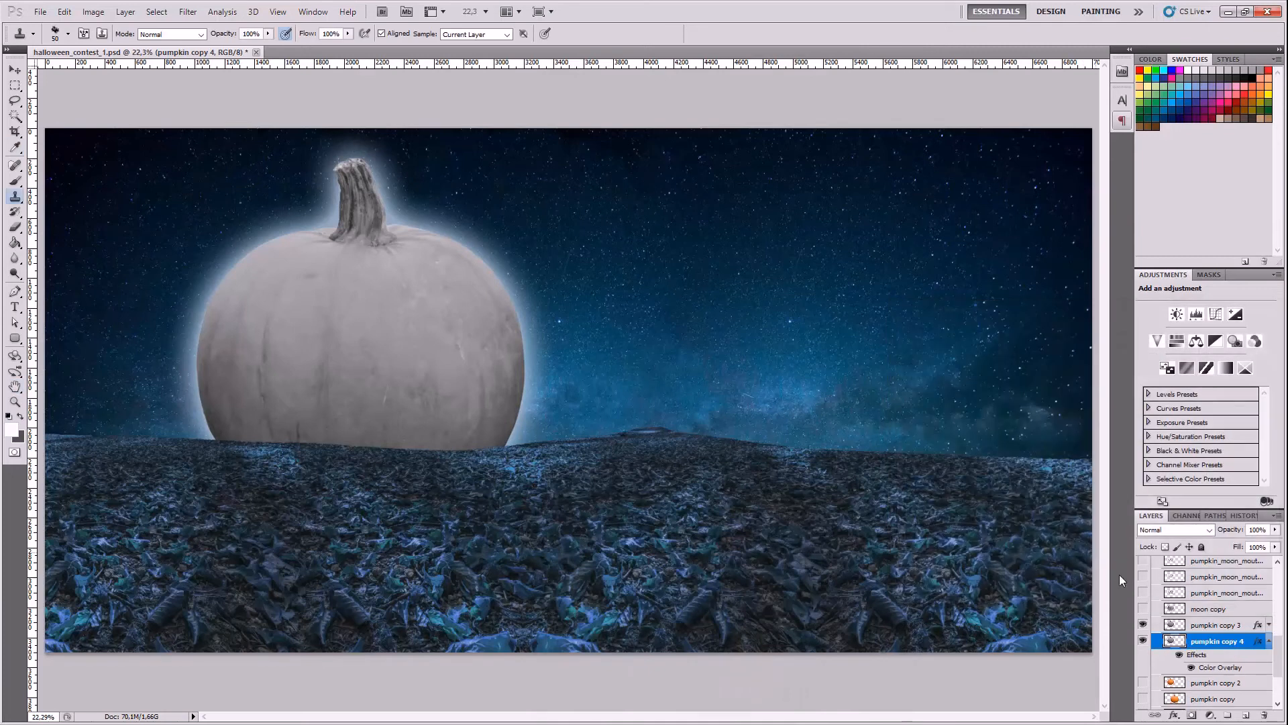
- Hide the pumpkin copy 3 layer to isolate the color-overlaid pumpkin copy 4
left_click(1183, 623)
left_click(1143, 642)
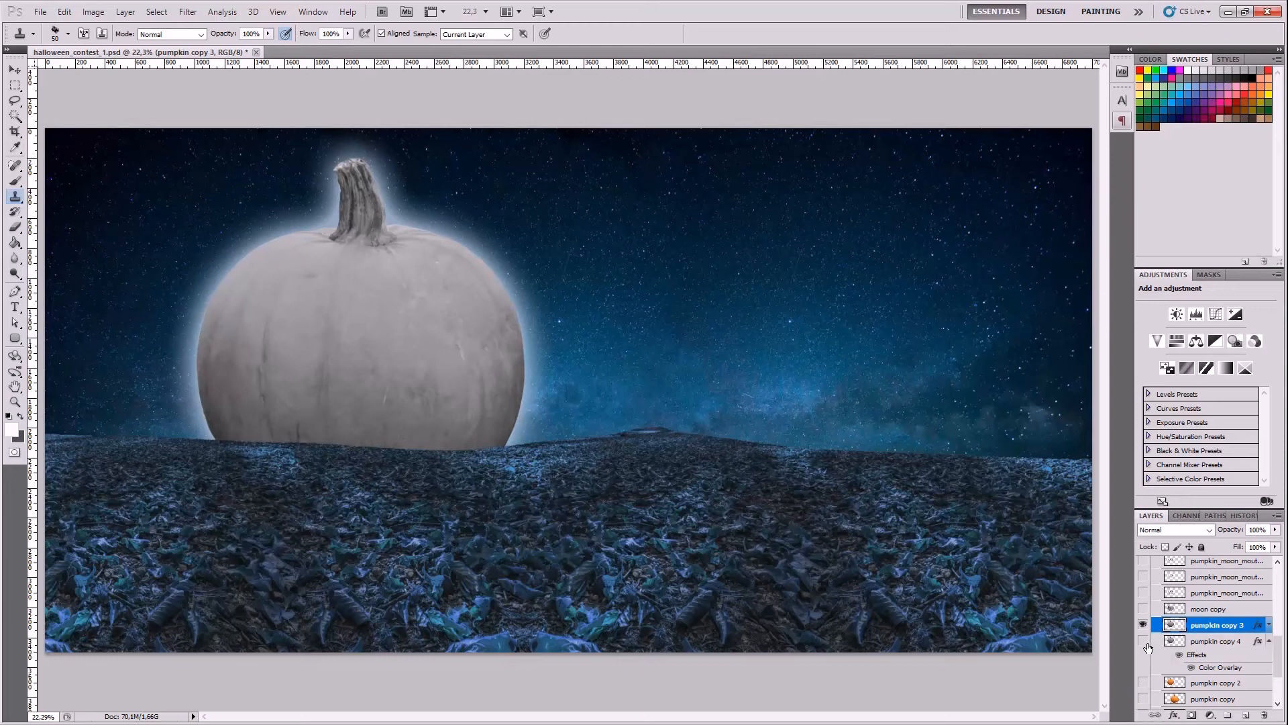
left_click(1143, 625)
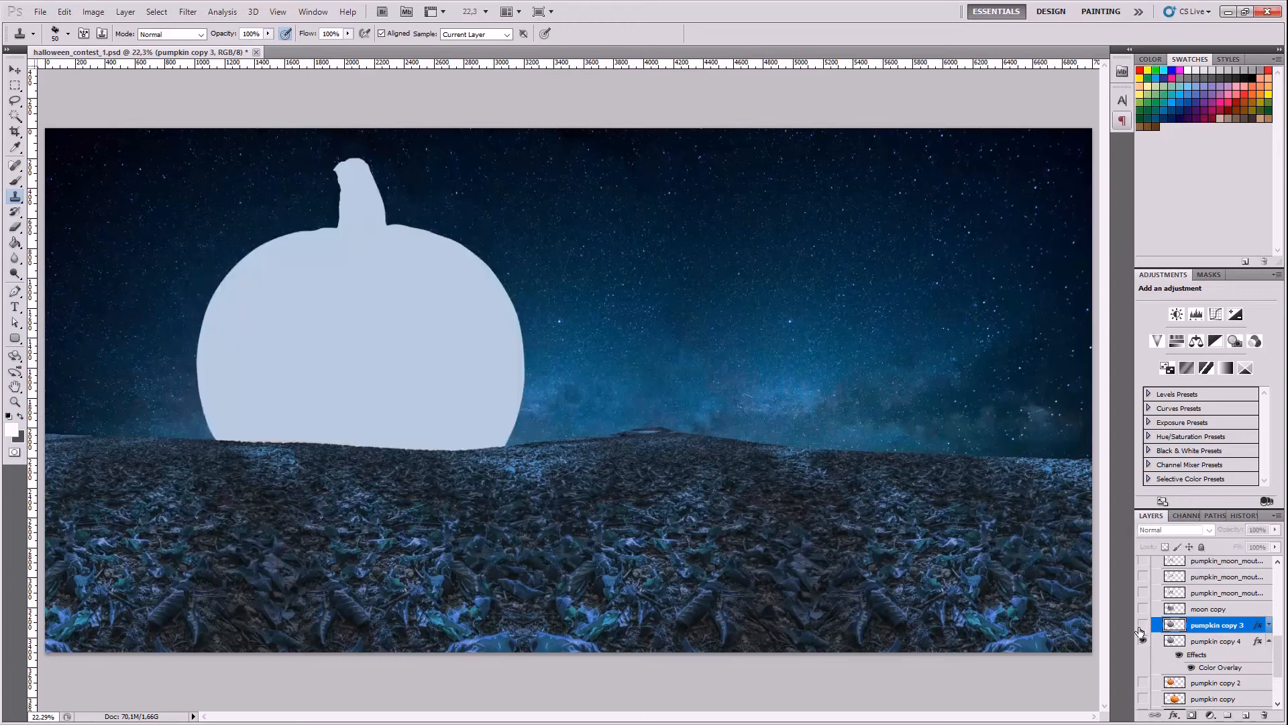
- Create an empty layer beneath pumpkin copy 4 and merge the two to flatten the color overlay
left_click(1195, 645)
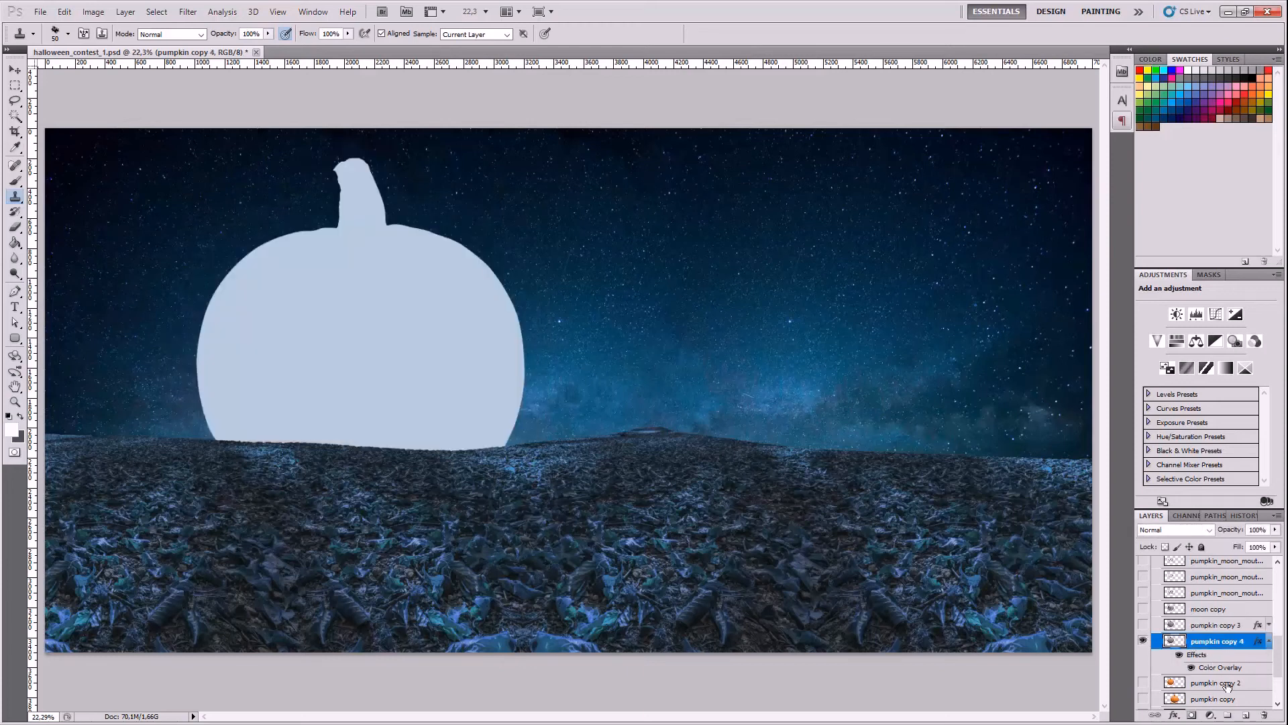
left_click(1246, 715)
left_click_drag(1197, 644, 1198, 688)
left_click(1214, 642, "ctrl")
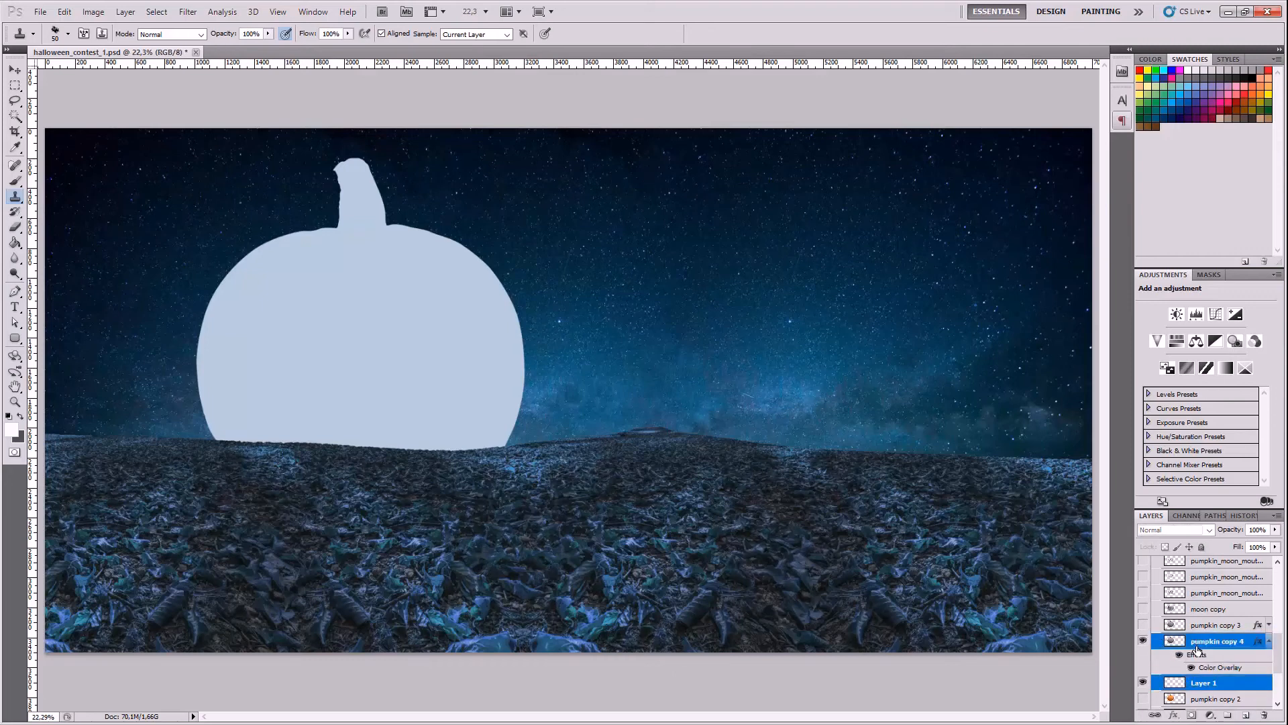
right_click(1201, 642)
left_click(1182, 603)
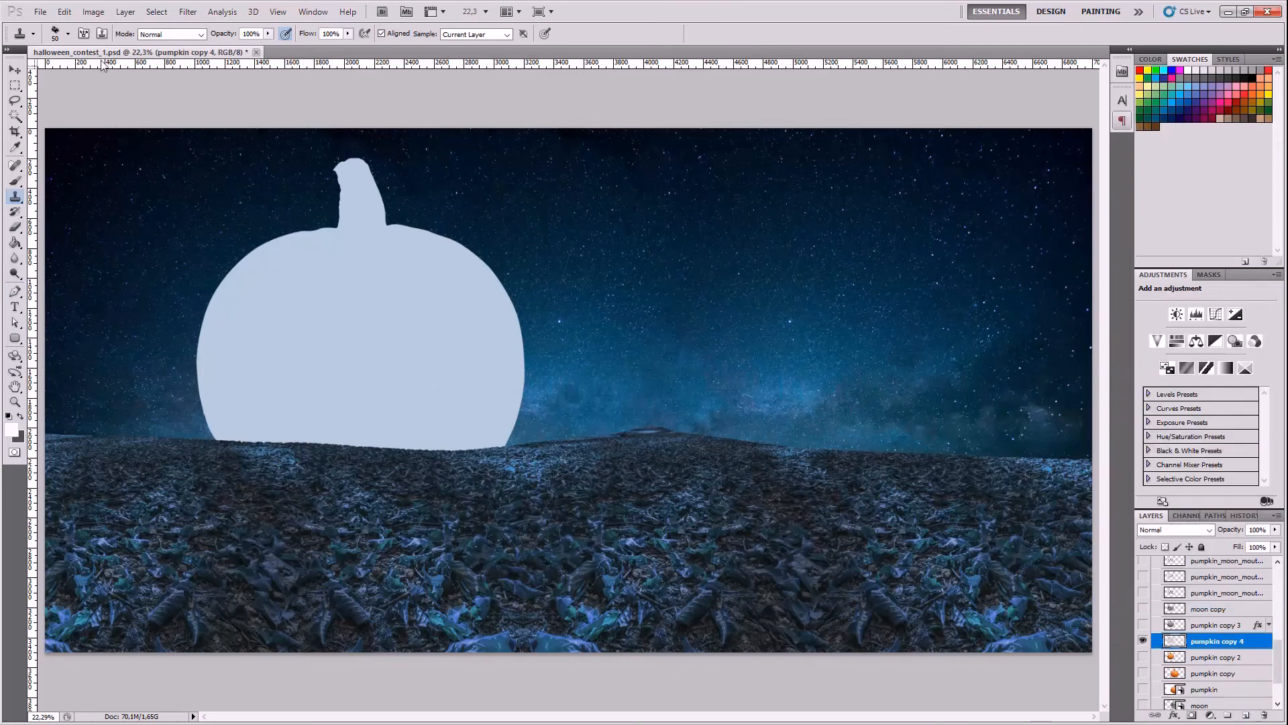
- Apply a Gaussian Blur with a 250-pixel radius to the pale blue pumpkin copy 4 silhouette
left_click(94, 12)
mouse_move(212, 51)
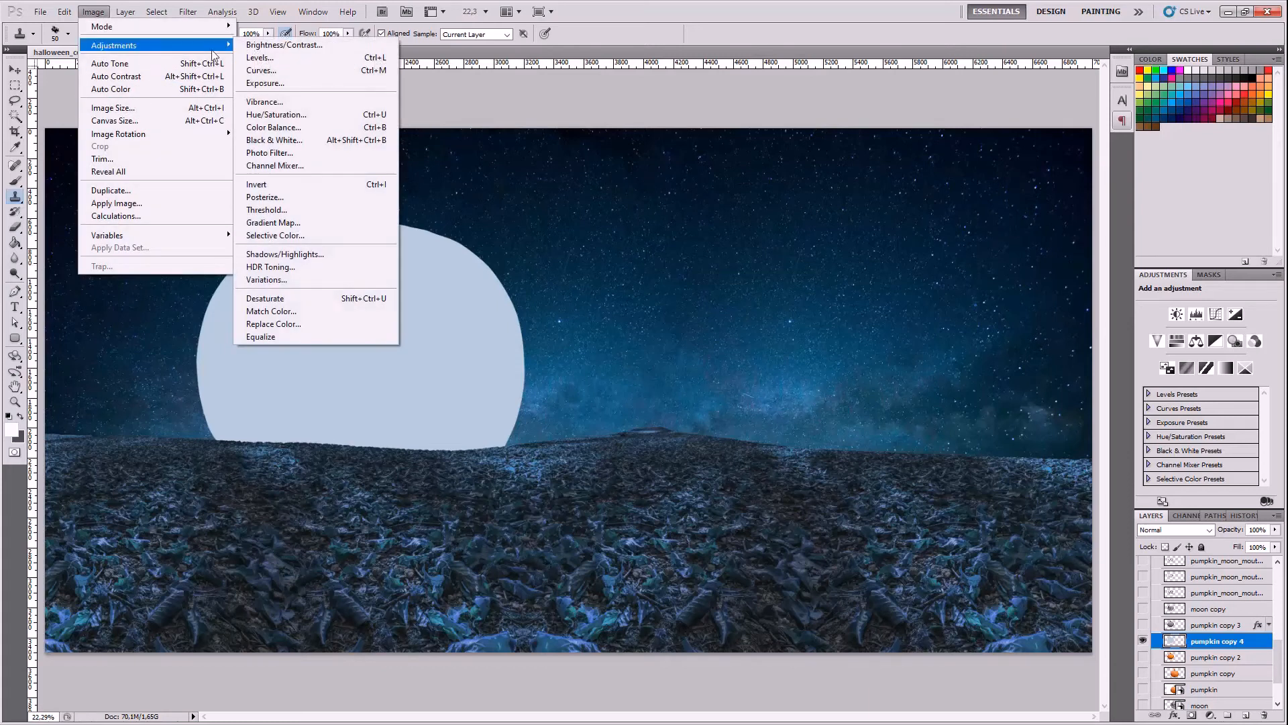
mouse_move(190, 21)
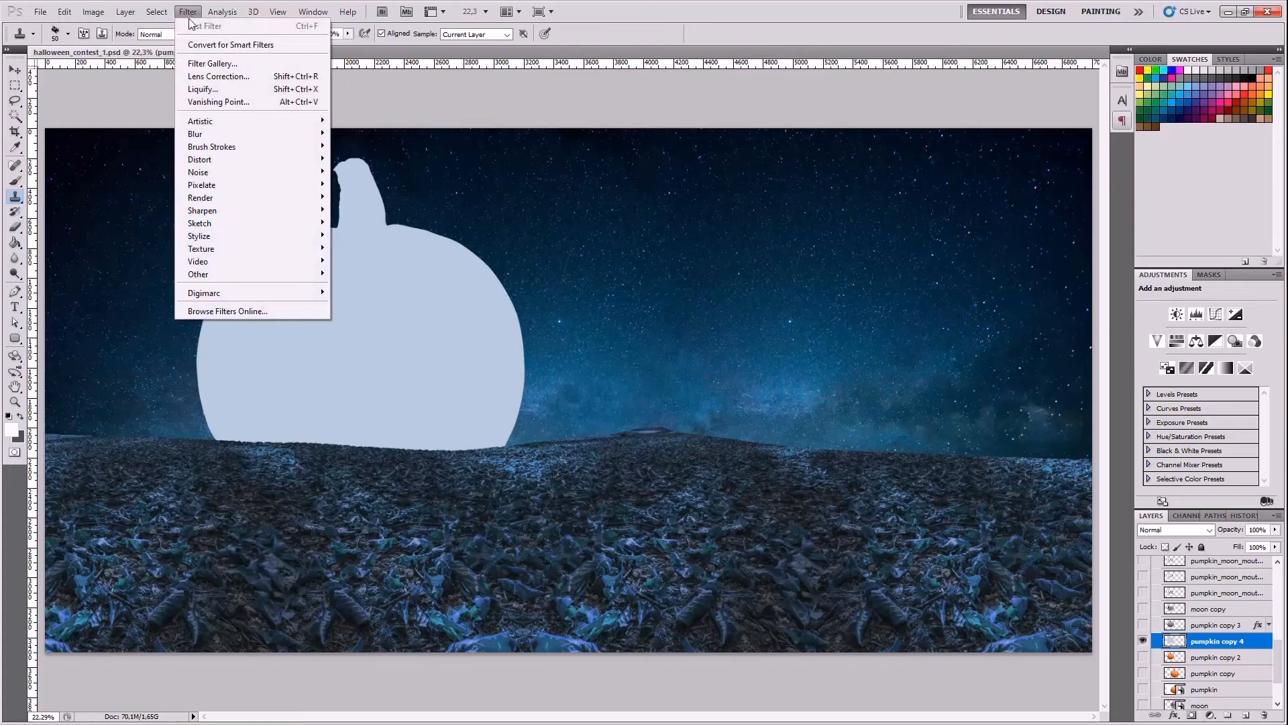
mouse_move(303, 131)
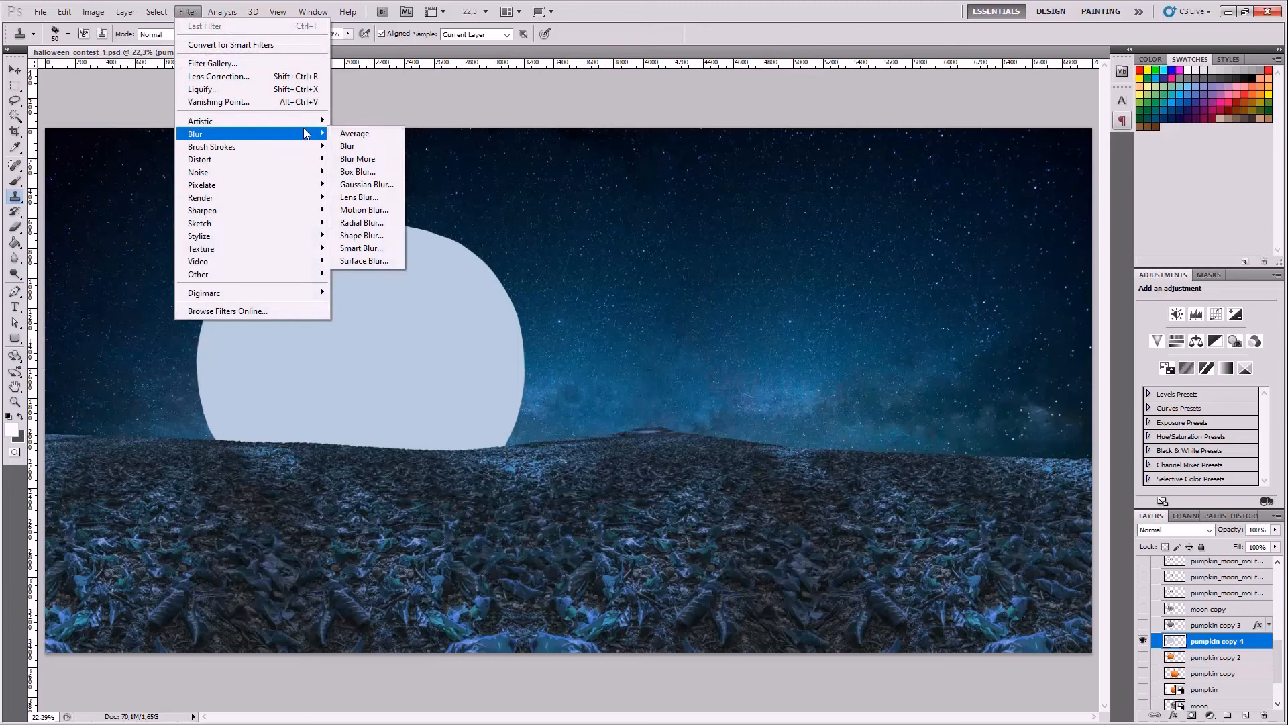
left_click(395, 186)
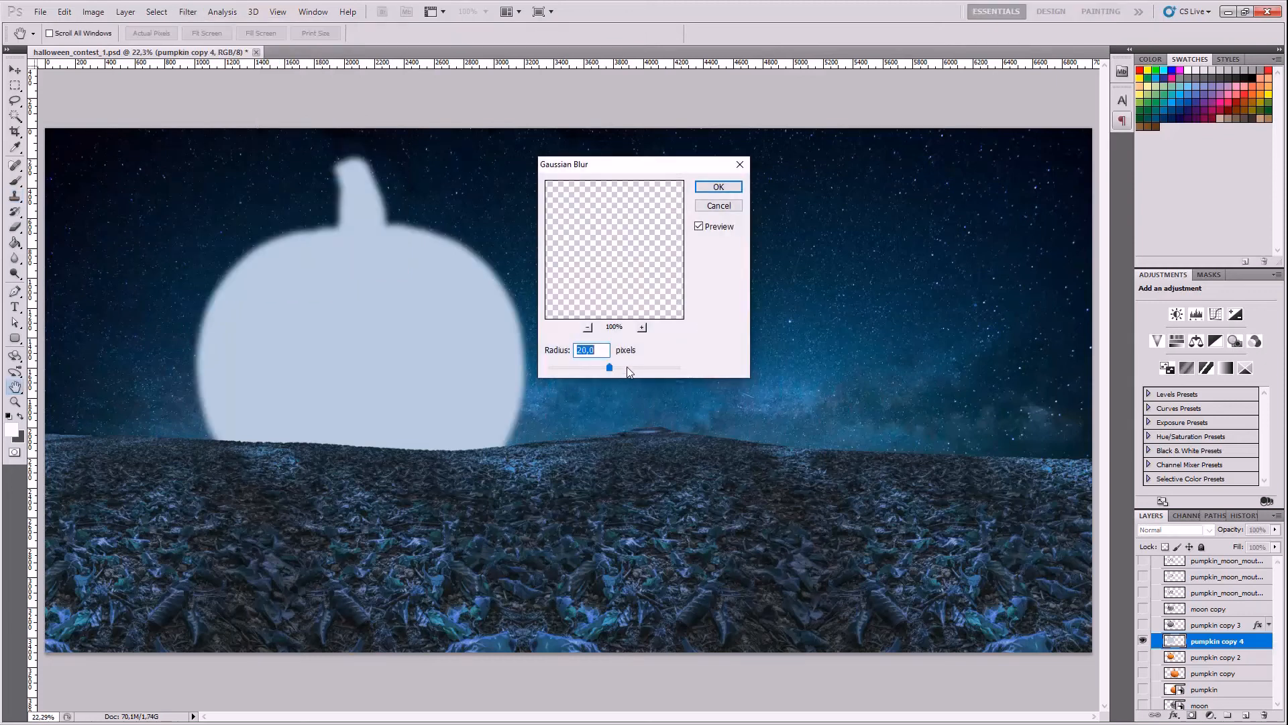
left_click_drag(627, 368, 683, 369)
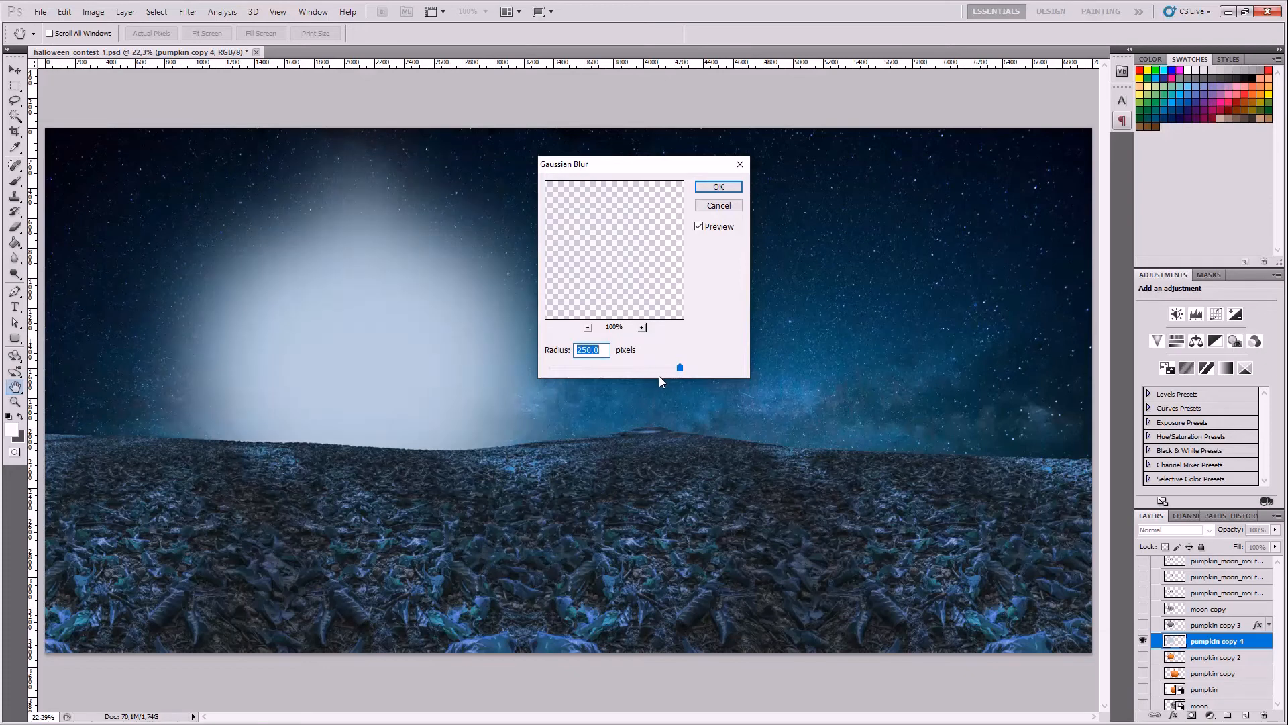
left_click(714, 193)
key("s")
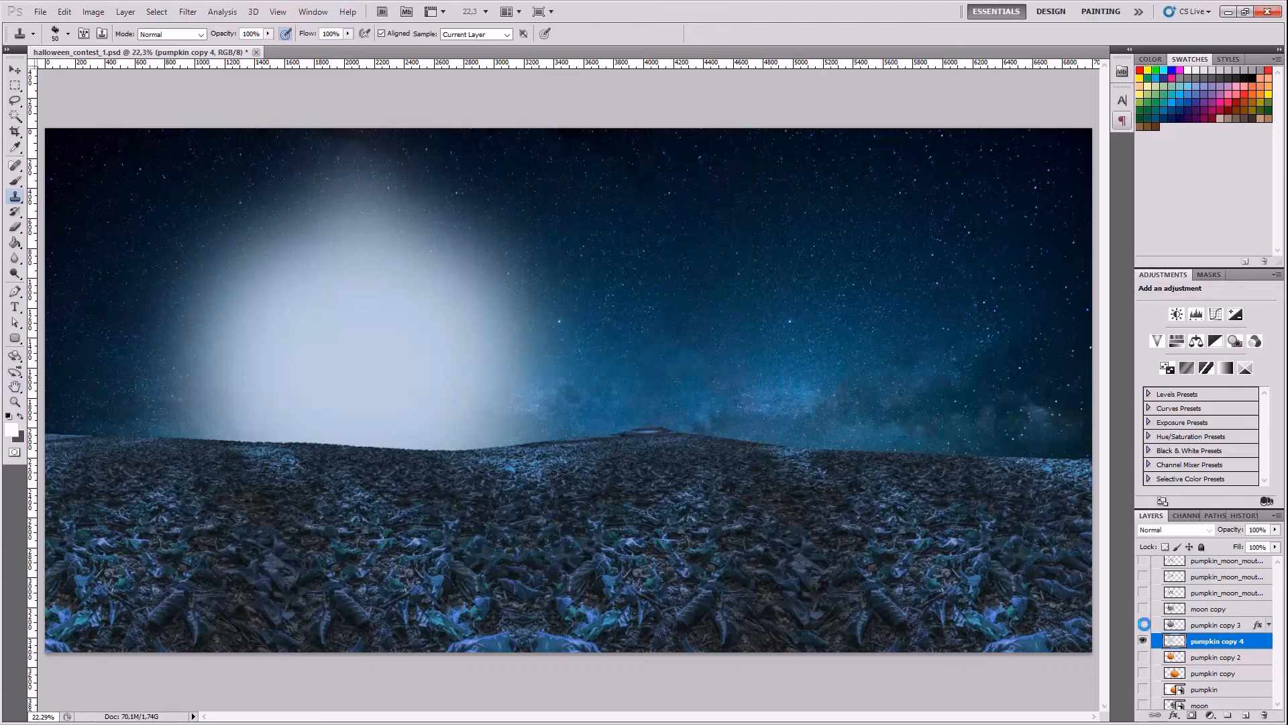
- Show pumpkin copy 3 again and compare its appearance with the Outer Glow effect off and on
left_click(1142, 625)
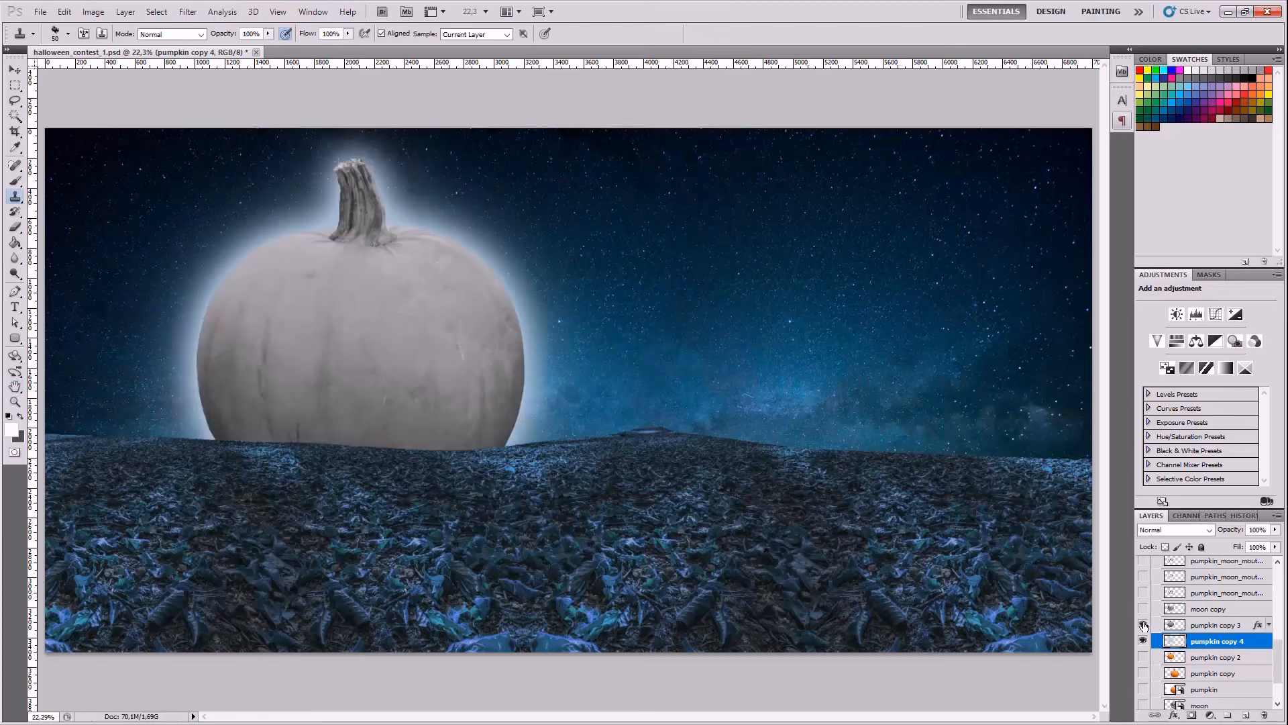
left_click(1191, 627)
left_click(1174, 713)
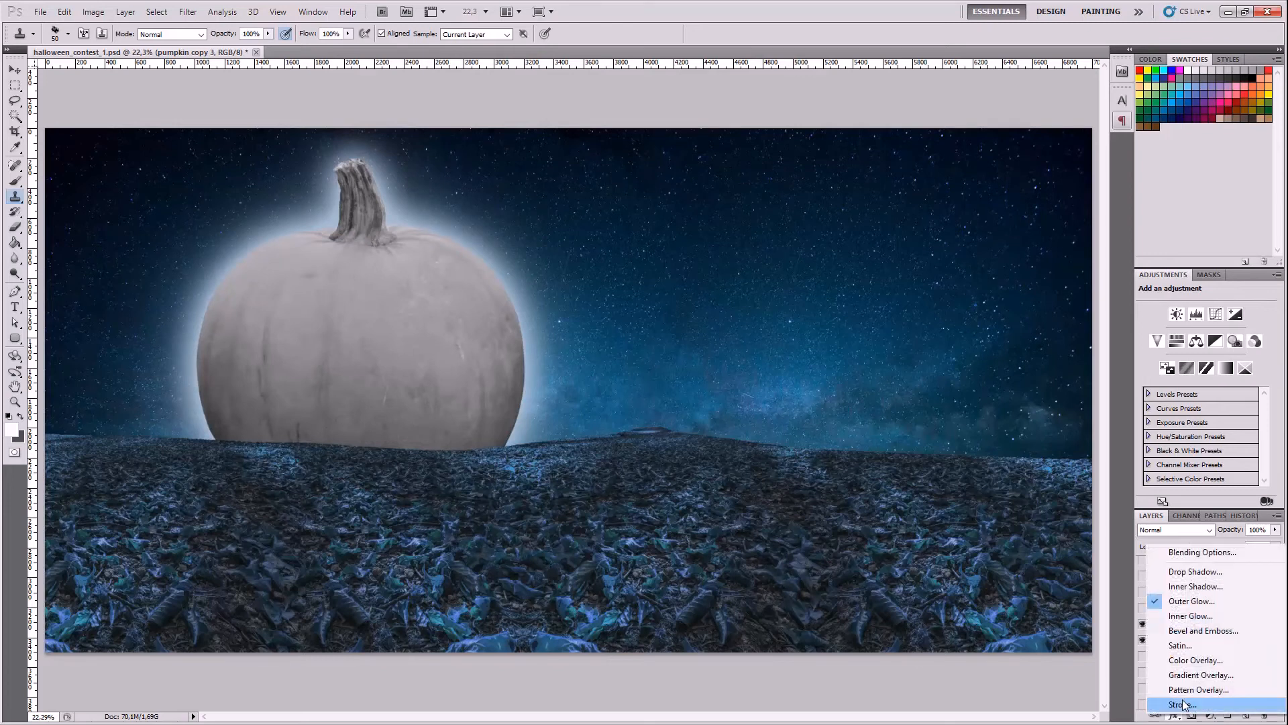
left_click(1198, 600)
left_click(905, 396)
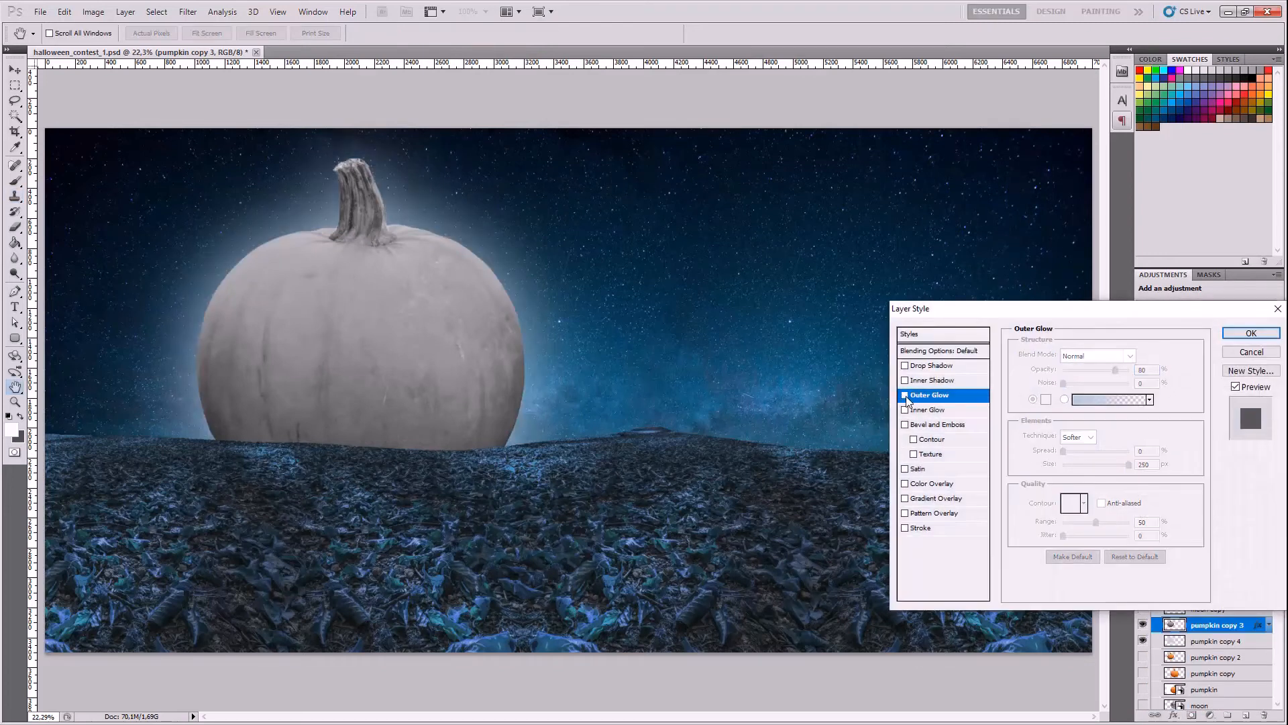
left_click(905, 396)
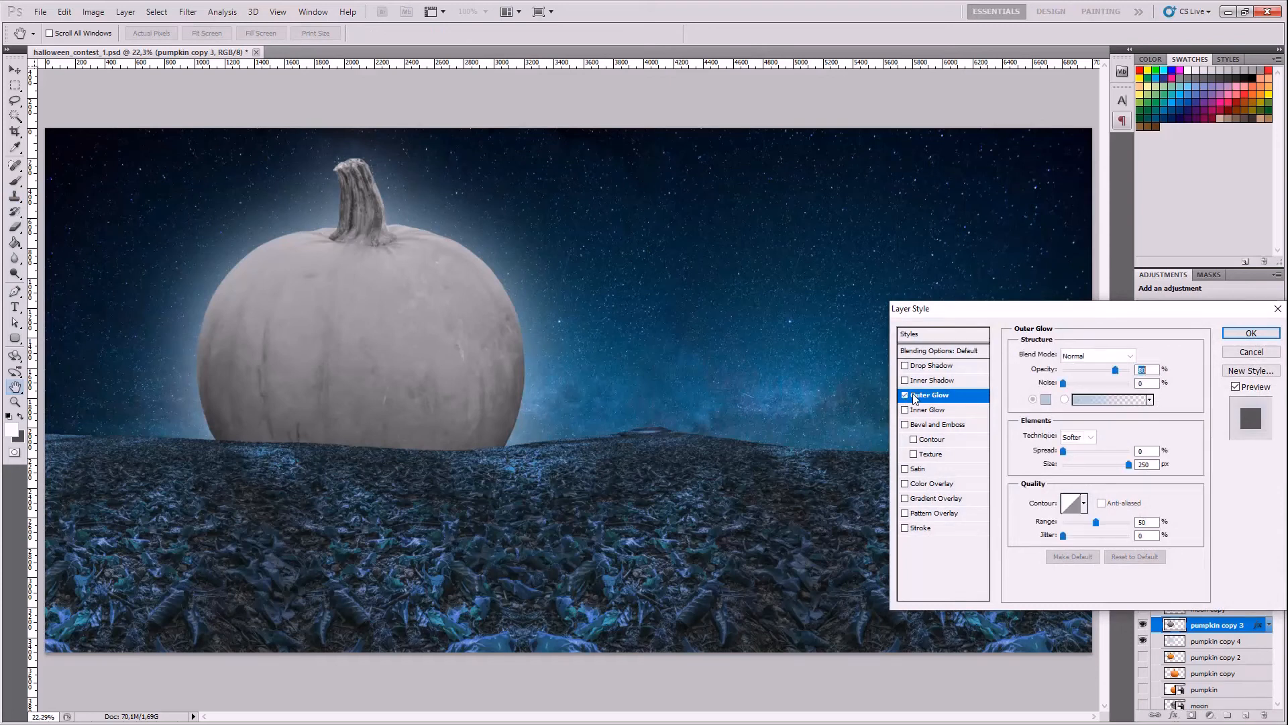
- Set the Outer Glow opacity of pumpkin copy 3 to 20% after trying 50%
double_click(1153, 369)
type("50")
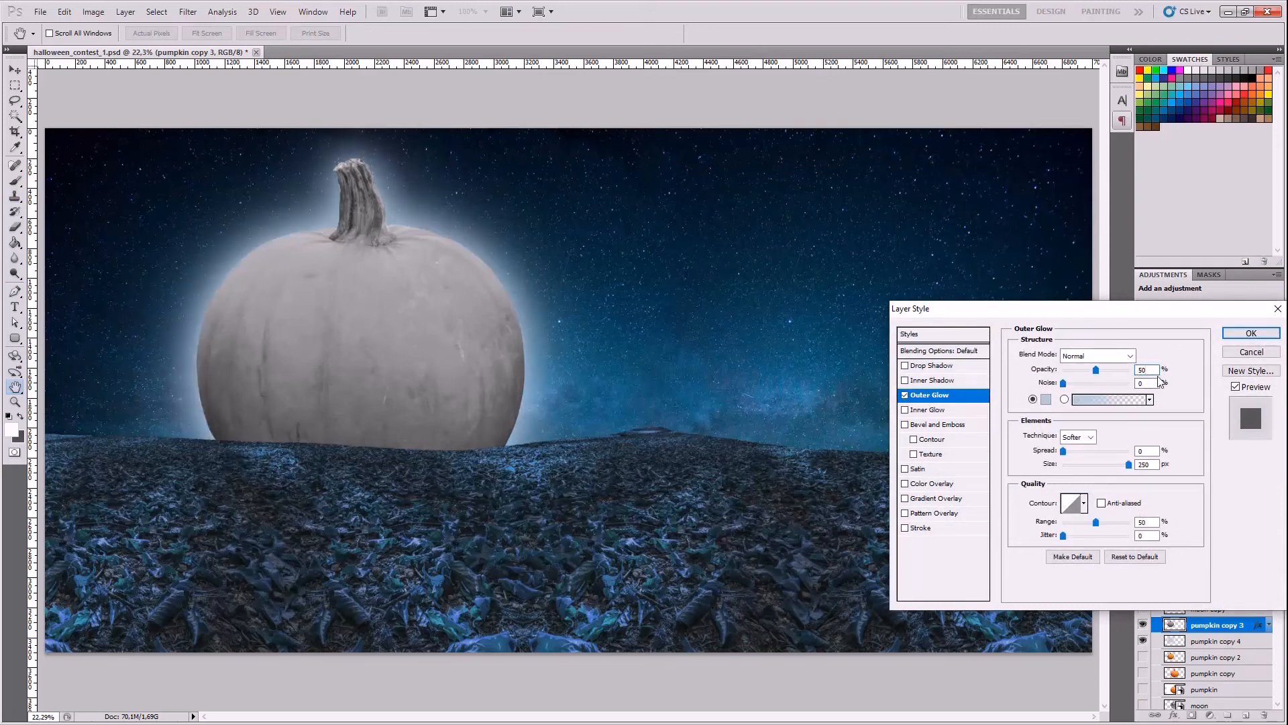
left_click_drag(1148, 369, 1123, 379)
type("20")
left_click(1250, 334)
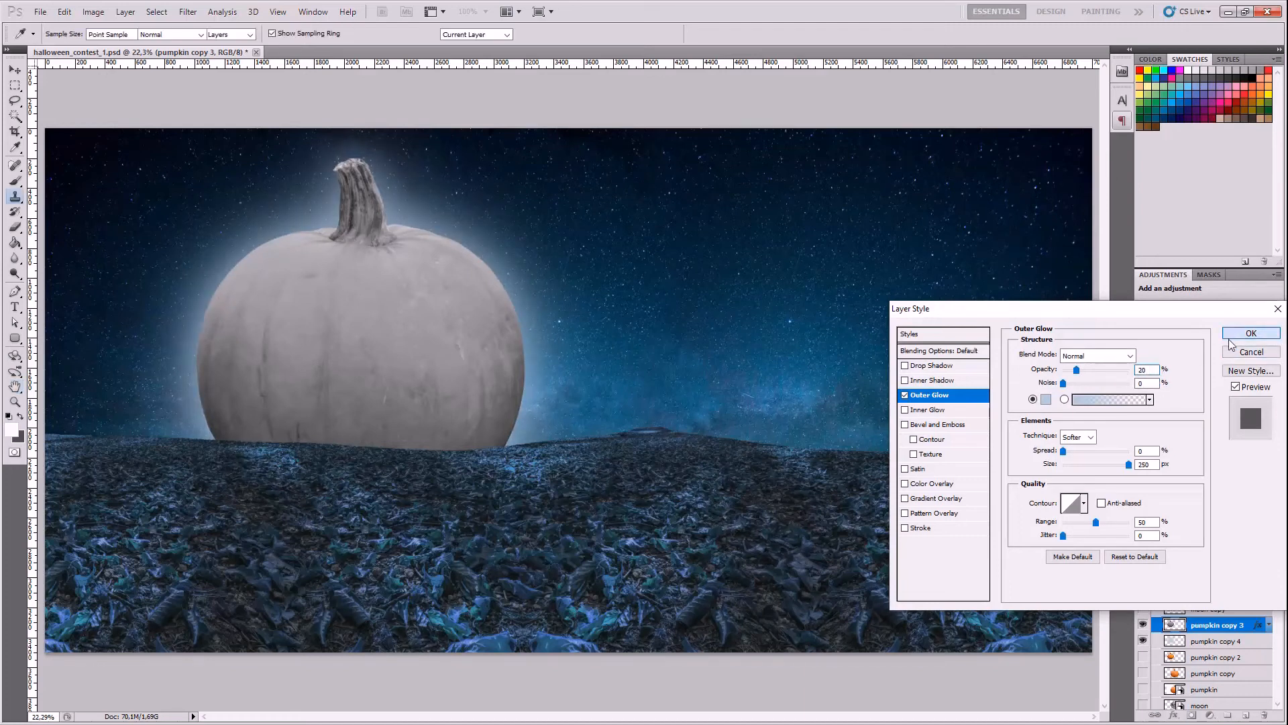
- Show the moon copy layer and the upper two pumpkin_moon_mouth copies, leaving the lowest mouth copy hidden
left_click(1143, 609)
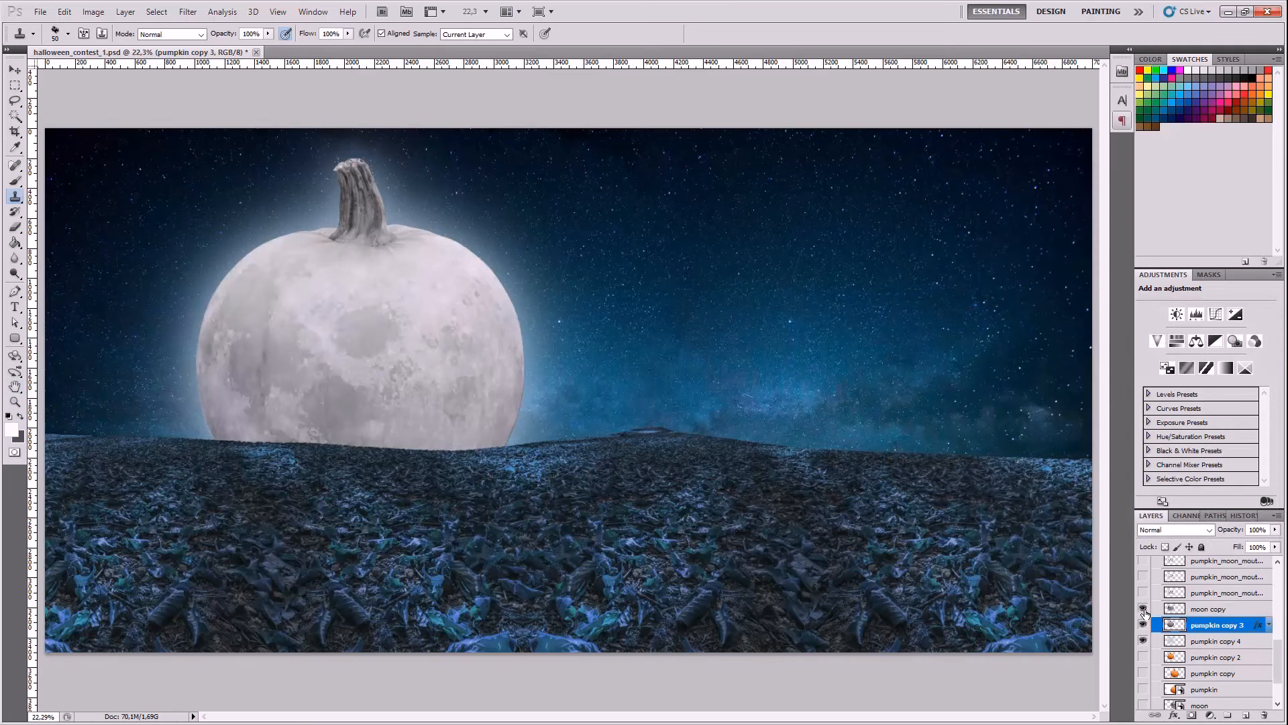
left_click(1143, 592)
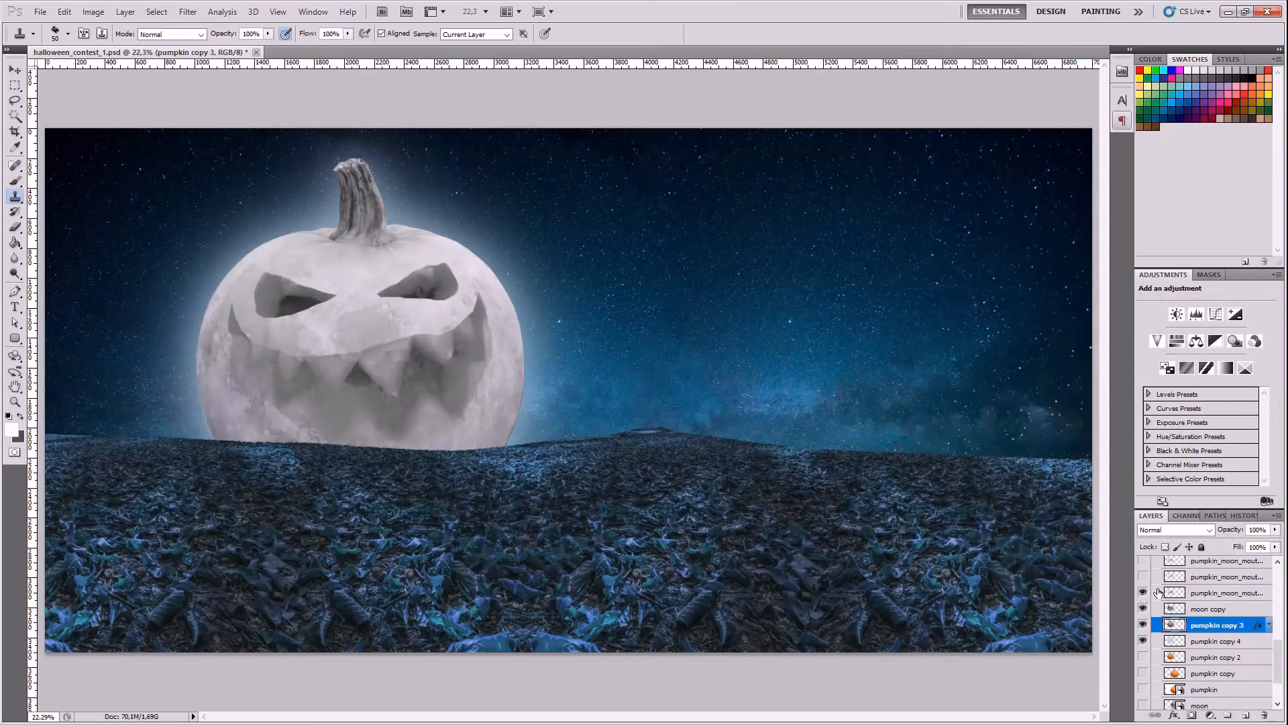
scroll(1224, 634, "up", 3)
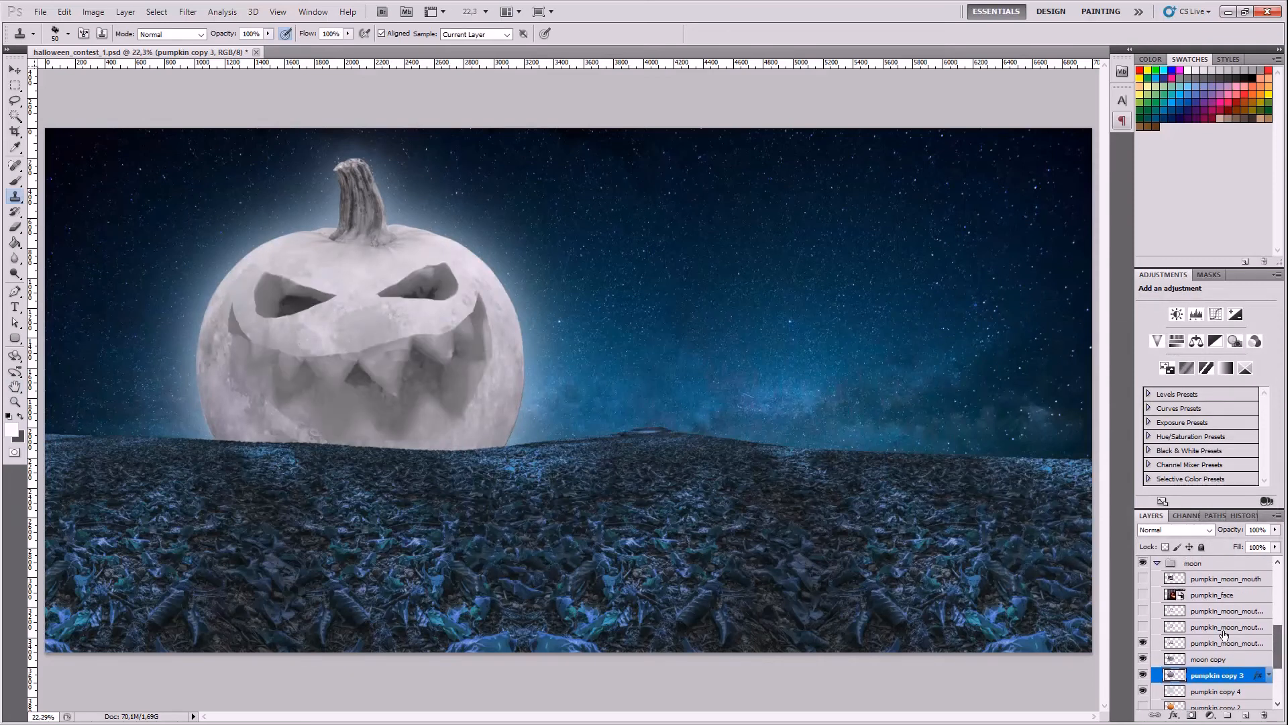
left_click(1143, 626)
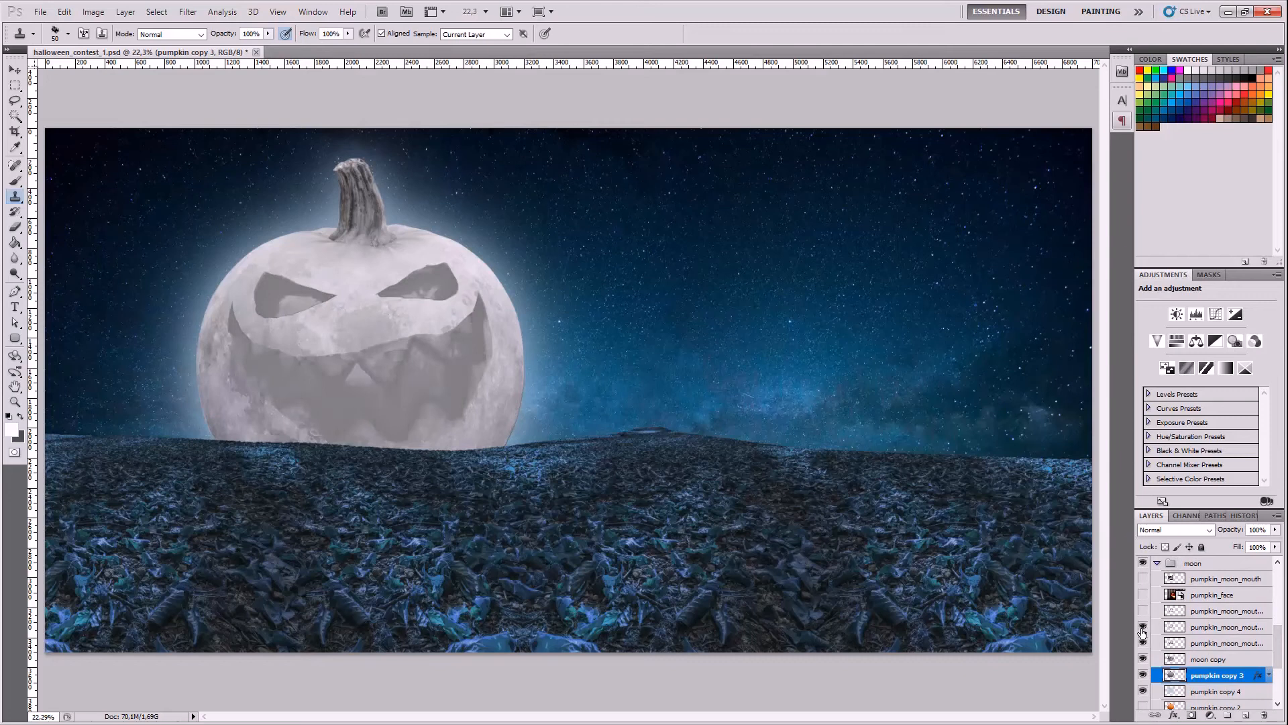
left_click(1143, 643)
left_click(1142, 611)
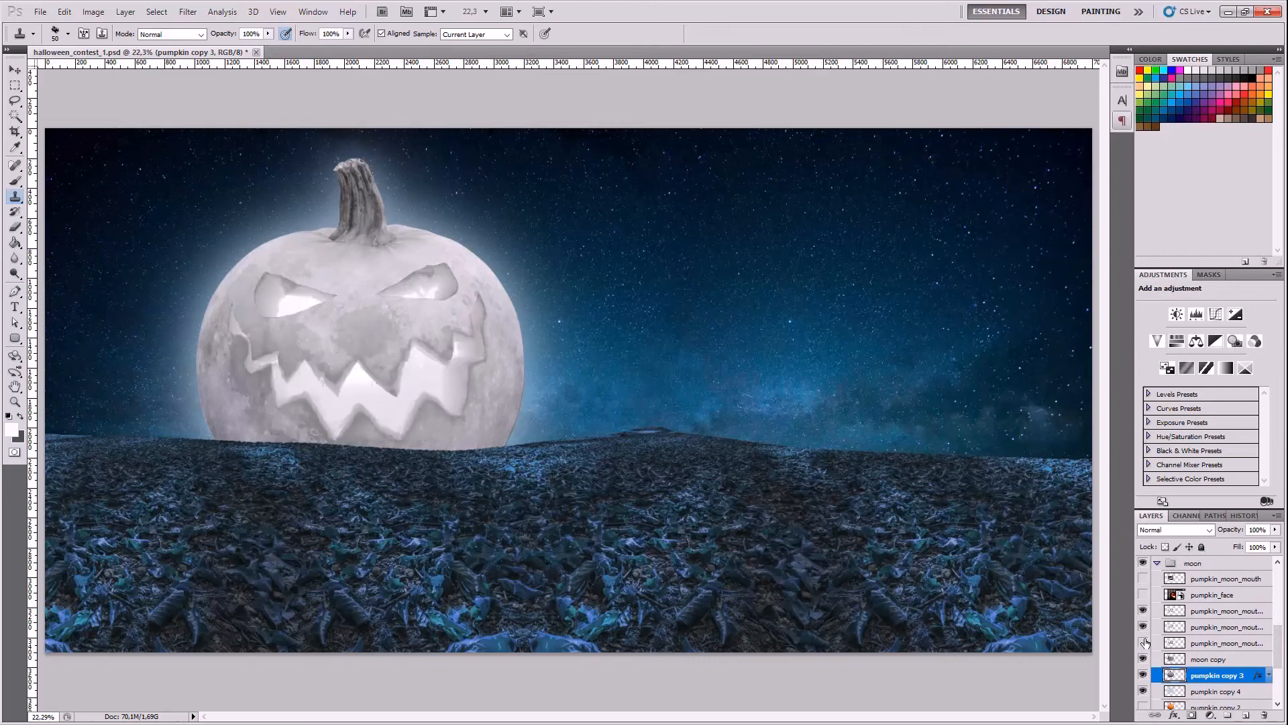
left_click(1142, 643)
left_click(1142, 644)
- Move the two visible pumpkin_moon_mouth copies below the hidden mouth copy, directly above the moon copy layer
left_click(1190, 644)
scroll(1276, 646, "down", 2)
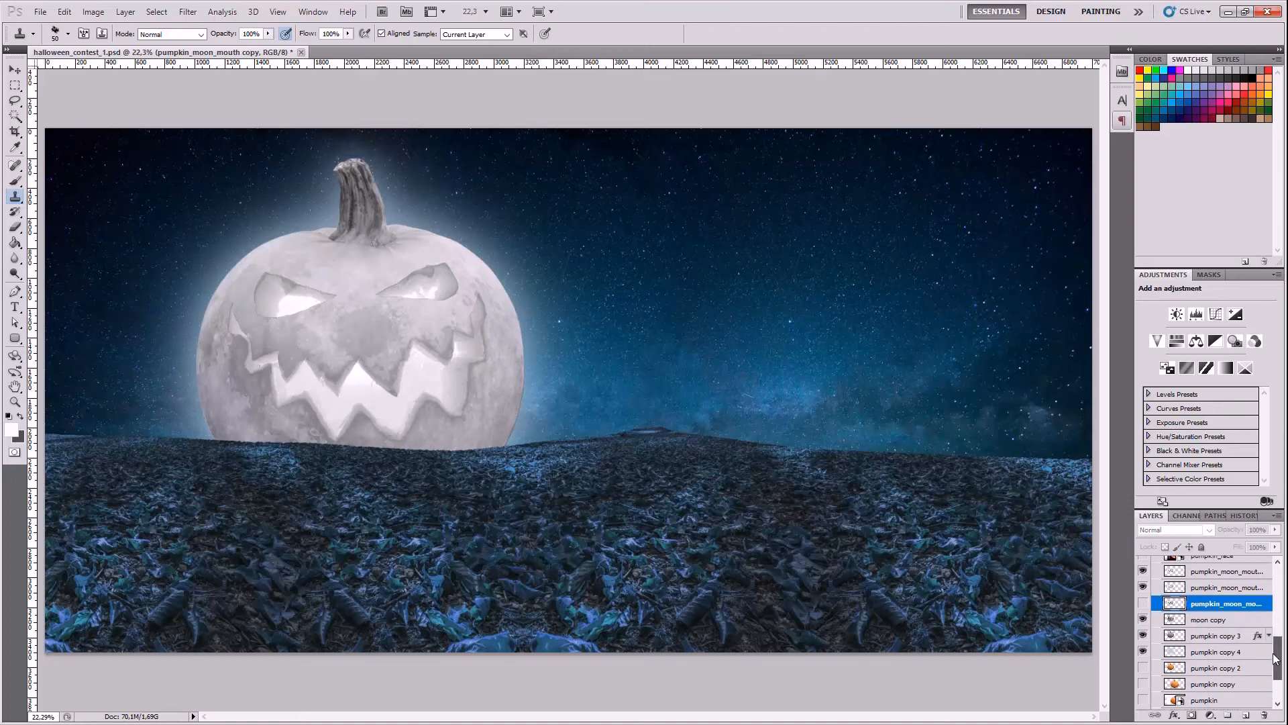
left_click(1194, 576)
left_click(1198, 589, "shift")
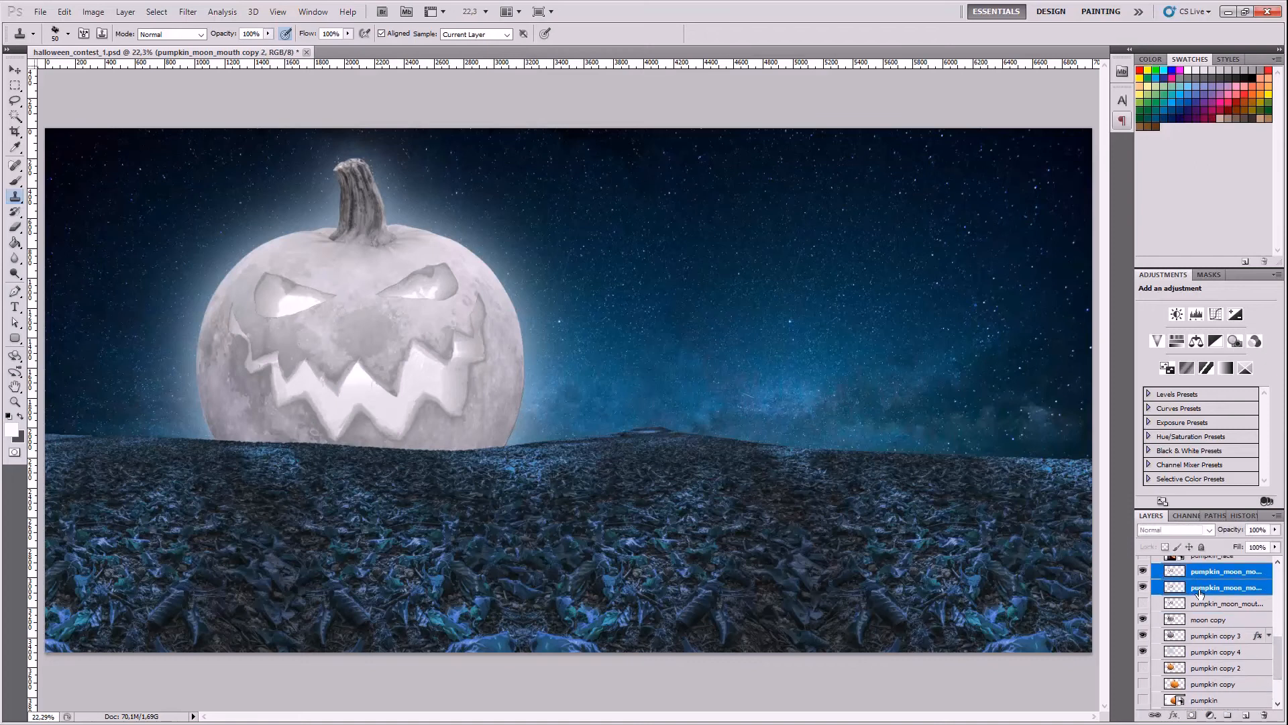
left_click_drag(1197, 588, 1195, 609)
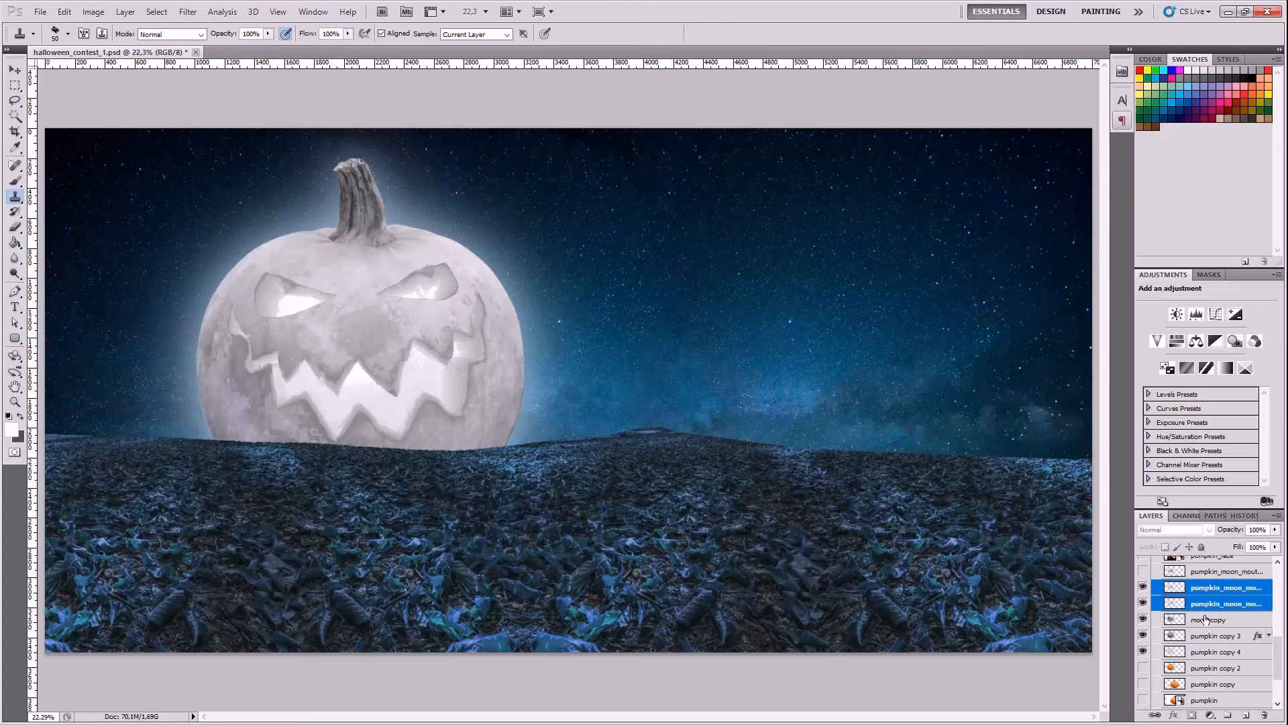
scroll(1279, 650, "up", 1)
scroll(1280, 650, "up", 1)
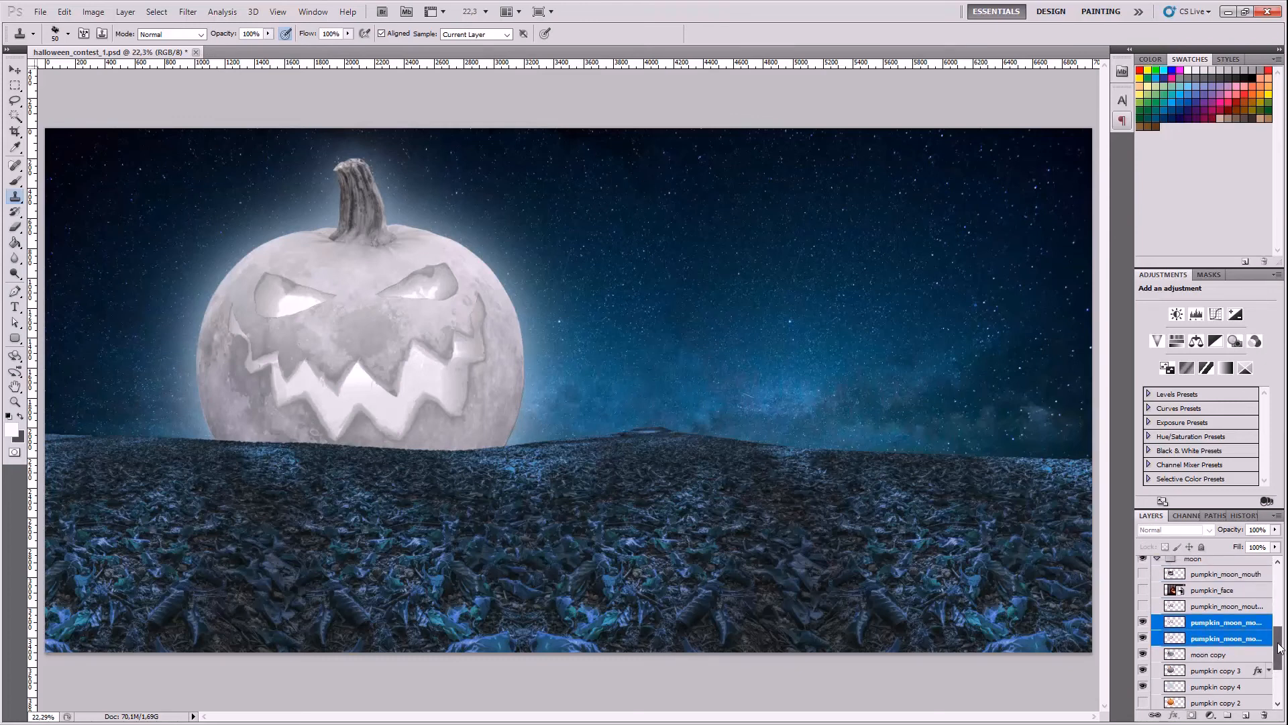
scroll(1279, 648, "up", 1)
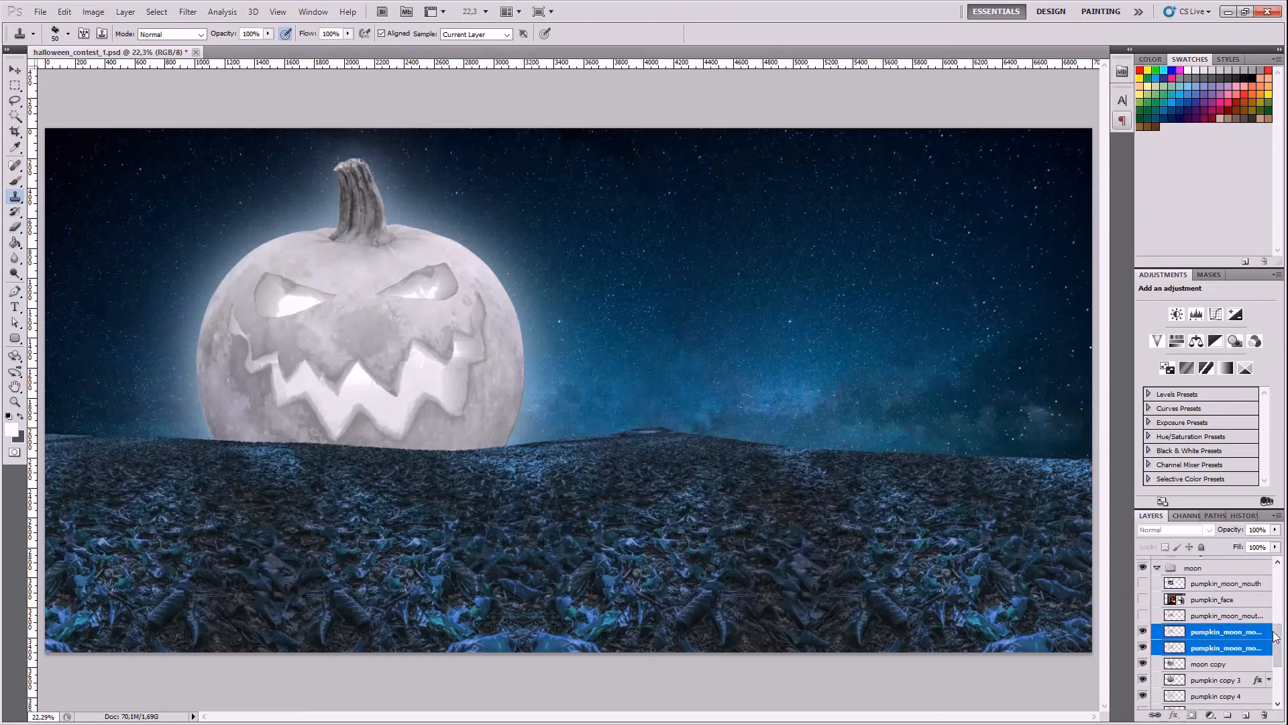
- Check the pumpkin and mouth layers of the moon group one by one, toggling pumpkin copy 4 and pumpkin_moon_mouth copy 2 off and on
scroll(1275, 637, "down", 2)
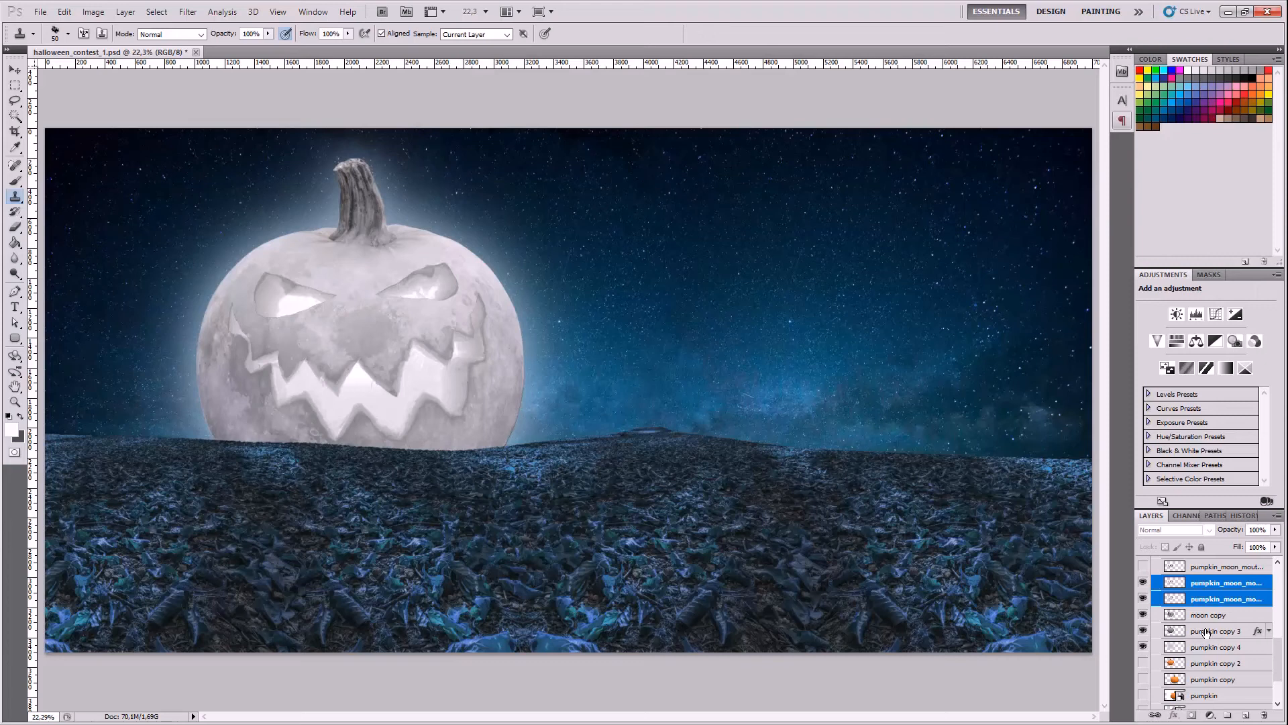
left_click(1201, 648)
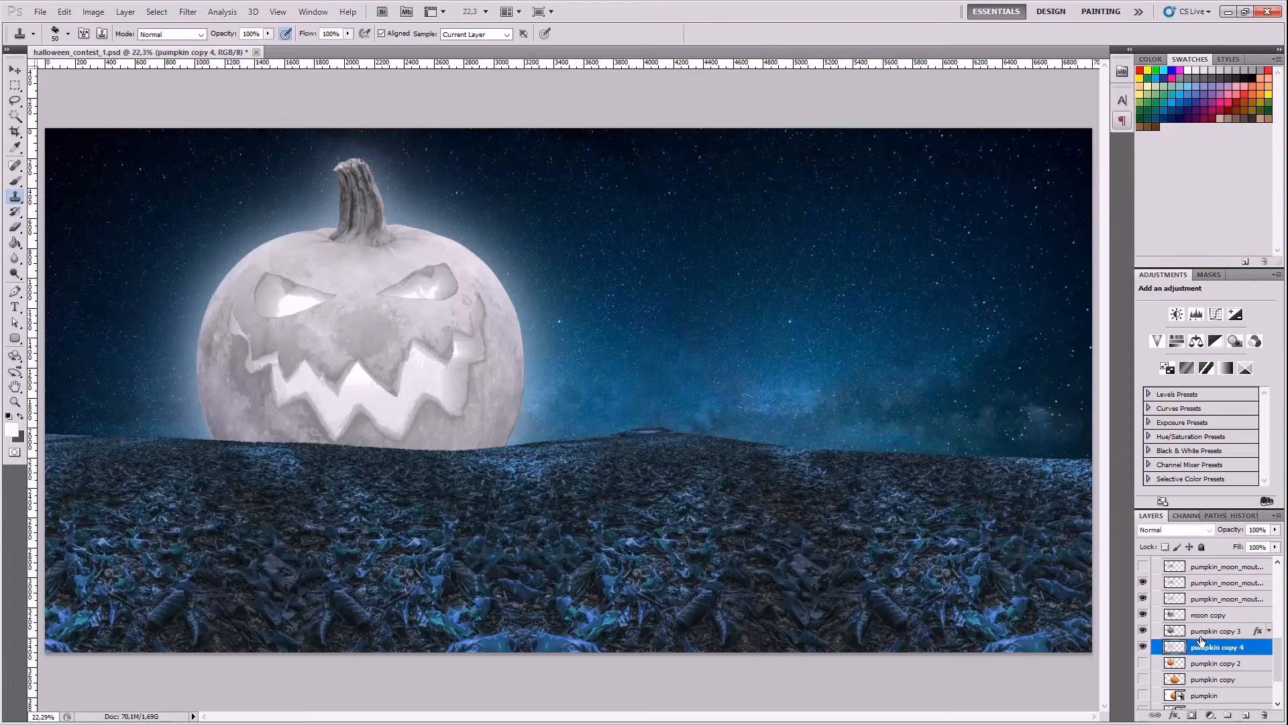
left_click(1199, 631)
left_click(1197, 616)
left_click(1194, 601)
left_click(1192, 586)
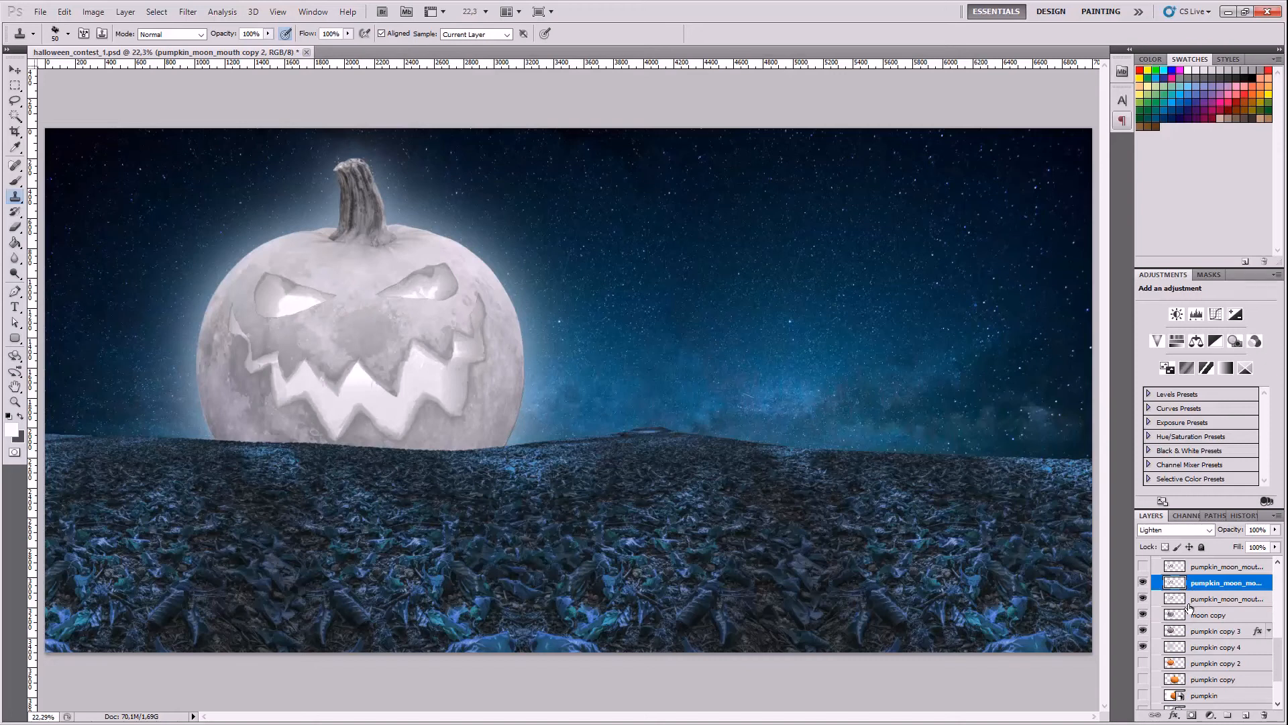
left_click(1145, 647)
left_click(1146, 646)
left_click(1192, 631)
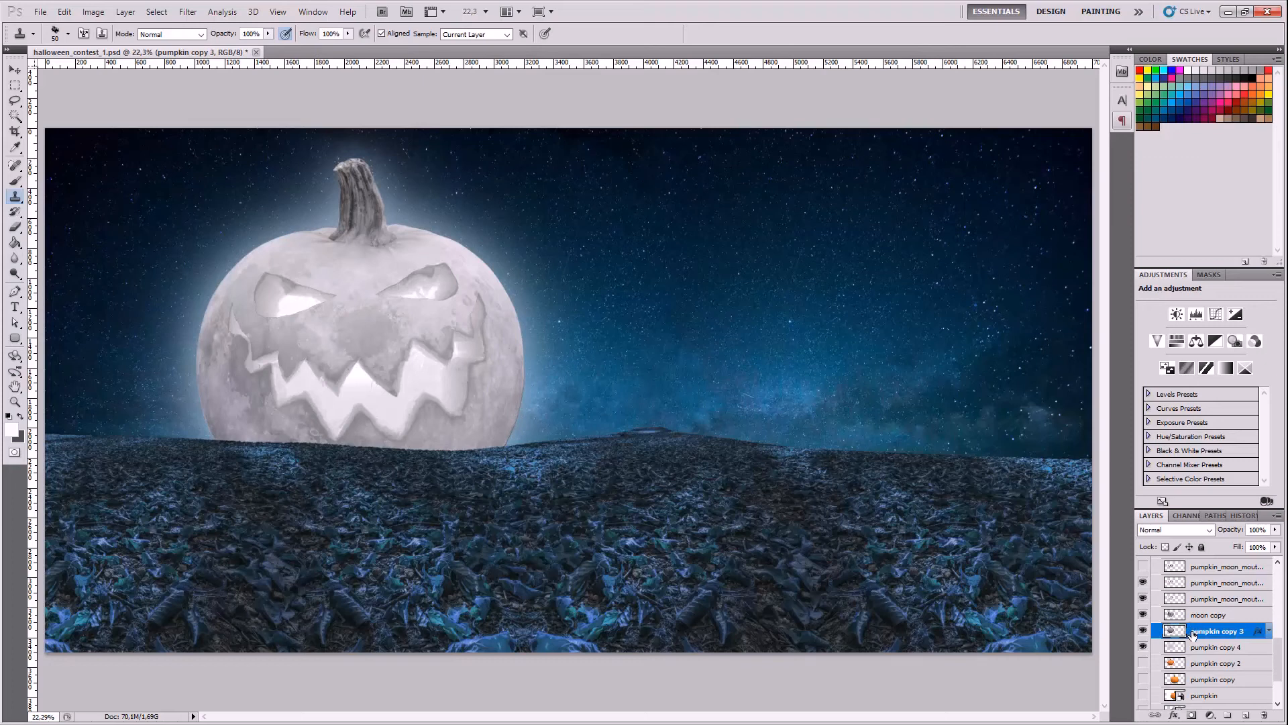
left_click(1199, 584)
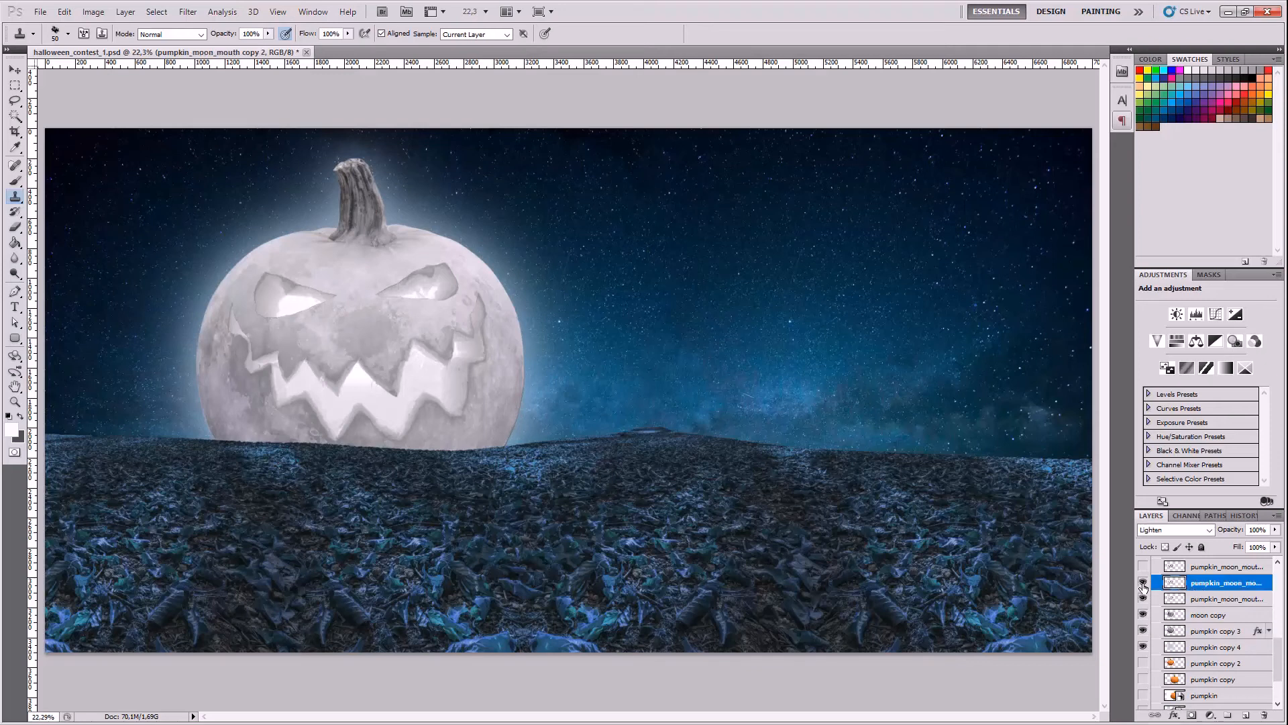
left_click(1143, 584)
left_click(1144, 584)
- Create a new layer above pumpkin_moon_mouth copy 2 and name it pumpkin_moon_lights
left_click(1245, 715)
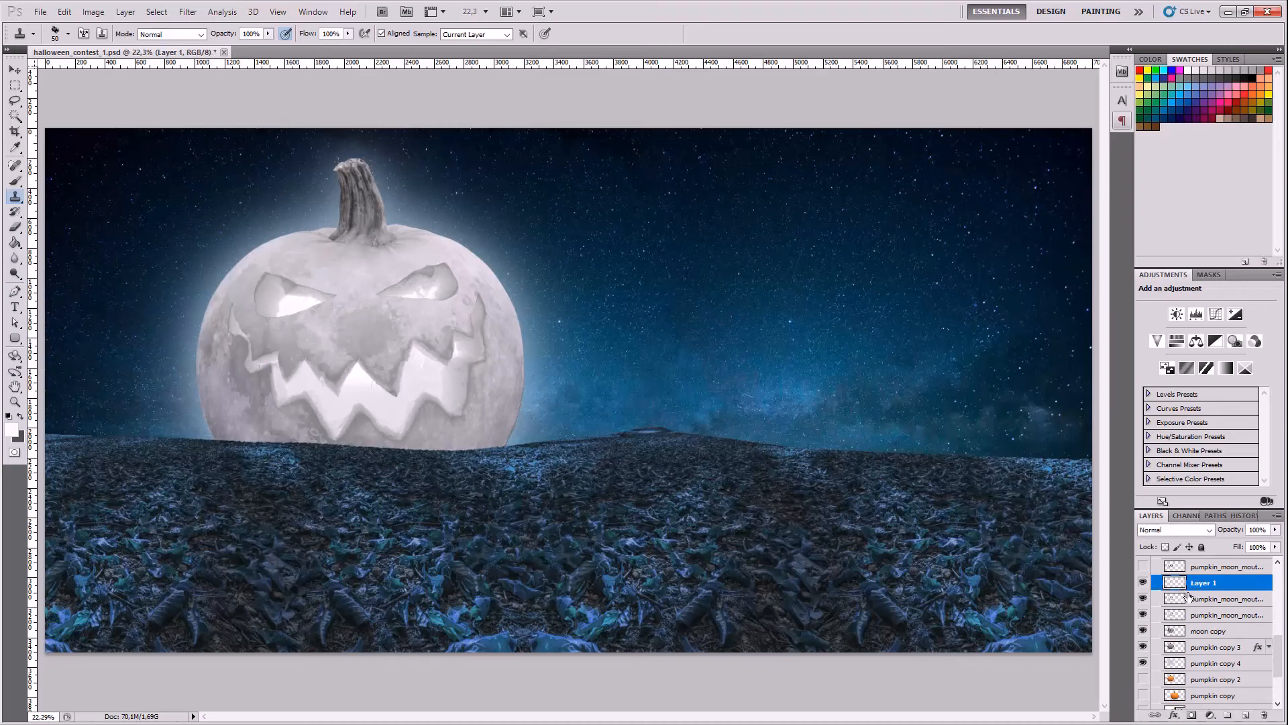
double_click(1198, 585)
type("pumpkin_moon_lights")
key("Return")
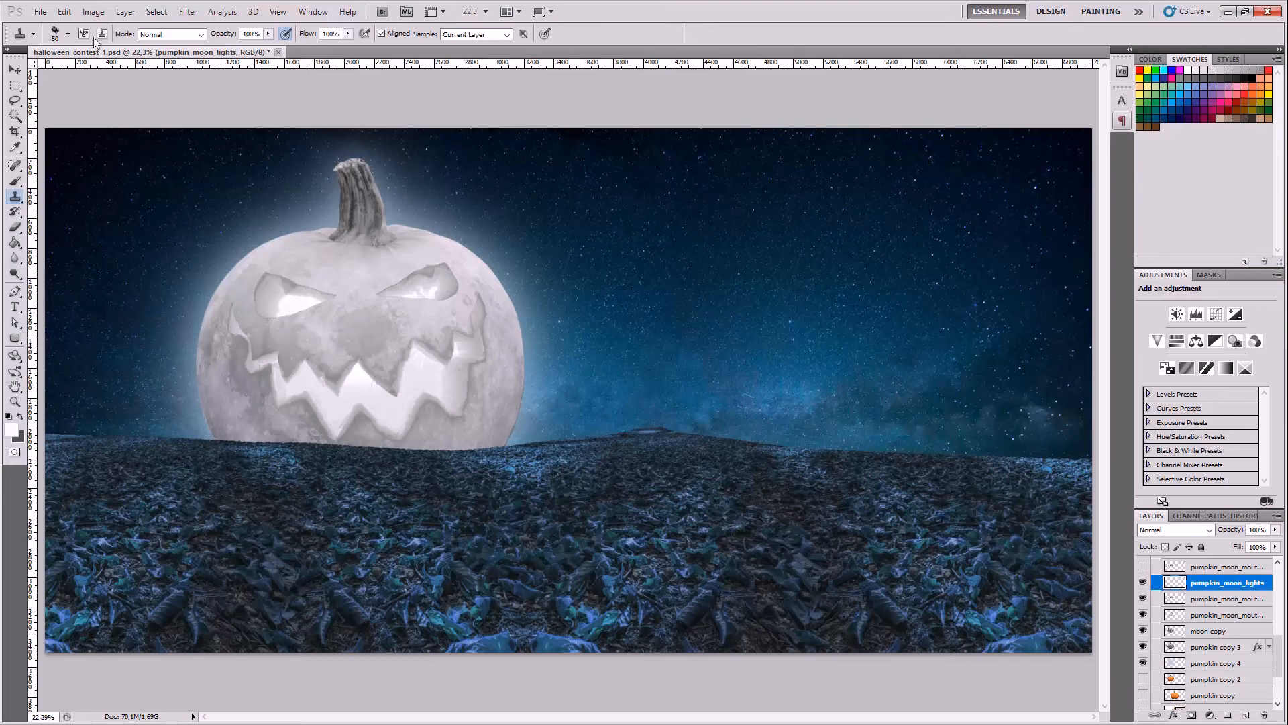
left_click(68, 34)
scroll(152, 144, "down", 3)
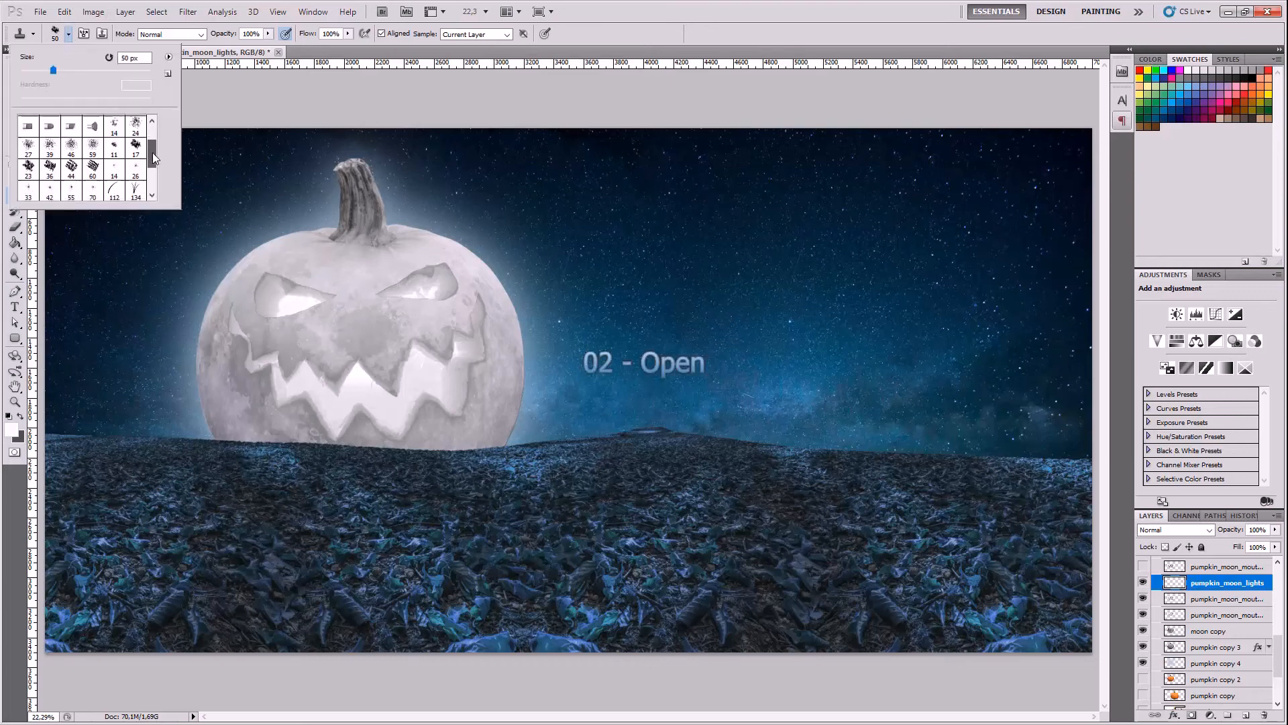
scroll(151, 144, "up", 3)
left_click(28, 125)
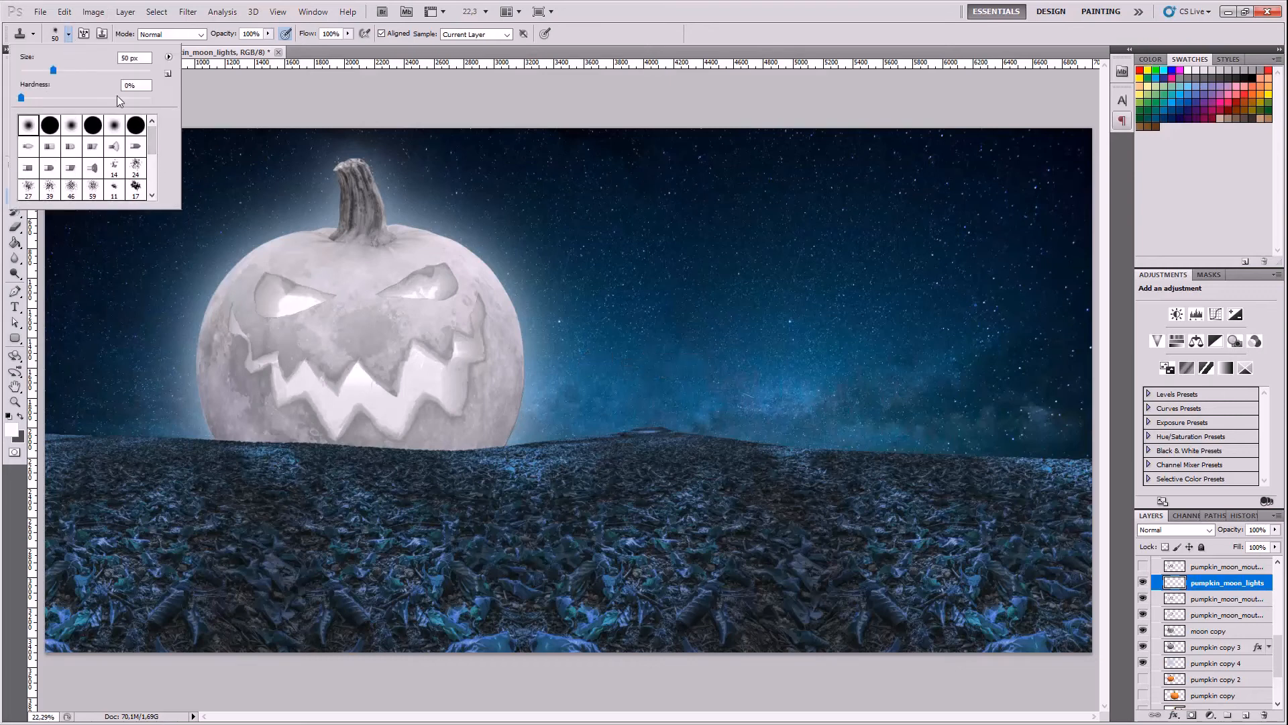
left_click_drag(143, 59, 80, 61)
type("80")
key("Return")
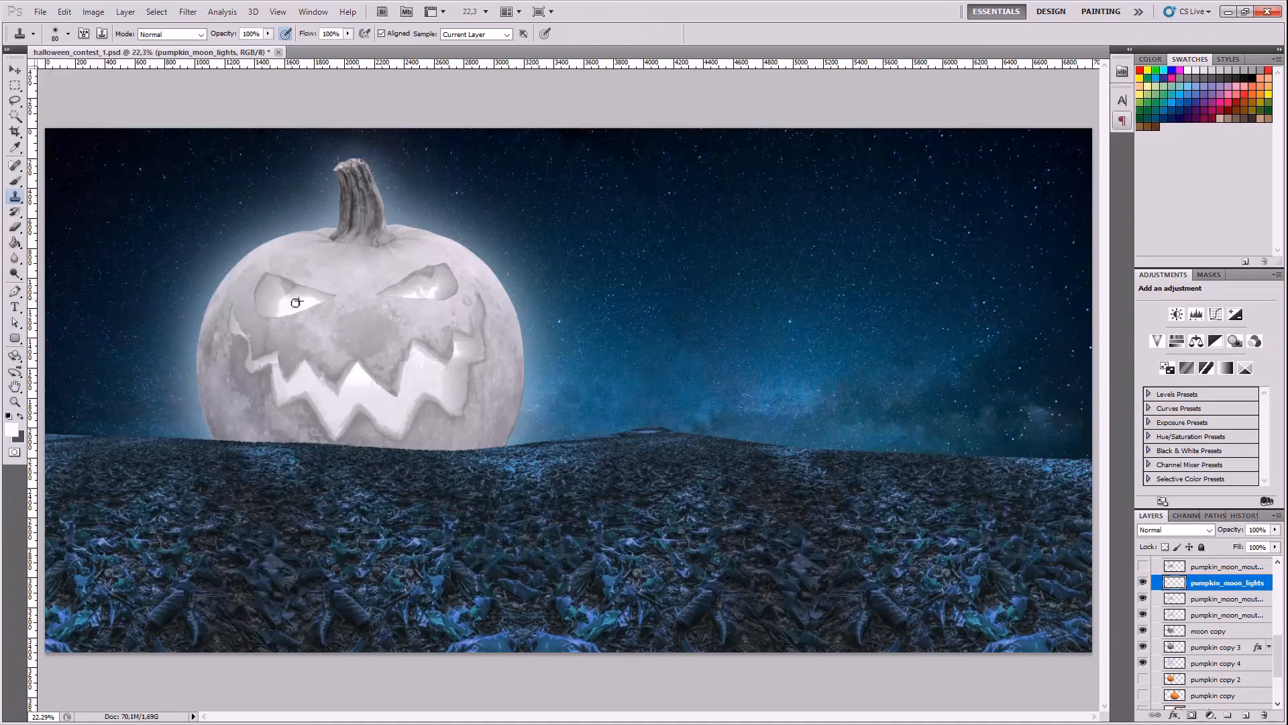
left_click_drag(299, 297, 282, 314)
key("ctrl+z")
- Switch to the Brush tool with a soft round tip and set its size to 100 px after trying 50 px
left_click(15, 180)
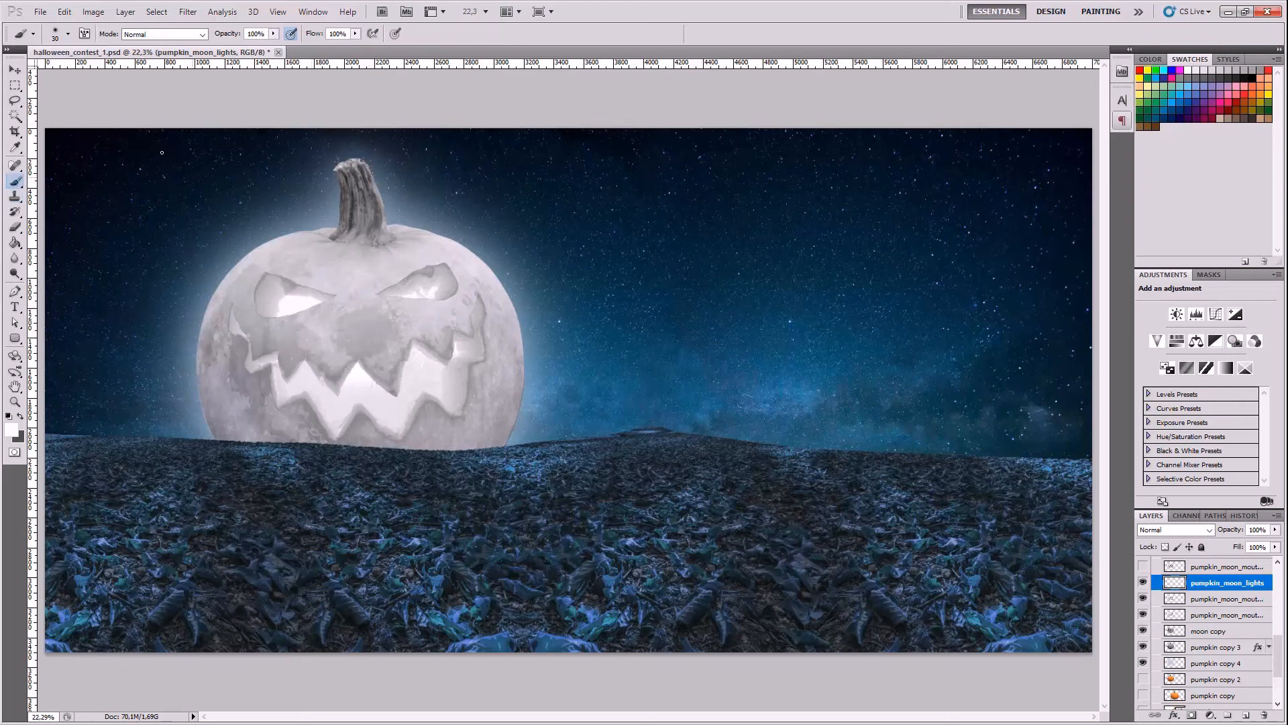
left_click(68, 33)
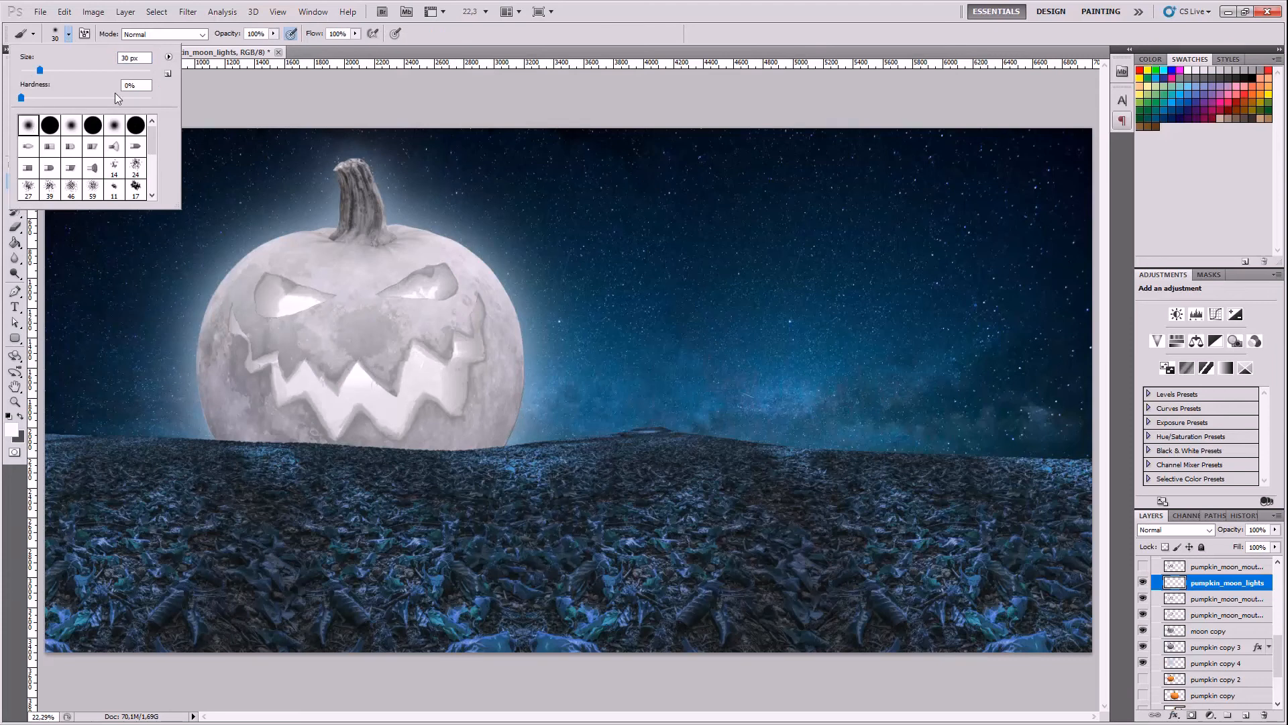
double_click(134, 58)
type("50")
key("Return")
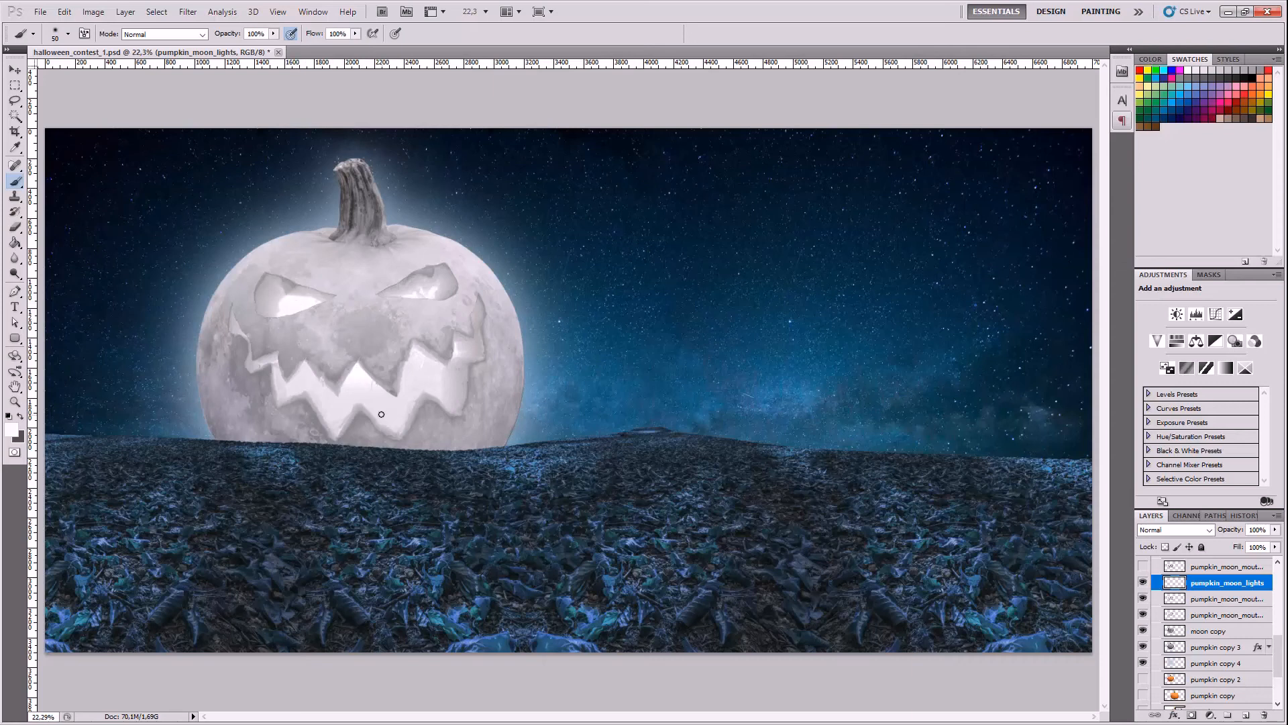
scroll(339, 389, "up", 1)
left_click(68, 34)
type("100")
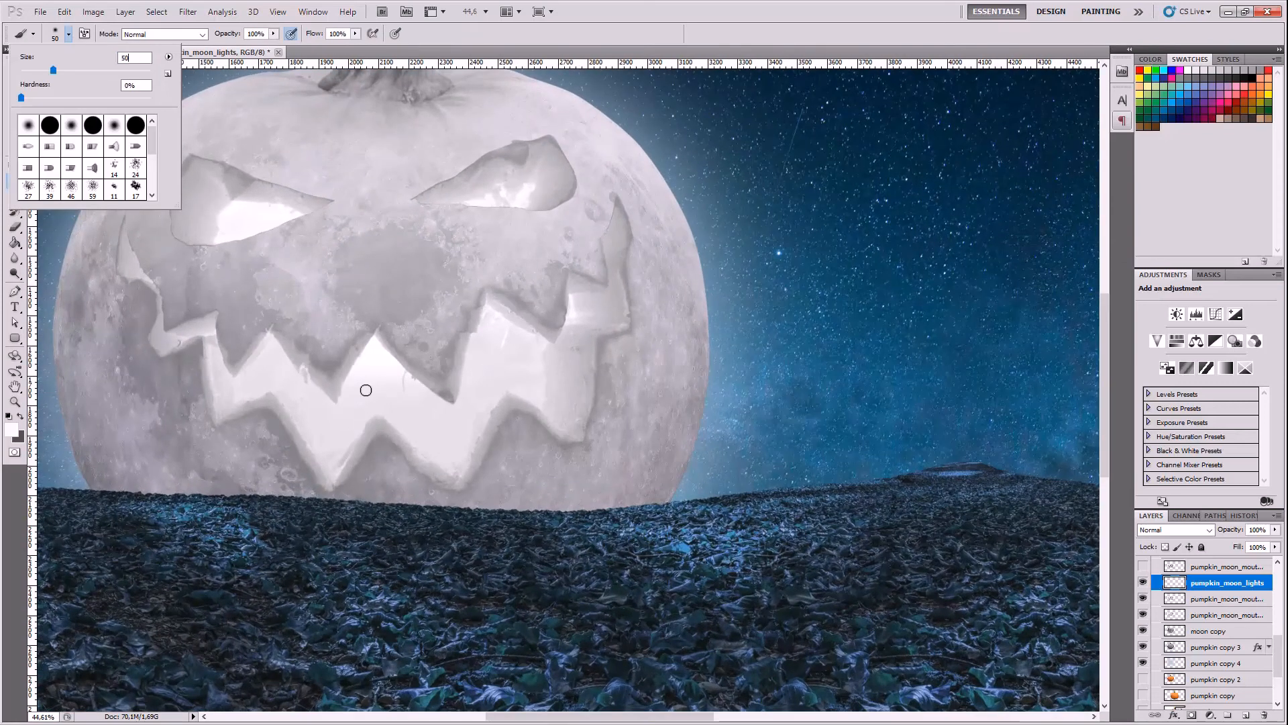
key("Return")
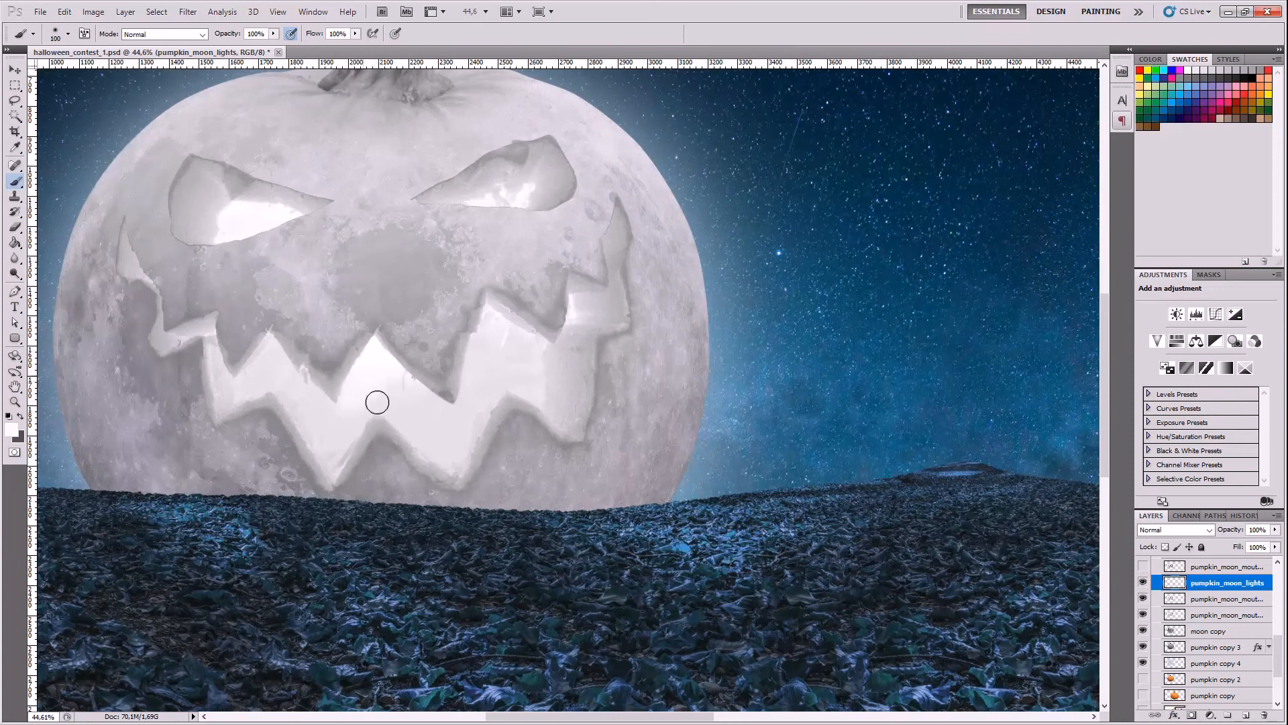
- Paint soft white light inside the pumpkin's mouth and eye openings on the pumpkin_moon_lights layer
mouse_move(365, 406)
left_mouse_down()
mouse_move(280, 377)
mouse_move(245, 396)
mouse_move(420, 414)
mouse_move(448, 439)
mouse_move(500, 329)
mouse_move(531, 411)
left_mouse_up()
scroll(443, 452, "down", 5)
scroll(463, 449, "up", 6)
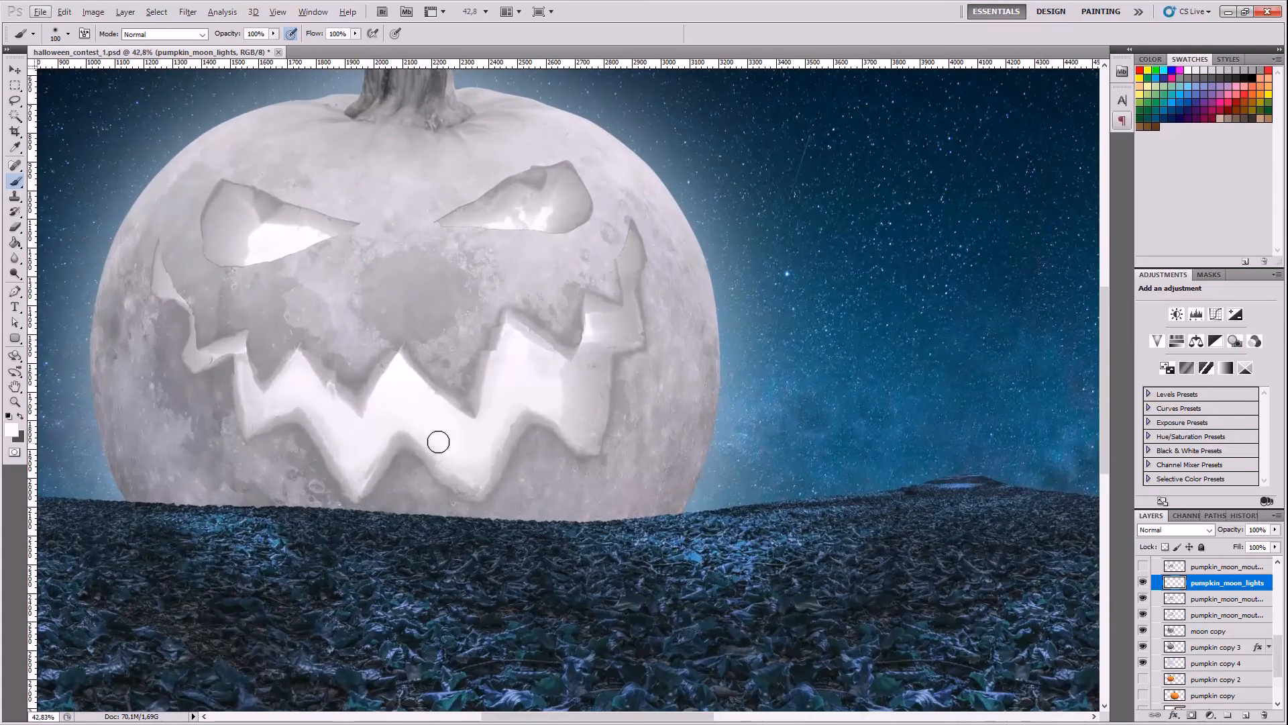
mouse_move(481, 230)
left_mouse_down()
mouse_move(555, 212)
mouse_move(533, 207)
mouse_move(562, 194)
mouse_move(615, 240)
left_mouse_up()
scroll(530, 214, "down", 4)
scroll(478, 316, "up", 5)
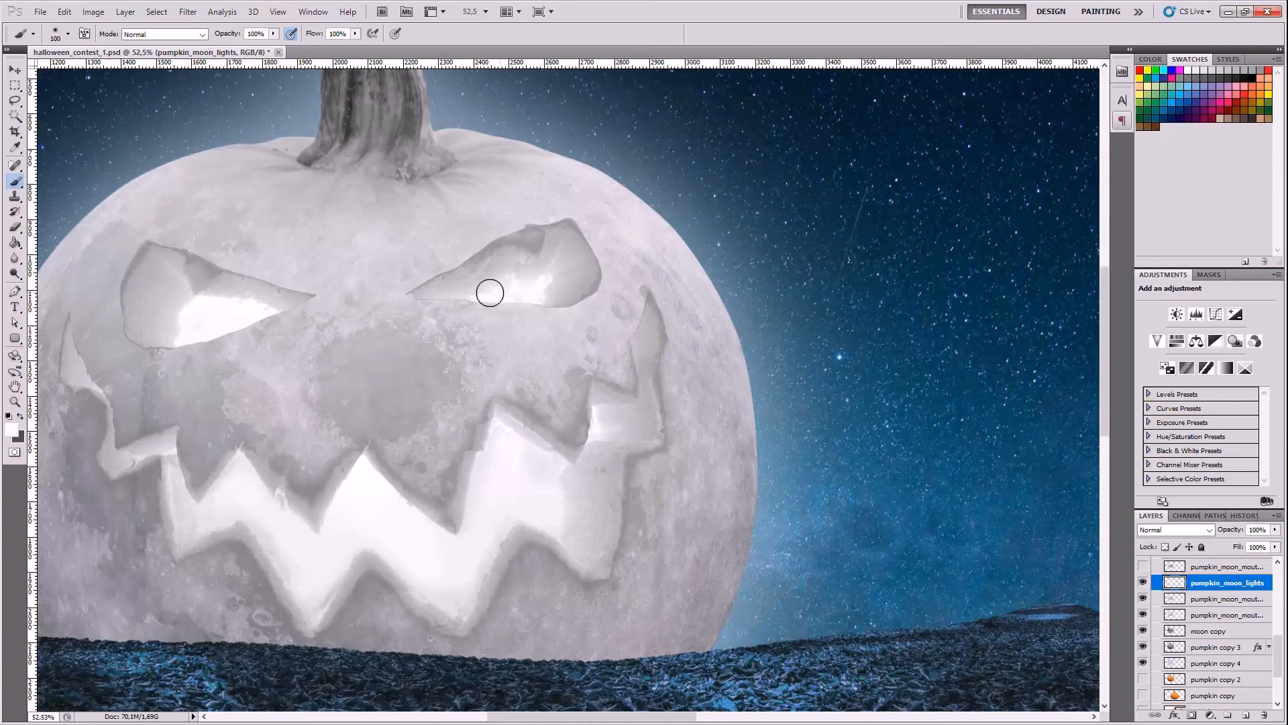
scroll(584, 521, "down", 1)
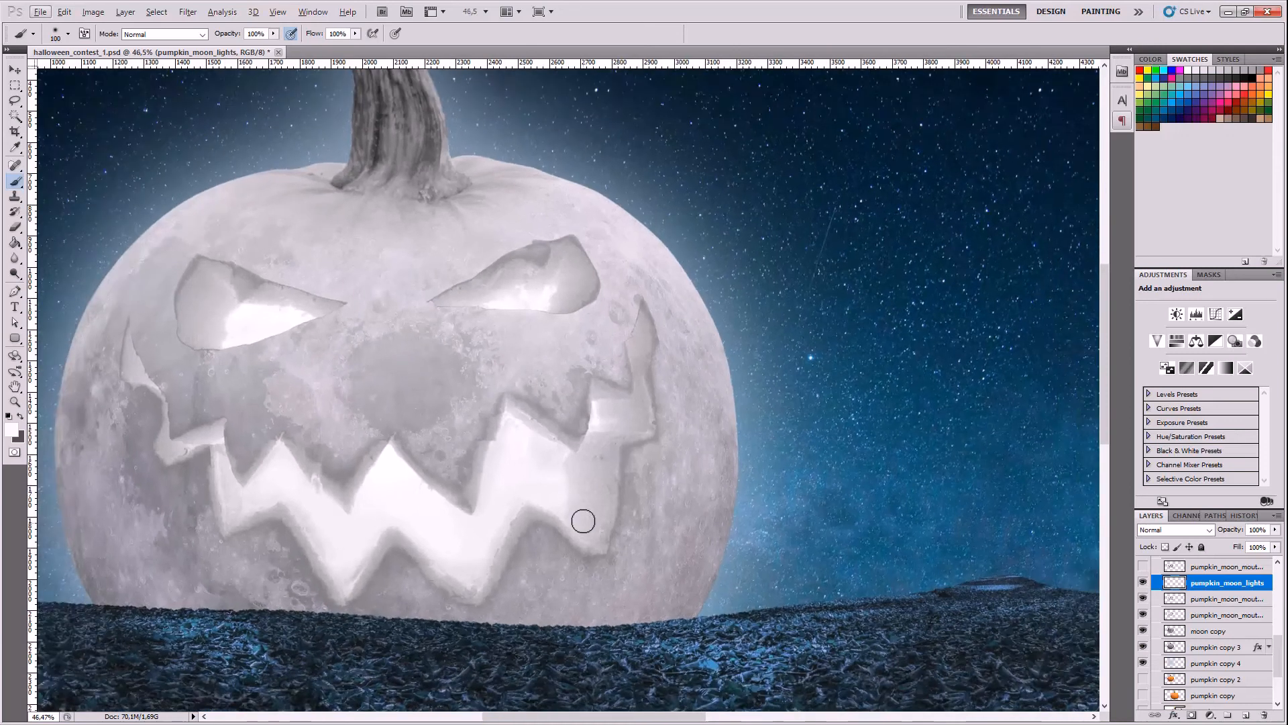
- Add an Outer Glow to the pumpkin_moon_lights layer in white (ffffff) and enlarge its size
left_click(1173, 715)
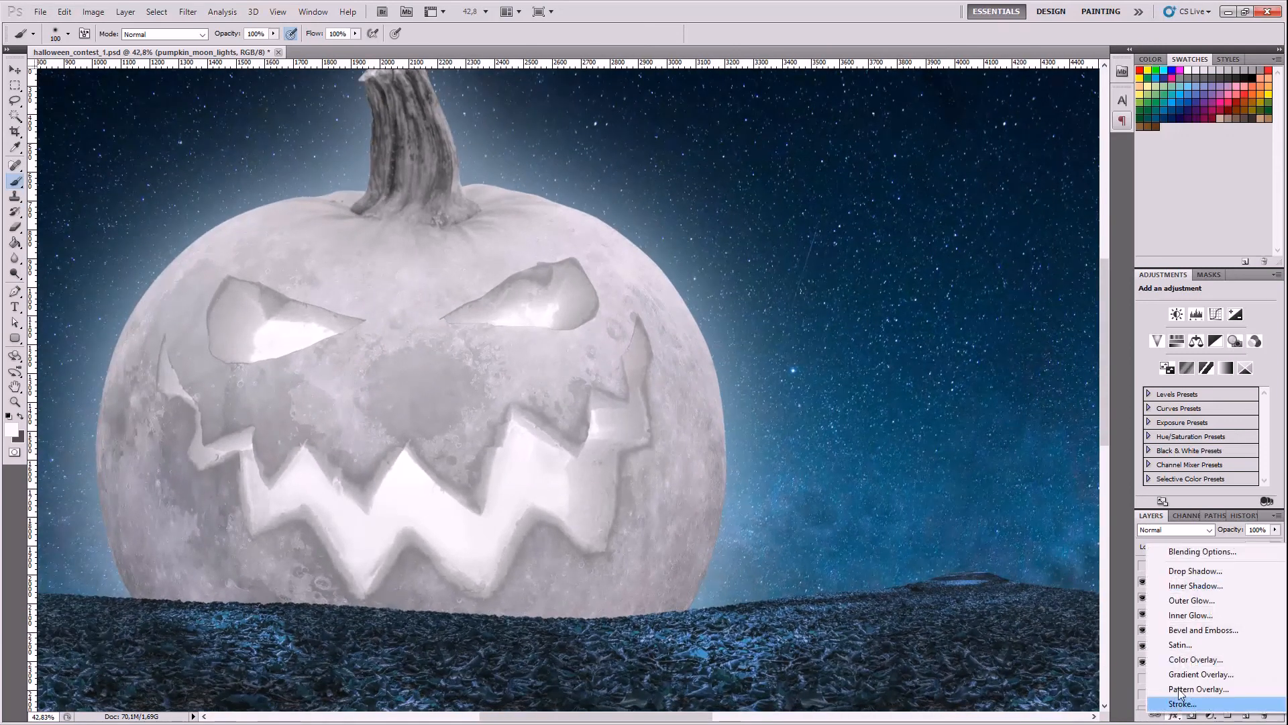
left_click(1189, 597)
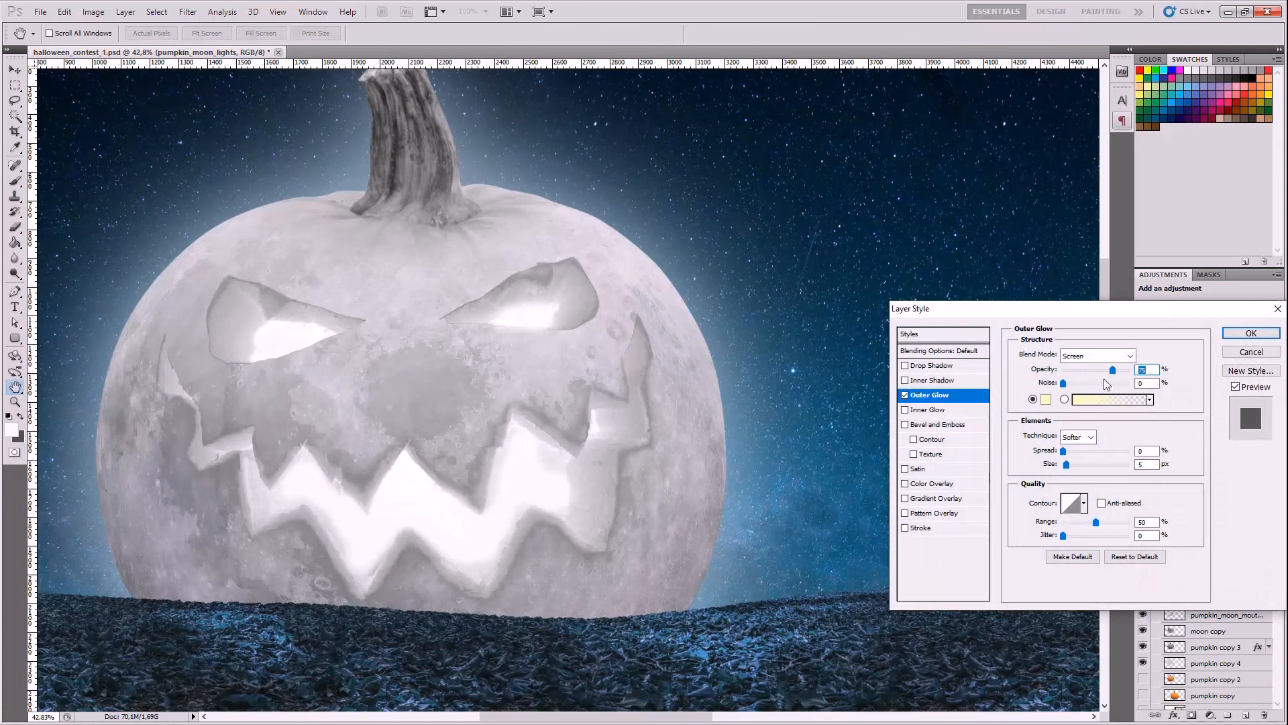
left_click(1046, 399)
left_click(518, 469)
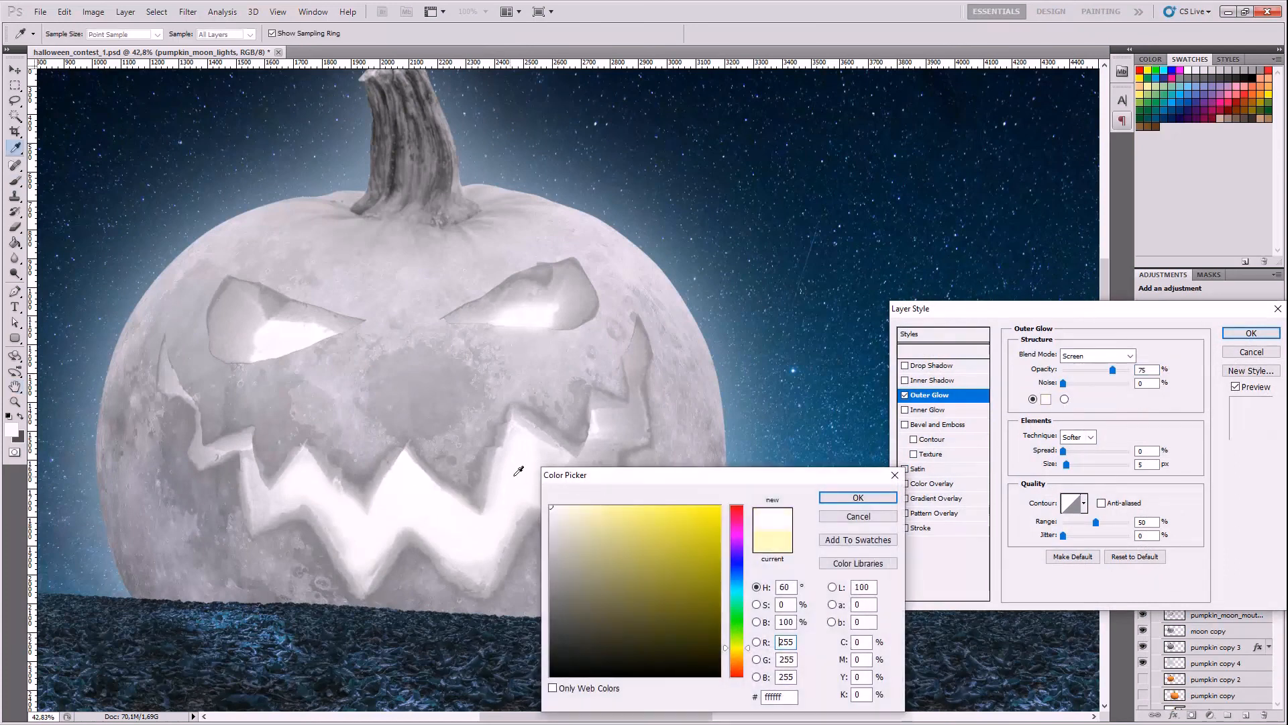
left_click(866, 497)
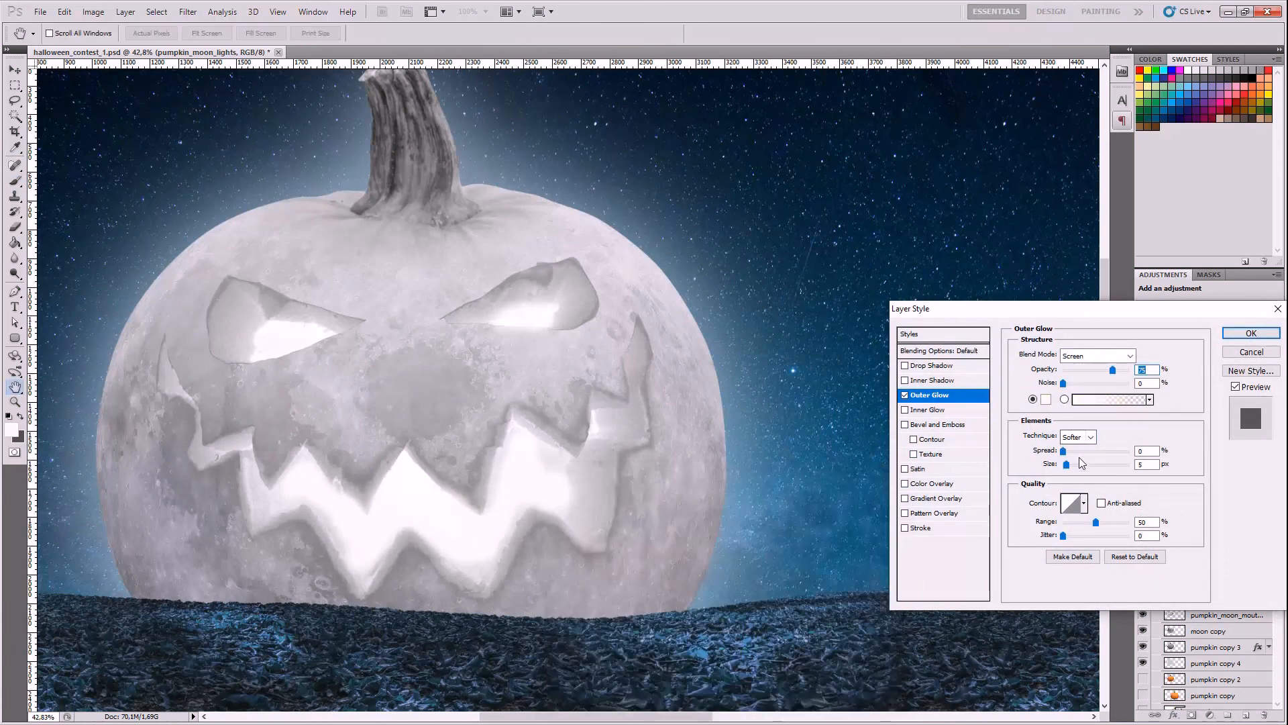
mouse_move(1066, 464)
left_mouse_down()
mouse_move(1095, 468)
mouse_move(1081, 468)
left_mouse_up()
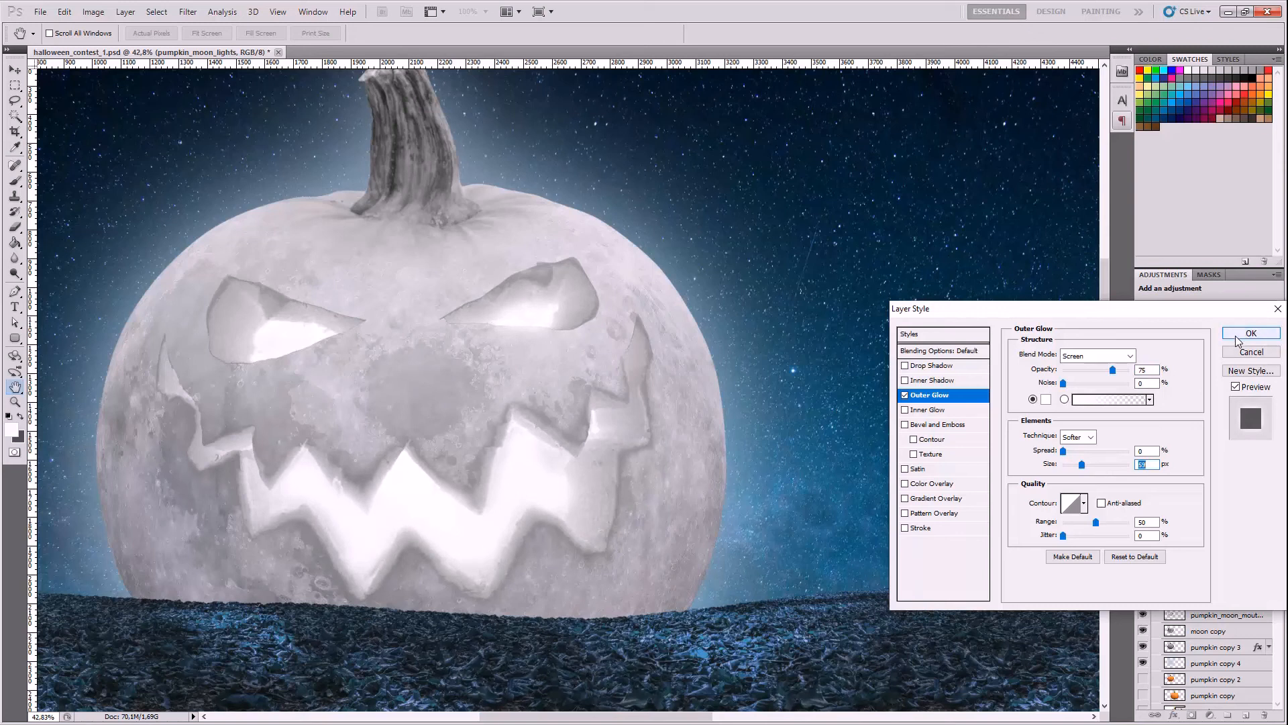
left_click(1238, 335)
- Compare the pumpkin face with the pumpkin_moon_lights layer off and on, and delete that layer
scroll(708, 424, "down", 5)
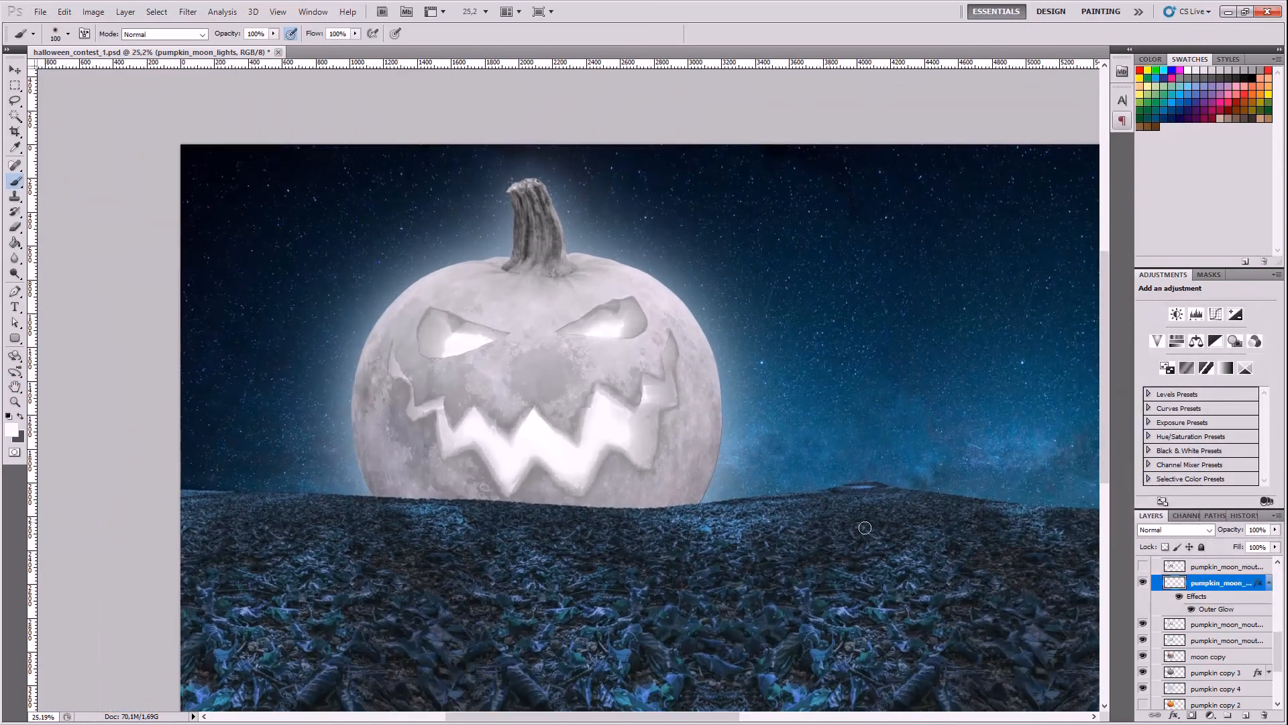
left_click(1142, 583)
left_click(1142, 583)
left_click(1142, 583)
left_click(1143, 583)
left_click(1143, 585)
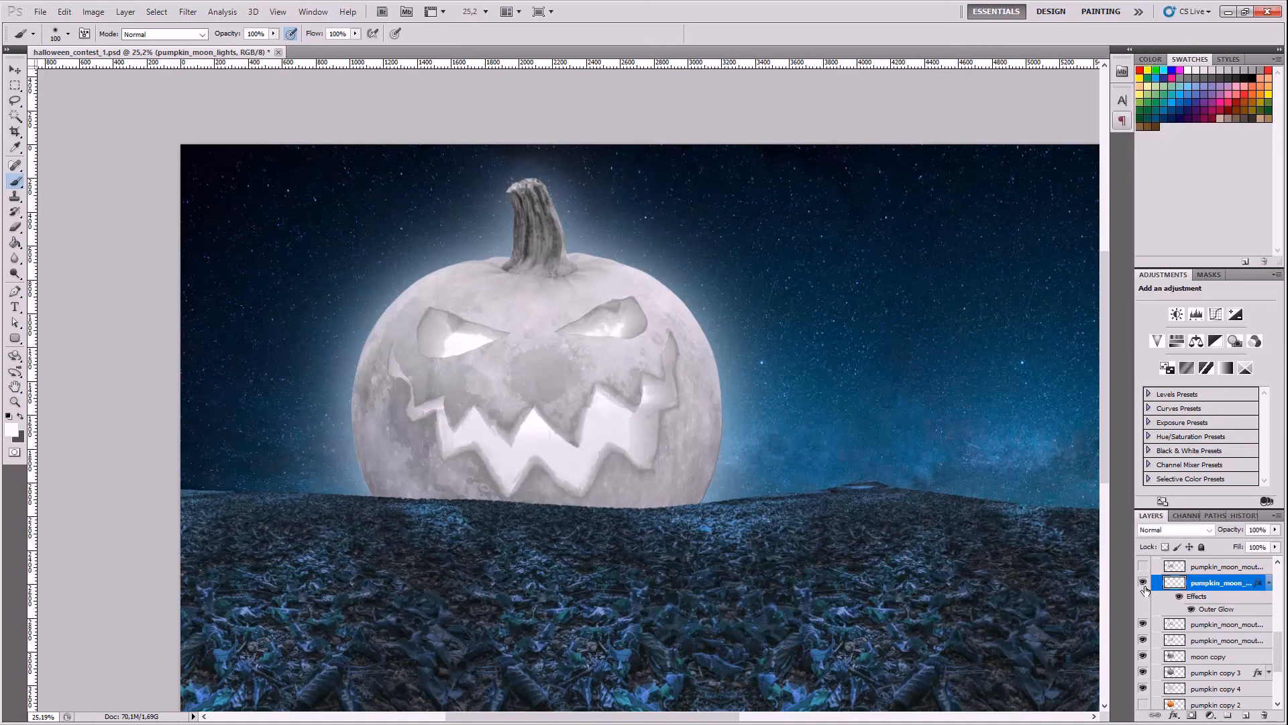
left_click(1143, 584)
left_click(1143, 585)
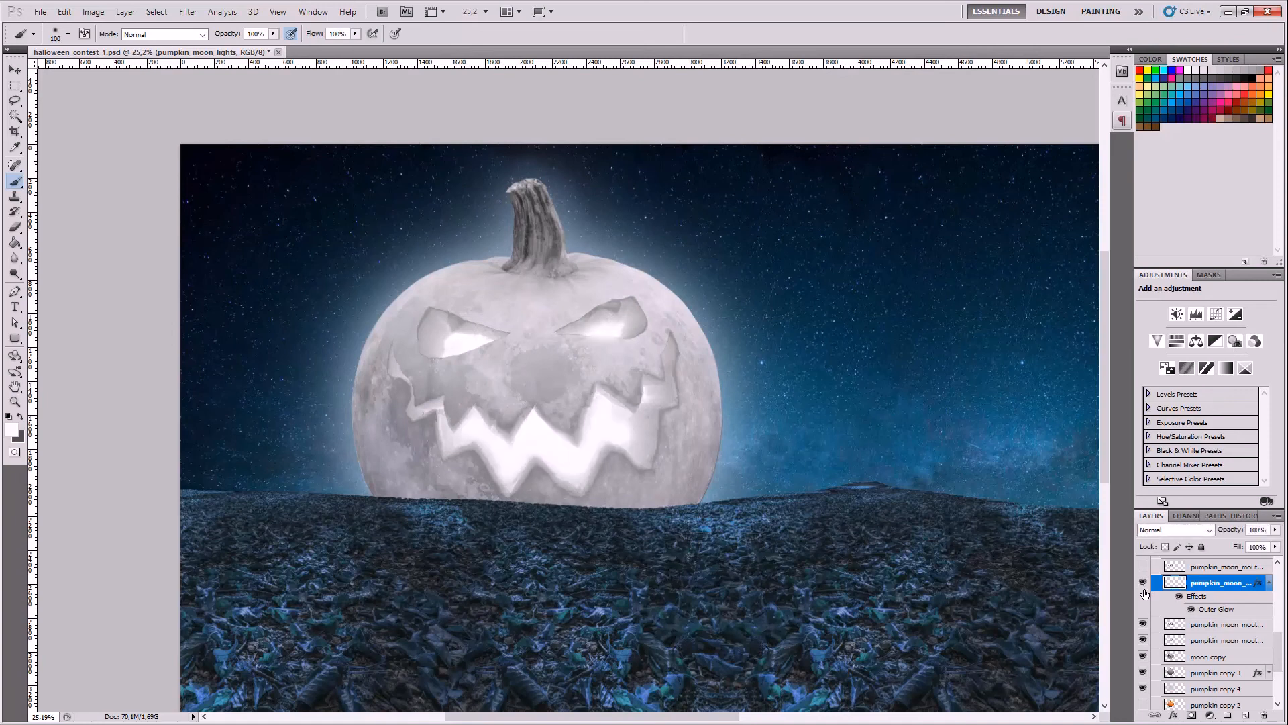
left_click(1144, 585)
left_click(1143, 585)
left_click(1143, 585)
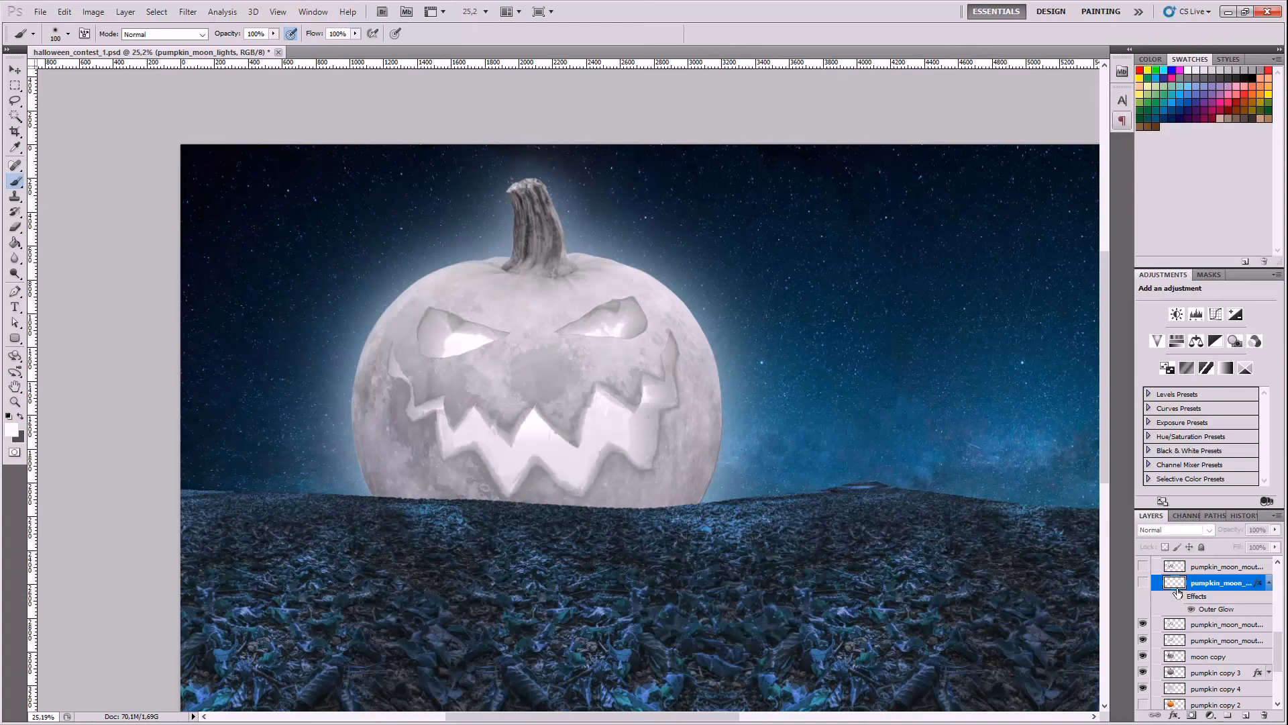
key("Delete")
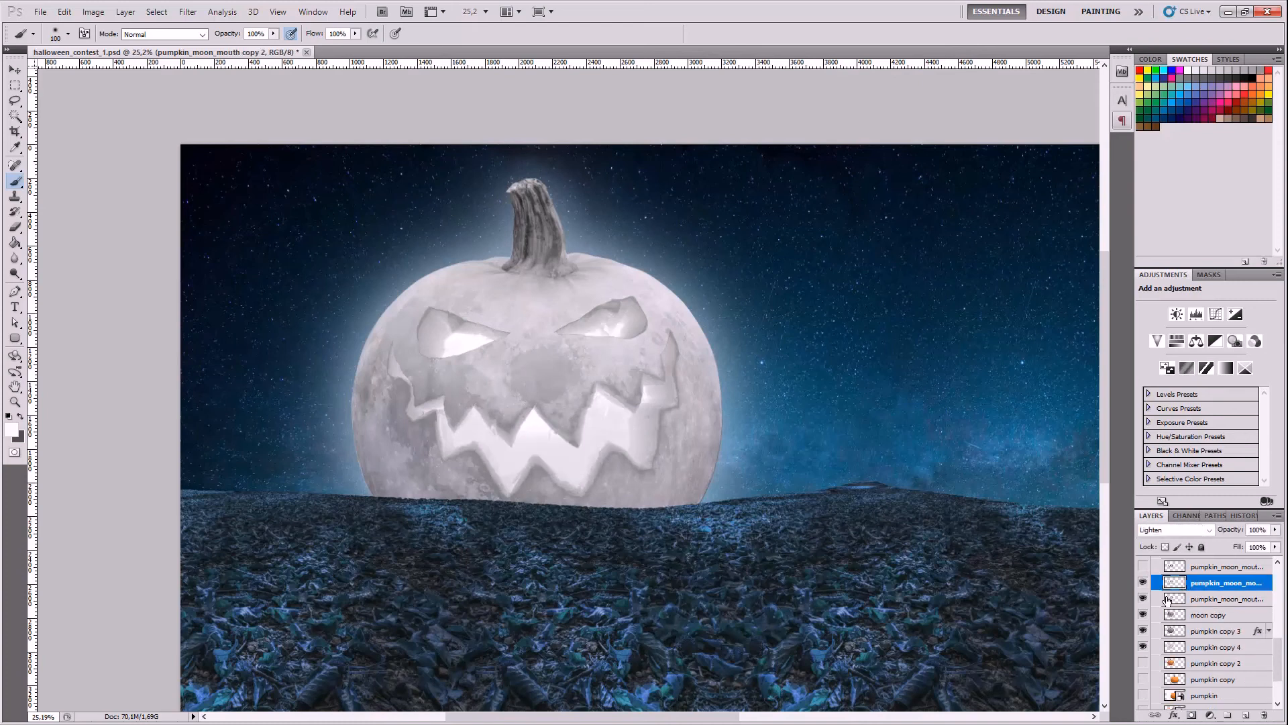
- Duplicate the two visible pumpkin_moon_mouth copies together with the moon copy and pumpkin copy 3 layers
left_click(18, 118)
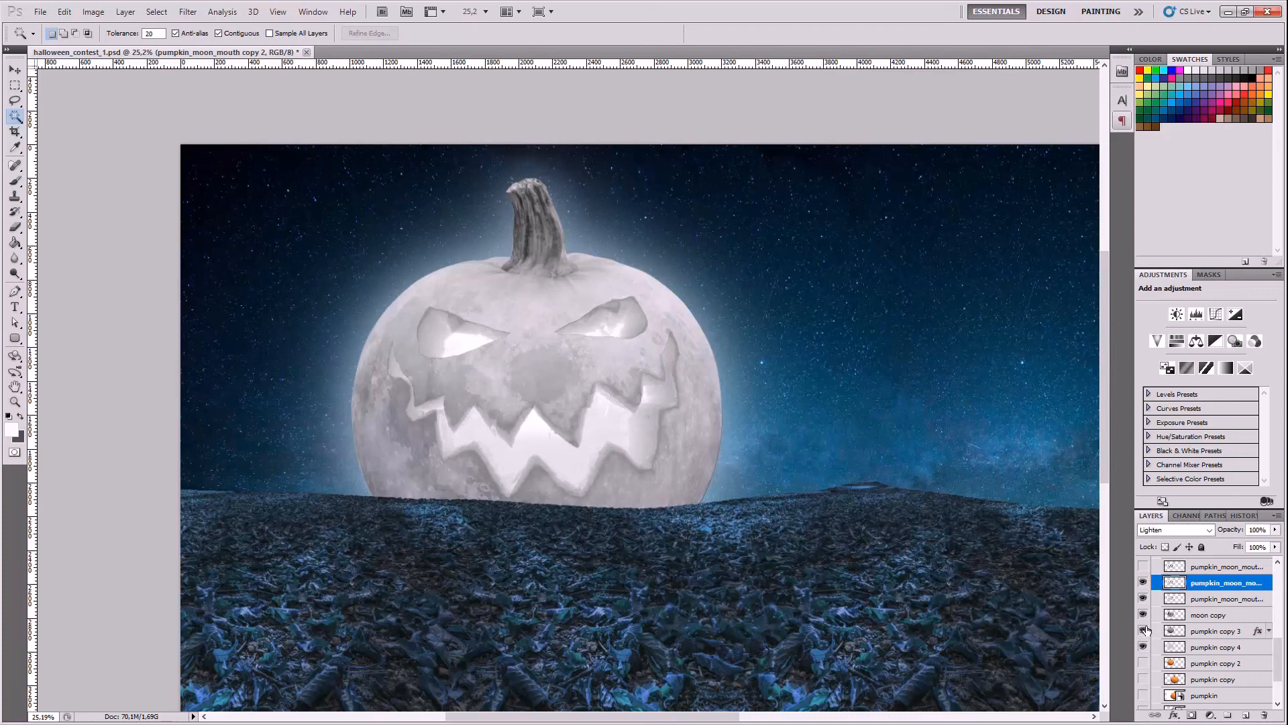
left_click(1193, 632)
left_click(1193, 584, "shift")
right_click(1191, 597)
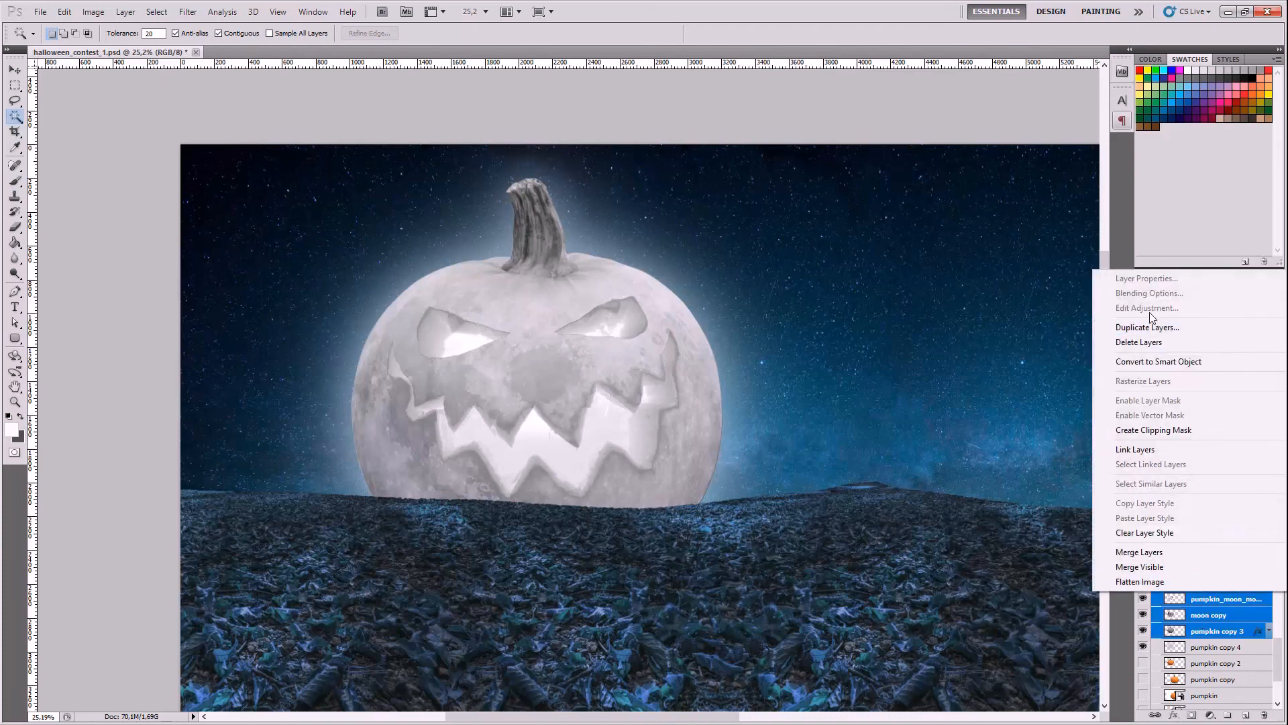
left_click(1147, 327)
key("Return")
- Merge the four duplicated layers, hide the original mouth copies and moon copy, and check the merge with pumpkin copy 3 off and on
right_click(1179, 599)
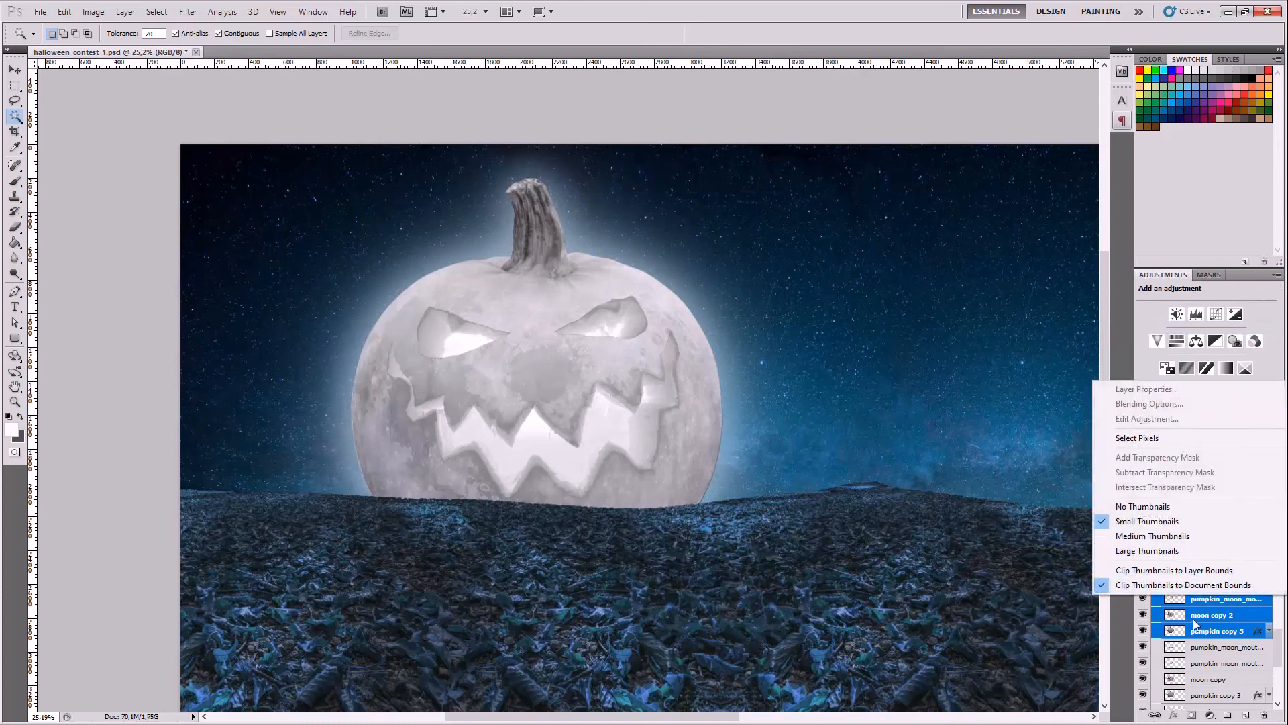
right_click(1193, 619)
left_click(1181, 583)
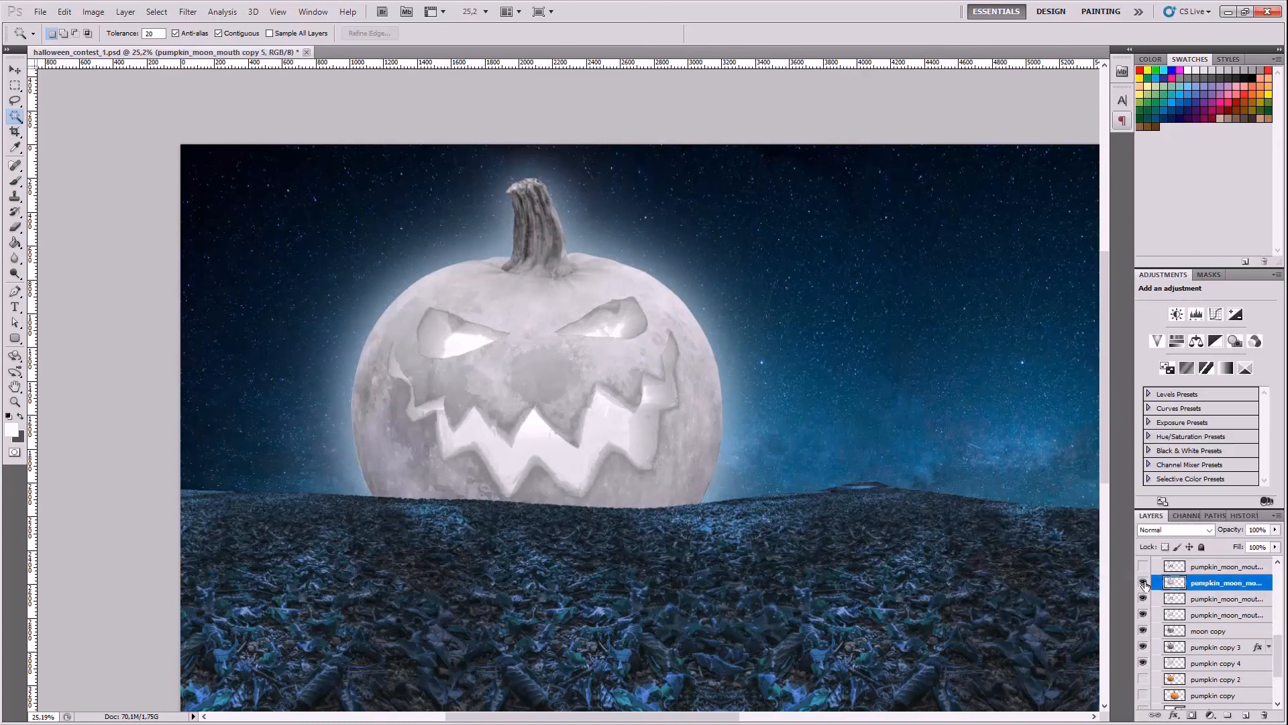
left_click_drag(1143, 615, 1143, 646)
left_click(1143, 646)
left_click(1144, 663)
left_click(1143, 647)
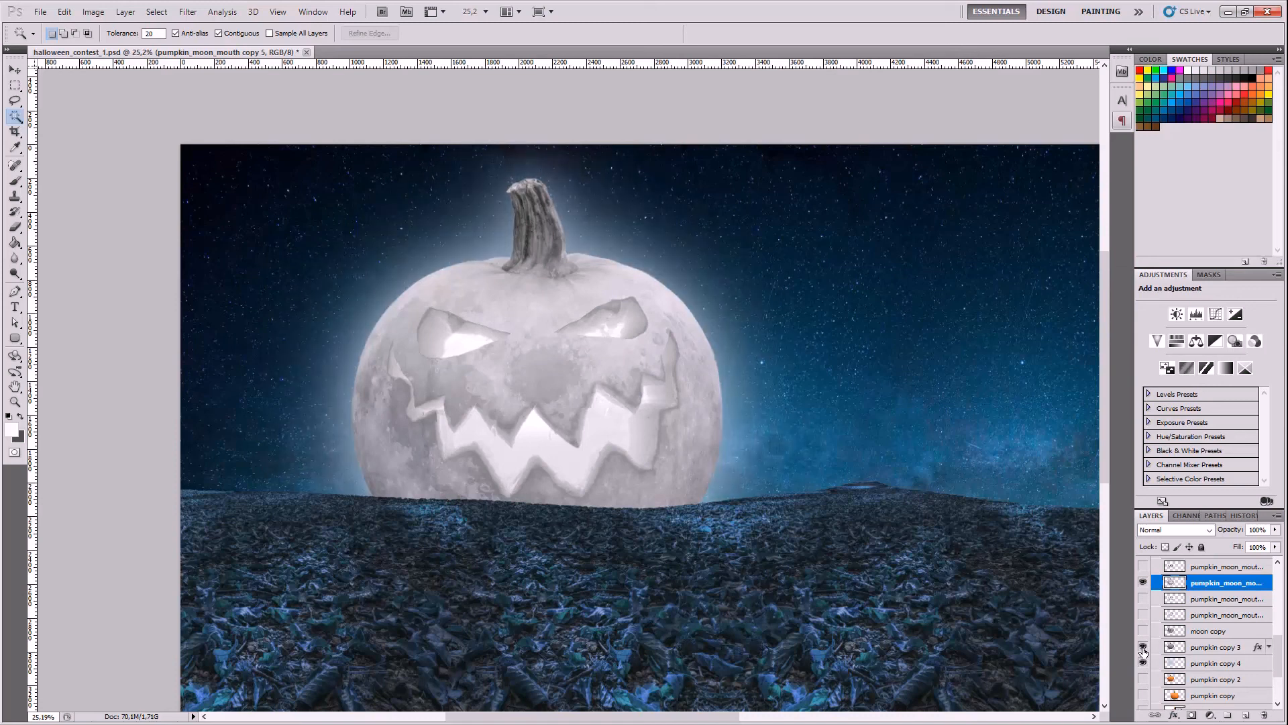
- Step back in the history to the Duplicate Layer state, undoing the layer merge
left_click(1243, 516)
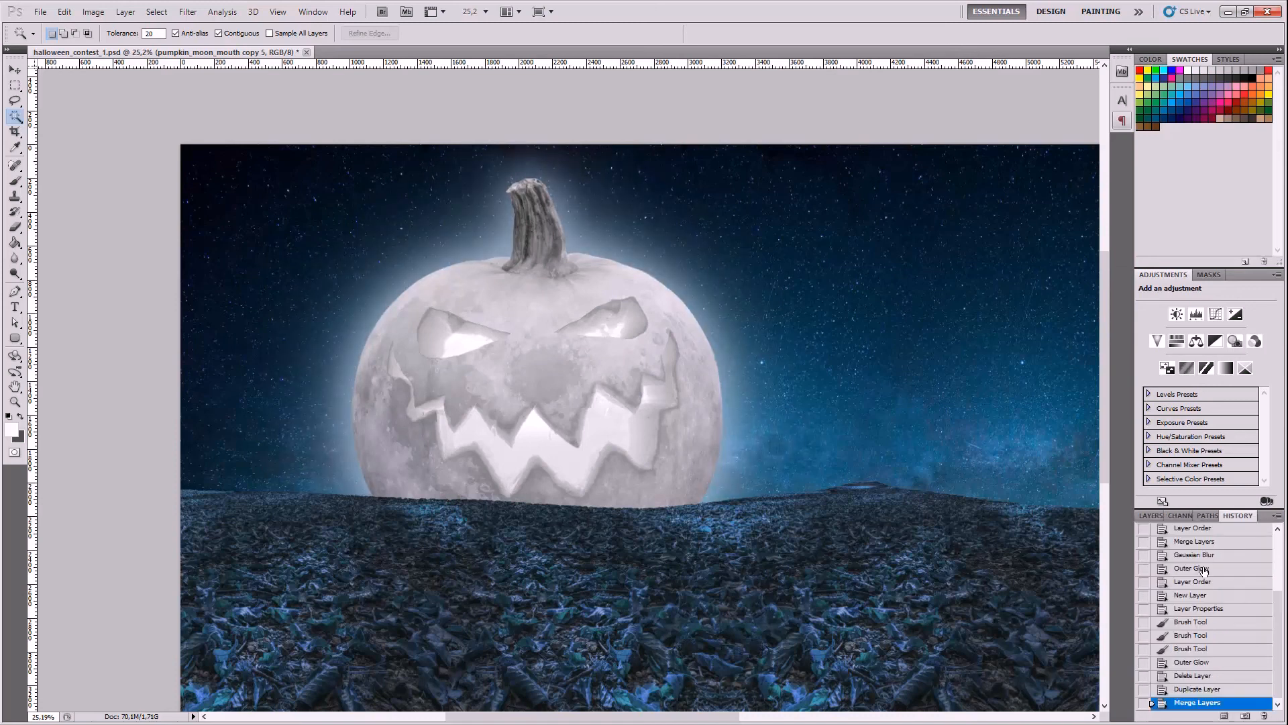
left_click(1185, 689)
left_click(1157, 516)
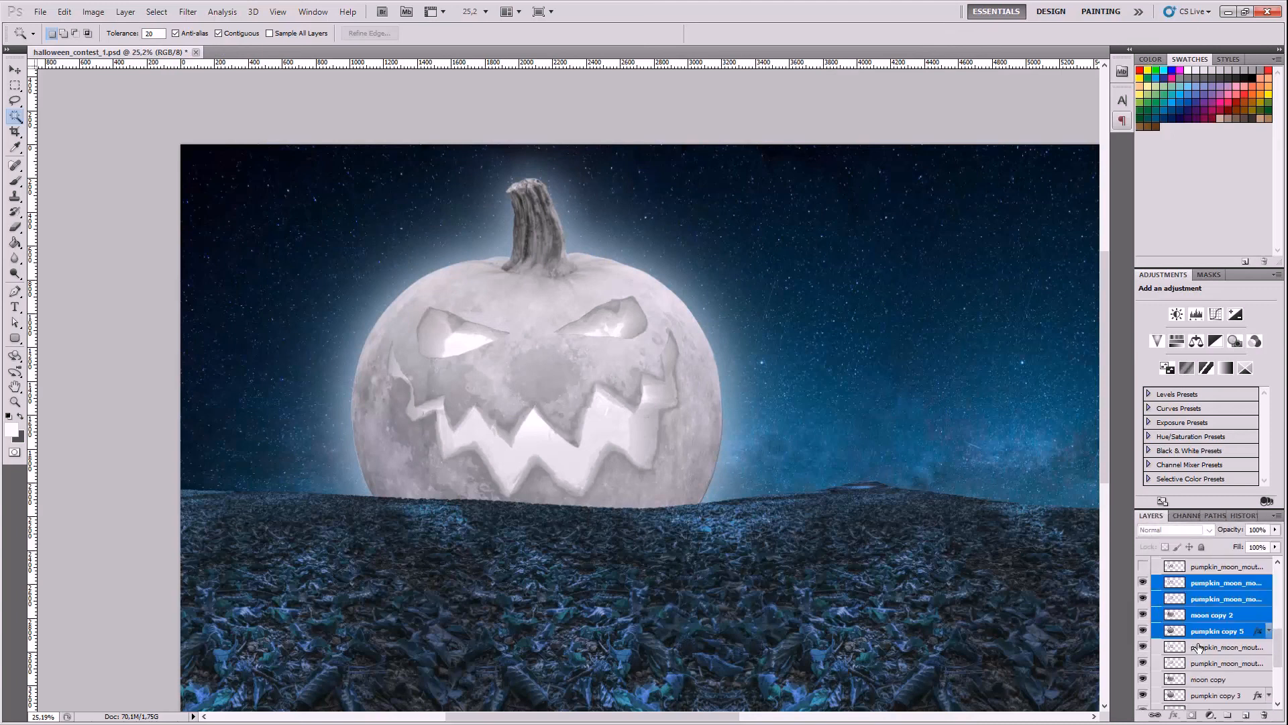
- Step back in the history to the Delete Layer state, undoing the layer duplication, and select the pumpkin copy 3 layer
left_click(1242, 515)
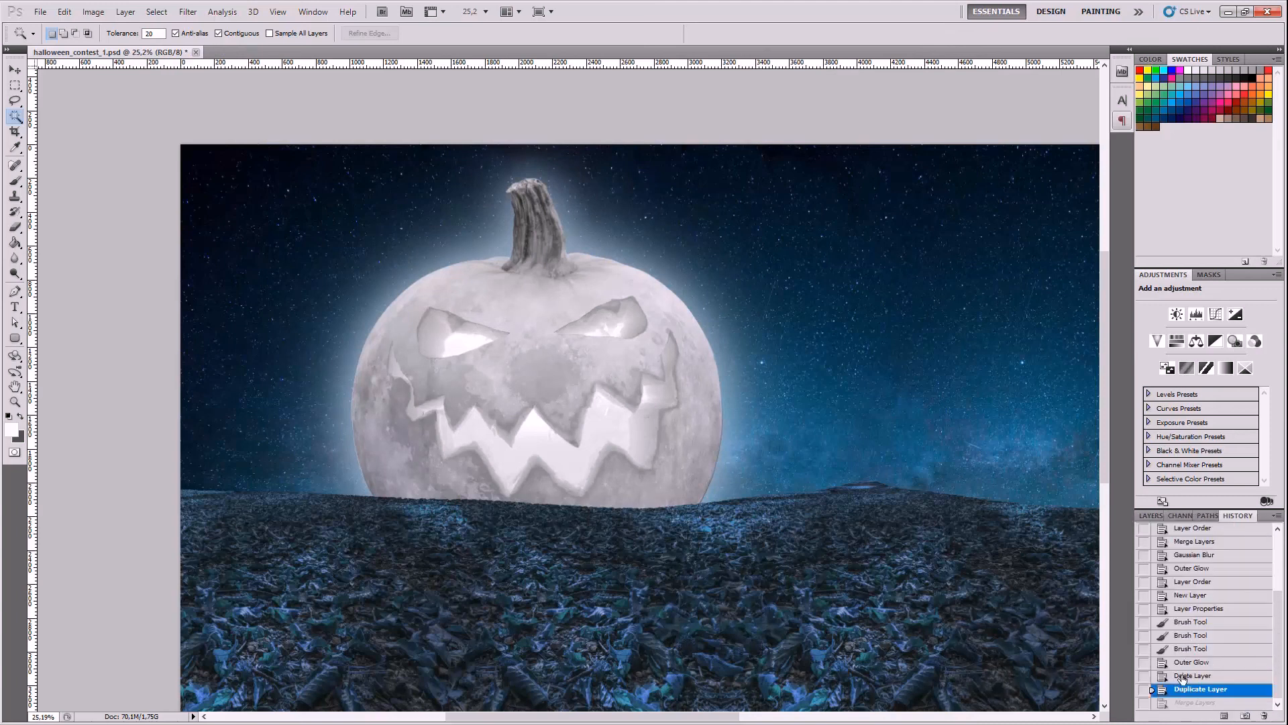
left_click(1182, 676)
left_click(1151, 515)
left_click(1193, 636)
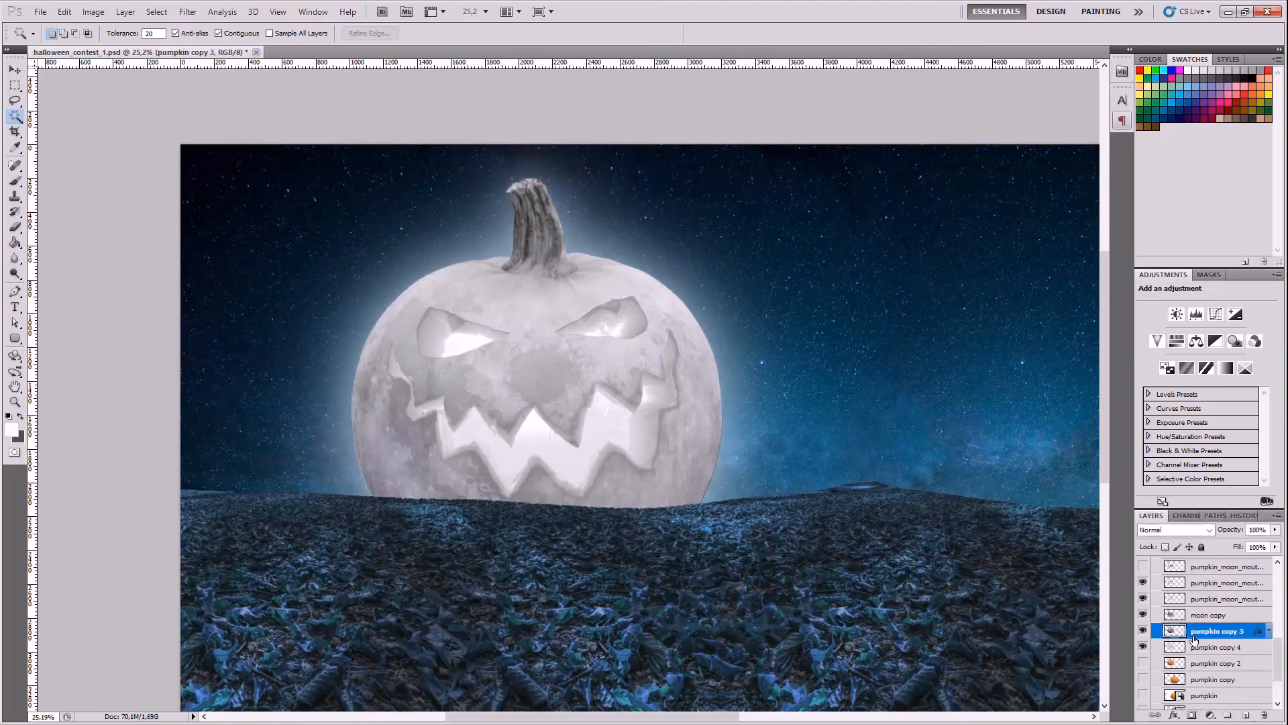
left_click(1174, 715)
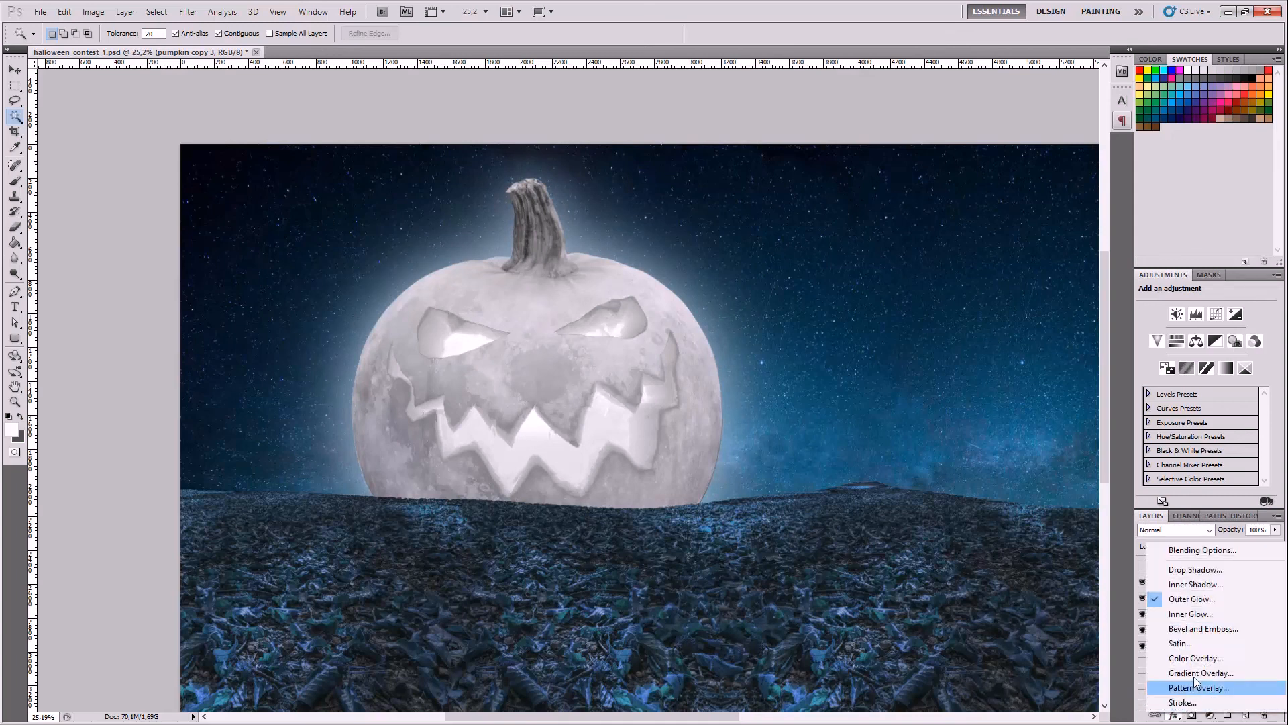
left_click(1193, 599)
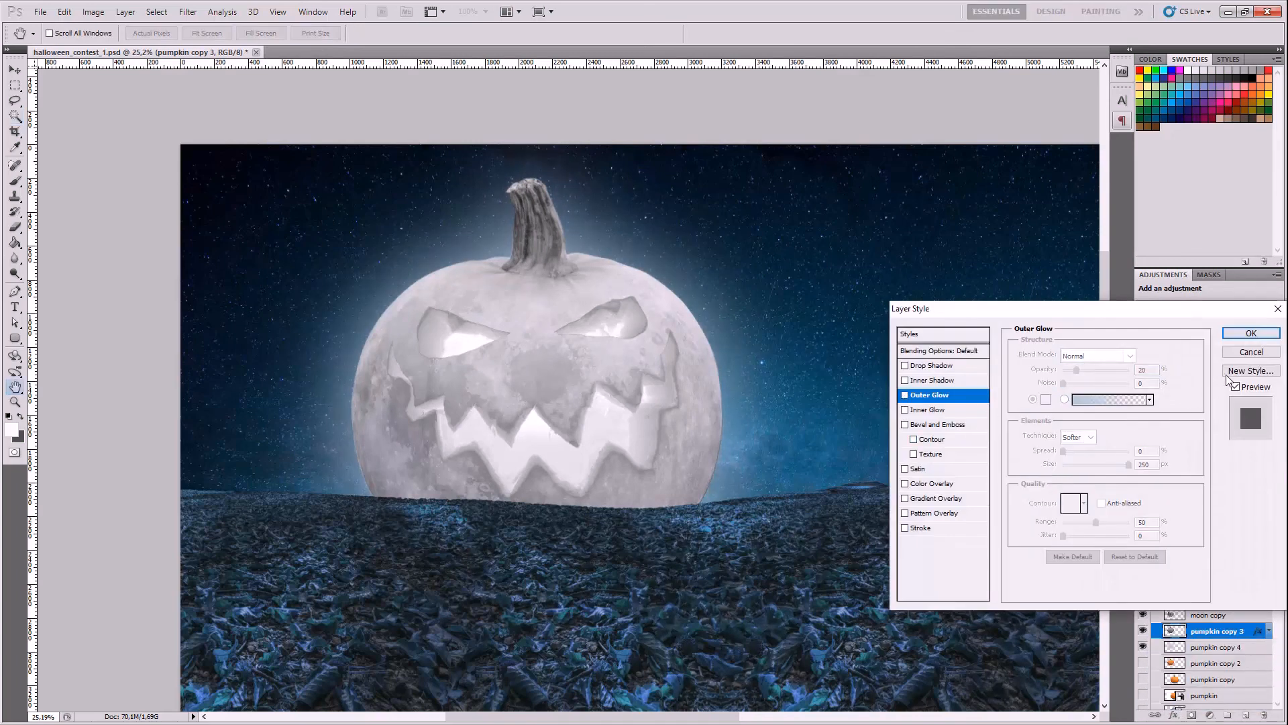
left_click(1251, 352)
- Duplicate the two visible pumpkin_moon_mouth copies together with moon copy and pumpkin copy 3, and merge the duplicates into one layer
left_click(1189, 584, "shift")
right_click(1187, 584)
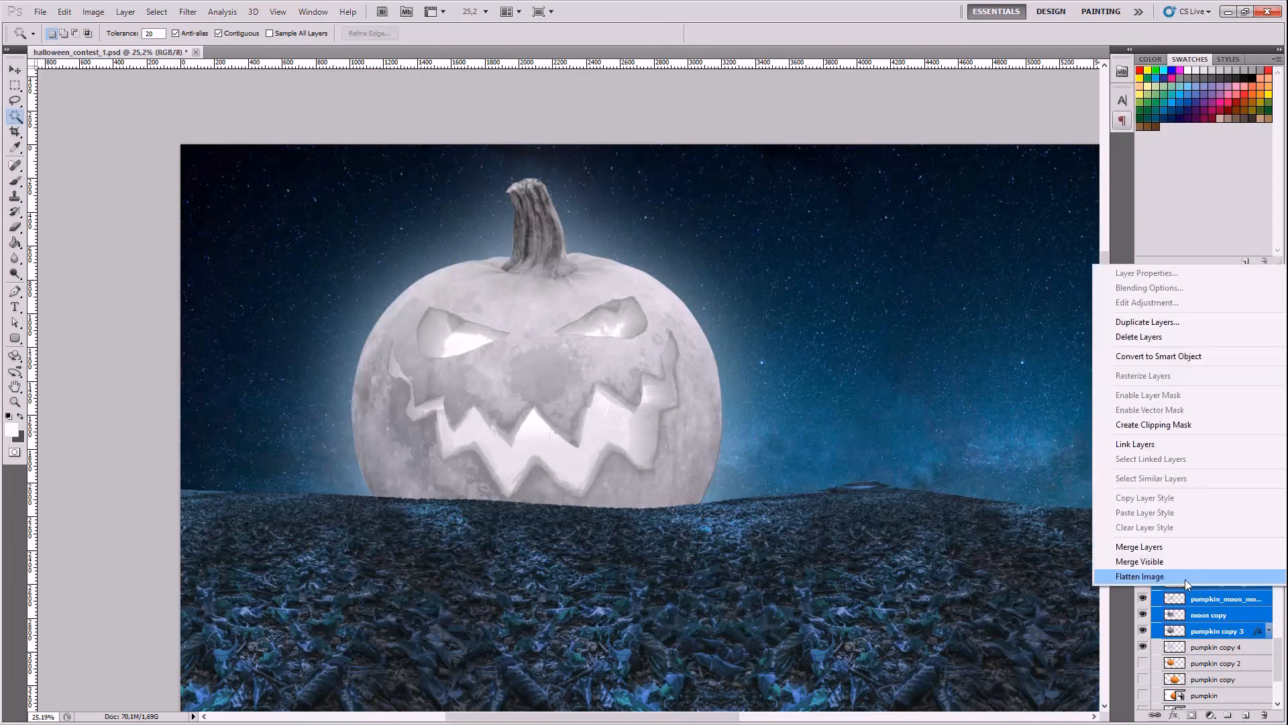
left_click(1147, 322)
key("Return")
right_click(1191, 600)
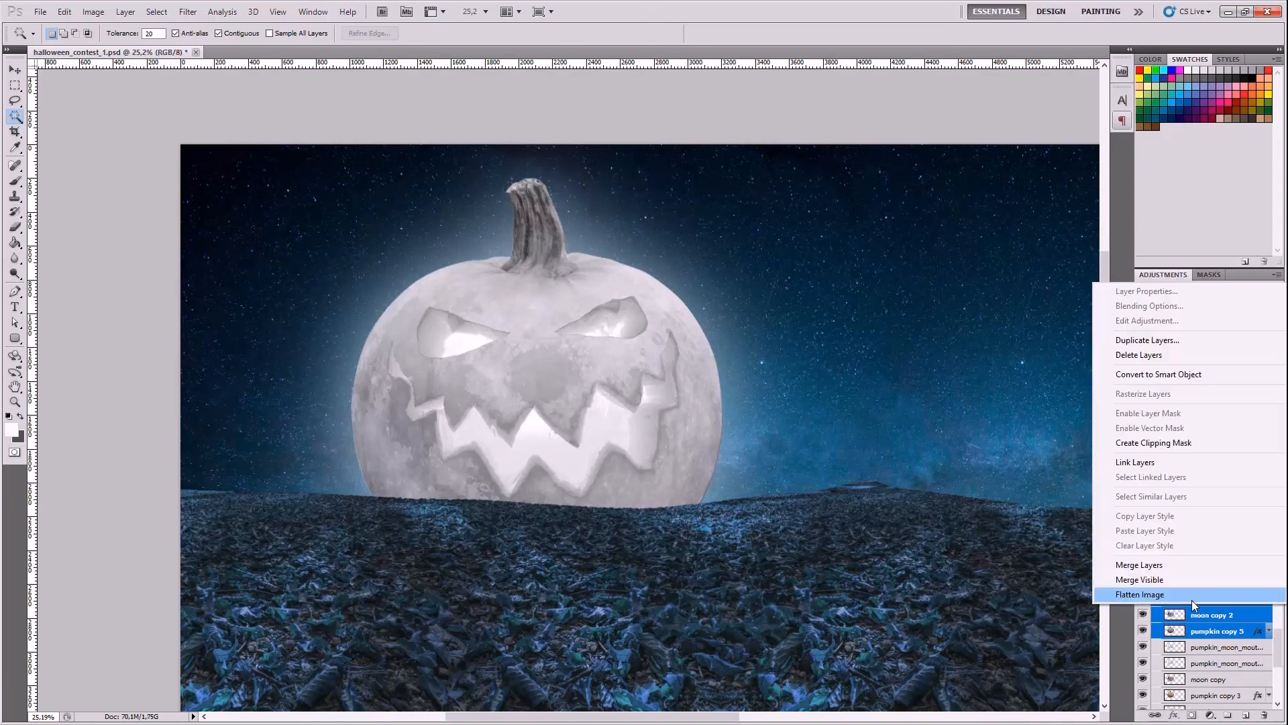
left_click(1187, 565)
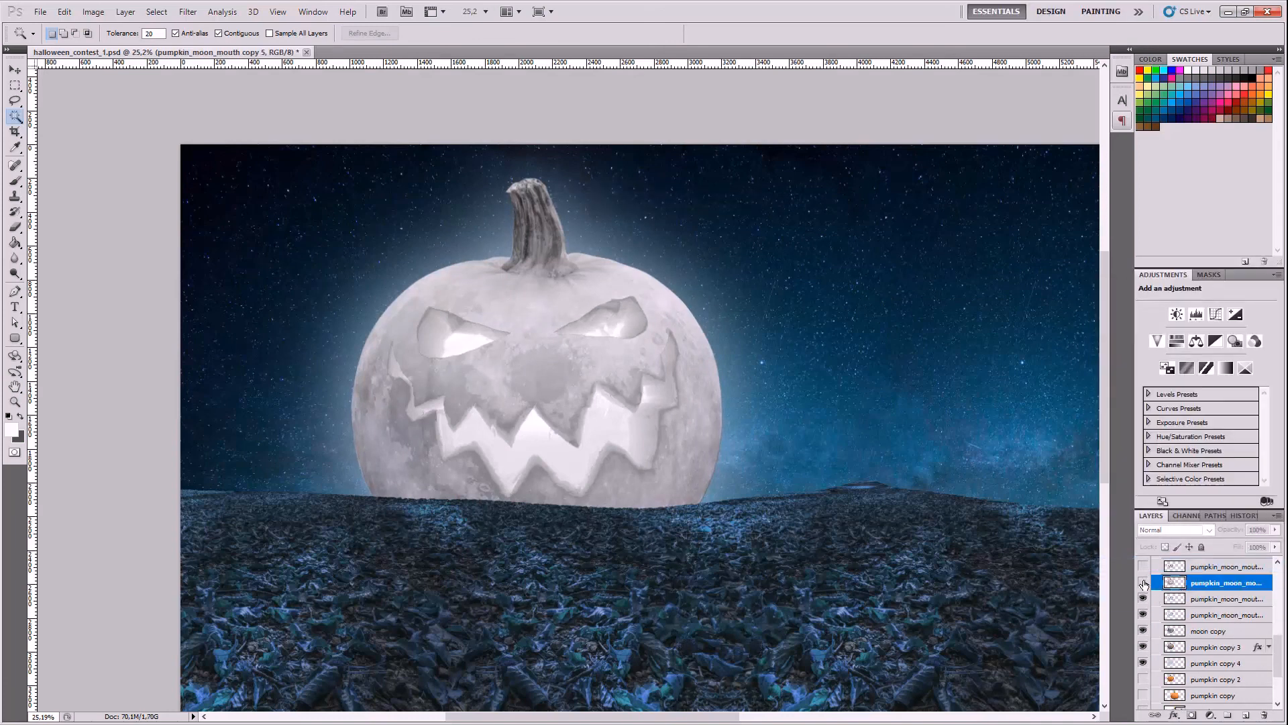
left_click(1142, 583)
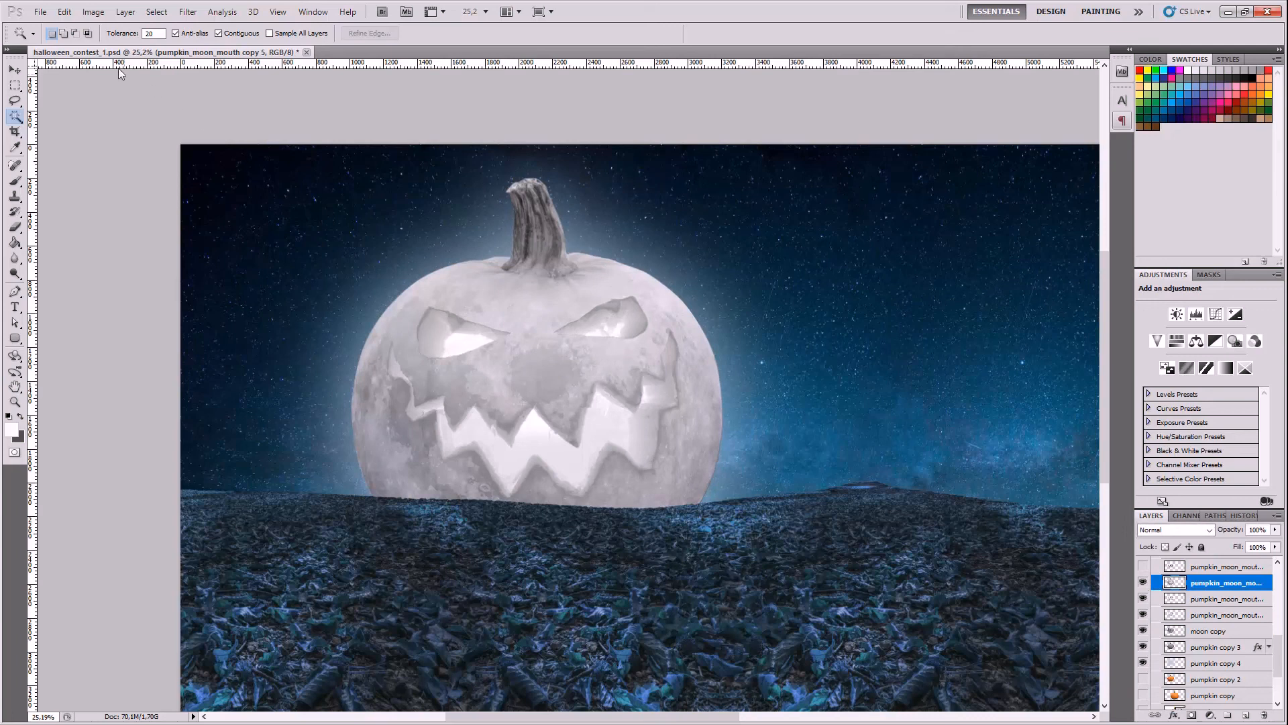
- Apply a Brightness/Contrast adjustment to the merged pumpkin layer with brightness 20 and contrast -13
left_click(93, 11)
mouse_move(114, 43)
left_click(295, 41)
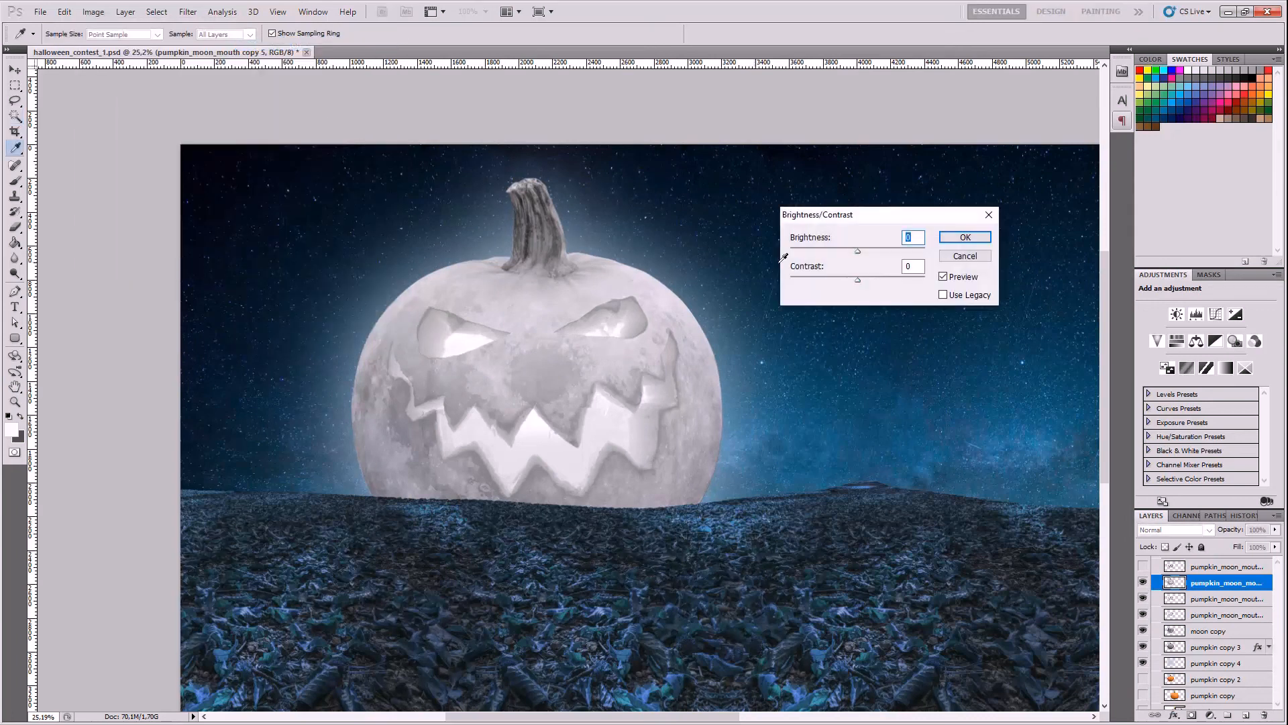
left_click(877, 252)
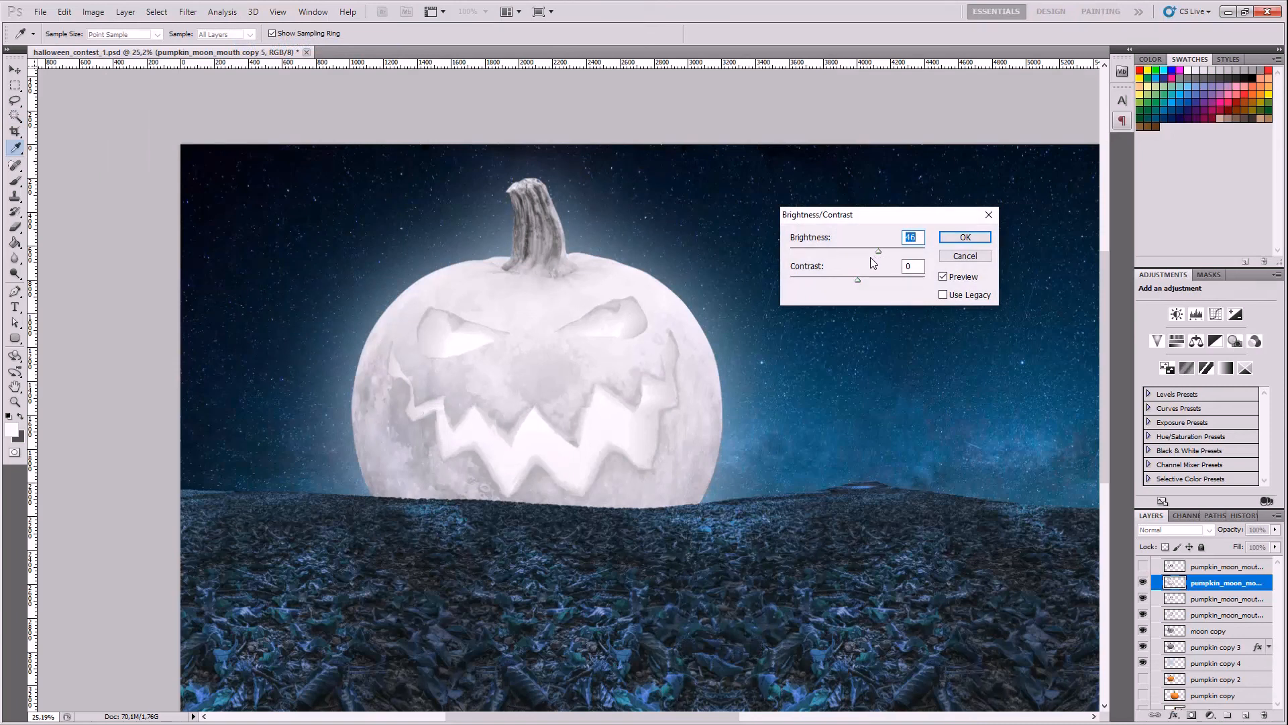
type("0")
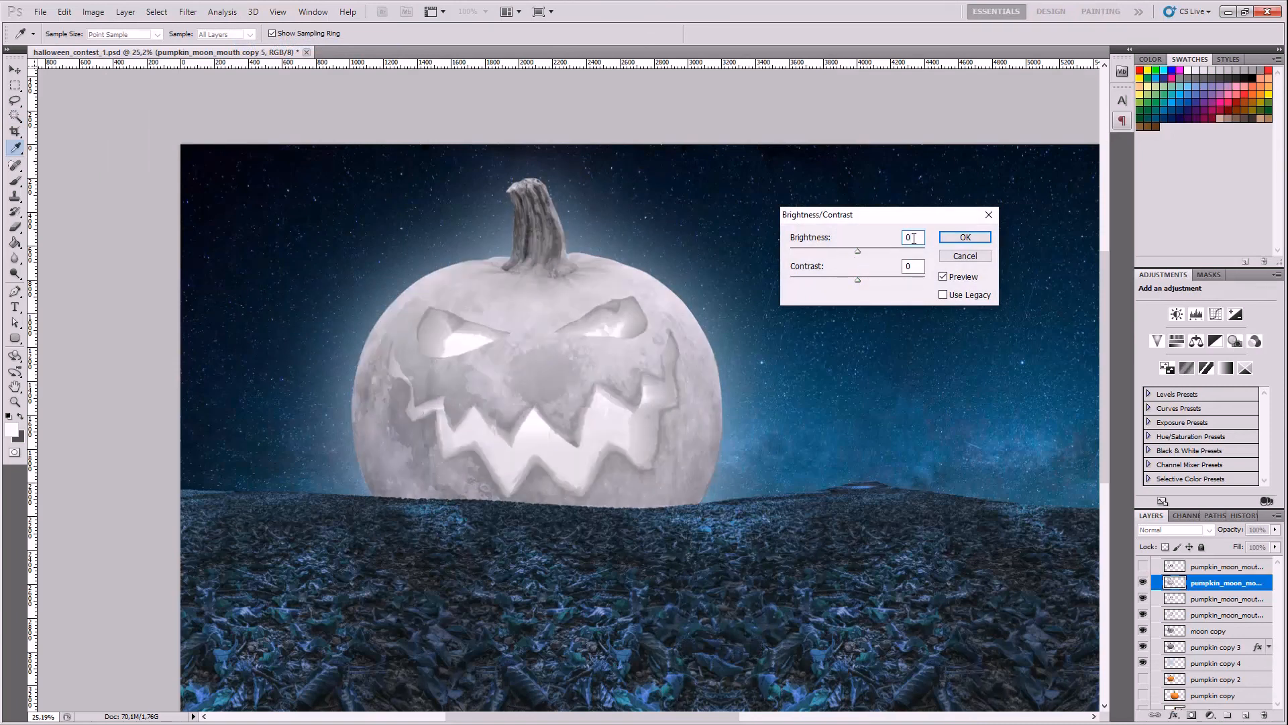
type("50")
type("20")
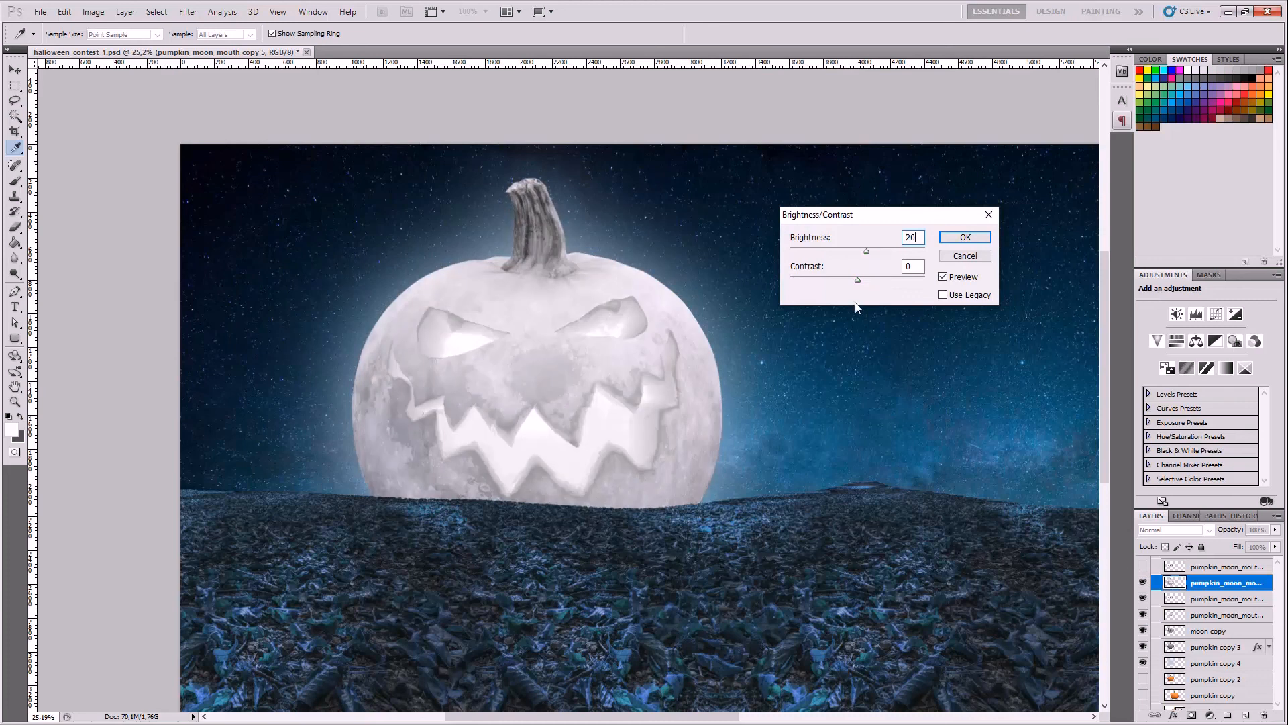
left_click(875, 280)
left_click_drag(888, 282, 920, 287)
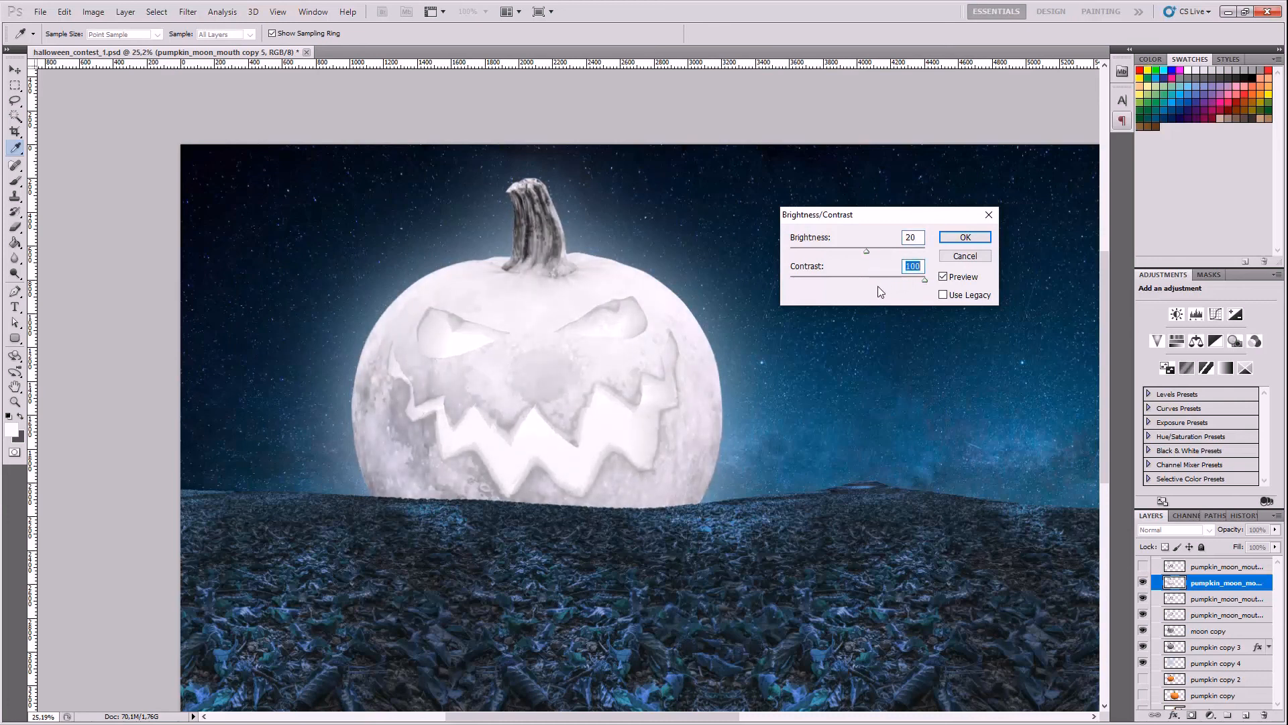
left_click(853, 281)
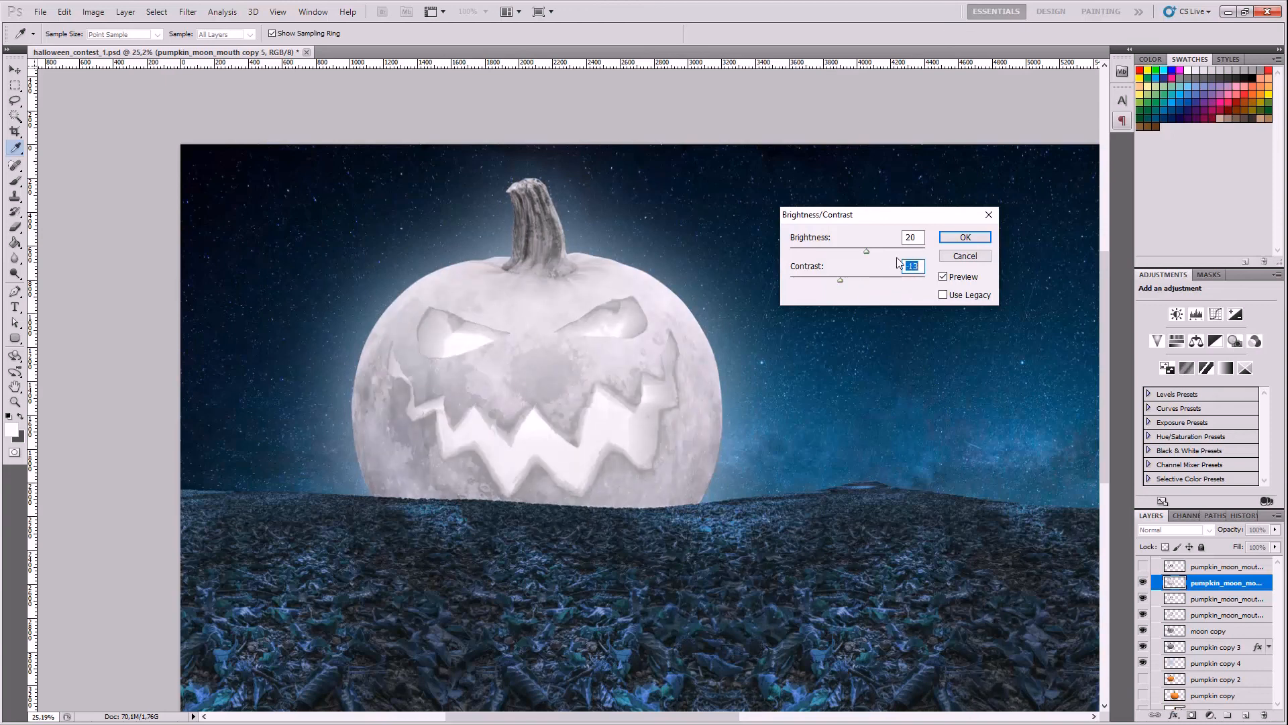
left_click(964, 237)
- Compare the pumpkin before and after the brightness adjustment, and examine it up close and within the whole night scene
key("w")
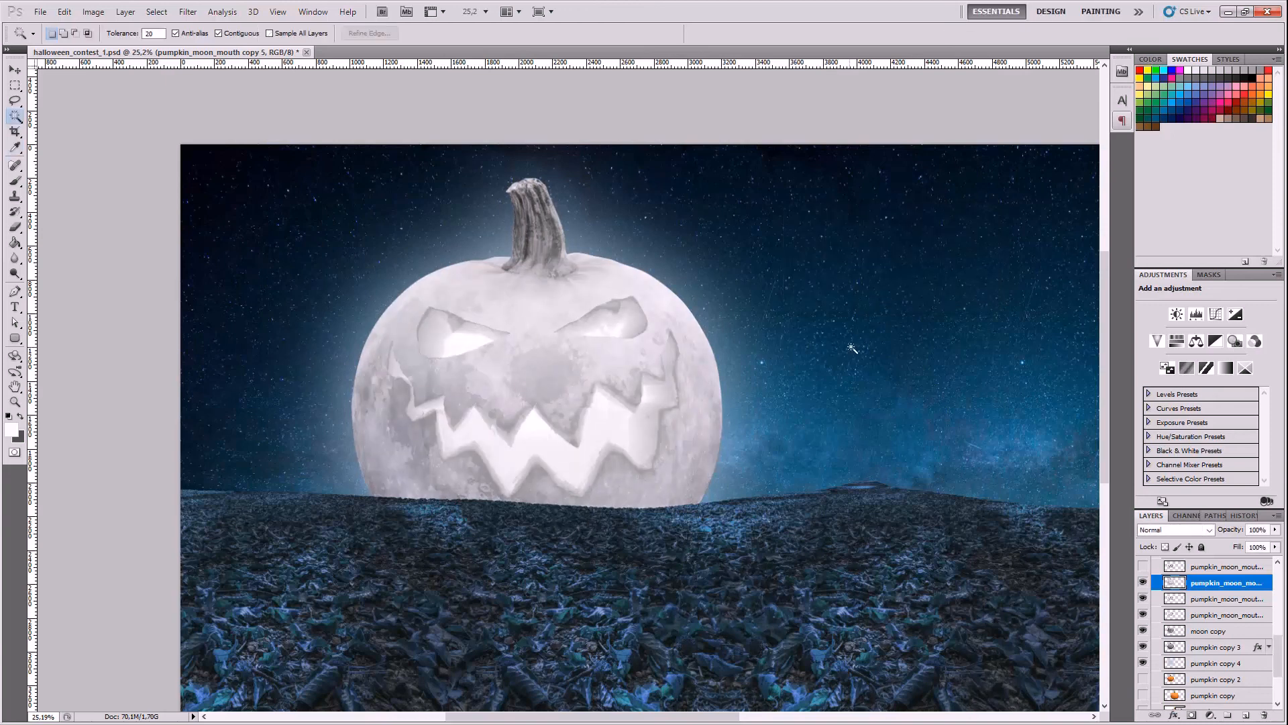
key("ctrl+z")
scroll(804, 422, "down", 4)
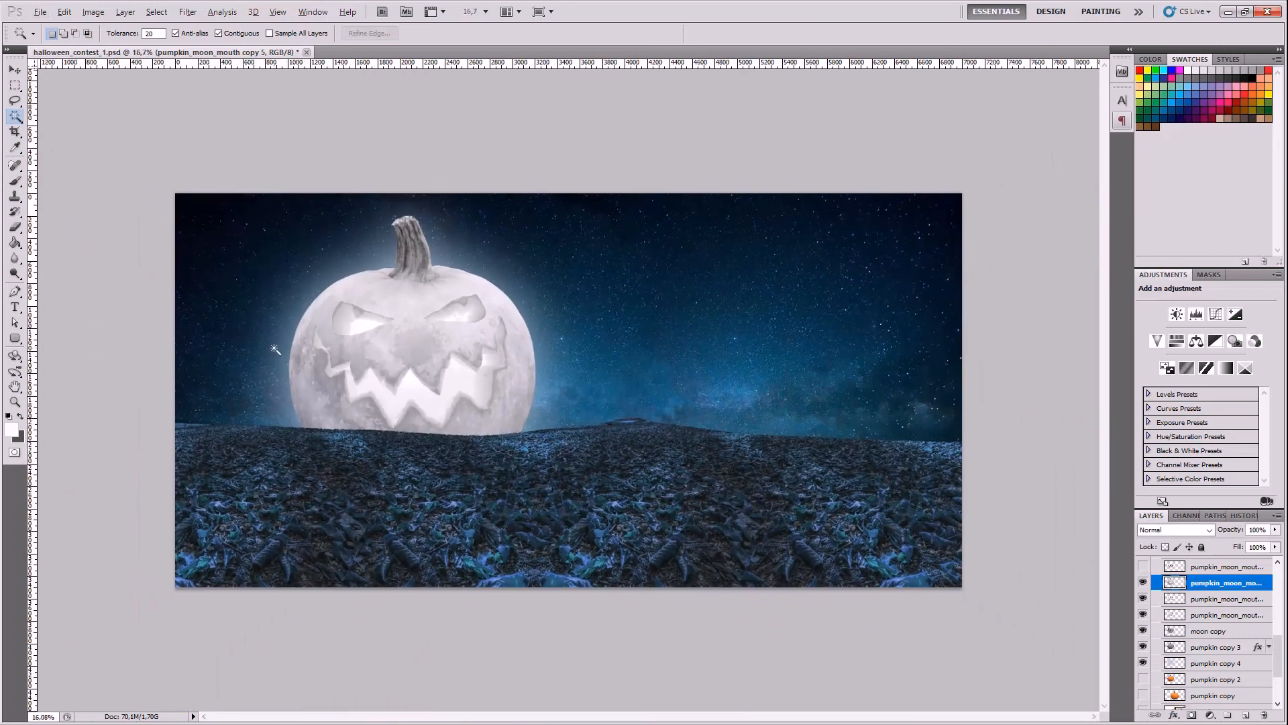
scroll(304, 336, "up", 3)
scroll(307, 359, "up", 4)
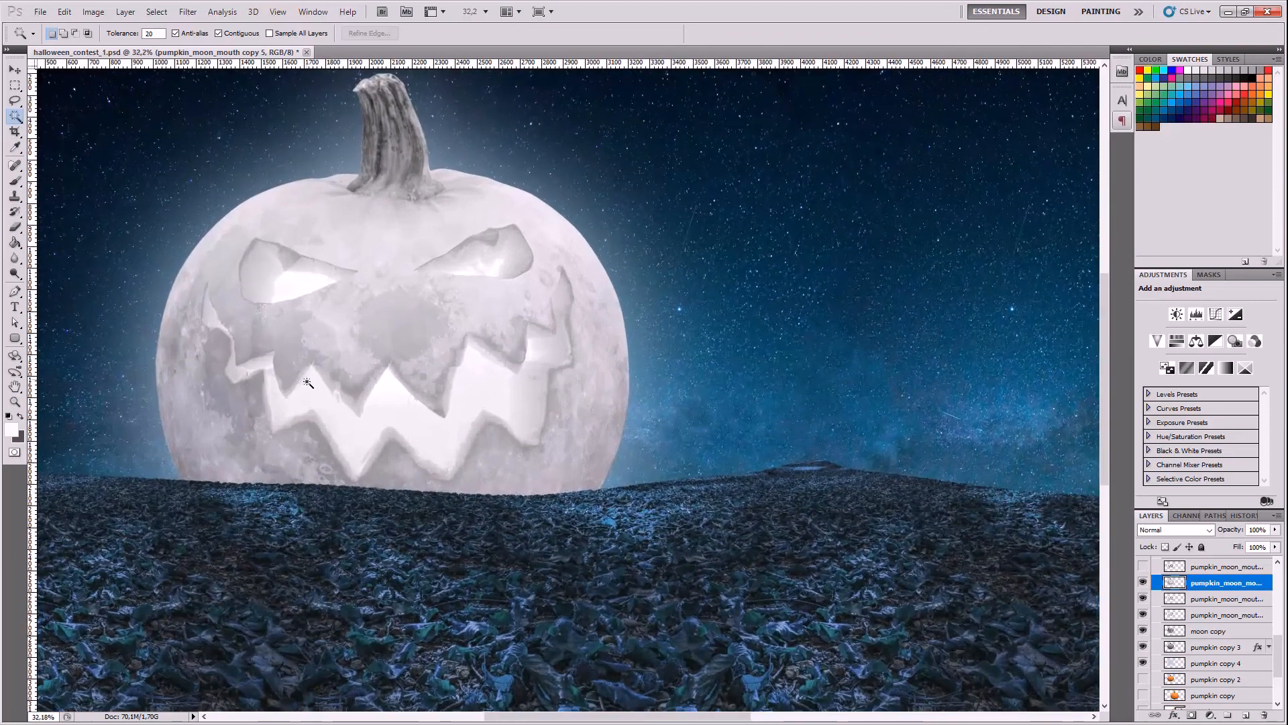
scroll(677, 491, "down", 6)
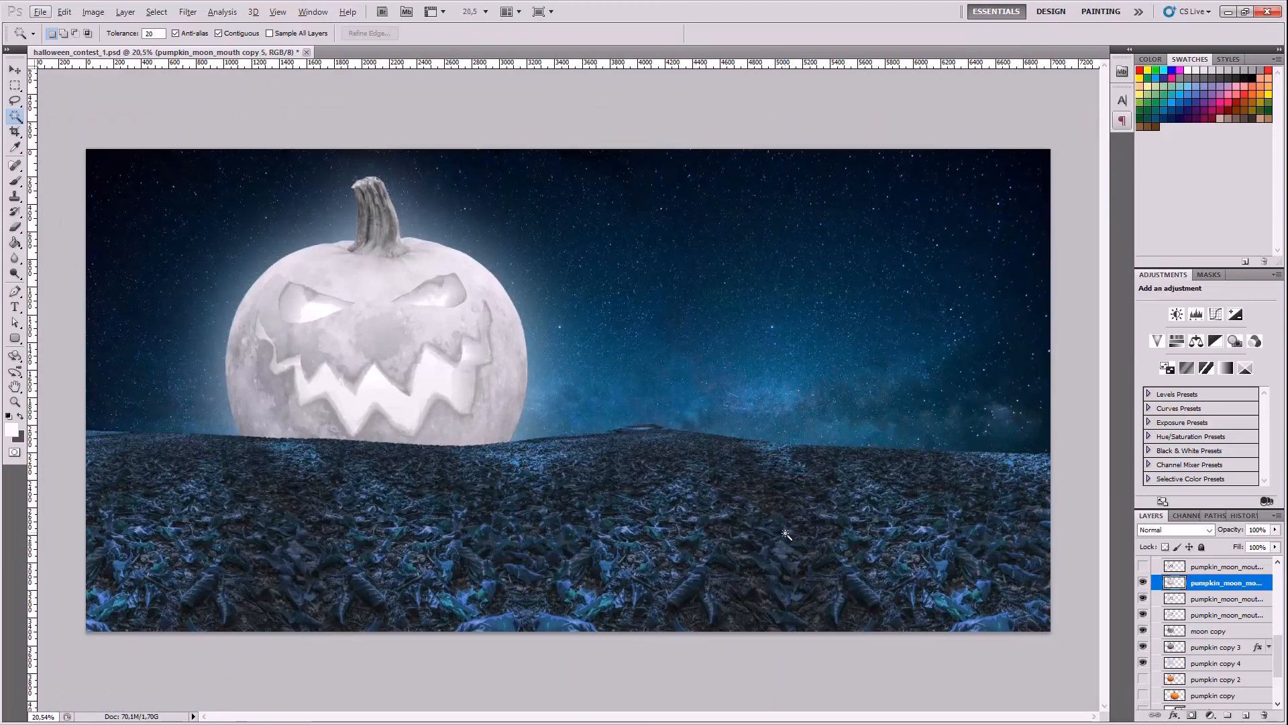
scroll(785, 536, "down", 1)
scroll(784, 530, "down", 1)
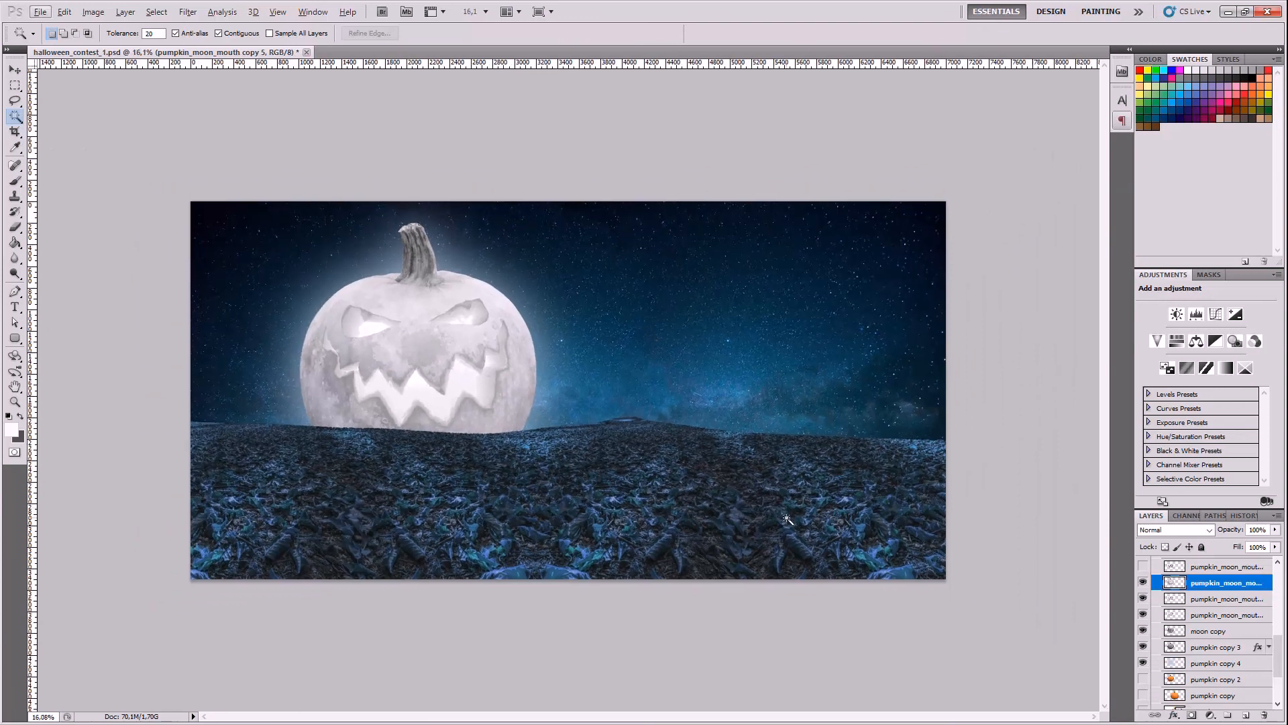
scroll(782, 527, "up", 1)
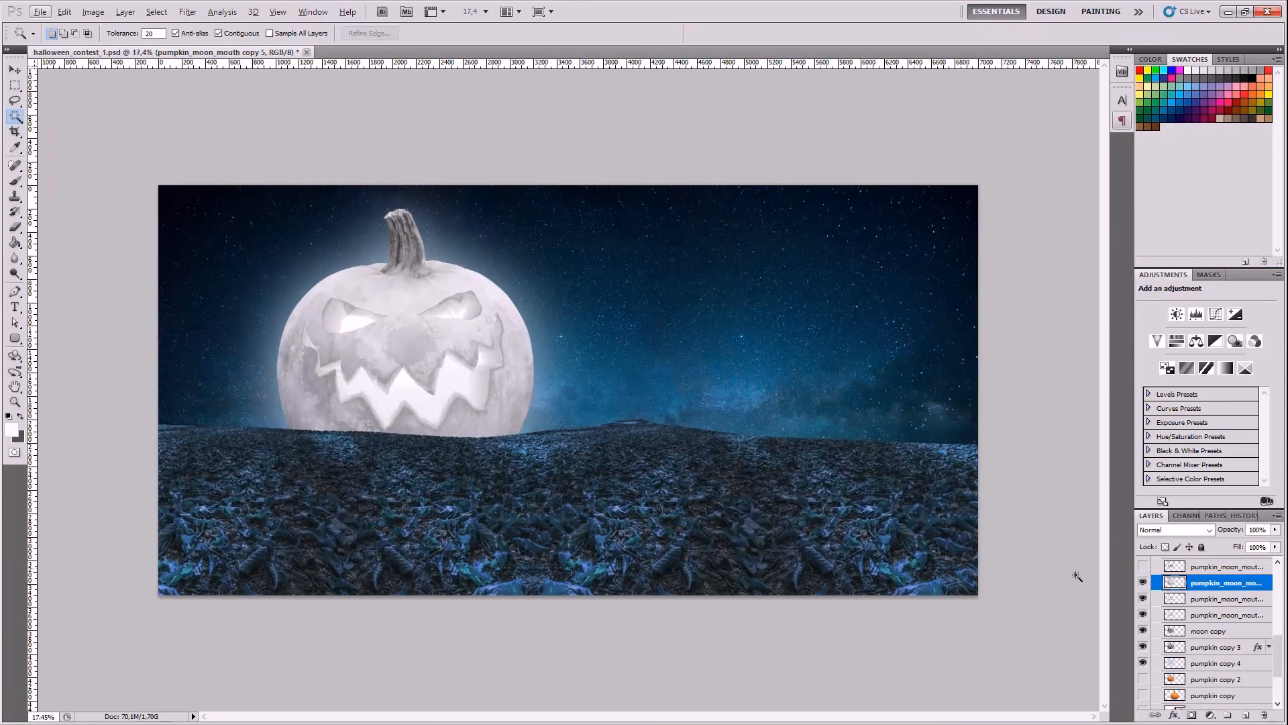
- Collapse the moon layer group
left_click_drag(1276, 656, 1276, 632)
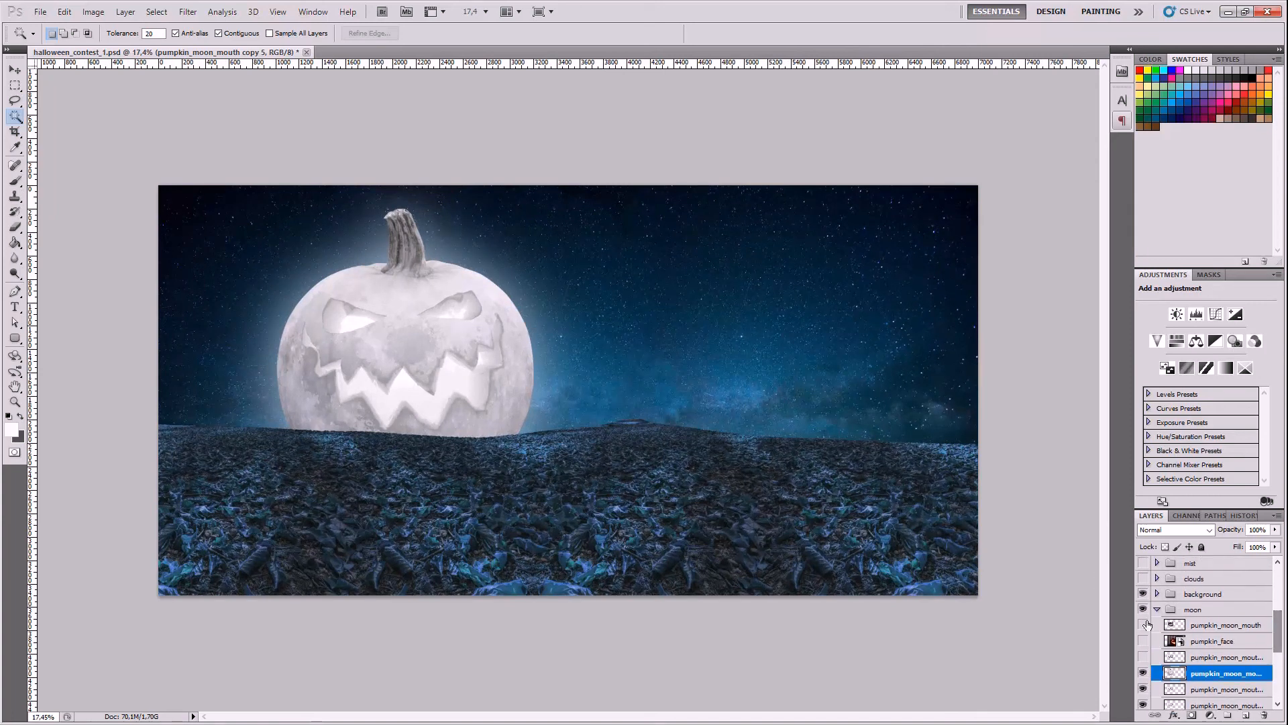
left_click(1157, 609)
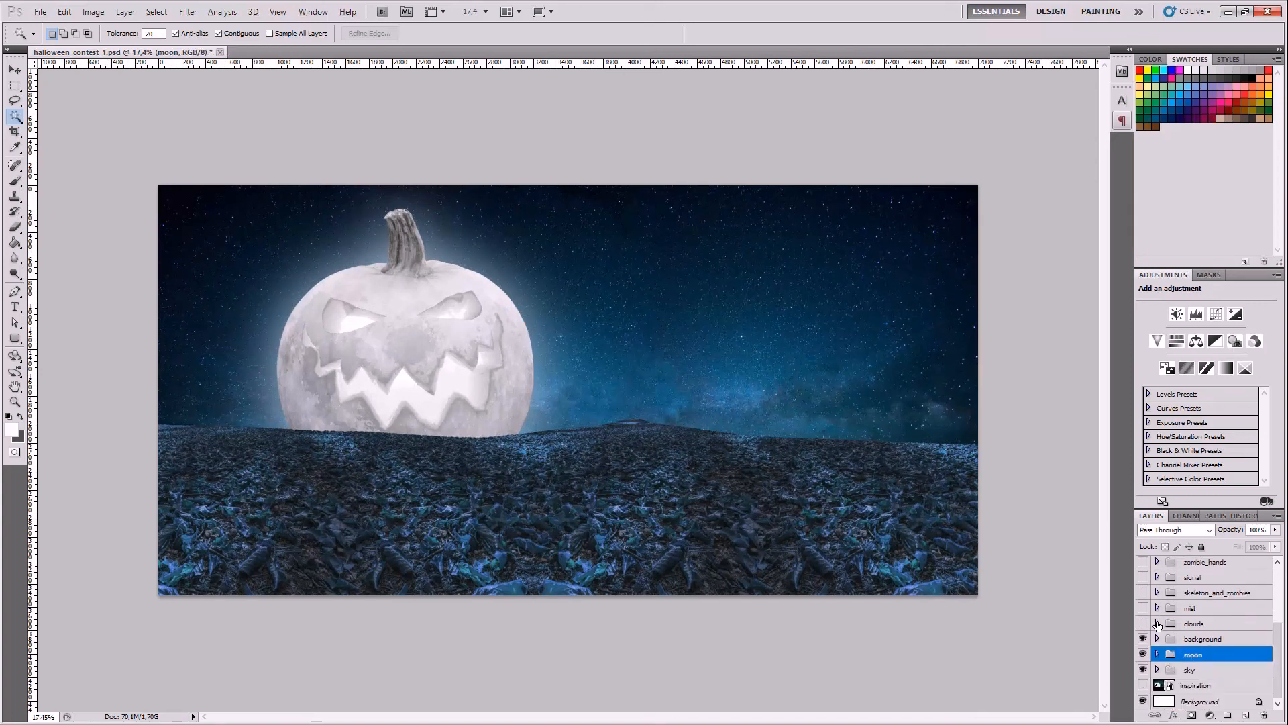